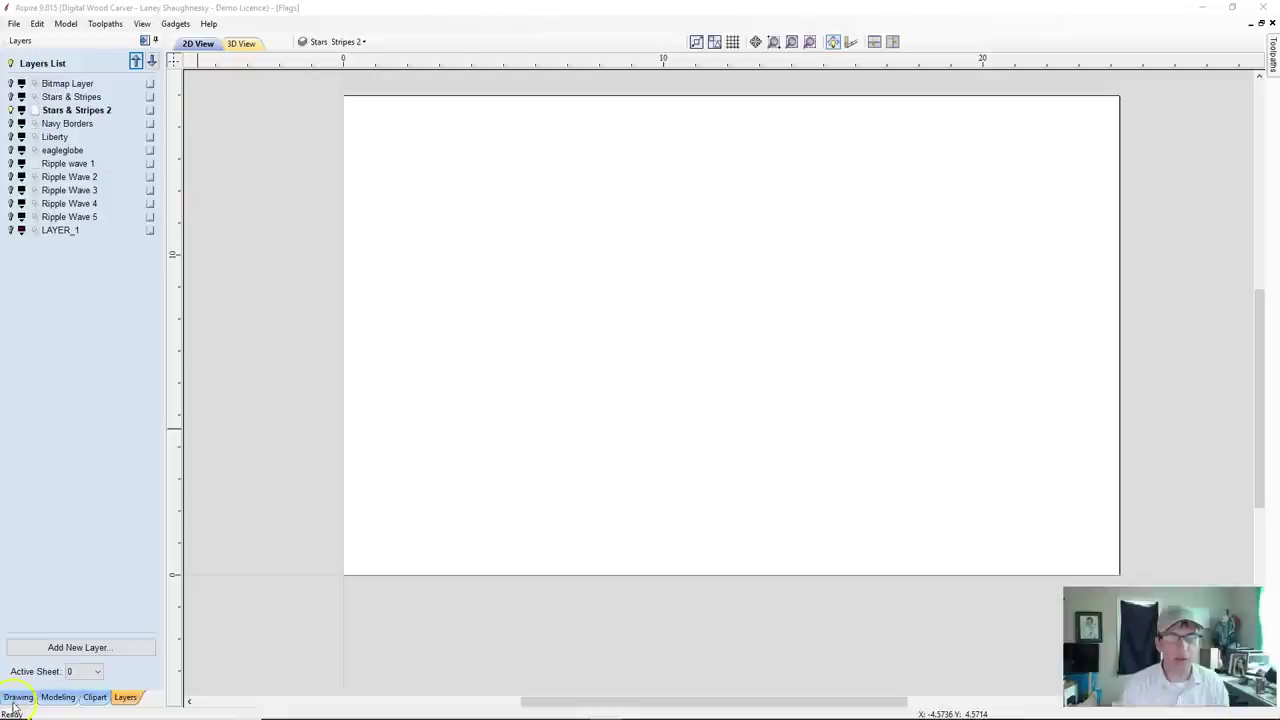
Show the drawing tools, close Set Size, and open Job Setup for the Flags job.
{"action": "left_click", "coordinate": [18, 698]}
{"action": "left_click", "coordinate": [134, 270]}
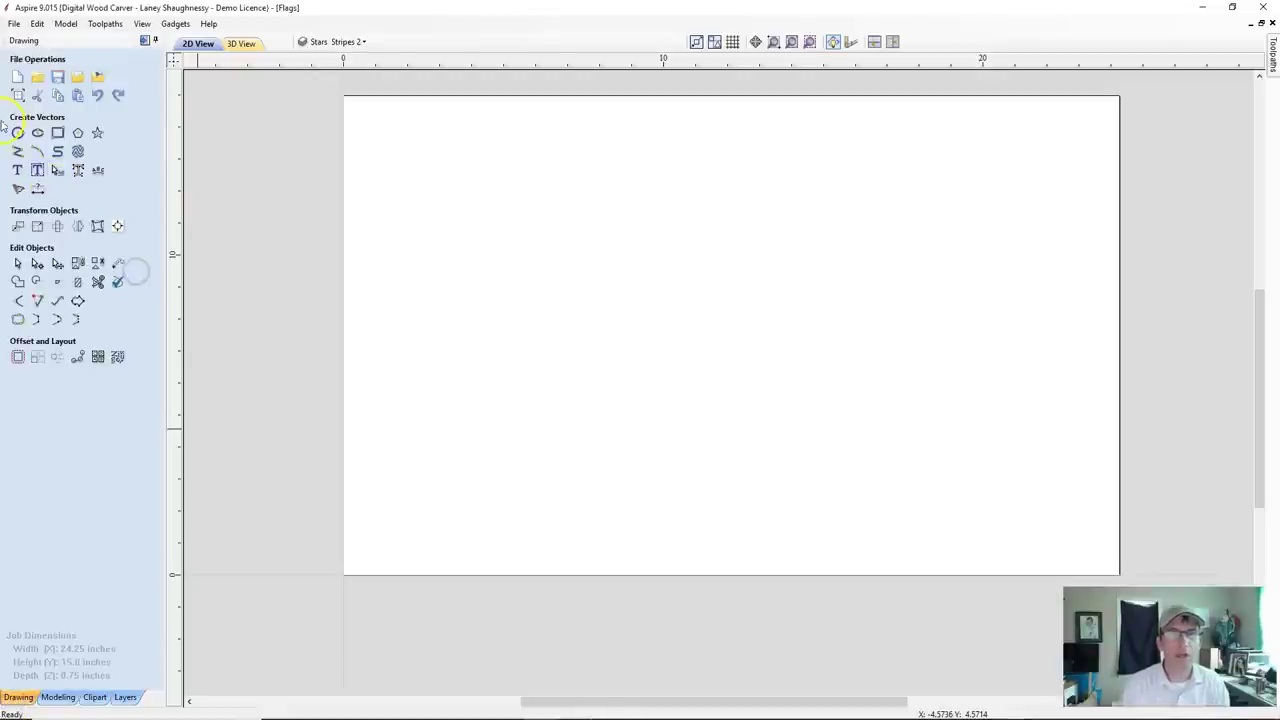
{"action": "left_click", "coordinate": [18, 95]}
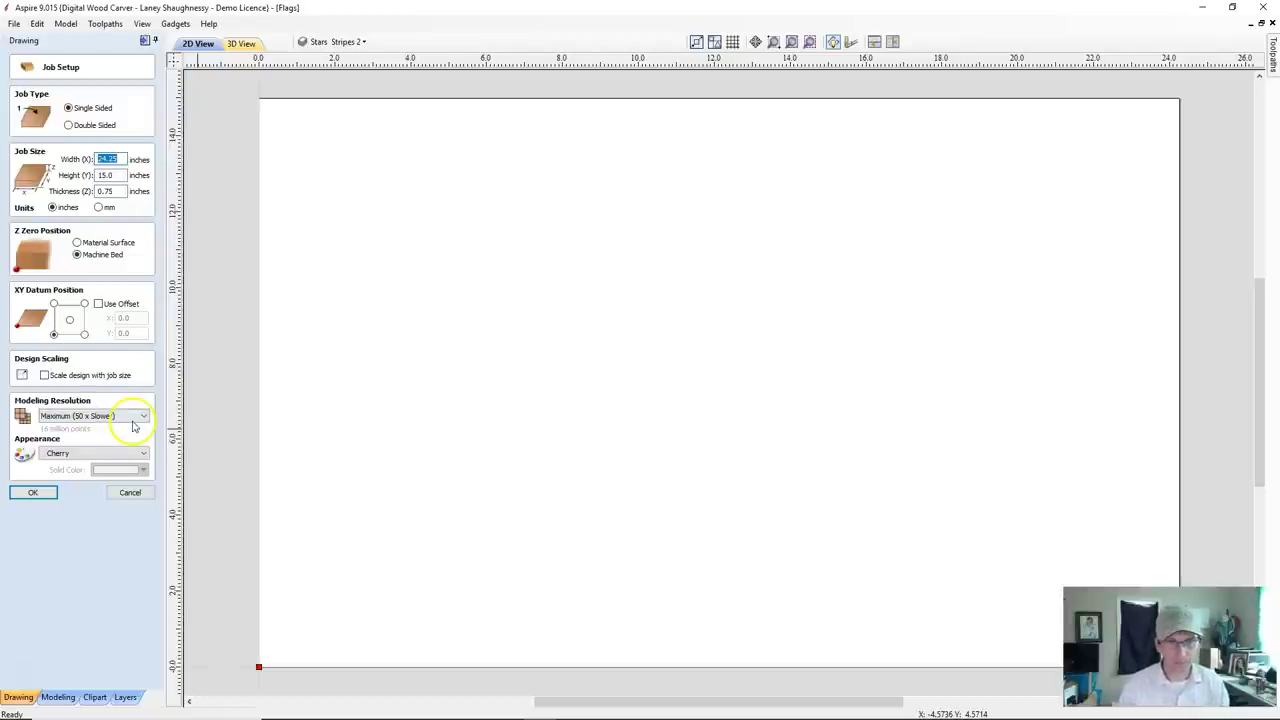
Keep the Modeling Resolution at Maximum (50 x Slower).
{"action": "left_click", "coordinate": [82, 418]}
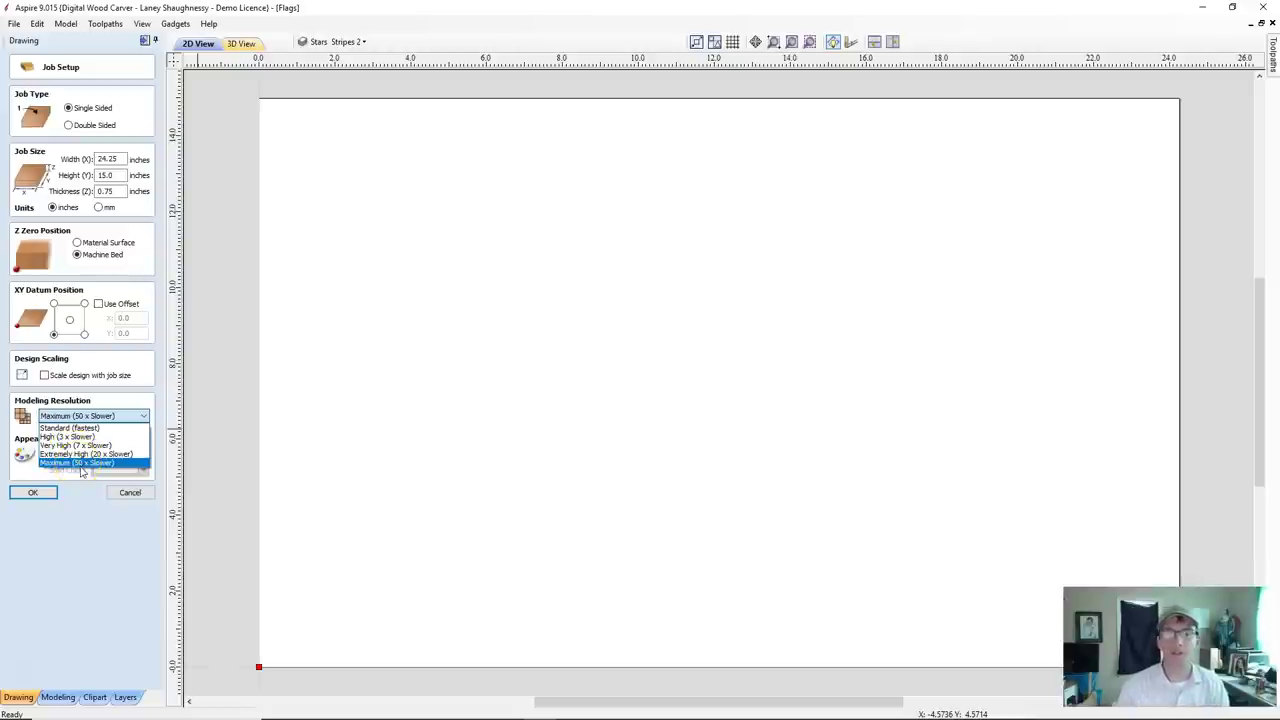
{"action": "left_click", "coordinate": [72, 474]}
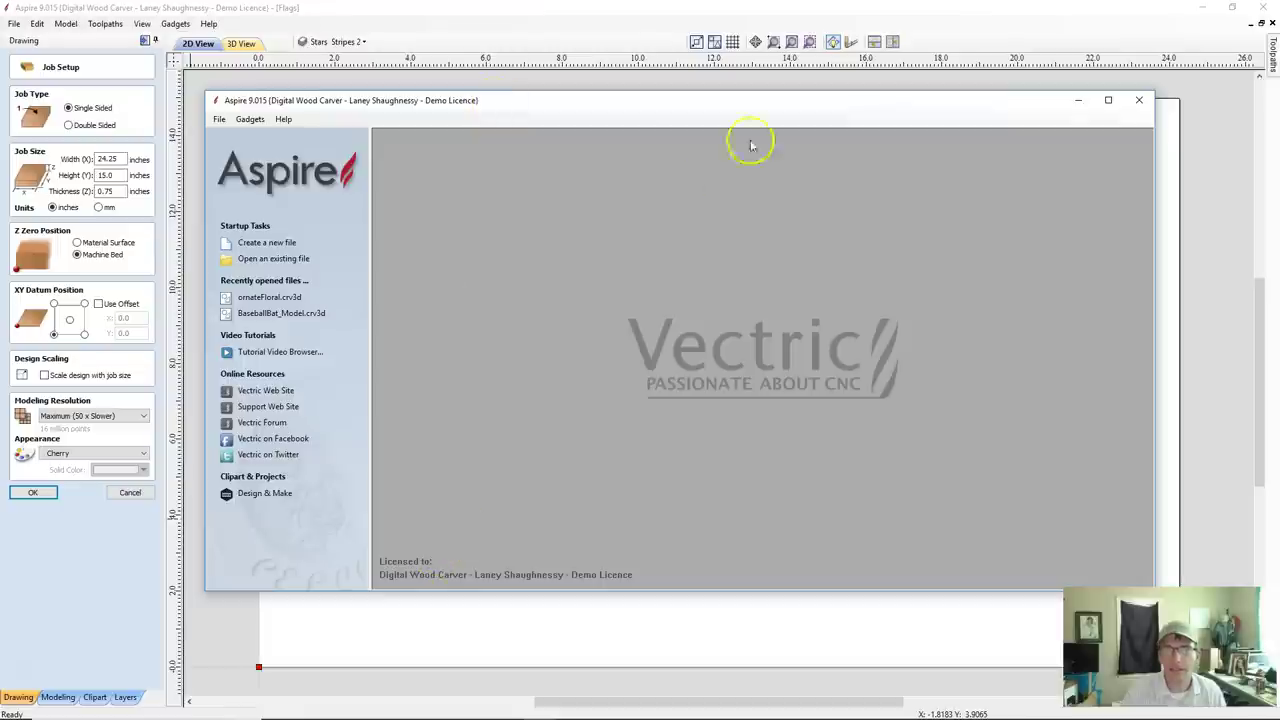
Create a new job to inspect its default modeling resolution, then close it.
{"action": "left_click", "coordinate": [263, 244]}
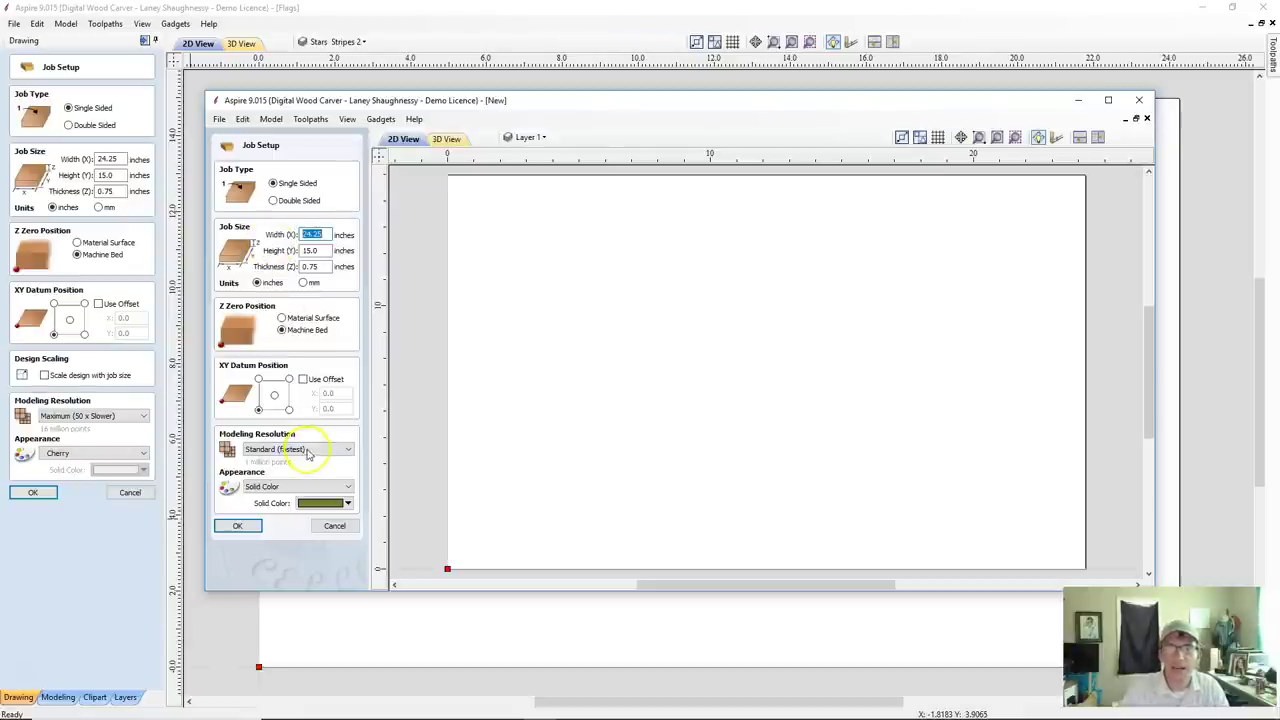
{"action": "left_click", "coordinate": [308, 450]}
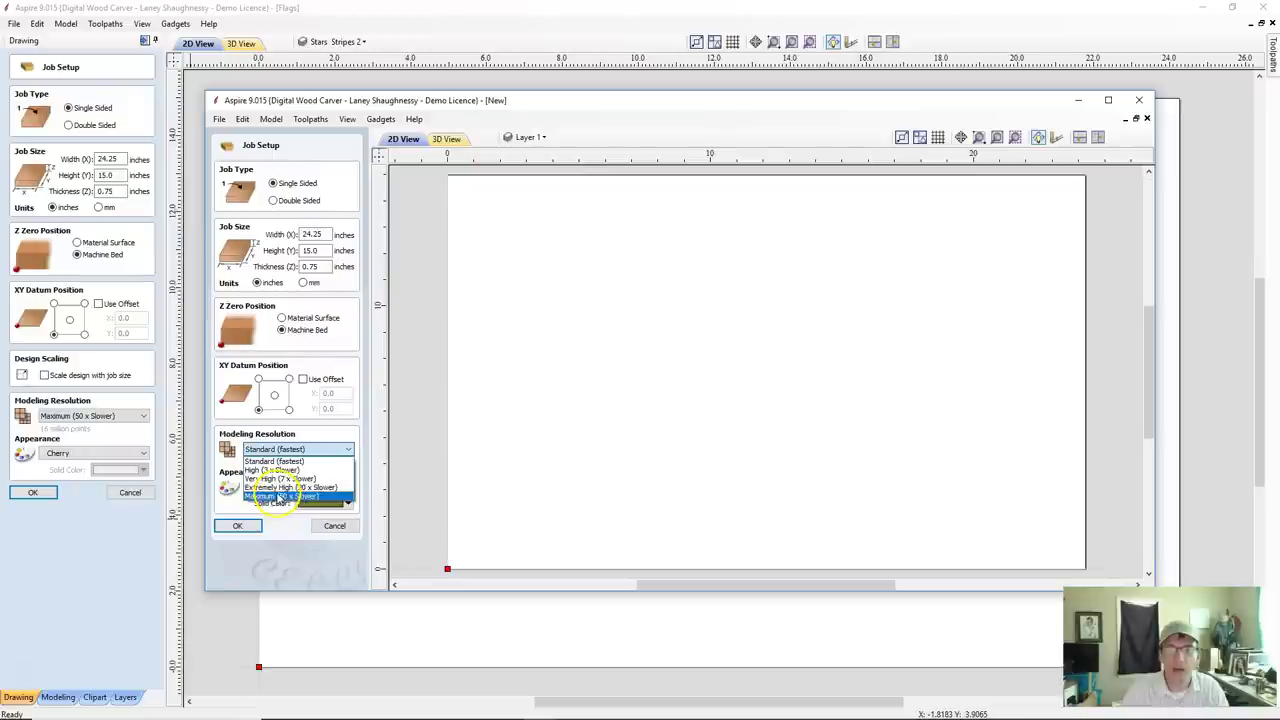
{"action": "key", "text": "Escape"}
{"action": "left_click", "coordinate": [219, 119]}
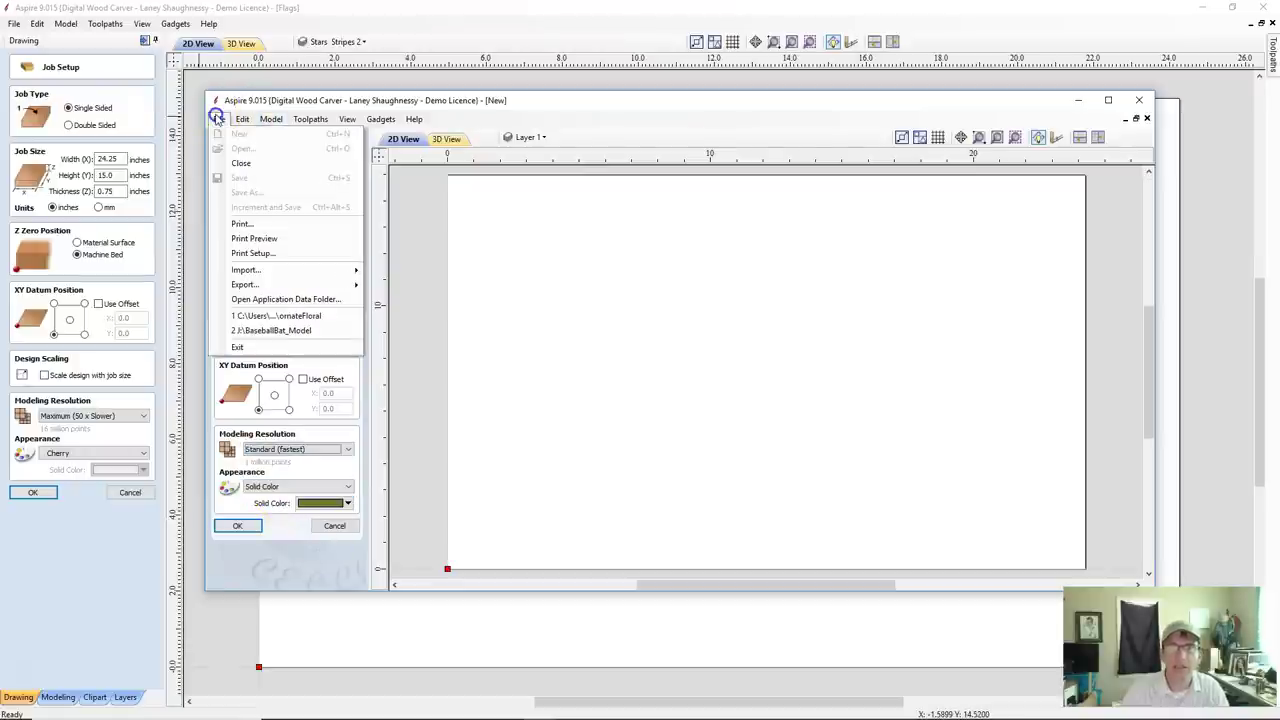
{"action": "left_click", "coordinate": [241, 162]}
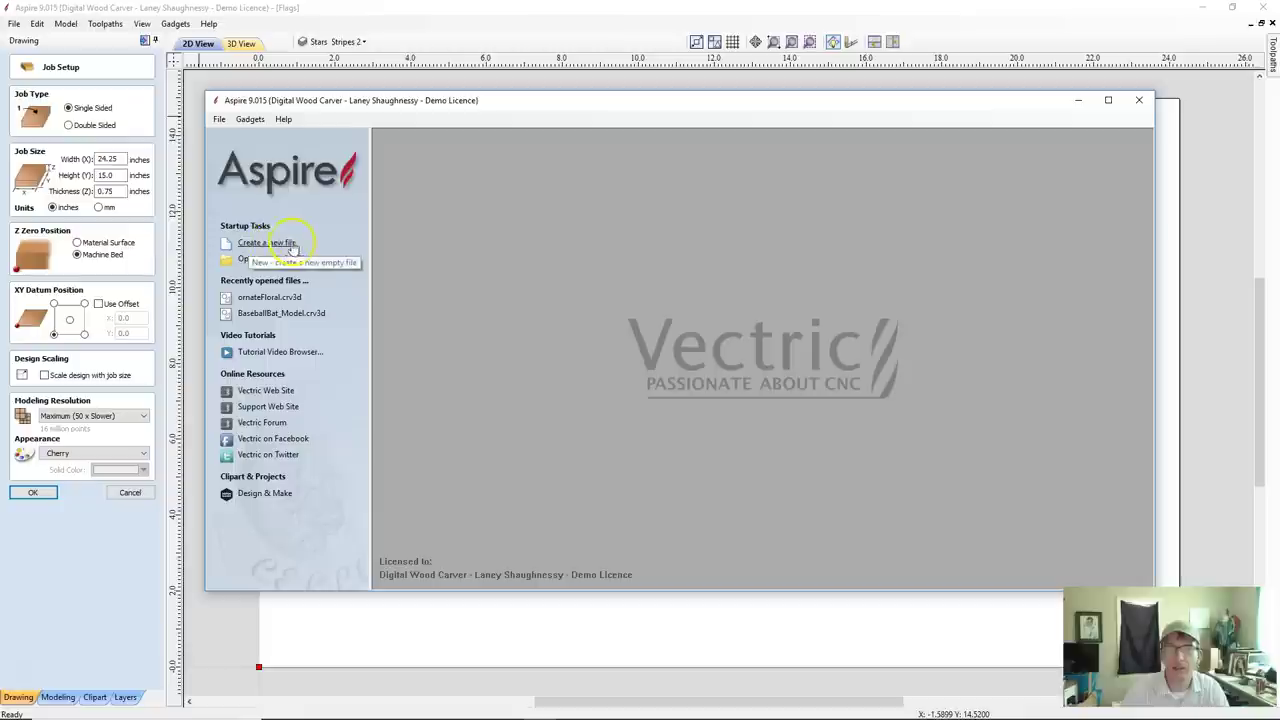
Create another new job, check its Standard resolution, and close the second Aspire window.
{"action": "left_click", "coordinate": [267, 245]}
{"action": "left_click", "coordinate": [300, 449]}
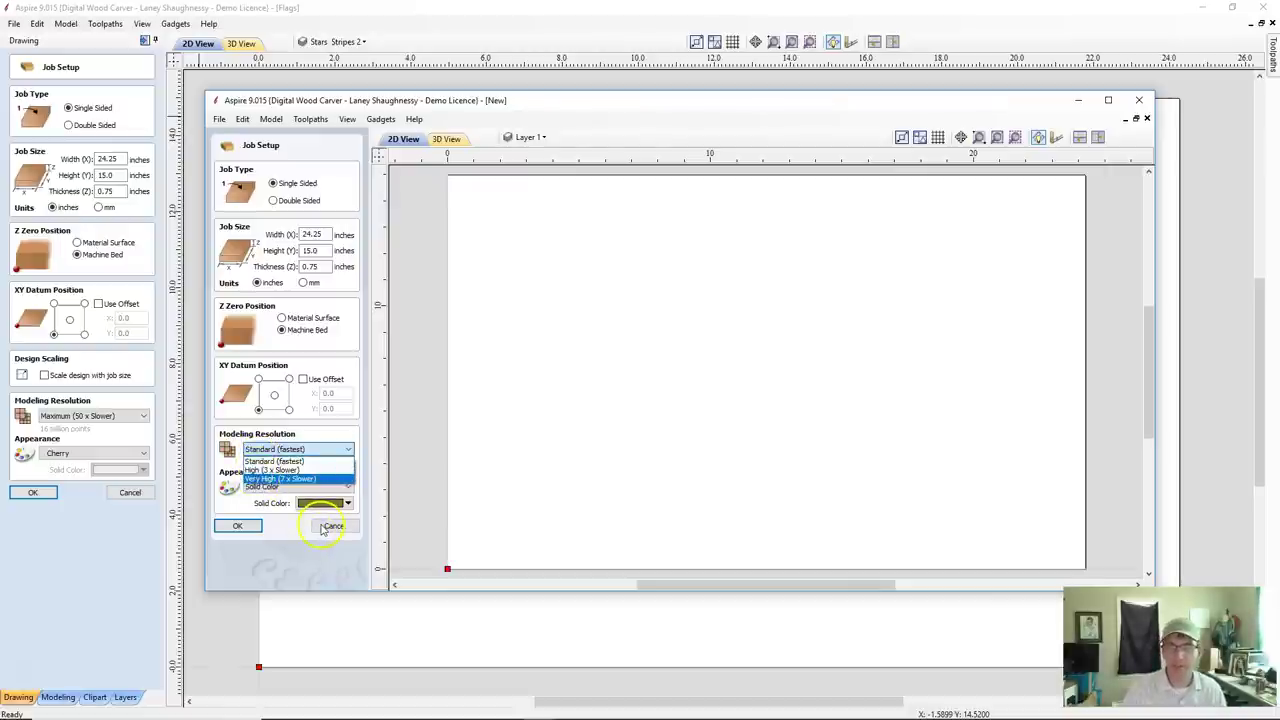
{"action": "left_click", "coordinate": [1138, 103]}
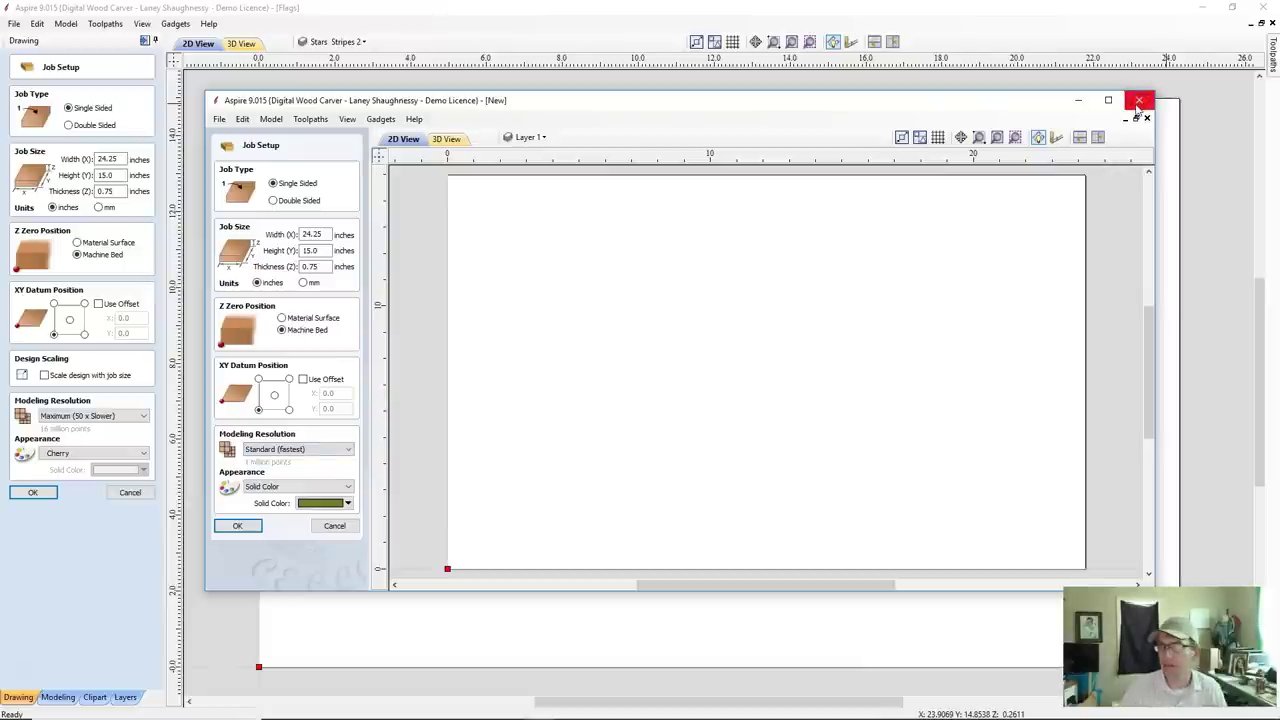
{"action": "left_click", "coordinate": [1138, 103]}
{"action": "left_click", "coordinate": [92, 416]}
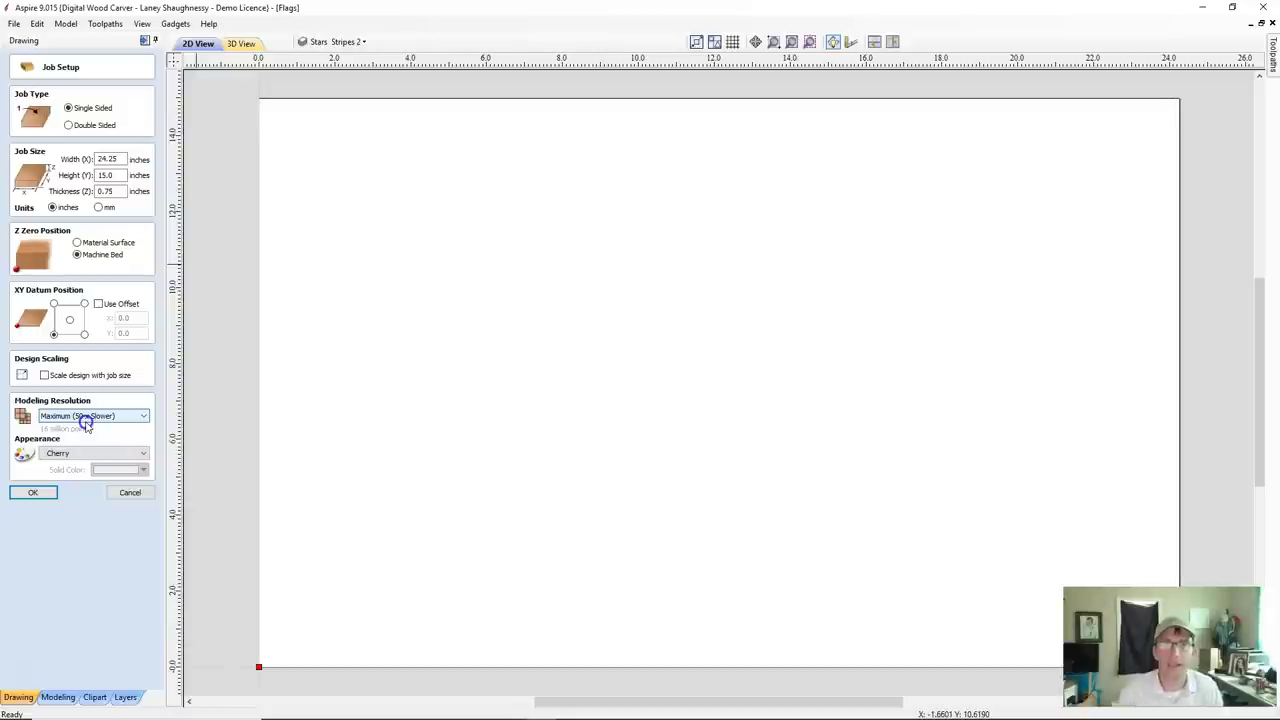
Cancel Job Setup, leaving the Flags job unchanged on layer Stars Stripes 2.
{"action": "left_click", "coordinate": [352, 45]}
{"action": "left_click", "coordinate": [142, 491]}
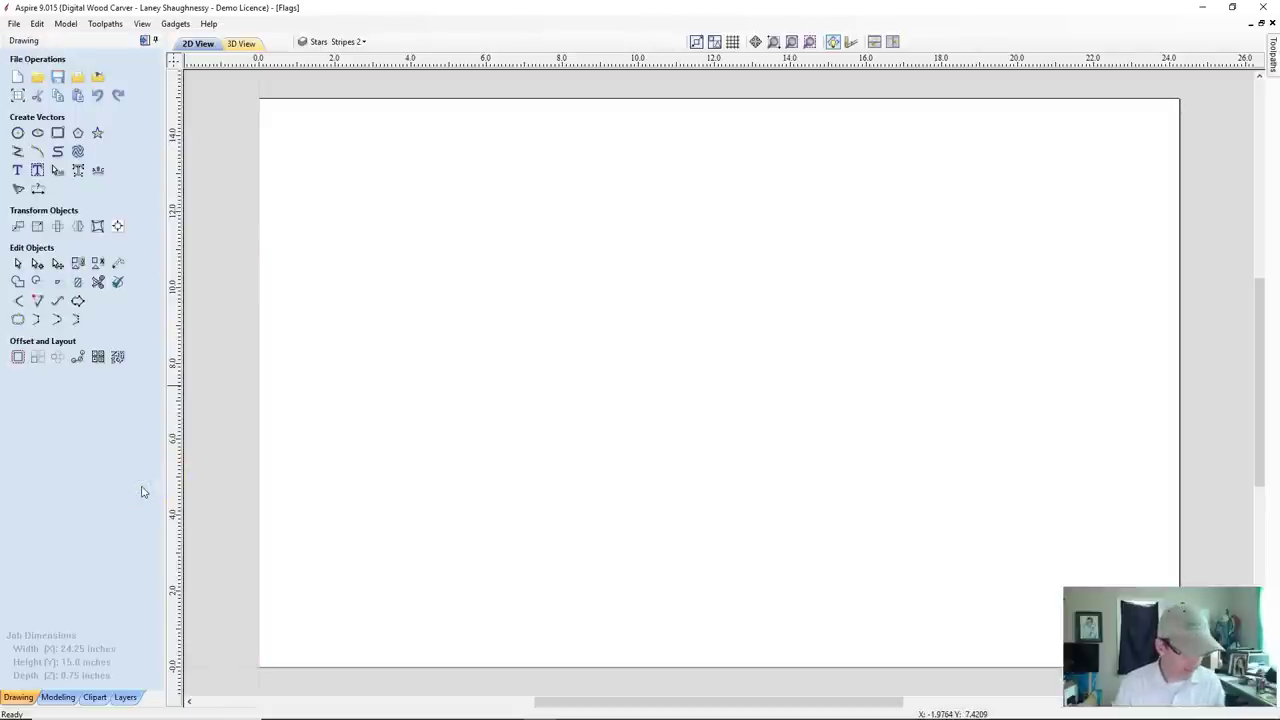
{"action": "left_click", "coordinate": [55, 592]}
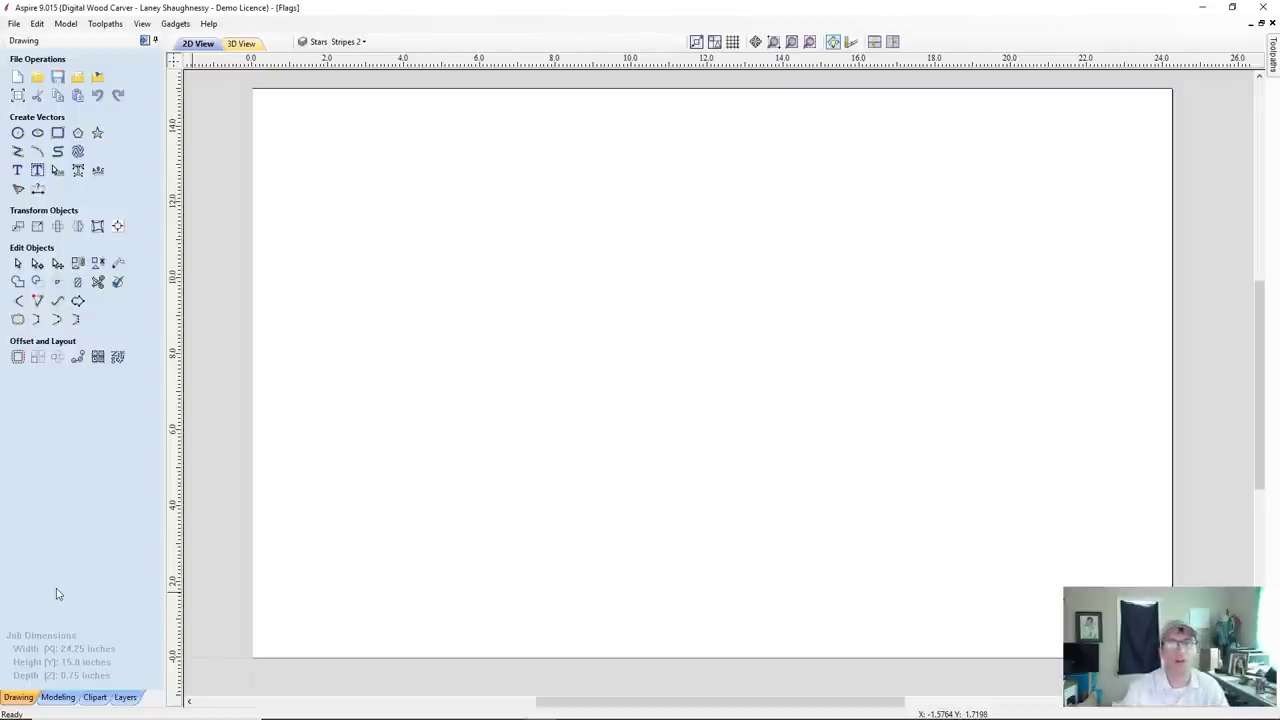
Set up Draw Star with 5 points, 0.3606 inch outer radius and 40.0% inner radius.
{"action": "left_click", "coordinate": [99, 133]}
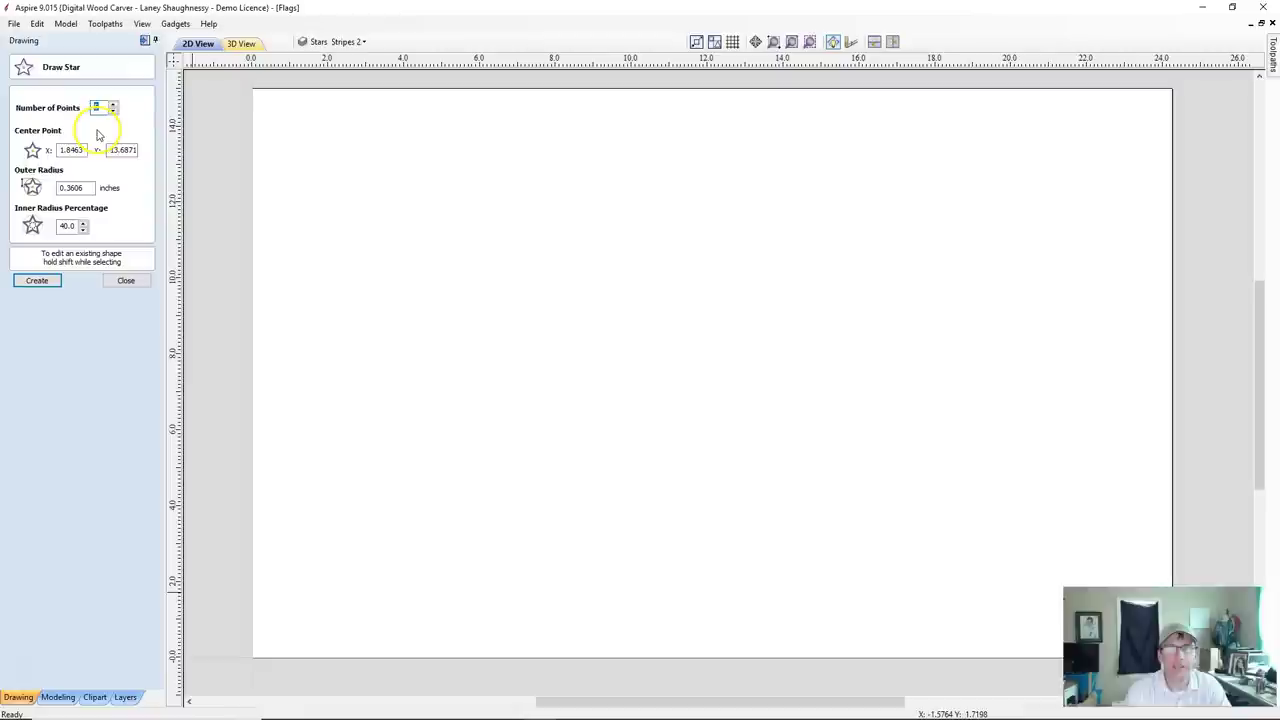
{"action": "left_click", "coordinate": [72, 227]}
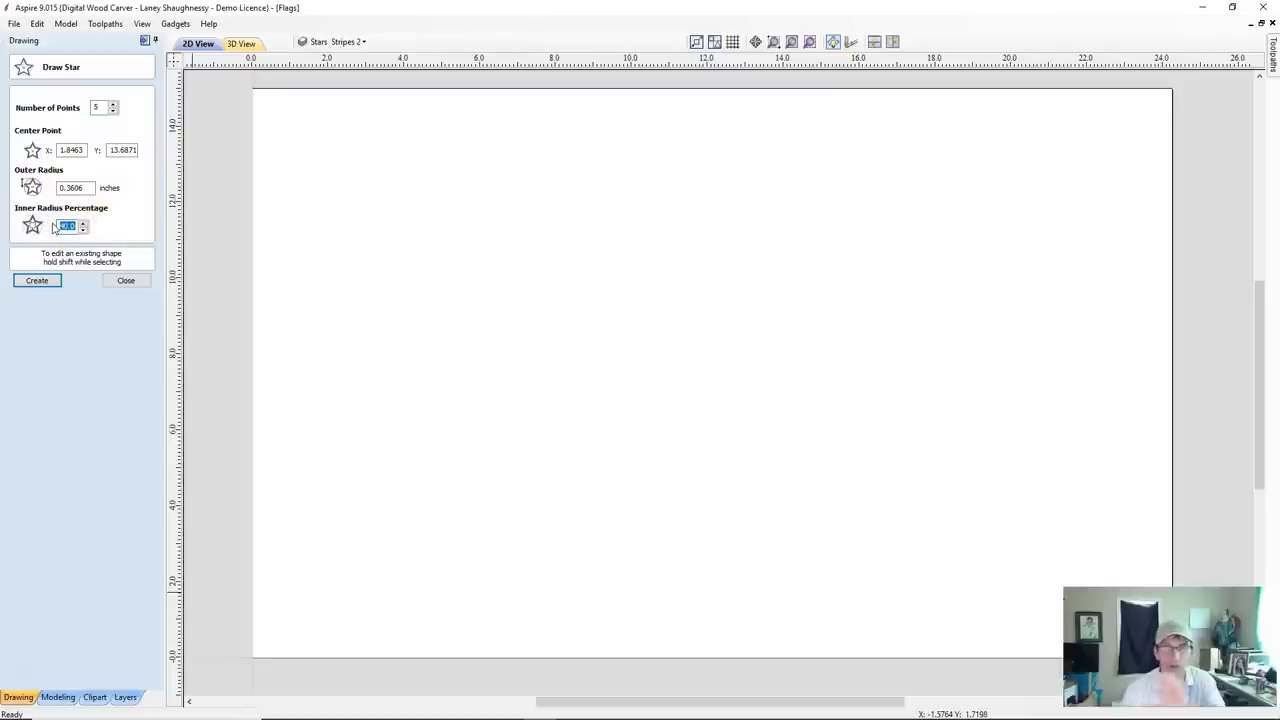
{"action": "left_click", "coordinate": [72, 188]}
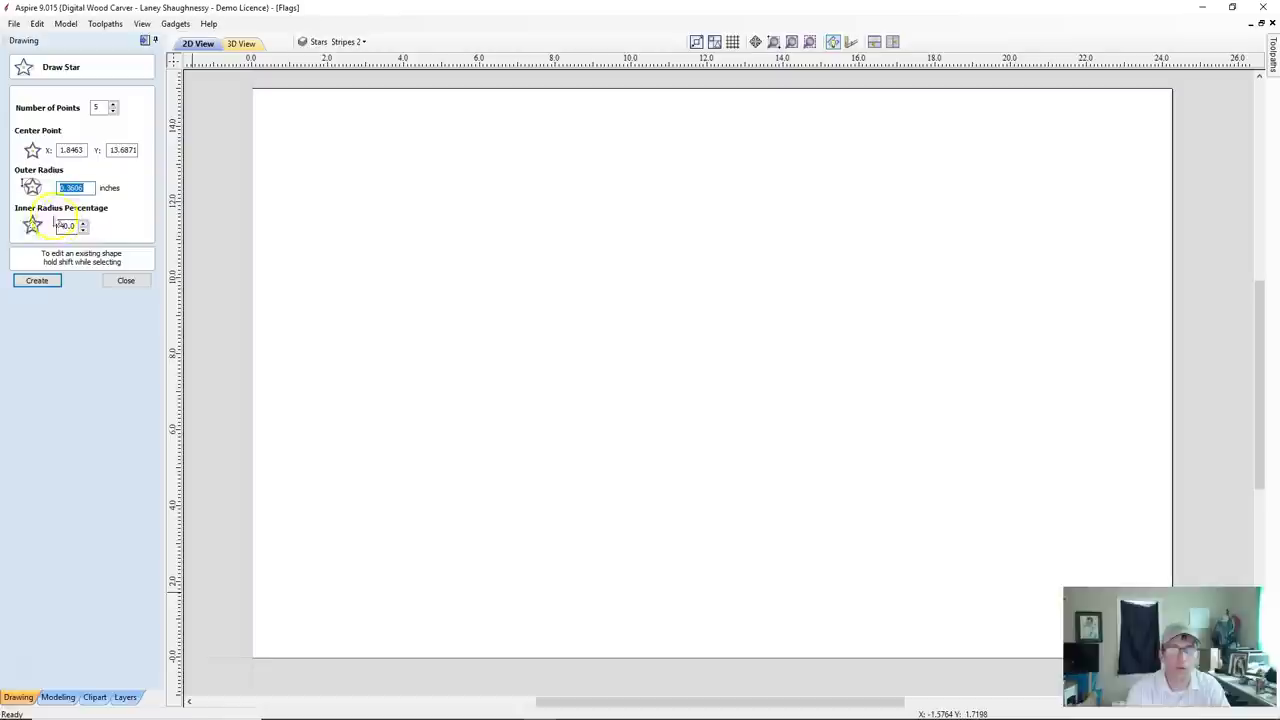
Create the five-point star on the Flags sheet.
{"action": "left_click", "coordinate": [38, 281]}
{"action": "scroll", "coordinate": [409, 106], "scroll_direction": "up", "scroll_amount": 2}
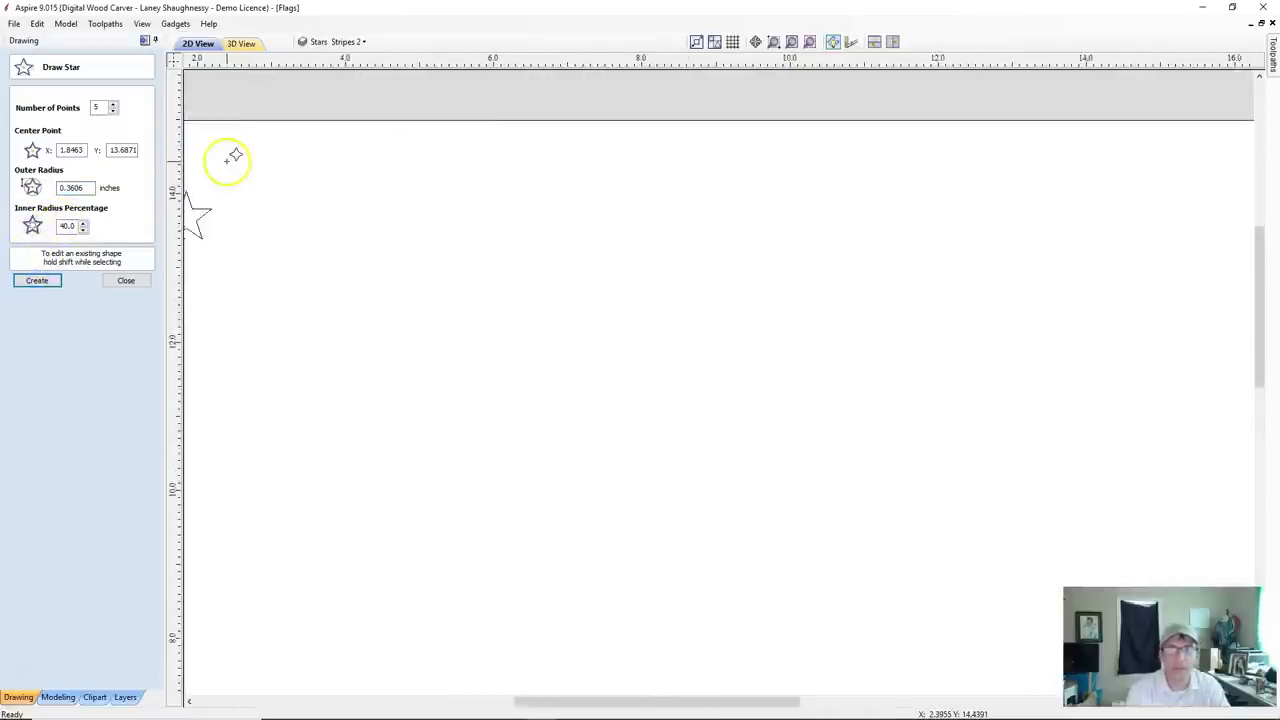
{"action": "left_click_drag", "start_coordinate": [706, 700], "coordinate": [666, 703]}
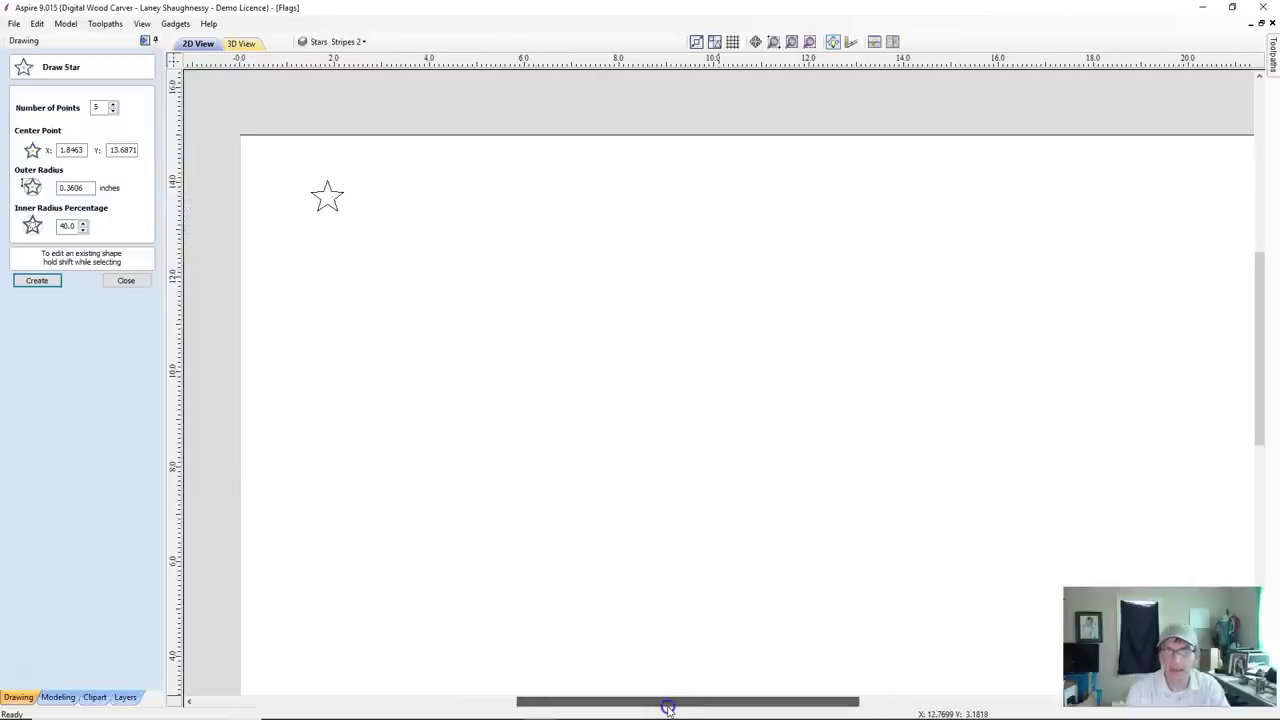
{"action": "scroll", "coordinate": [303, 200], "scroll_direction": "up", "scroll_amount": 3}
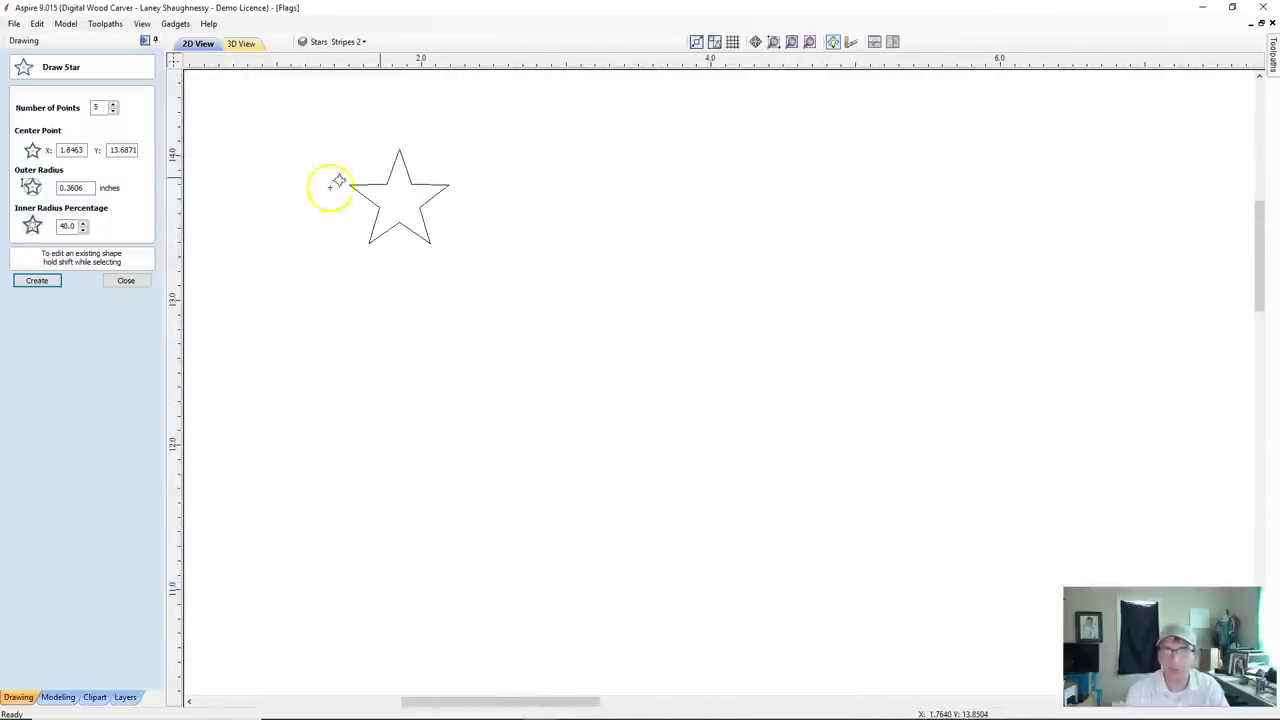
{"action": "left_click", "coordinate": [126, 280]}
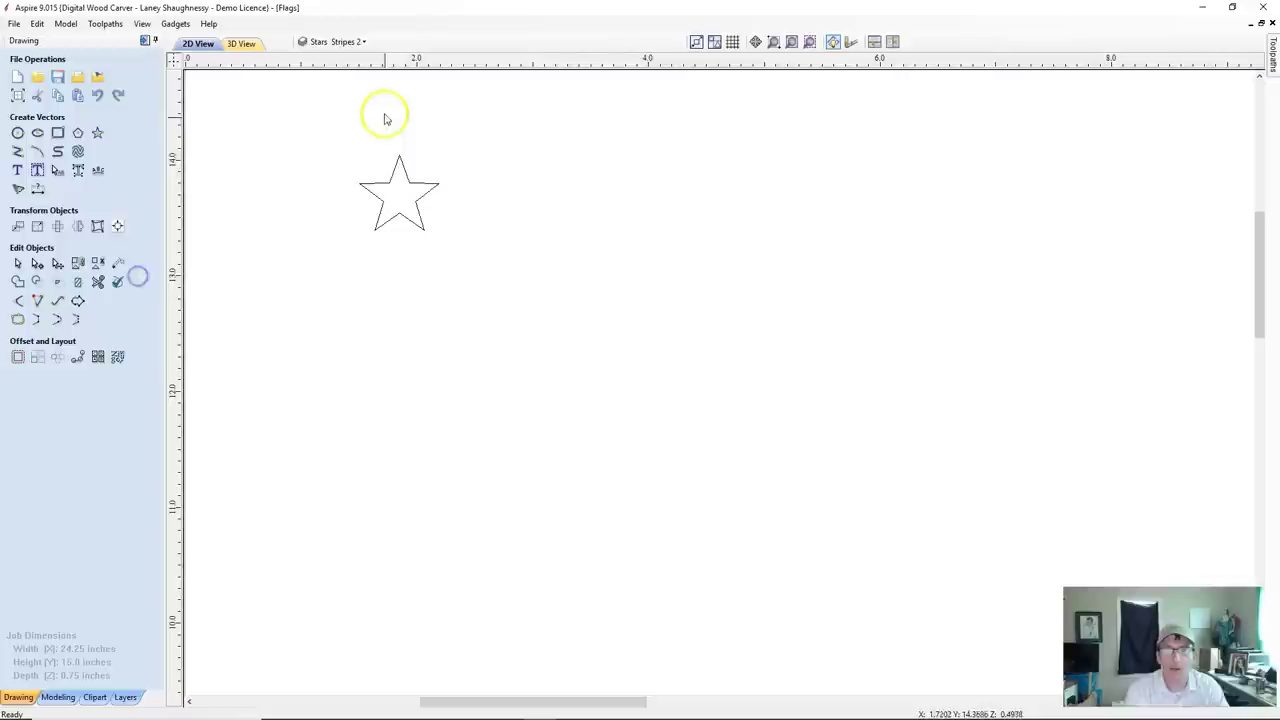
Resize the star to a width of 0.72 inches.
{"action": "left_click", "coordinate": [393, 177]}
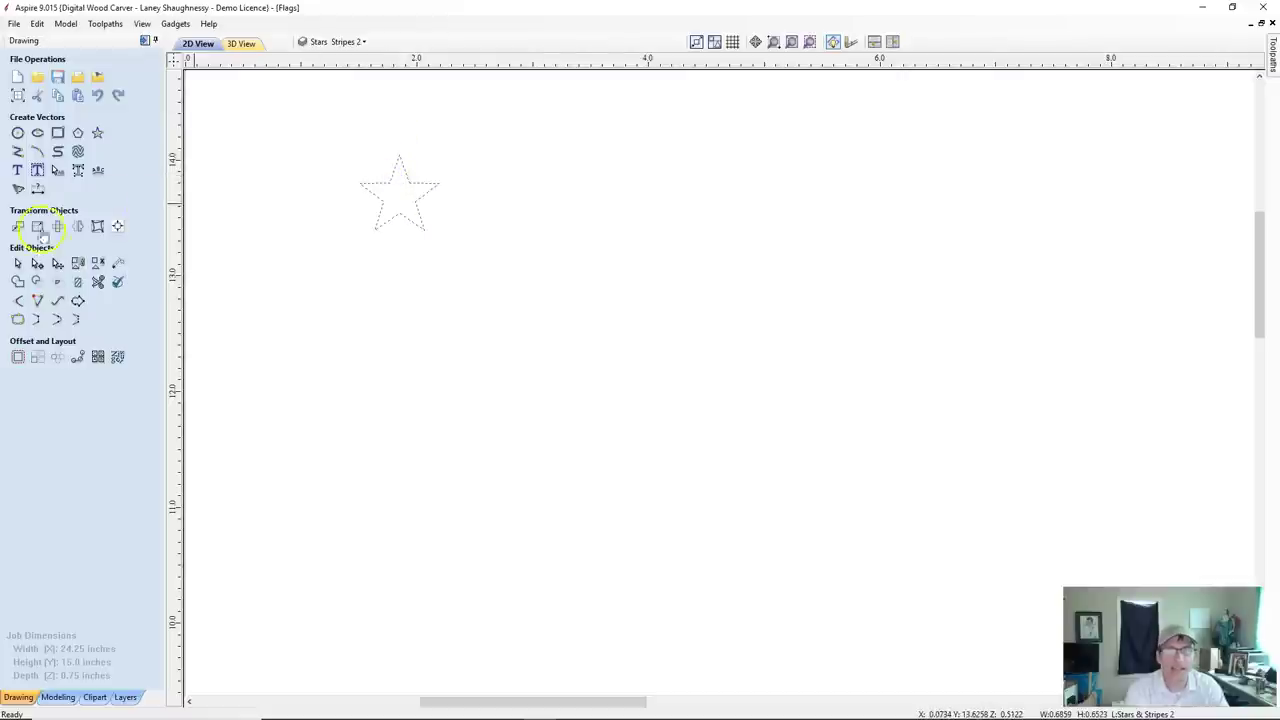
{"action": "left_click", "coordinate": [37, 227]}
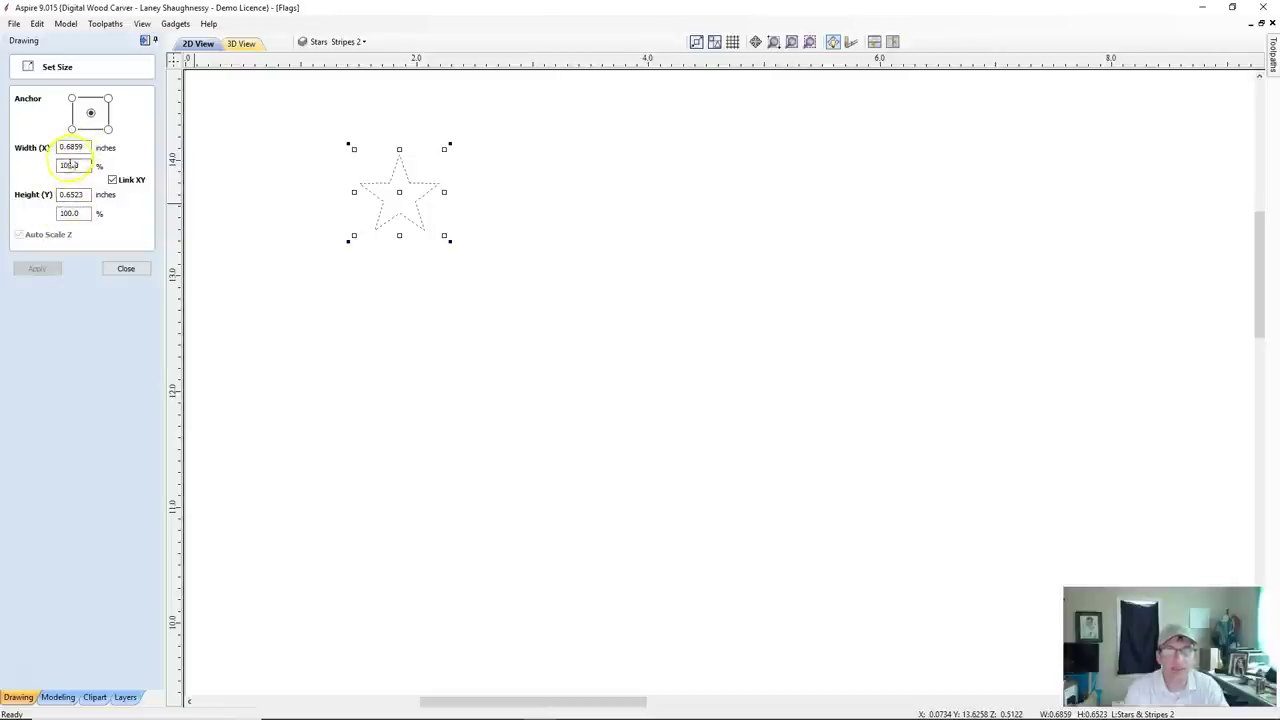
{"action": "left_click", "coordinate": [84, 145]}
{"action": "left_click_drag", "start_coordinate": [70, 144], "coordinate": [67, 144]}
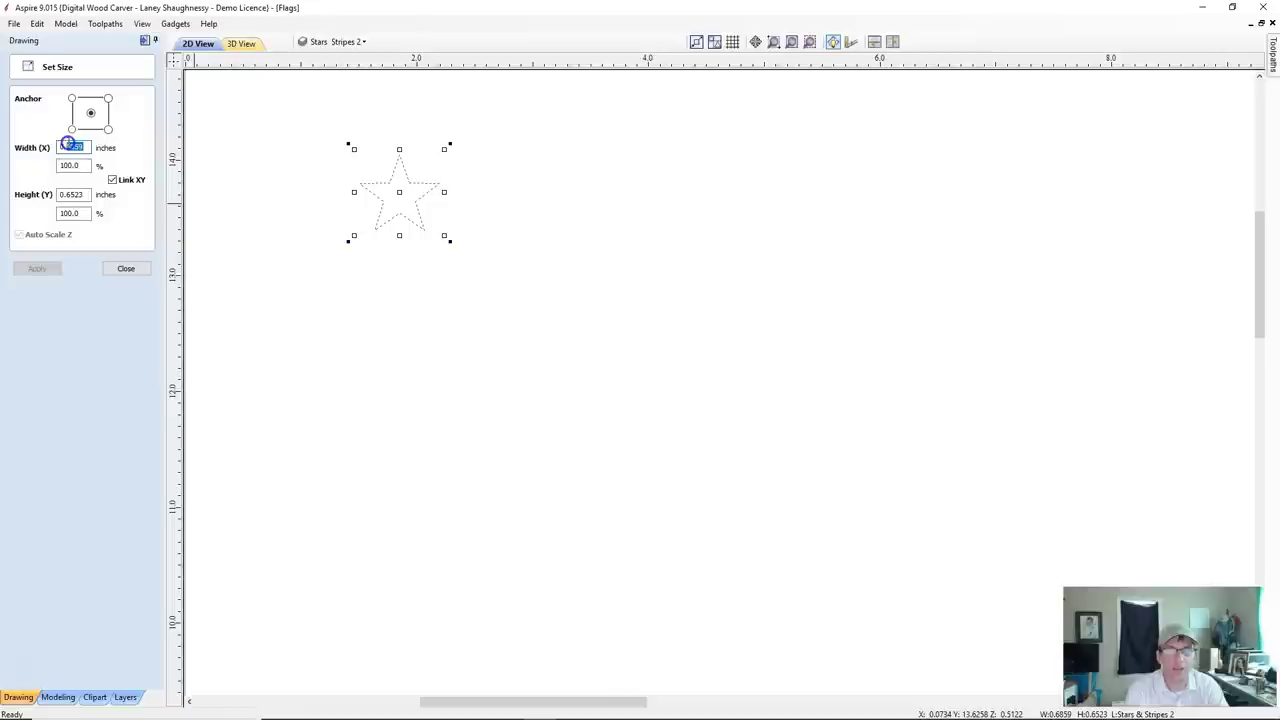
{"action": "type", "text": "0.7212"}
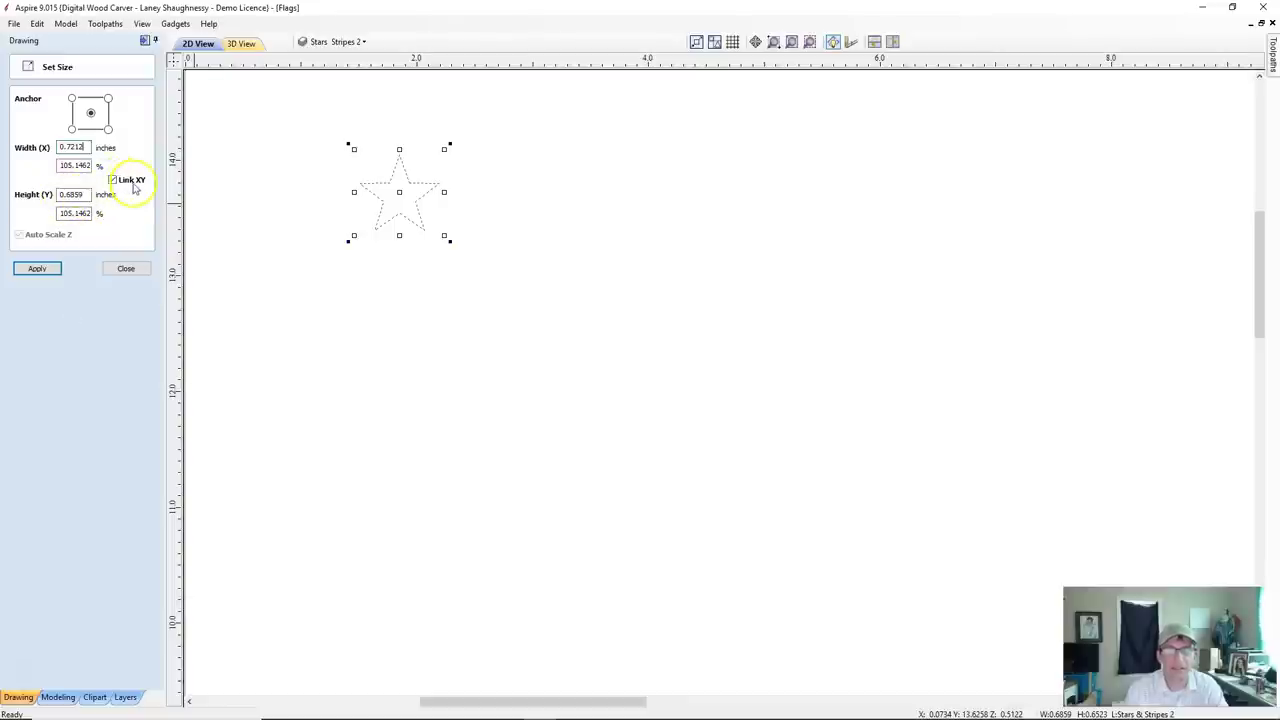
{"action": "left_click", "coordinate": [37, 269]}
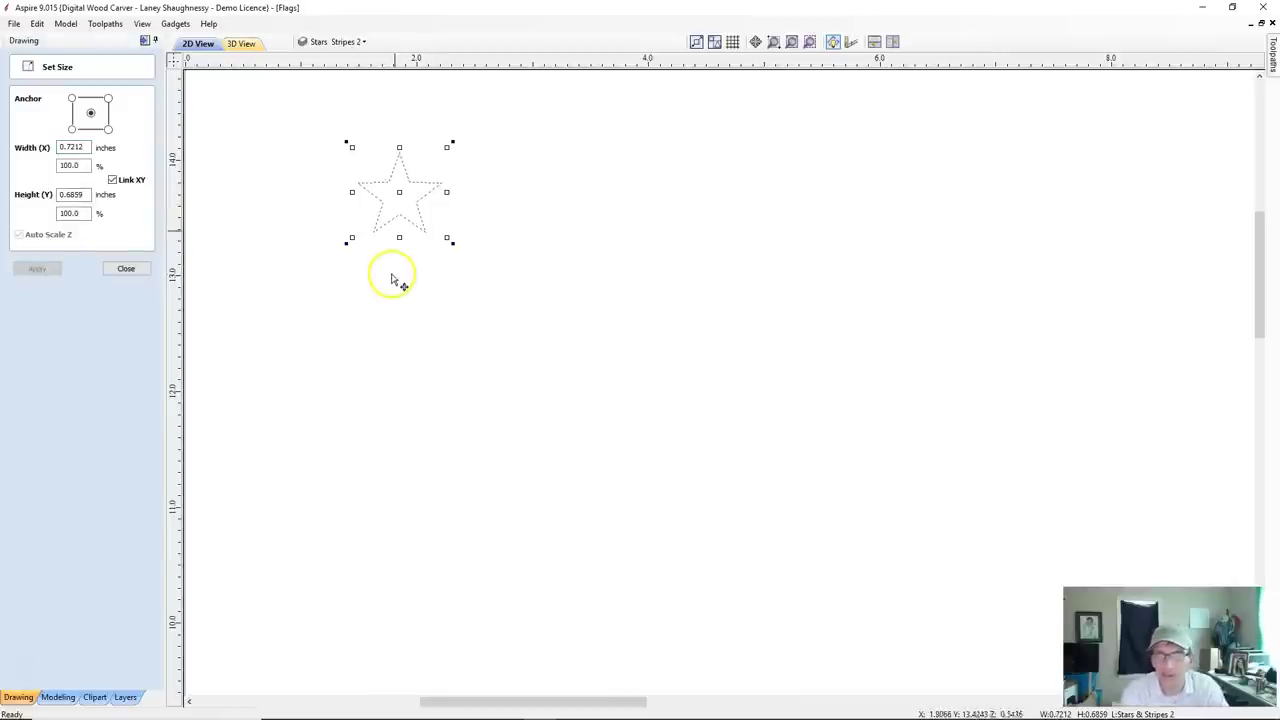
Move the star to the page's top-left corner.
{"action": "scroll", "coordinate": [397, 166], "scroll_direction": "up", "scroll_amount": 1}
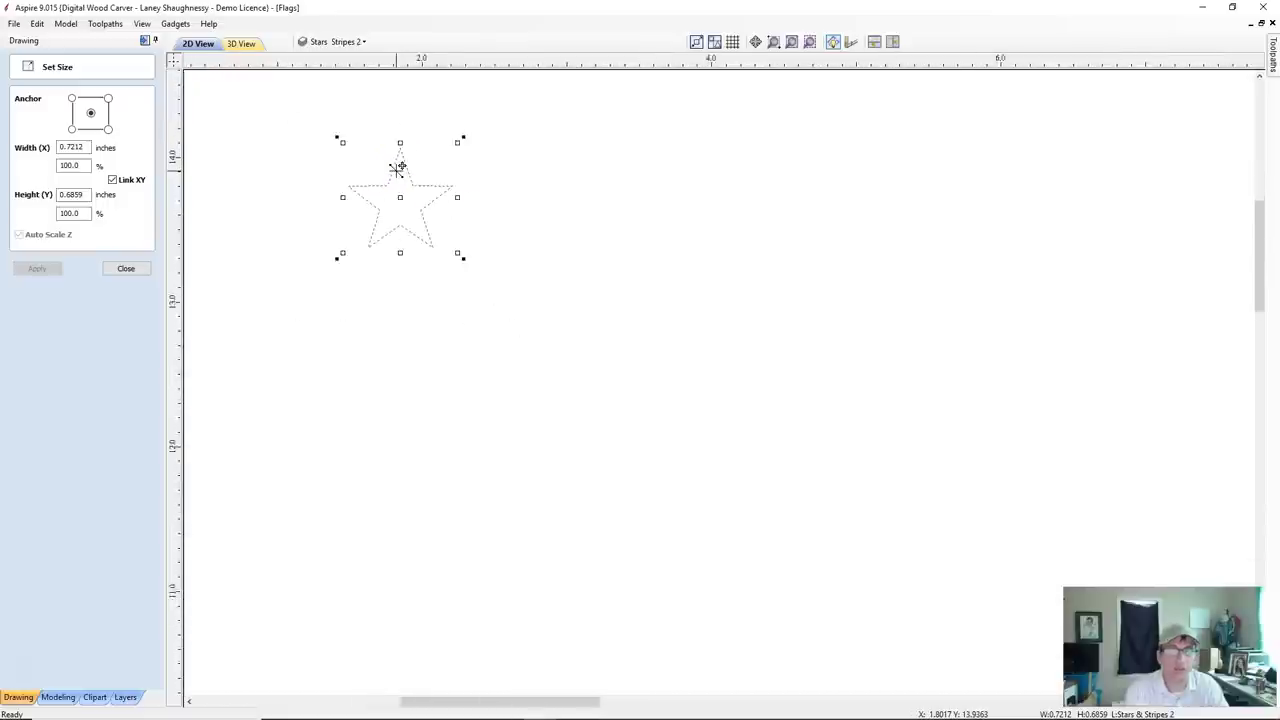
{"action": "scroll", "coordinate": [397, 166], "scroll_direction": "down", "scroll_amount": 3}
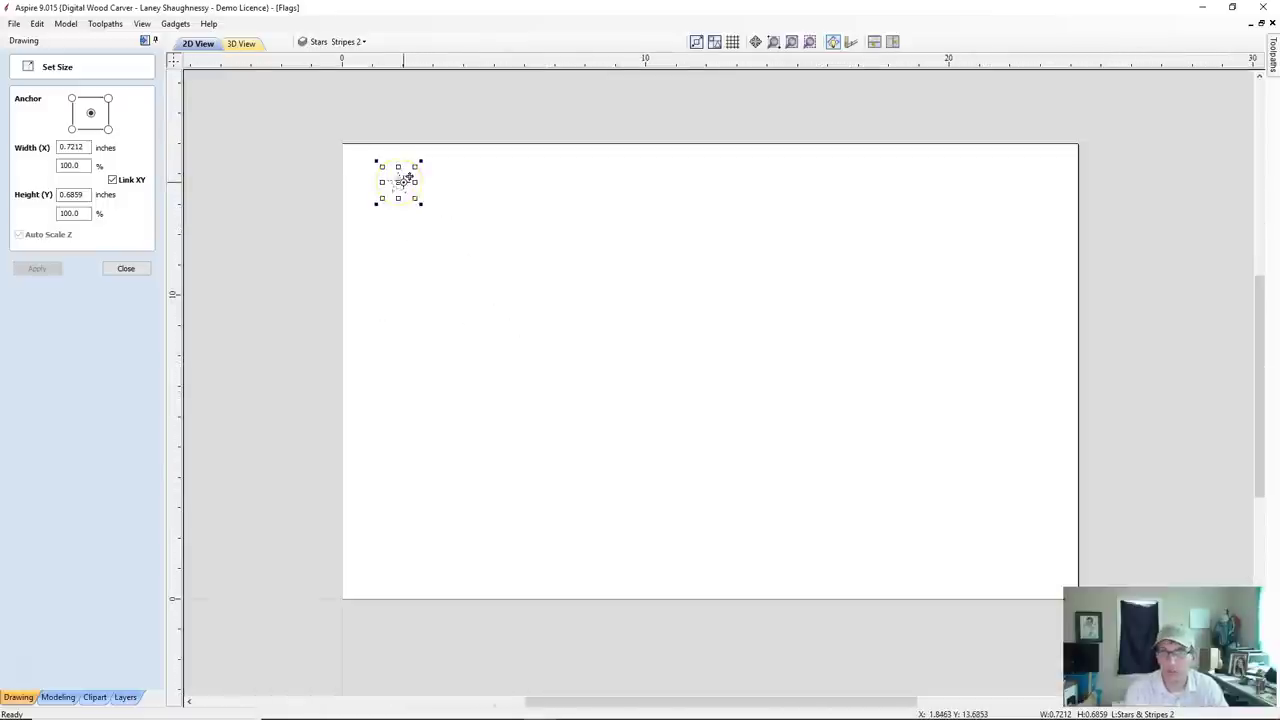
{"action": "scroll", "coordinate": [409, 177], "scroll_direction": "up", "scroll_amount": 3}
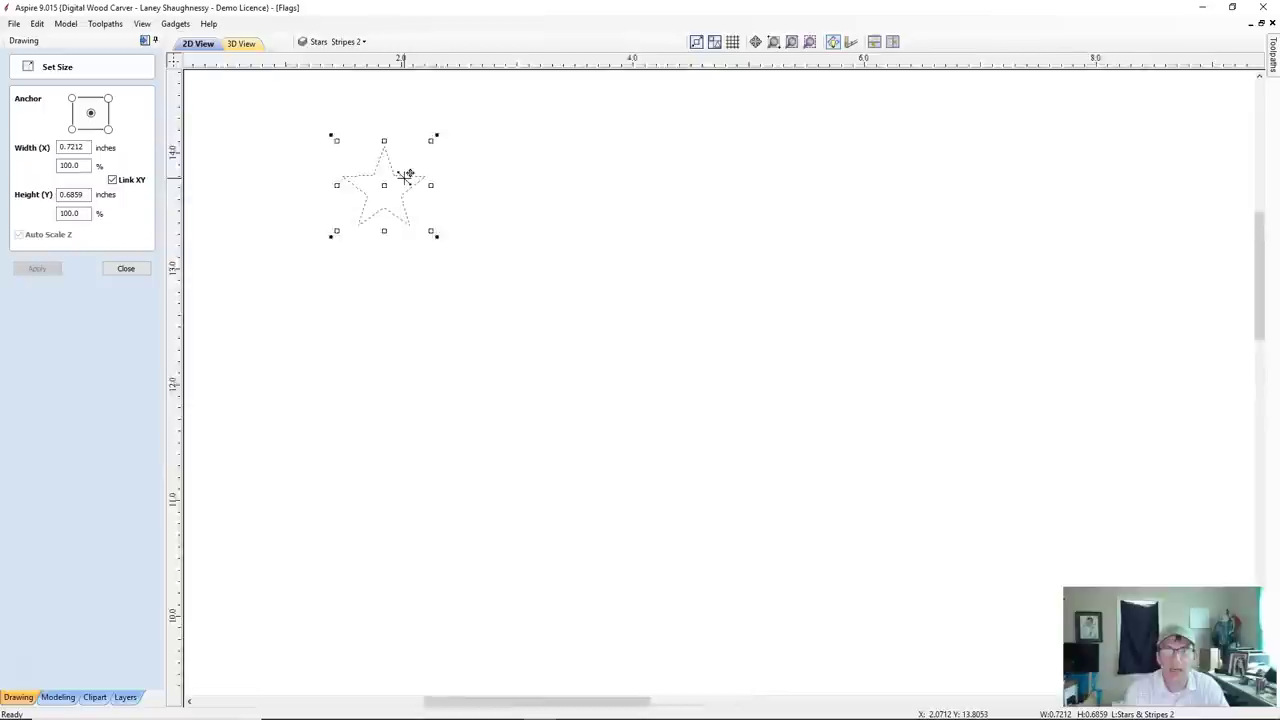
{"action": "scroll", "coordinate": [405, 177], "scroll_direction": "down", "scroll_amount": 3}
{"action": "left_click_drag", "start_coordinate": [394, 180], "coordinate": [311, 141]}
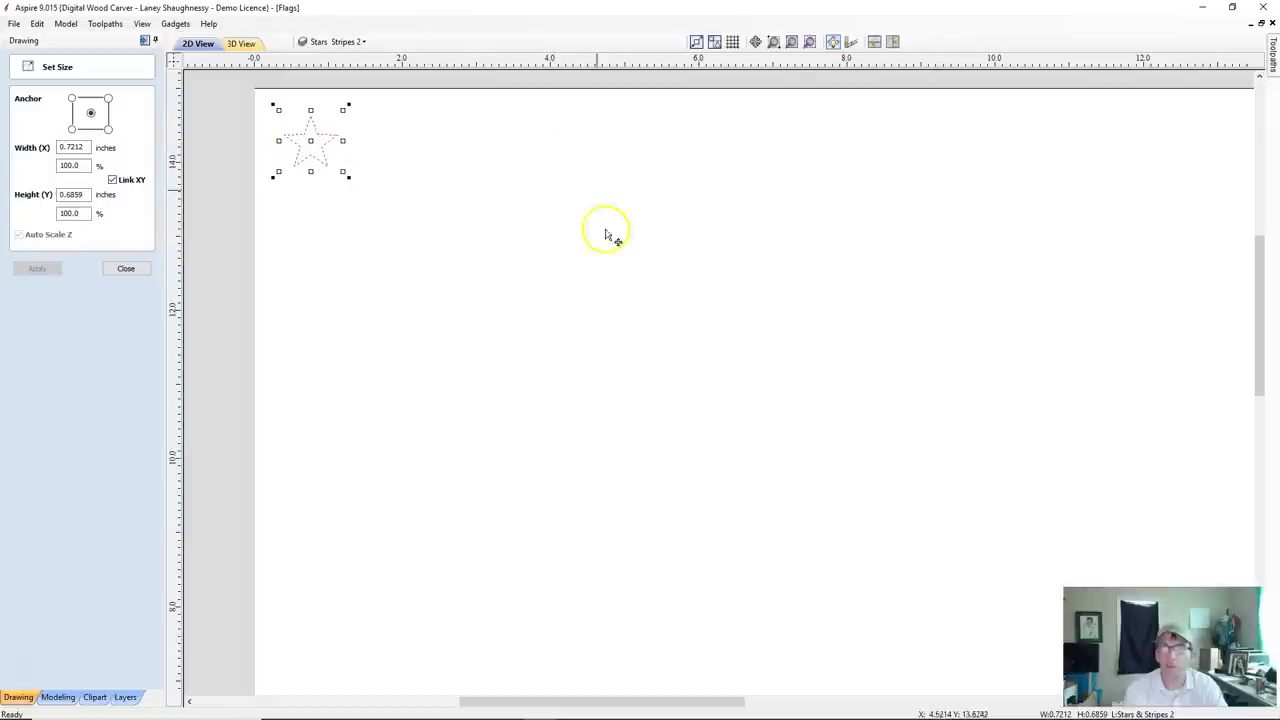
{"action": "left_click", "coordinate": [127, 270]}
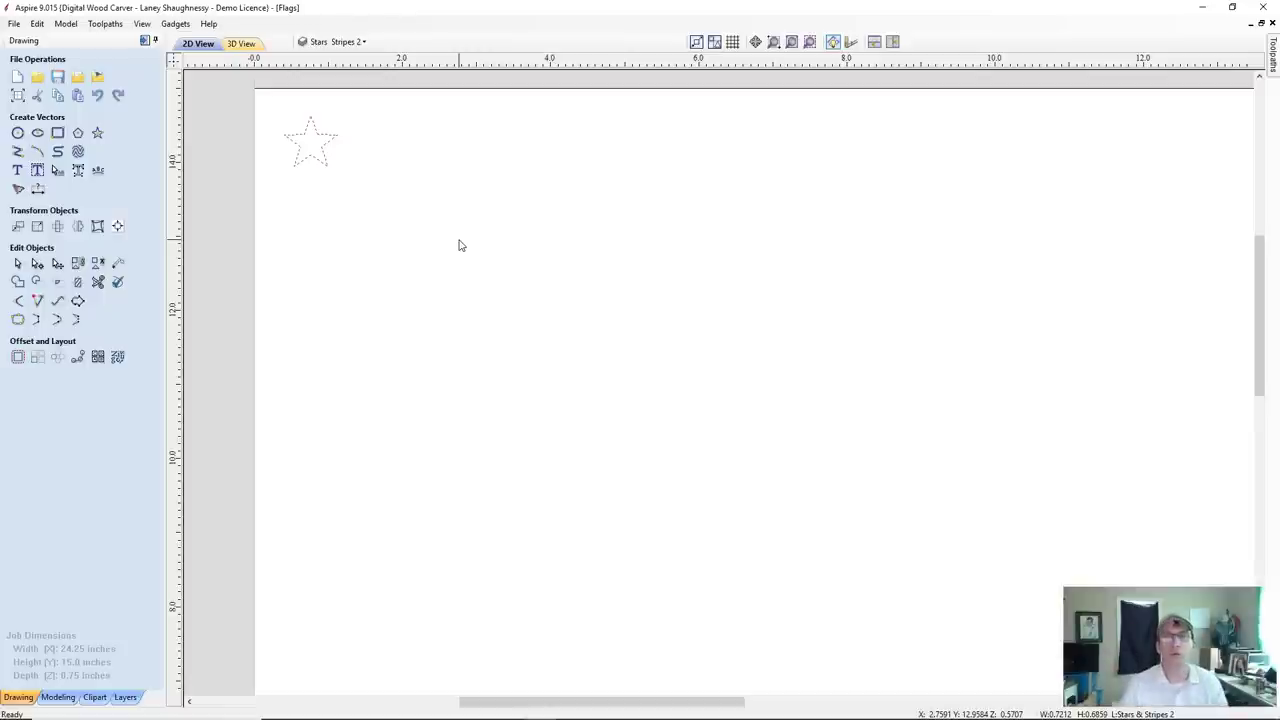
Select the star and start an Array Copy with 9 rows and 6 columns.
{"action": "left_click", "coordinate": [314, 162]}
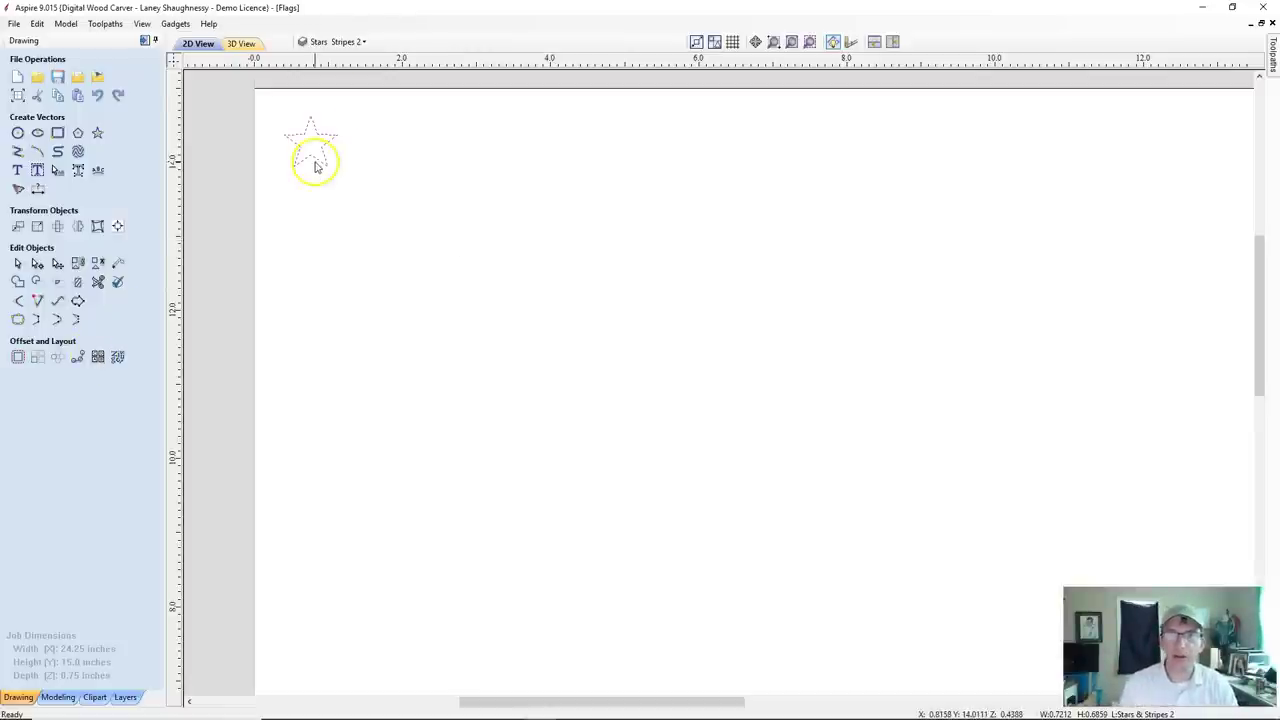
{"action": "left_click", "coordinate": [35, 362]}
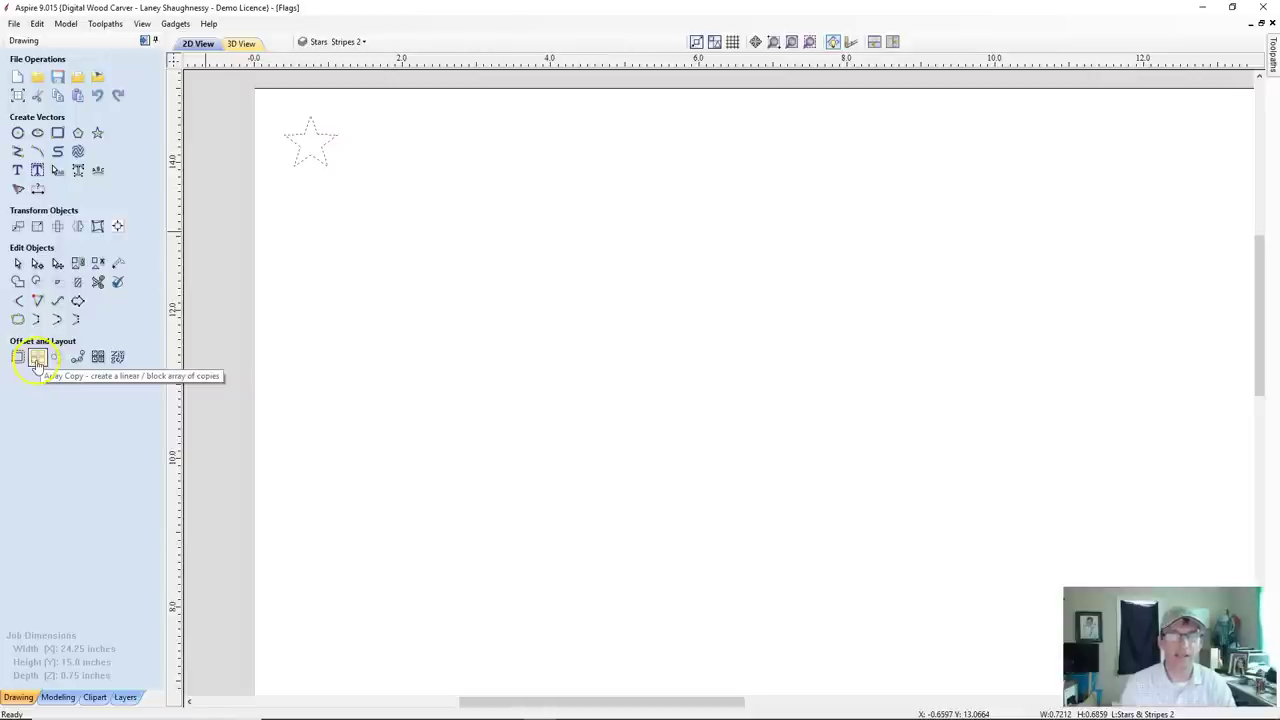
{"action": "left_click", "coordinate": [36, 362]}
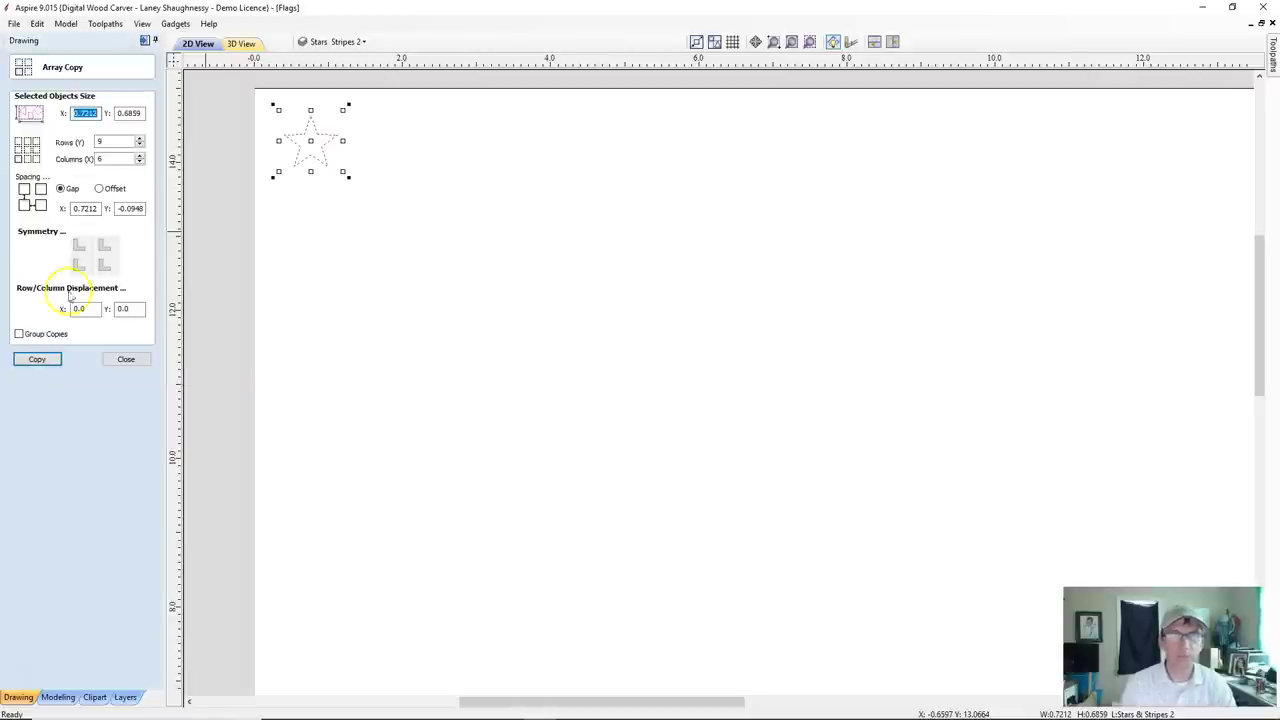
{"action": "double_click", "coordinate": [92, 141]}
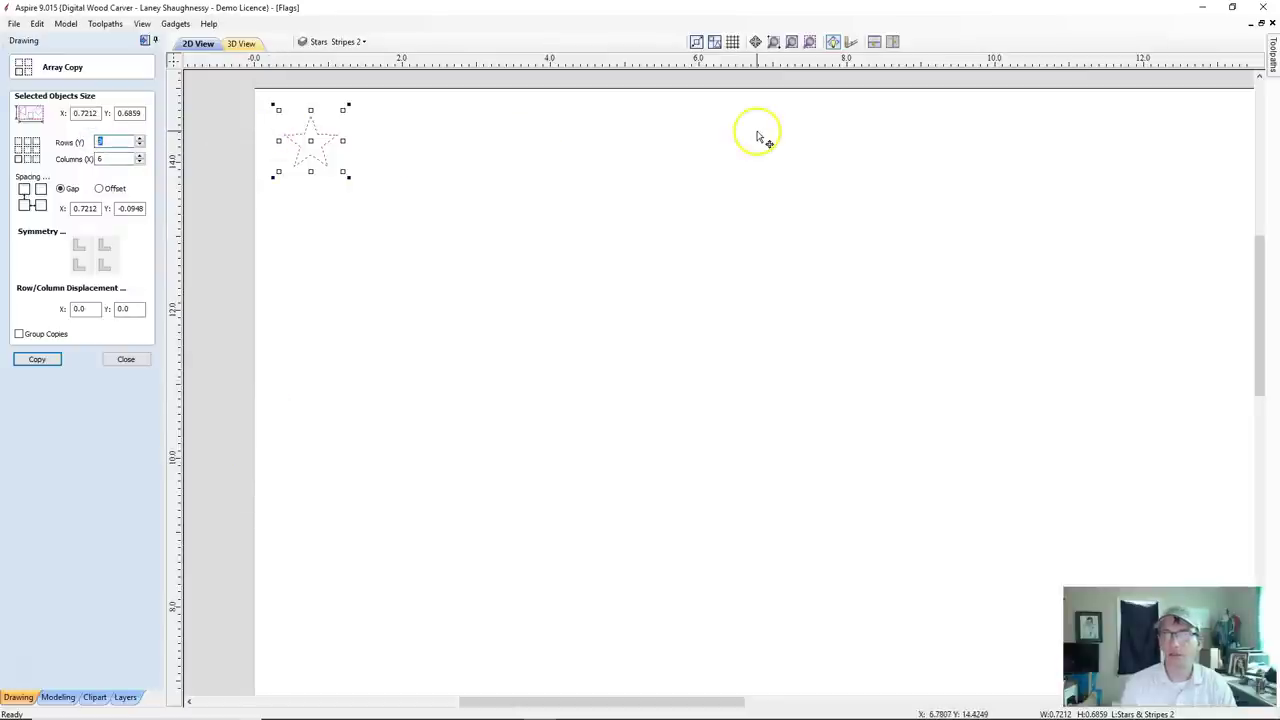
{"action": "key", "text": "Tab"}
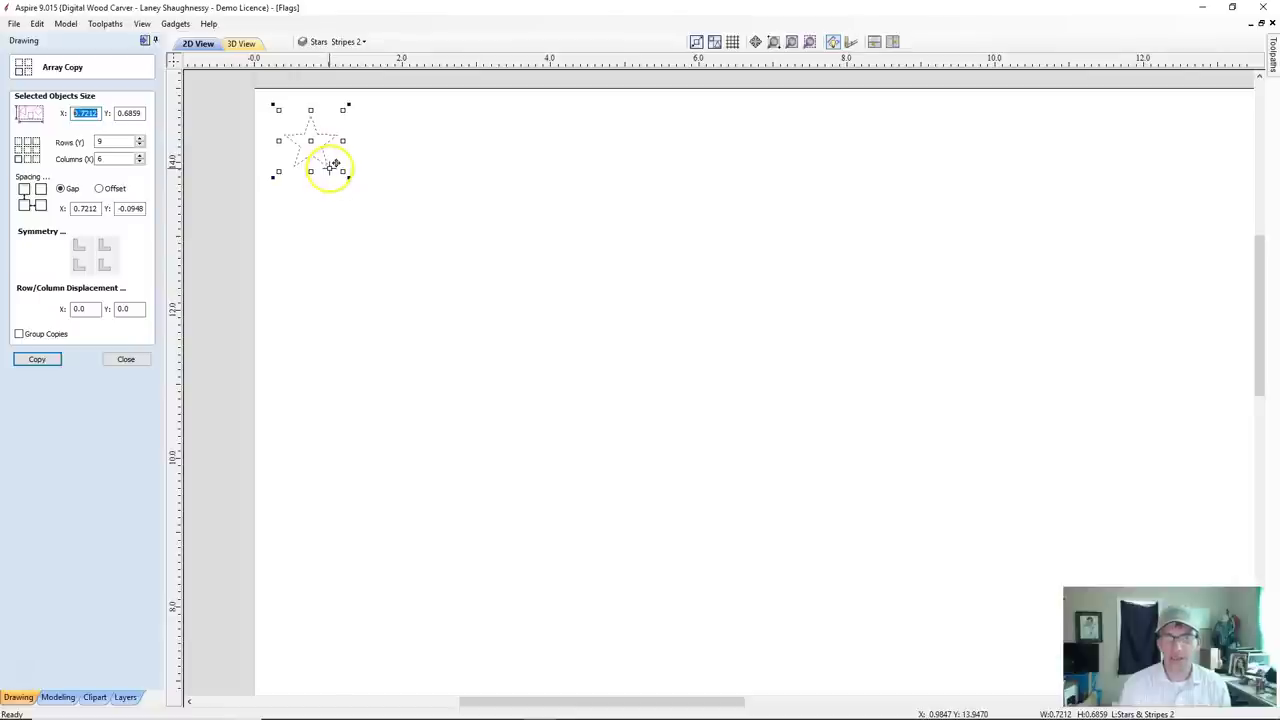
Set gap spacing and 0.7212 inch row X displacement, then copy the staggered star grid.
{"action": "left_click_drag", "start_coordinate": [123, 209], "coordinate": [157, 206]}
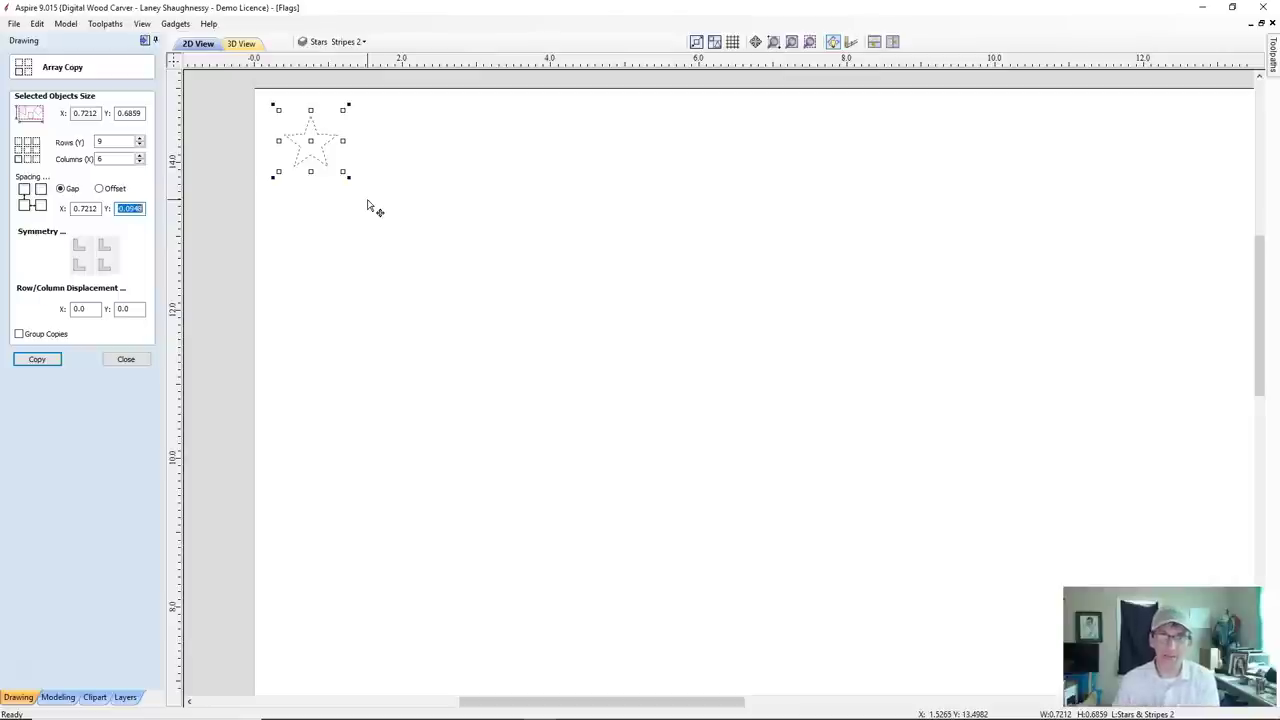
{"action": "left_click", "coordinate": [95, 312]}
{"action": "left_click_drag", "start_coordinate": [97, 312], "coordinate": [70, 309]}
{"action": "left_click", "coordinate": [80, 308]}
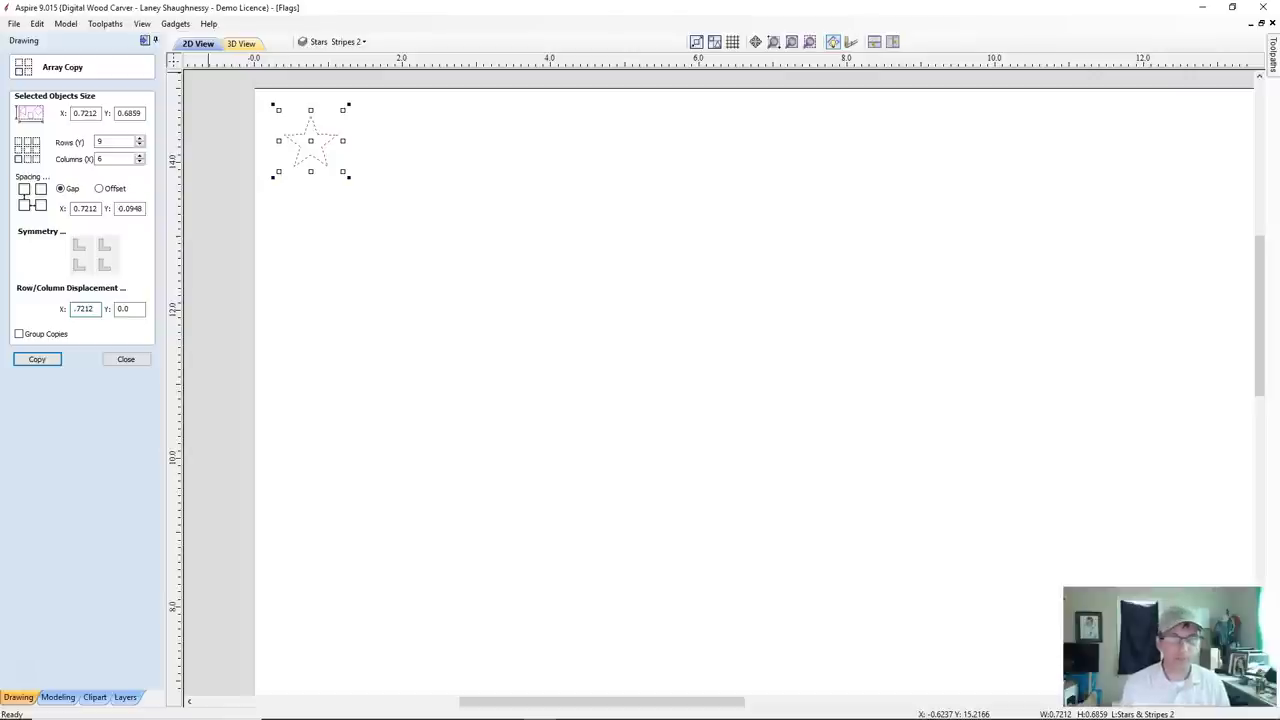
{"action": "left_click", "coordinate": [35, 360]}
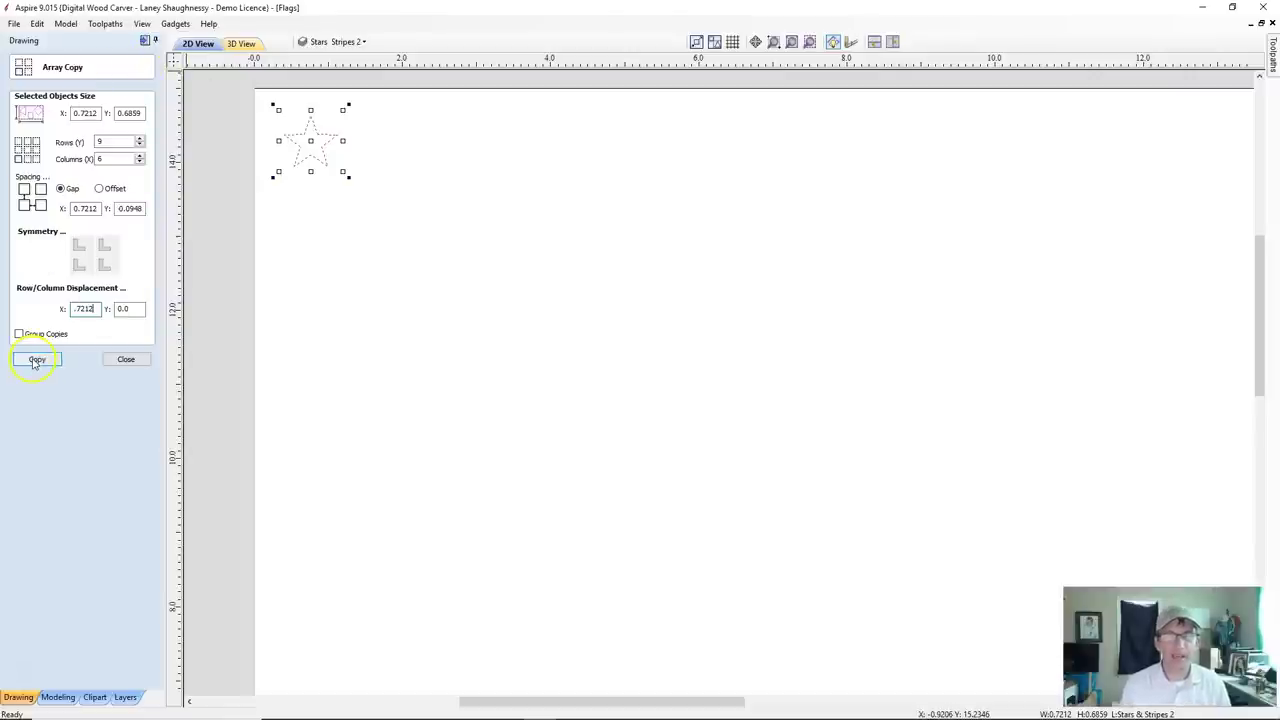
{"action": "scroll", "coordinate": [430, 300], "scroll_direction": "down", "scroll_amount": 3}
{"action": "scroll", "coordinate": [537, 364], "scroll_direction": "up", "scroll_amount": 2}
{"action": "scroll", "coordinate": [537, 364], "scroll_direction": "up", "scroll_amount": 1}
{"action": "scroll", "coordinate": [446, 414], "scroll_direction": "up", "scroll_amount": 1}
{"action": "scroll", "coordinate": [447, 412], "scroll_direction": "down", "scroll_amount": 1}
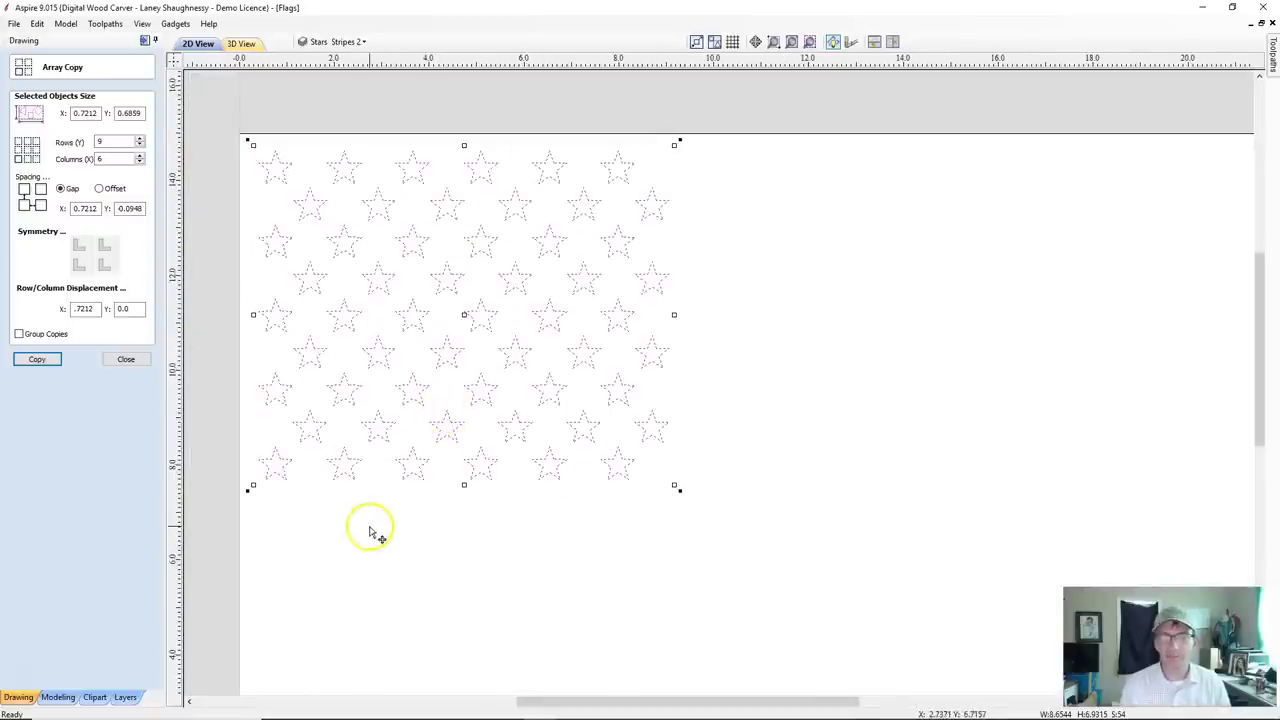
Delete the extra end star from each shifted row.
{"action": "left_click", "coordinate": [118, 362]}
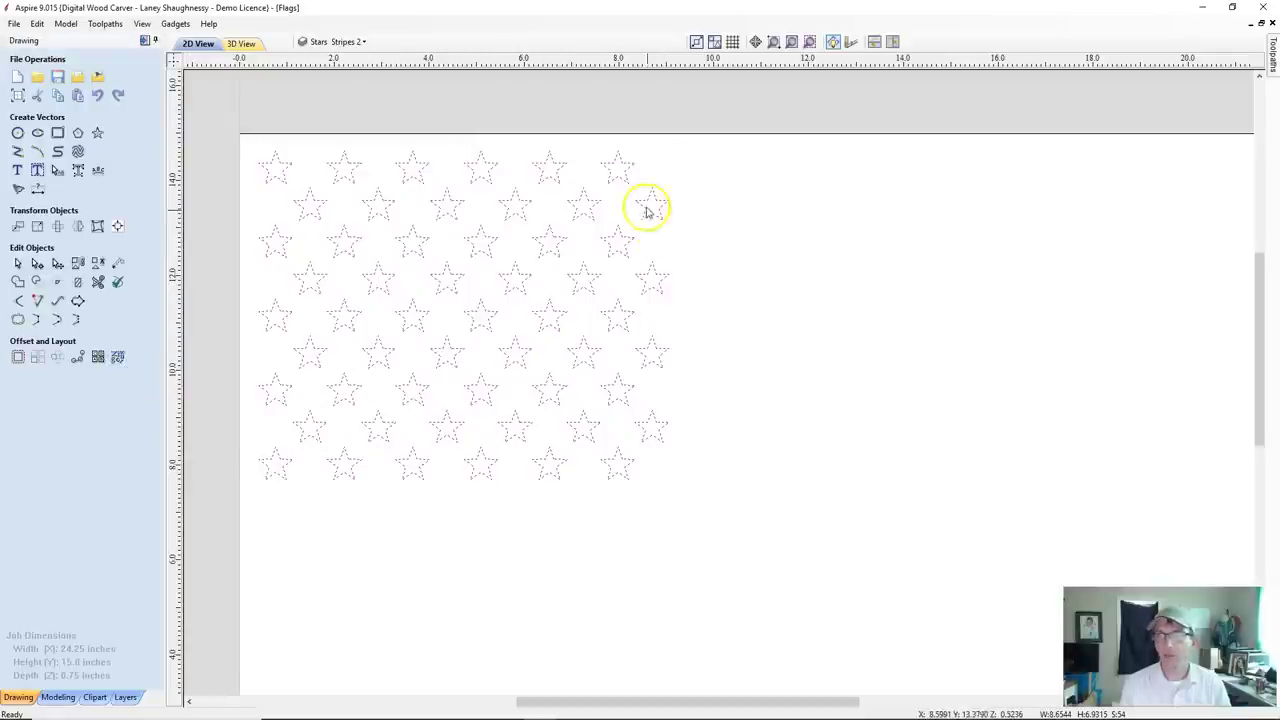
{"action": "left_click", "coordinate": [705, 219]}
{"action": "left_click", "coordinate": [652, 211]}
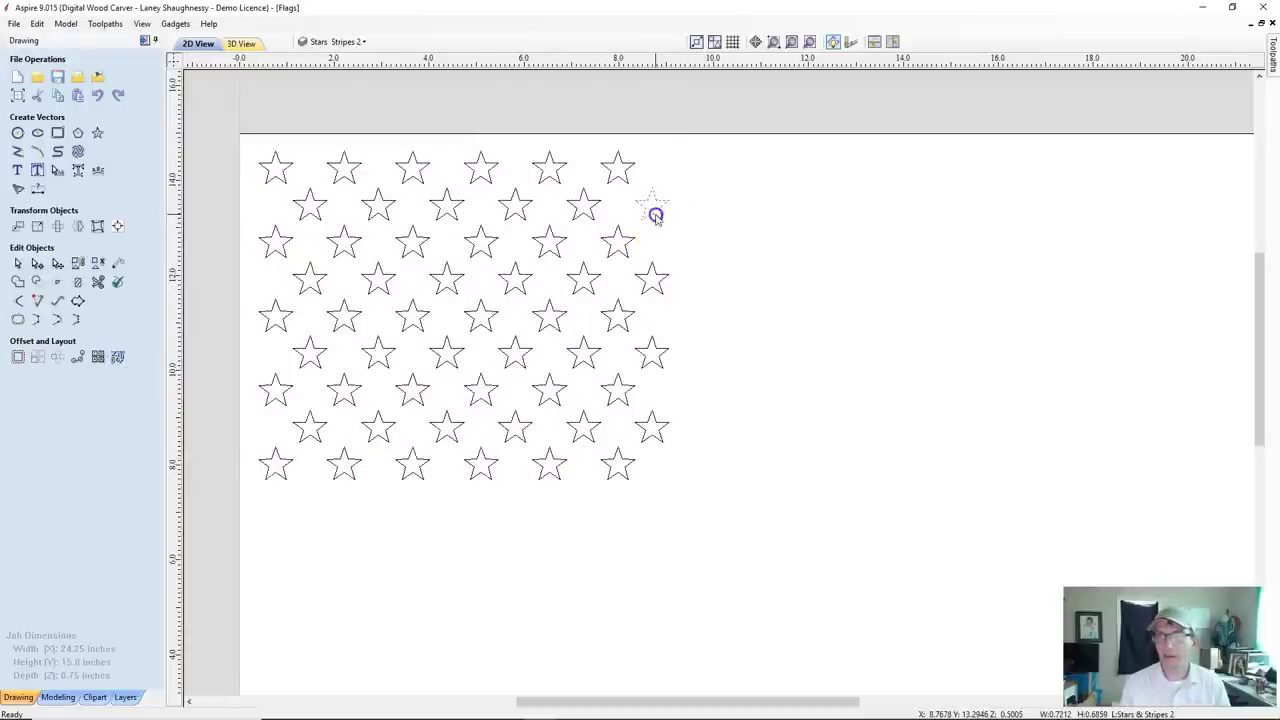
{"action": "key", "text": "Delete"}
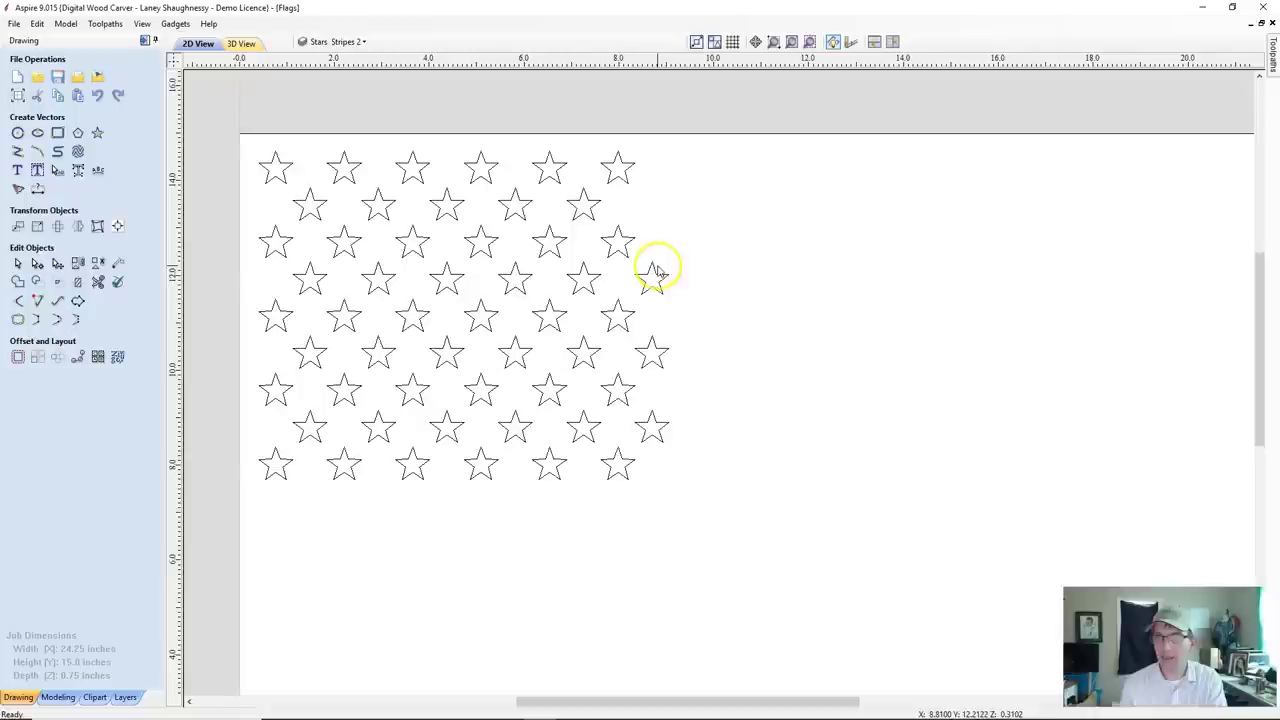
{"action": "left_click_drag", "start_coordinate": [656, 273], "coordinate": [668, 352]}
{"action": "key", "text": "Delete"}
{"action": "left_click", "coordinate": [660, 424]}
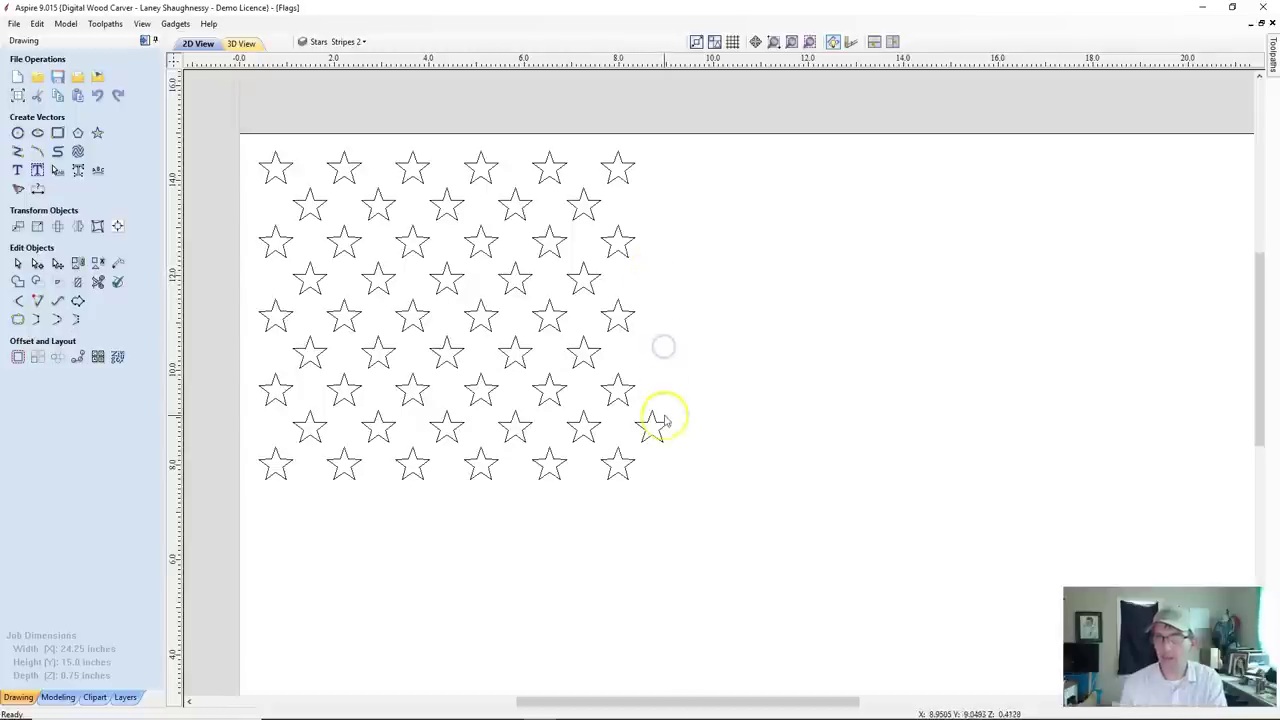
{"action": "key", "text": "Delete"}
Box-select all the remaining stars in the field.
{"action": "left_click_drag", "start_coordinate": [207, 102], "coordinate": [680, 538]}
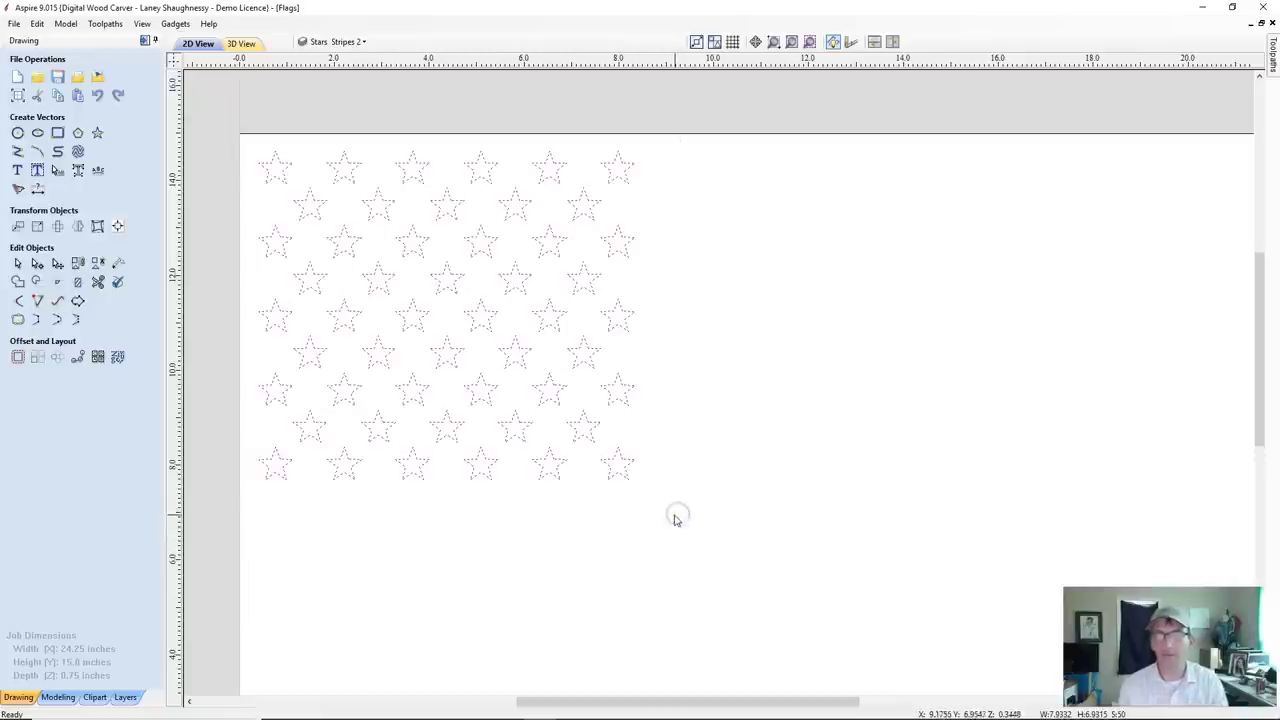
{"action": "left_click", "coordinate": [226, 452]}
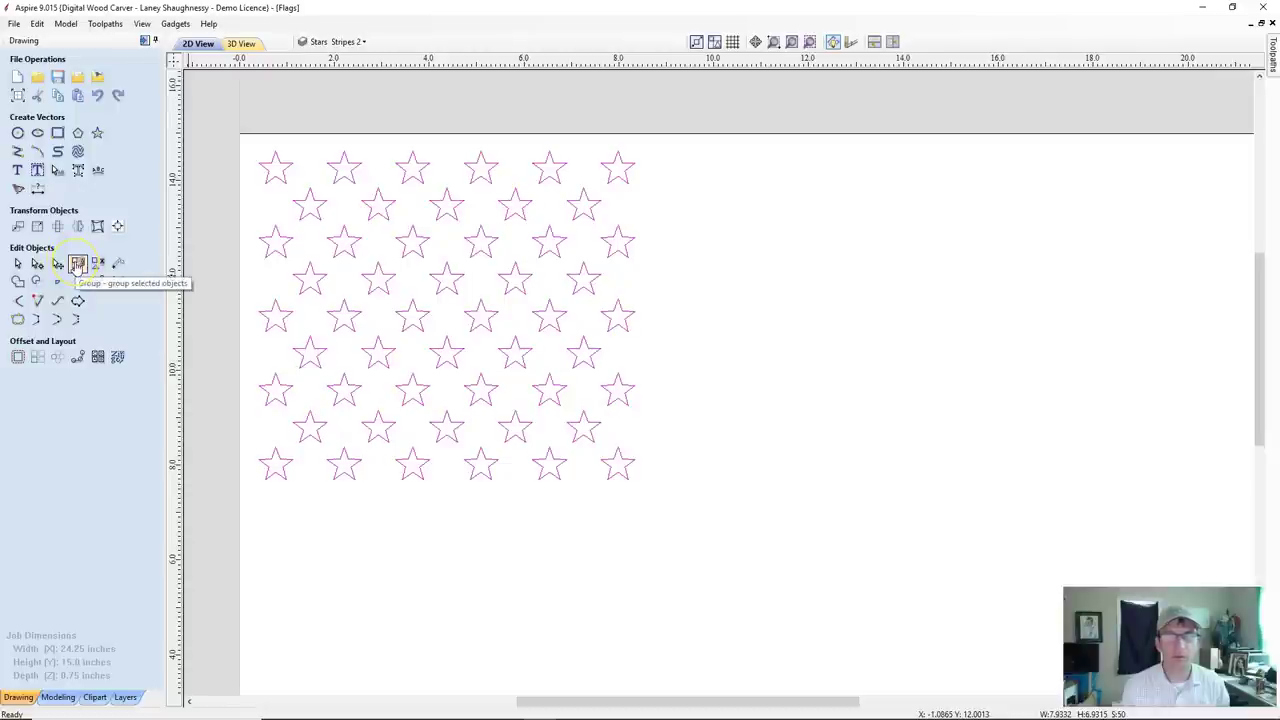
{"action": "scroll", "coordinate": [400, 343], "scroll_direction": "down", "scroll_amount": 3}
{"action": "scroll", "coordinate": [397, 352], "scroll_direction": "up", "scroll_amount": 1}
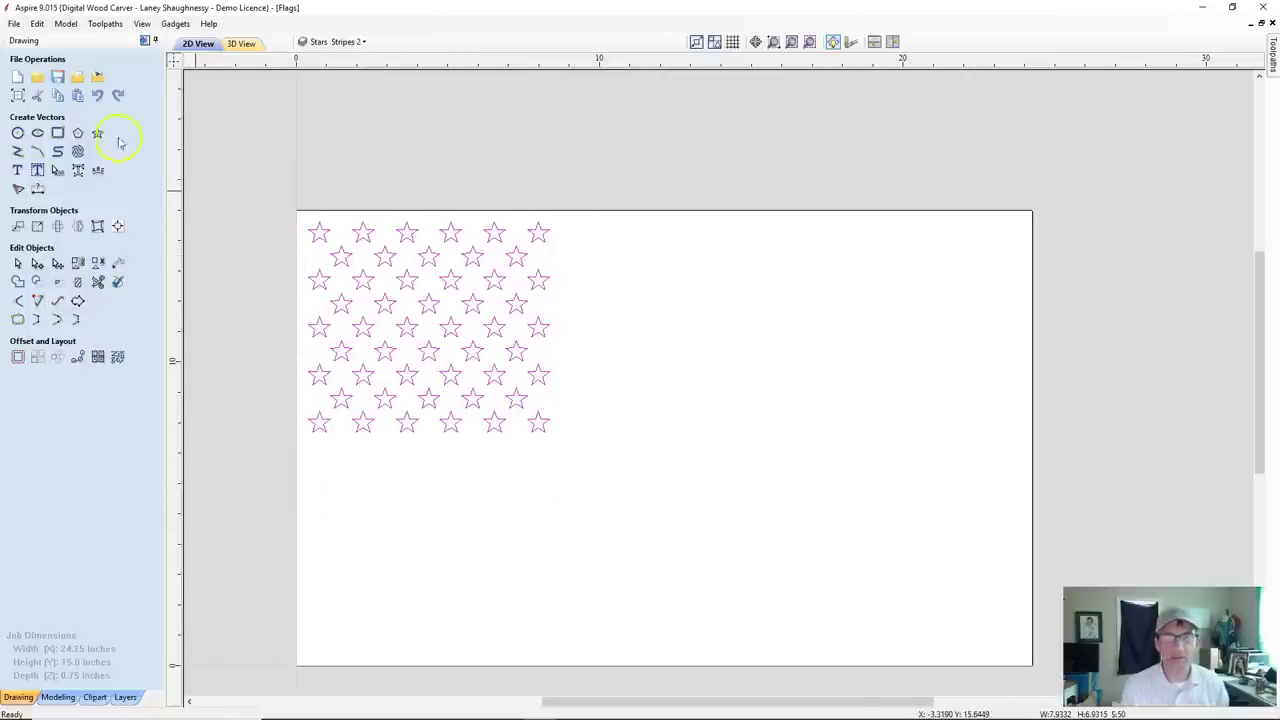
Draw a rectangle from the top-left corner around the stars, sized 9 by 8 inches.
{"action": "left_click", "coordinate": [57, 132]}
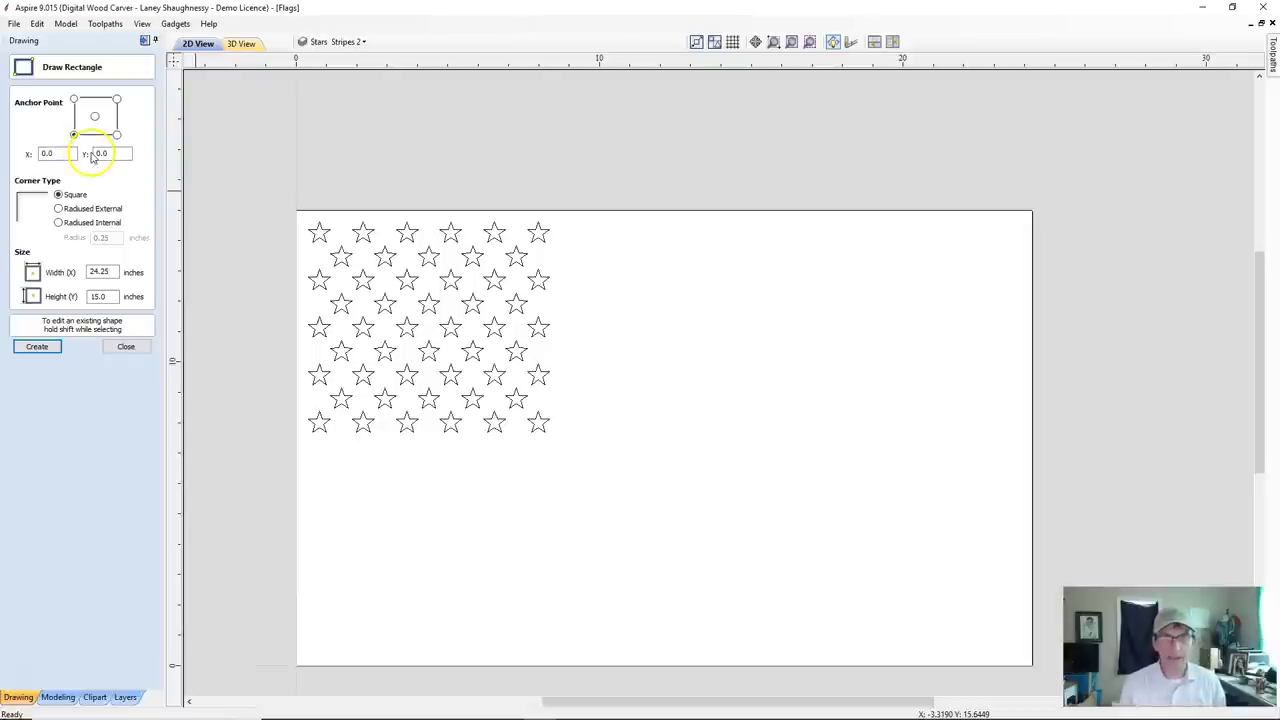
{"action": "left_click_drag", "start_coordinate": [296, 210], "coordinate": [564, 443]}
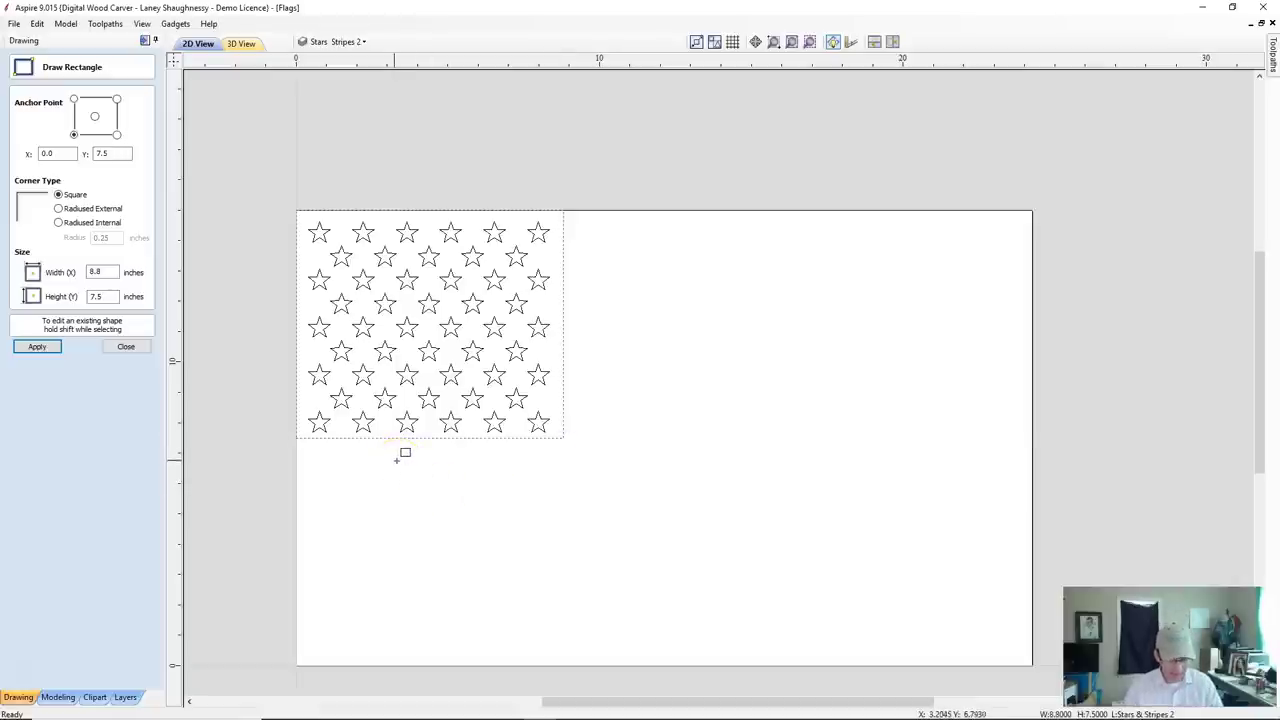
{"action": "left_click_drag", "start_coordinate": [103, 273], "coordinate": [78, 272]}
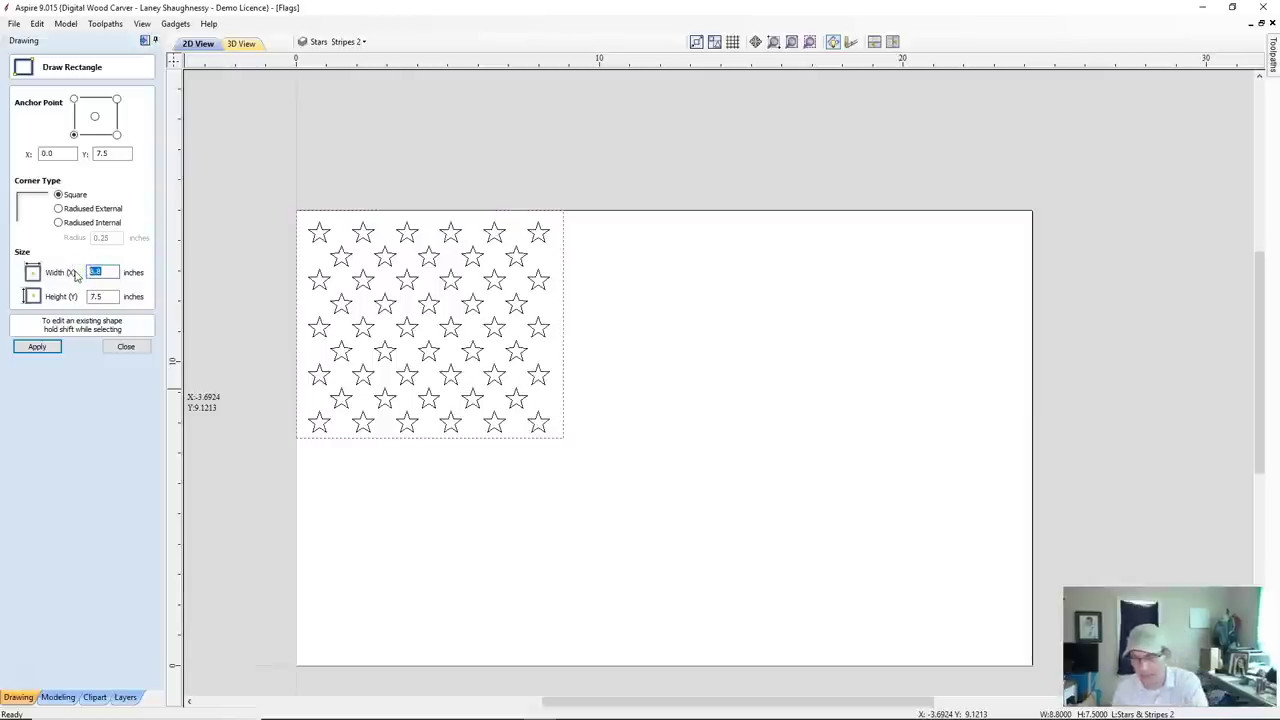
{"action": "type", "text": "9"}
{"action": "left_click_drag", "start_coordinate": [108, 296], "coordinate": [48, 298]}
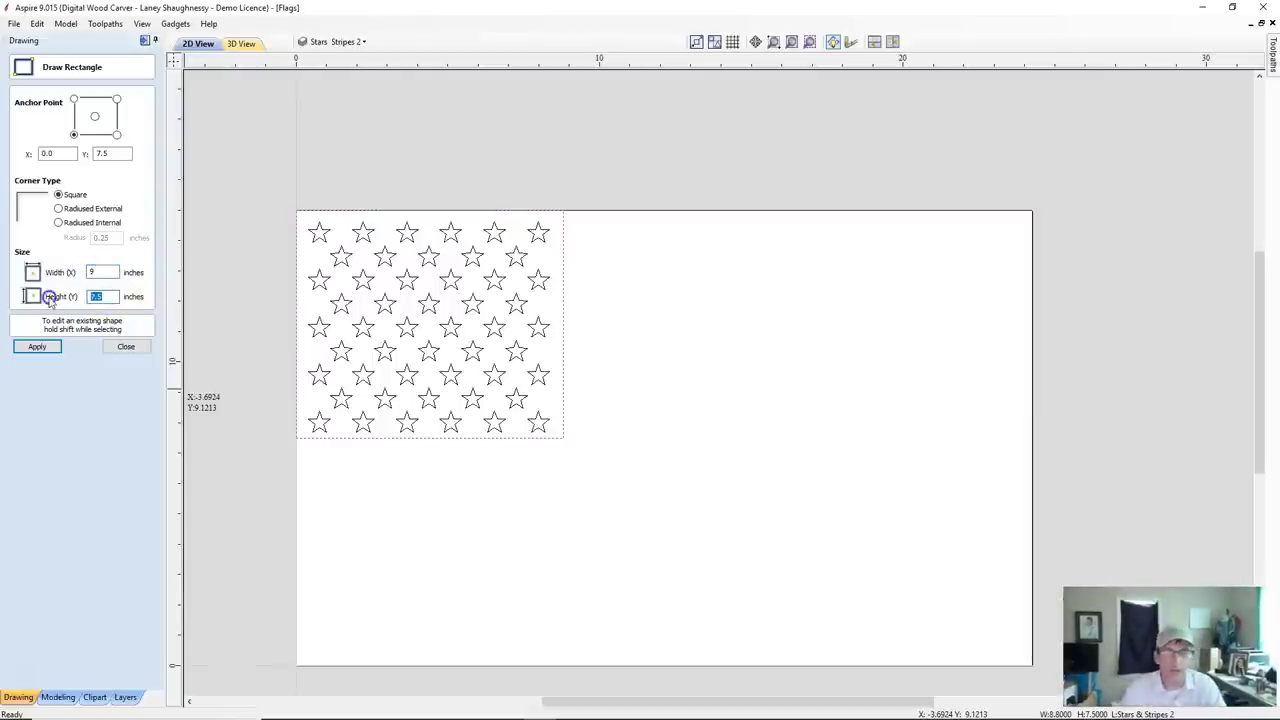
{"action": "type", "text": "8"}
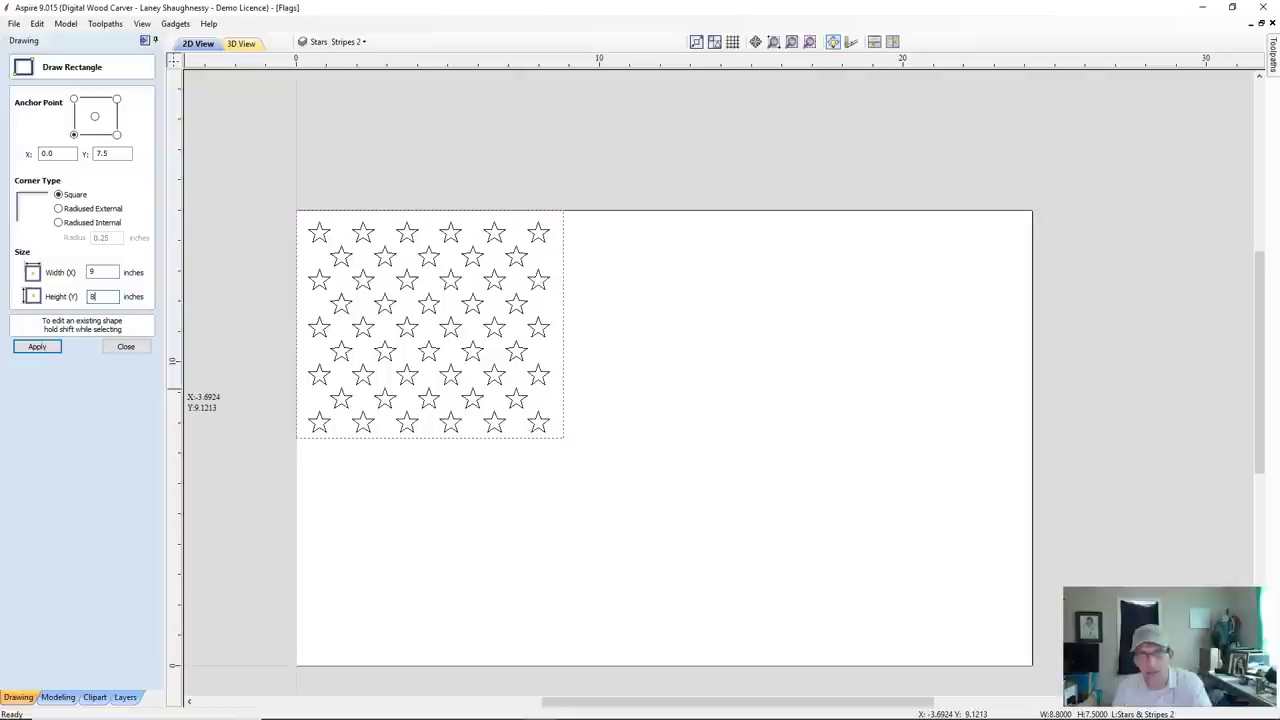
{"action": "left_click", "coordinate": [37, 346]}
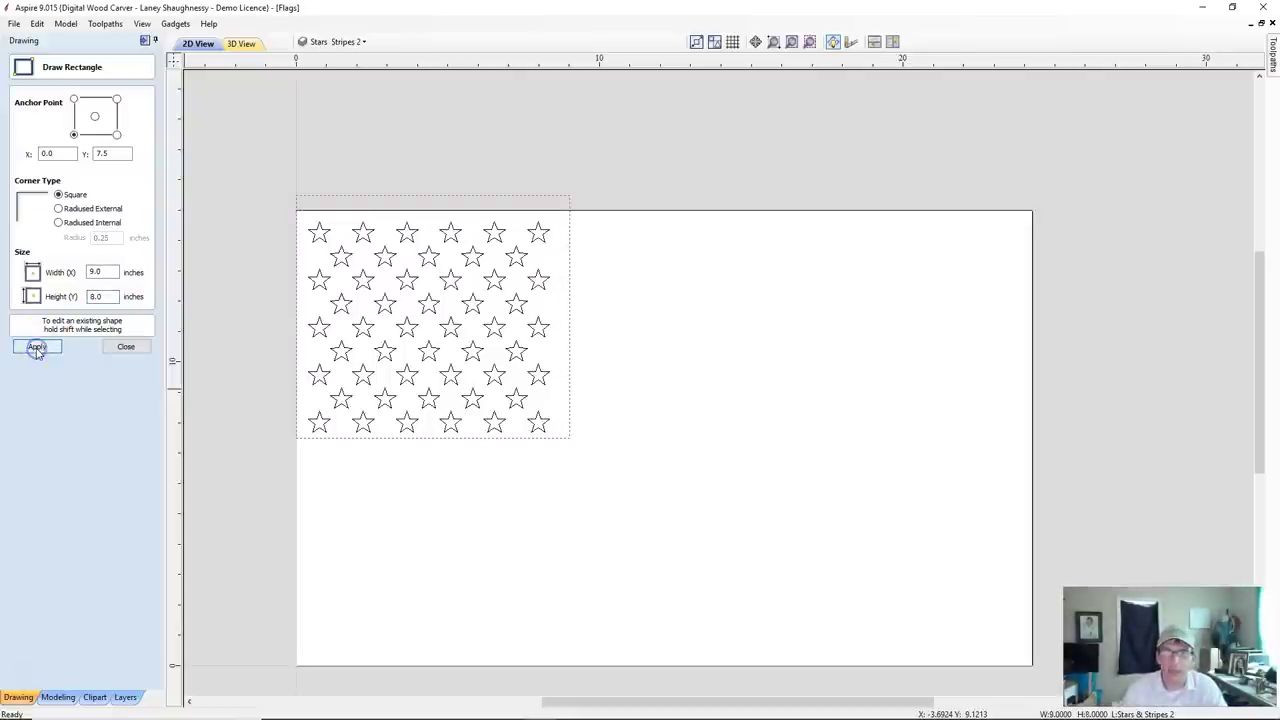
{"action": "left_click", "coordinate": [122, 347]}
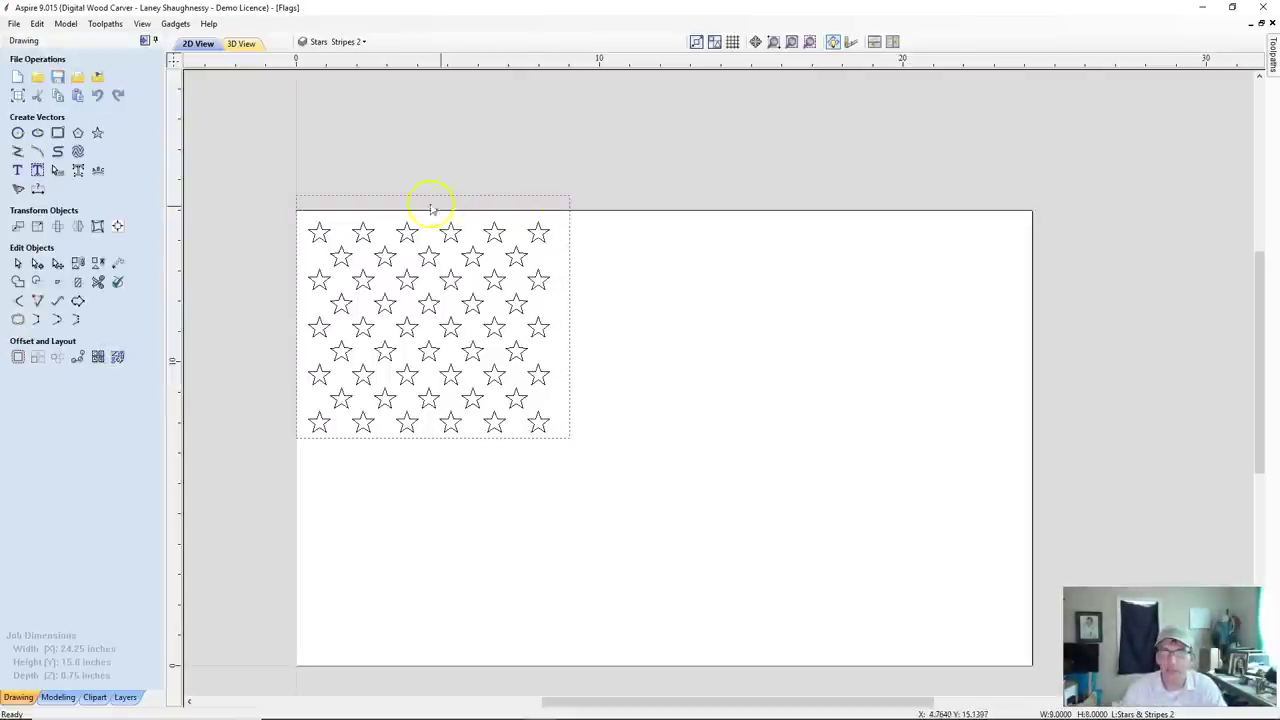
Move the rectangle flush with the top edge and center the star field within it.
{"action": "left_click_drag", "start_coordinate": [298, 194], "coordinate": [298, 211]}
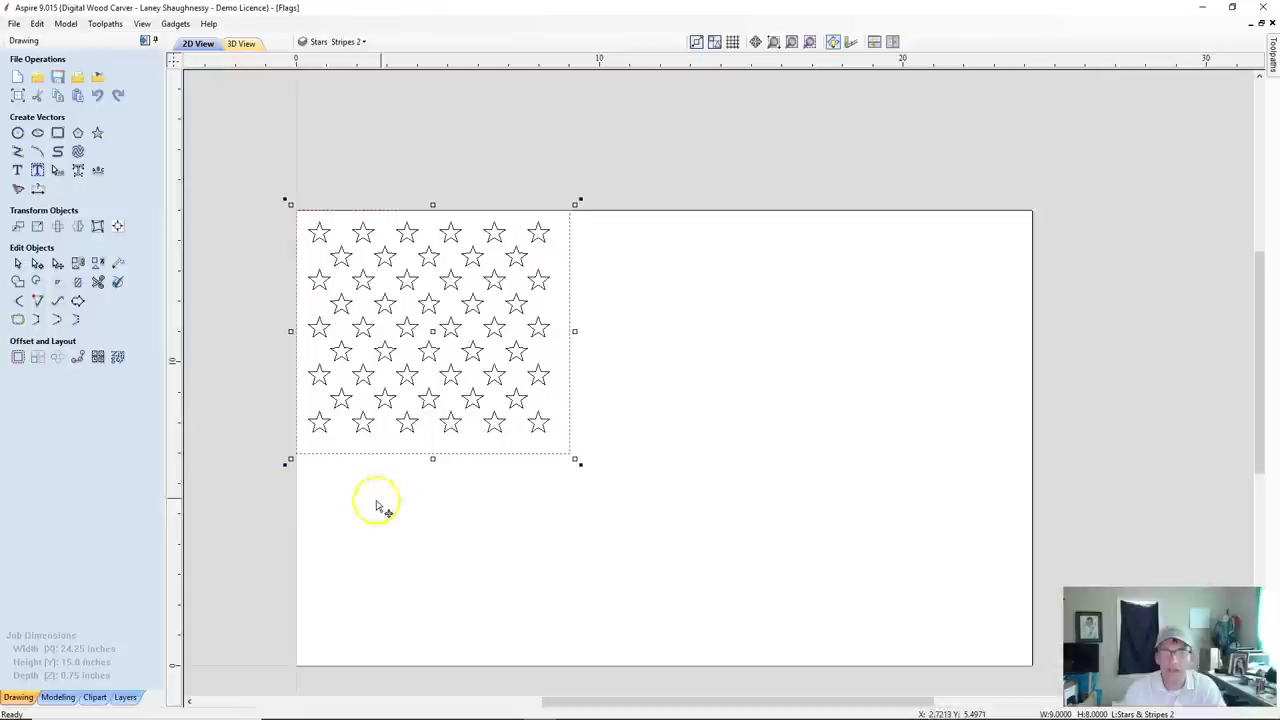
{"action": "left_click", "coordinate": [329, 537]}
{"action": "left_click", "coordinate": [360, 330]}
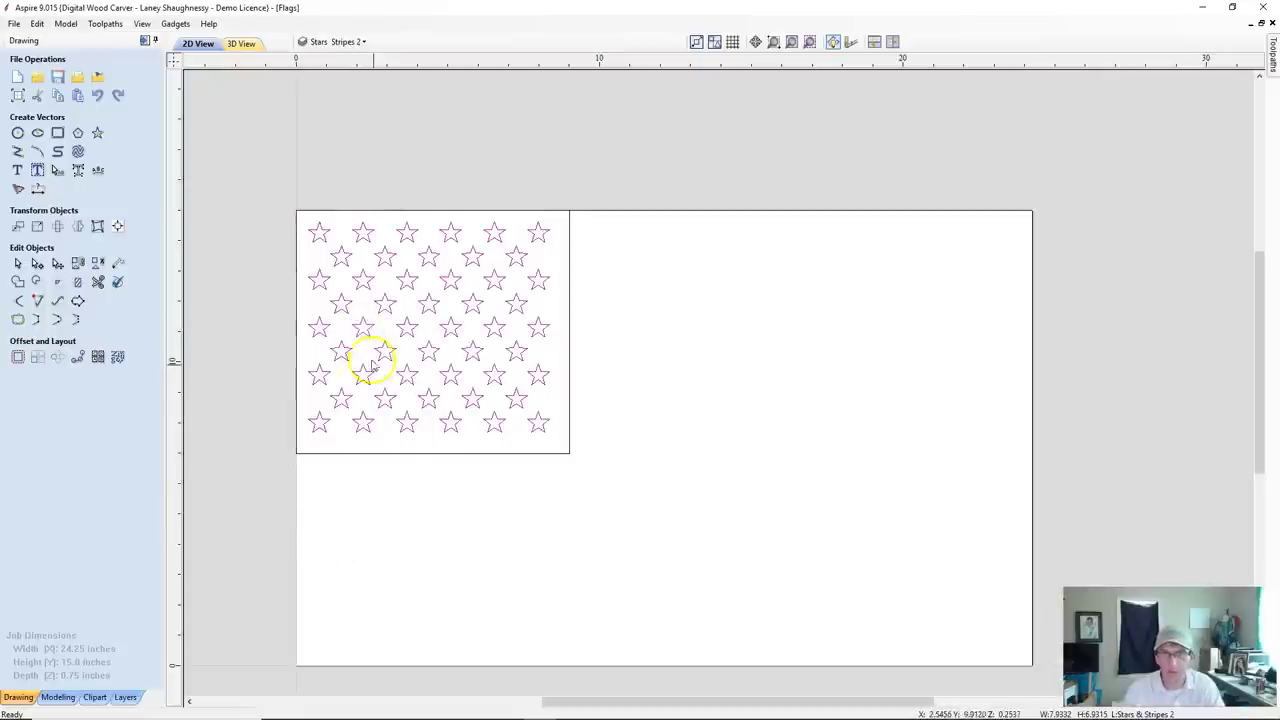
{"action": "left_click", "coordinate": [378, 454], "text": "shift"}
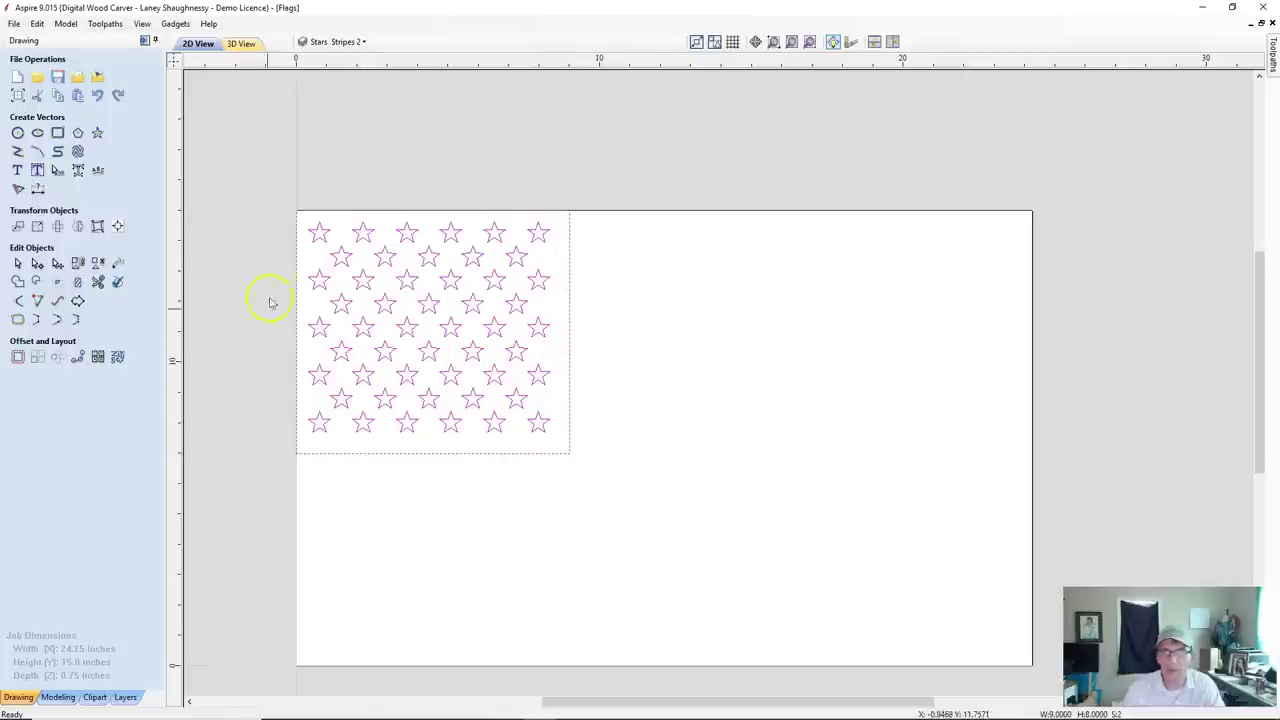
{"action": "left_click", "coordinate": [119, 227]}
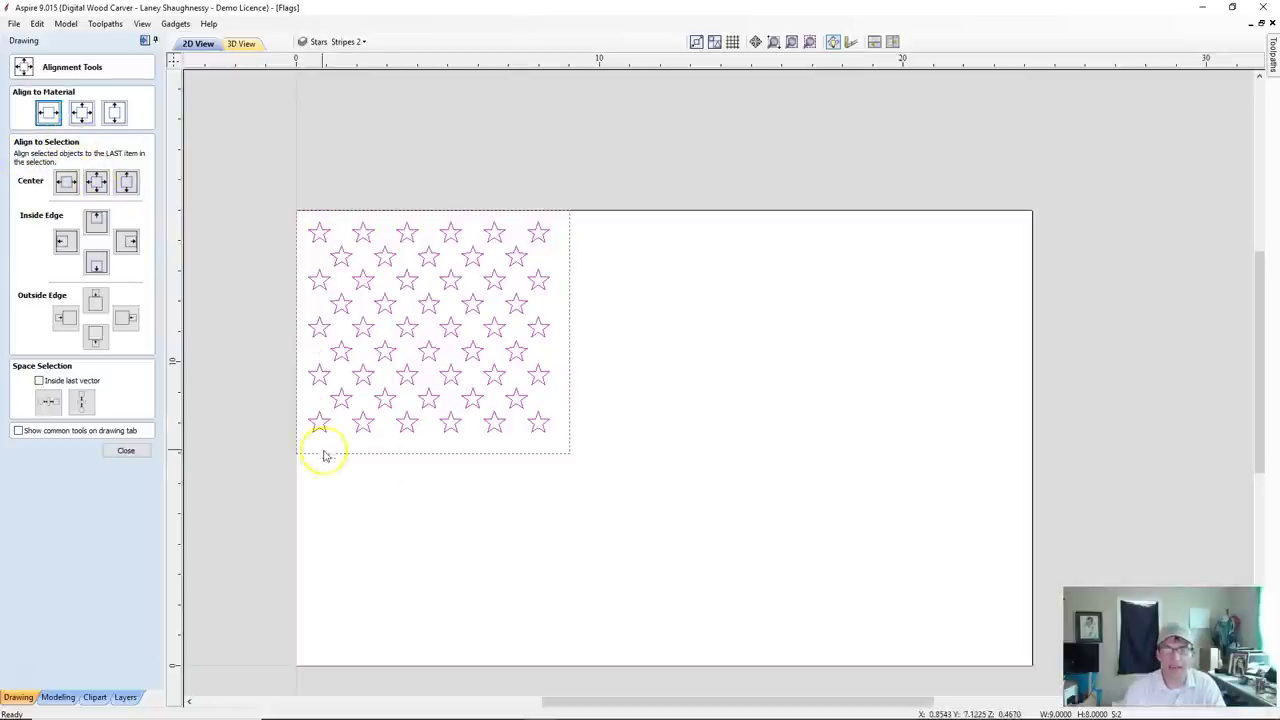
{"action": "left_click", "coordinate": [95, 181]}
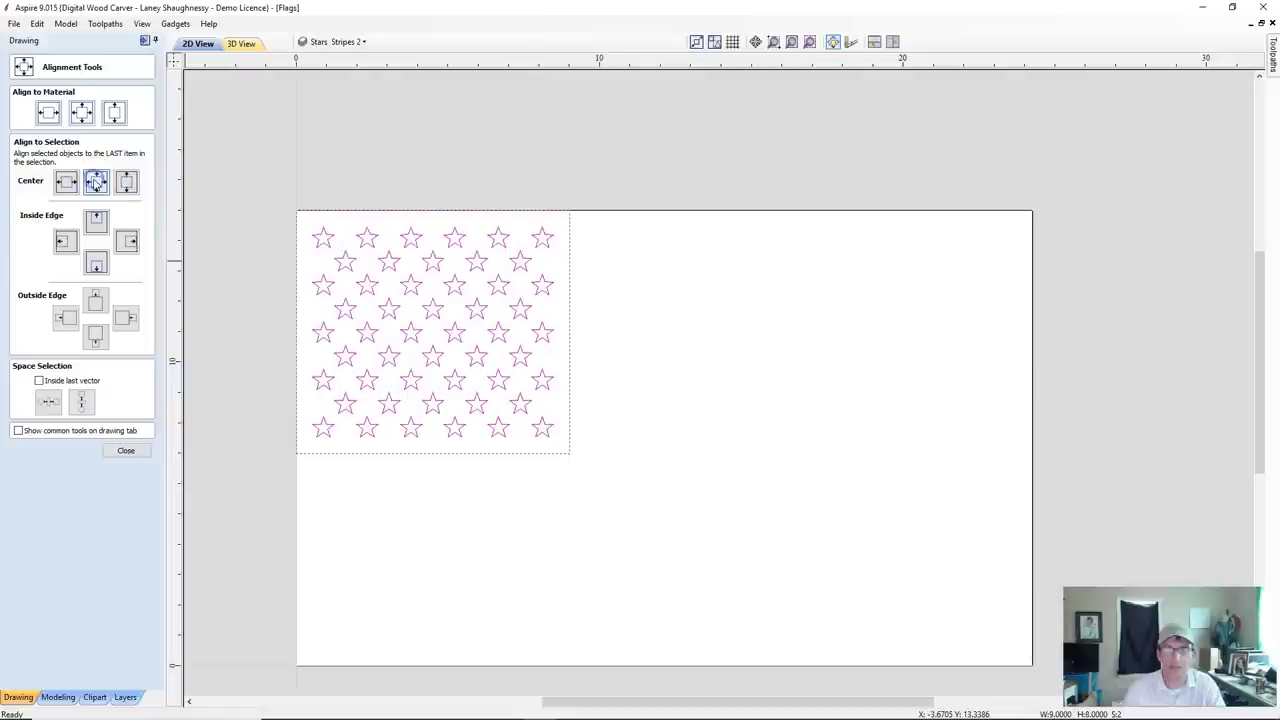
{"action": "left_click", "coordinate": [252, 183]}
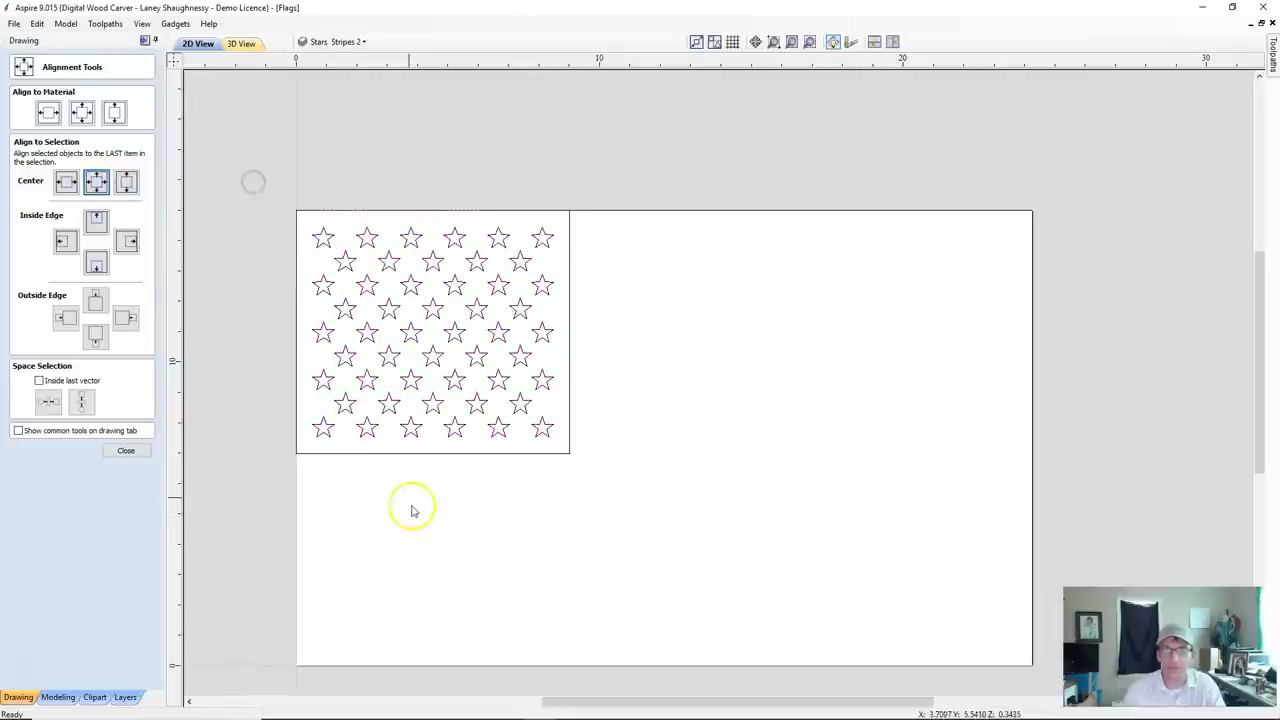
{"action": "left_click", "coordinate": [430, 455]}
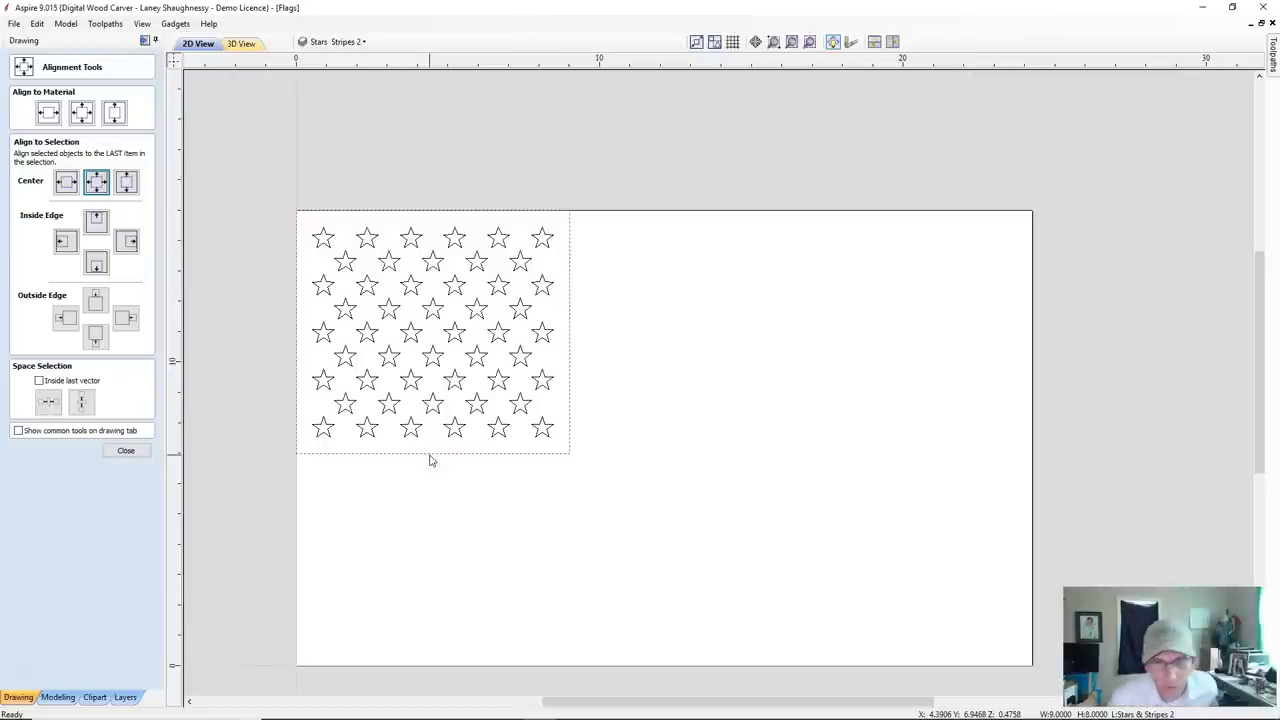
{"action": "left_click", "coordinate": [112, 456]}
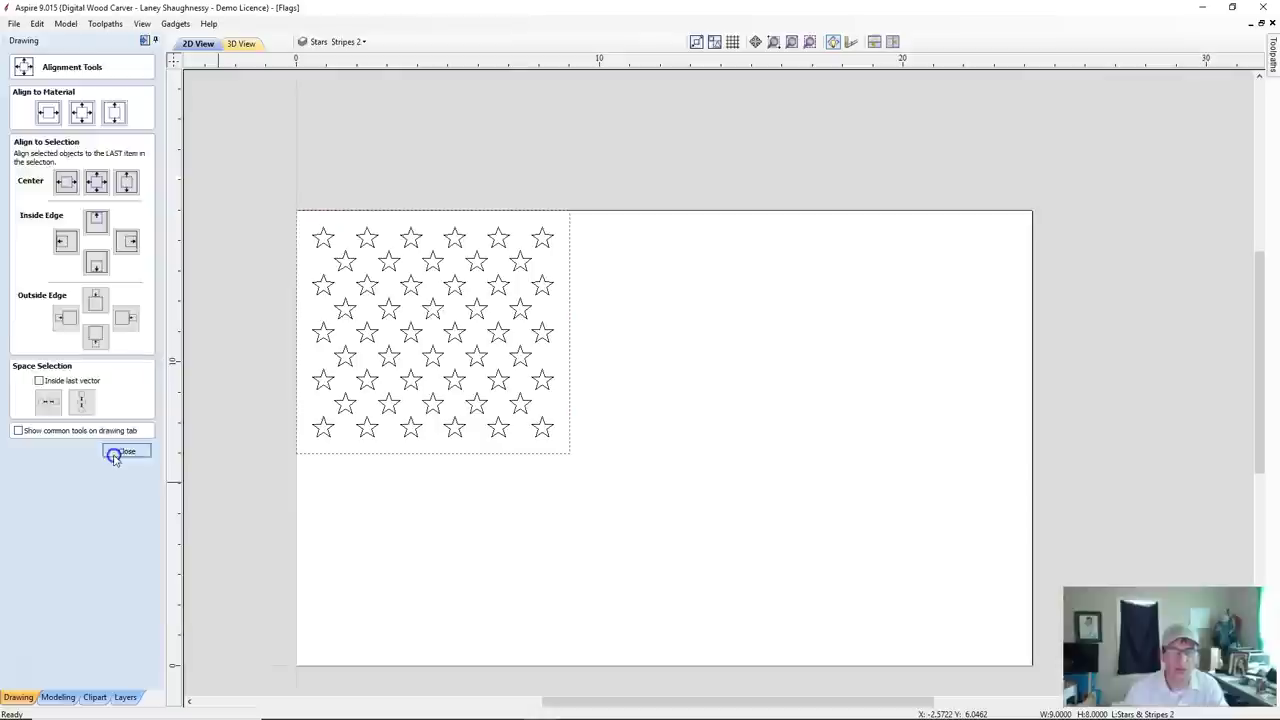
Drag a thin rectangle across the flag's bottom, sized 24.25 wide by 1.1538 high.
{"action": "scroll", "coordinate": [793, 556], "scroll_direction": "down", "scroll_amount": 1}
{"action": "scroll", "coordinate": [793, 556], "scroll_direction": "up", "scroll_amount": 1}
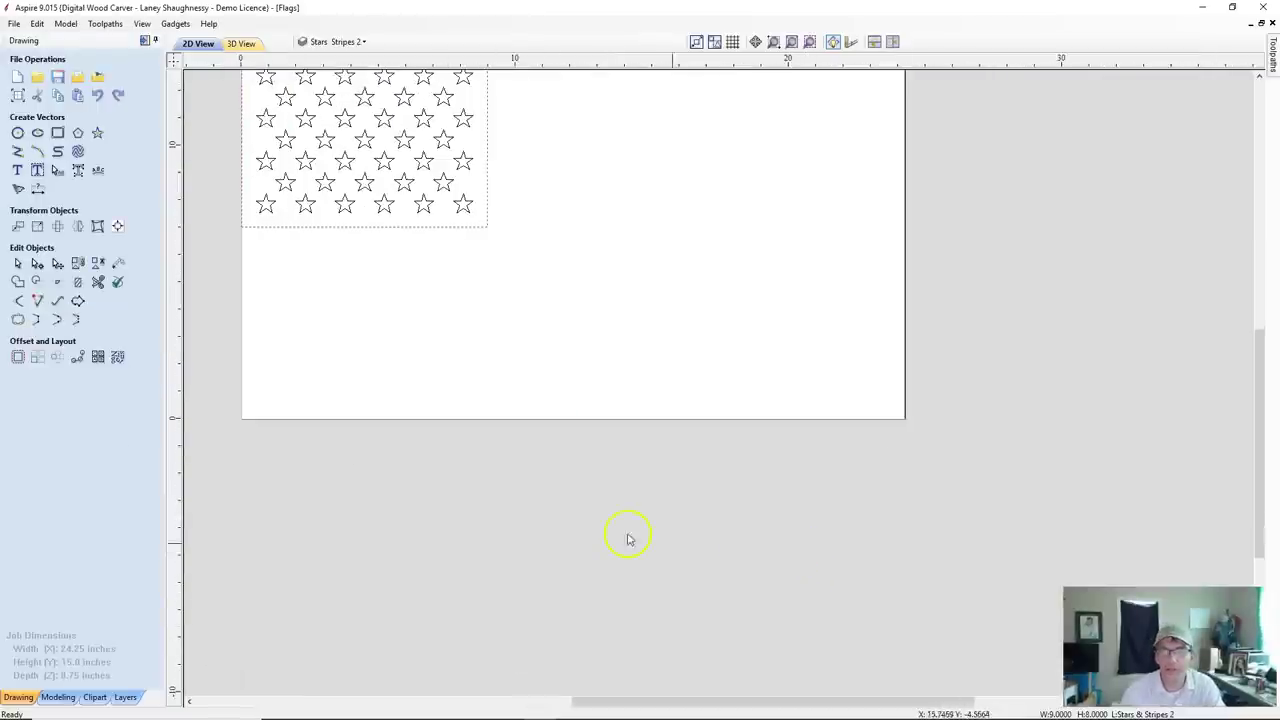
{"action": "left_click", "coordinate": [57, 132]}
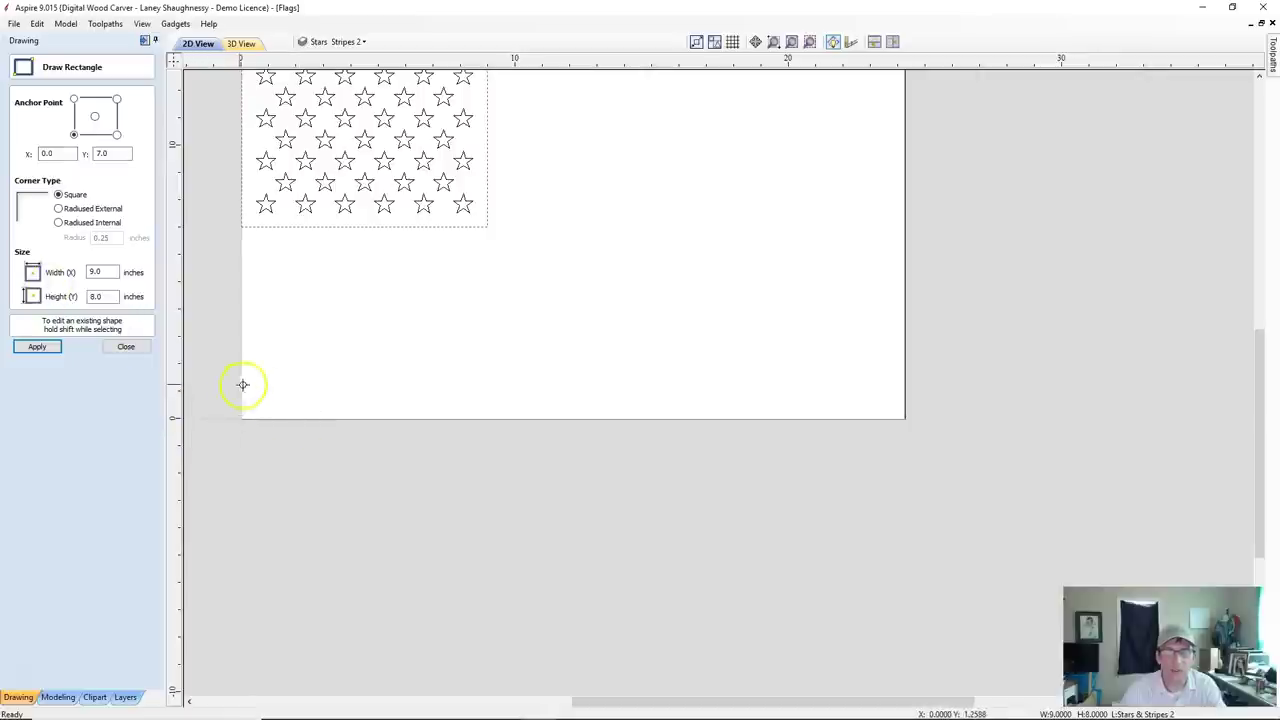
{"action": "left_click_drag", "start_coordinate": [241, 383], "coordinate": [906, 419]}
{"action": "left_click", "coordinate": [98, 272]}
{"action": "double_click", "coordinate": [94, 272]}
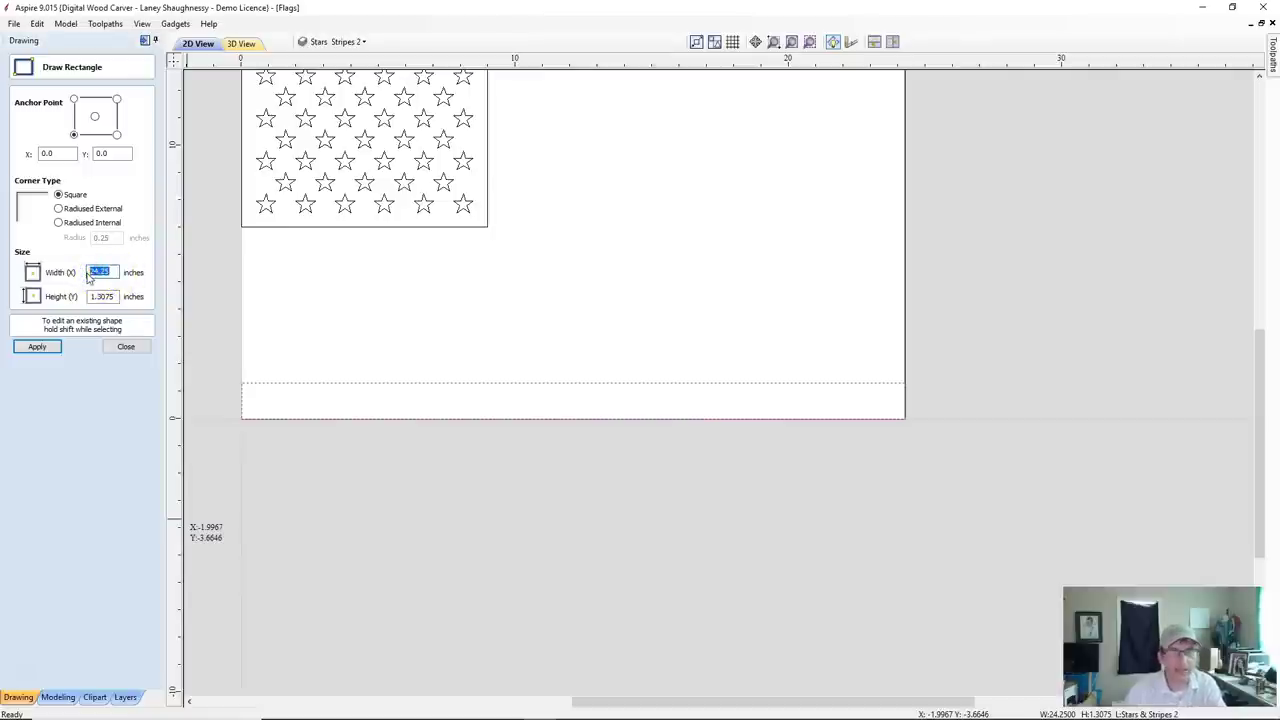
{"action": "left_click", "coordinate": [116, 296]}
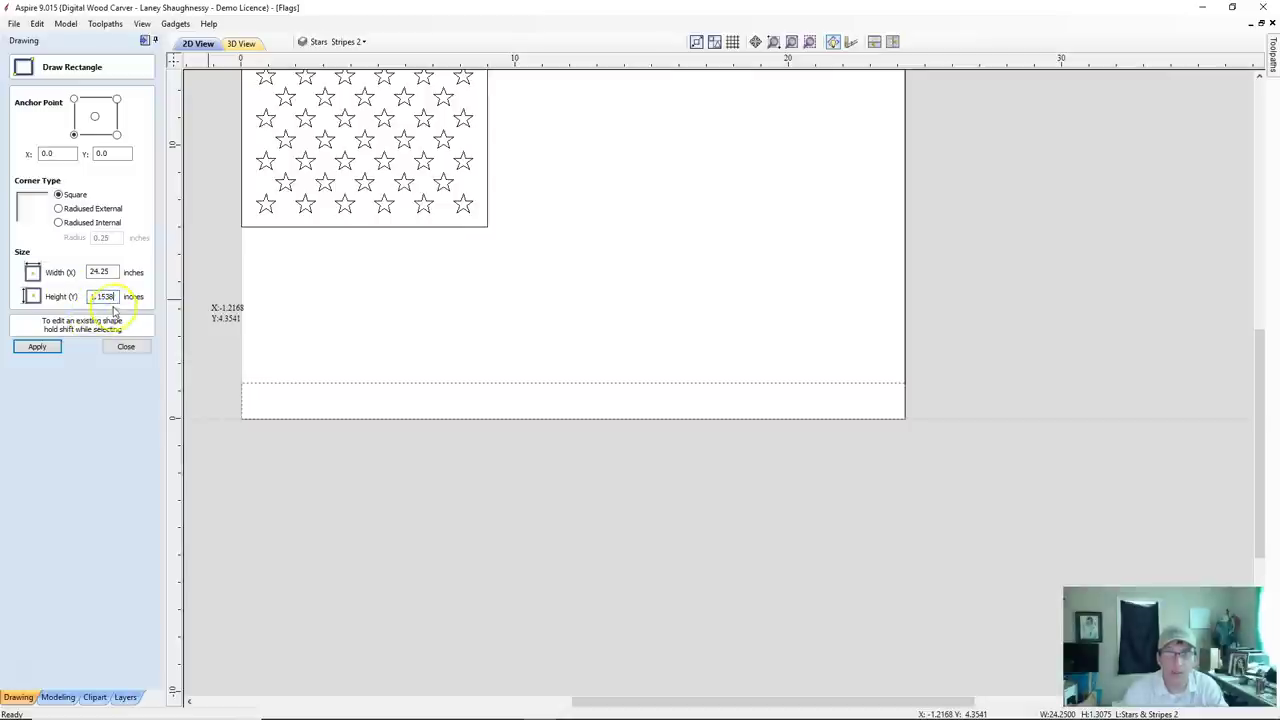
{"action": "scroll", "coordinate": [757, 240], "scroll_direction": "up", "scroll_amount": 1}
{"action": "scroll", "coordinate": [754, 237], "scroll_direction": "down", "scroll_amount": 3}
{"action": "scroll", "coordinate": [848, 116], "scroll_direction": "up", "scroll_amount": 2}
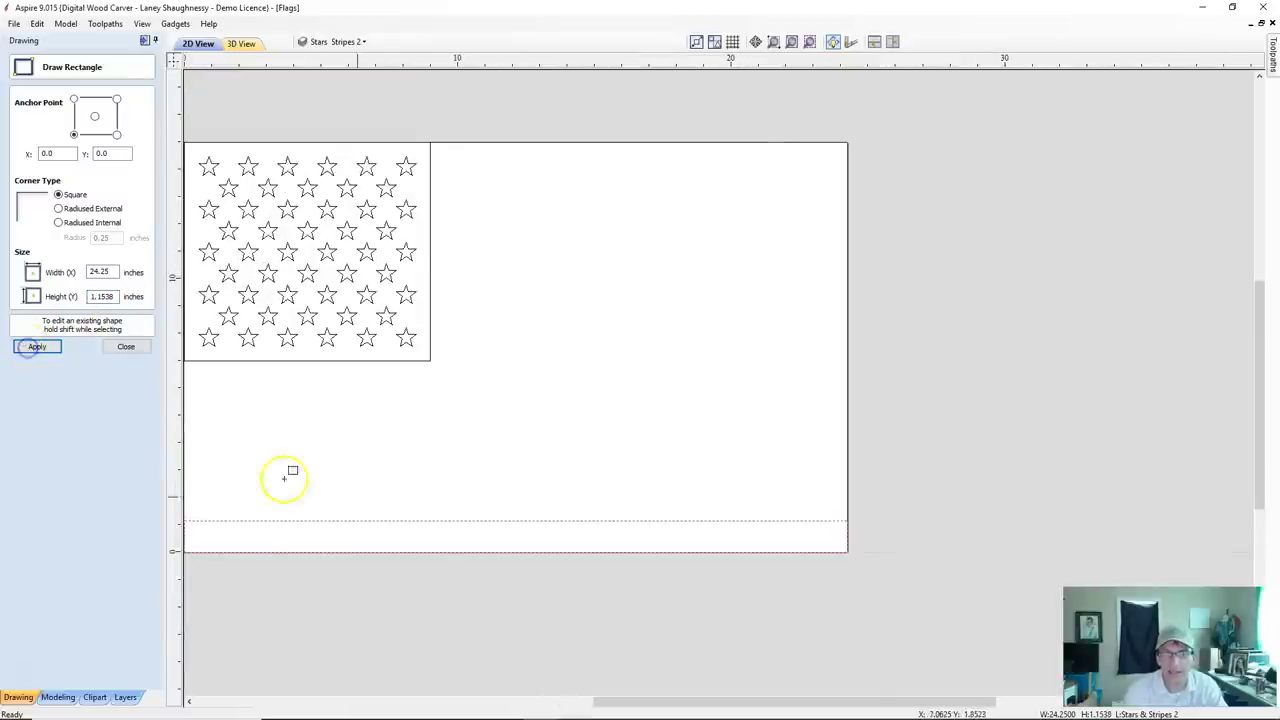
{"action": "scroll", "coordinate": [551, 557], "scroll_direction": "up", "scroll_amount": 1}
{"action": "scroll", "coordinate": [390, 560], "scroll_direction": "down", "scroll_amount": 1}
{"action": "scroll", "coordinate": [390, 557], "scroll_direction": "down", "scroll_amount": 1}
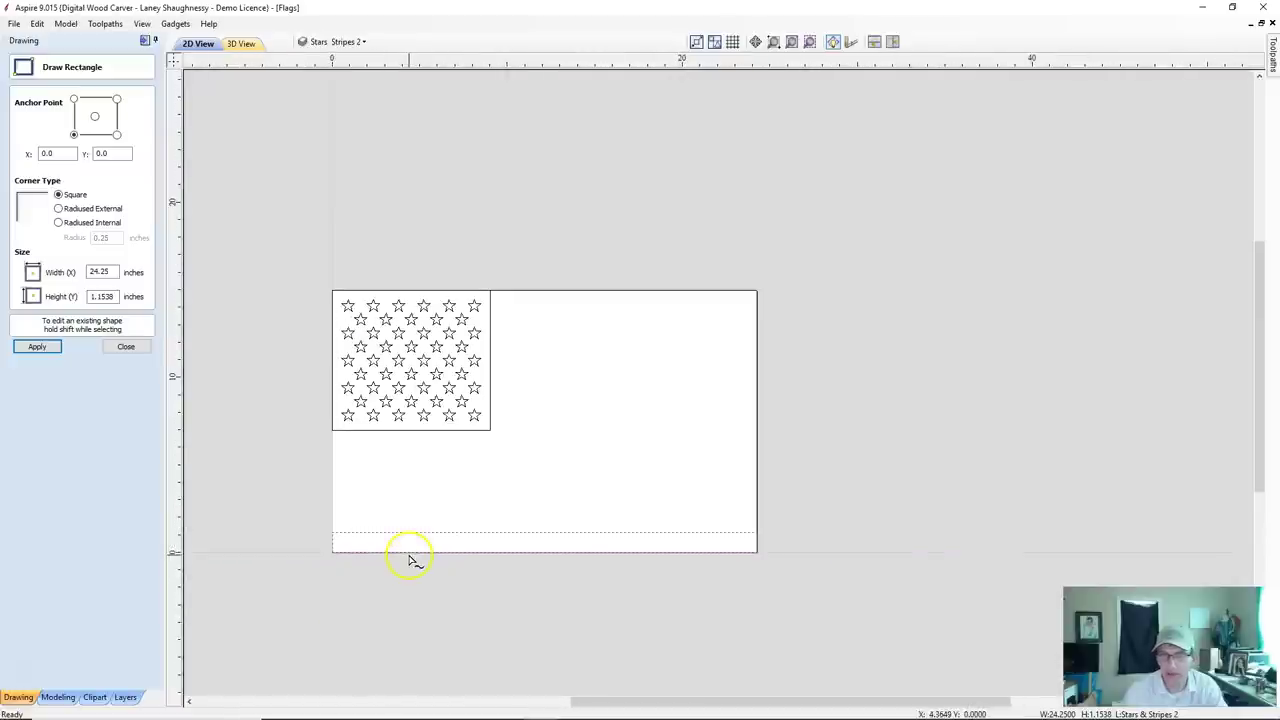
{"action": "left_click", "coordinate": [120, 347]}
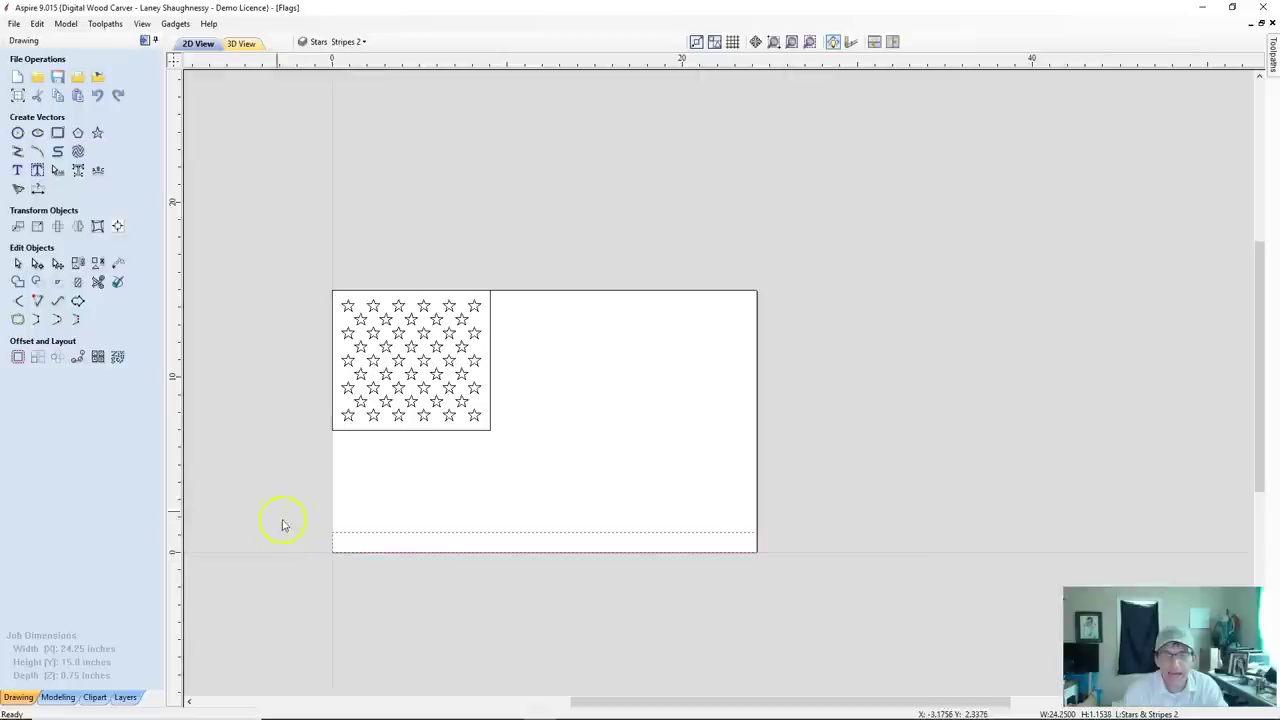
Array-copy the bottom stripe into 13 rows and 1 column with zero X and Y gaps.
{"action": "left_click", "coordinate": [37, 358]}
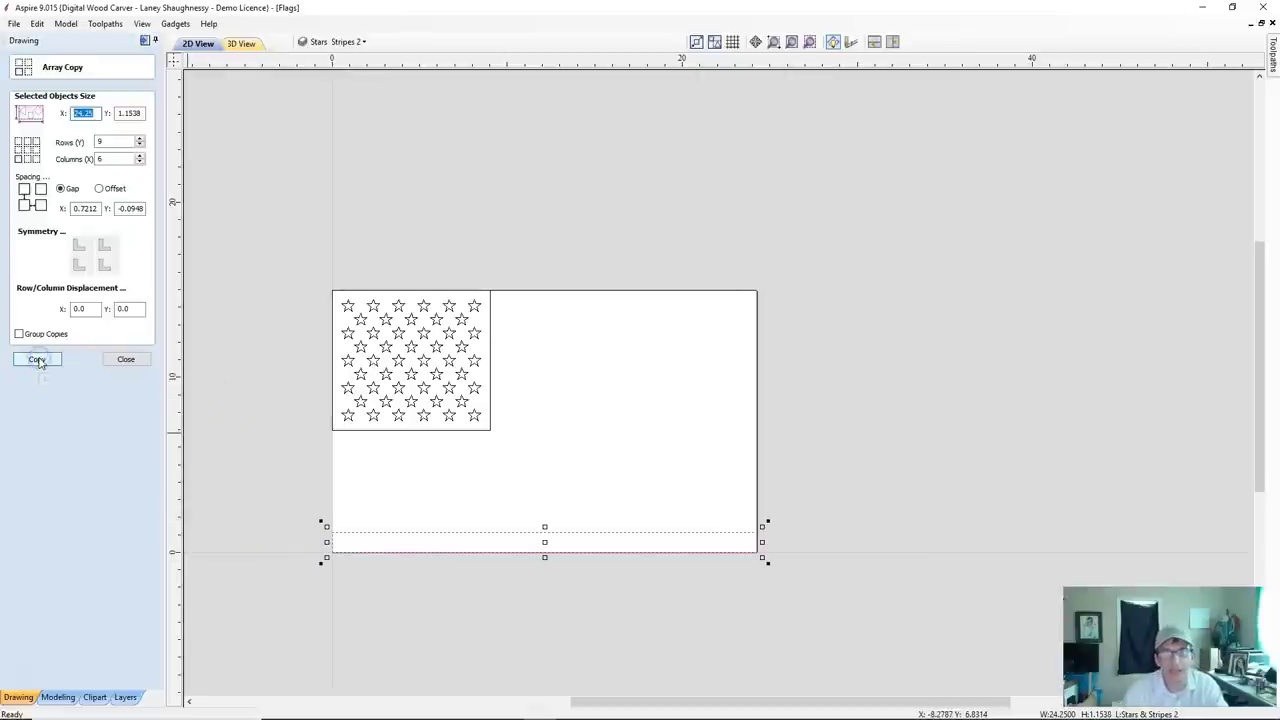
{"action": "left_click", "coordinate": [97, 141]}
{"action": "type", "text": "9"}
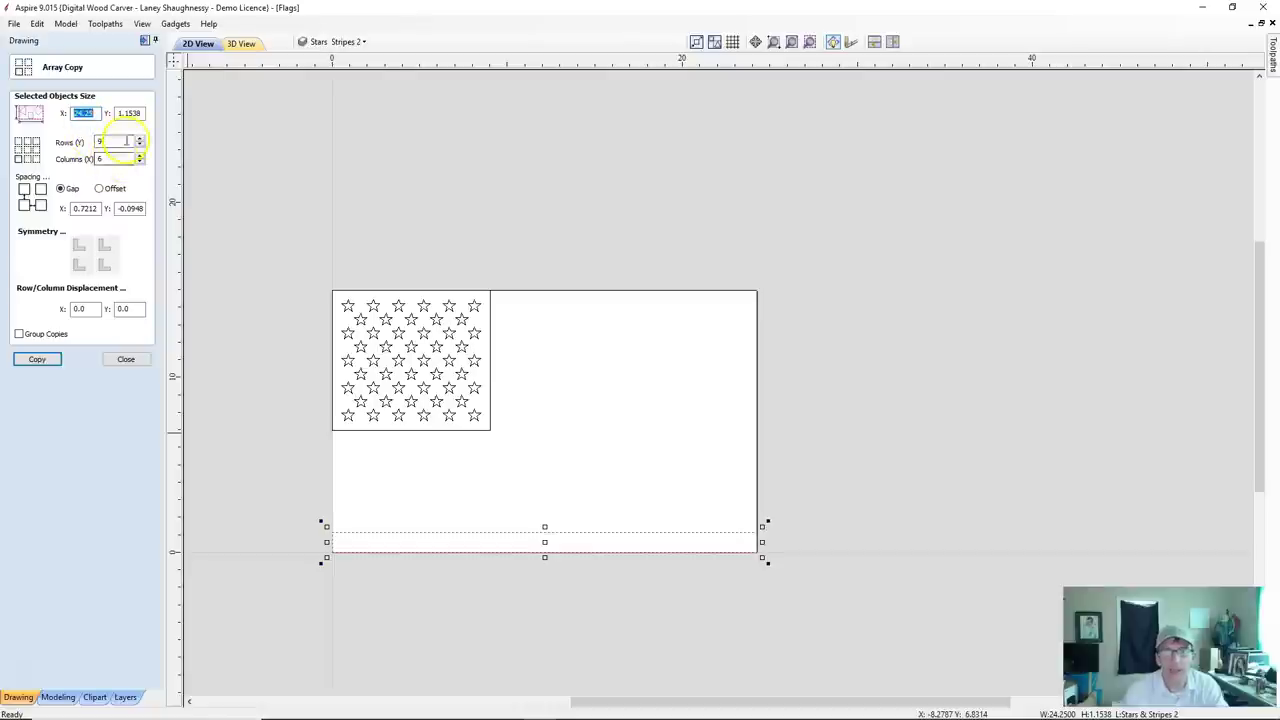
{"action": "key", "text": "BackSpace"}
{"action": "type", "text": "13"}
{"action": "double_click", "coordinate": [100, 159]}
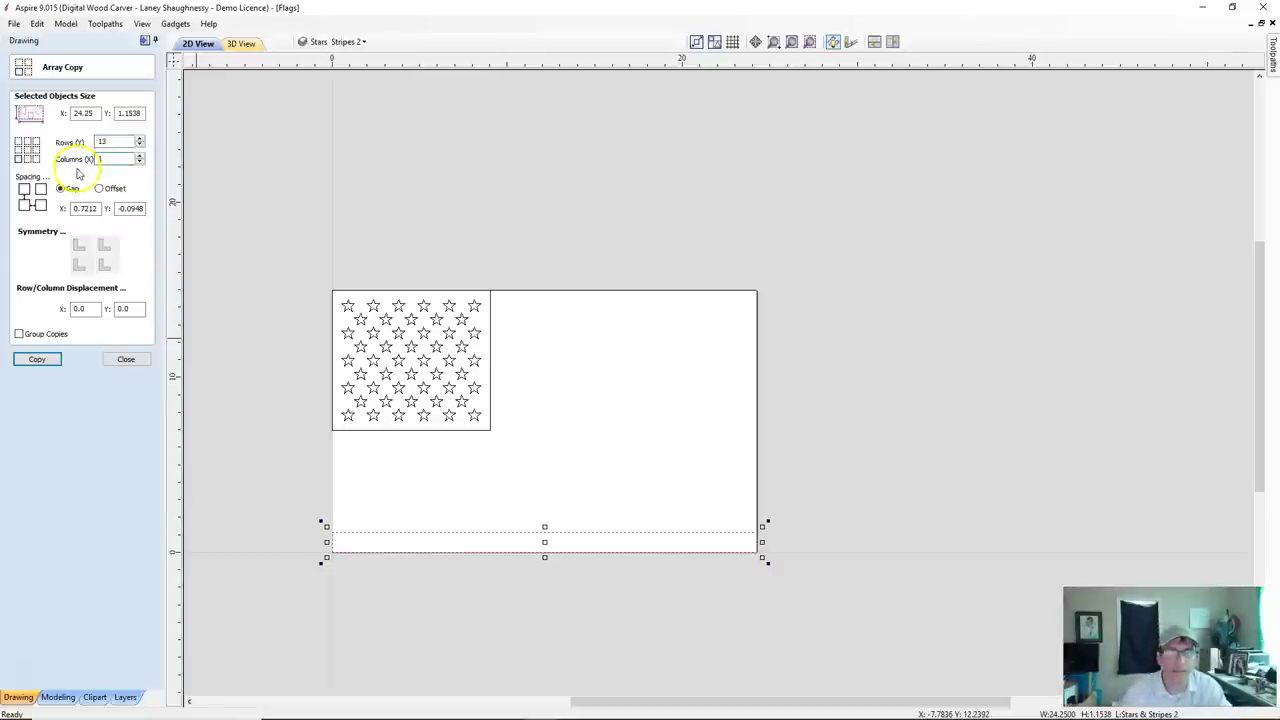
{"action": "double_click", "coordinate": [85, 208]}
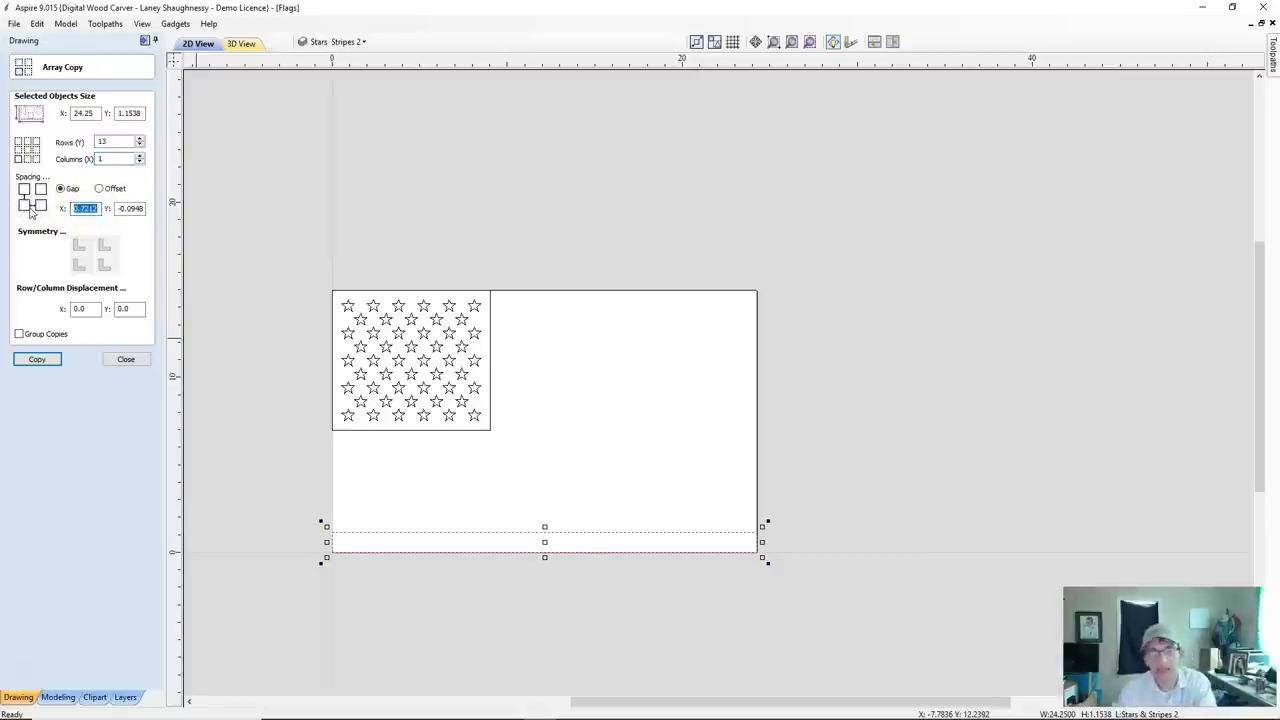
{"action": "type", "text": "0"}
{"action": "double_click", "coordinate": [139, 208]}
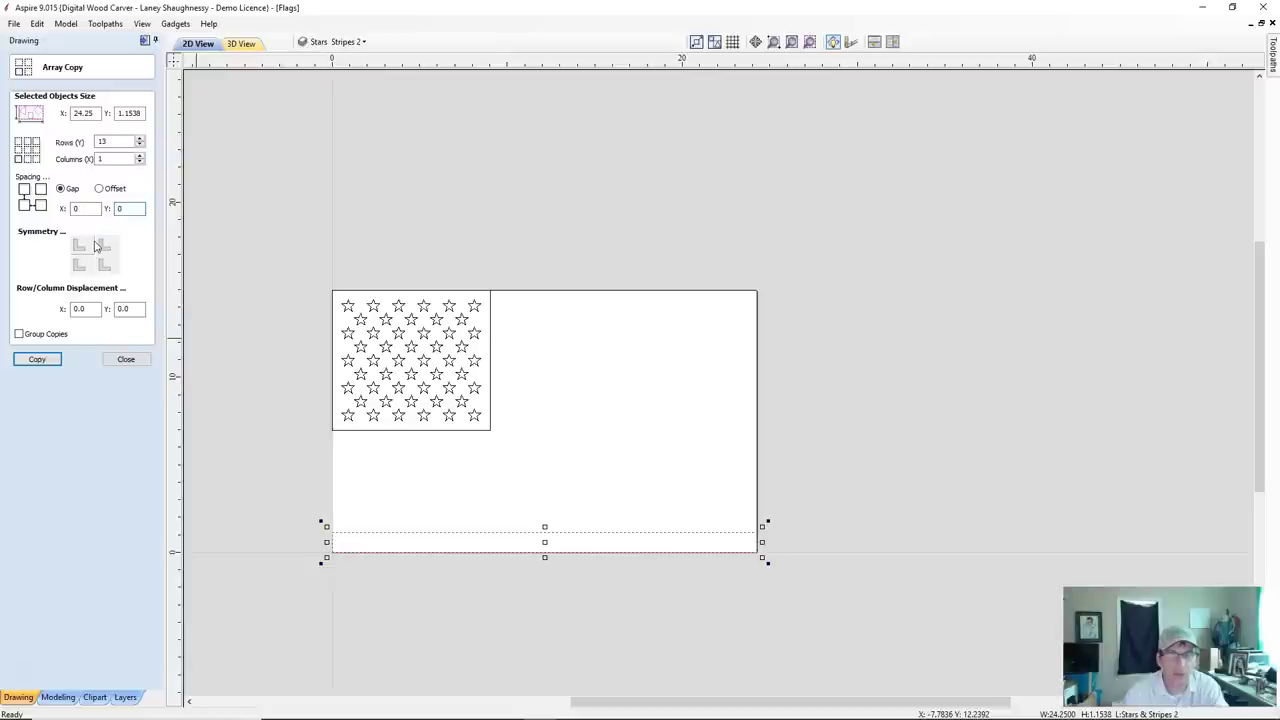
{"action": "left_click", "coordinate": [36, 362]}
{"action": "scroll", "coordinate": [733, 292], "scroll_direction": "up", "scroll_amount": 2}
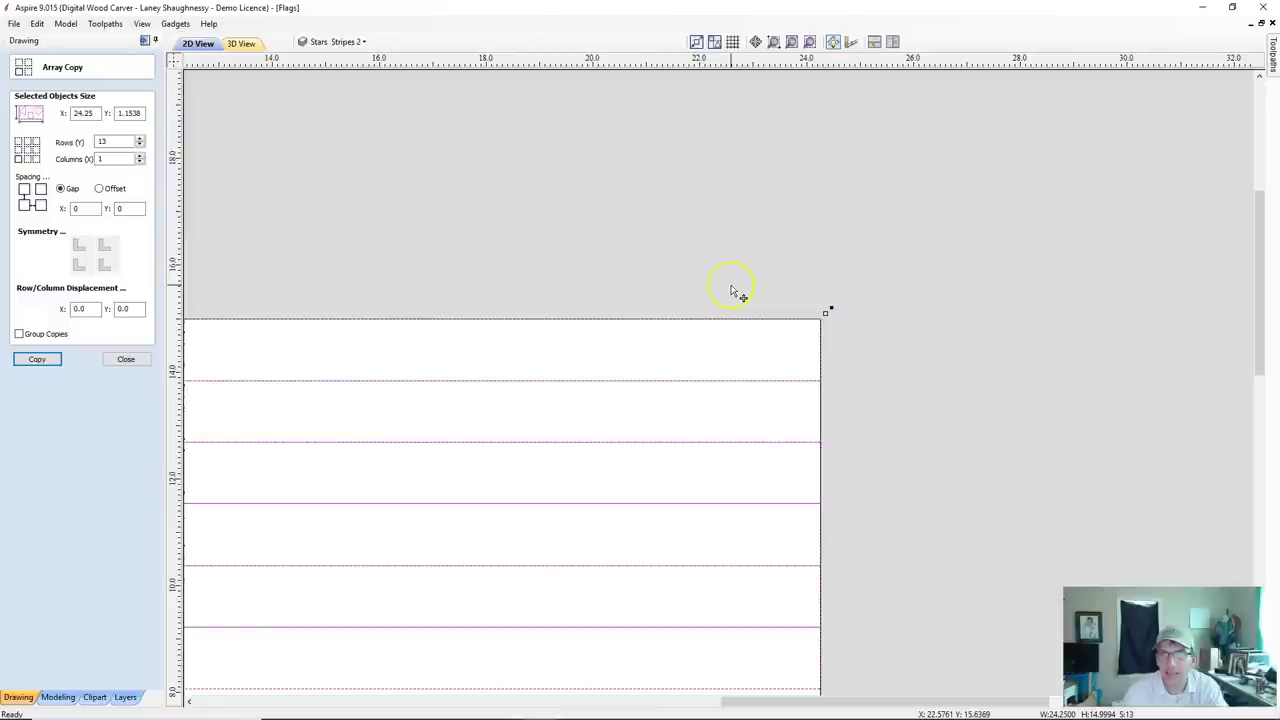
{"action": "scroll", "coordinate": [733, 292], "scroll_direction": "down", "scroll_amount": 2}
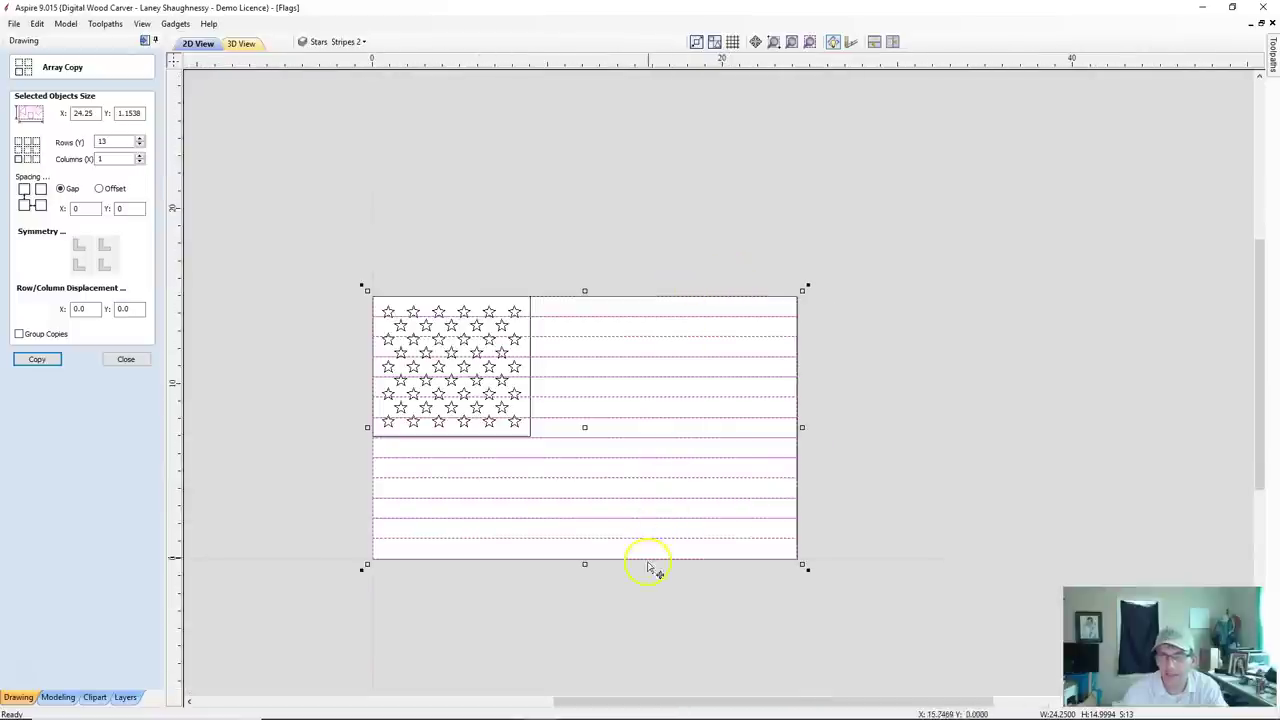
{"action": "left_click", "coordinate": [127, 366]}
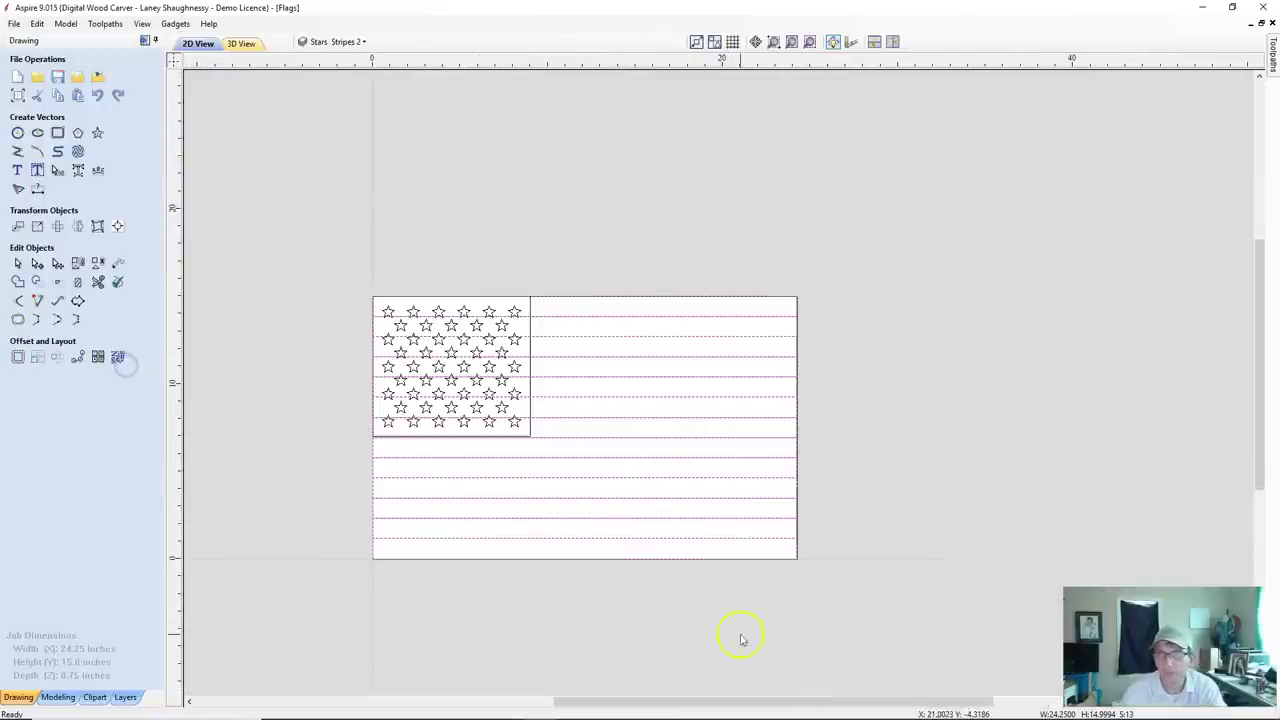
Click through the stripe vectors from top to bottom to check each stripe.
{"action": "scroll", "coordinate": [677, 663], "scroll_direction": "up", "scroll_amount": 1}
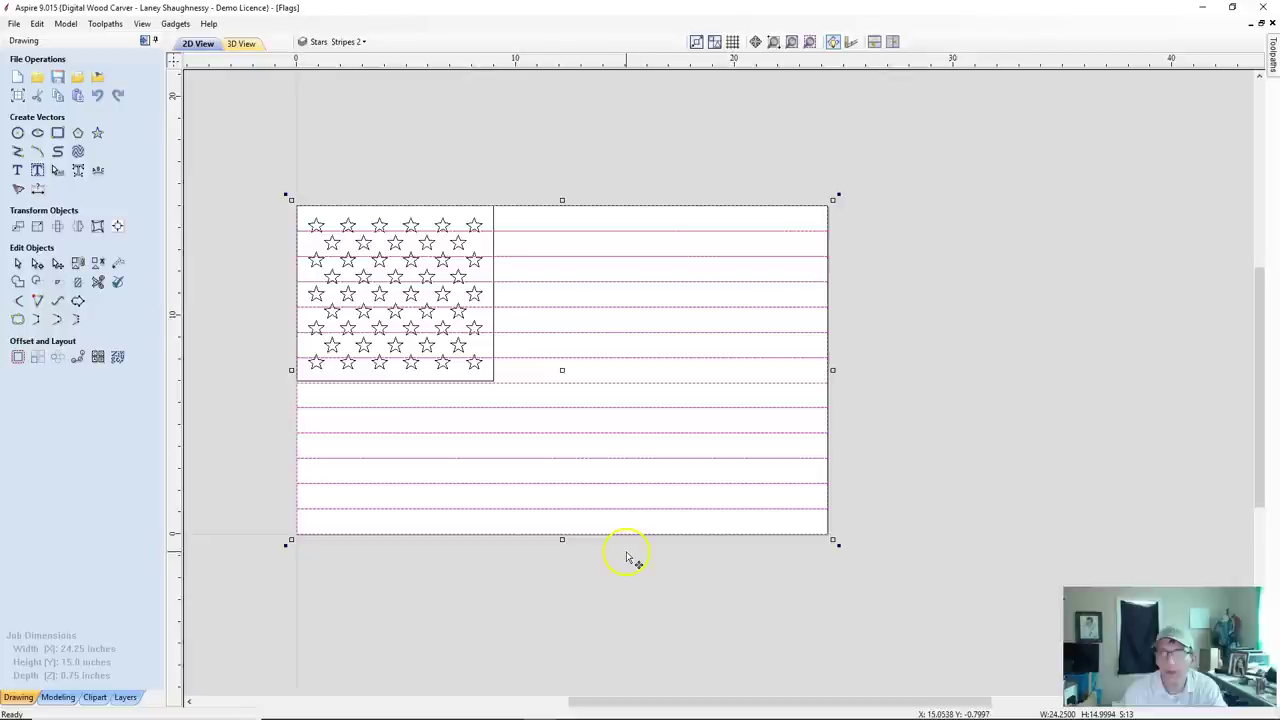
{"action": "left_click", "coordinate": [545, 222]}
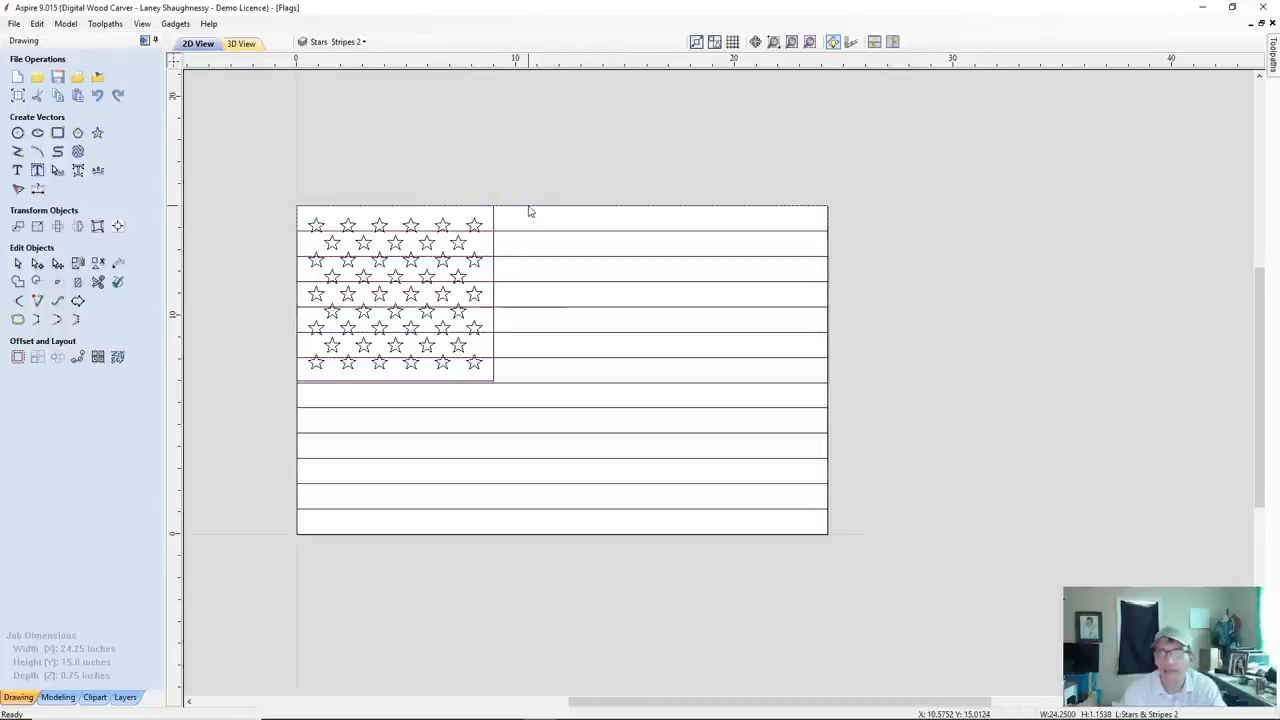
{"action": "key", "text": "Escape"}
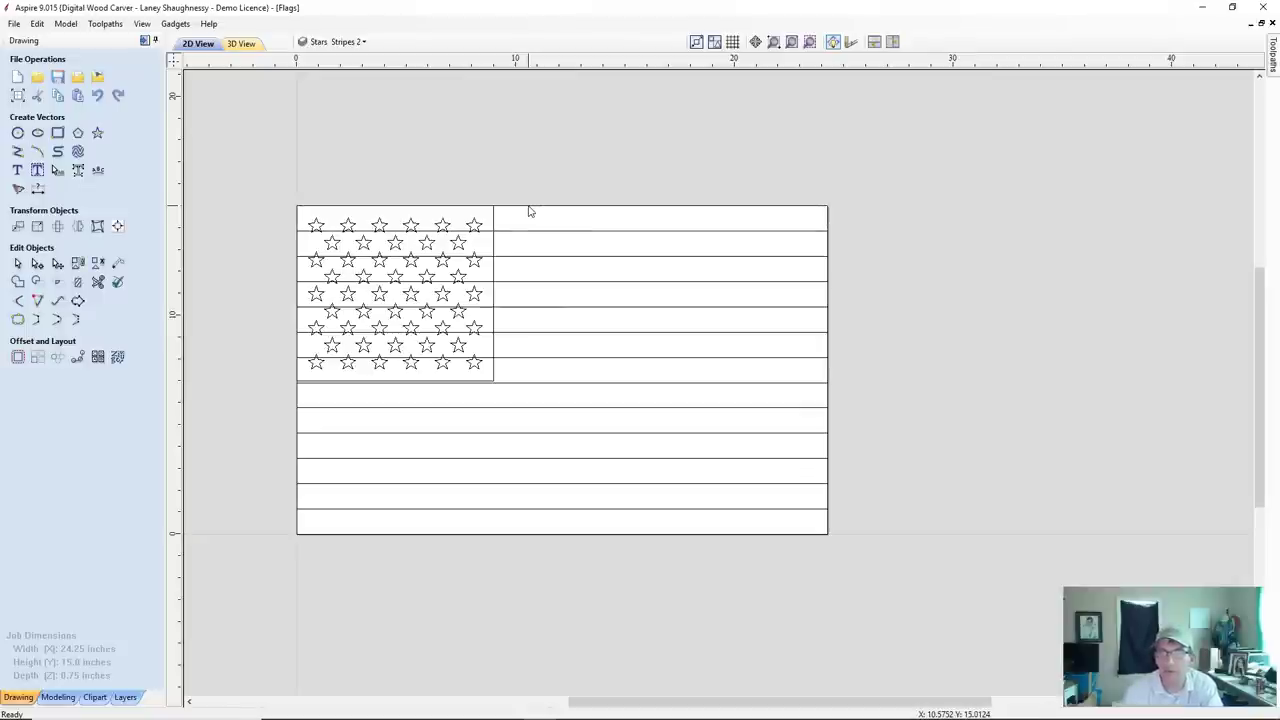
{"action": "left_click", "coordinate": [543, 232]}
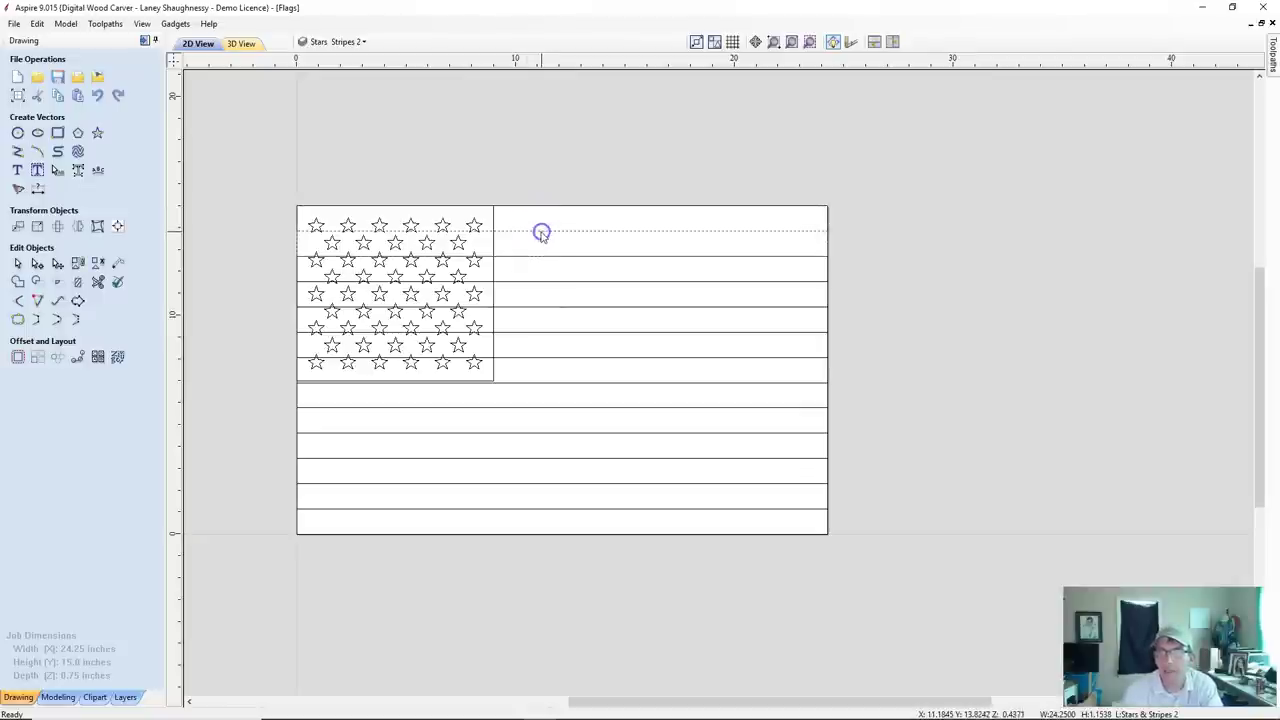
{"action": "left_click", "coordinate": [555, 282]}
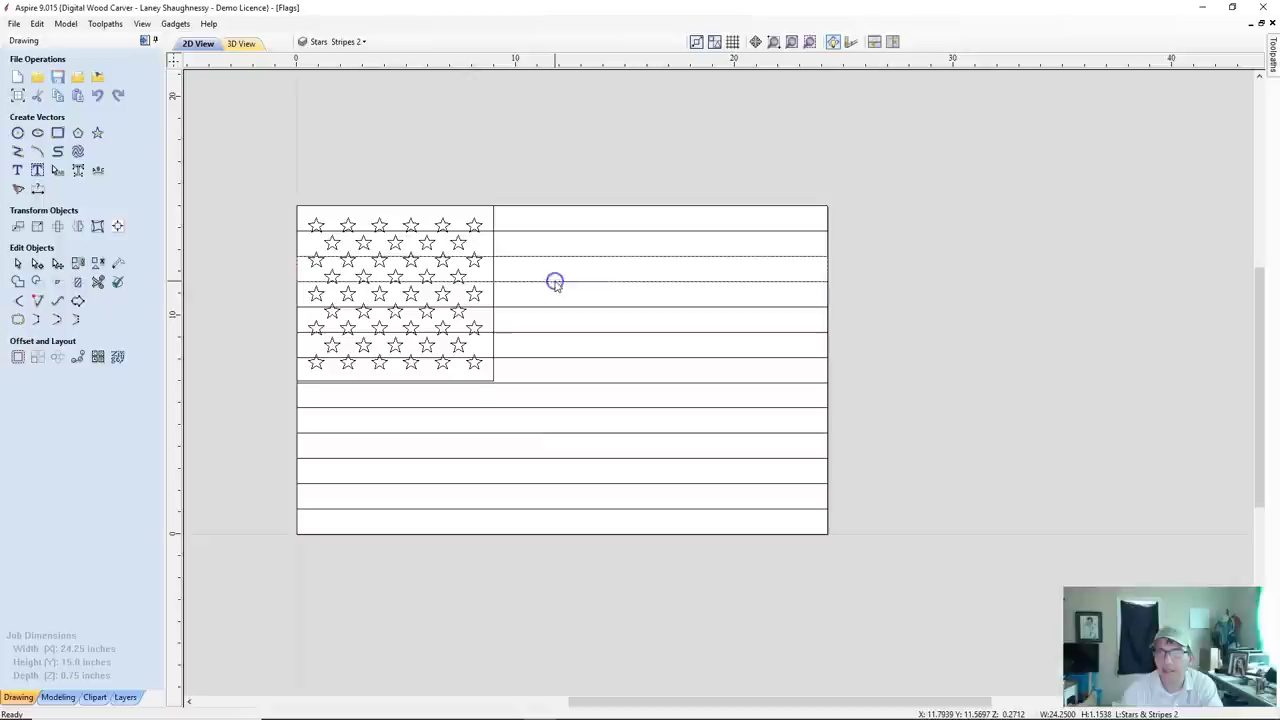
{"action": "left_click", "coordinate": [557, 308]}
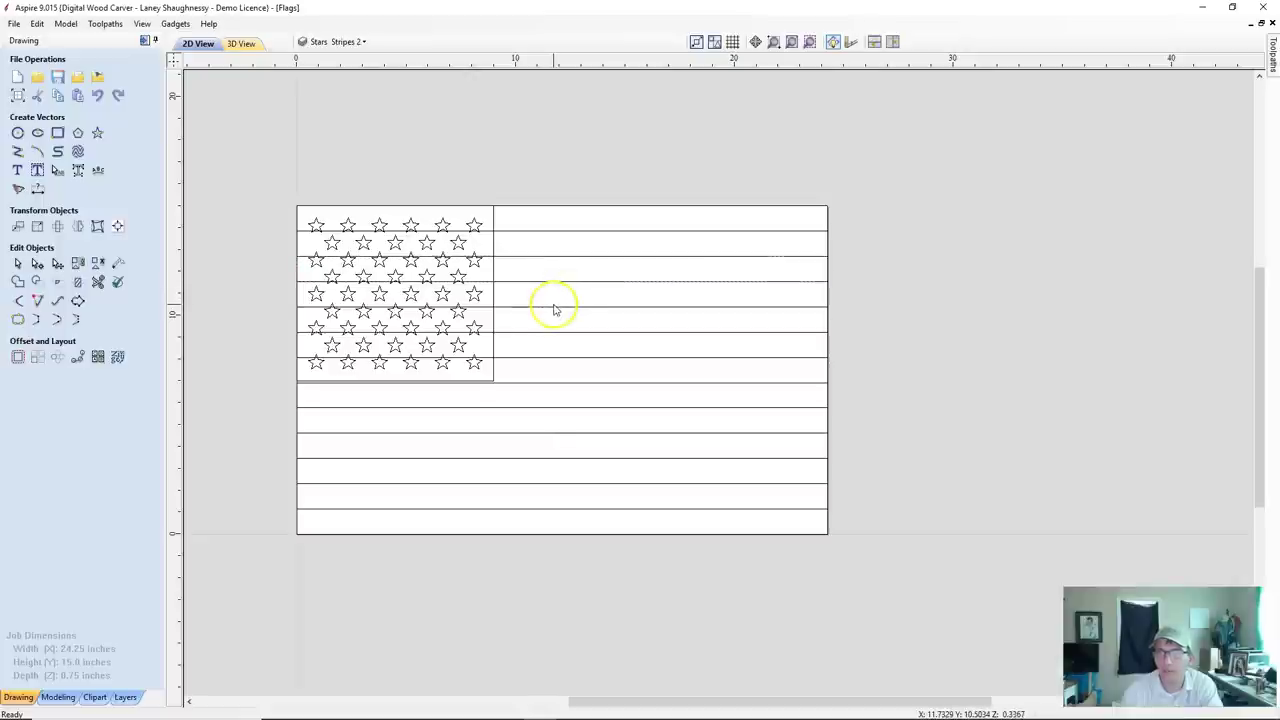
{"action": "left_click", "coordinate": [554, 307]}
{"action": "left_click", "coordinate": [549, 334]}
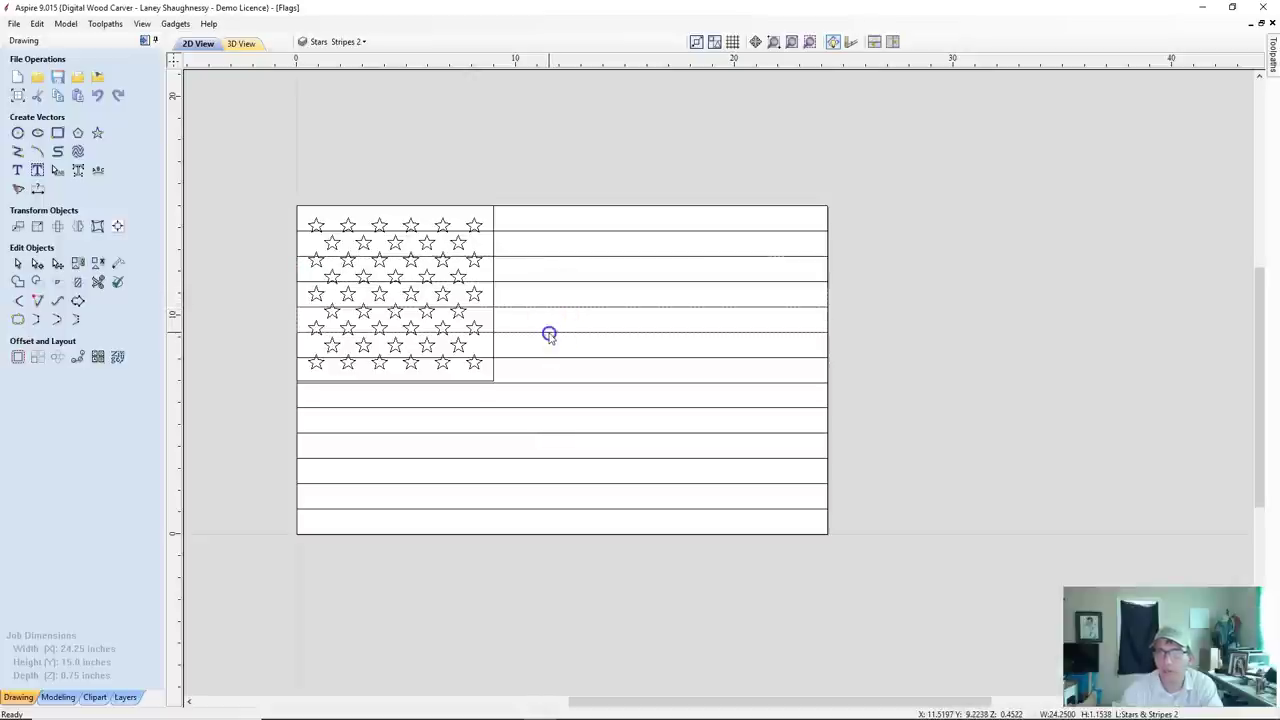
{"action": "left_click", "coordinate": [541, 362]}
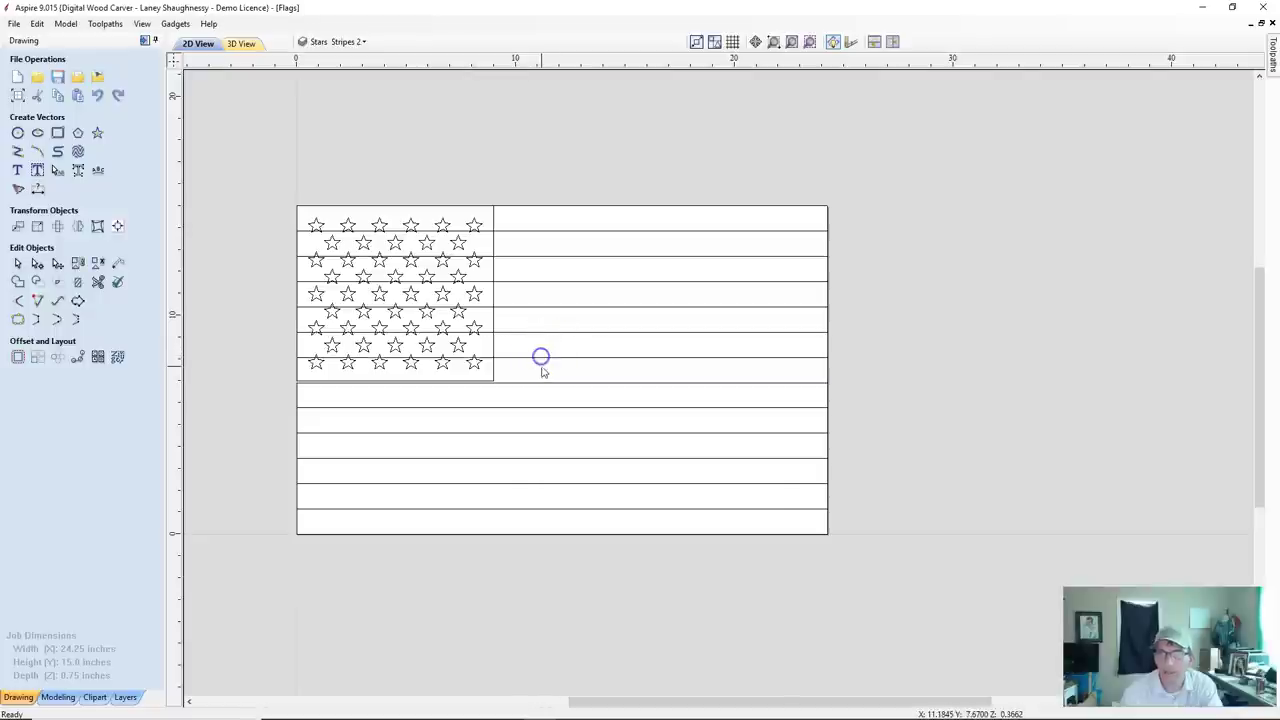
{"action": "left_click", "coordinate": [549, 405]}
{"action": "left_click", "coordinate": [549, 405]}
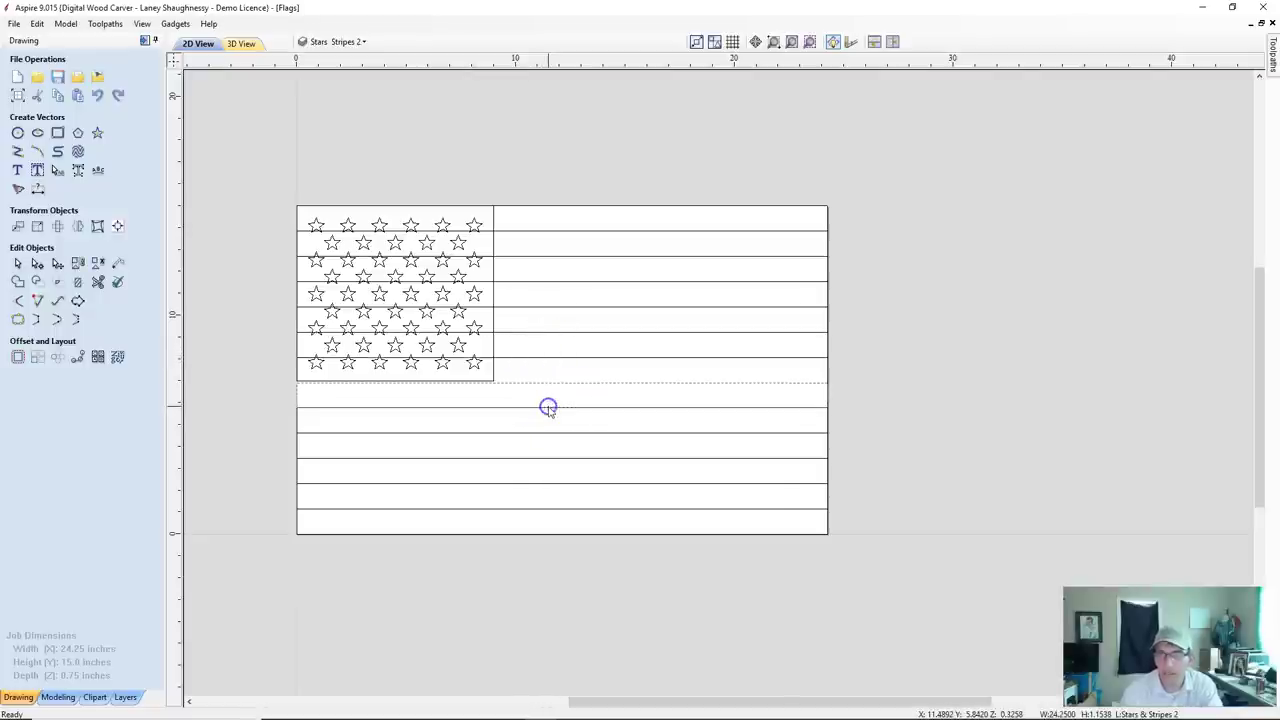
{"action": "left_click", "coordinate": [546, 435]}
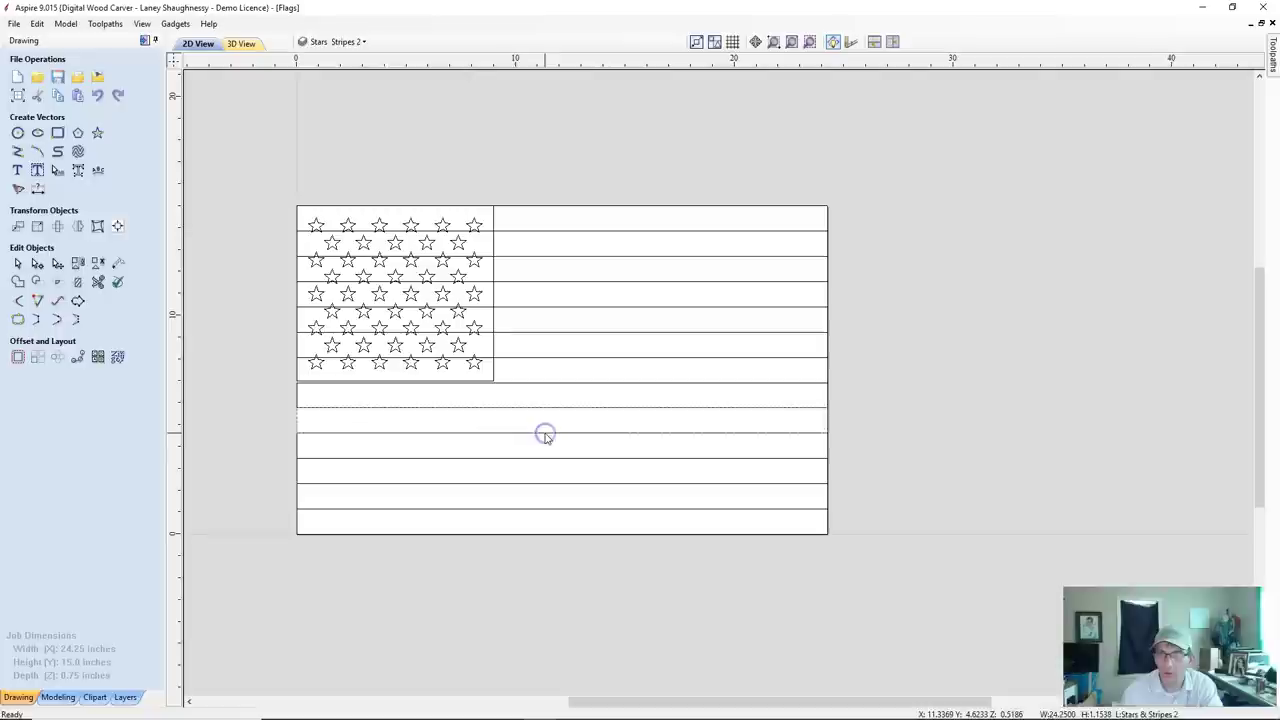
{"action": "left_click", "coordinate": [546, 459]}
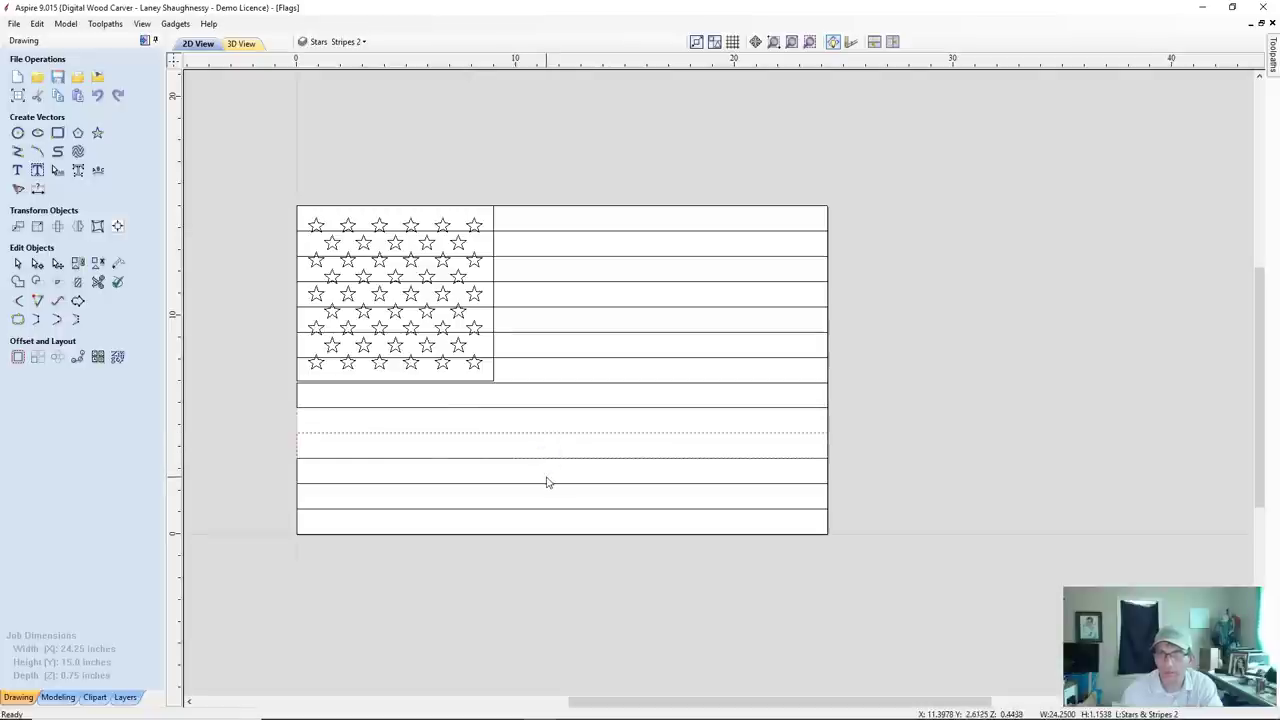
{"action": "left_click", "coordinate": [546, 489]}
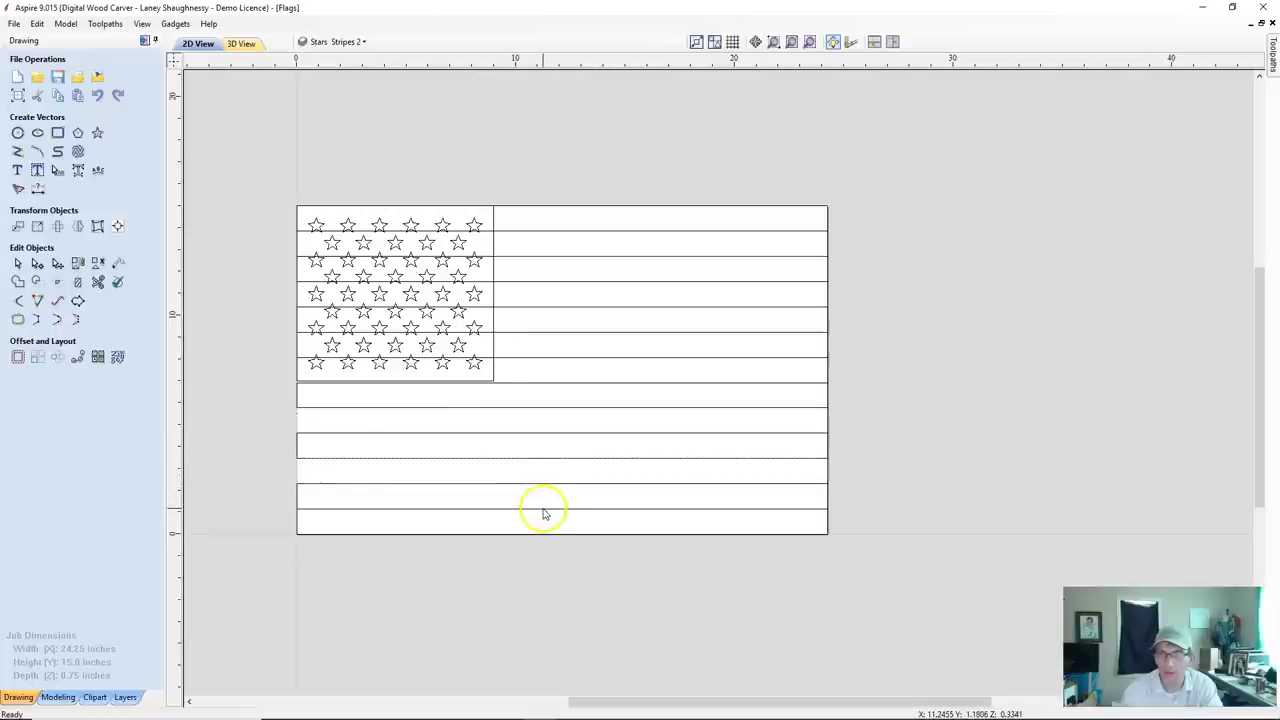
{"action": "left_click", "coordinate": [543, 510]}
{"action": "left_click", "coordinate": [543, 533]}
{"action": "left_click", "coordinate": [544, 541]}
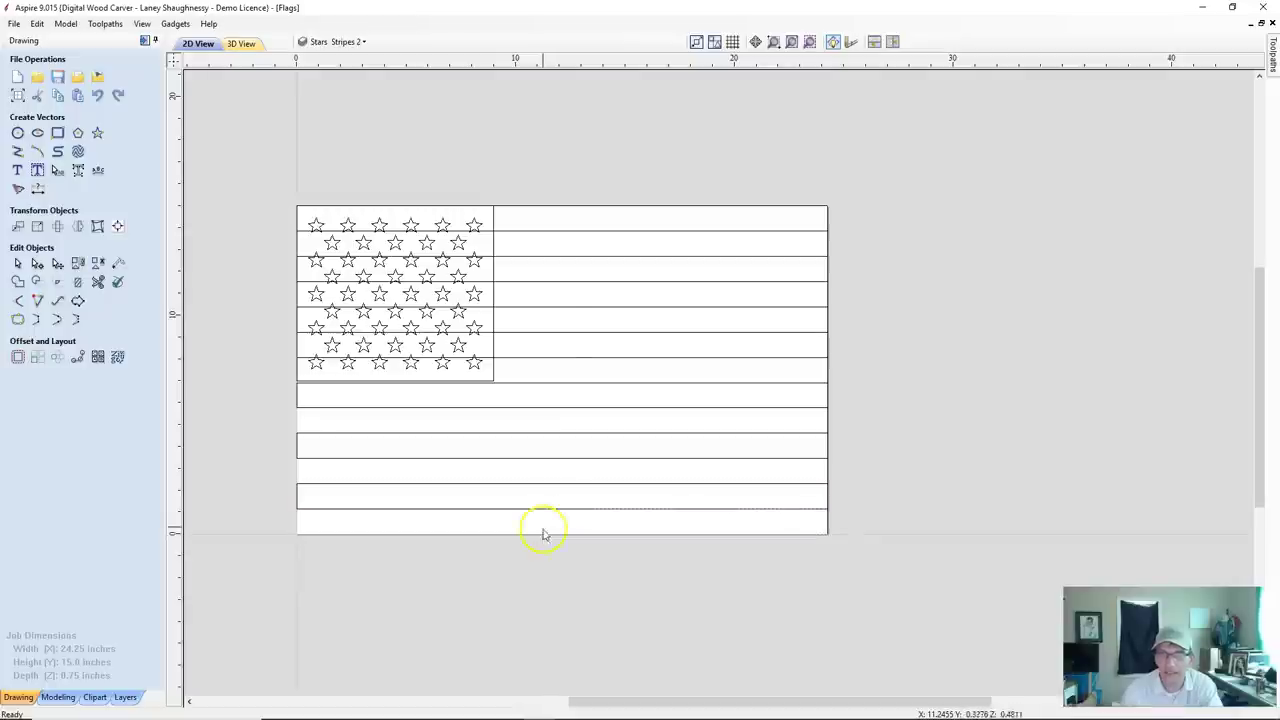
Marquee-select the short stripes to the right of the star field.
{"action": "left_click", "coordinate": [527, 231]}
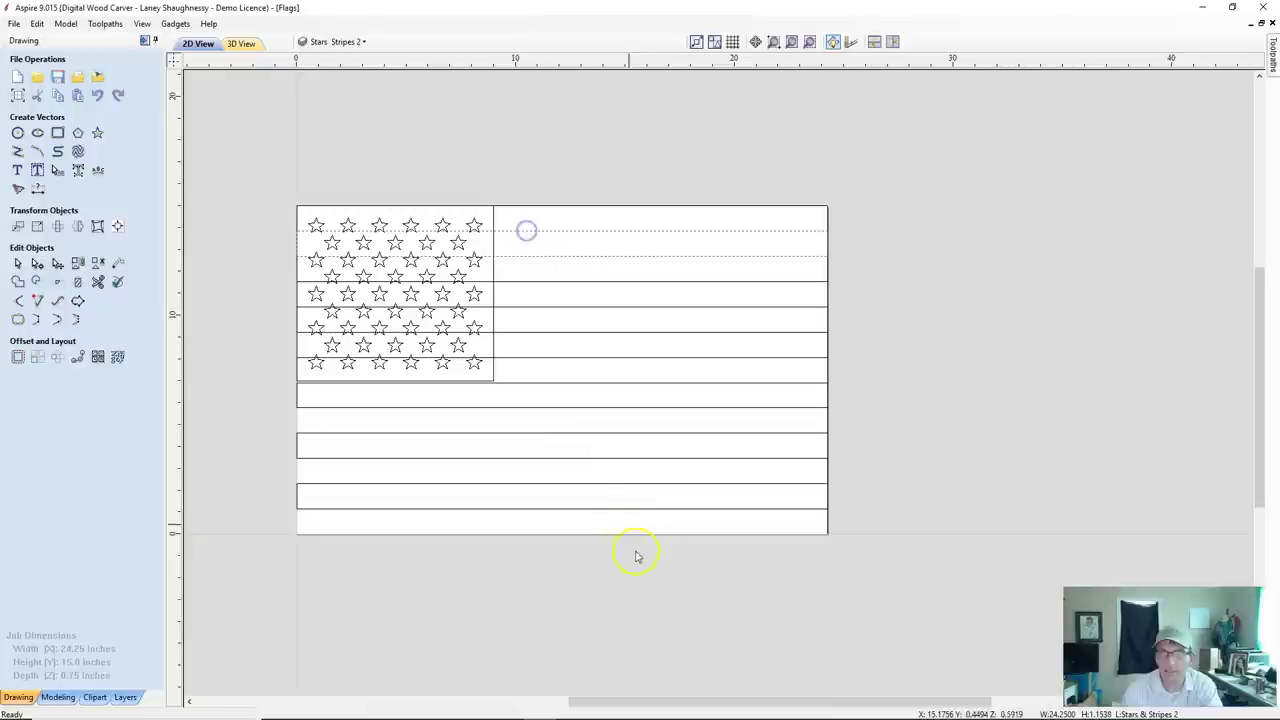
{"action": "left_click", "coordinate": [566, 282]}
{"action": "left_click", "coordinate": [571, 331]}
{"action": "left_click", "coordinate": [585, 382]}
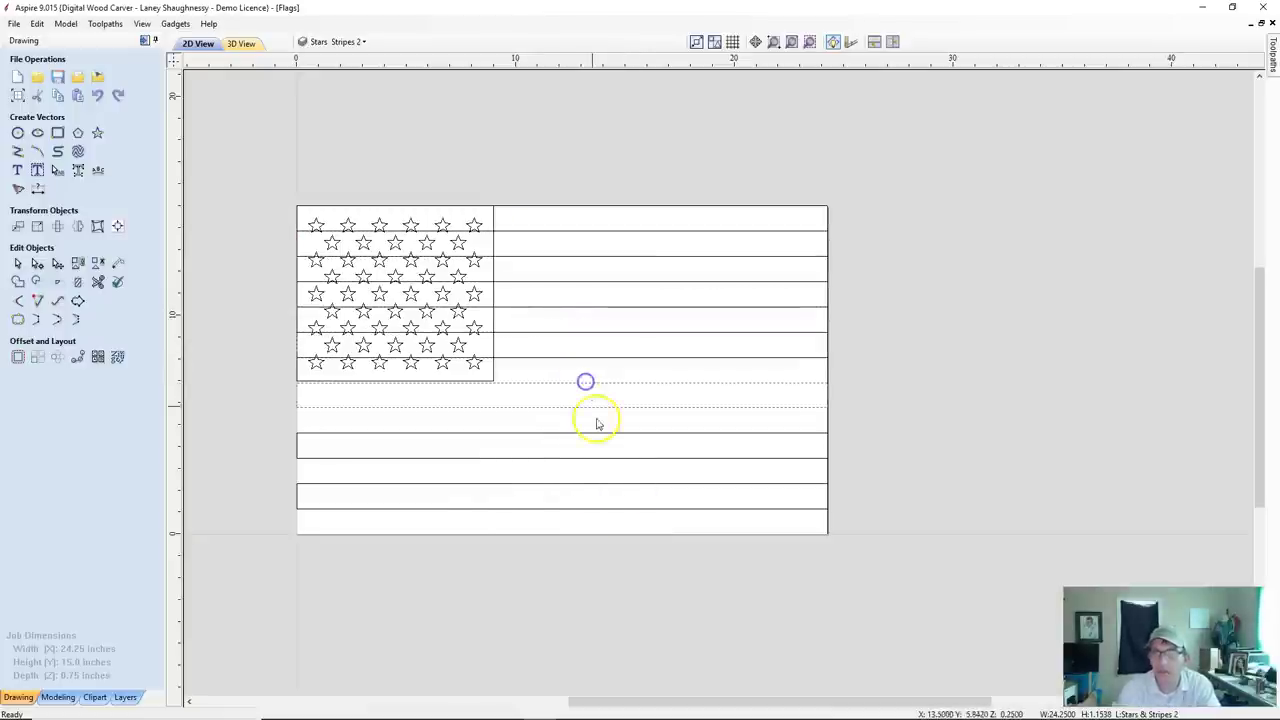
{"action": "left_click", "coordinate": [597, 432]}
{"action": "left_click", "coordinate": [604, 483]}
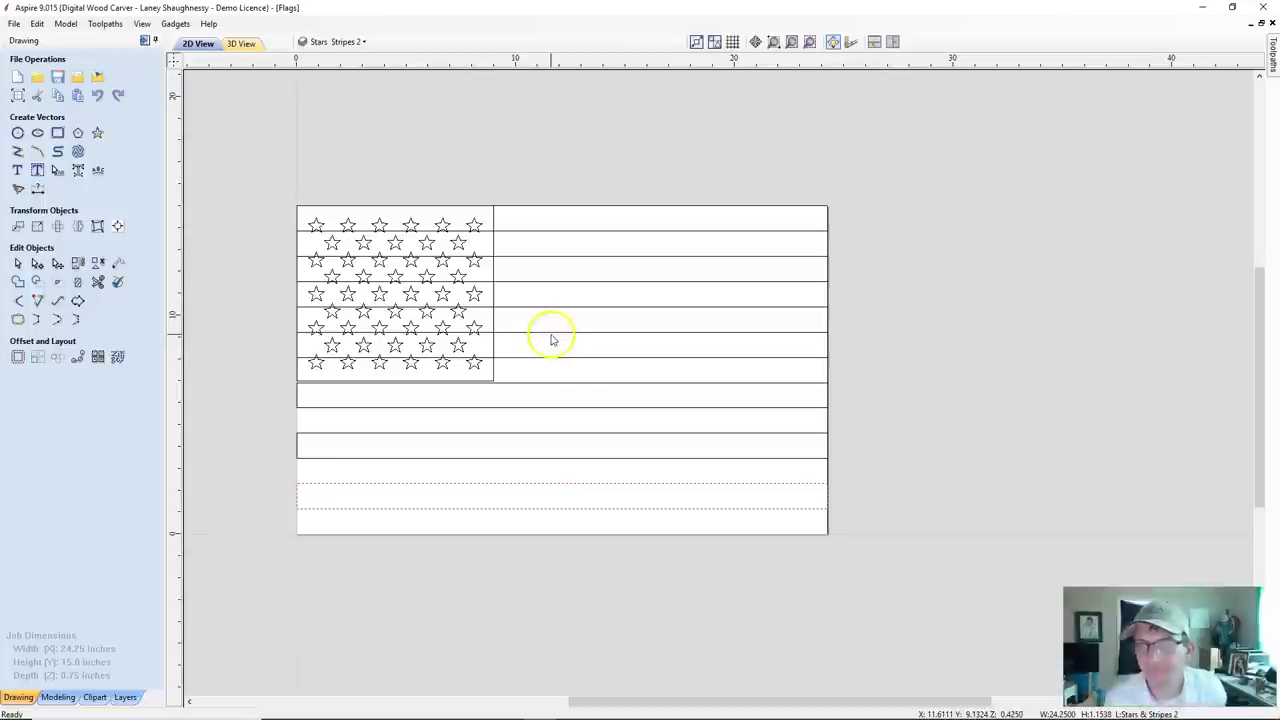
{"action": "left_click_drag", "start_coordinate": [615, 378], "coordinate": [528, 208]}
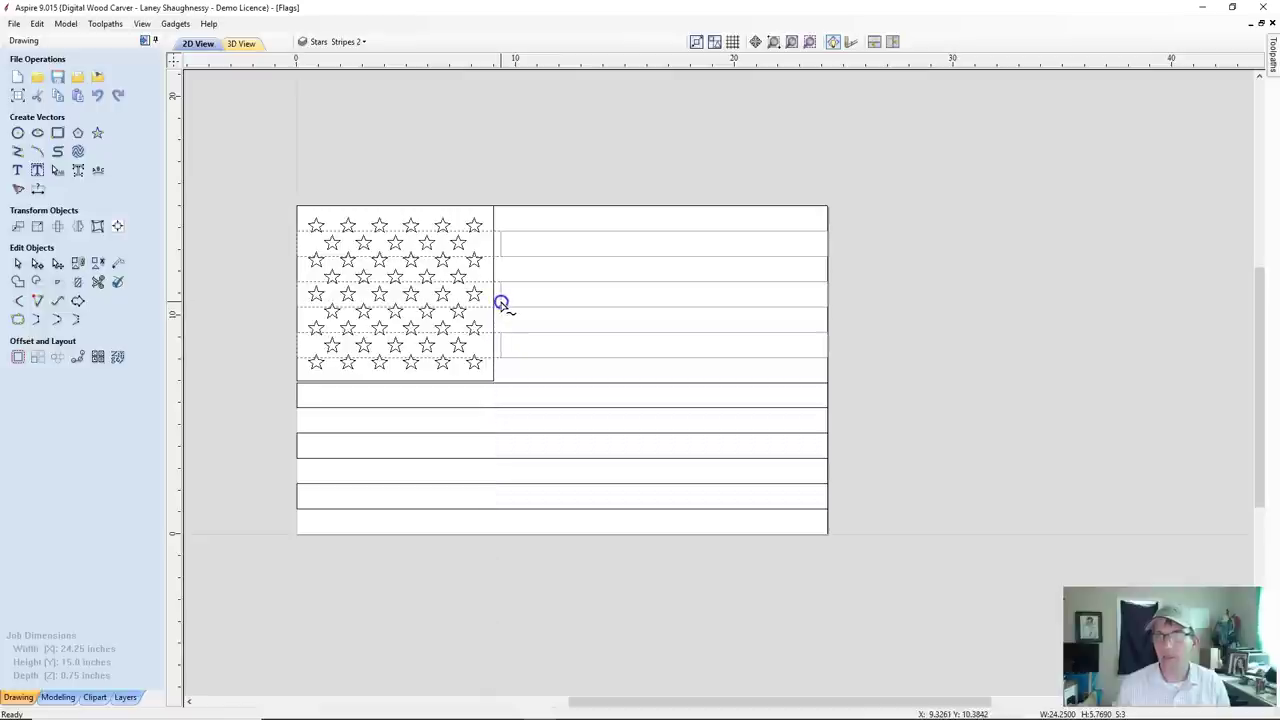
Drag the short stripes' left end node toward the star field.
{"action": "left_click", "coordinate": [500, 305]}
{"action": "scroll", "coordinate": [506, 315], "scroll_direction": "up", "scroll_amount": 5}
{"action": "scroll", "coordinate": [520, 268], "scroll_direction": "up", "scroll_amount": 5}
{"action": "left_click_drag", "start_coordinate": [453, 210], "coordinate": [423, 207]}
{"action": "scroll", "coordinate": [391, 389], "scroll_direction": "down", "scroll_amount": 5}
{"action": "scroll", "coordinate": [457, 371], "scroll_direction": "up", "scroll_amount": 5}
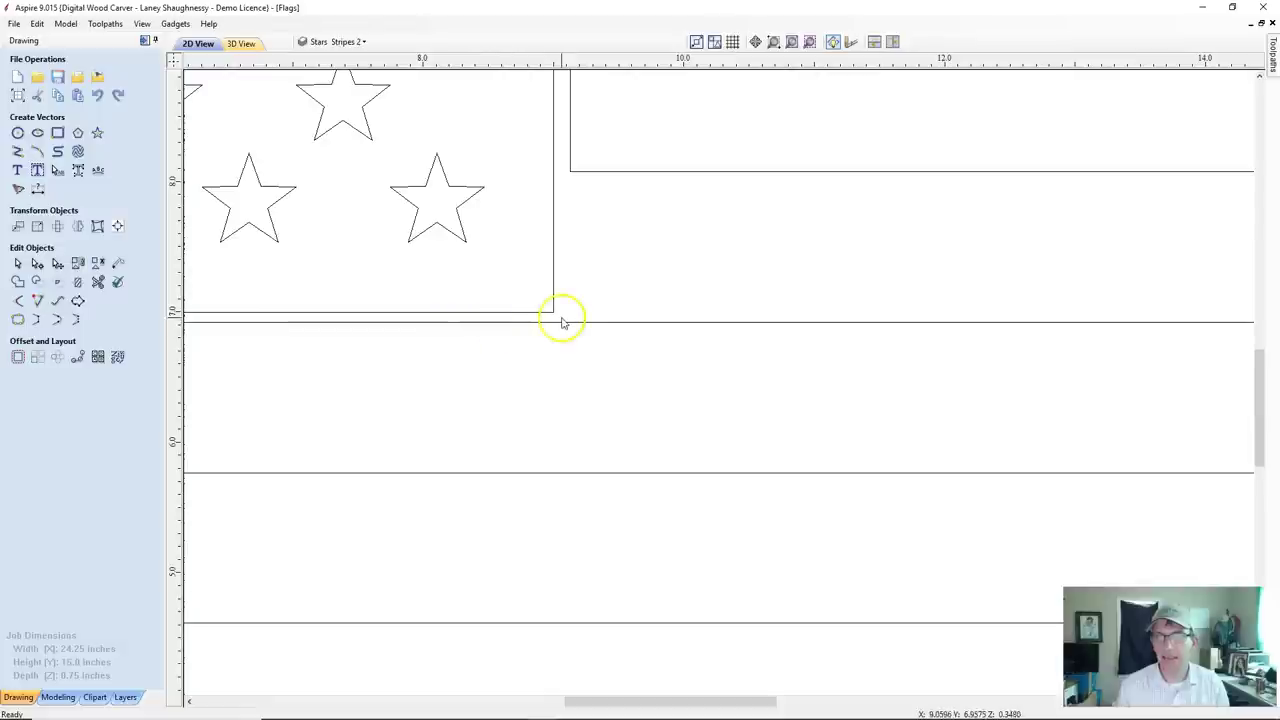
{"action": "scroll", "coordinate": [586, 237], "scroll_direction": "down", "scroll_amount": 4}
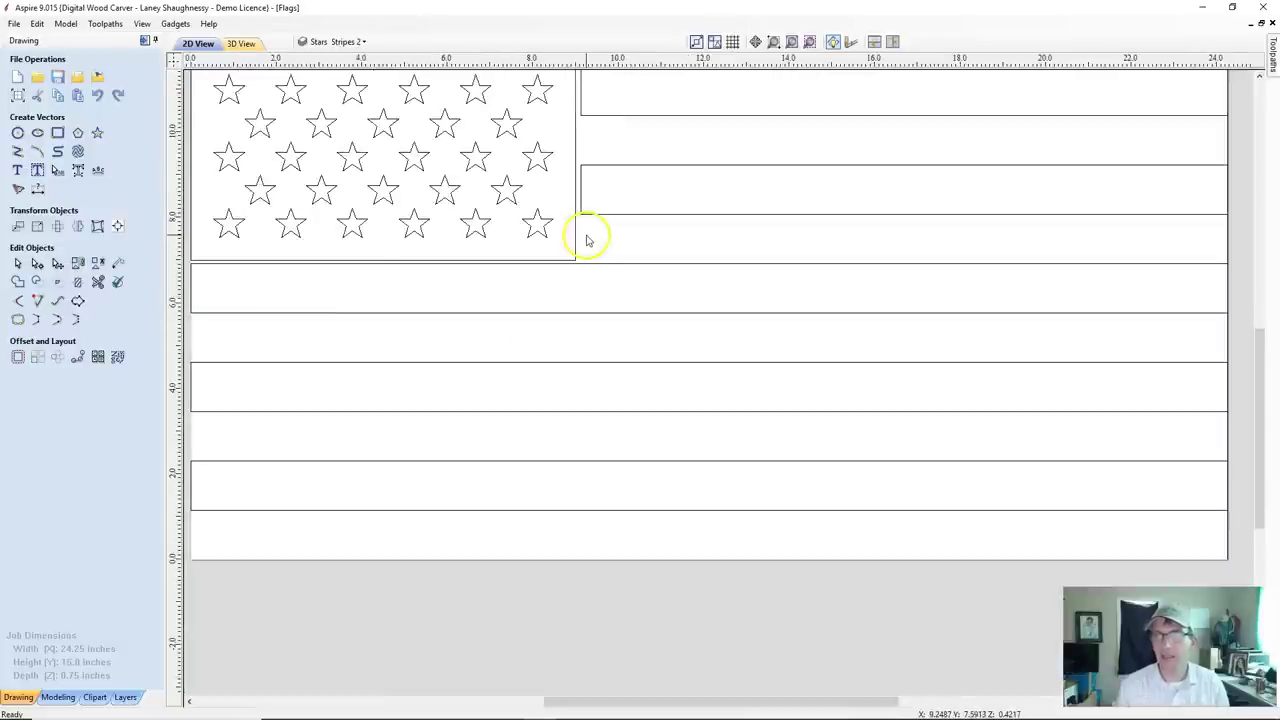
Select the three short stripes and place a vertical guide at the star field's 9.0-inch edge.
{"action": "left_click_drag", "start_coordinate": [743, 314], "coordinate": [666, 200]}
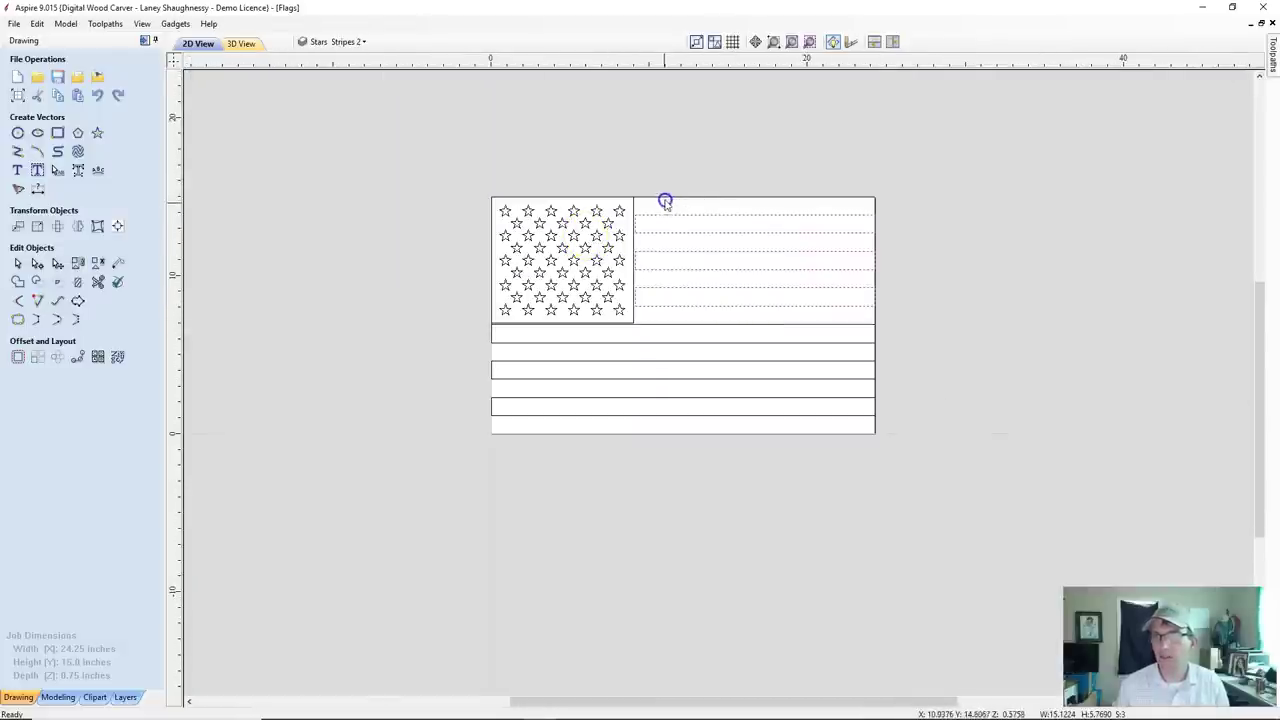
{"action": "scroll", "coordinate": [655, 225], "scroll_direction": "up", "scroll_amount": 4}
{"action": "scroll", "coordinate": [603, 517], "scroll_direction": "up", "scroll_amount": 3}
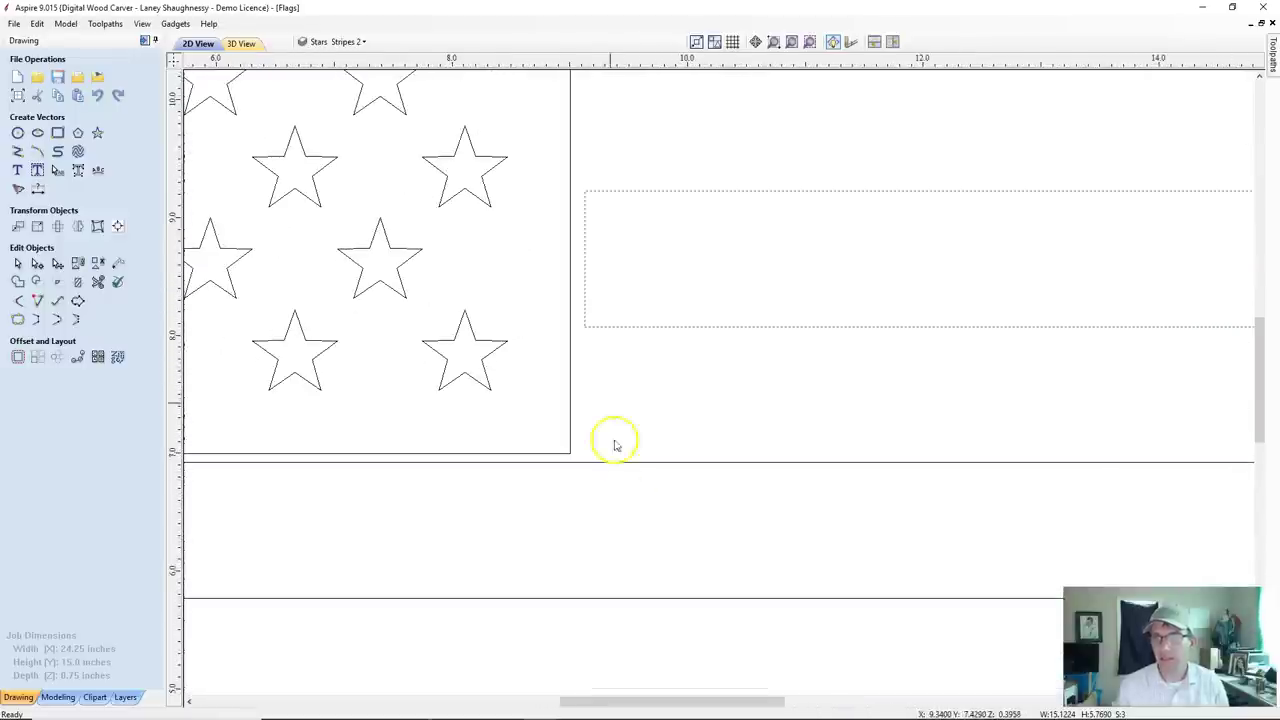
{"action": "scroll", "coordinate": [583, 149], "scroll_direction": "down", "scroll_amount": 3}
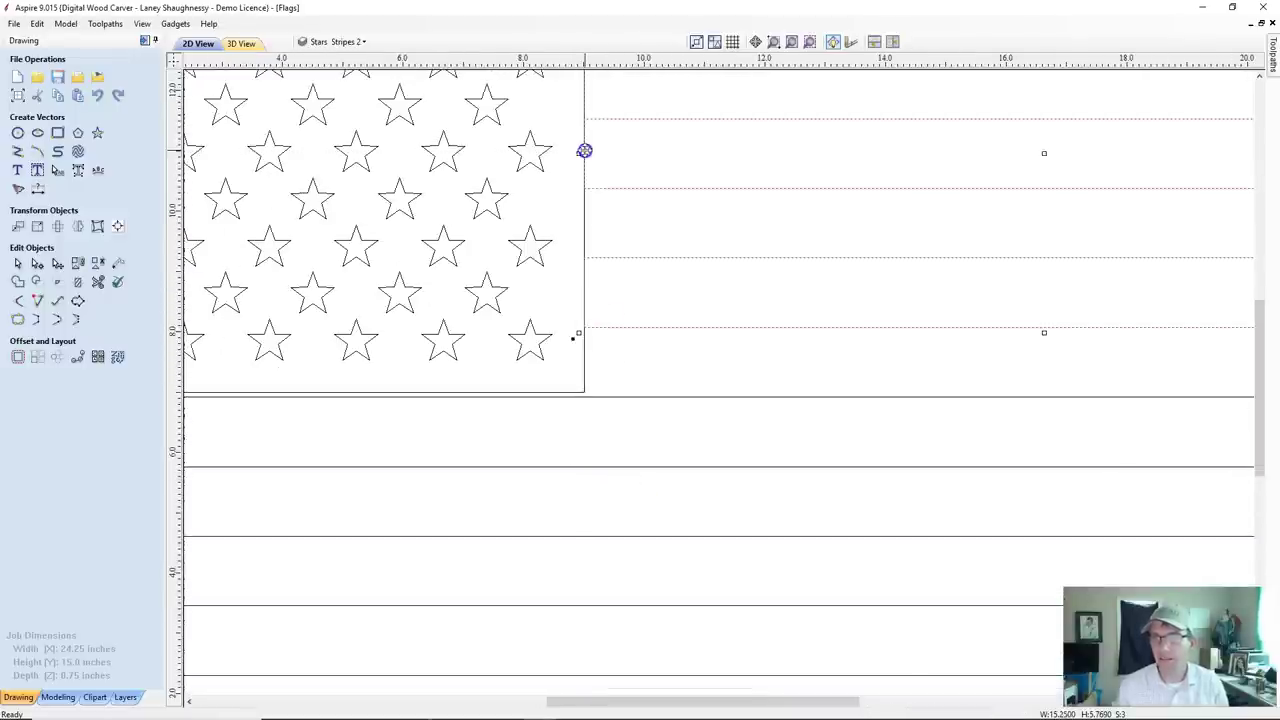
{"action": "scroll", "coordinate": [583, 149], "scroll_direction": "up", "scroll_amount": 5}
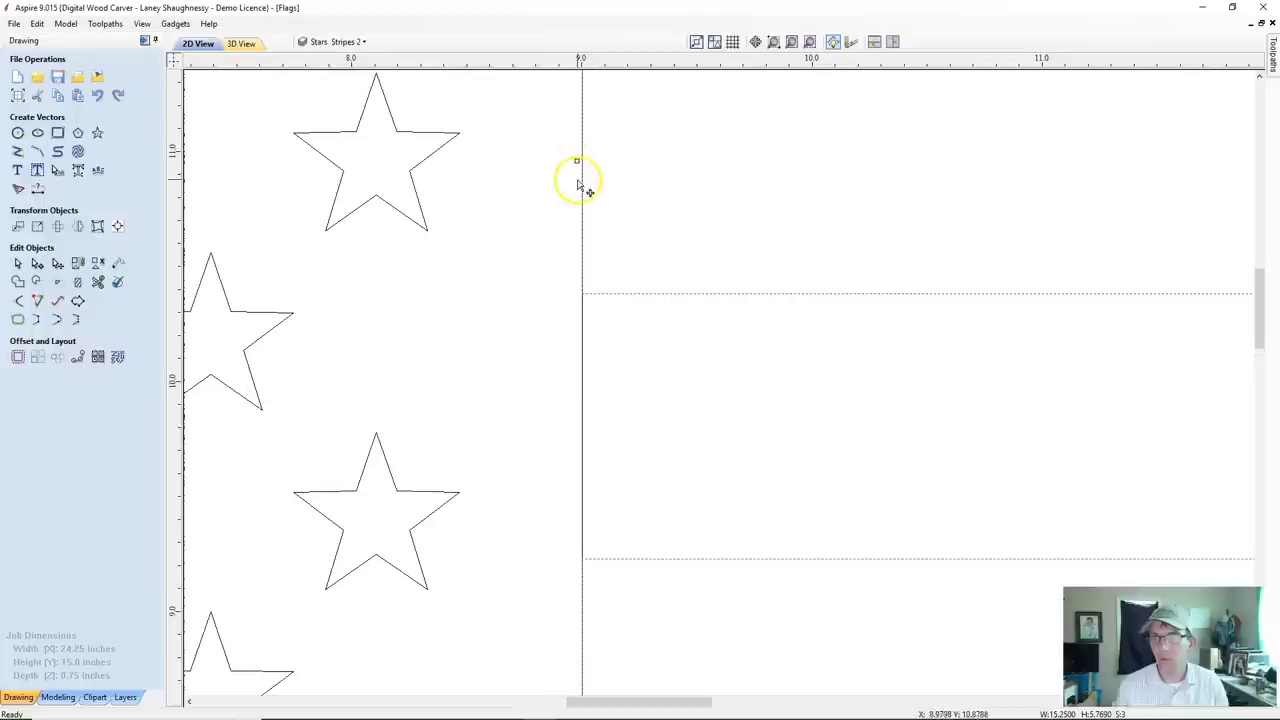
{"action": "scroll", "coordinate": [1260, 297], "scroll_direction": "down", "scroll_amount": 2}
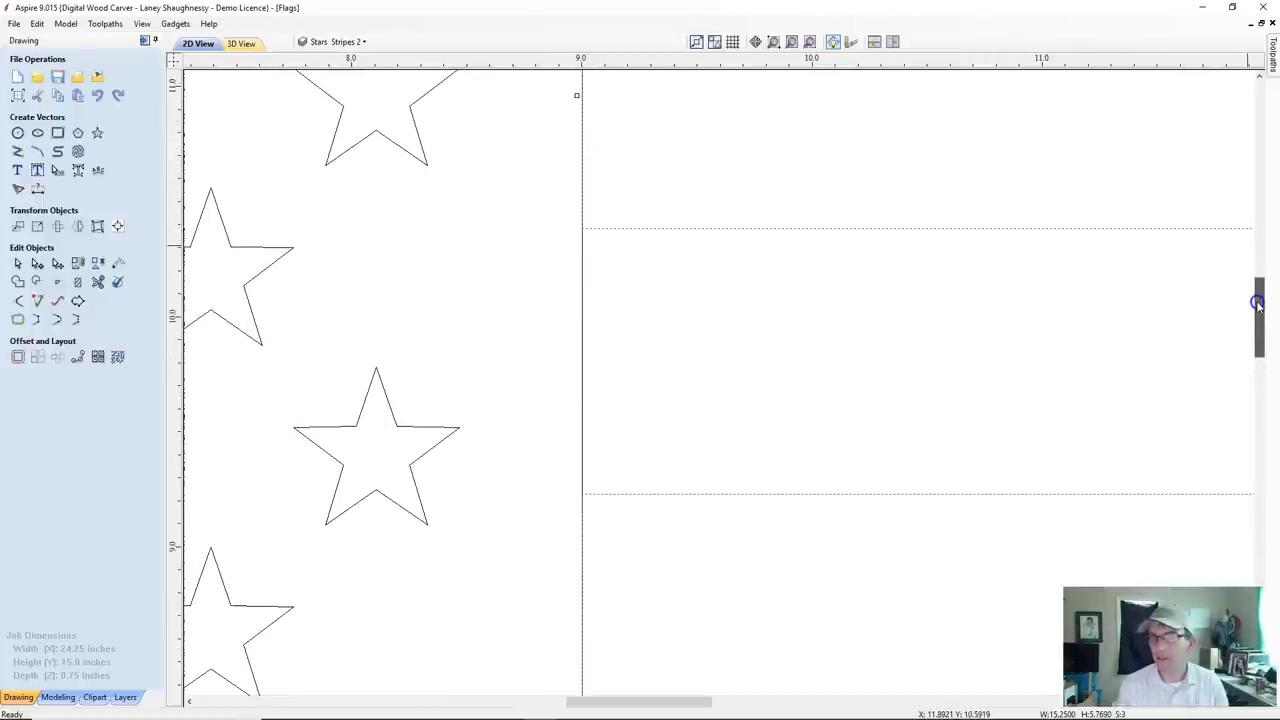
{"action": "scroll", "coordinate": [636, 150], "scroll_direction": "down", "scroll_amount": 5}
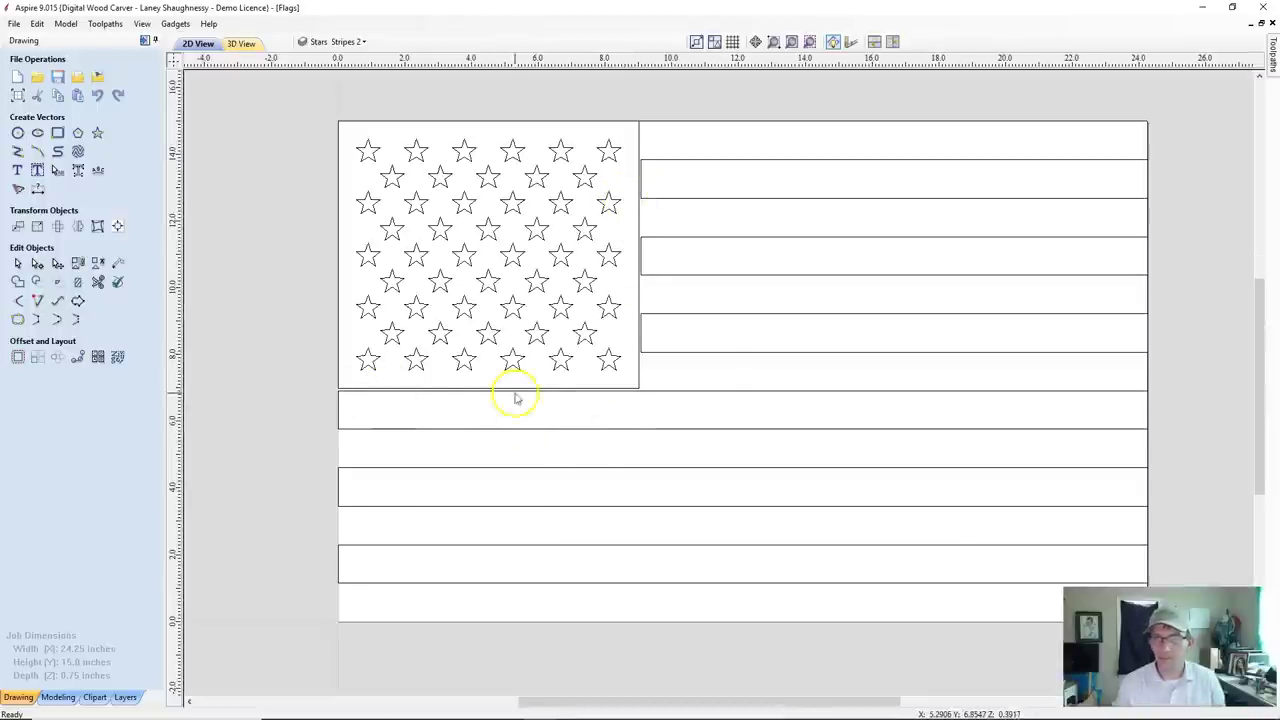
{"action": "left_click_drag", "start_coordinate": [176, 178], "coordinate": [639, 133]}
{"action": "scroll", "coordinate": [628, 266], "scroll_direction": "up", "scroll_amount": 3}
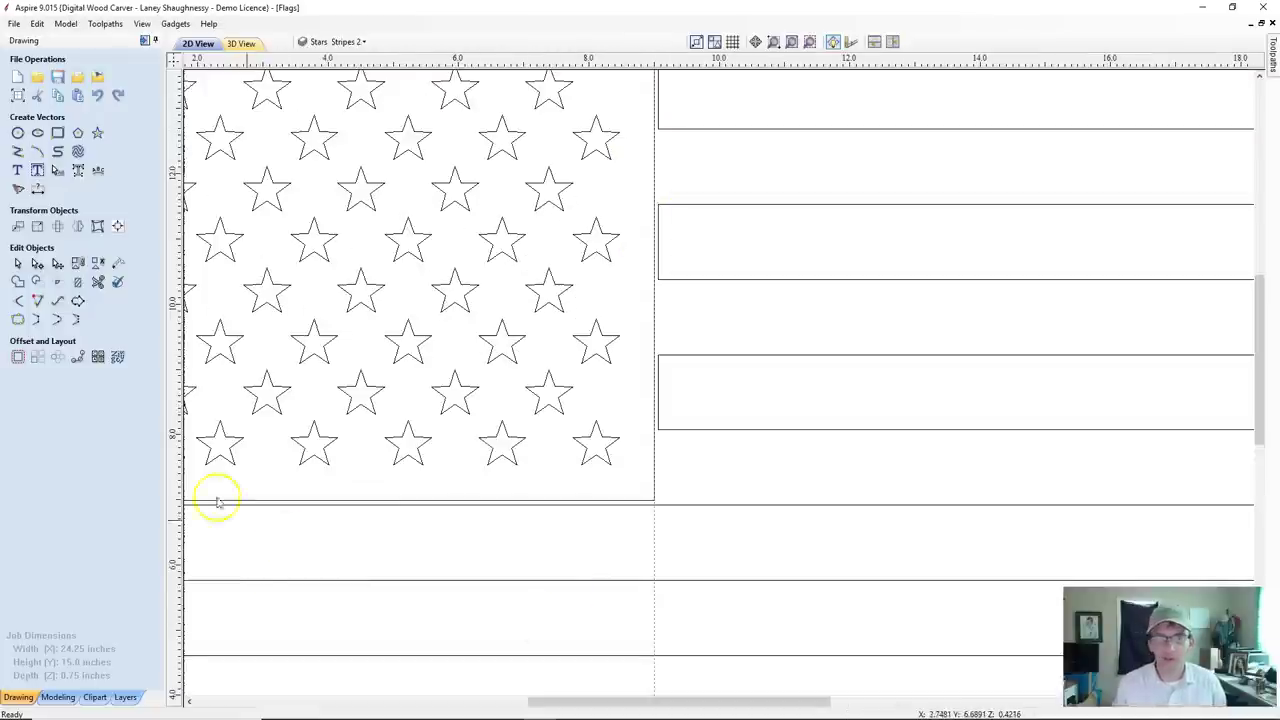
Add a vertical dimension reading 0.0772 inches from the star field's bottom edge to the stripe below.
{"action": "left_click", "coordinate": [37, 190]}
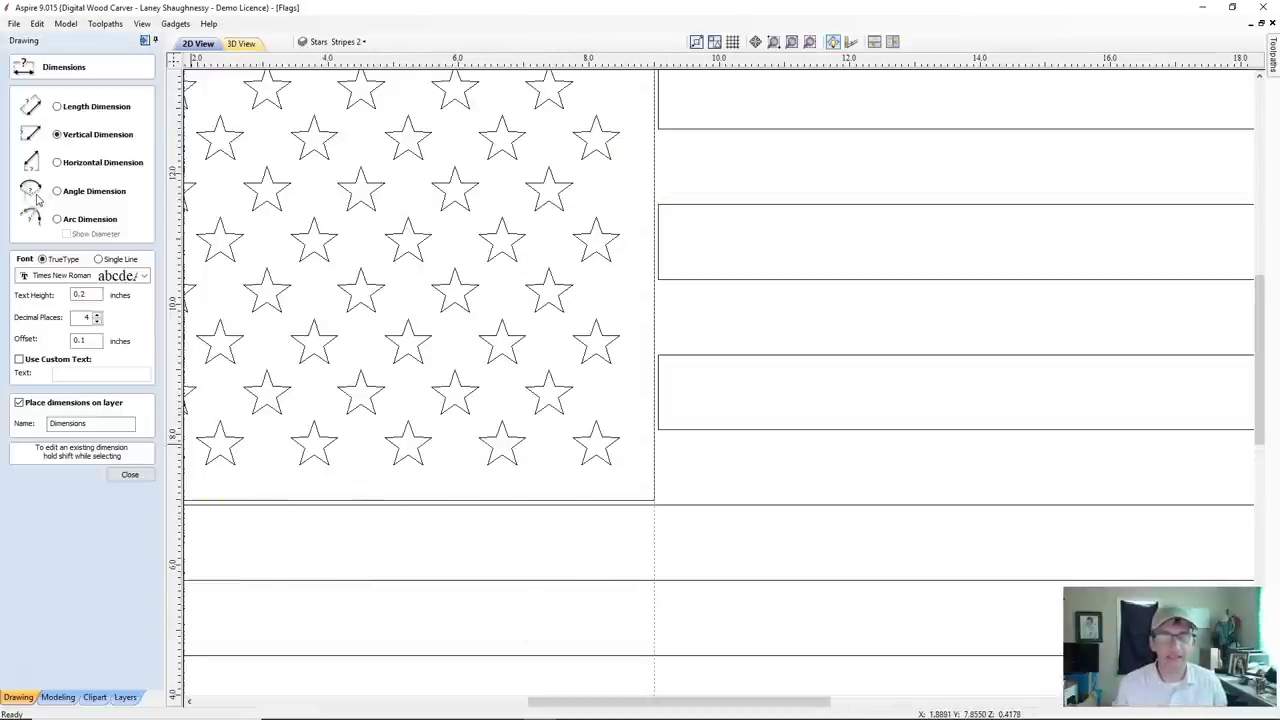
{"action": "left_click", "coordinate": [57, 162]}
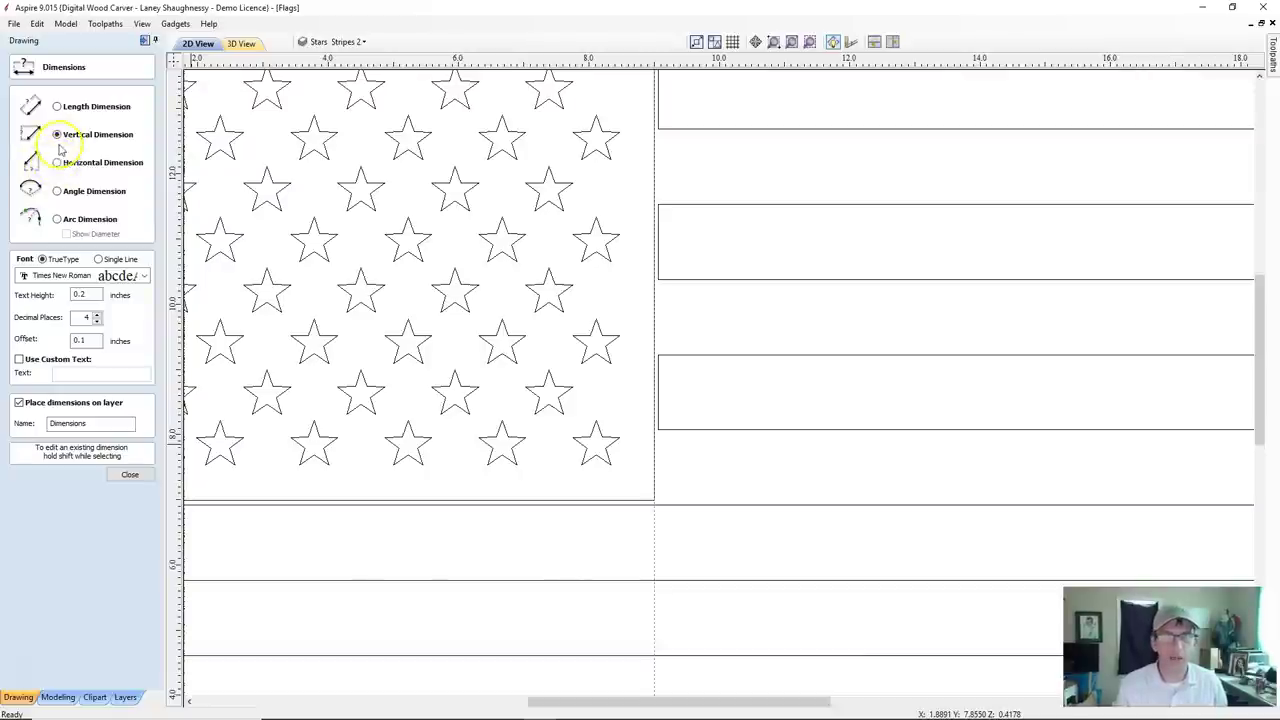
{"action": "scroll", "coordinate": [643, 516], "scroll_direction": "up", "scroll_amount": 3}
{"action": "scroll", "coordinate": [643, 516], "scroll_direction": "up", "scroll_amount": 4}
{"action": "left_click", "coordinate": [620, 343]}
{"action": "left_click", "coordinate": [617, 391]}
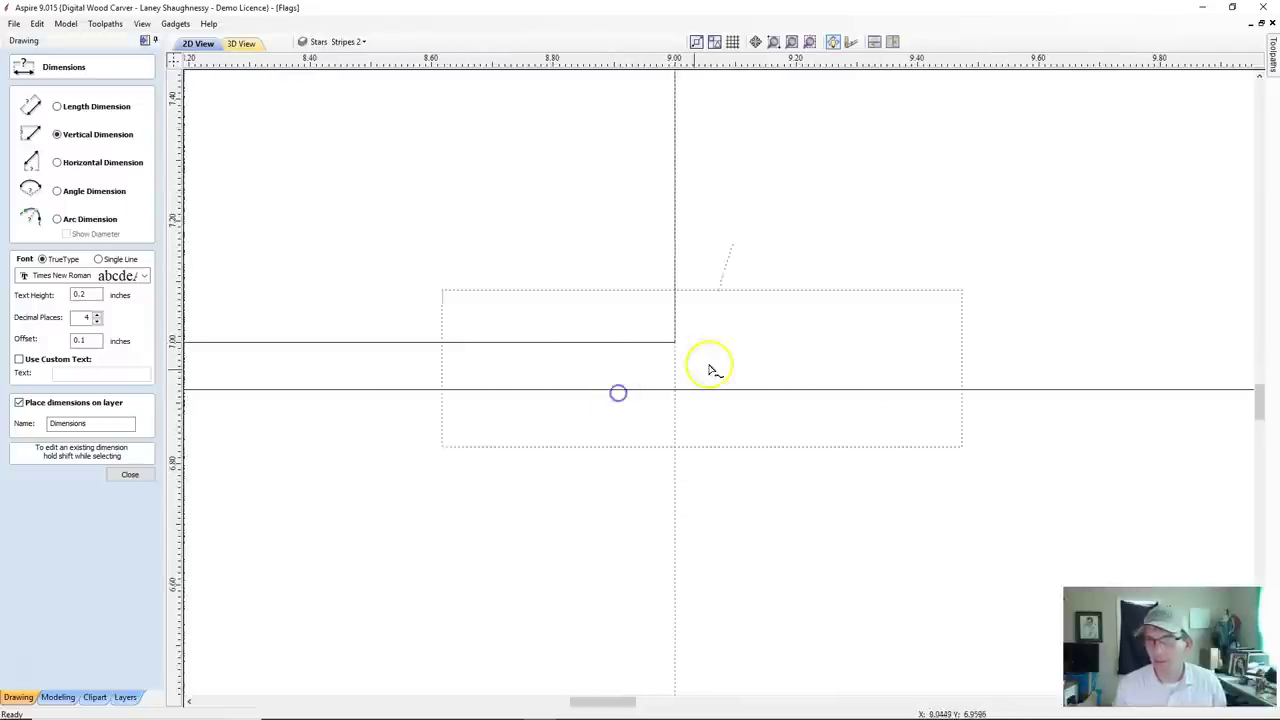
{"action": "left_click", "coordinate": [970, 307]}
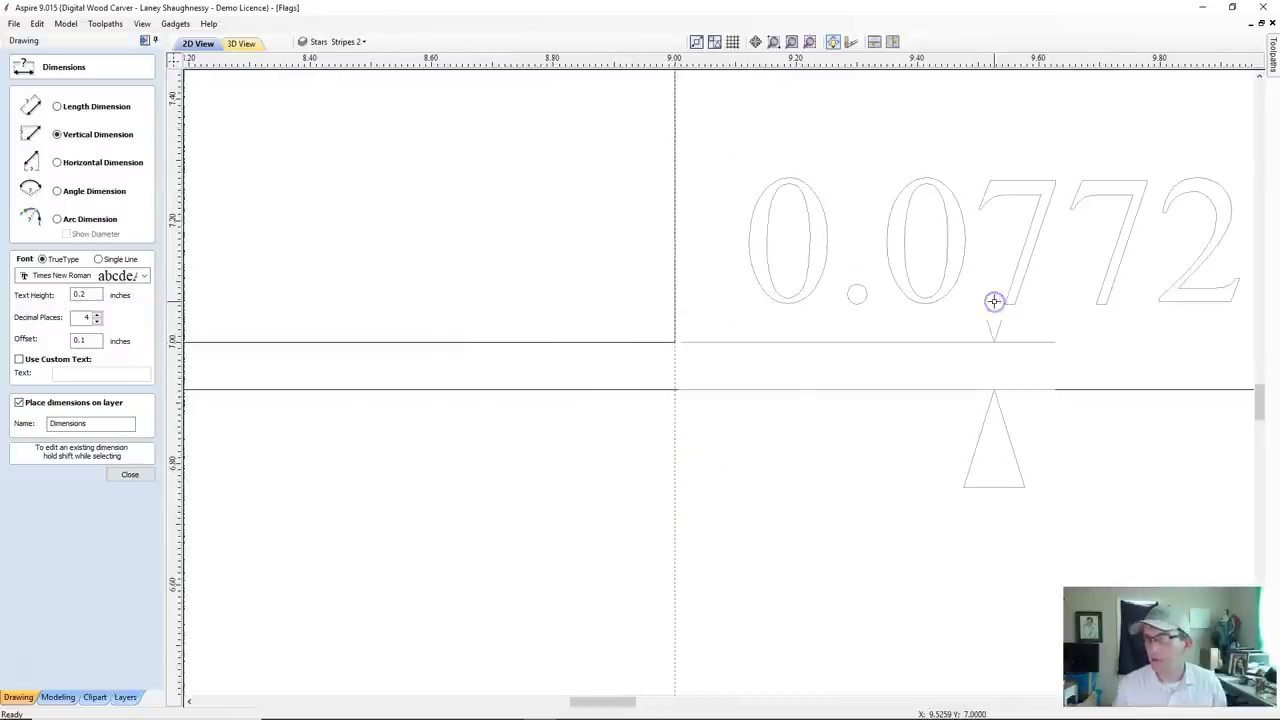
{"action": "scroll", "coordinate": [969, 306], "scroll_direction": "down", "scroll_amount": 2}
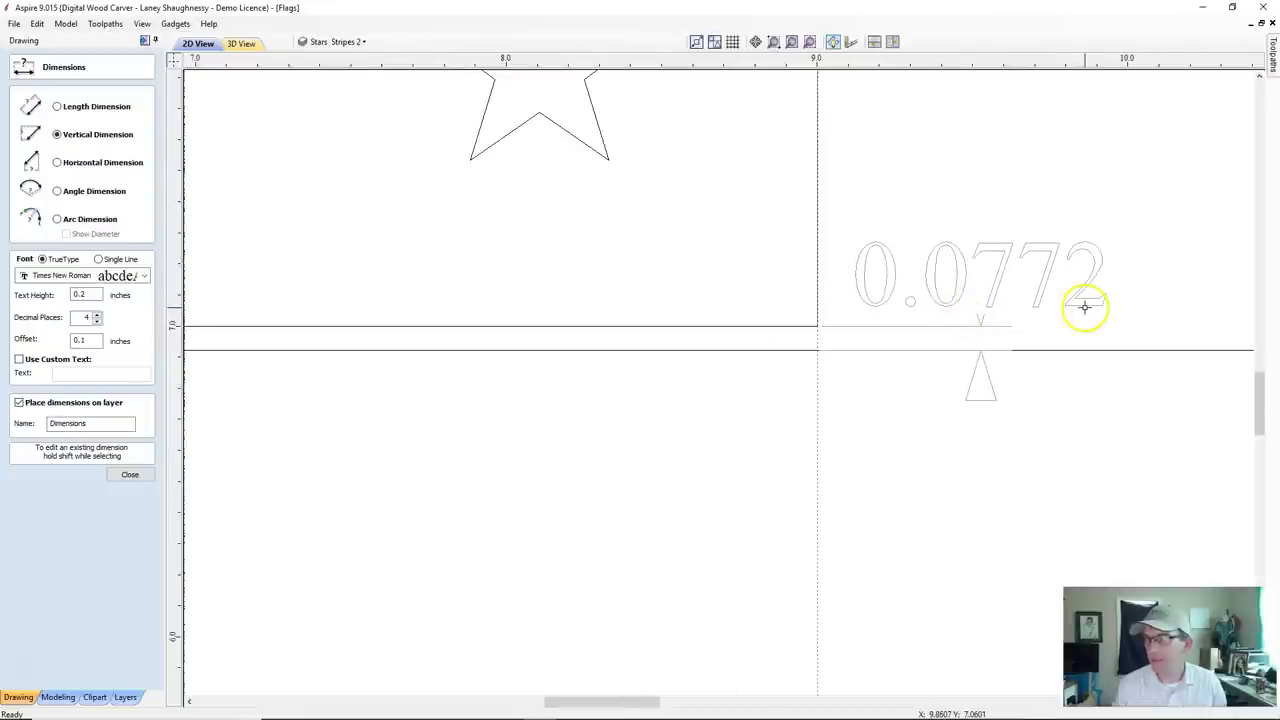
{"action": "scroll", "coordinate": [1084, 307], "scroll_direction": "down", "scroll_amount": 2}
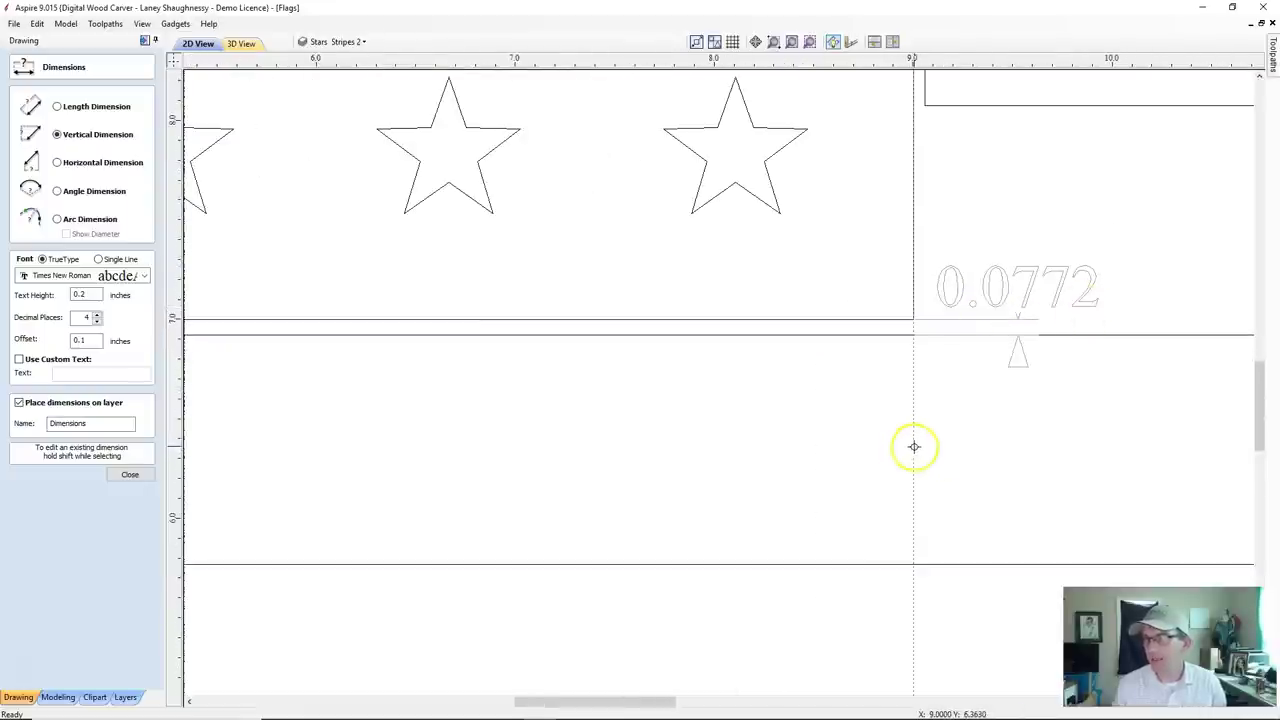
Create a new guide relative to the 9.0-inch guide with a 0.0772-inch offset.
{"action": "left_click", "coordinate": [129, 474]}
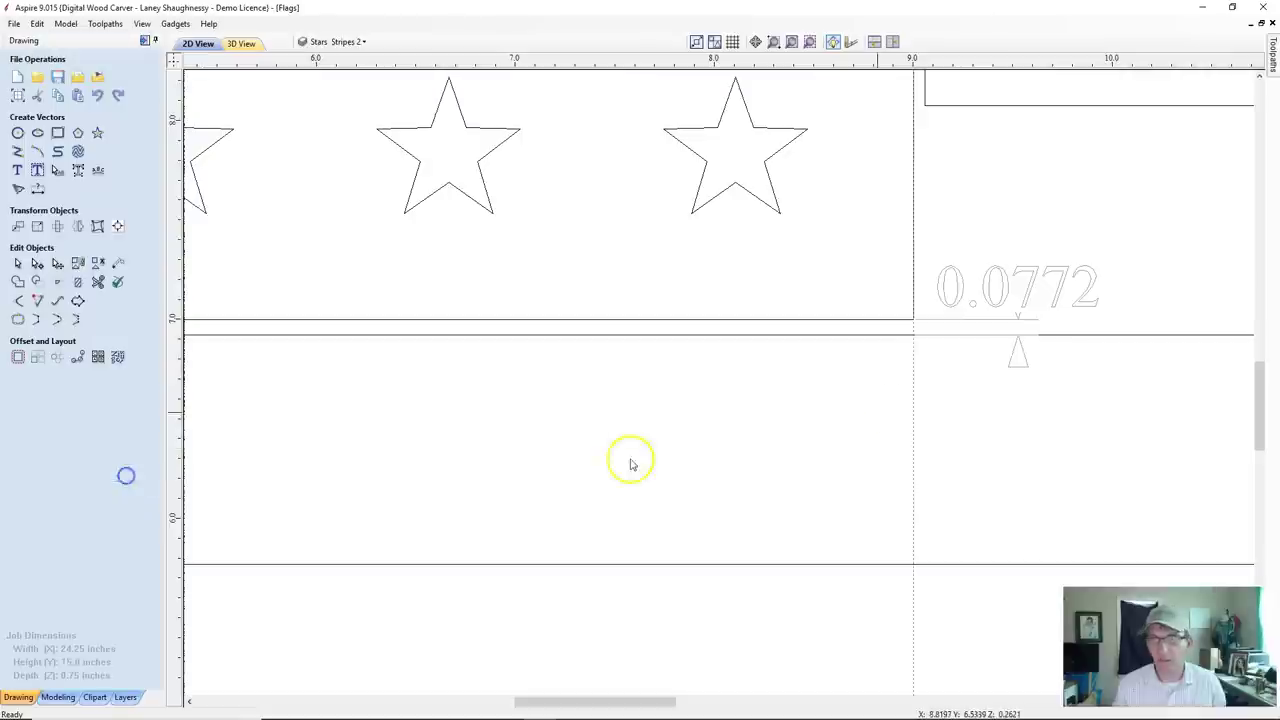
{"action": "double_click", "coordinate": [913, 400]}
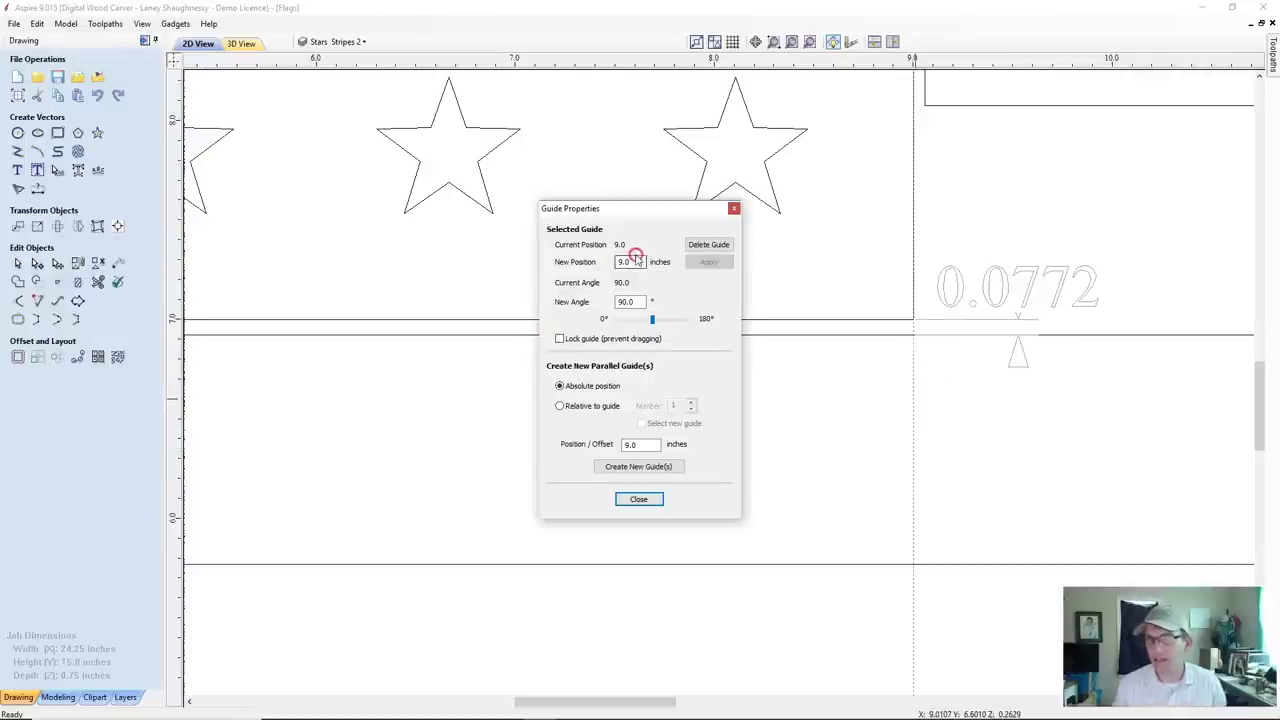
{"action": "left_click", "coordinate": [554, 406]}
{"action": "left_click", "coordinate": [558, 406]}
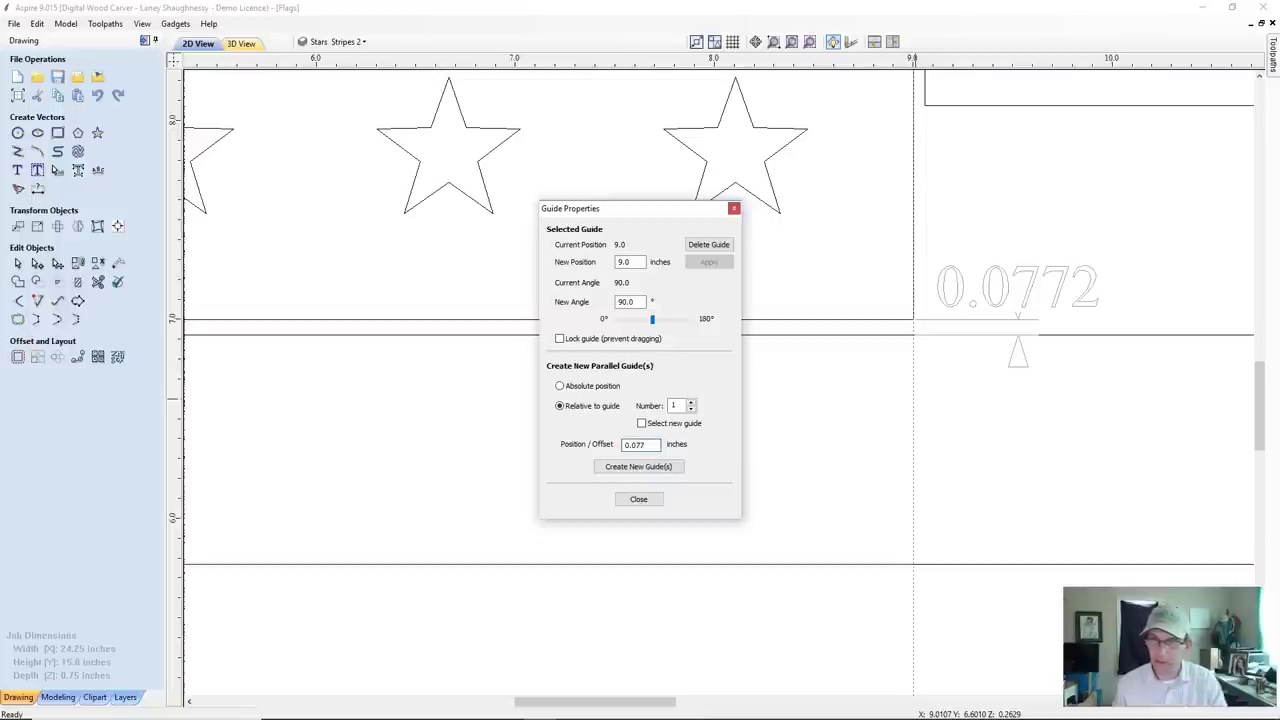
{"action": "key", "text": "Return"}
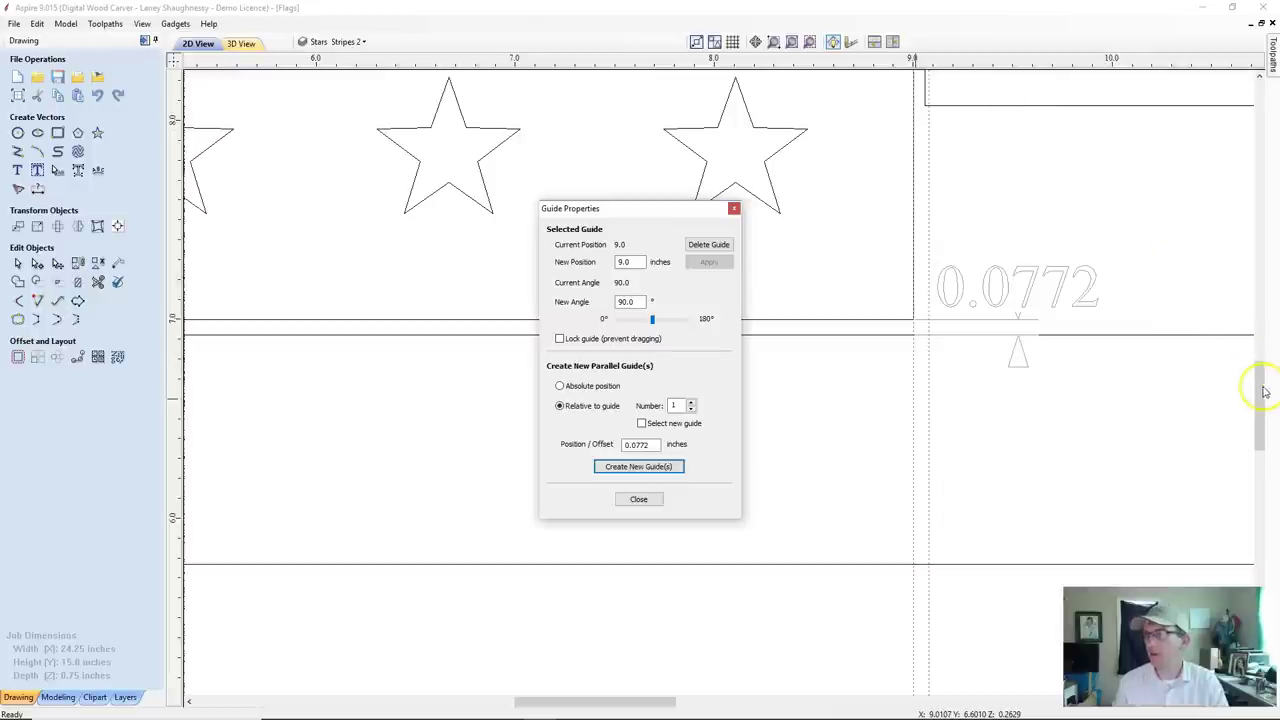
{"action": "left_click", "coordinate": [636, 499]}
{"action": "left_click_drag", "start_coordinate": [1251, 409], "coordinate": [1251, 323]}
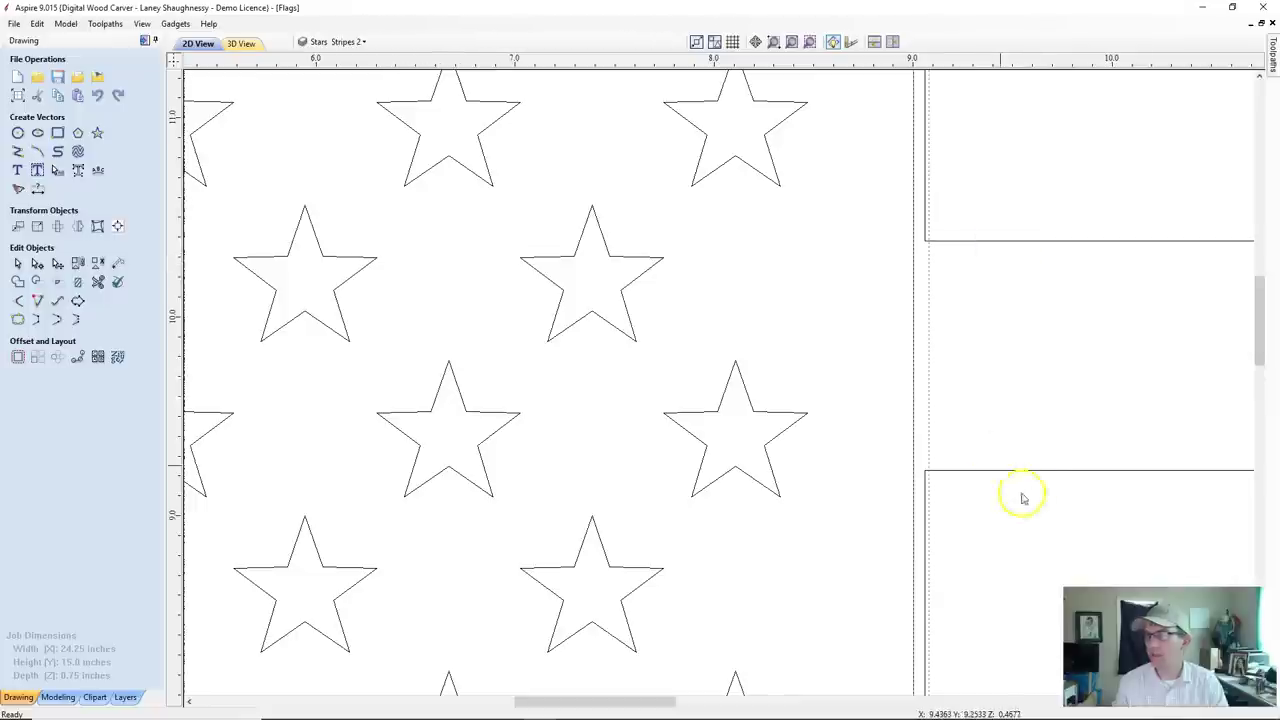
Delete all guide lines via View > Guide Lines > Delete All Guides.
{"action": "scroll", "coordinate": [954, 411], "scroll_direction": "down", "scroll_amount": 5}
{"action": "left_click", "coordinate": [995, 203]}
{"action": "scroll", "coordinate": [1006, 274], "scroll_direction": "up", "scroll_amount": 5}
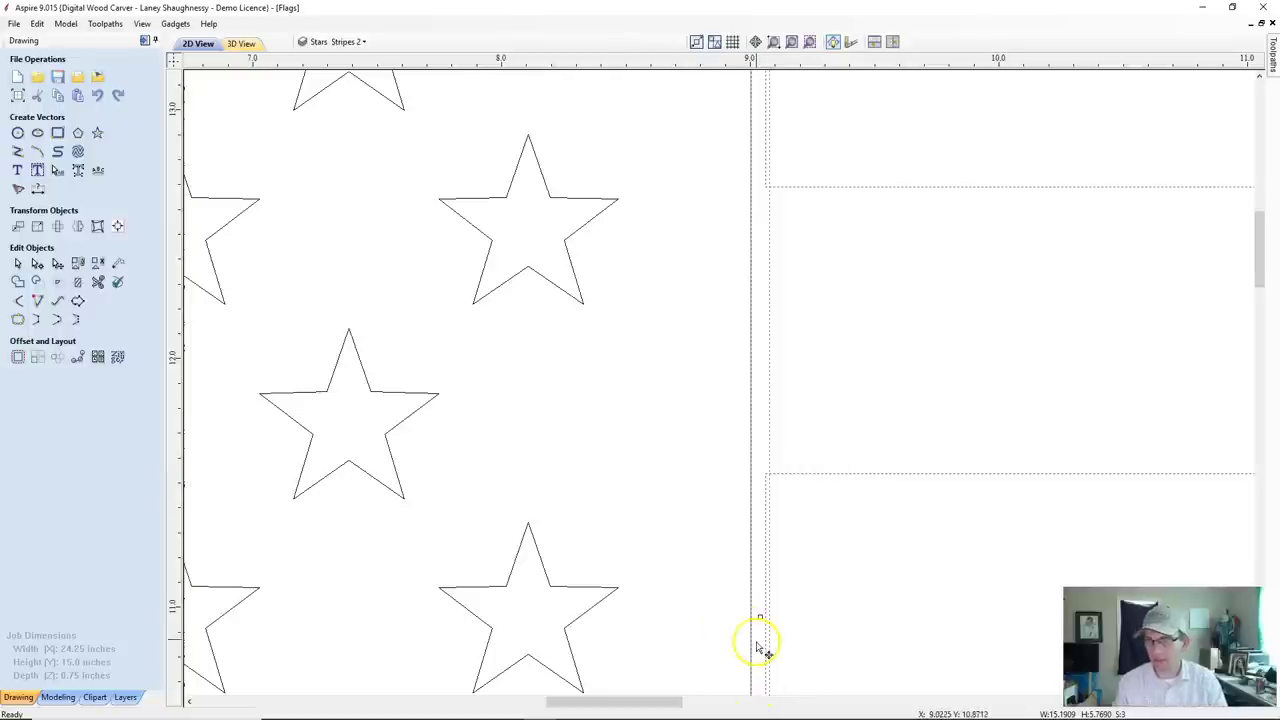
{"action": "scroll", "coordinate": [768, 625], "scroll_direction": "down", "scroll_amount": 5}
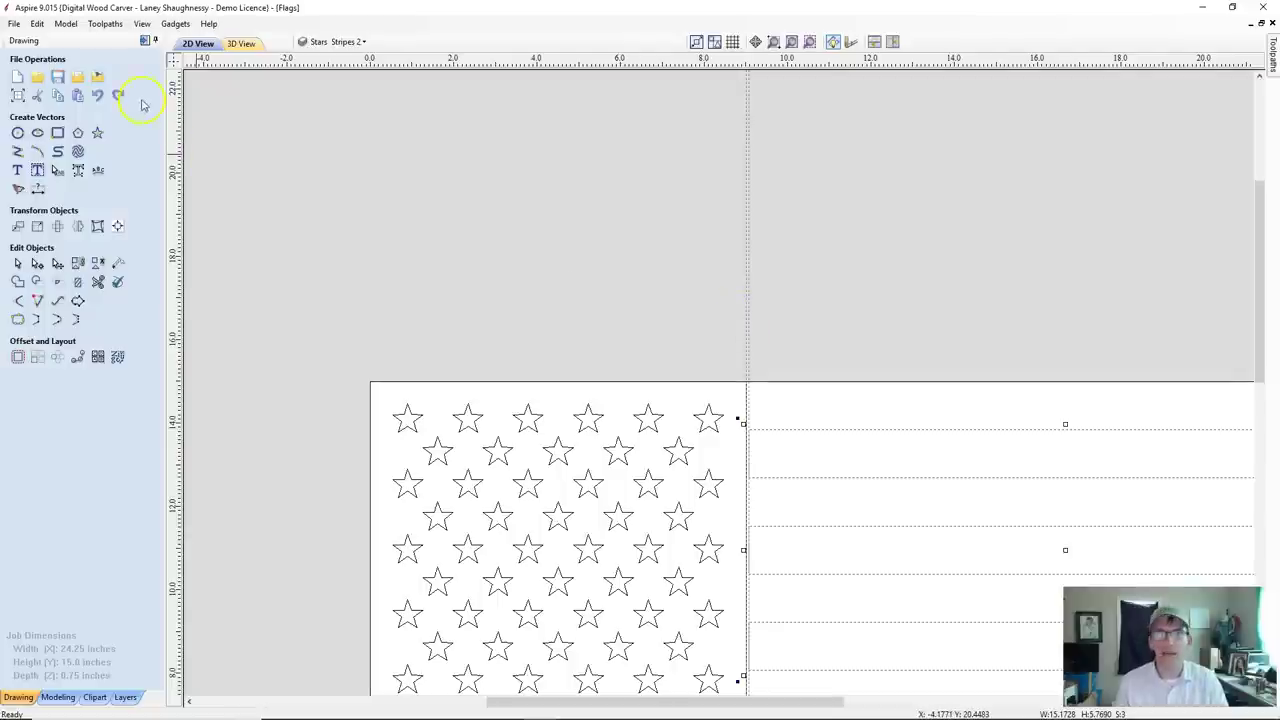
{"action": "left_click", "coordinate": [142, 23]}
{"action": "mouse_move", "coordinate": [243, 68]}
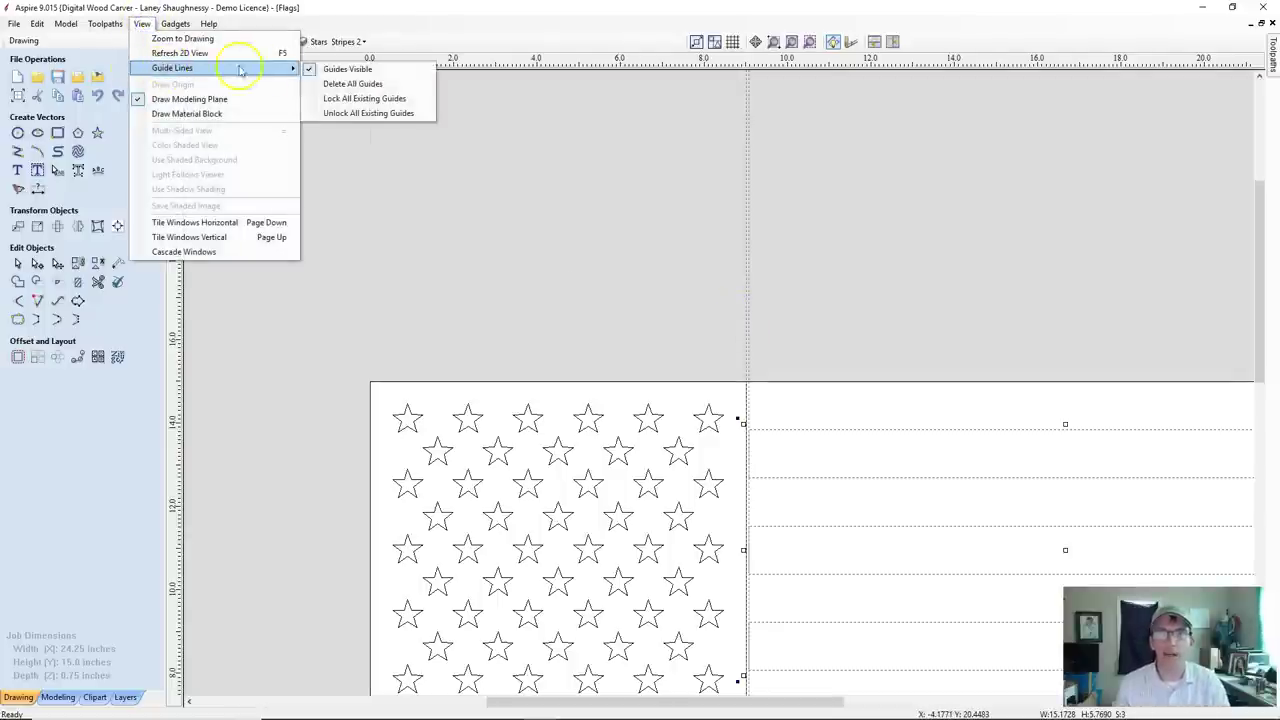
{"action": "left_click", "coordinate": [340, 84]}
Delete the 0.0772 dimension from the drawing.
{"action": "scroll", "coordinate": [484, 240], "scroll_direction": "down", "scroll_amount": 3}
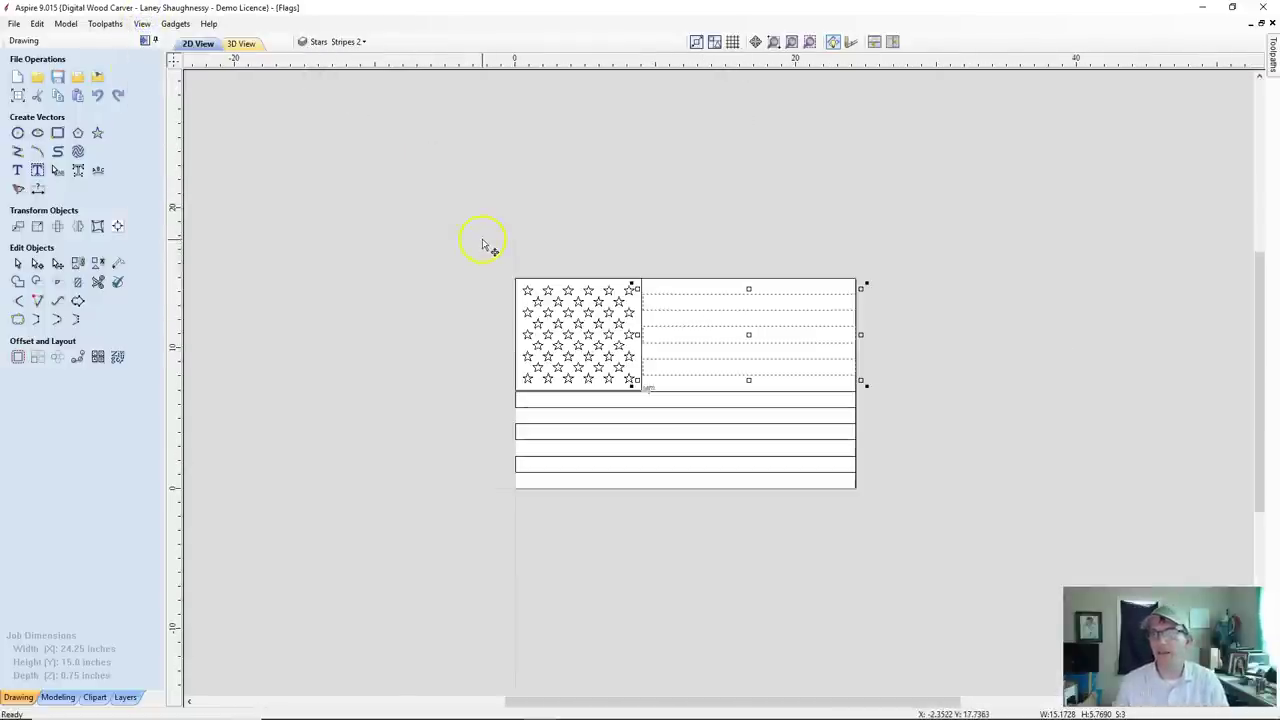
{"action": "left_click", "coordinate": [362, 290]}
{"action": "scroll", "coordinate": [665, 415], "scroll_direction": "up", "scroll_amount": 2}
{"action": "left_click", "coordinate": [634, 378]}
{"action": "key", "text": "Delete"}
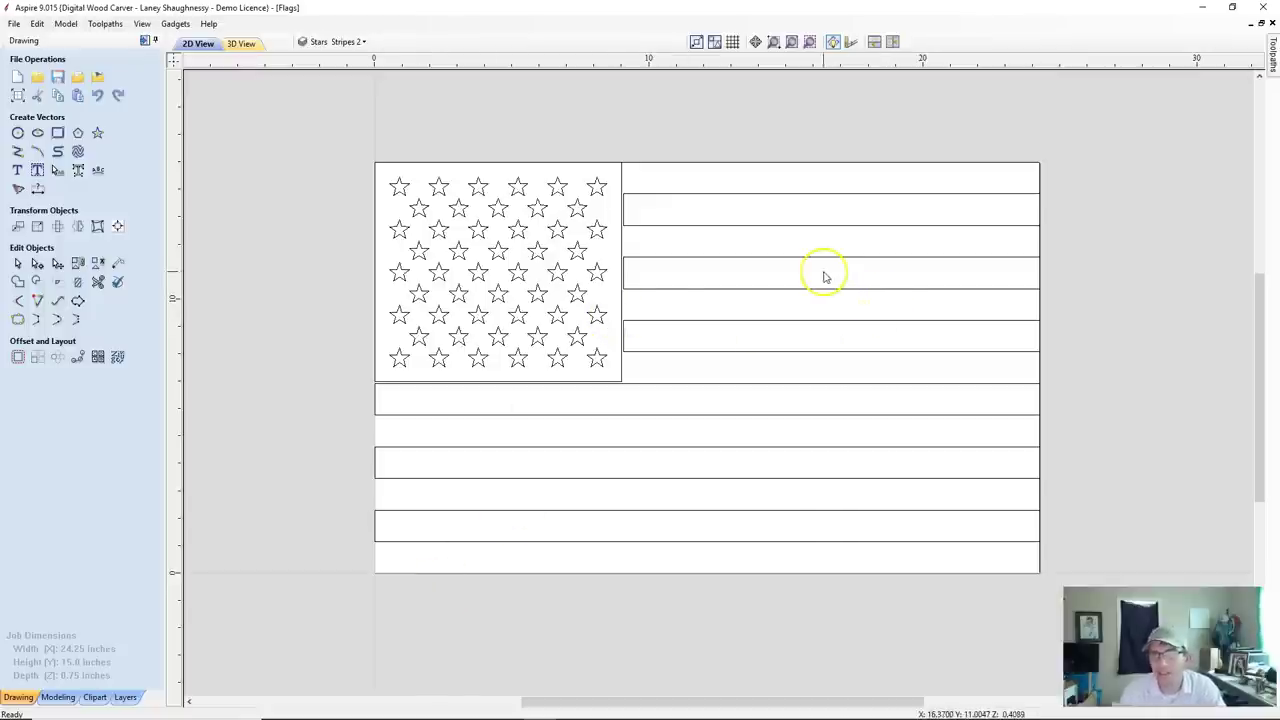
Stretch the three short stripes so they extend past the flag's right edge.
{"action": "left_click_drag", "start_coordinate": [738, 695], "coordinate": [772, 700]}
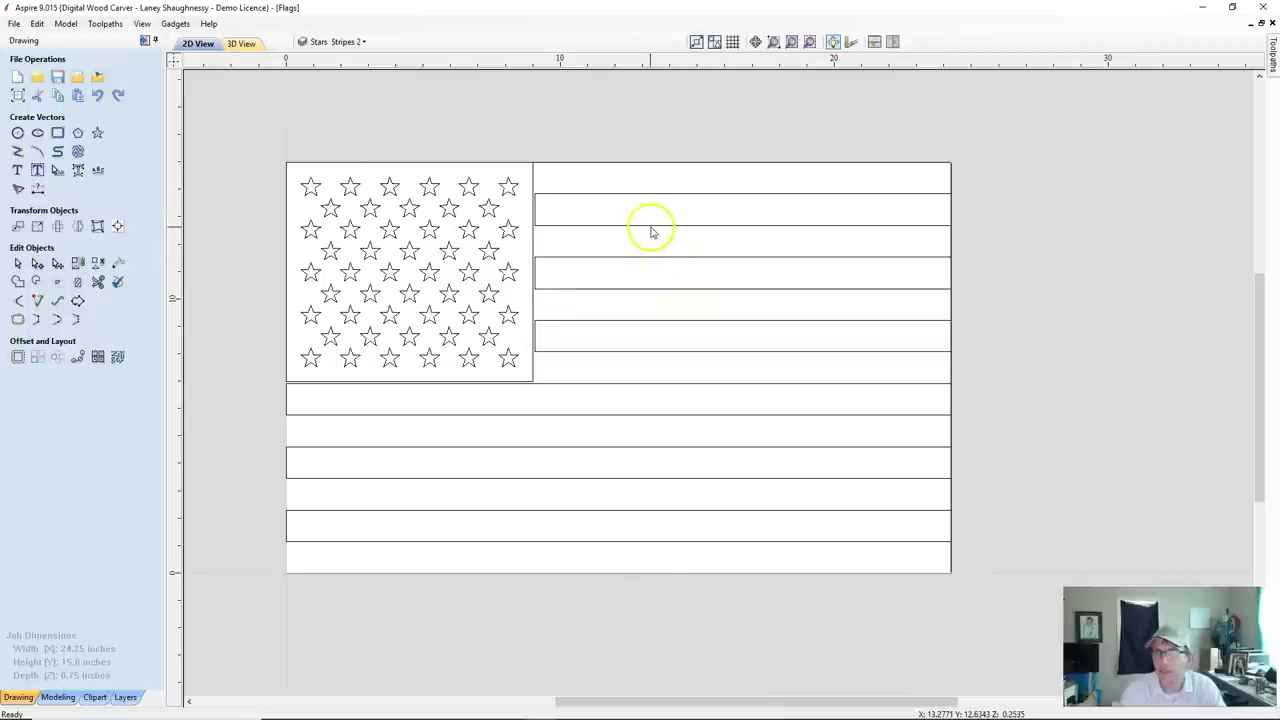
{"action": "left_click", "coordinate": [654, 226]}
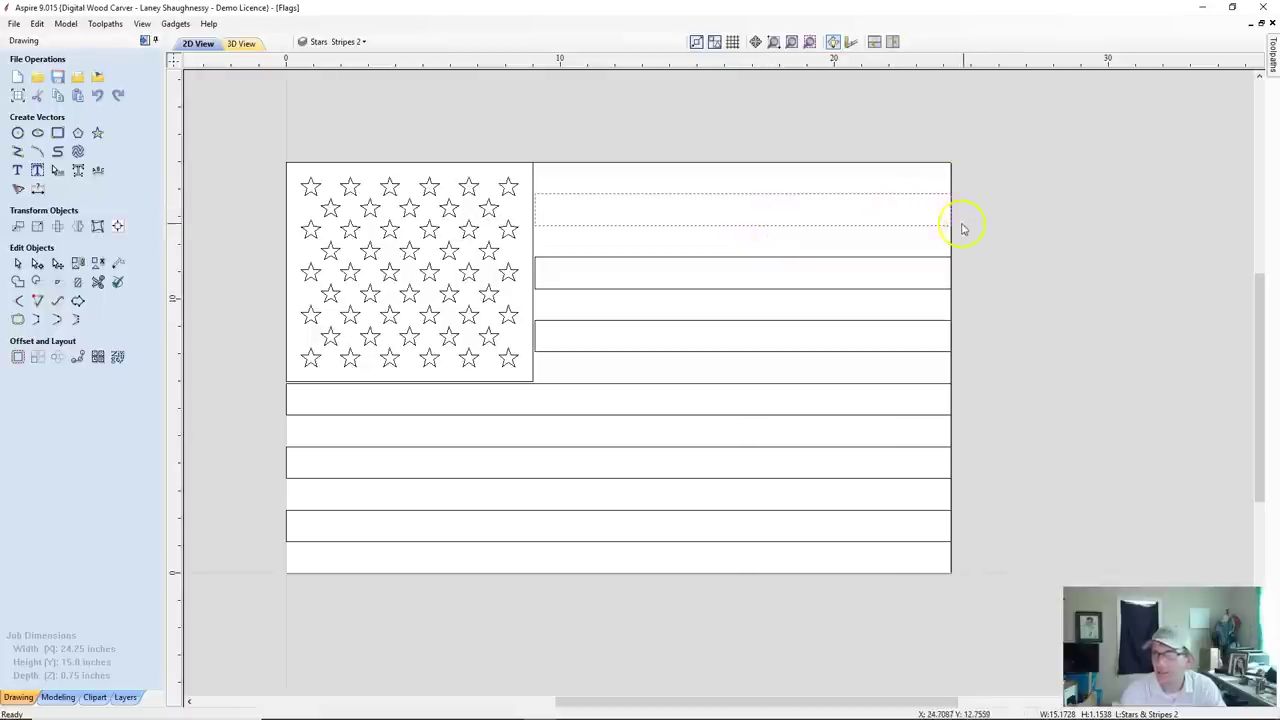
{"action": "scroll", "coordinate": [952, 200], "scroll_direction": "up", "scroll_amount": 5}
{"action": "scroll", "coordinate": [945, 190], "scroll_direction": "down", "scroll_amount": 5}
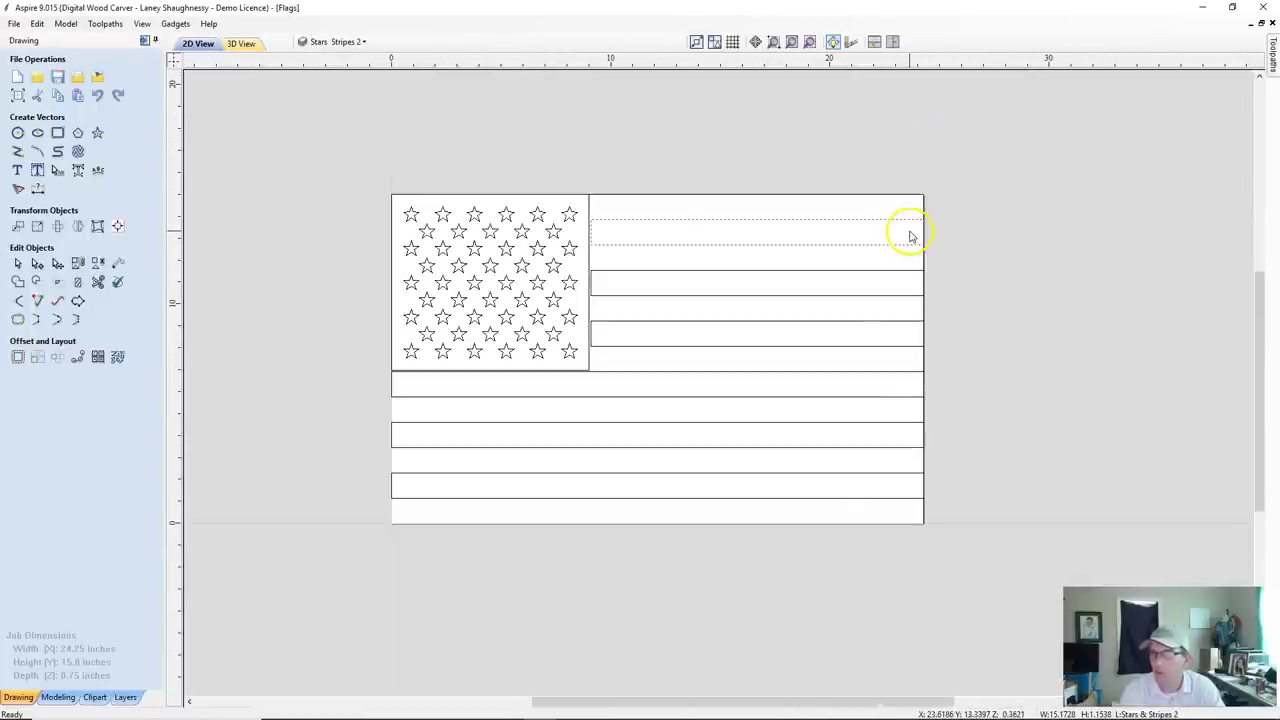
{"action": "left_click", "coordinate": [860, 333], "text": "shift"}
{"action": "left_click", "coordinate": [843, 283], "text": "shift"}
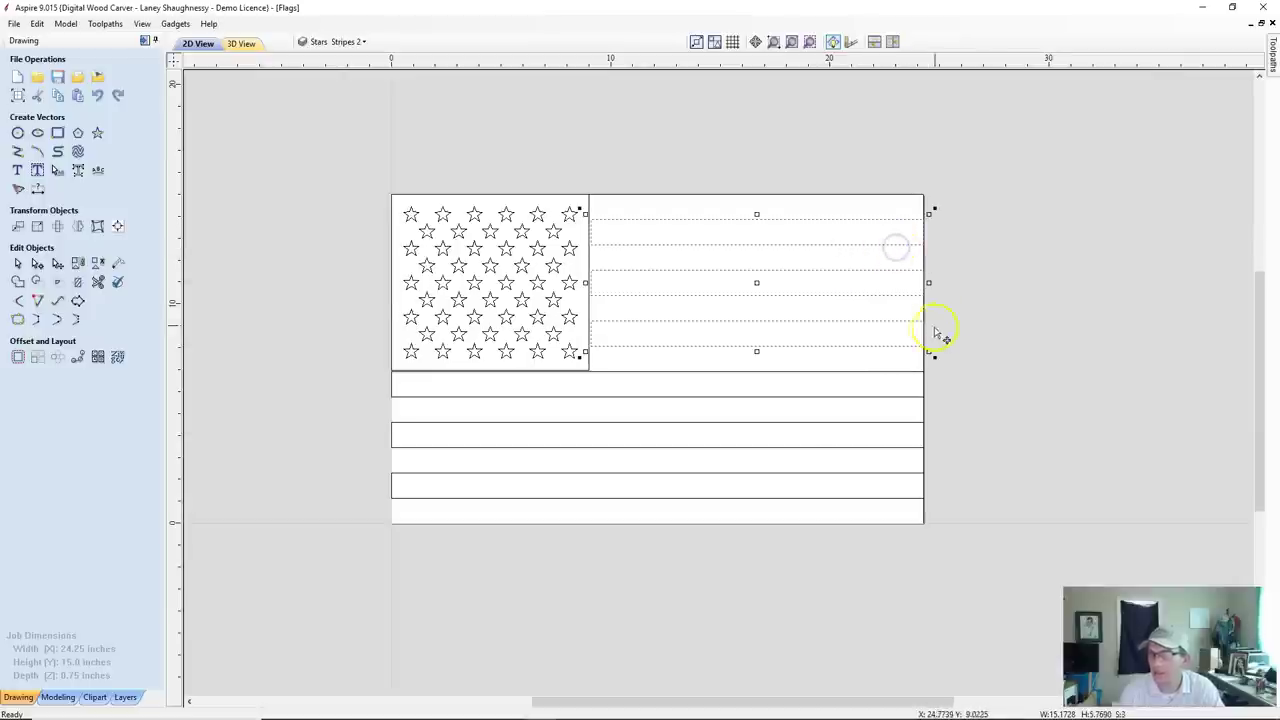
{"action": "scroll", "coordinate": [937, 332], "scroll_direction": "up", "scroll_amount": 4}
{"action": "left_click_drag", "start_coordinate": [878, 231], "coordinate": [892, 231]}
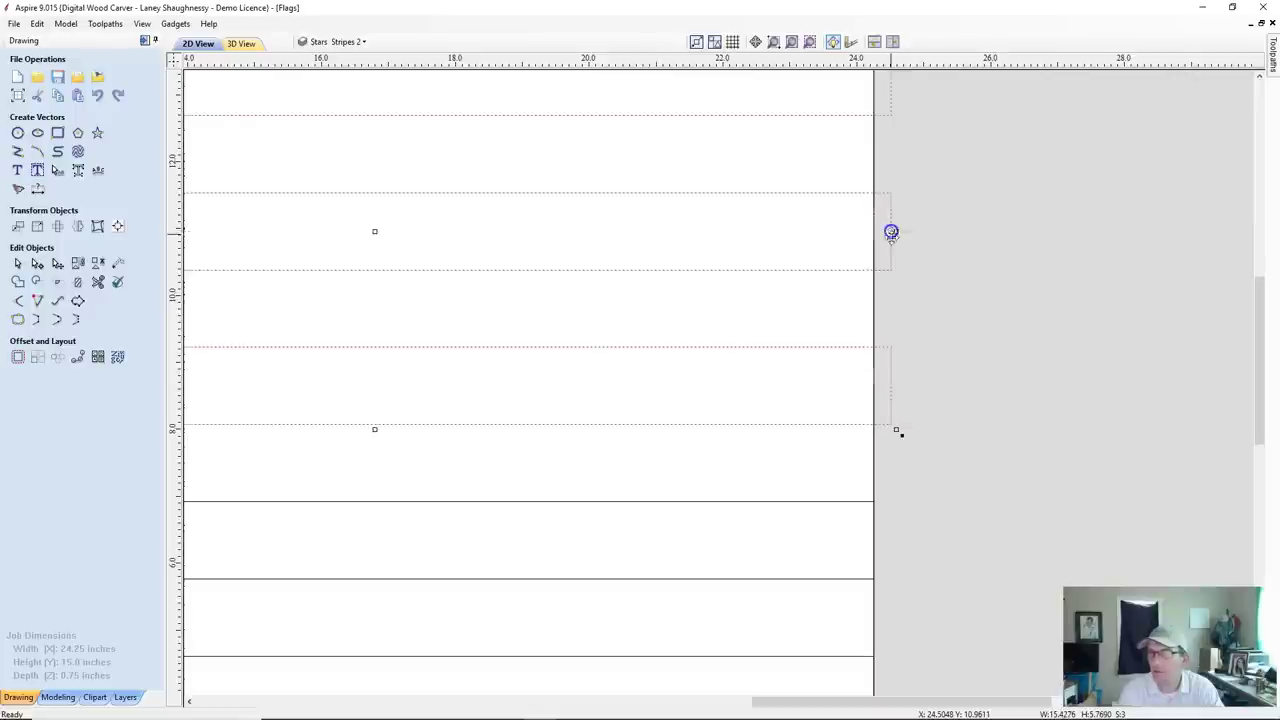
Stretch the three full-width lower stripes past both side edges of the flag.
{"action": "scroll", "coordinate": [890, 400], "scroll_direction": "down", "scroll_amount": 2}
{"action": "scroll", "coordinate": [848, 390], "scroll_direction": "down", "scroll_amount": 2}
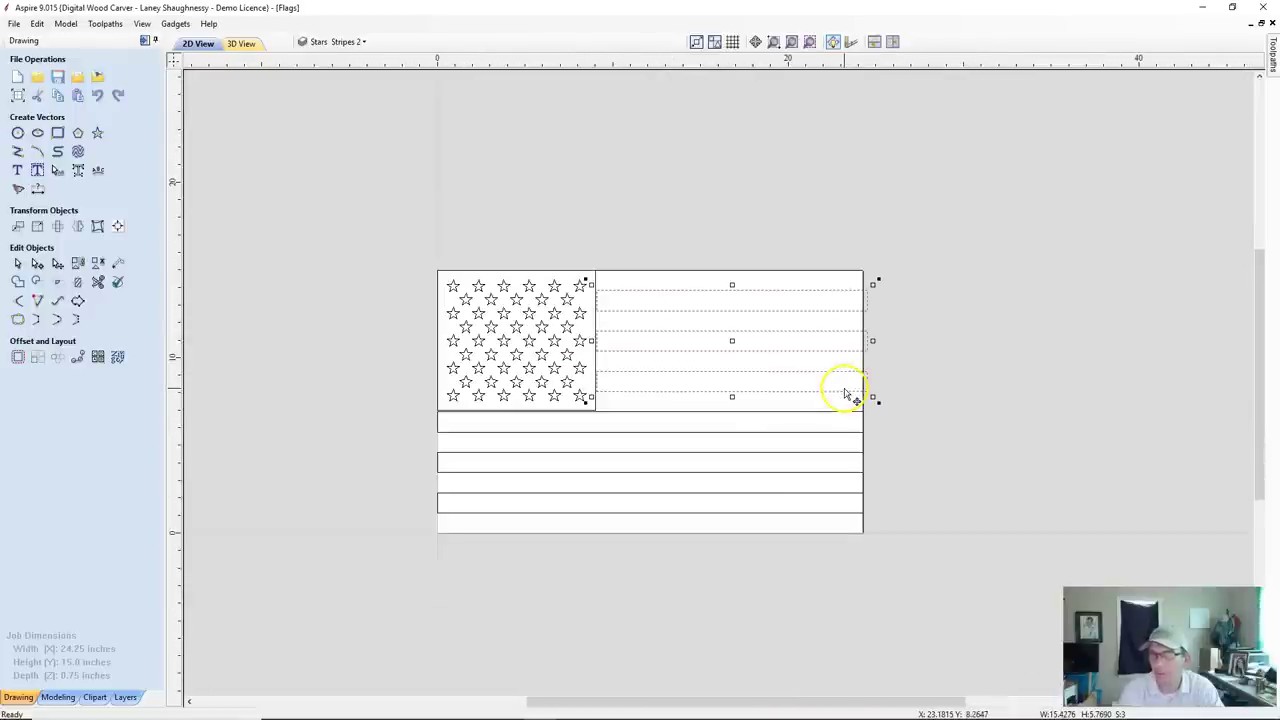
{"action": "left_click_drag", "start_coordinate": [798, 515], "coordinate": [686, 412]}
{"action": "left_click", "coordinate": [617, 430]}
{"action": "scroll", "coordinate": [420, 478], "scroll_direction": "up", "scroll_amount": 1}
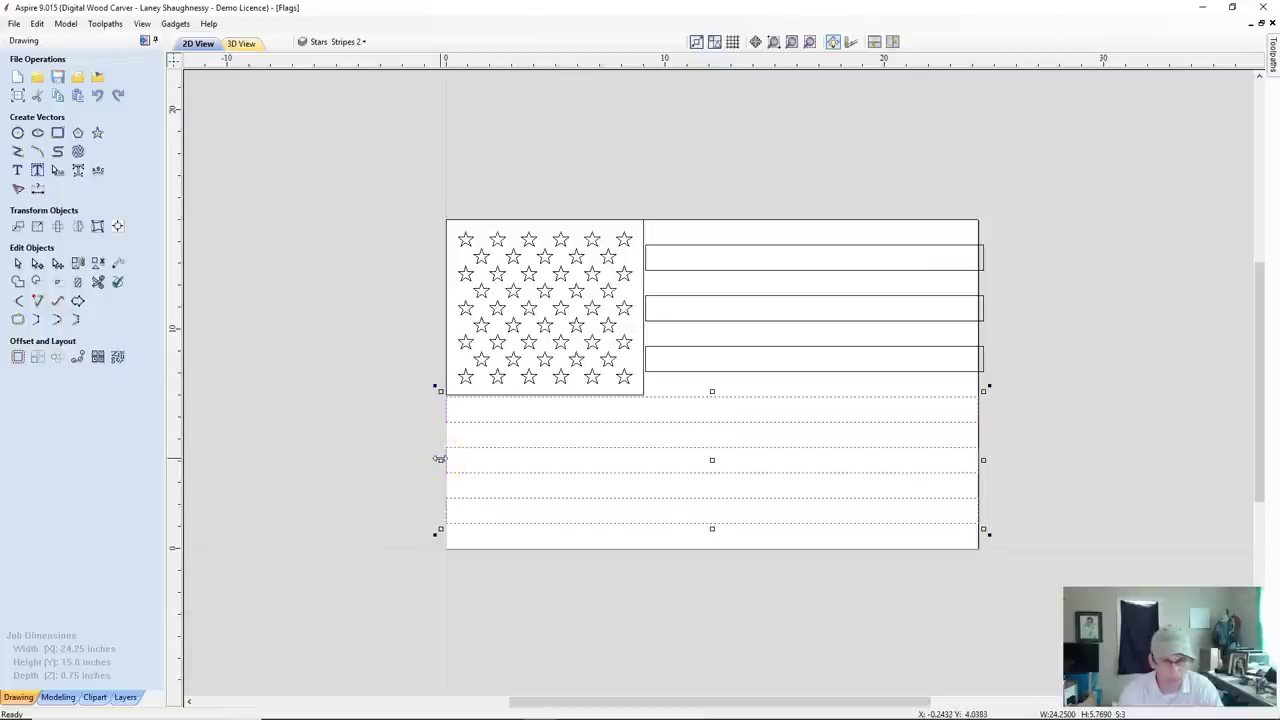
{"action": "left_click_drag", "start_coordinate": [440, 458], "coordinate": [438, 458]}
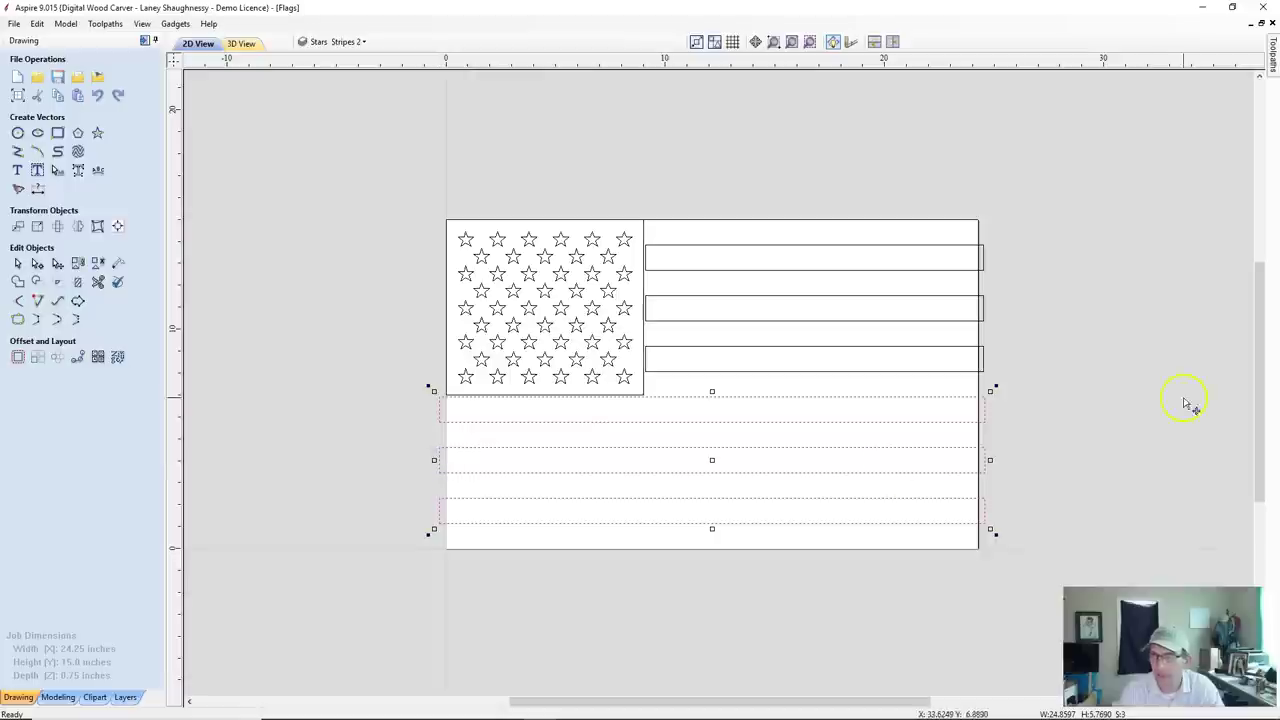
{"action": "left_click", "coordinate": [335, 332]}
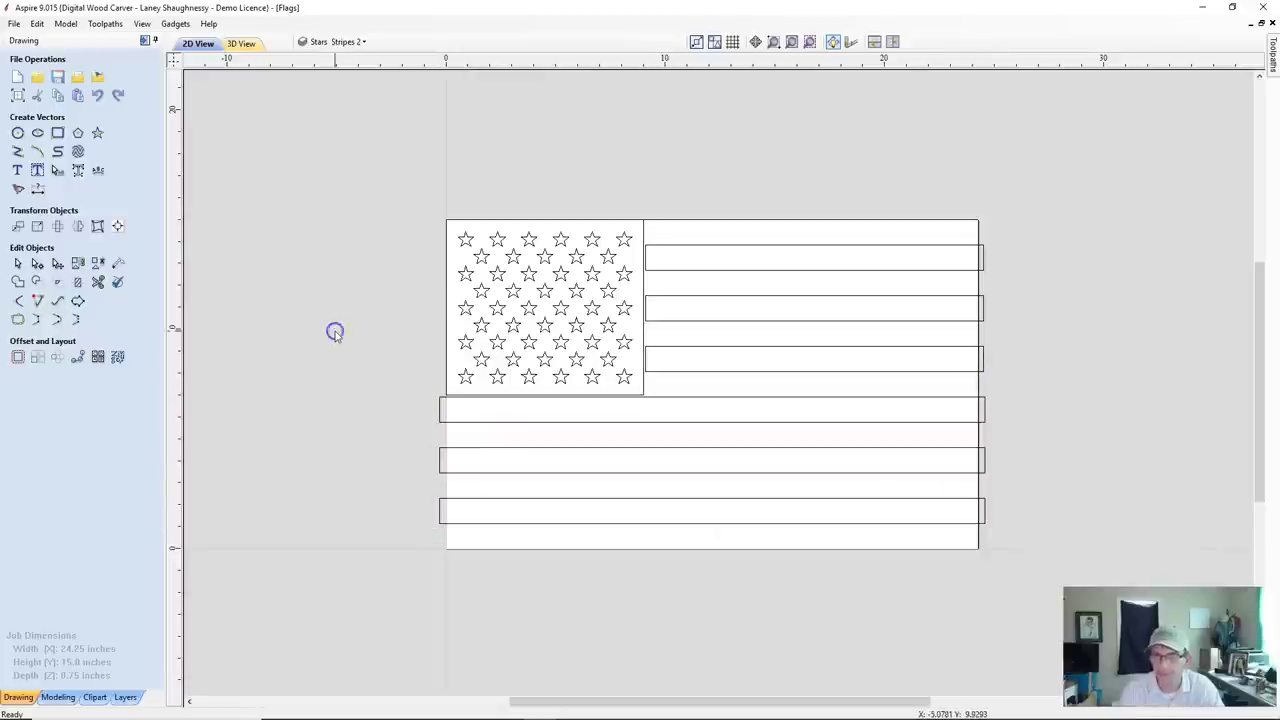
{"action": "scroll", "coordinate": [335, 336], "scroll_direction": "down", "scroll_amount": 1}
{"action": "scroll", "coordinate": [797, 563], "scroll_direction": "up", "scroll_amount": 2}
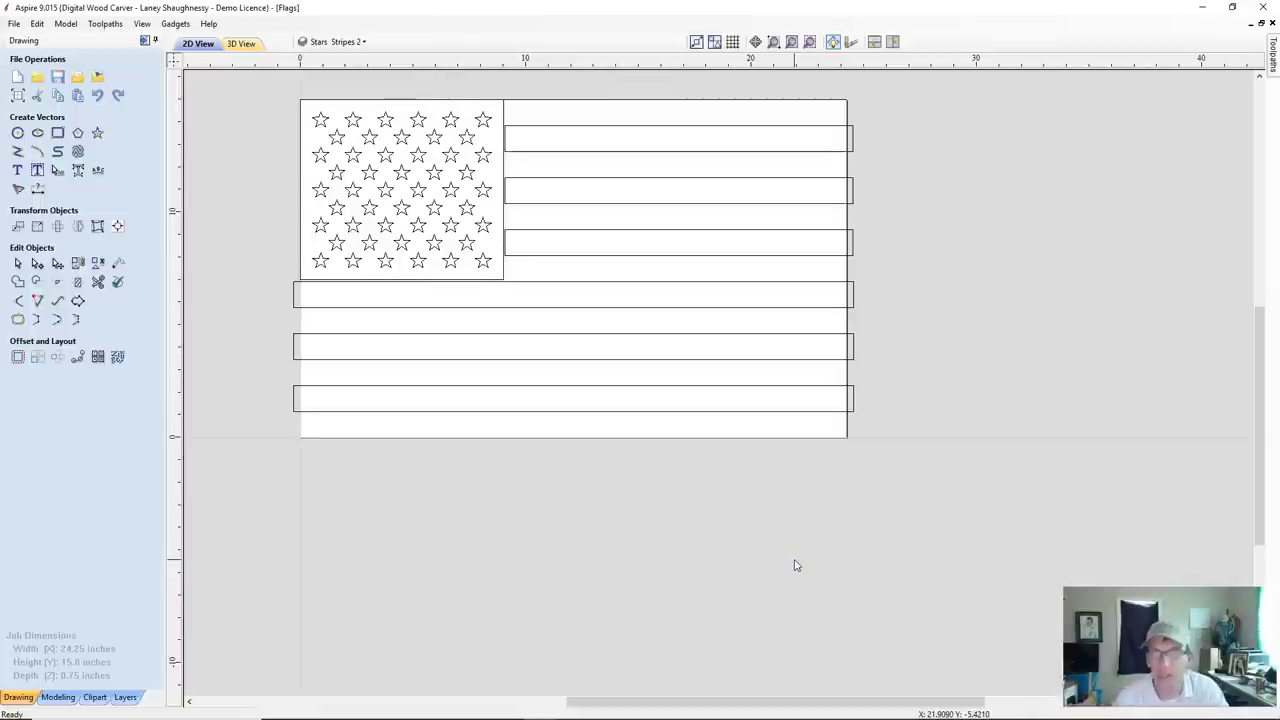
{"action": "left_click", "coordinate": [626, 509]}
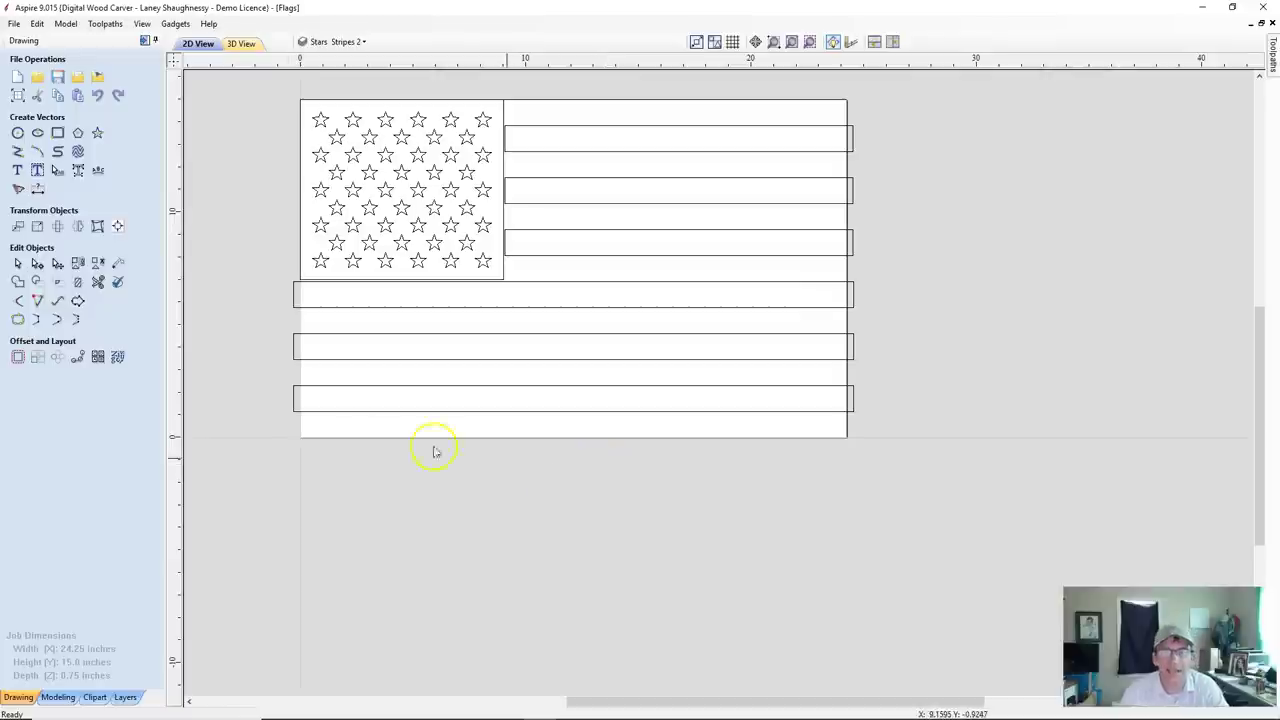
Make the six stripes a flat-profile Component 2 with 0.125-inch base height, set to Subtract.
{"action": "left_click", "coordinate": [52, 697]}
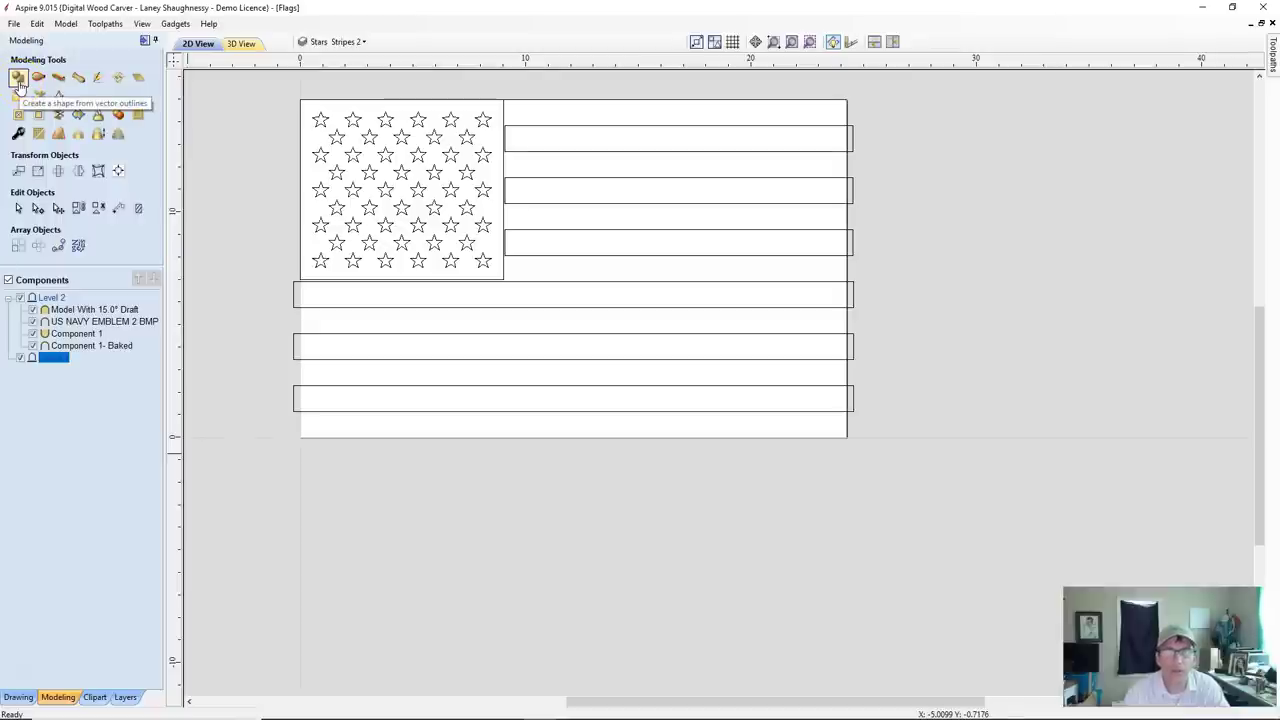
{"action": "left_click_drag", "start_coordinate": [768, 433], "coordinate": [619, 111]}
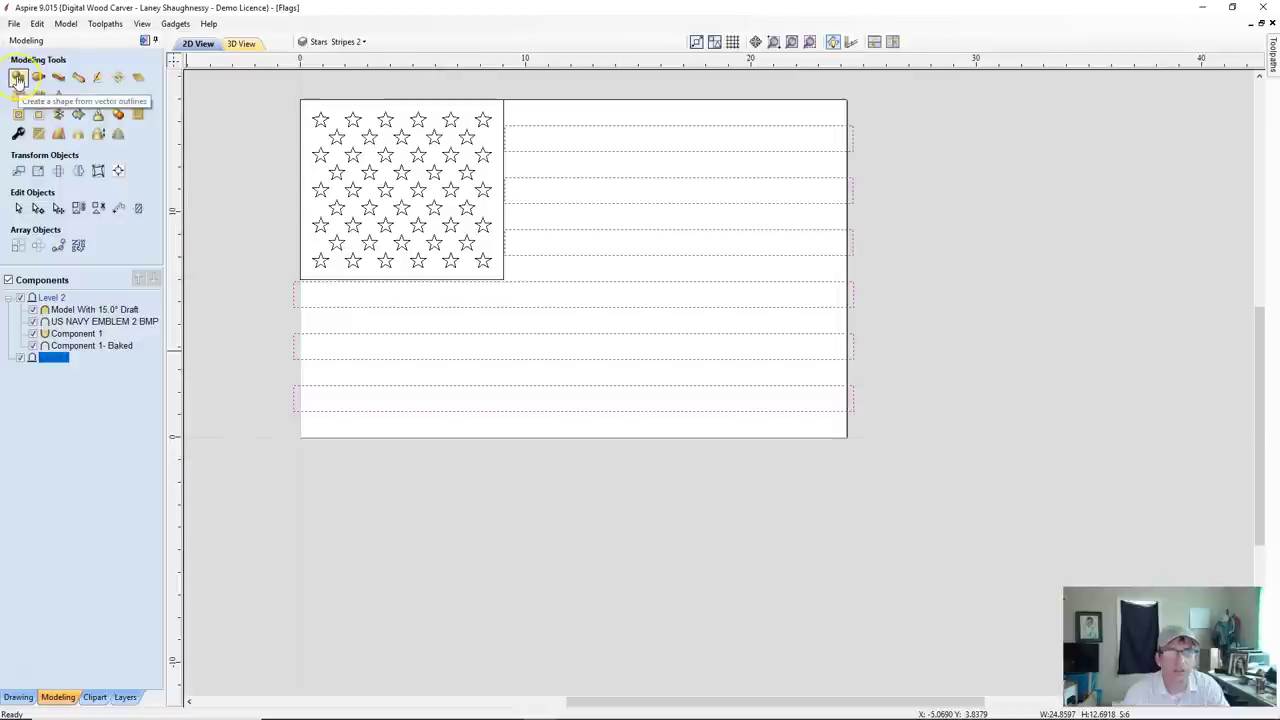
{"action": "left_click", "coordinate": [17, 78]}
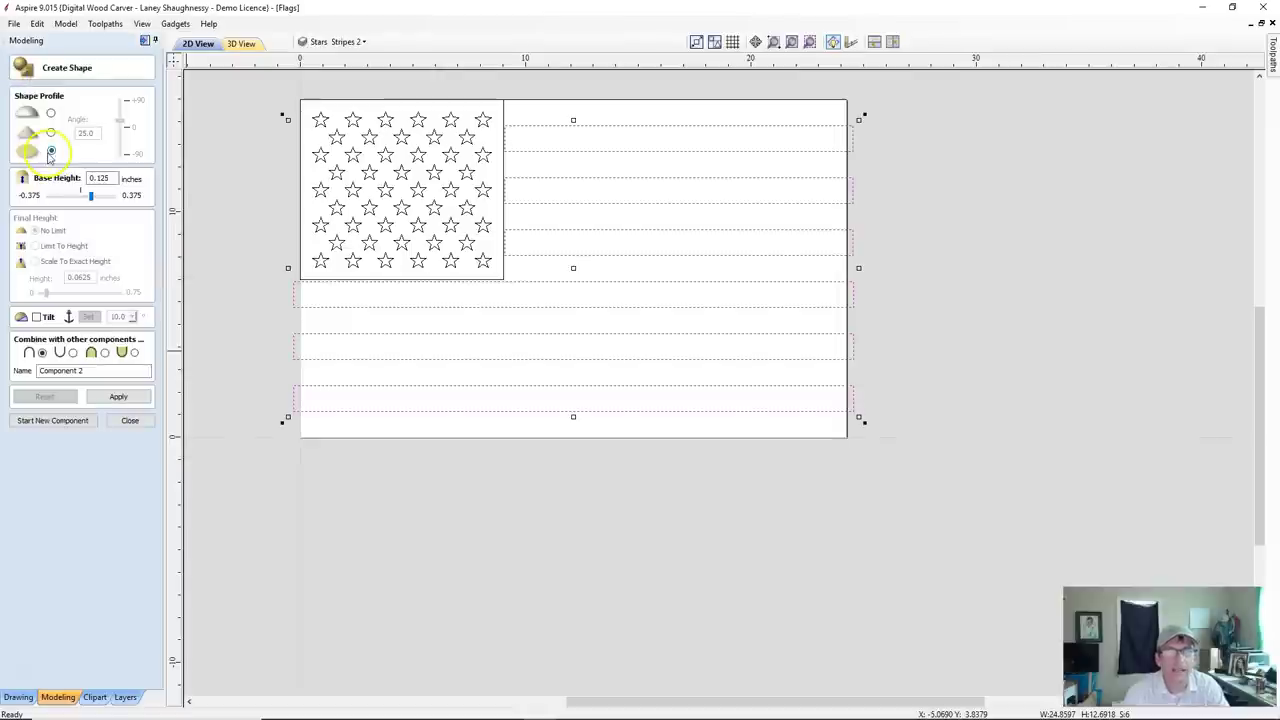
{"action": "double_click", "coordinate": [99, 177]}
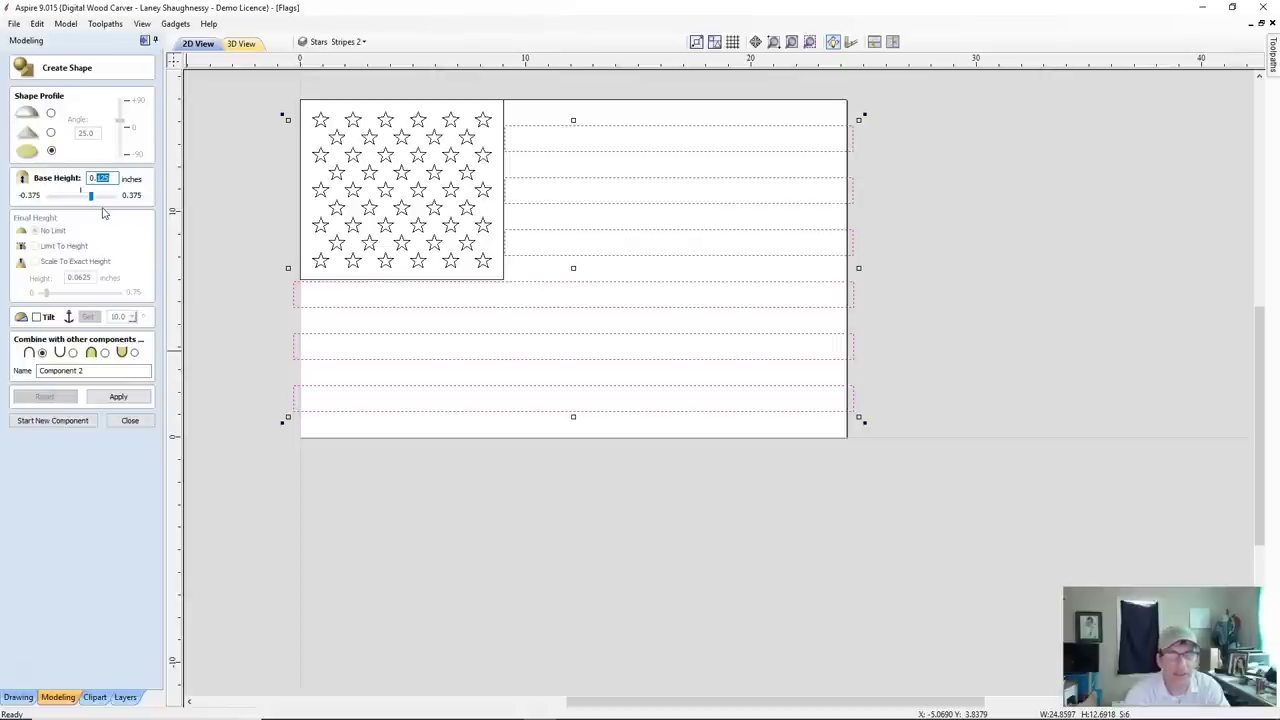
{"action": "left_click", "coordinate": [73, 353]}
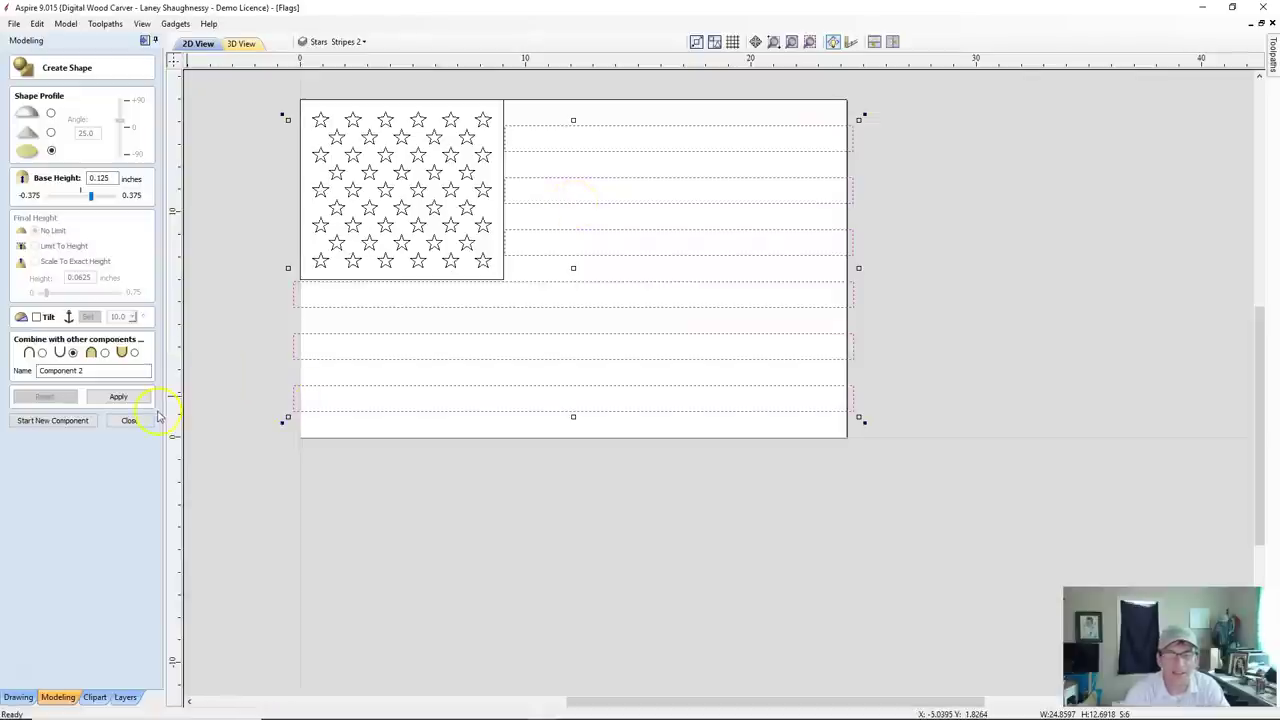
{"action": "left_click", "coordinate": [117, 397]}
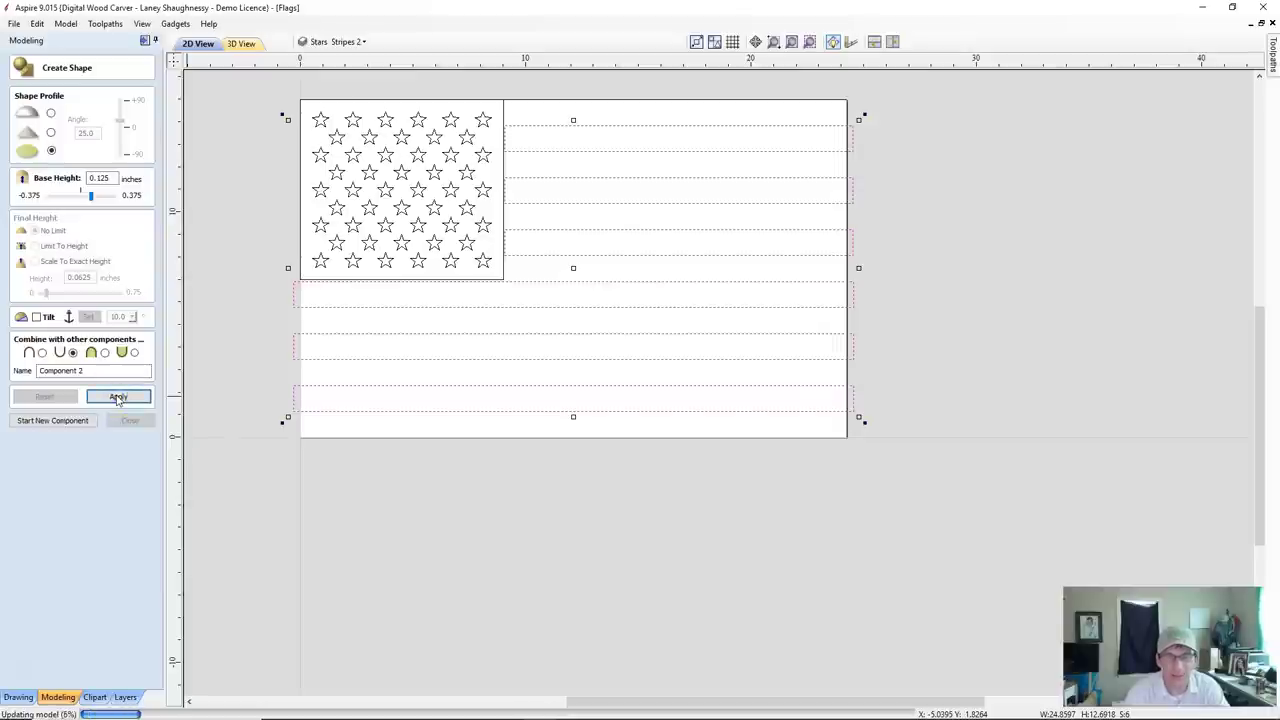
{"action": "left_click", "coordinate": [127, 421]}
{"action": "left_click", "coordinate": [129, 421]}
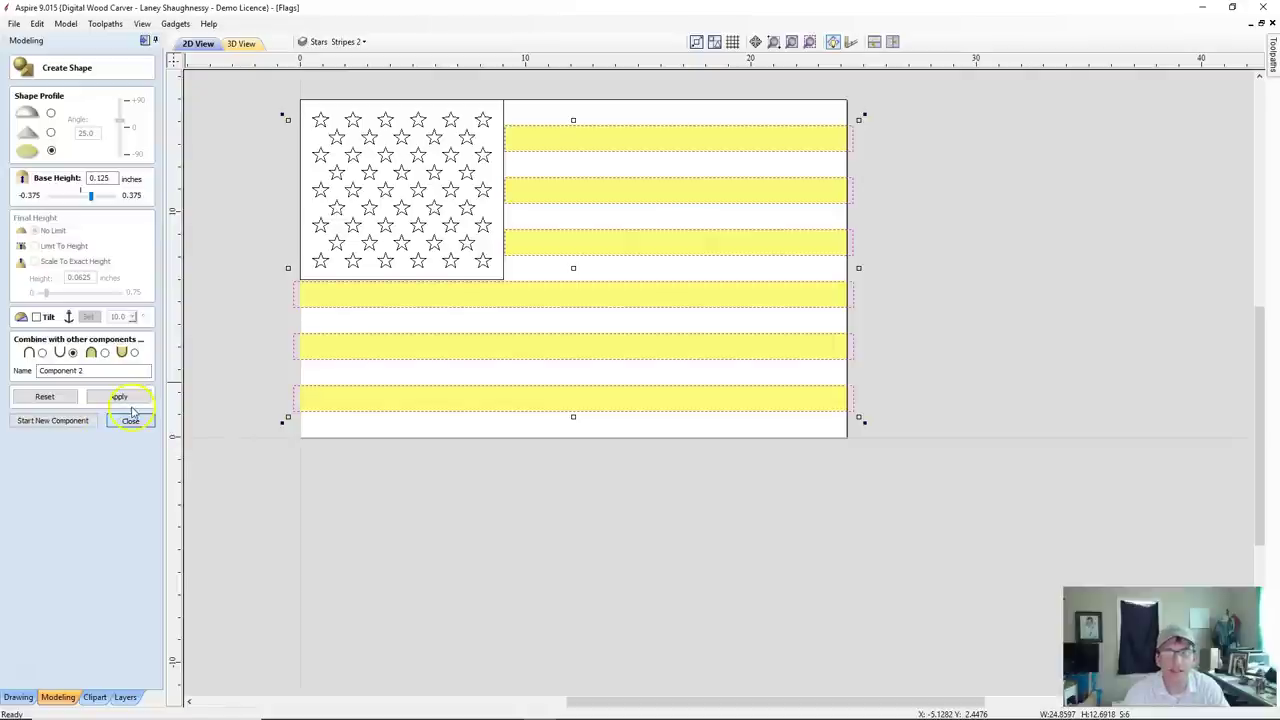
{"action": "left_click", "coordinate": [130, 419]}
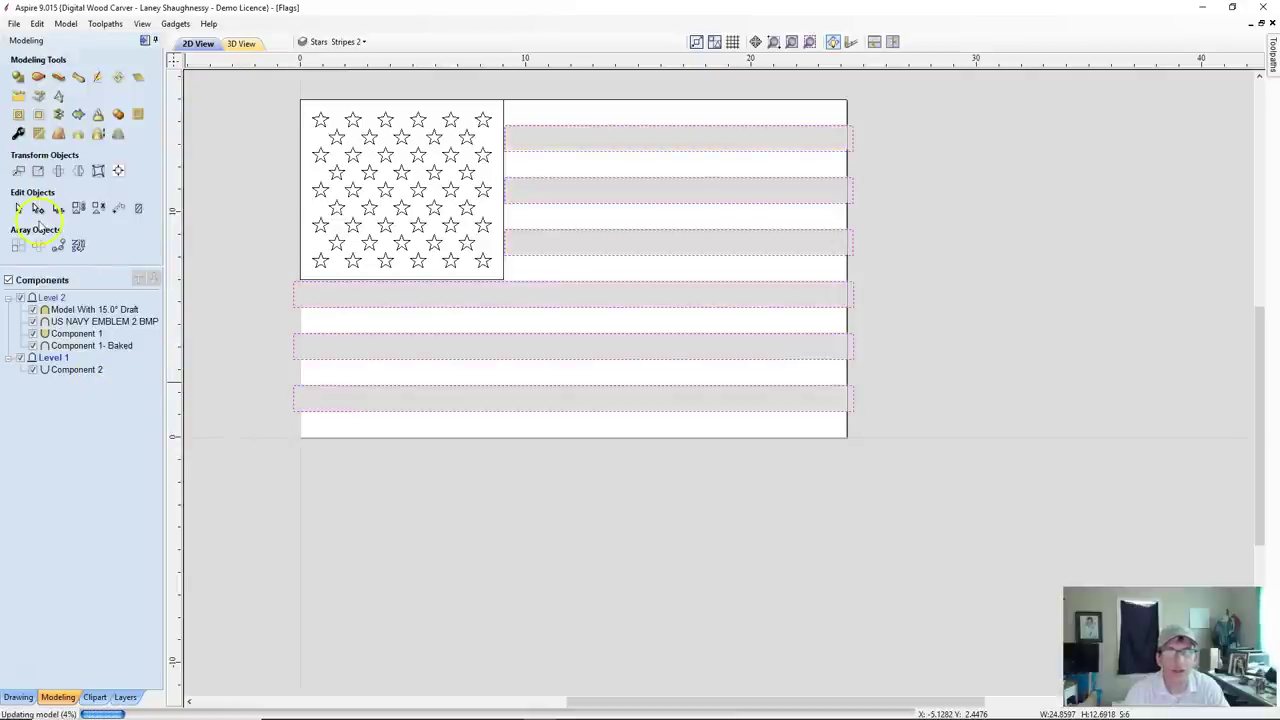
{"action": "left_click", "coordinate": [18, 697]}
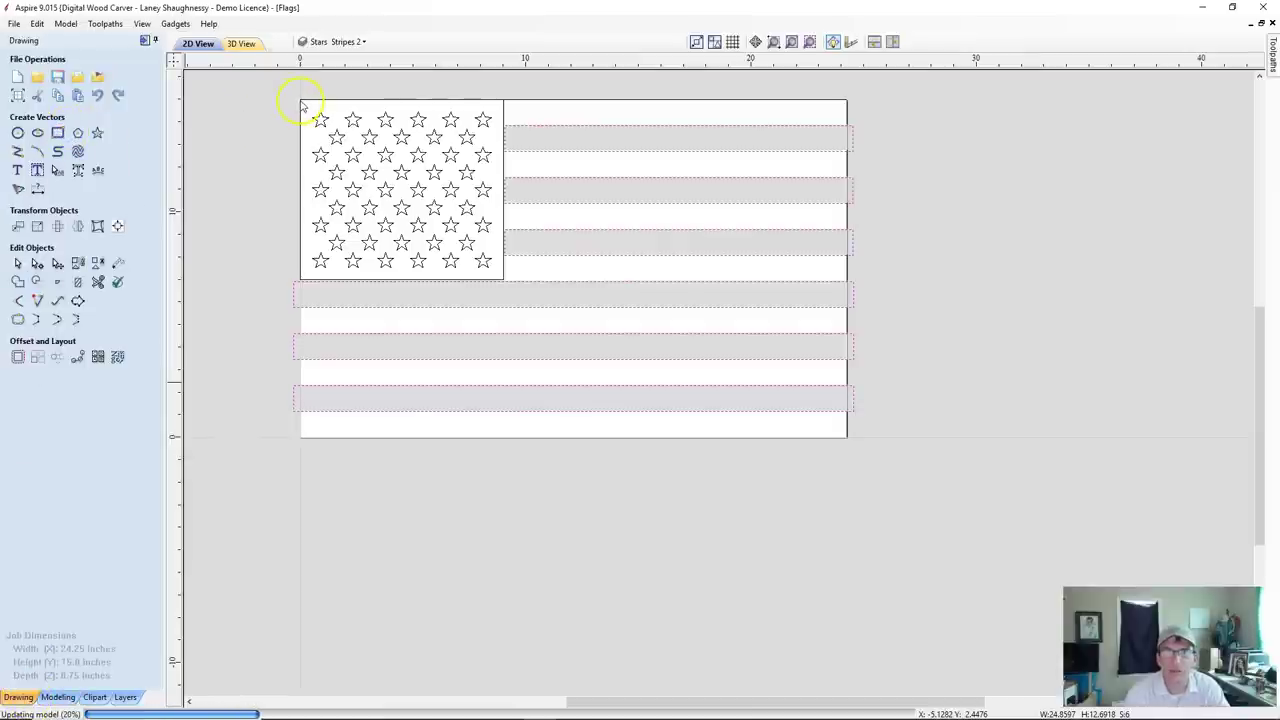
Draw a 24.25 × 15 inch rectangle at 0,0 covering the whole flag.
{"action": "left_click", "coordinate": [57, 132]}
{"action": "left_click_drag", "start_coordinate": [727, 375], "coordinate": [851, 439]}
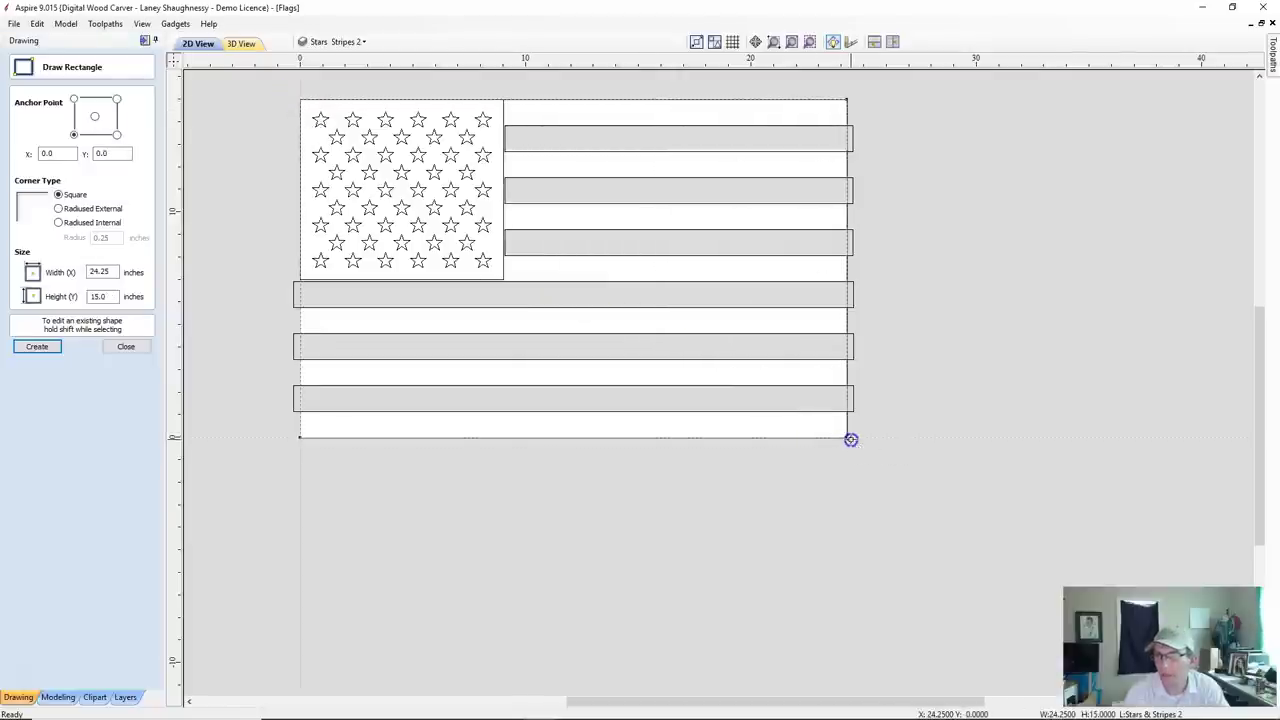
{"action": "left_click", "coordinate": [334, 389]}
{"action": "left_click", "coordinate": [904, 483]}
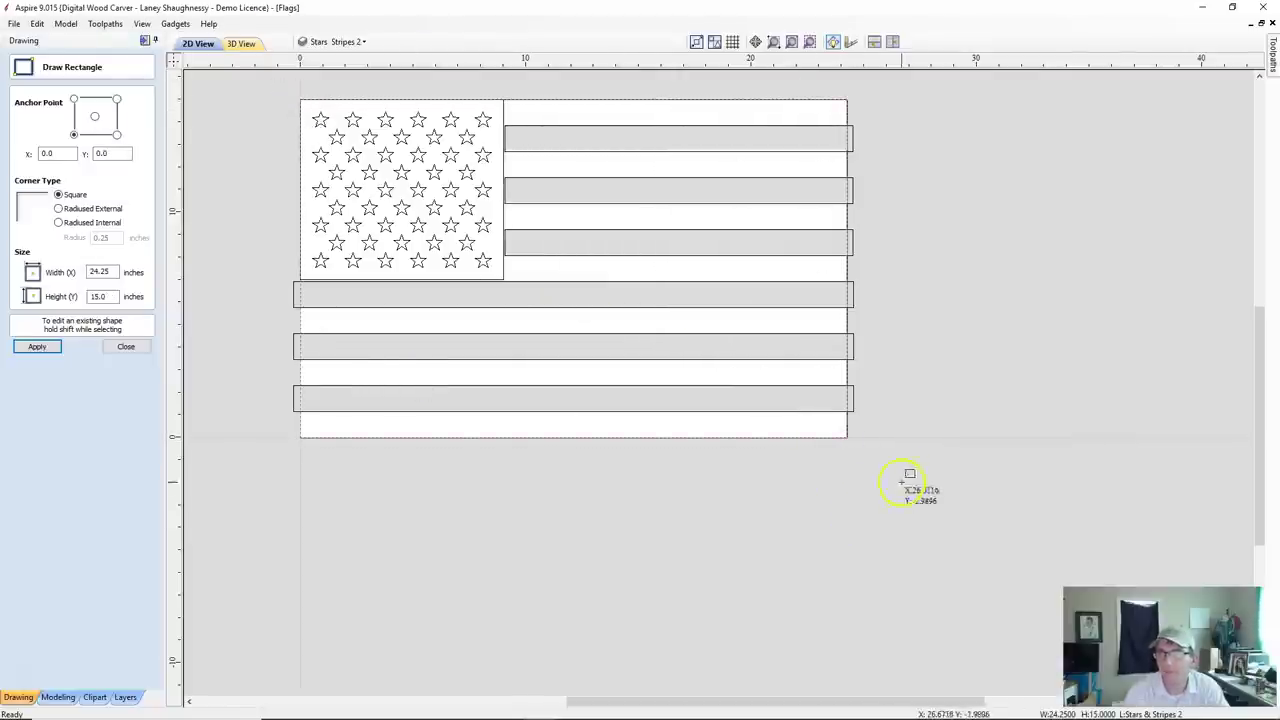
{"action": "left_click", "coordinate": [126, 346]}
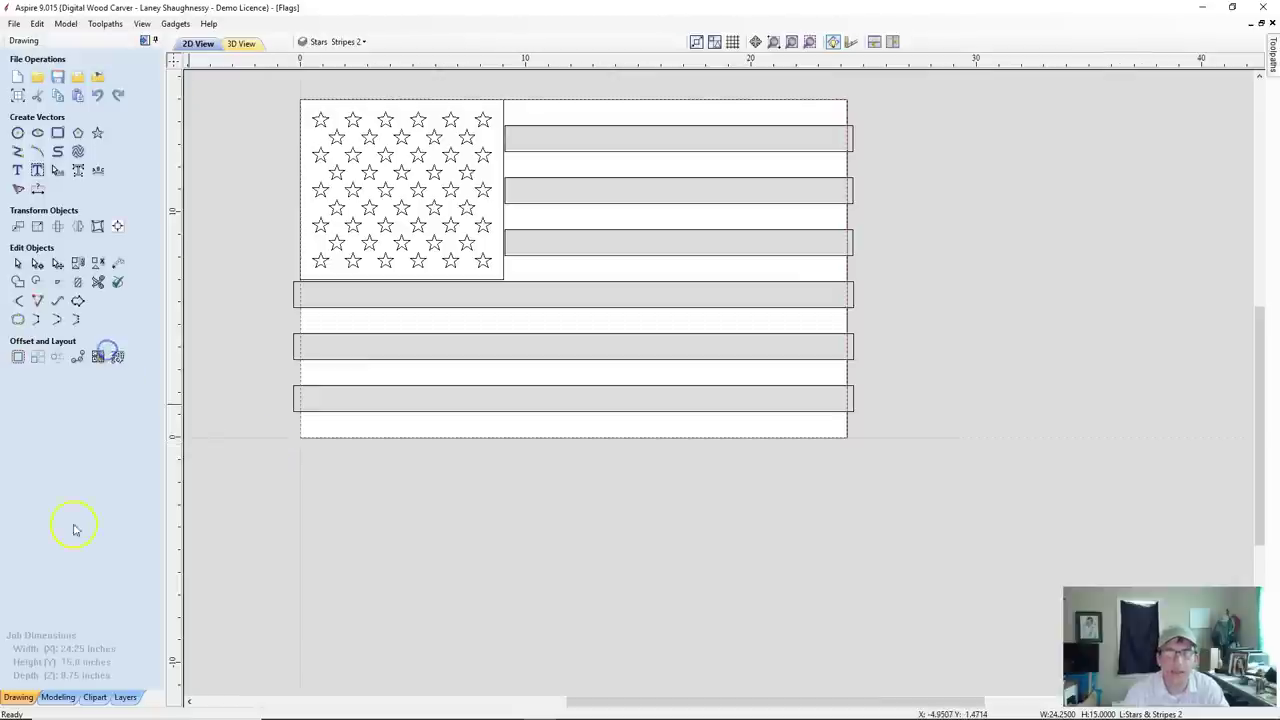
Turn the rectangle into a flat 0.25-inch base-height component named Flag Base.
{"action": "left_click", "coordinate": [58, 699]}
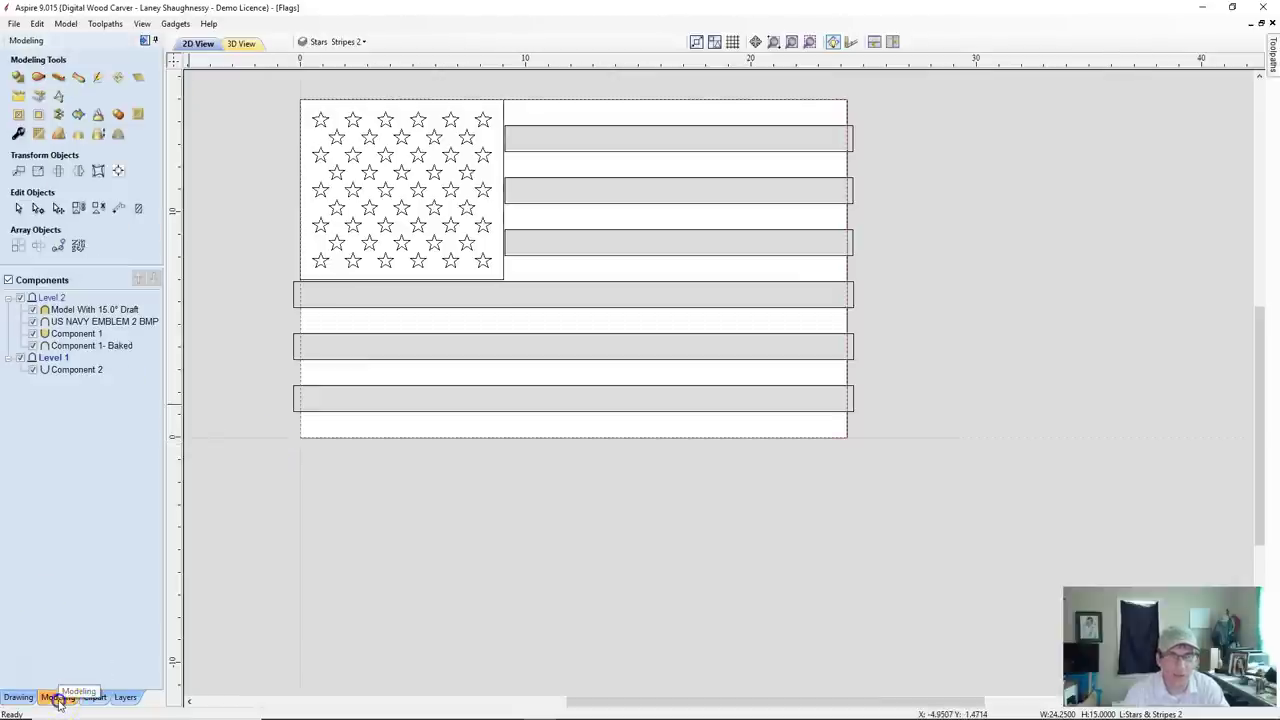
{"action": "left_click", "coordinate": [19, 78]}
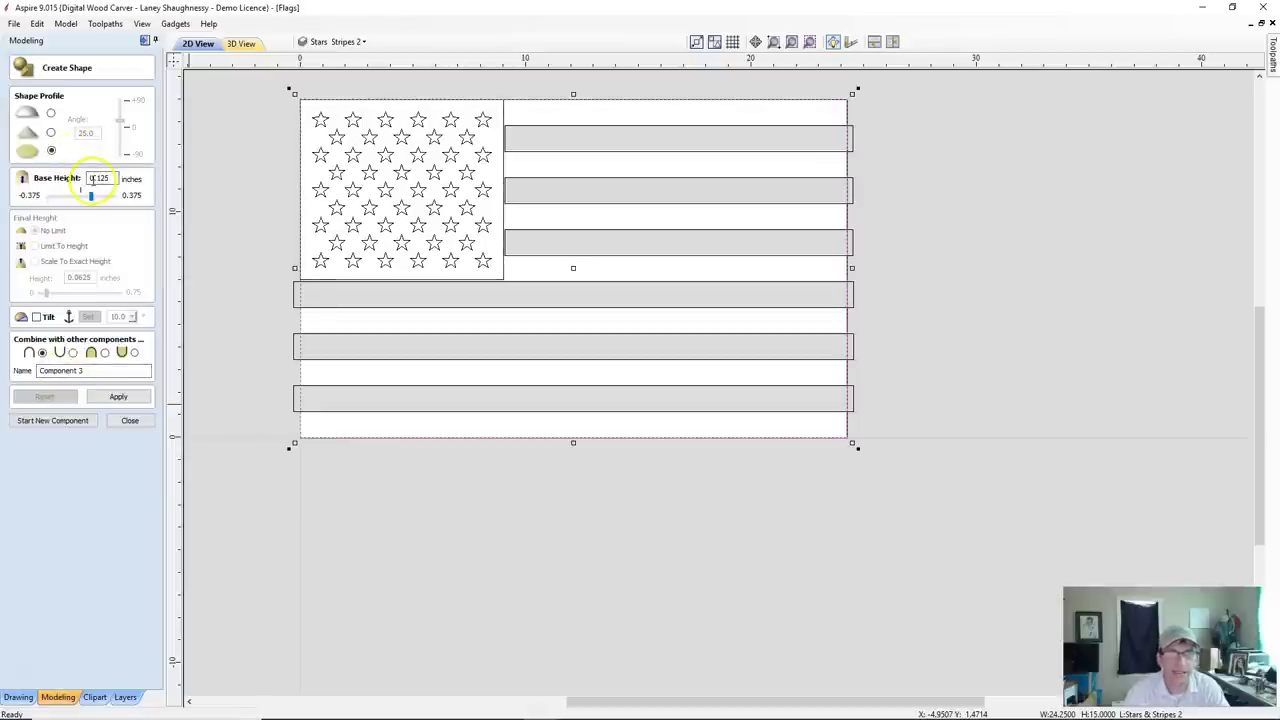
{"action": "type", "text": "0.2"}
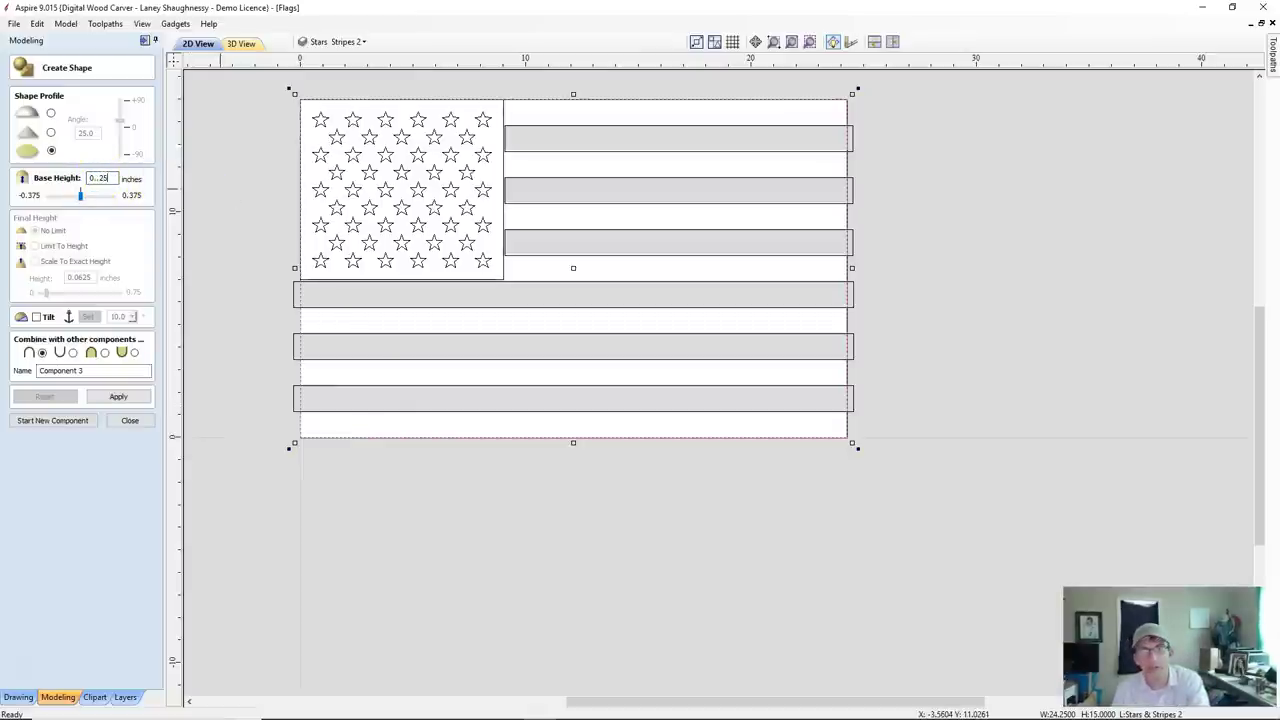
{"action": "key", "text": "BackSpace"}
{"action": "type", "text": "25"}
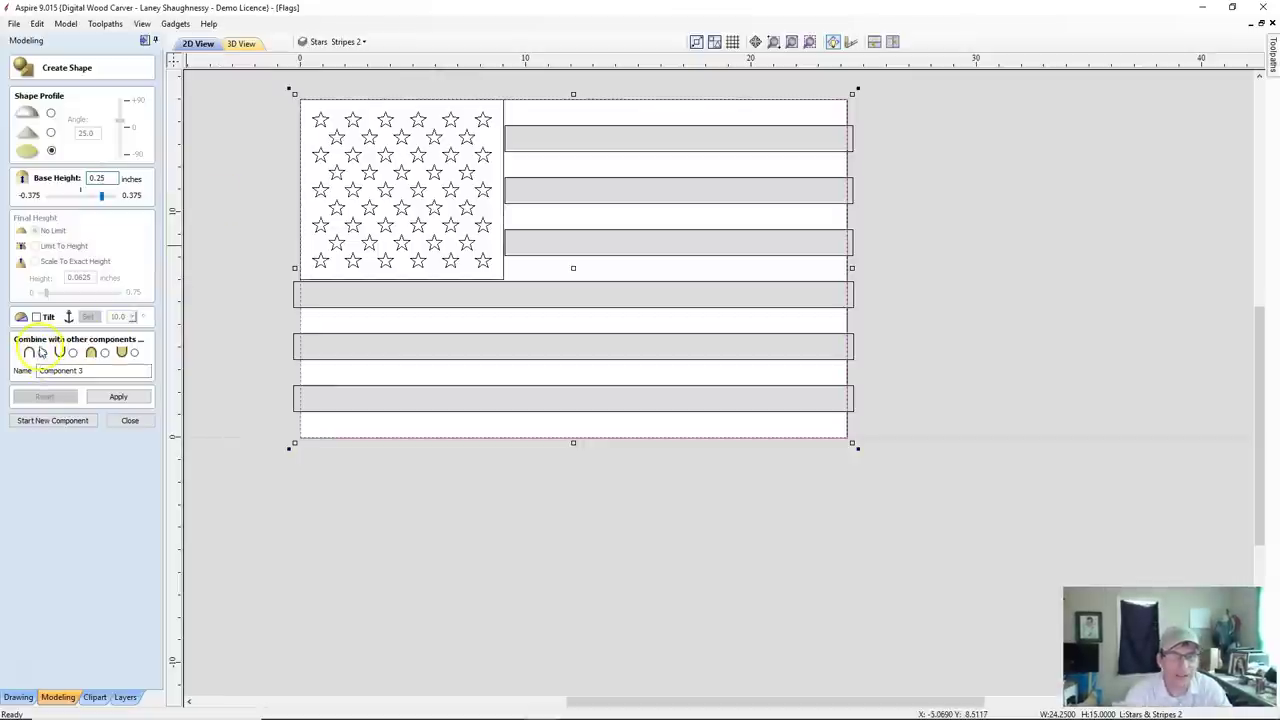
{"action": "left_click", "coordinate": [84, 371]}
{"action": "double_click", "coordinate": [90, 372]}
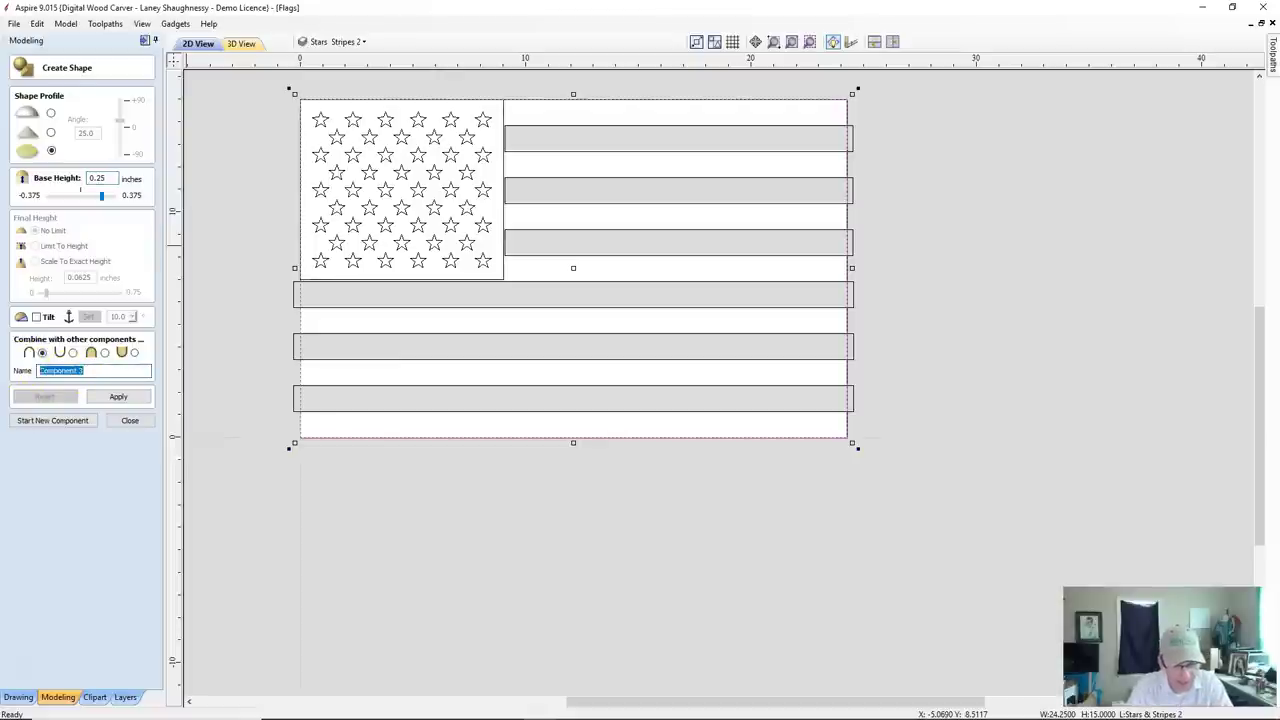
{"action": "type", "text": "Flag Base"}
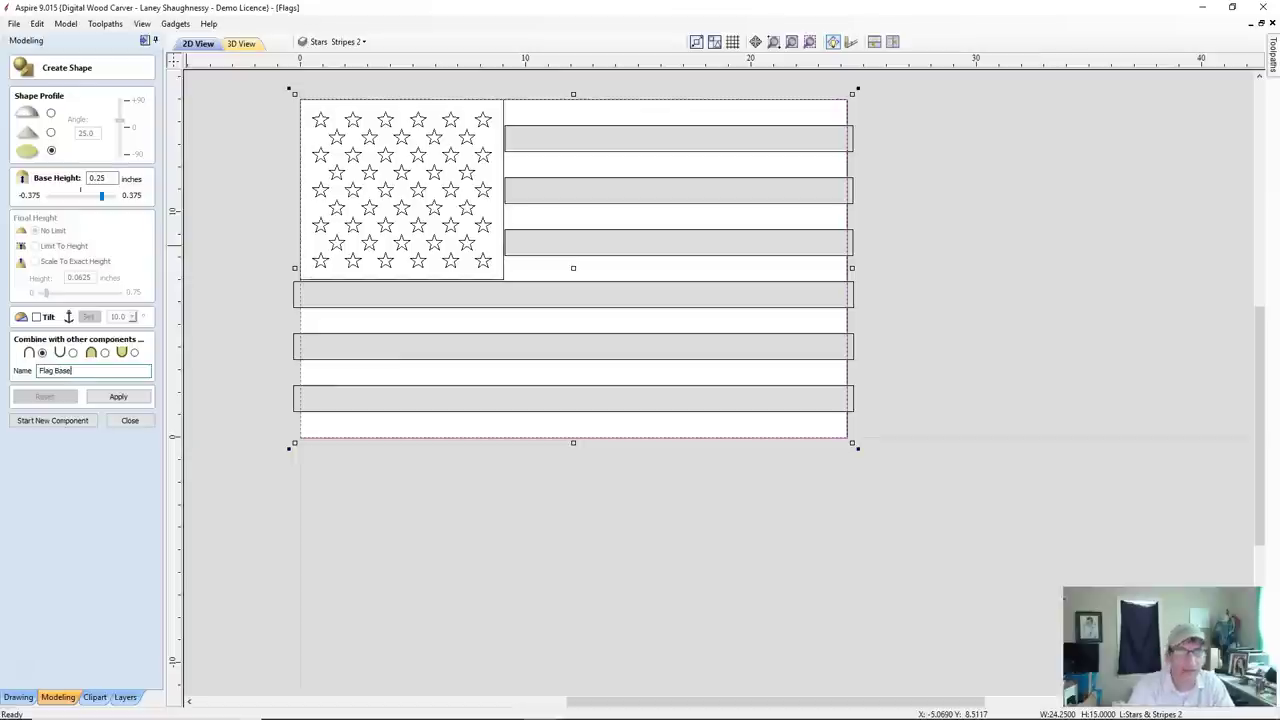
{"action": "left_click", "coordinate": [120, 397]}
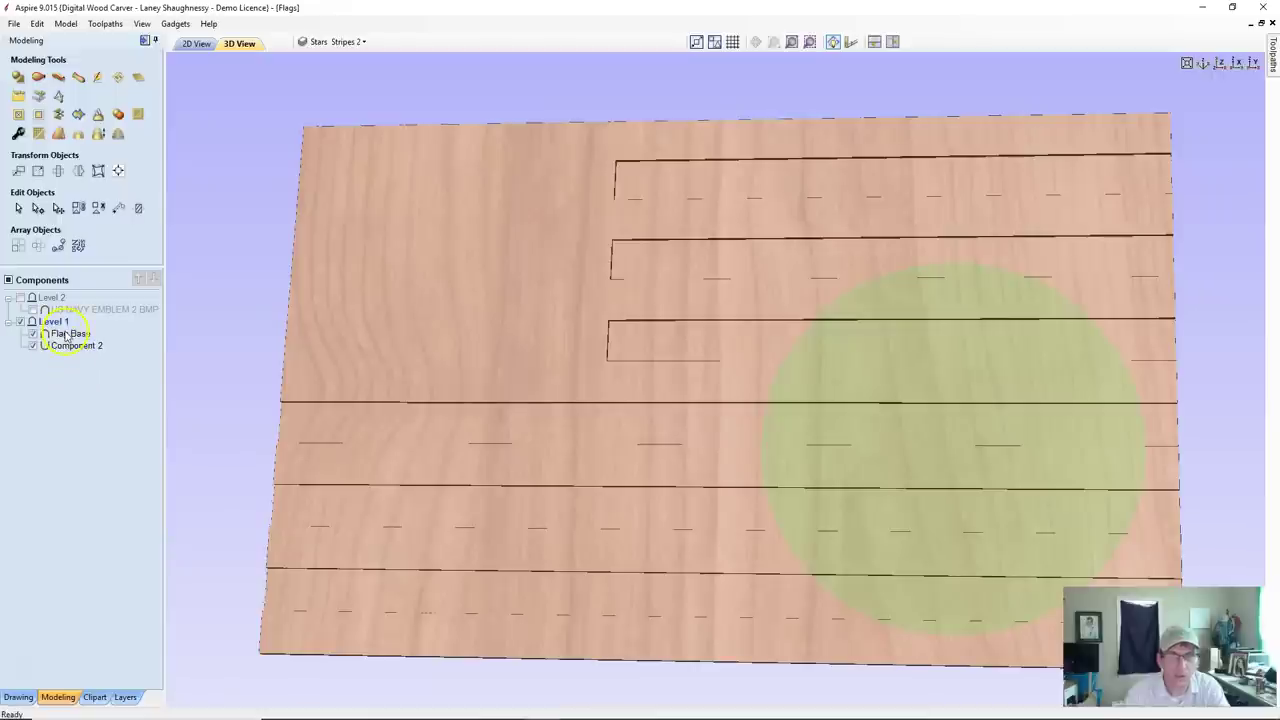
Orbit the 3D view to check the recessed stripe grooves, then select the stars in 2D.
{"action": "left_click_drag", "start_coordinate": [397, 603], "coordinate": [780, 437]}
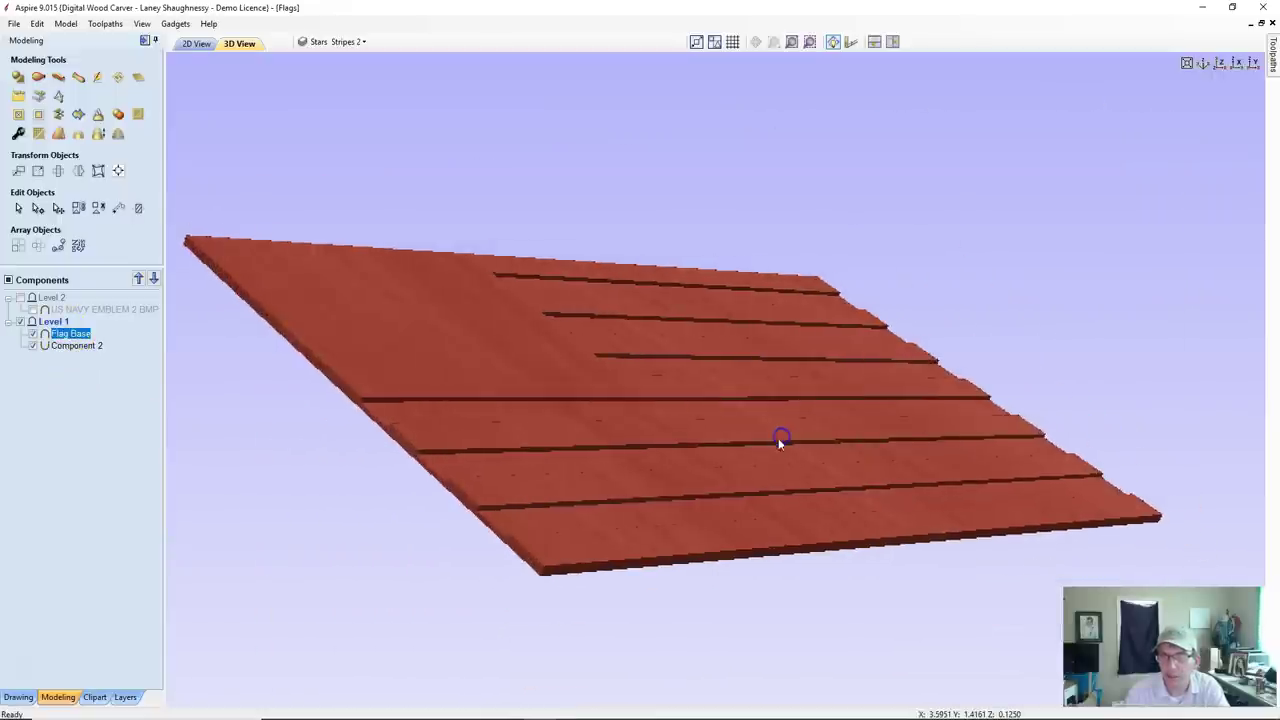
{"action": "left_click_drag", "start_coordinate": [580, 526], "coordinate": [140, 524]}
{"action": "scroll", "coordinate": [537, 530], "scroll_direction": "down", "scroll_amount": 3}
{"action": "left_click_drag", "start_coordinate": [866, 331], "coordinate": [492, 372]}
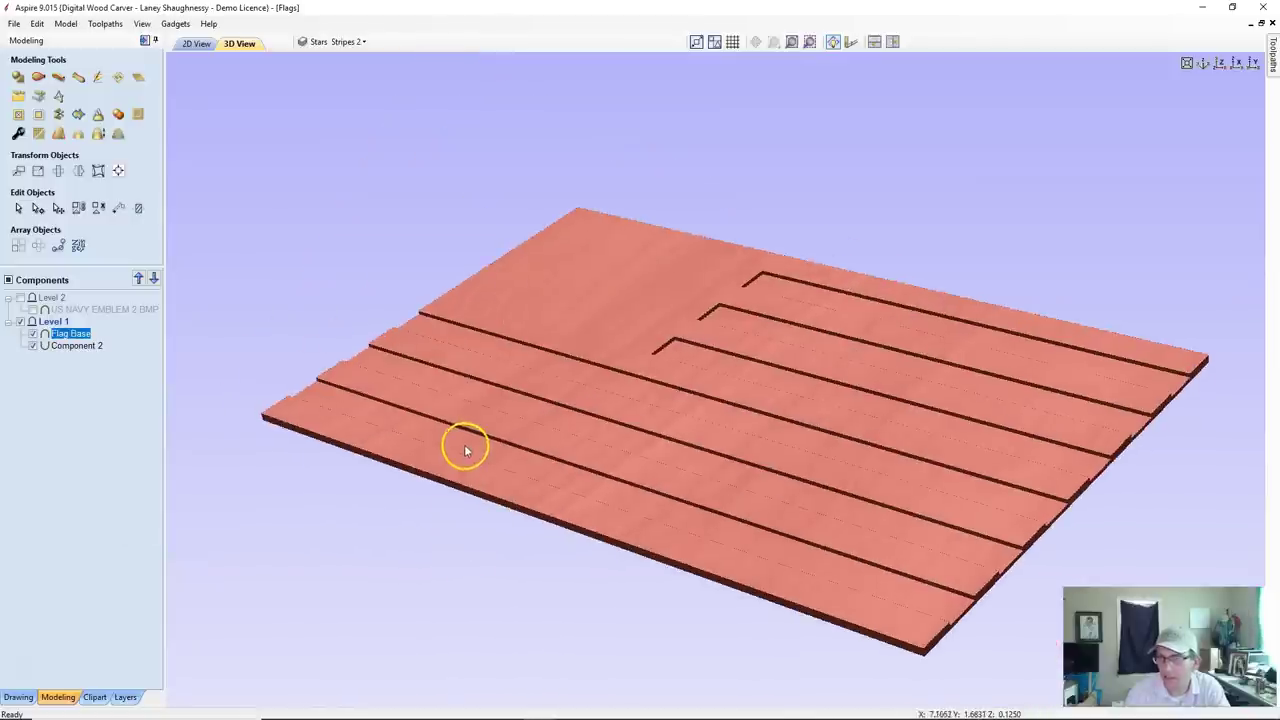
{"action": "mouse_move", "coordinate": [445, 441]}
{"action": "left_mouse_down"}
{"action": "mouse_move", "coordinate": [511, 495]}
{"action": "mouse_move", "coordinate": [711, 523]}
{"action": "left_mouse_up"}
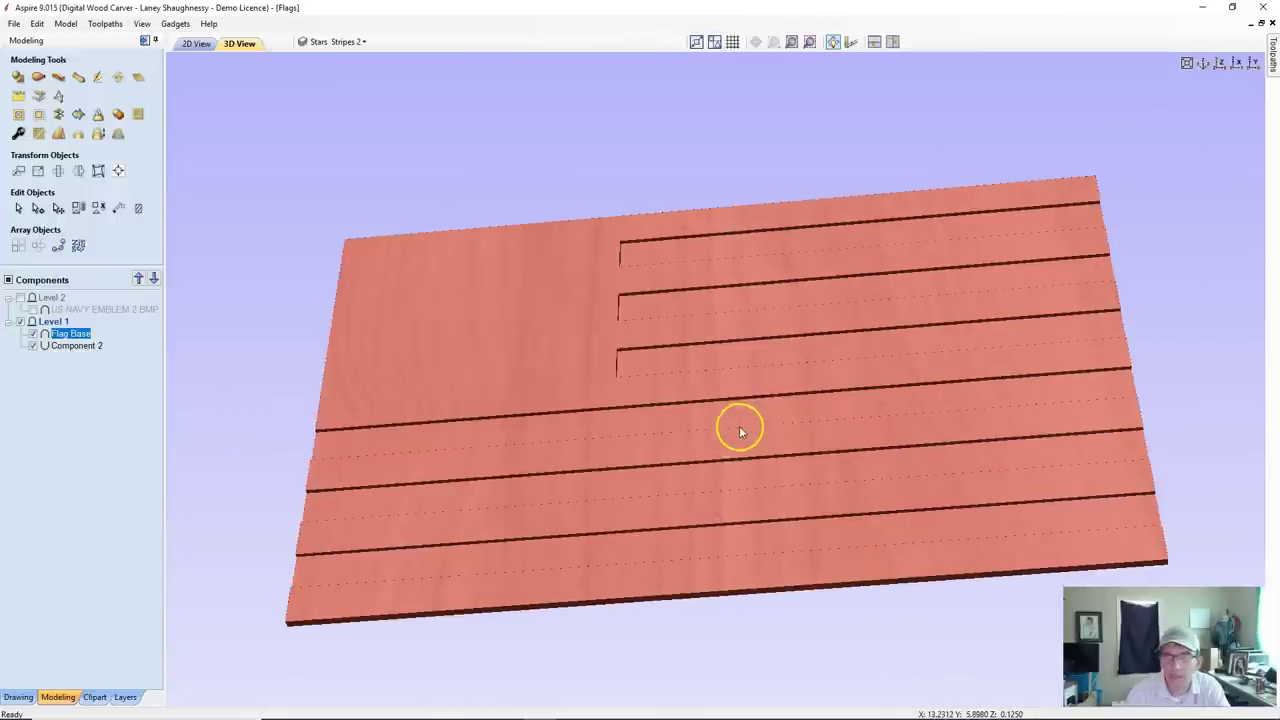
{"action": "scroll", "coordinate": [737, 423], "scroll_direction": "up", "scroll_amount": 2}
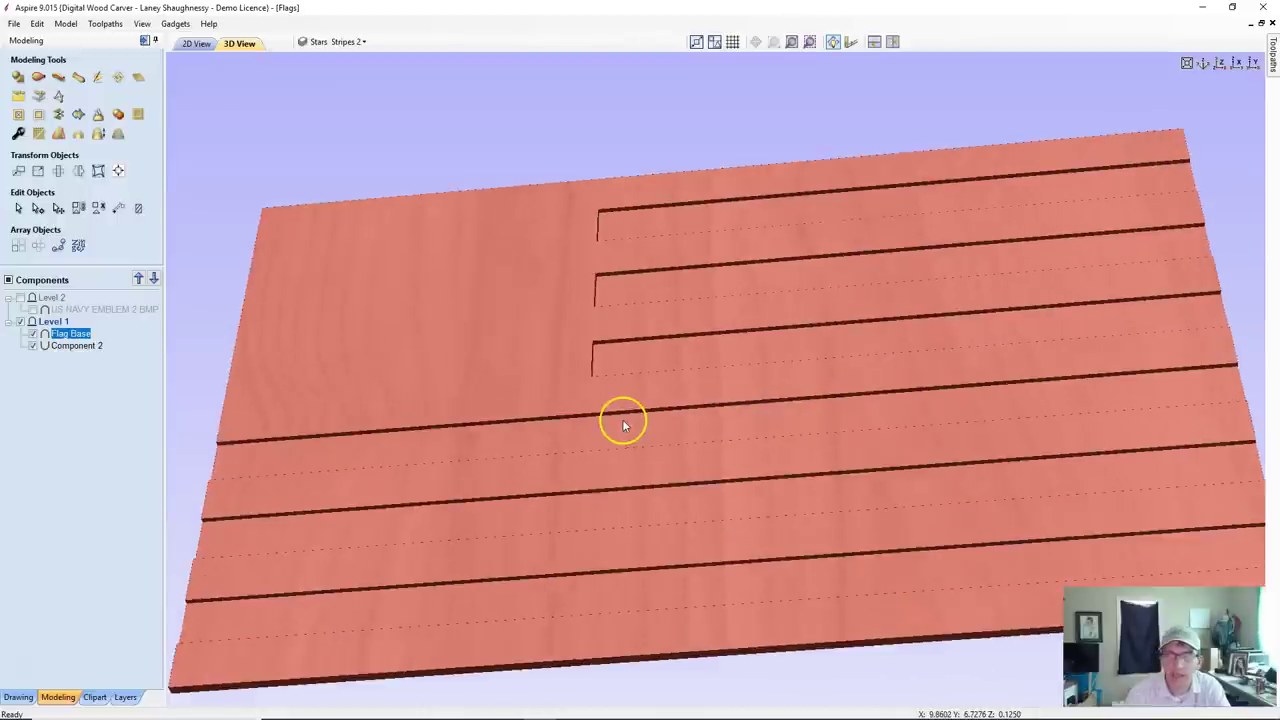
{"action": "left_click", "coordinate": [195, 43]}
{"action": "left_click_drag", "start_coordinate": [298, 99], "coordinate": [497, 277]}
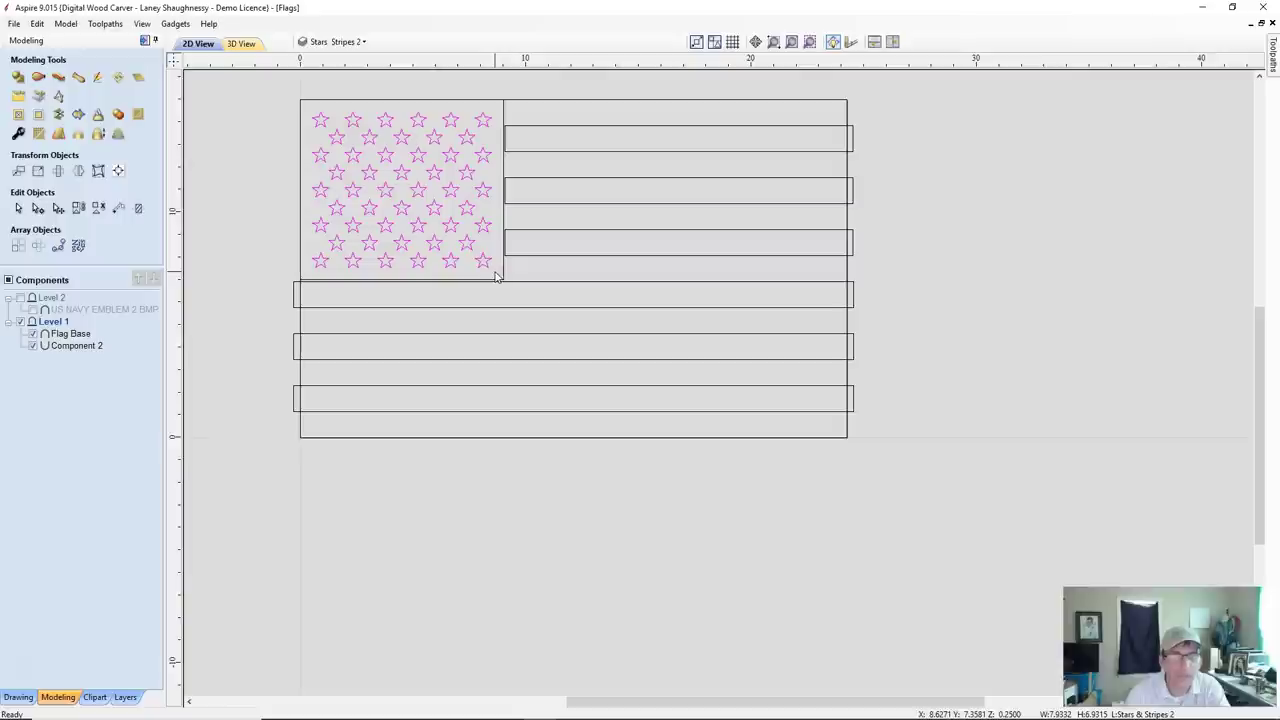
Turn the star outlines into a flat-profile component, 0.125 in base height, named Stars.
{"action": "left_click", "coordinate": [16, 78]}
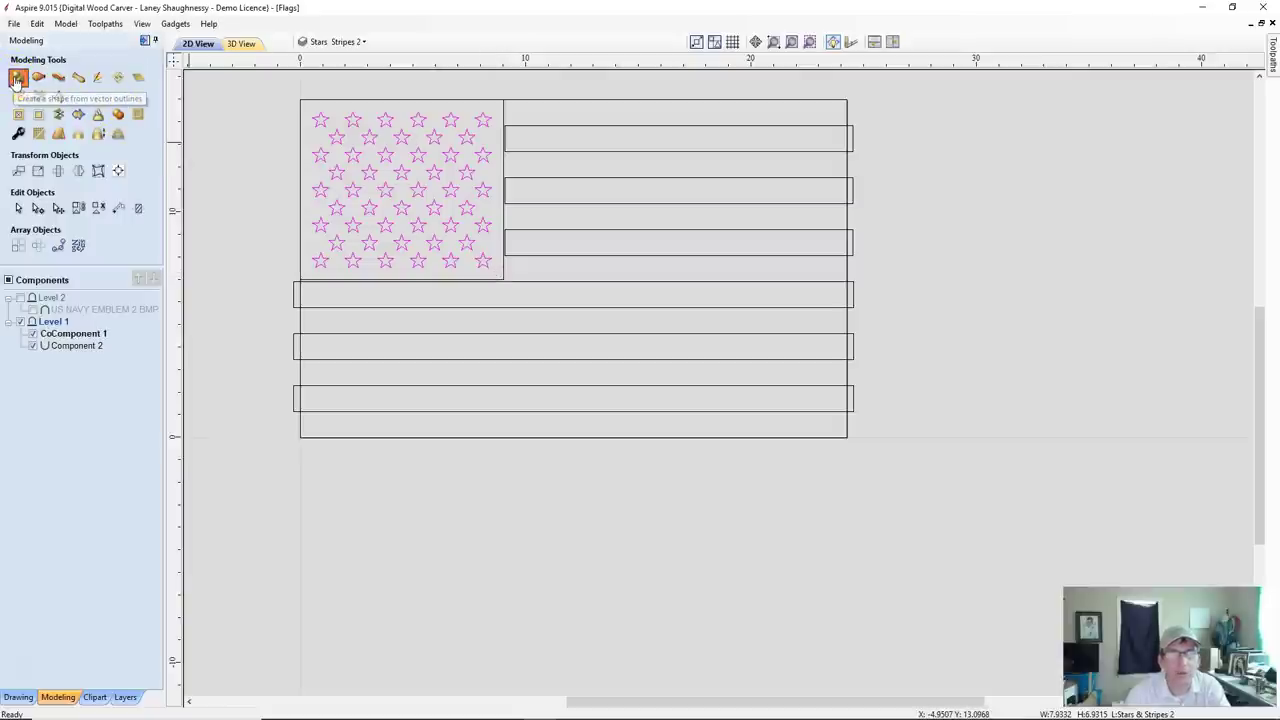
{"action": "left_click", "coordinate": [16, 78]}
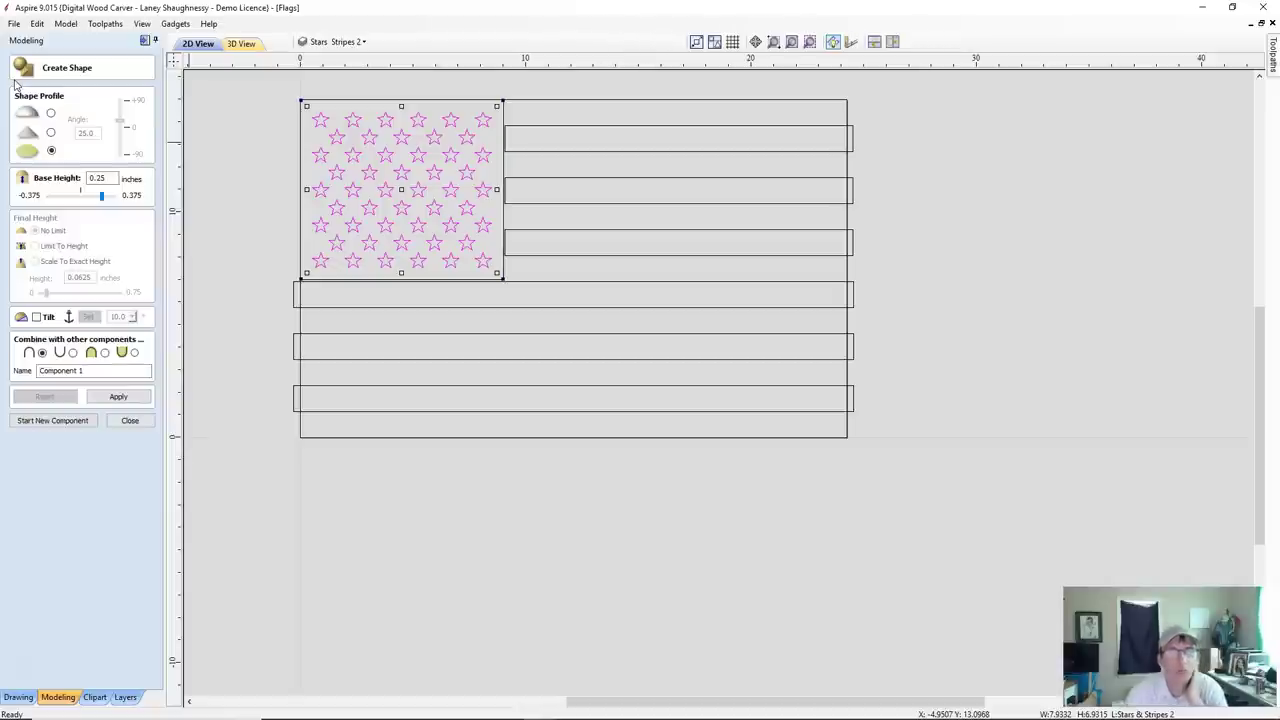
{"action": "left_click", "coordinate": [50, 148]}
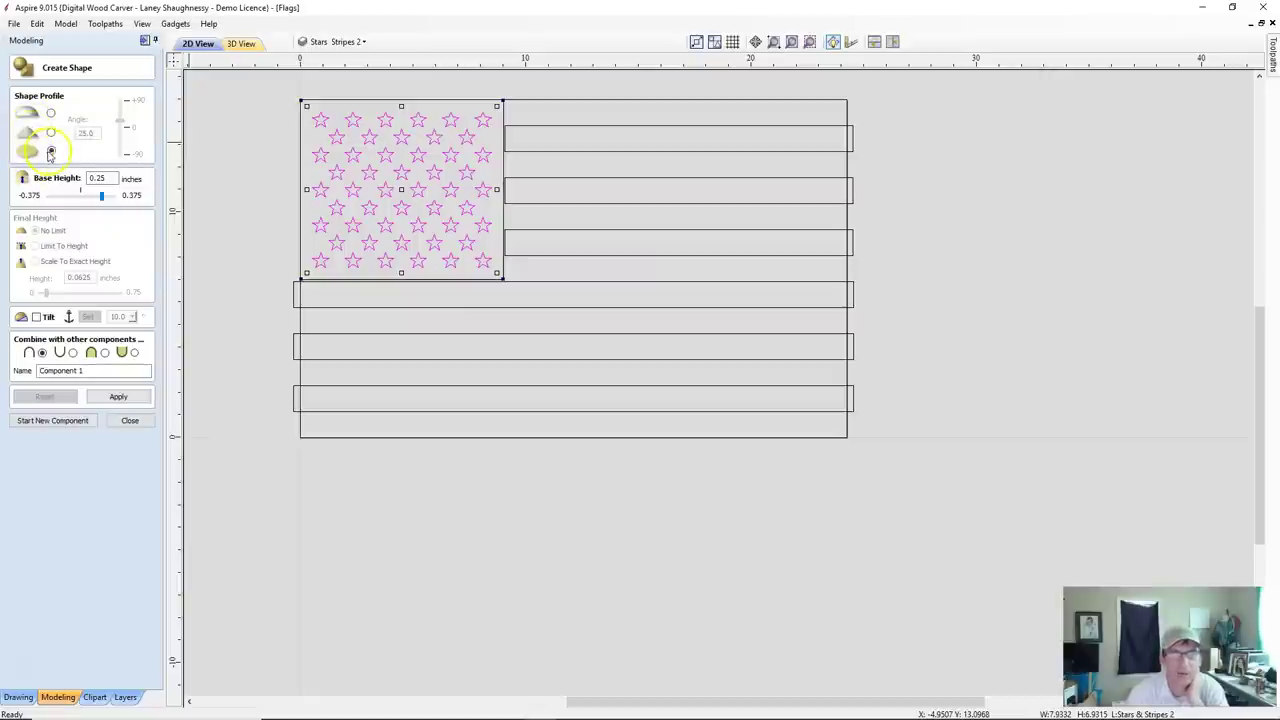
{"action": "double_click", "coordinate": [96, 178]}
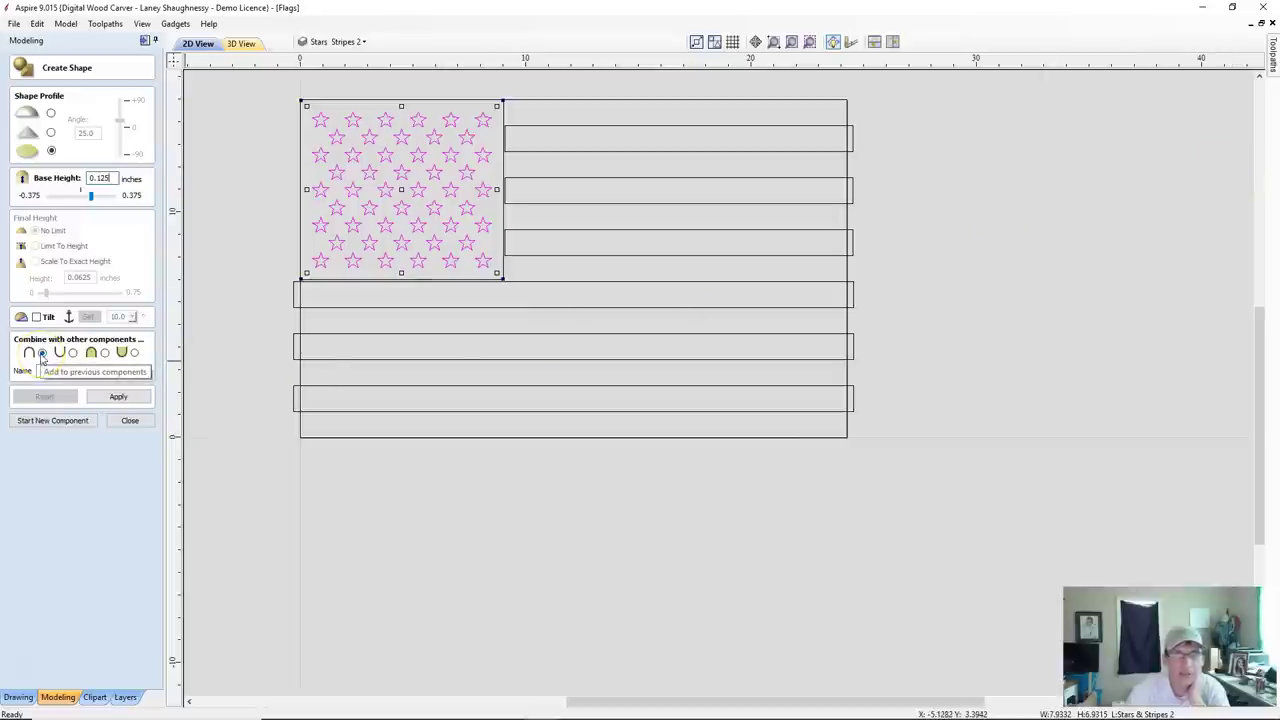
{"action": "left_click_drag", "start_coordinate": [100, 371], "coordinate": [40, 371]}
{"action": "type", "text": "Stars"}
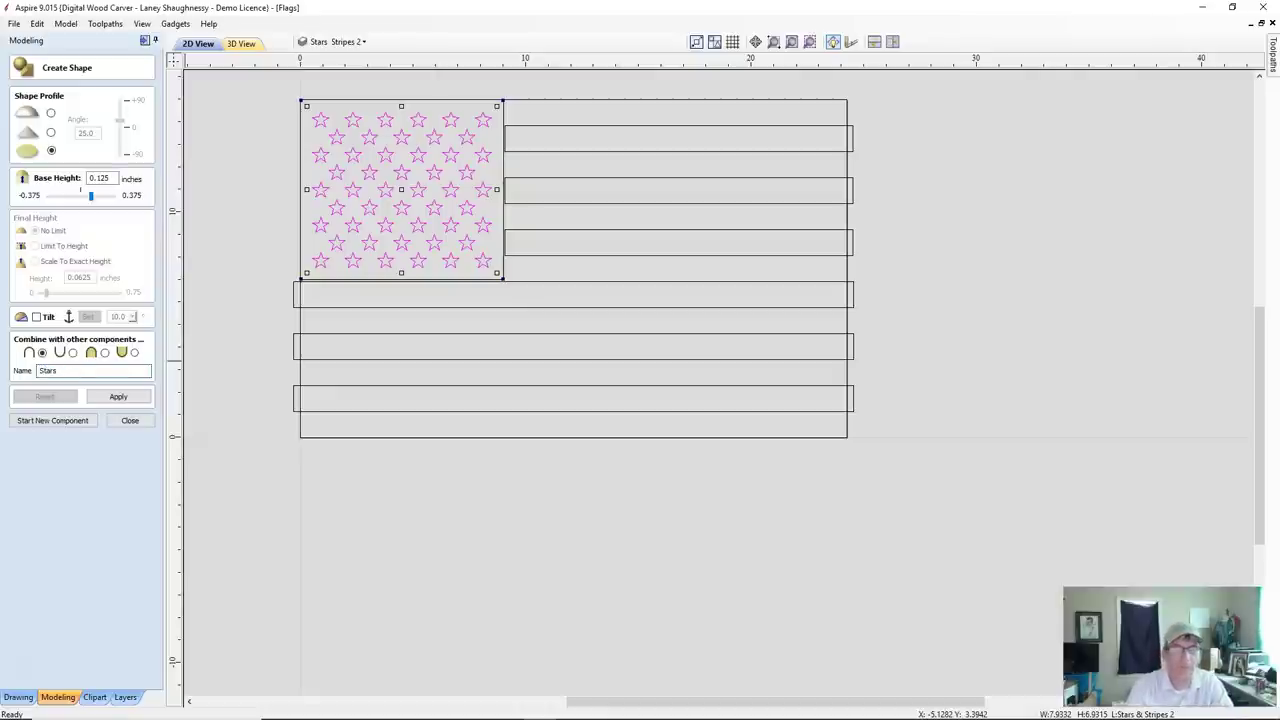
{"action": "left_click", "coordinate": [118, 397]}
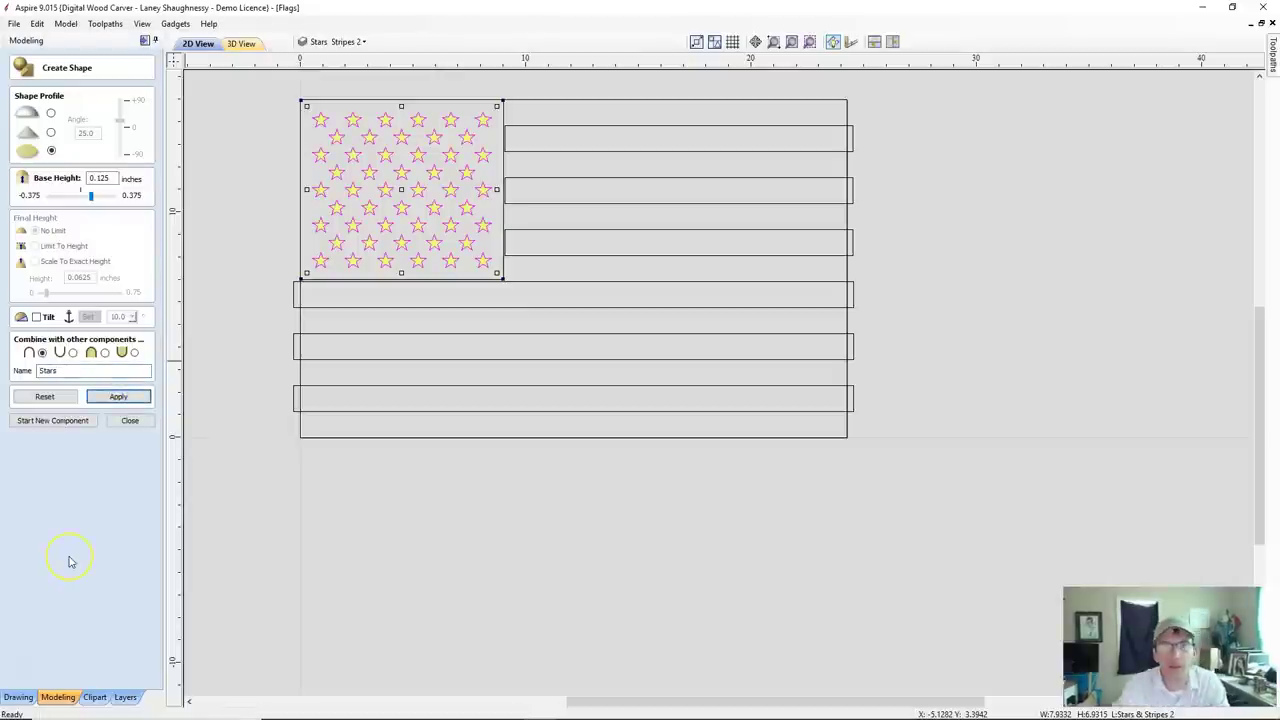
In 3D View, preview the Stars component subtracted into the flag.
{"action": "left_click", "coordinate": [241, 45]}
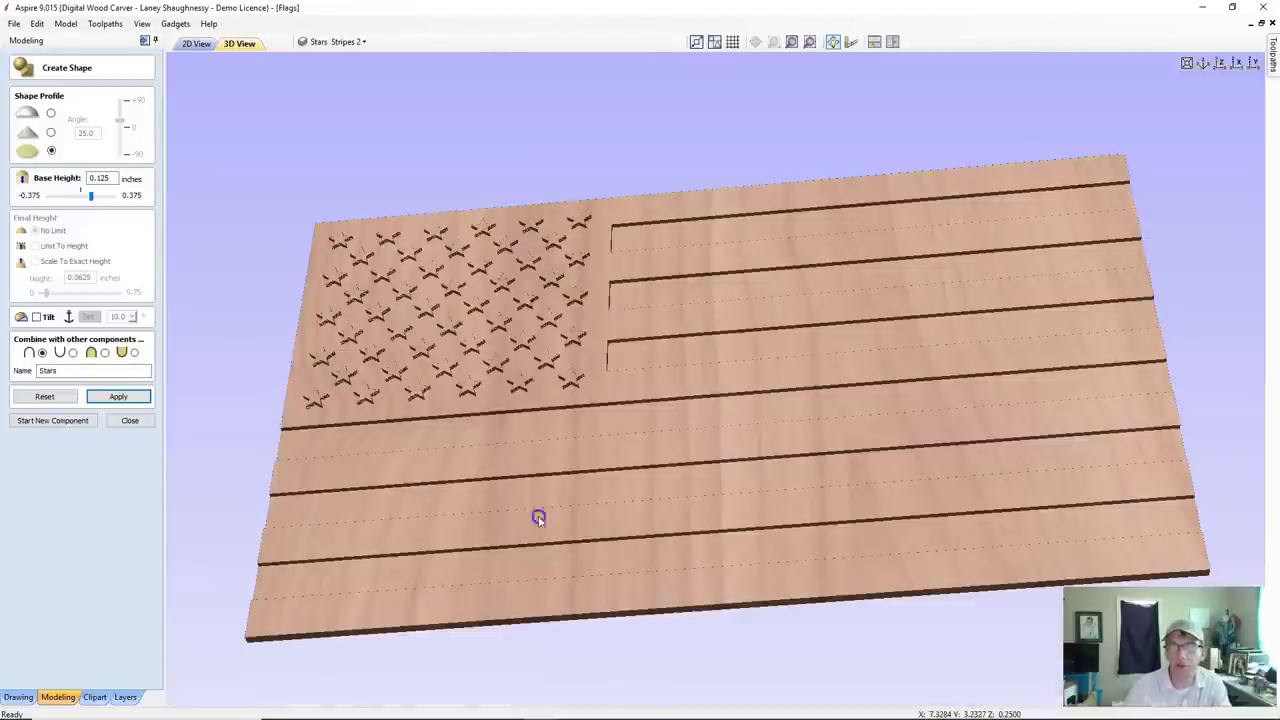
{"action": "left_click_drag", "start_coordinate": [537, 517], "coordinate": [677, 494]}
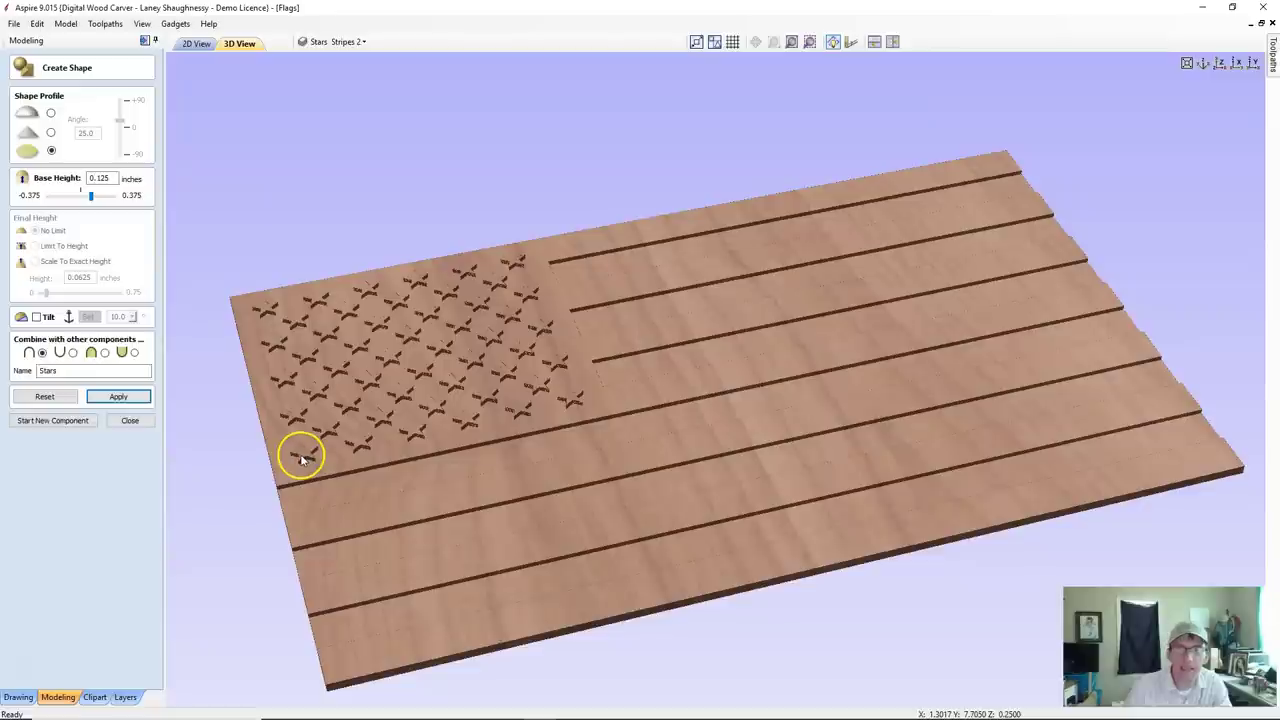
{"action": "scroll", "coordinate": [301, 459], "scroll_direction": "up", "scroll_amount": 3}
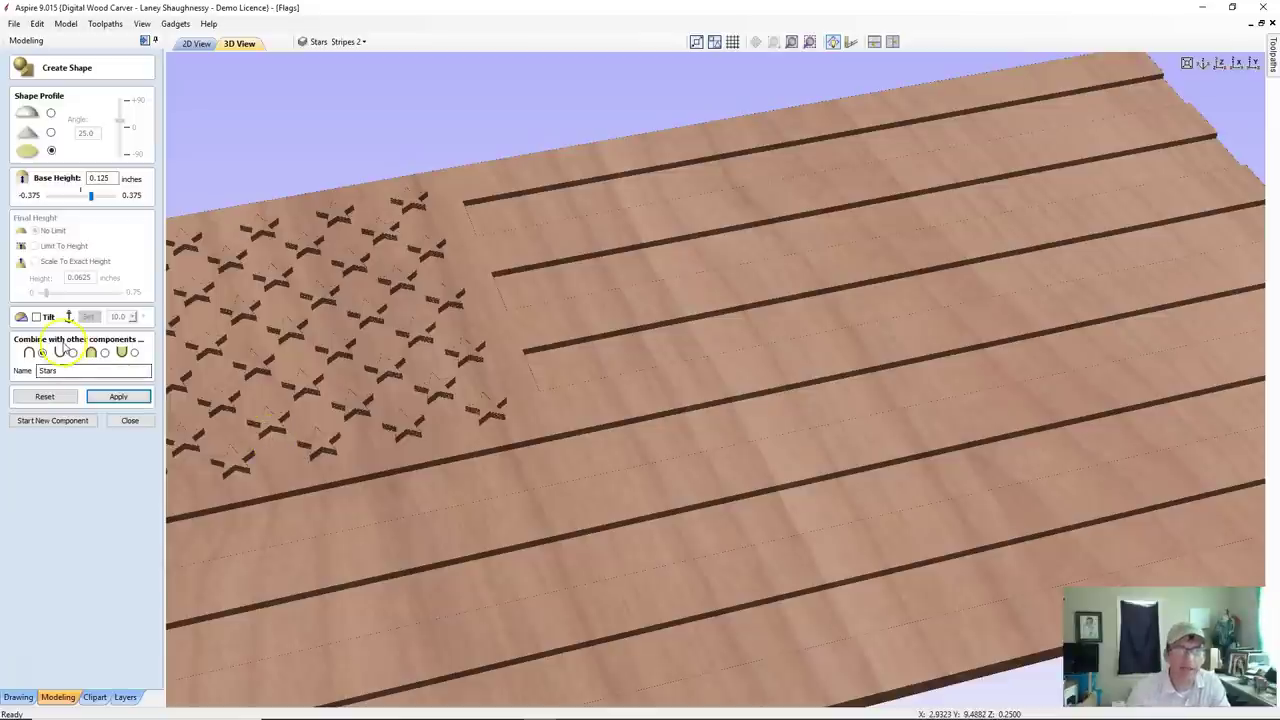
{"action": "left_click", "coordinate": [73, 353]}
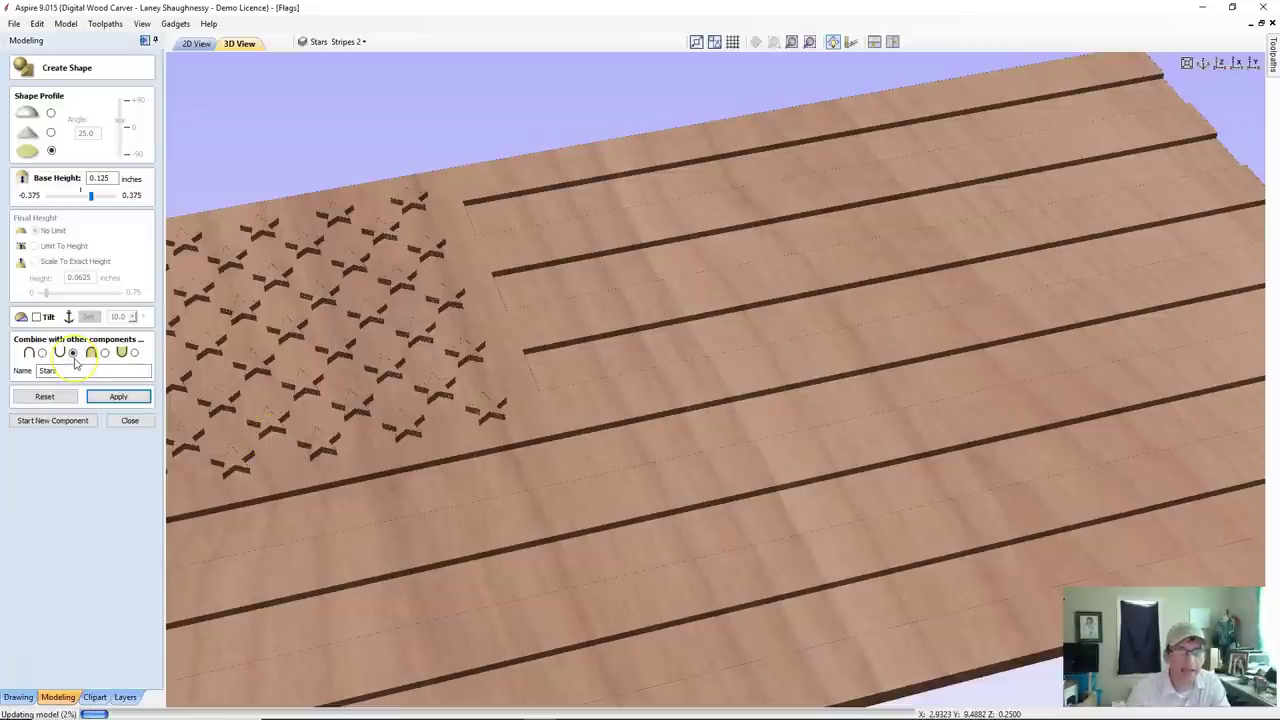
{"action": "left_click", "coordinate": [77, 356]}
{"action": "left_click", "coordinate": [119, 398]}
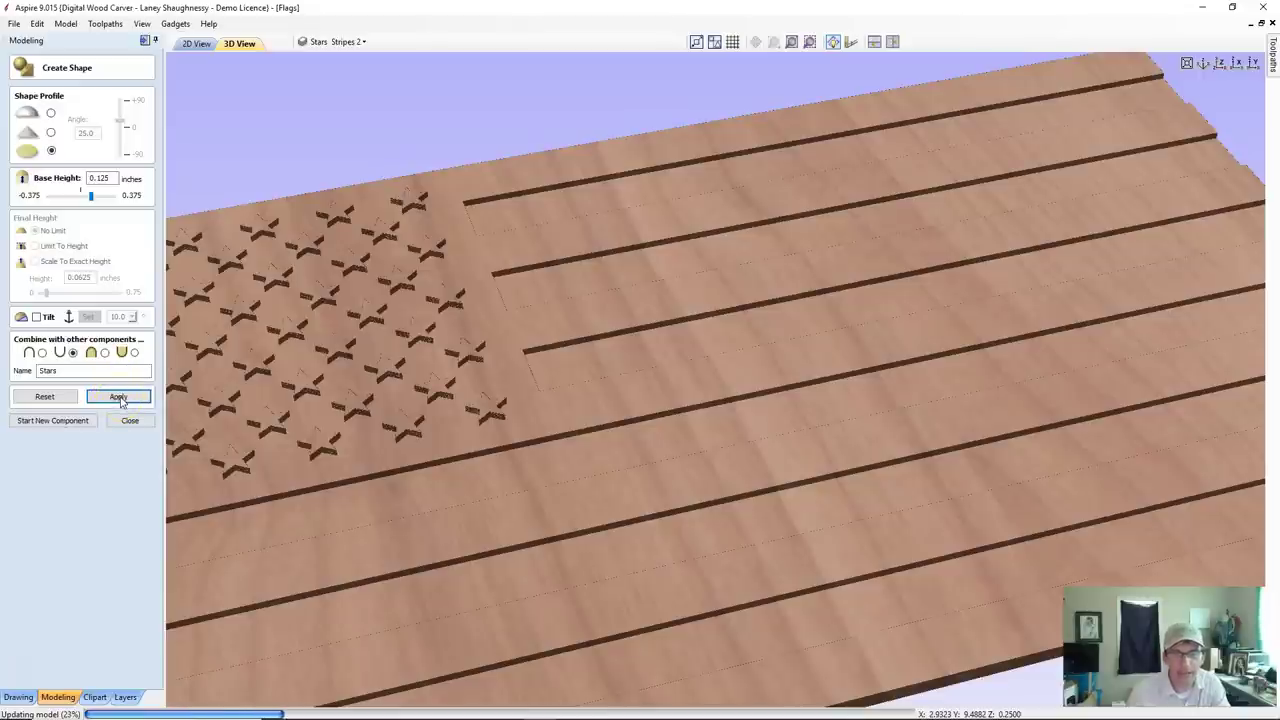
{"action": "left_click", "coordinate": [119, 397]}
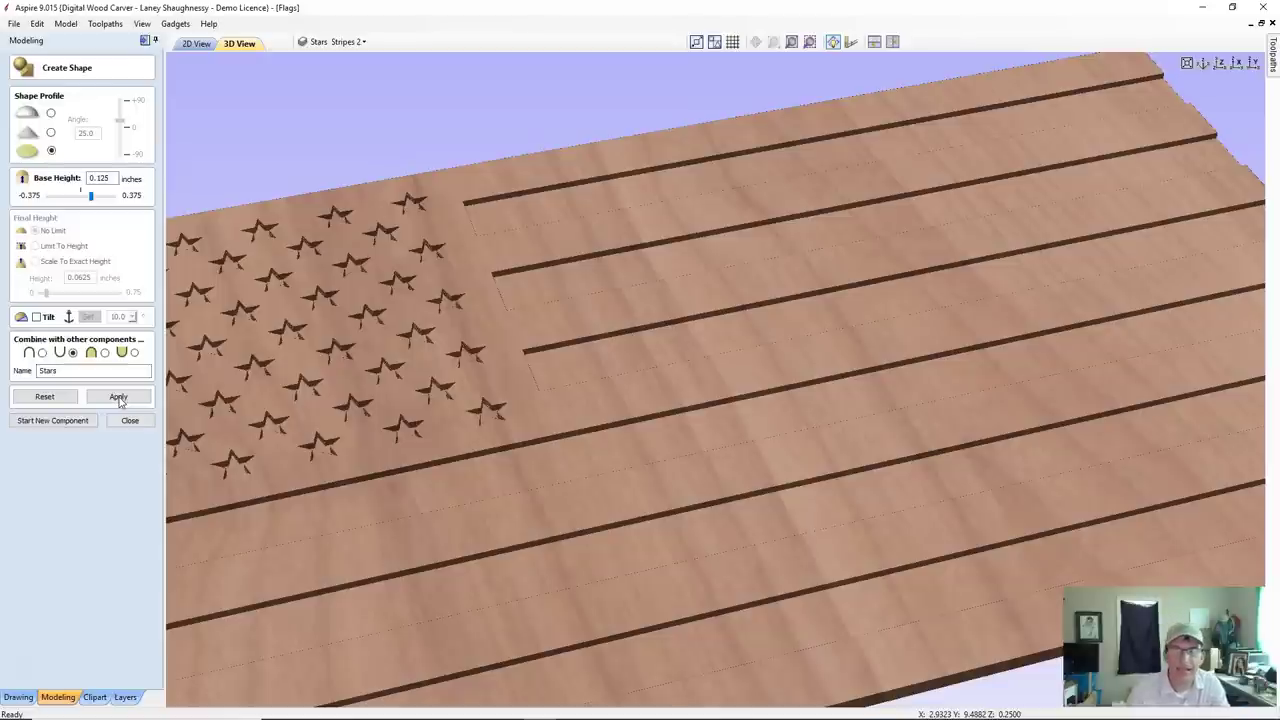
Set the Stars component back to Add and finish creating shapes.
{"action": "left_click", "coordinate": [42, 353]}
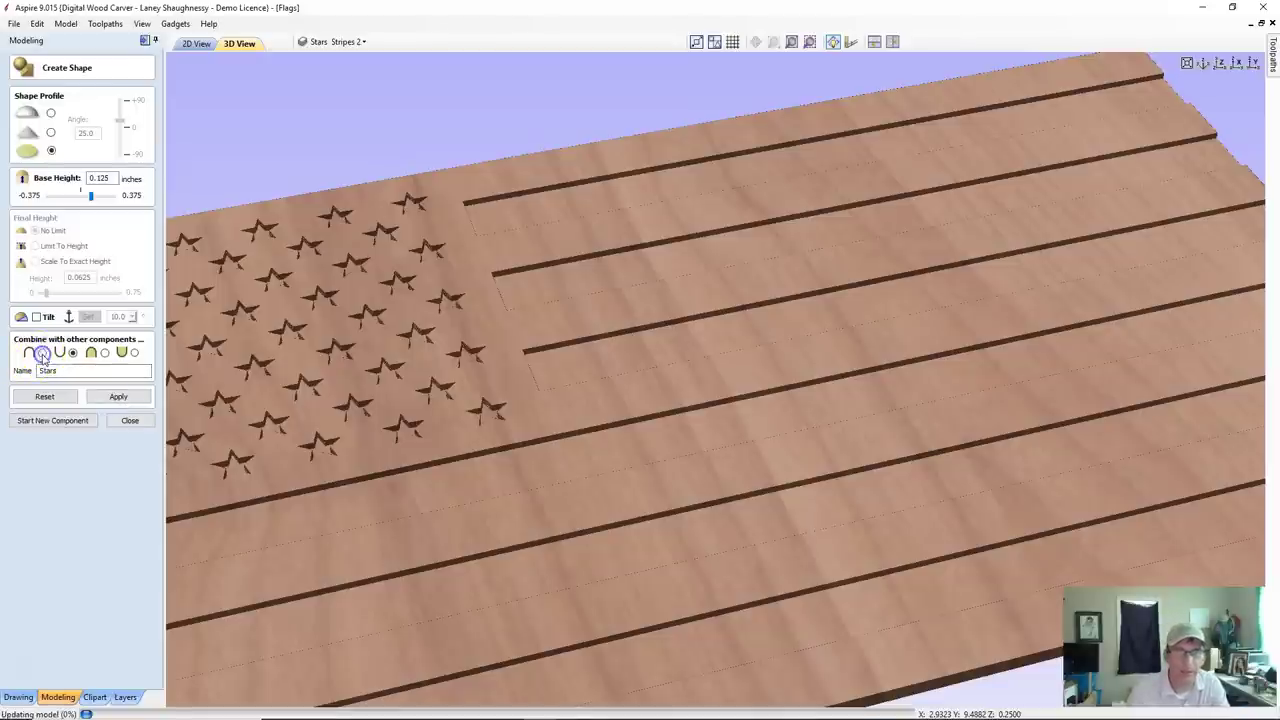
{"action": "left_click_drag", "start_coordinate": [391, 358], "coordinate": [392, 357]}
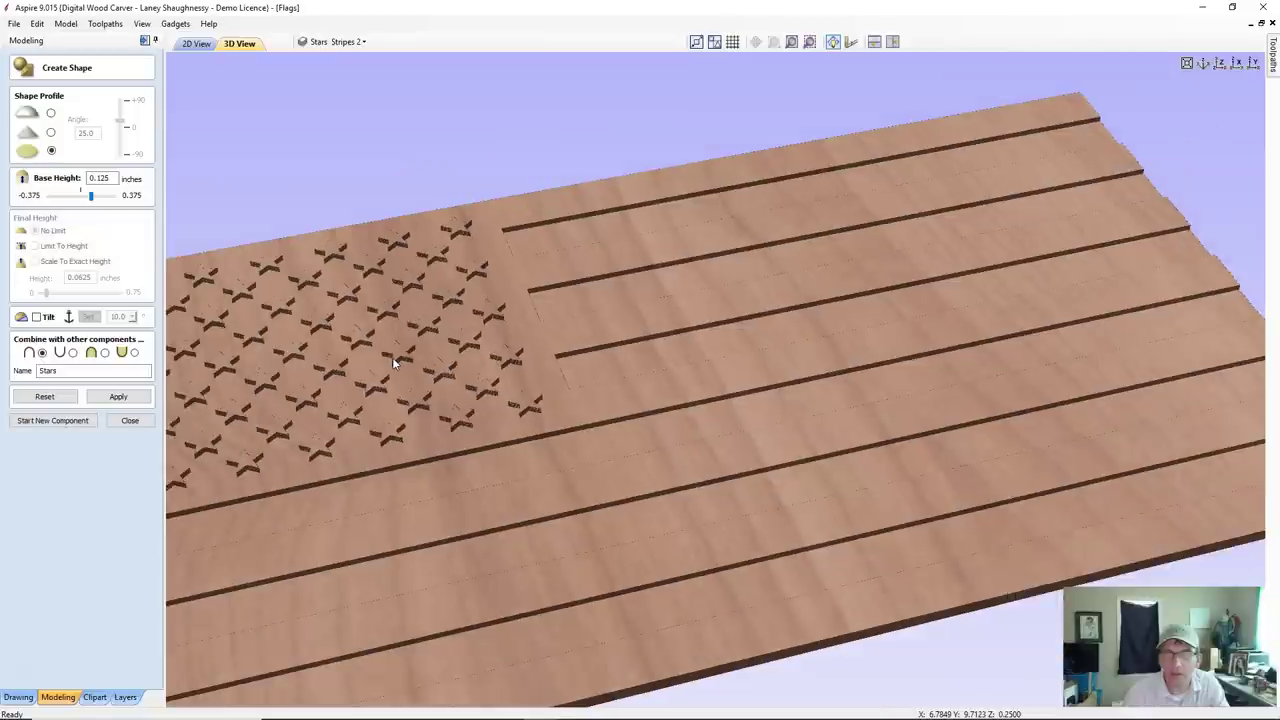
{"action": "left_click_drag", "start_coordinate": [686, 388], "coordinate": [474, 383]}
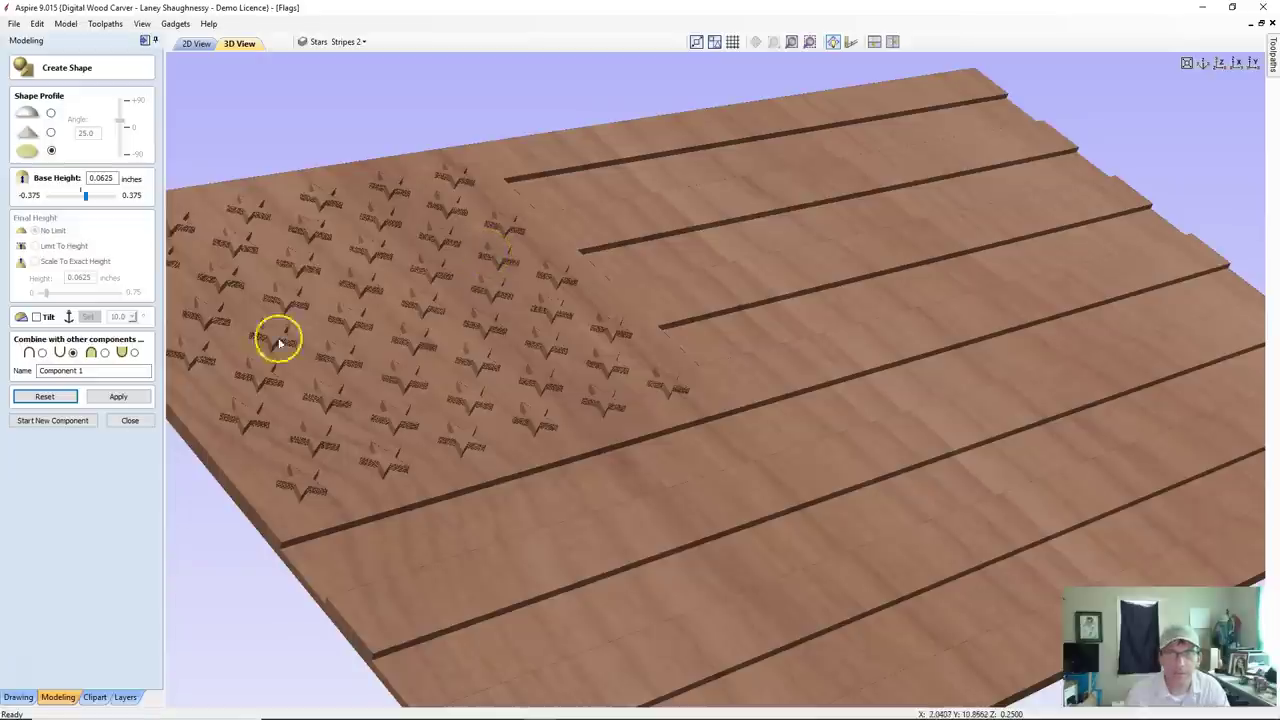
{"action": "left_click", "coordinate": [130, 421]}
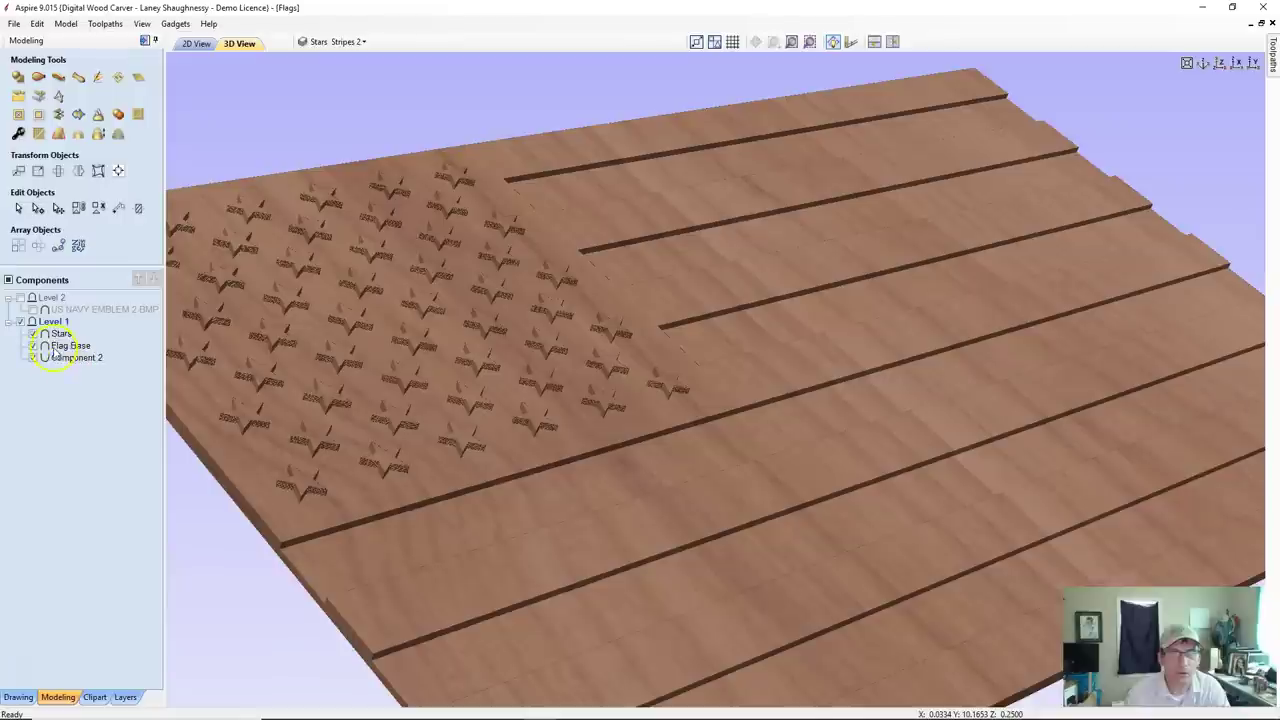
Open the Stars component properties, try a new shape height, then reset heights to original values.
{"action": "left_click", "coordinate": [61, 336]}
{"action": "left_click", "coordinate": [17, 134]}
{"action": "left_click", "coordinate": [88, 155]}
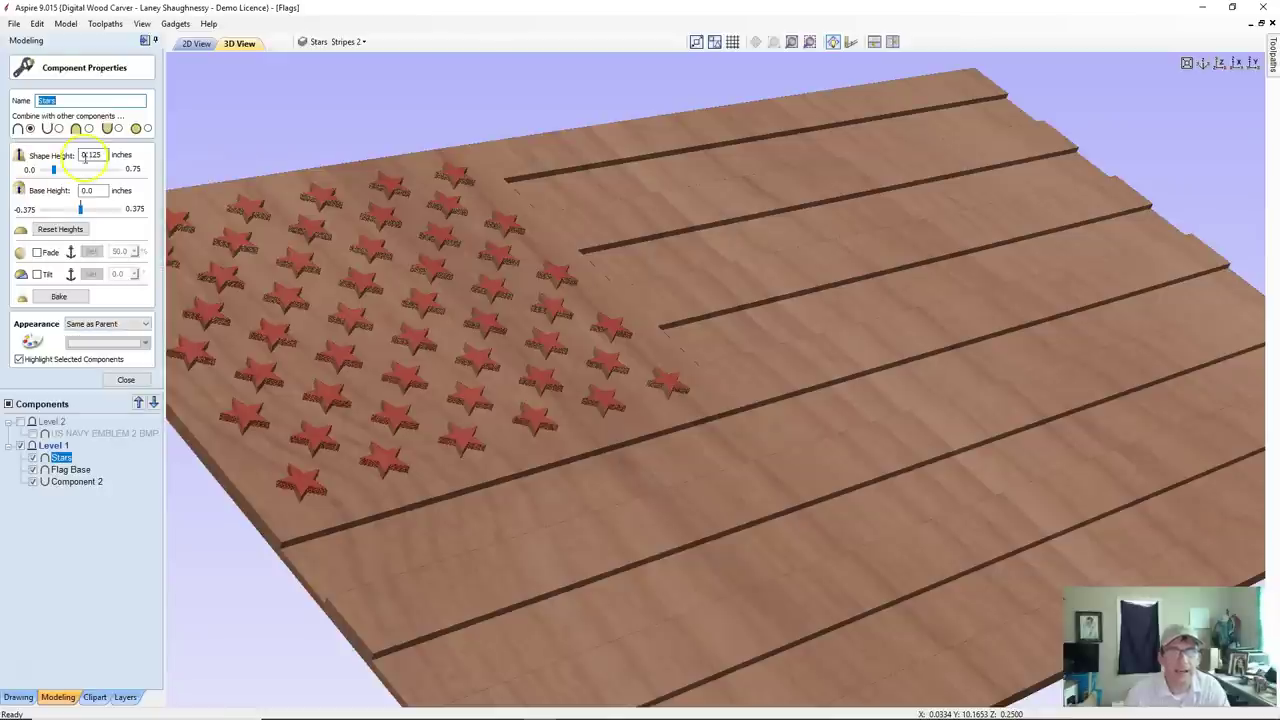
{"action": "double_click", "coordinate": [88, 155]}
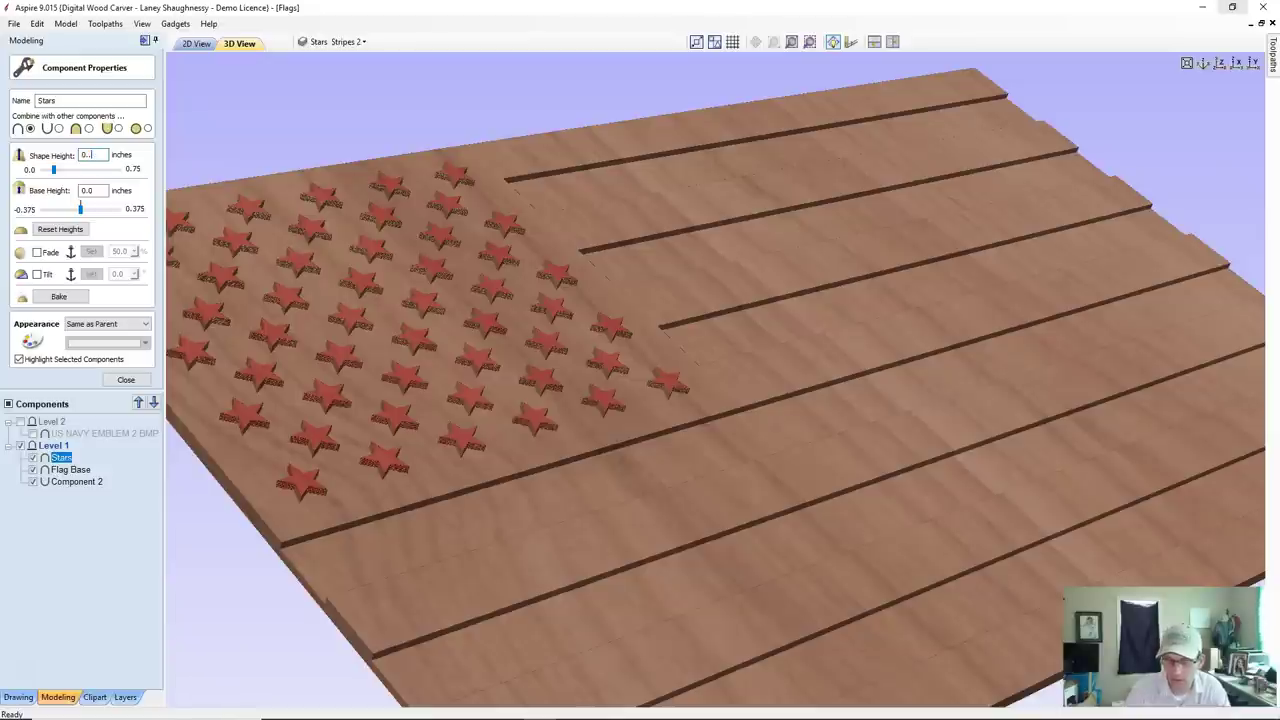
{"action": "key", "text": "Return"}
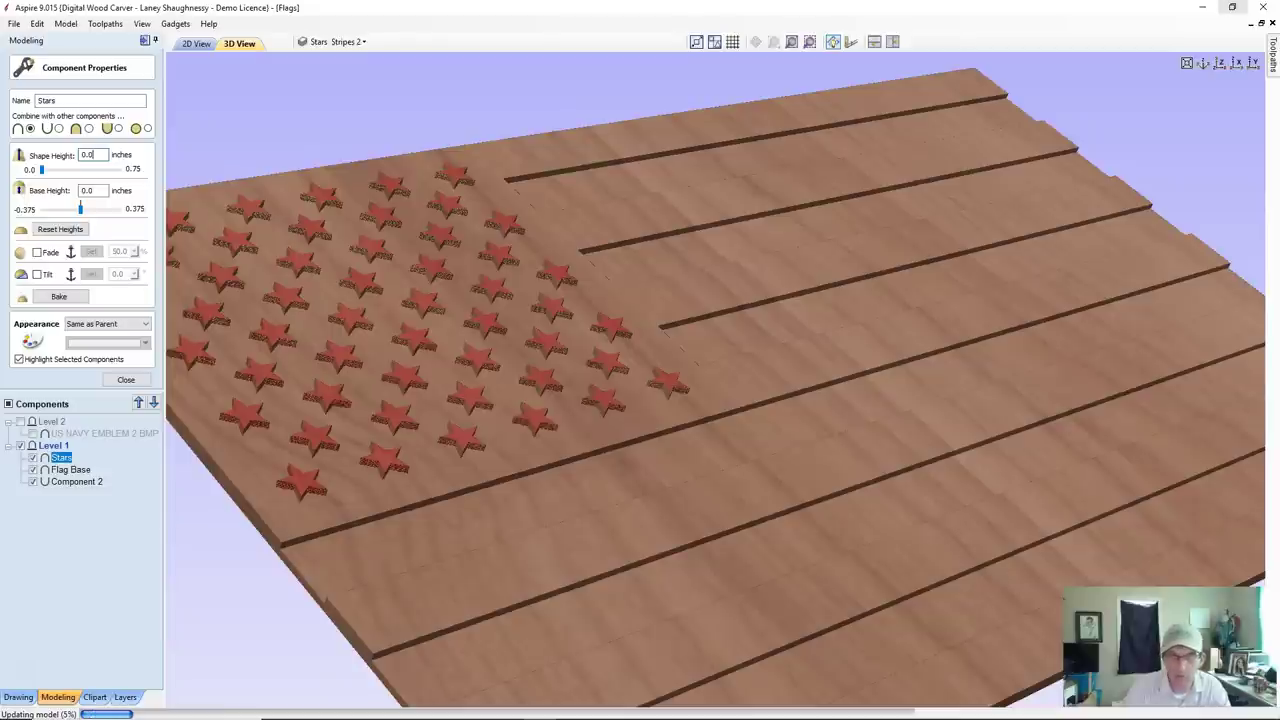
{"action": "left_click", "coordinate": [71, 215]}
{"action": "left_click", "coordinate": [58, 233]}
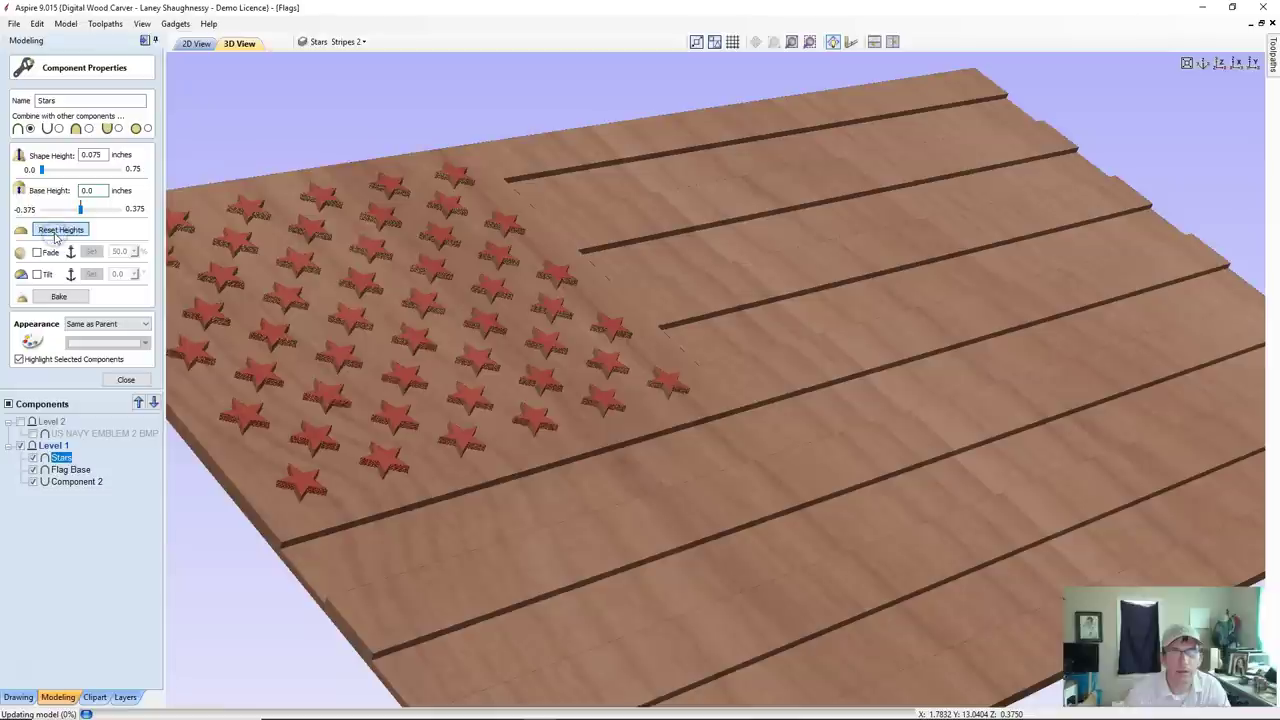
Set the Stars shape height to 0.07 inches and close the properties.
{"action": "left_click", "coordinate": [92, 157]}
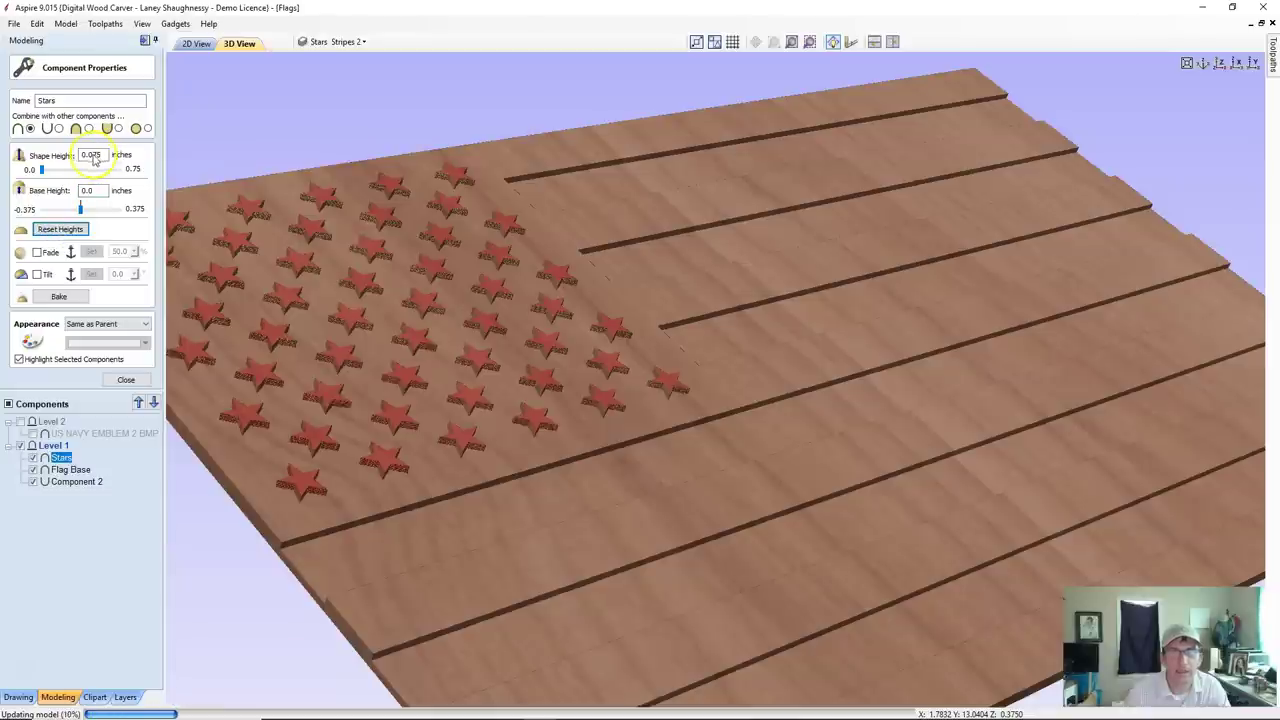
{"action": "left_click_drag", "start_coordinate": [92, 157], "coordinate": [130, 160]}
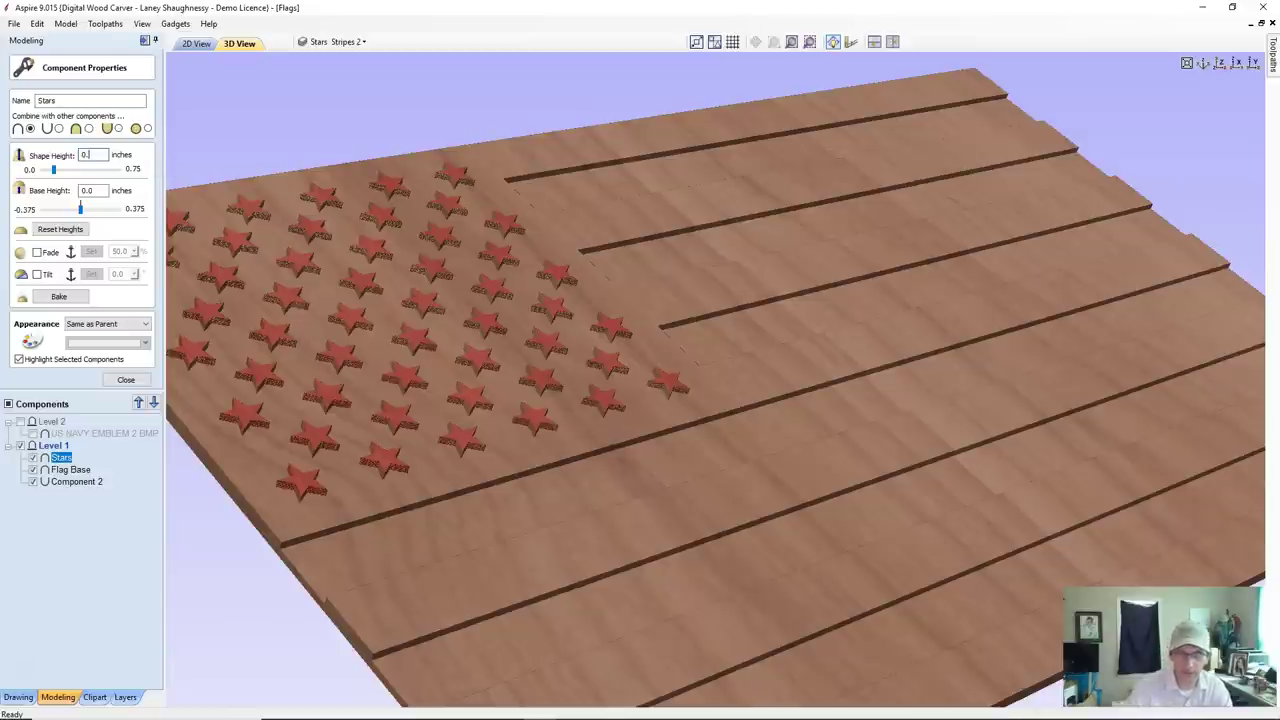
{"action": "type", "text": "0.07"}
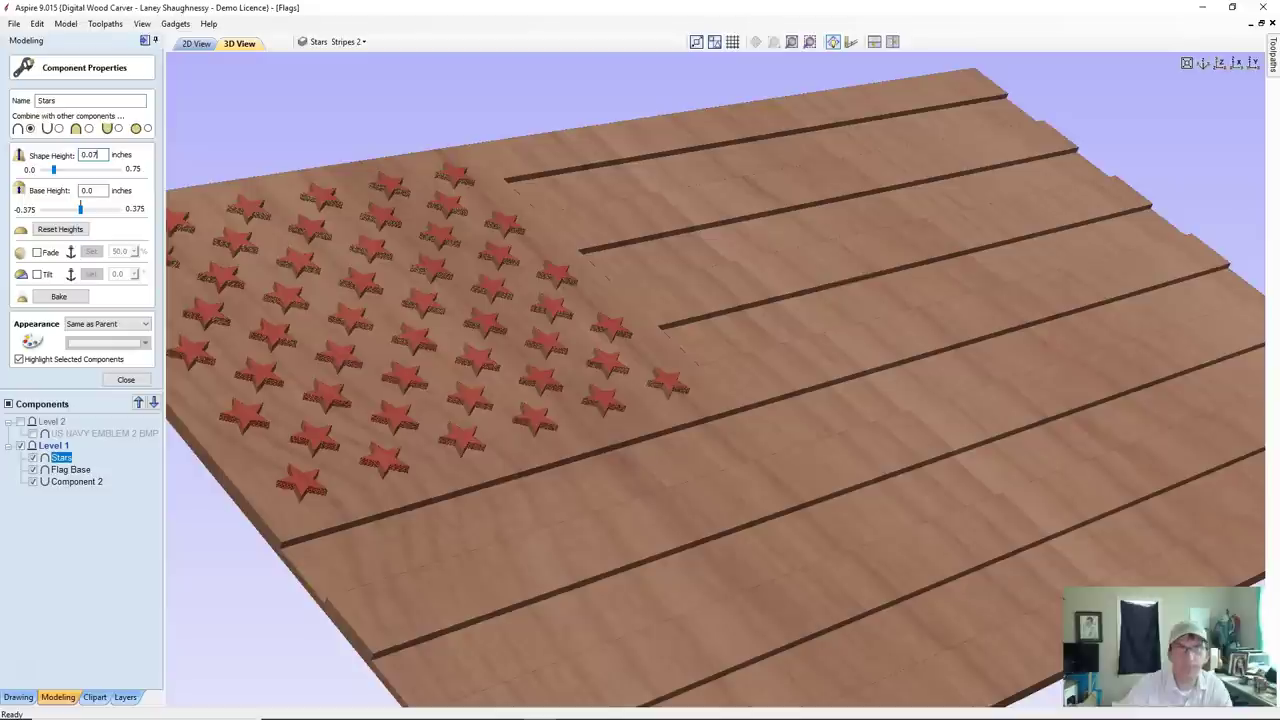
{"action": "left_click", "coordinate": [168, 190]}
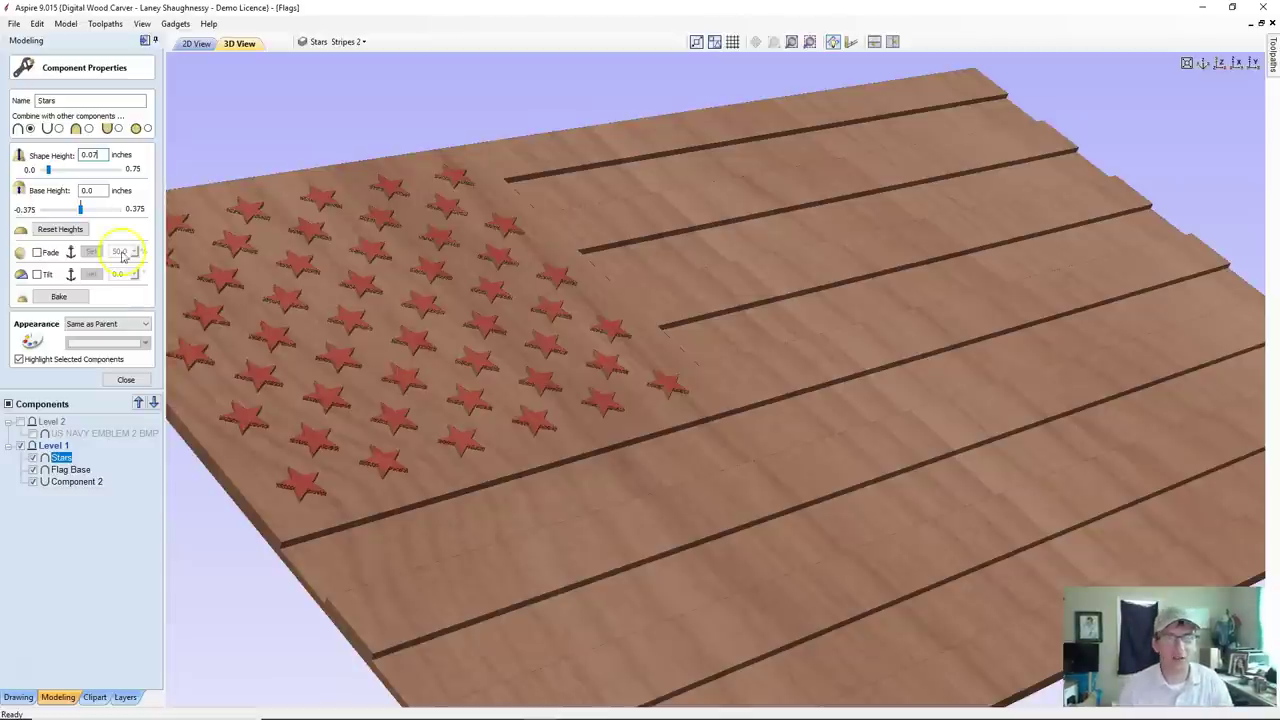
{"action": "left_click", "coordinate": [117, 382]}
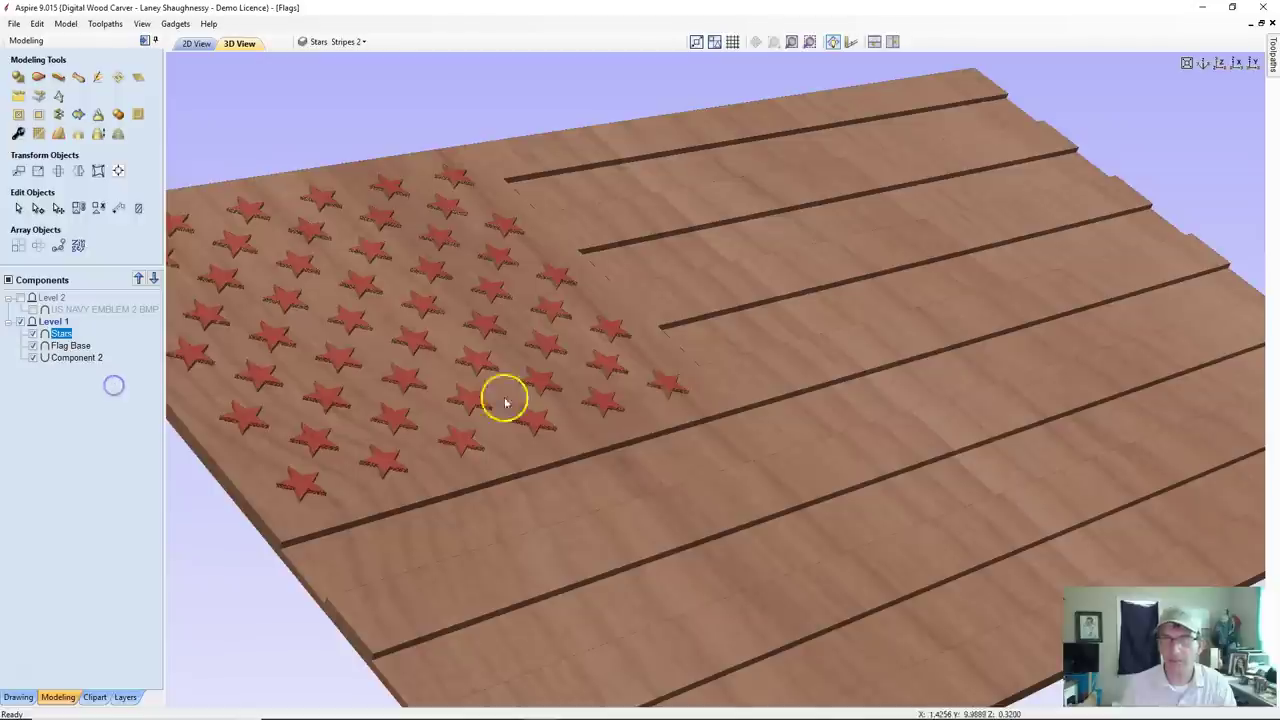
{"action": "scroll", "coordinate": [510, 404], "scroll_direction": "down", "scroll_amount": 3}
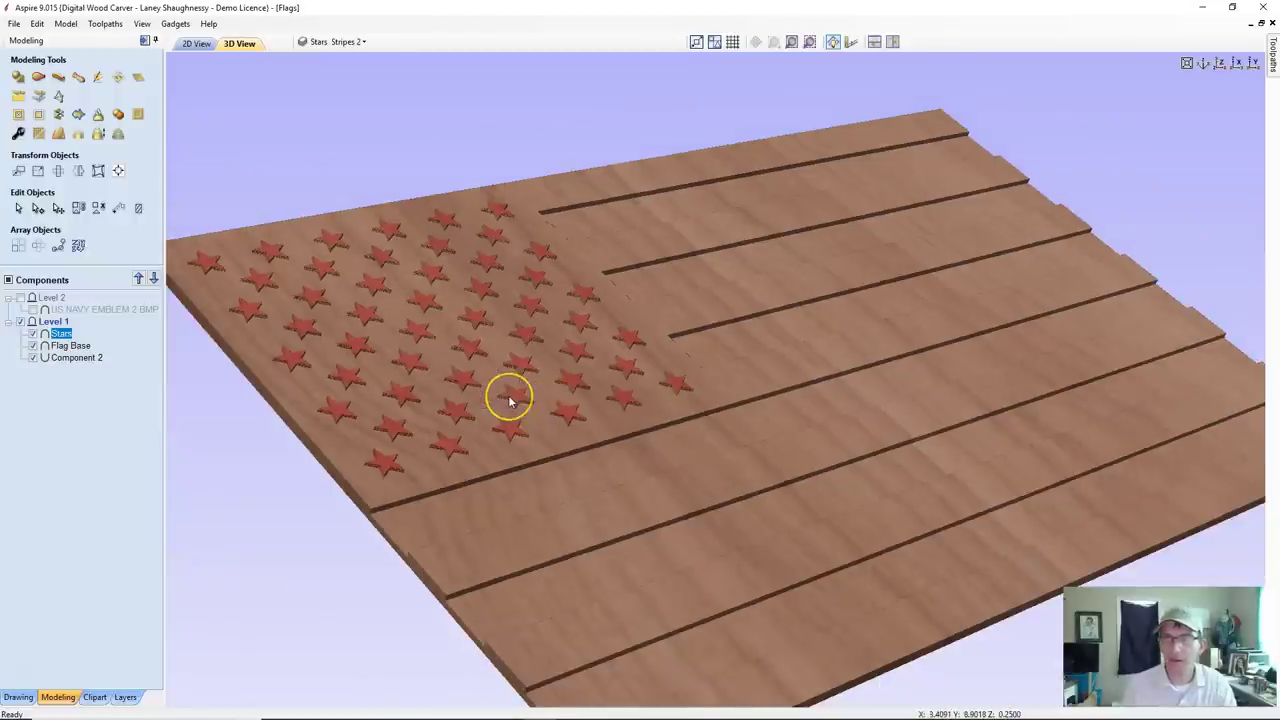
{"action": "scroll", "coordinate": [507, 396], "scroll_direction": "up", "scroll_amount": 2}
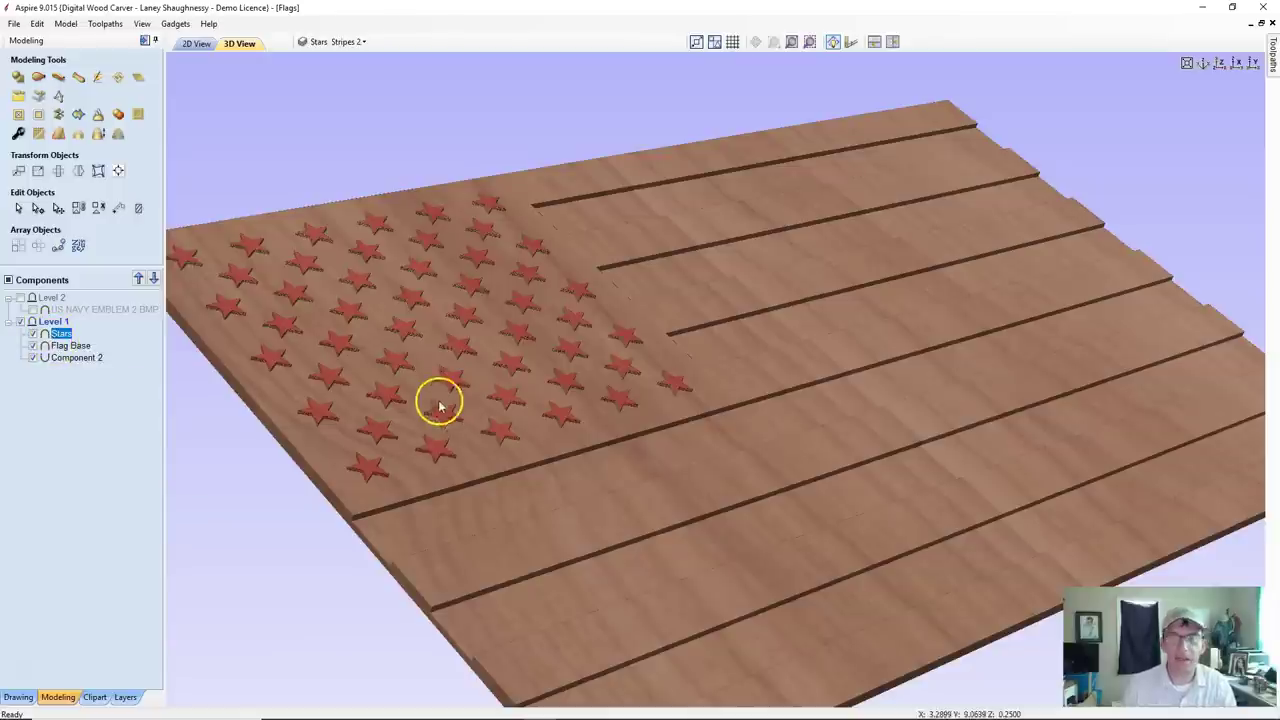
{"action": "left_click_drag", "start_coordinate": [449, 480], "coordinate": [269, 491]}
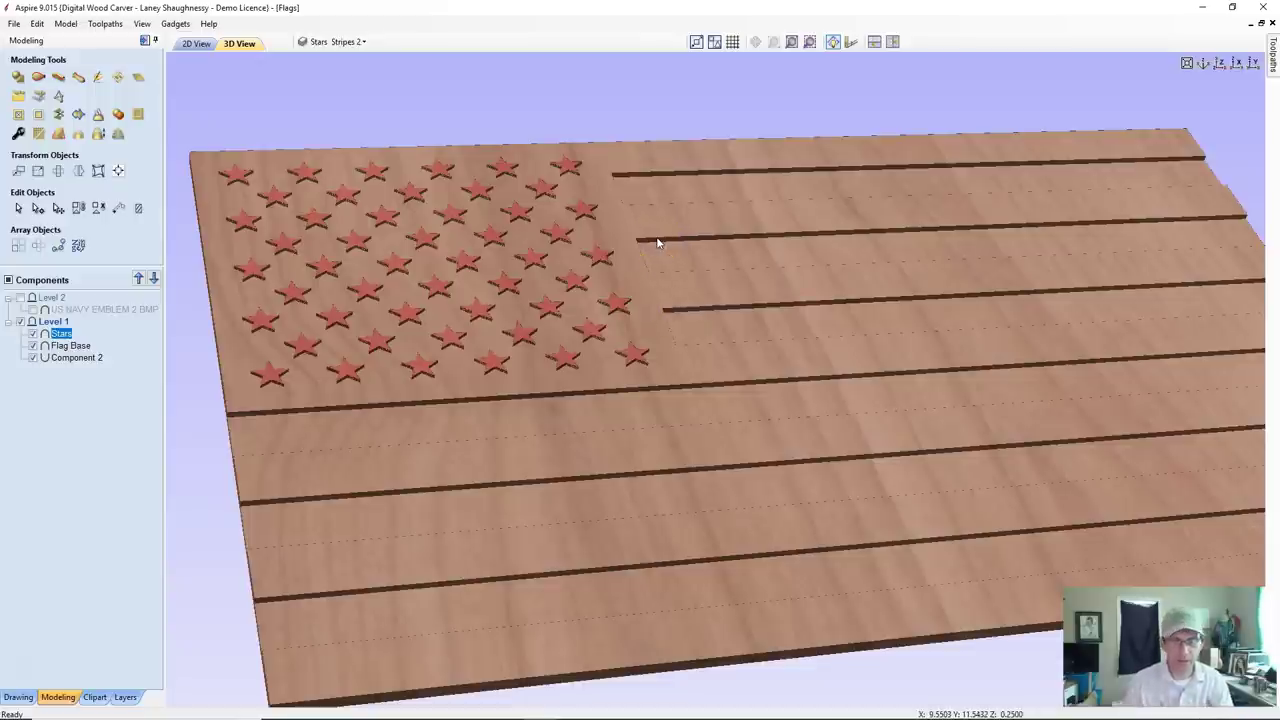
{"action": "left_click", "coordinate": [391, 337]}
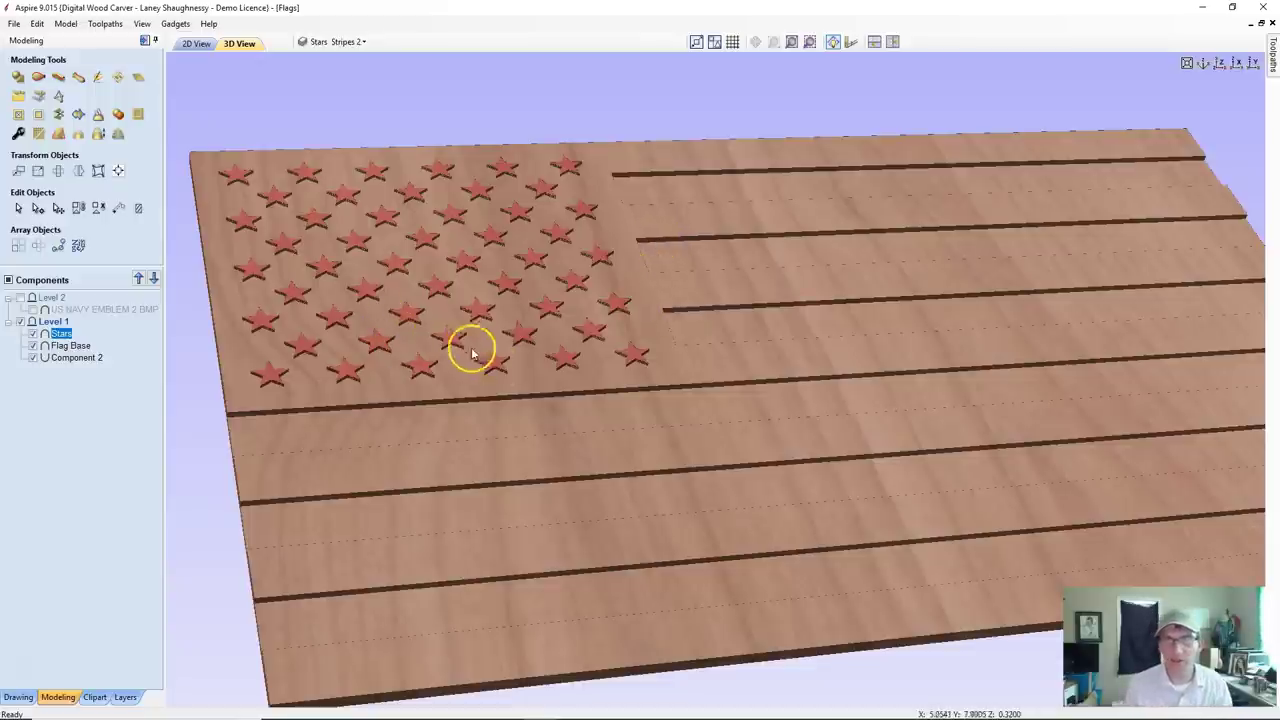
{"action": "scroll", "coordinate": [491, 378], "scroll_direction": "up", "scroll_amount": 3}
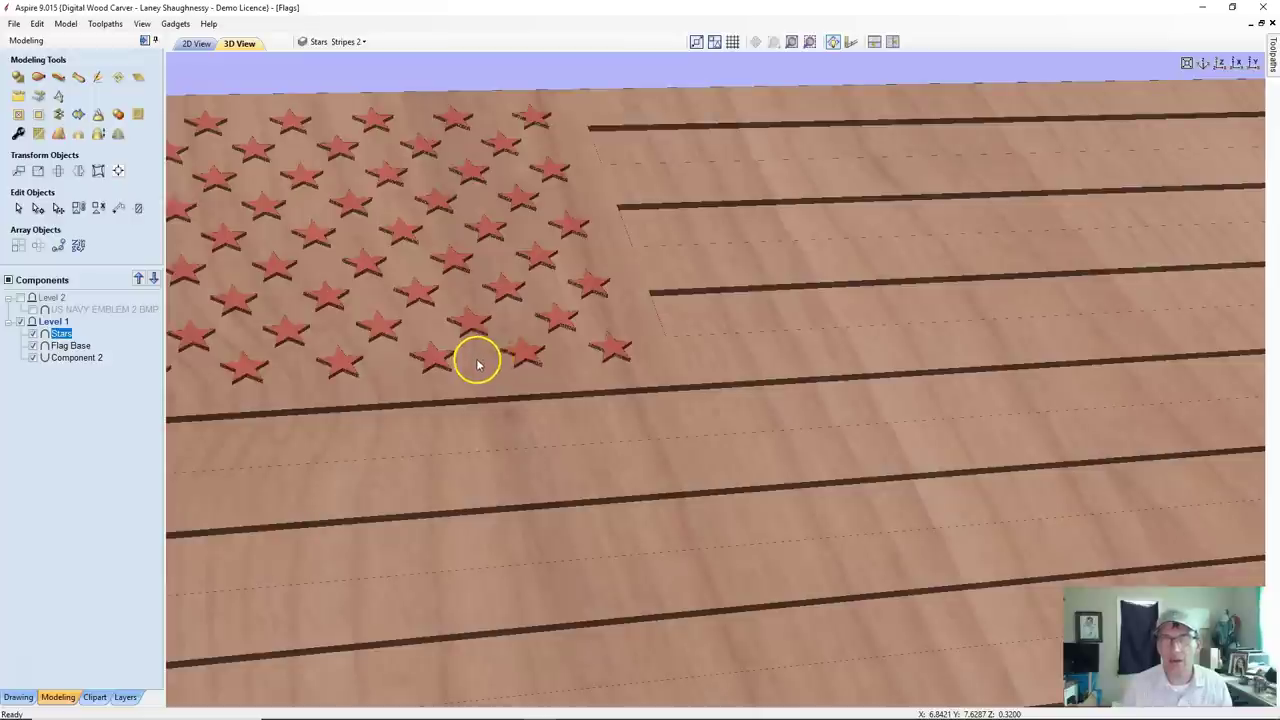
{"action": "left_click", "coordinate": [500, 320]}
{"action": "scroll", "coordinate": [500, 322], "scroll_direction": "up", "scroll_amount": 1}
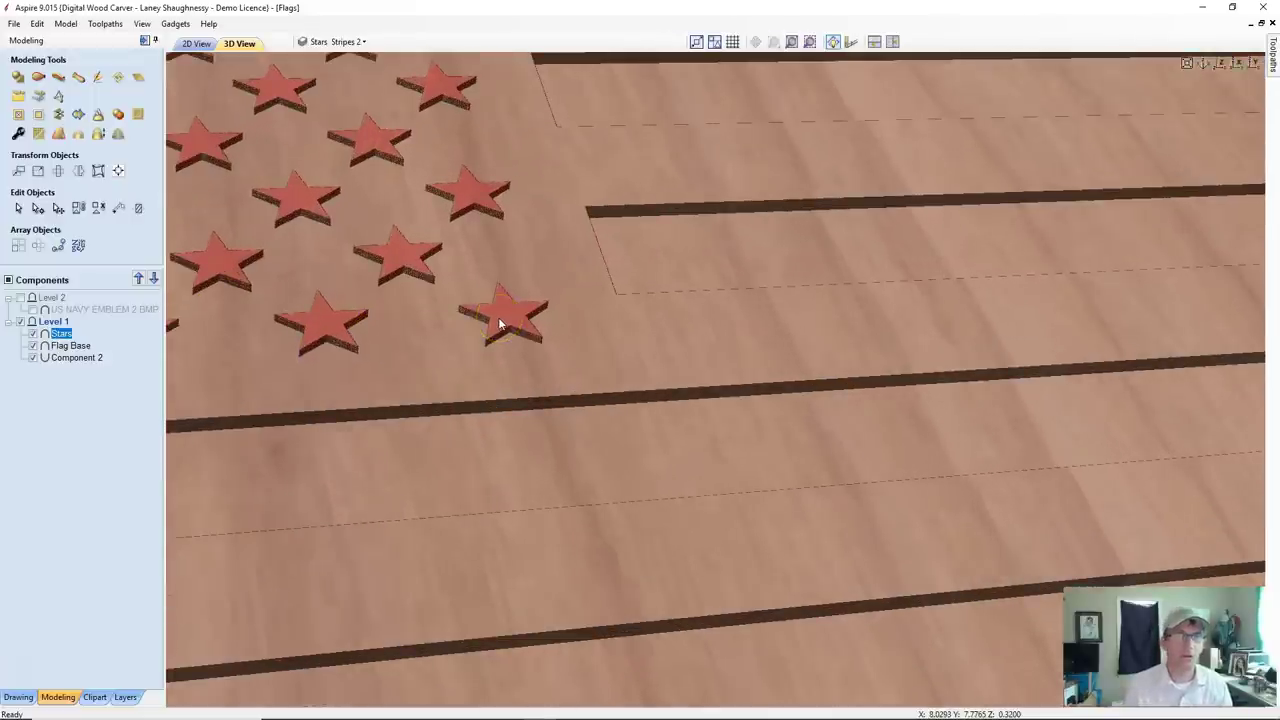
{"action": "left_click", "coordinate": [491, 277]}
{"action": "scroll", "coordinate": [491, 279], "scroll_direction": "down", "scroll_amount": 1}
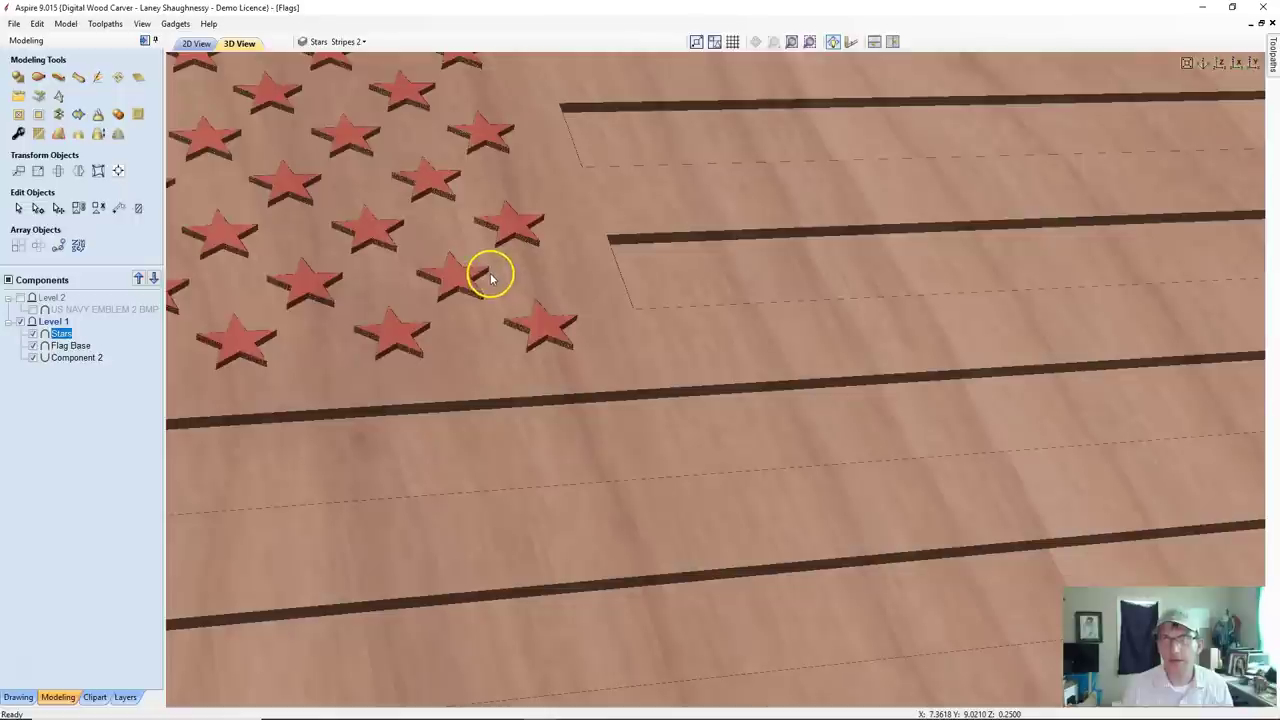
{"action": "scroll", "coordinate": [489, 274], "scroll_direction": "down", "scroll_amount": 1}
{"action": "left_click", "coordinate": [481, 243]}
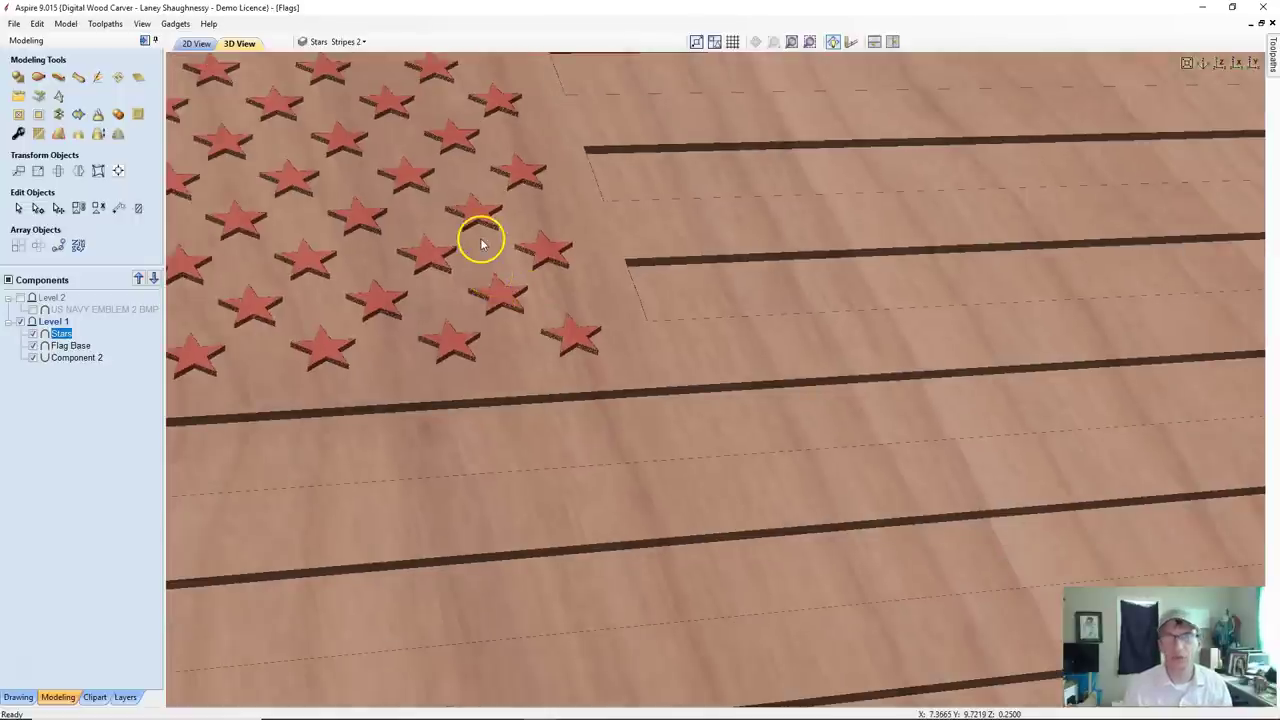
{"action": "scroll", "coordinate": [480, 241], "scroll_direction": "down", "scroll_amount": 1}
{"action": "scroll", "coordinate": [476, 239], "scroll_direction": "down", "scroll_amount": 1}
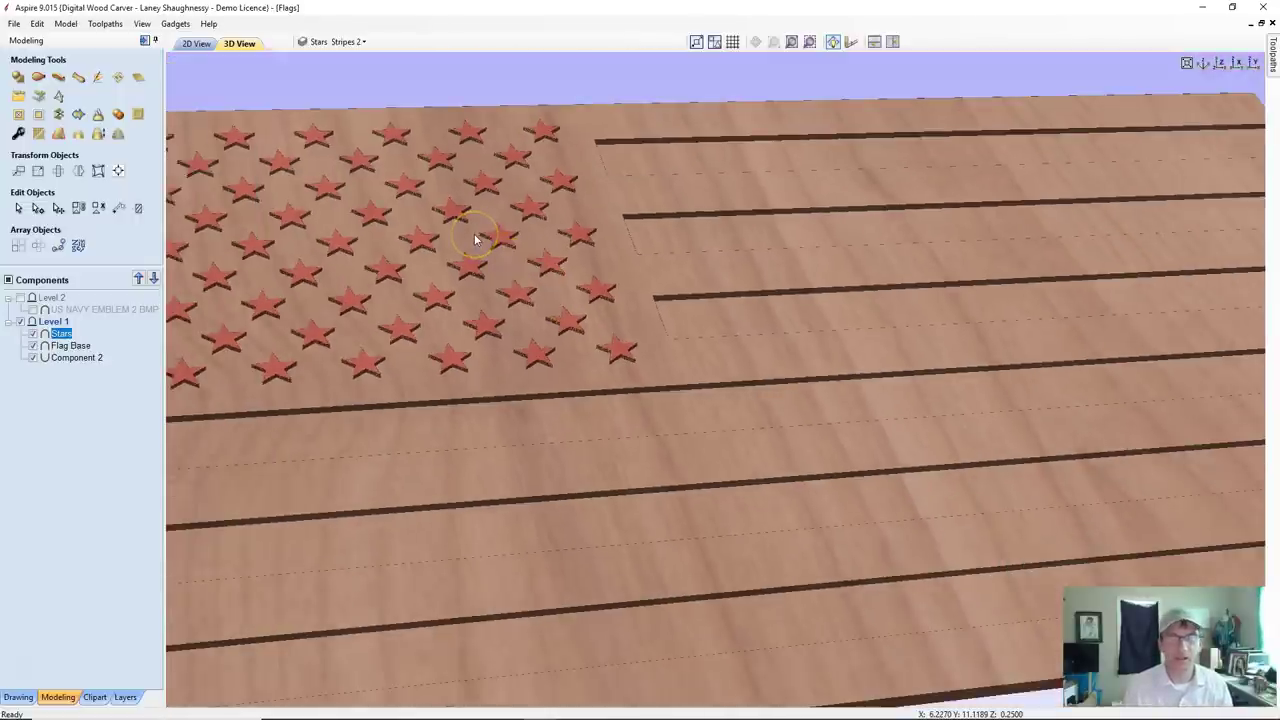
{"action": "scroll", "coordinate": [250, 287], "scroll_direction": "down", "scroll_amount": 2}
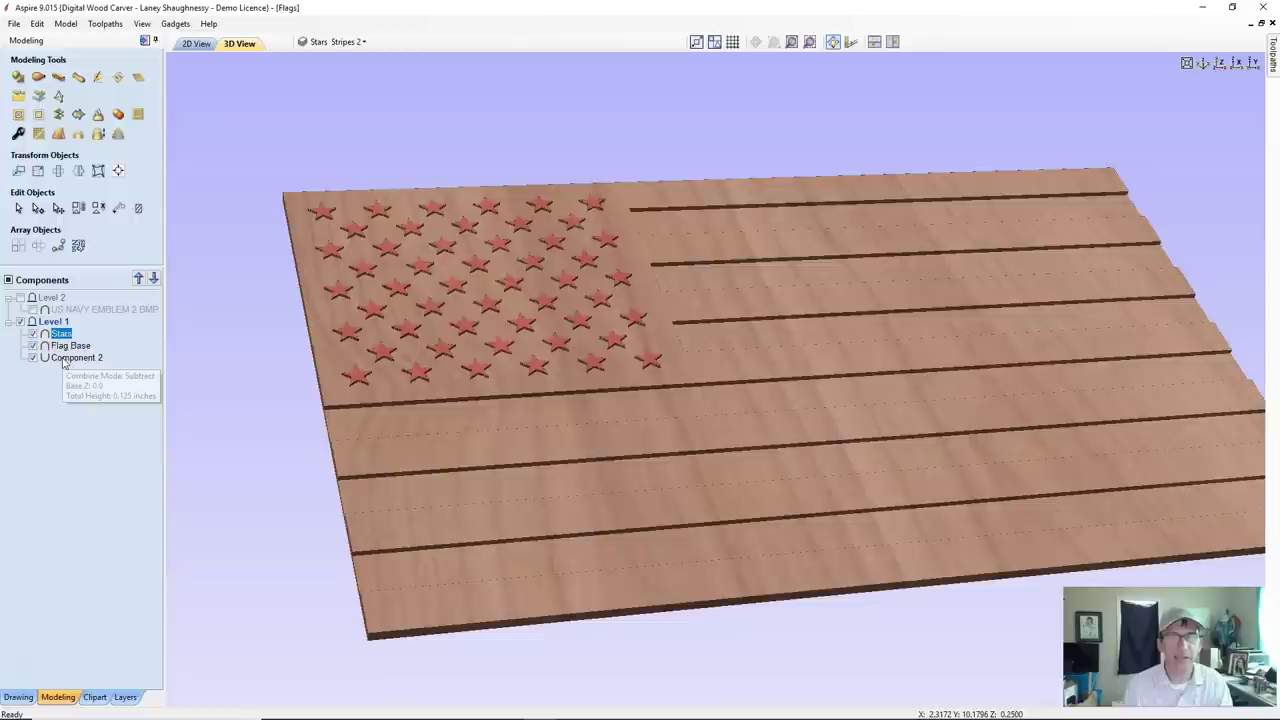
Build a 30° drafted component from Stars, Flag Base and Component 2.
{"action": "left_click", "coordinate": [63, 358], "text": "shift"}
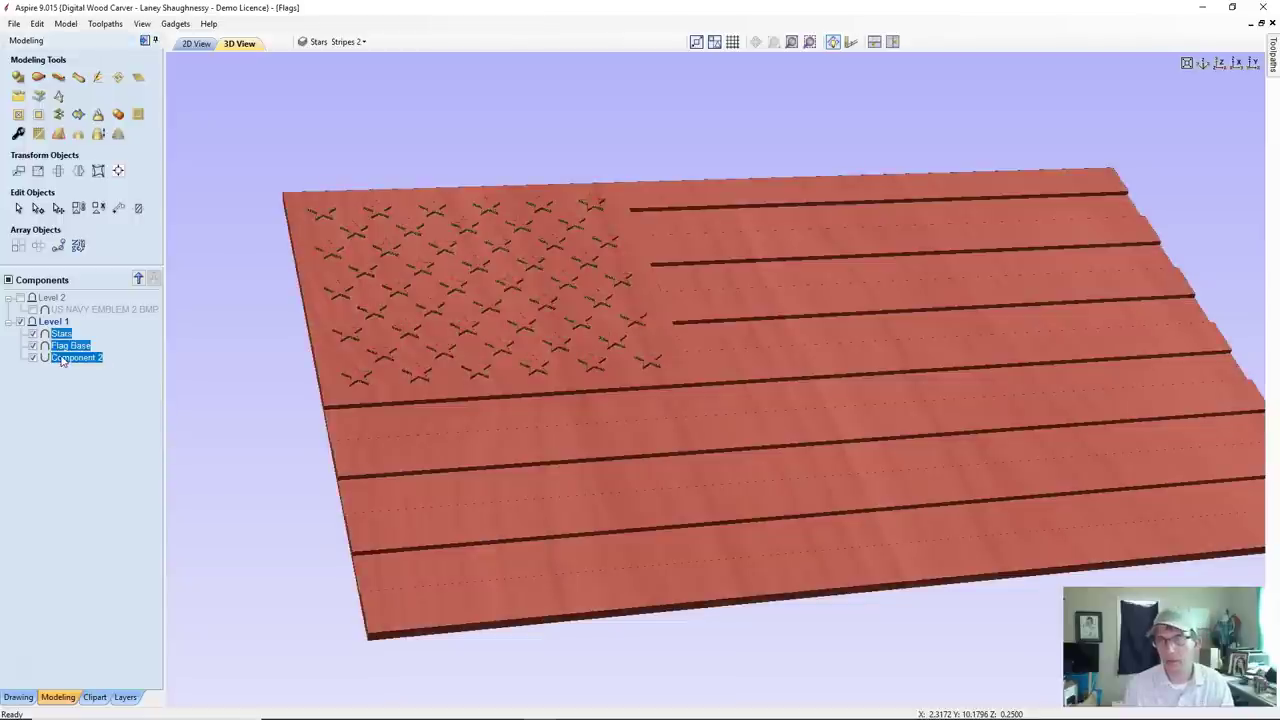
{"action": "left_click", "coordinate": [58, 135]}
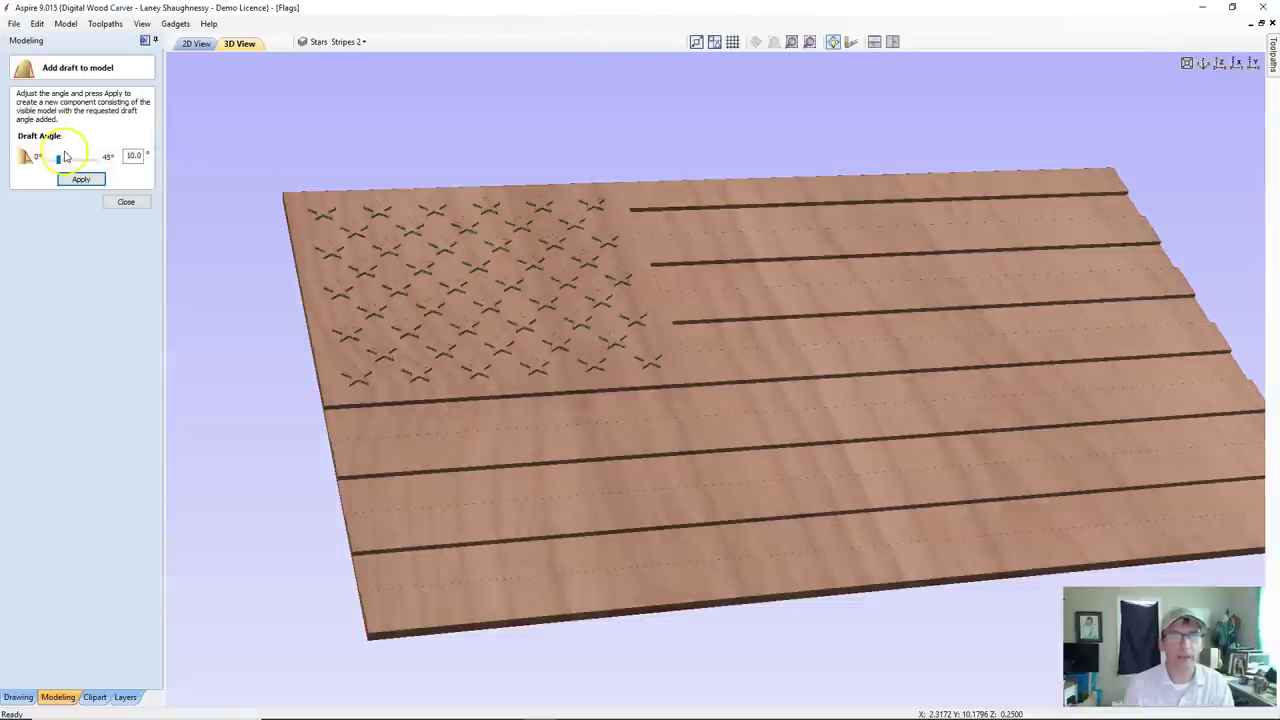
{"action": "left_click", "coordinate": [150, 163]}
{"action": "double_click", "coordinate": [133, 156]}
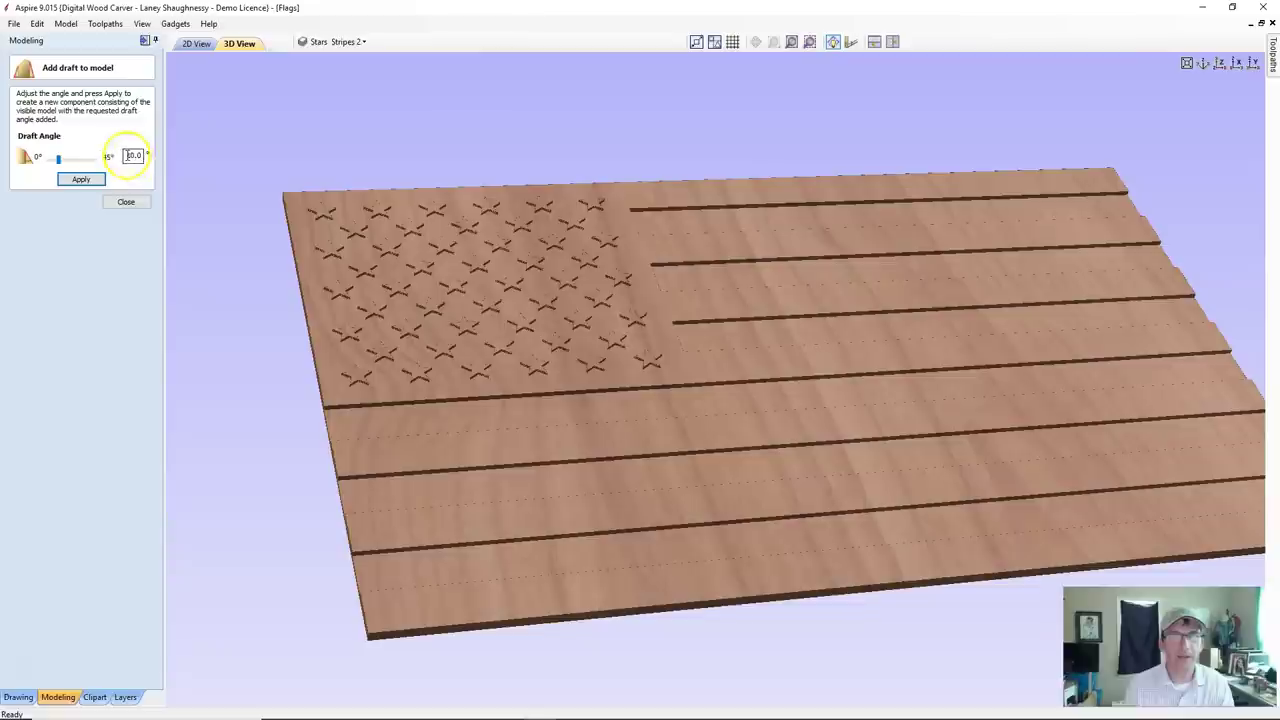
{"action": "type", "text": "30"}
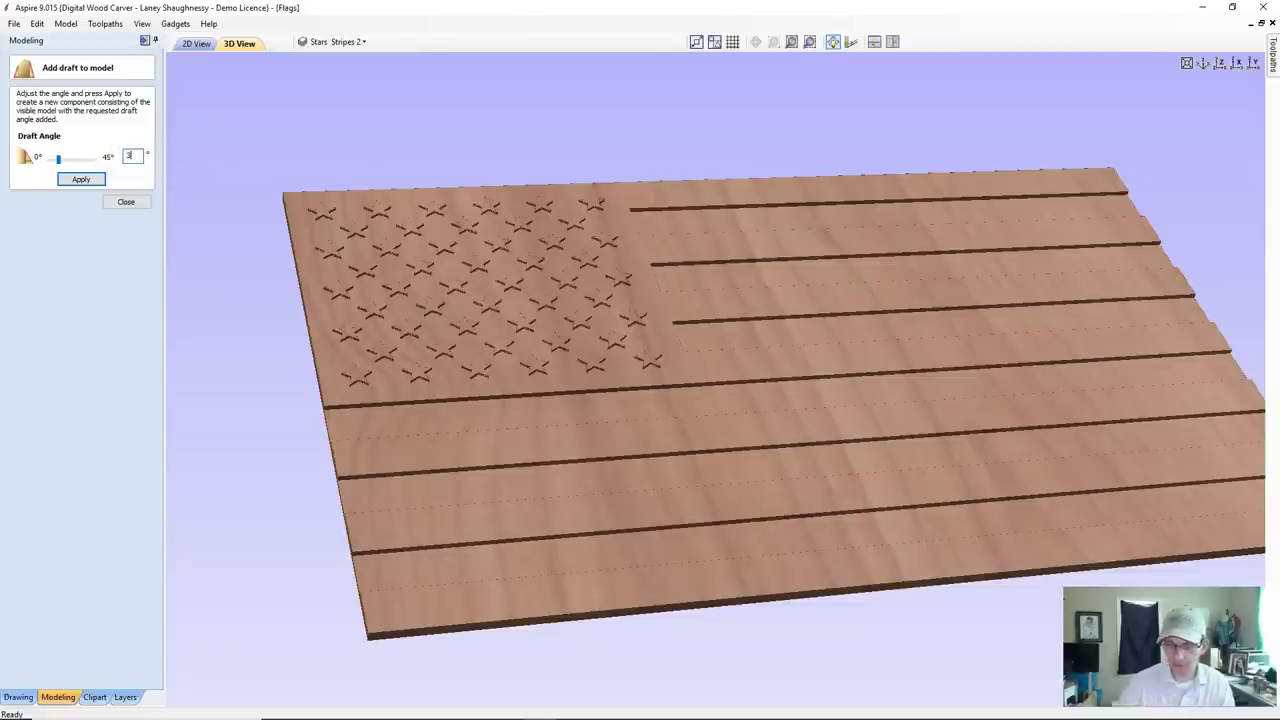
{"action": "left_click", "coordinate": [80, 180]}
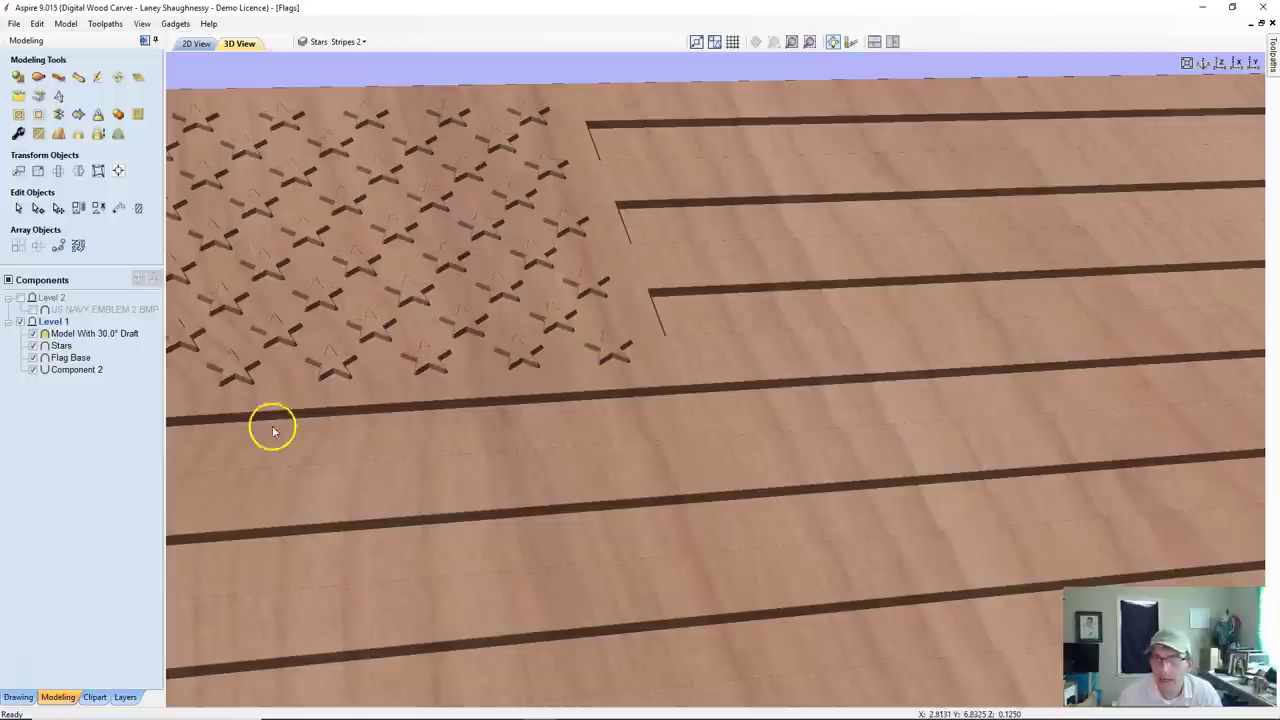
{"action": "scroll", "coordinate": [497, 456], "scroll_direction": "down", "scroll_amount": 5}
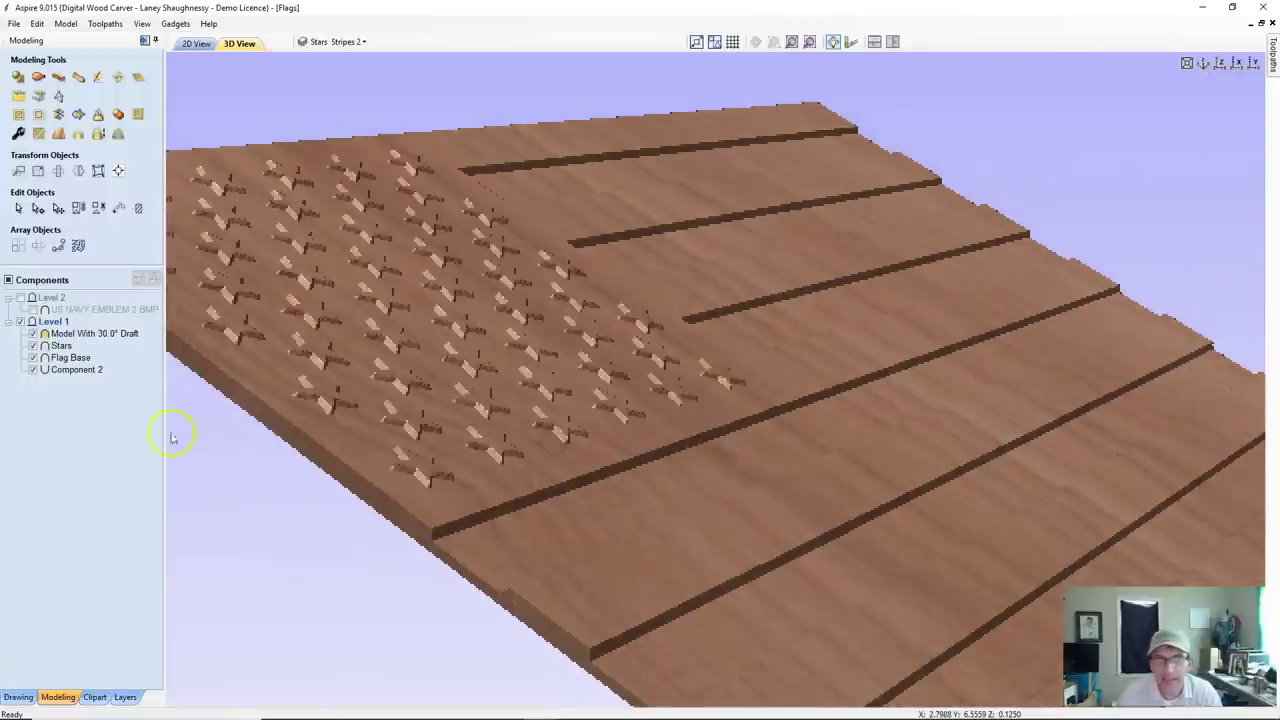
{"action": "left_click", "coordinate": [119, 336]}
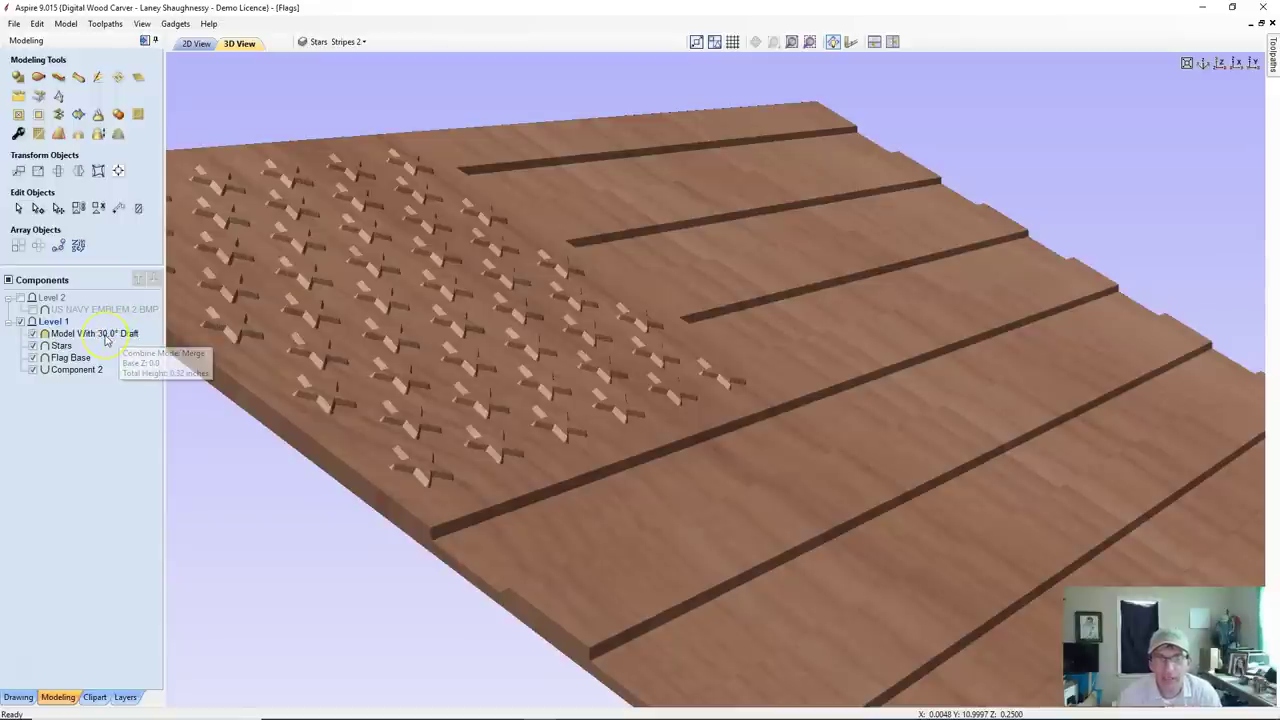
{"action": "left_click", "coordinate": [106, 339]}
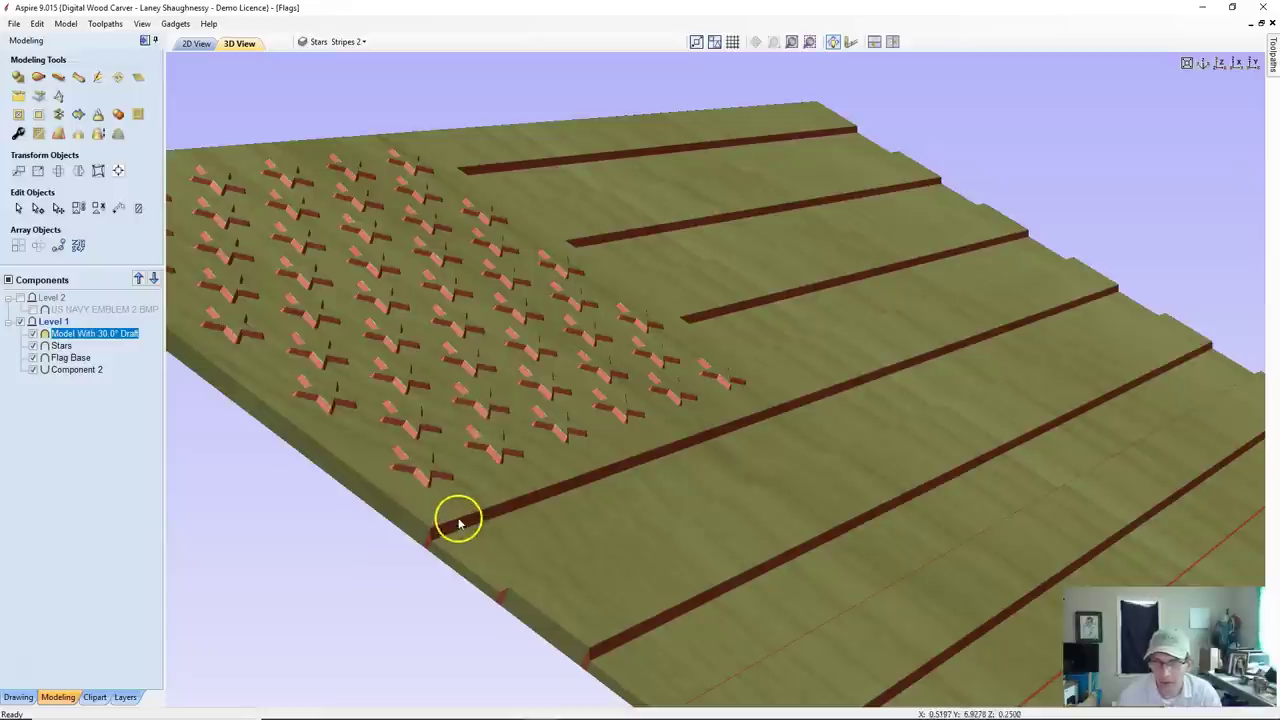
{"action": "left_click_drag", "start_coordinate": [709, 671], "coordinate": [743, 659]}
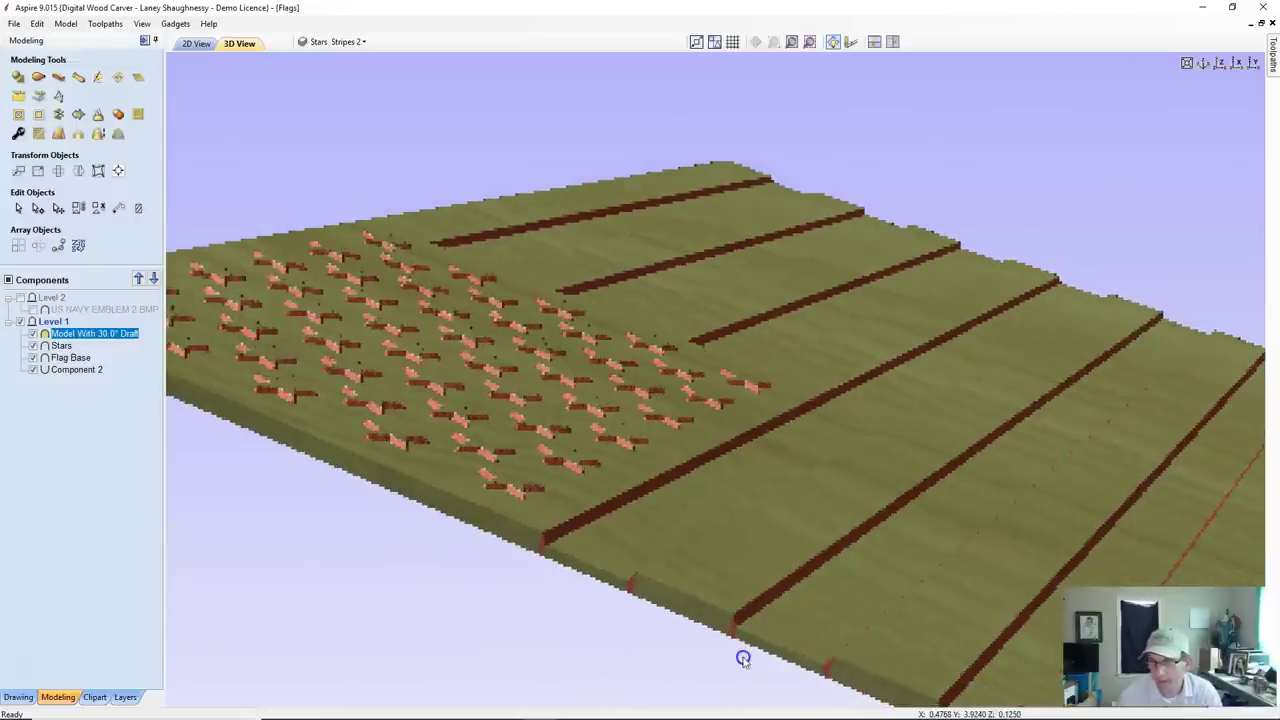
{"action": "left_click", "coordinate": [746, 600]}
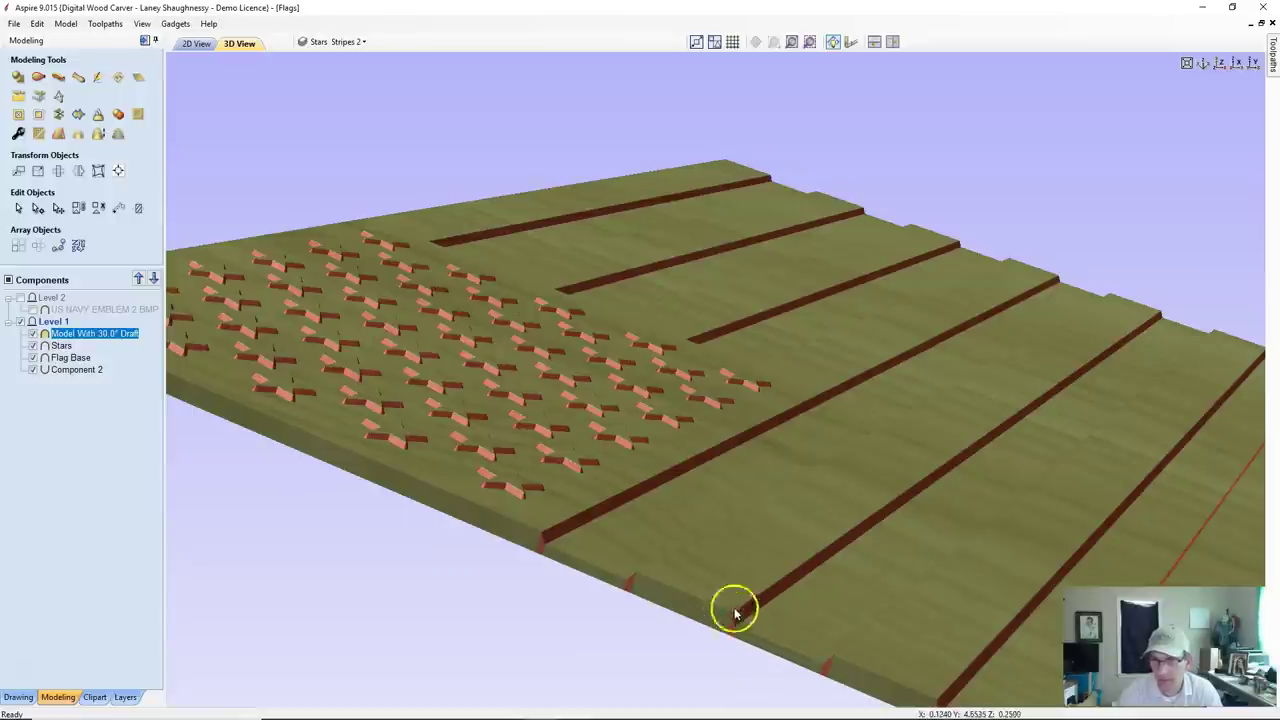
{"action": "left_click_drag", "start_coordinate": [619, 490], "coordinate": [59, 463]}
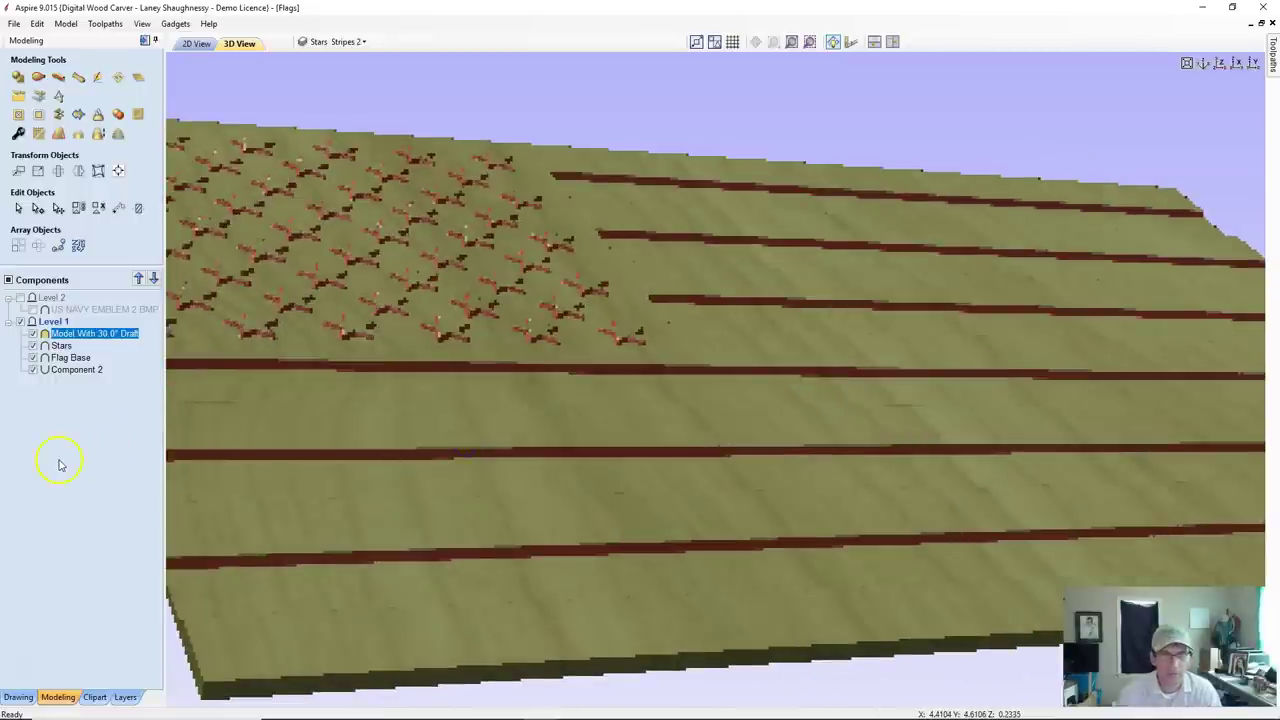
{"action": "key", "text": "Escape"}
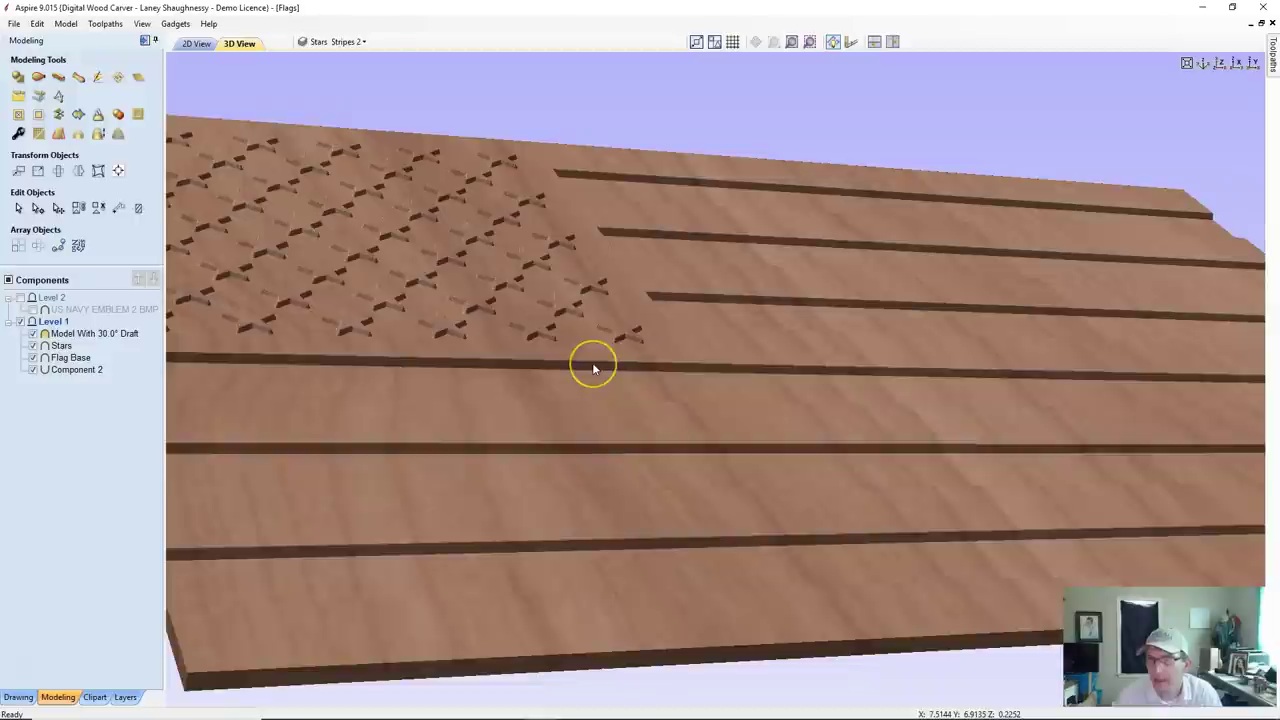
{"action": "scroll", "coordinate": [592, 366], "scroll_direction": "down", "scroll_amount": 2}
{"action": "mouse_move", "coordinate": [592, 368]}
{"action": "left_mouse_down"}
{"action": "mouse_move", "coordinate": [711, 409]}
{"action": "mouse_move", "coordinate": [706, 423]}
{"action": "left_mouse_up"}
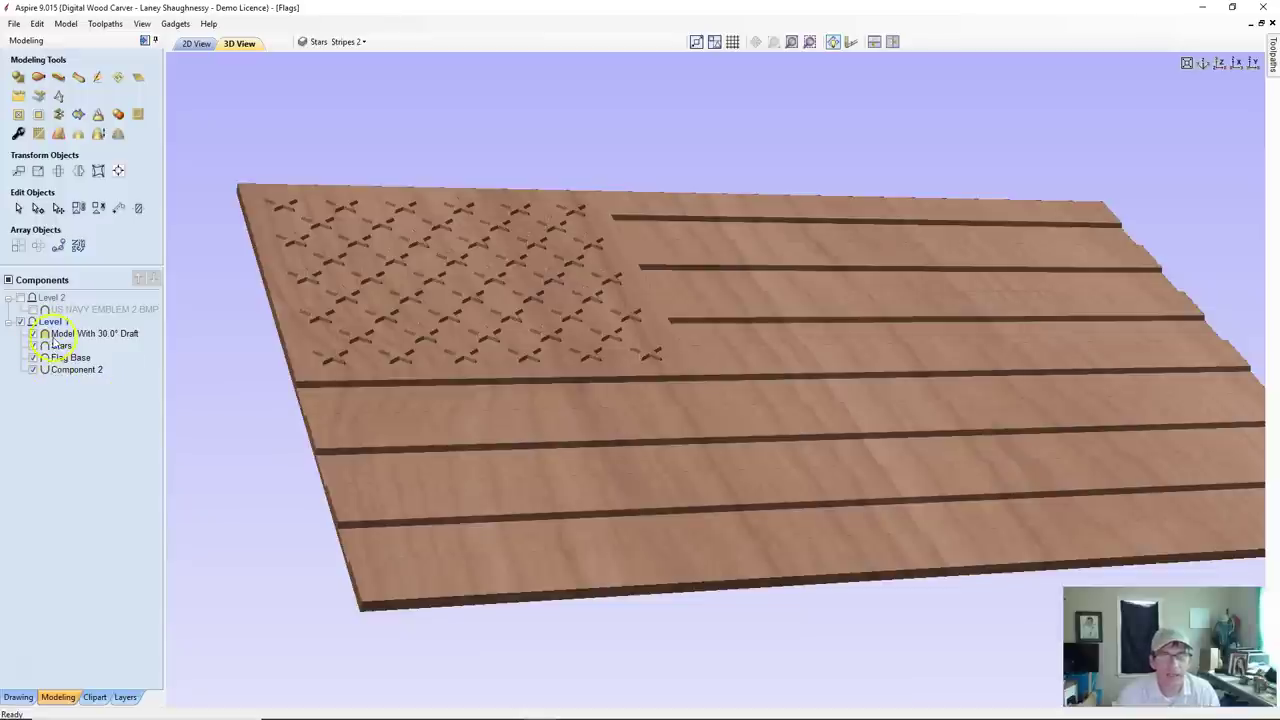
{"action": "mouse_move", "coordinate": [47, 375]}
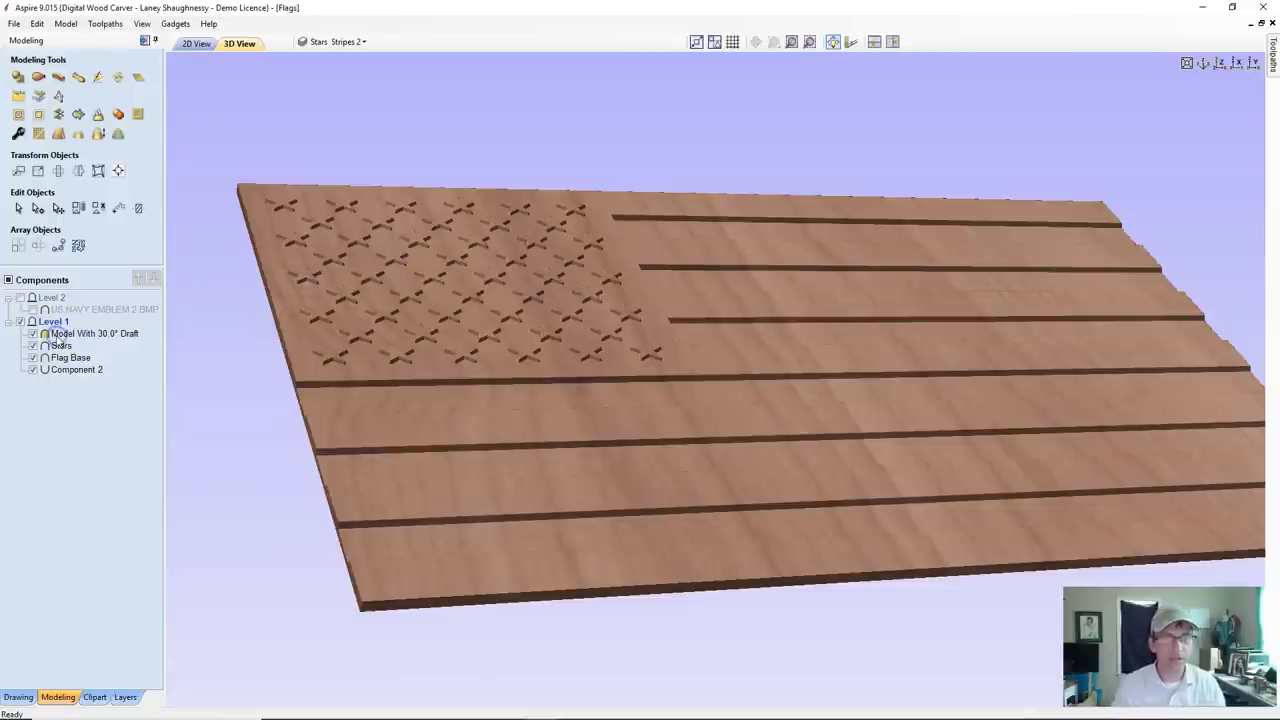
{"action": "left_click", "coordinate": [57, 334]}
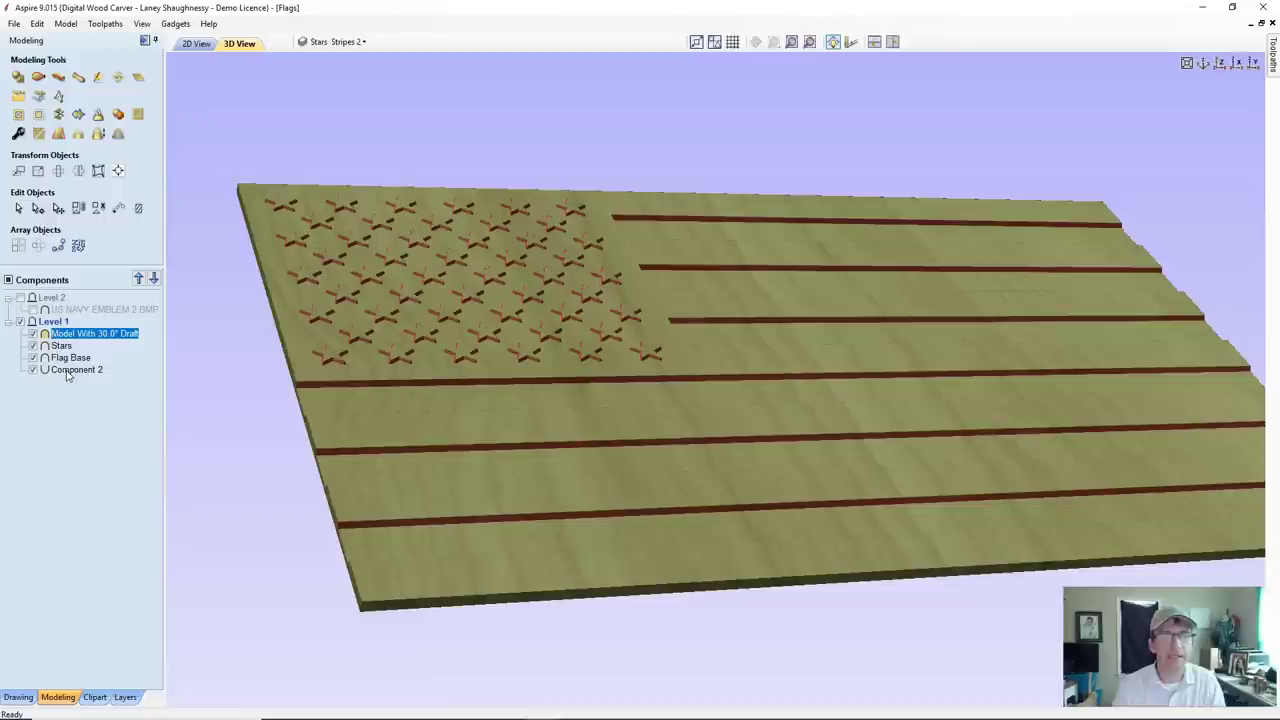
Group the four selected flag components into one group.
{"action": "left_click", "coordinate": [67, 371], "text": "shift"}
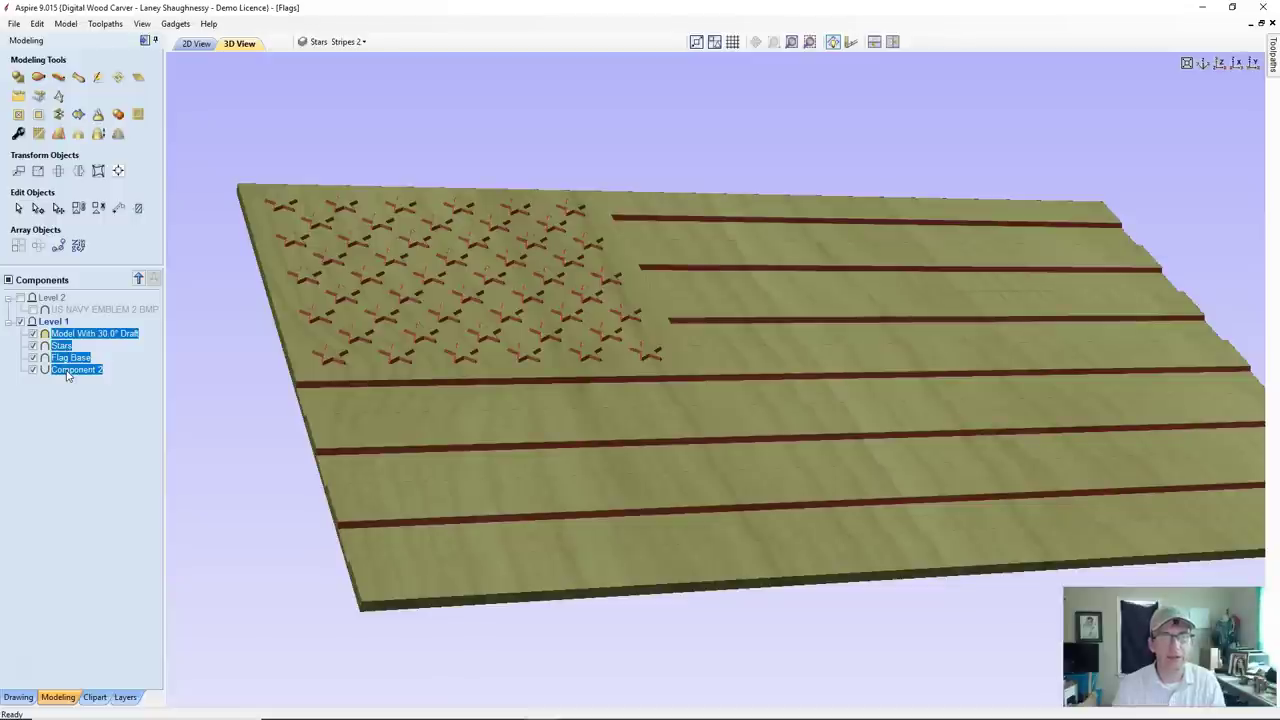
{"action": "right_click", "coordinate": [67, 372]}
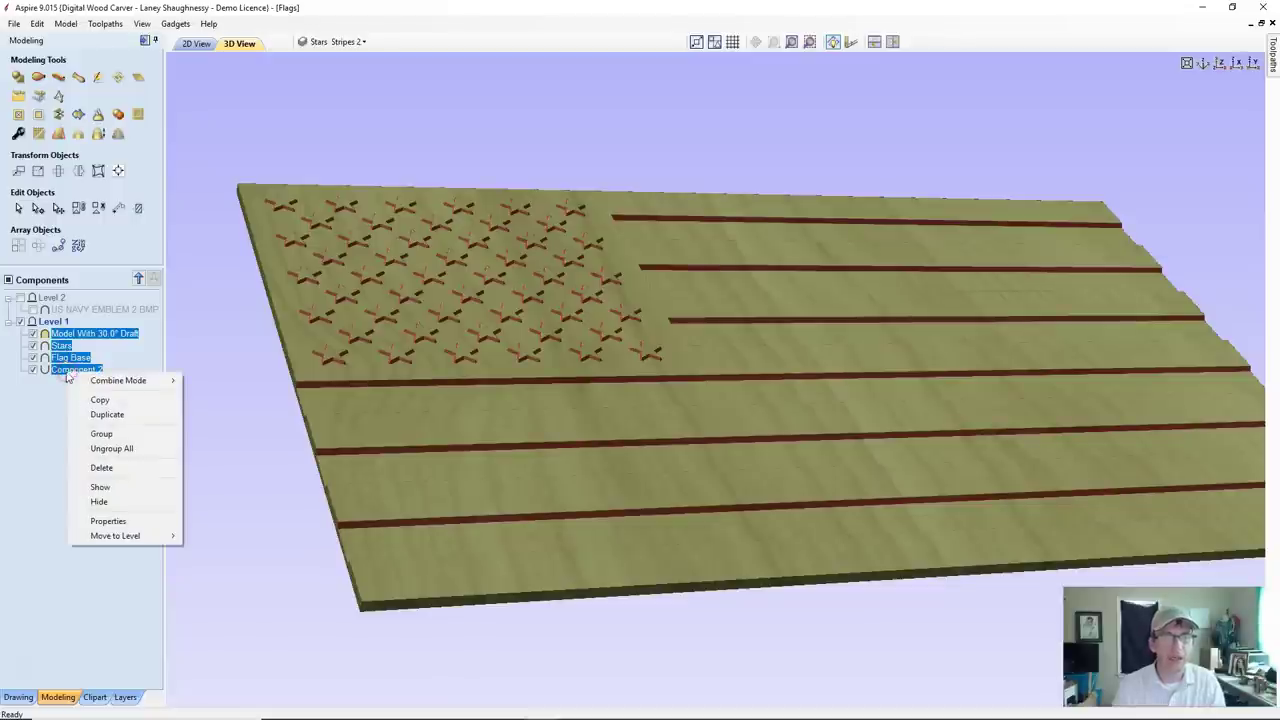
{"action": "left_click", "coordinate": [100, 434]}
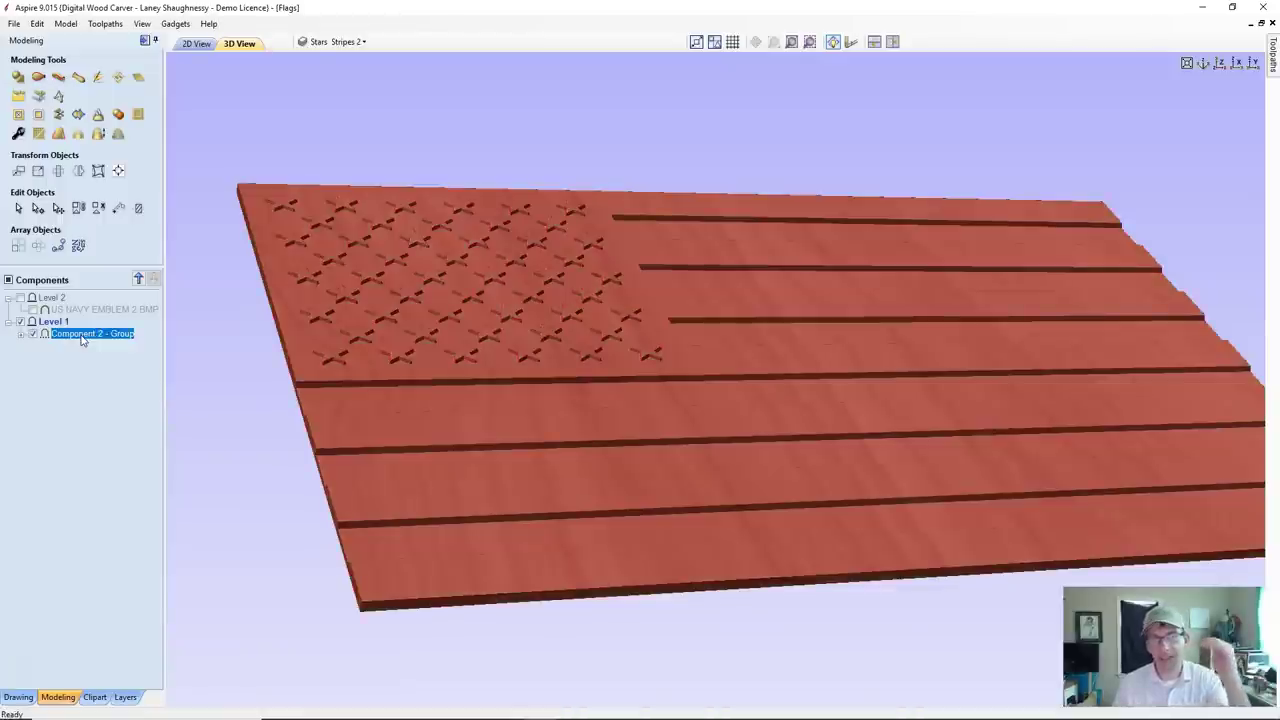
{"action": "right_click", "coordinate": [83, 338]}
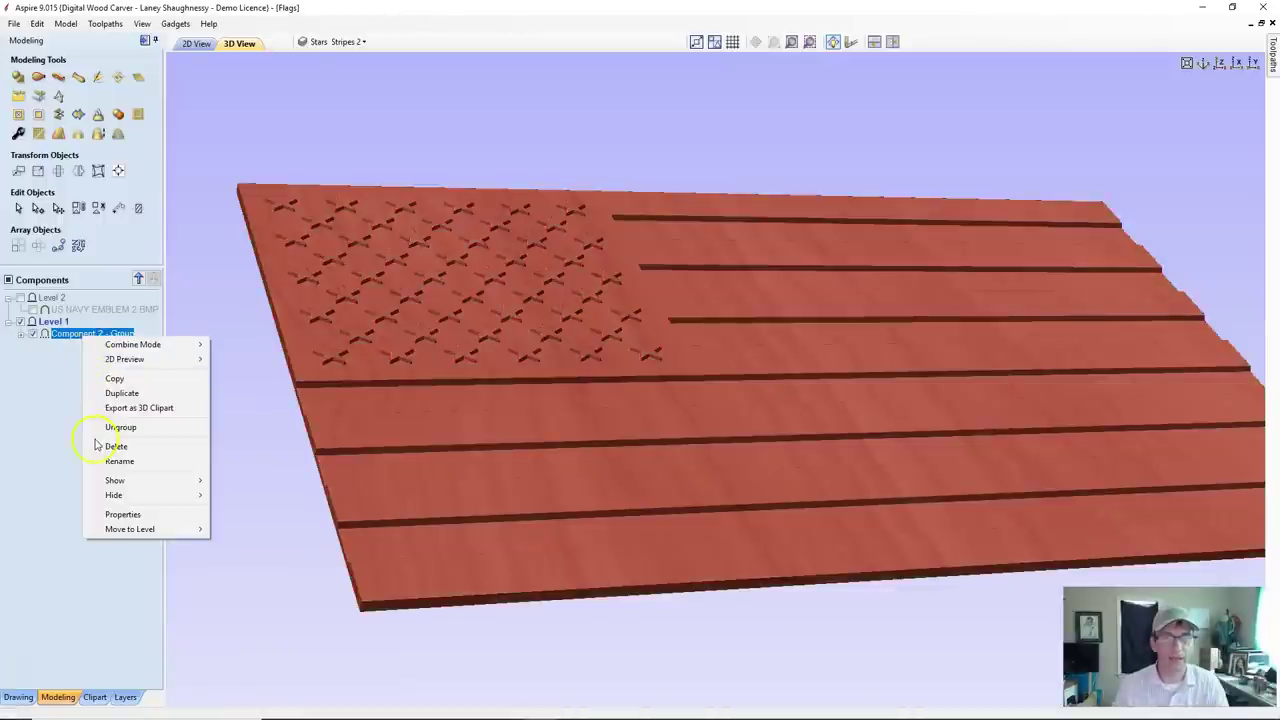
{"action": "left_click", "coordinate": [107, 405]}
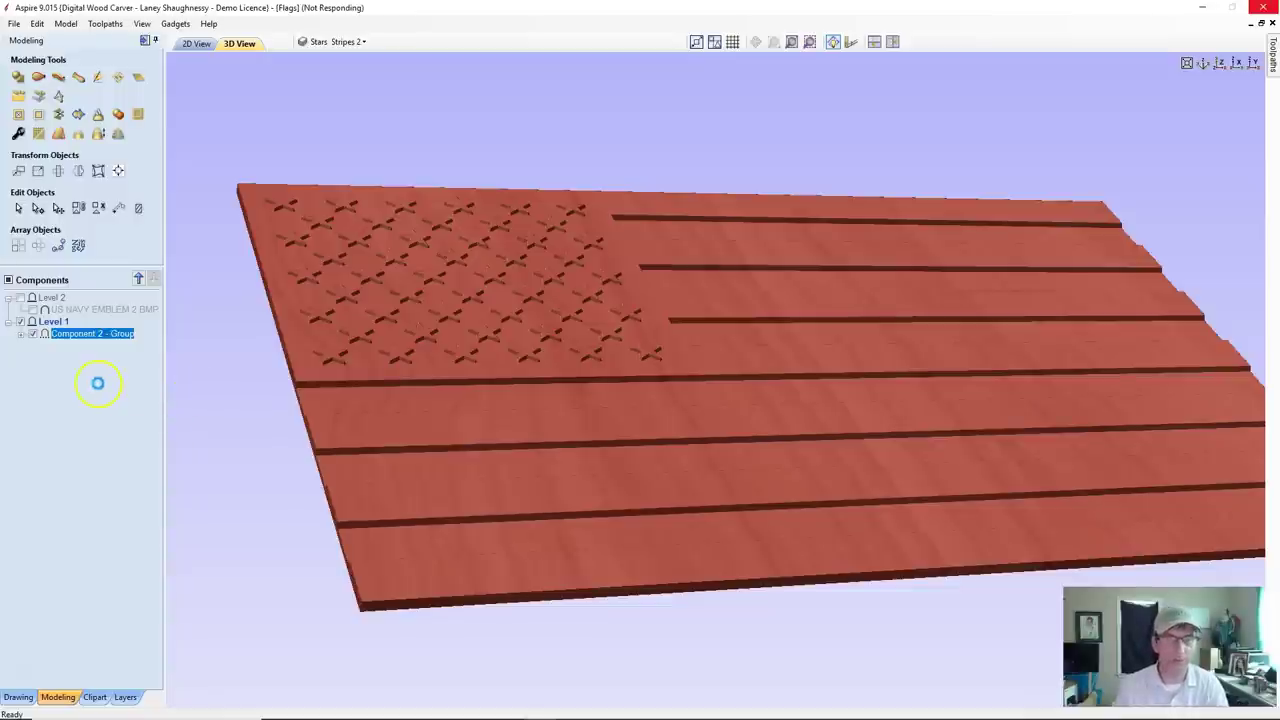
Insert Level 3 and move Component 2 - Group [1] into it.
{"action": "right_click", "coordinate": [50, 300]}
{"action": "left_click", "coordinate": [70, 391]}
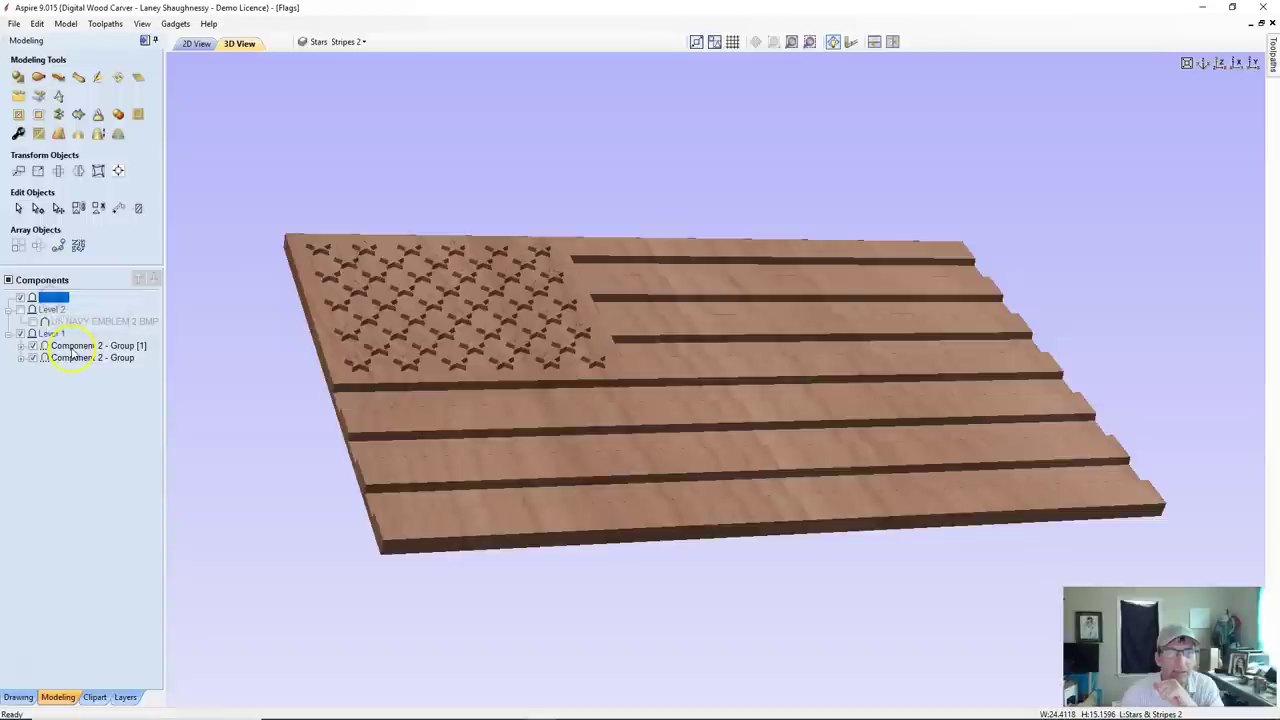
{"action": "left_click_drag", "start_coordinate": [72, 350], "coordinate": [62, 300]}
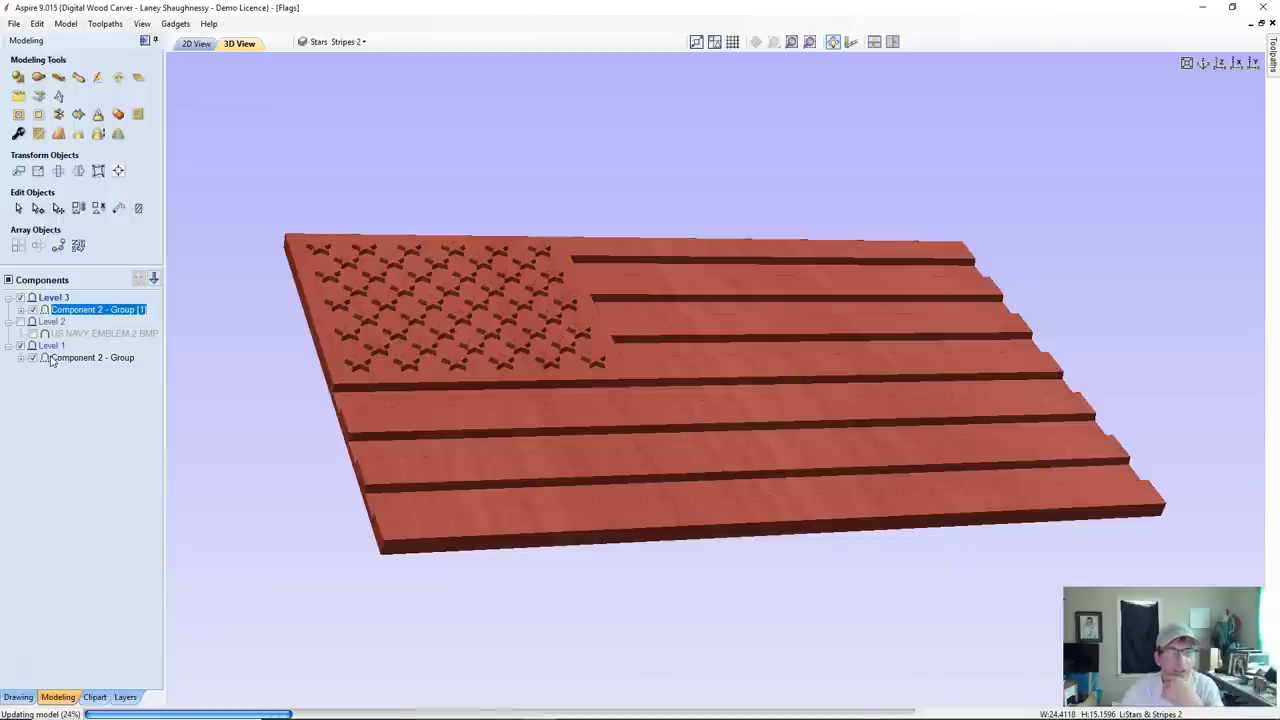
Hide Level 1 and ungroup the Level 3 flag group into its four components.
{"action": "left_click", "coordinate": [66, 348]}
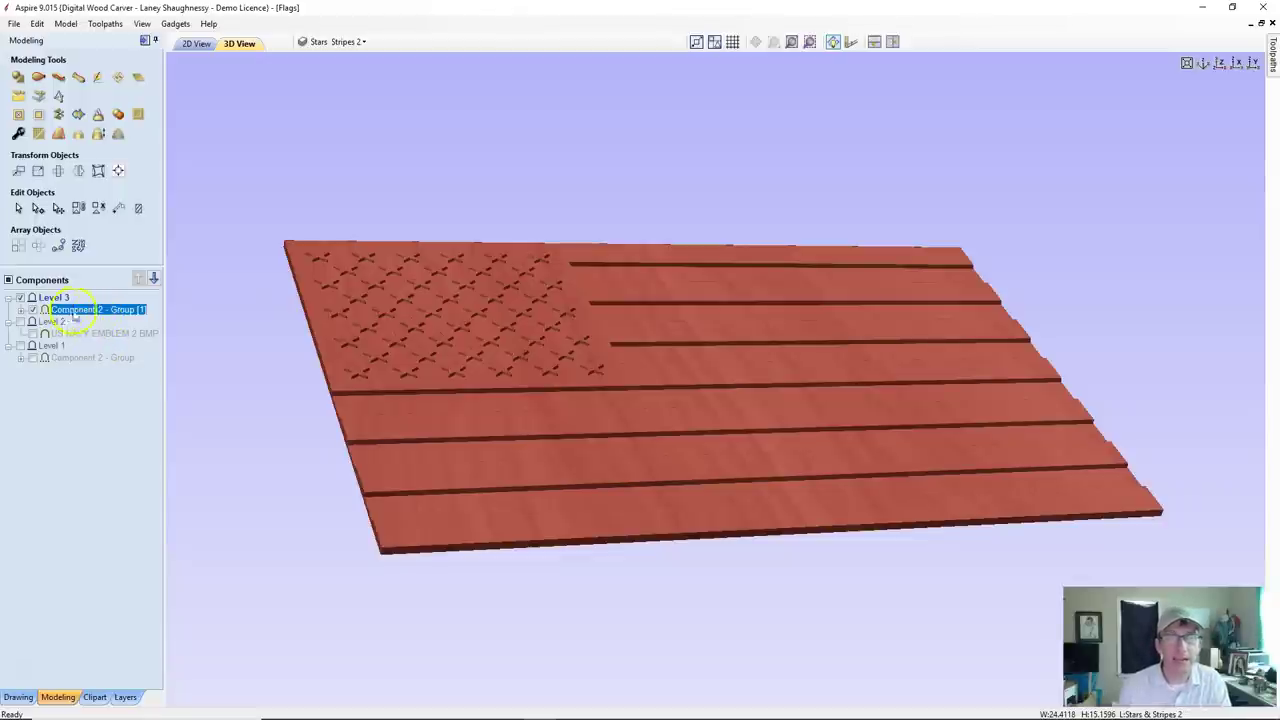
{"action": "mouse_move", "coordinate": [101, 318]}
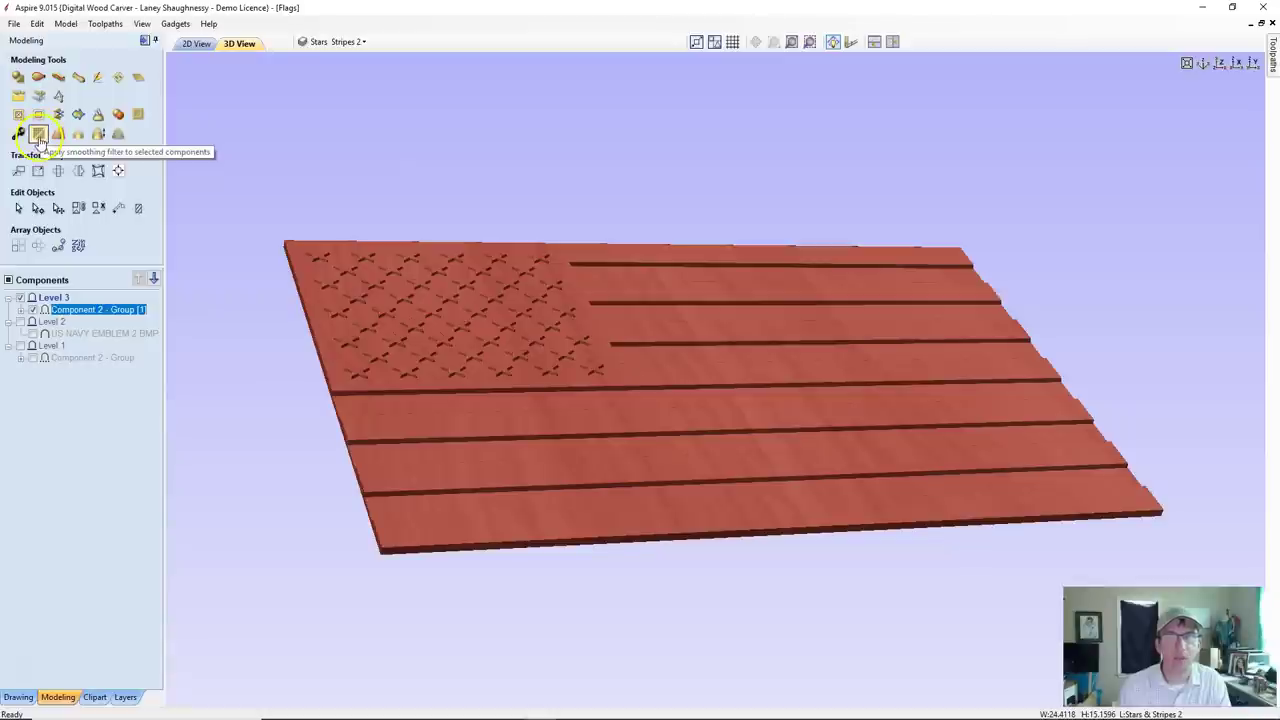
{"action": "right_click", "coordinate": [73, 317]}
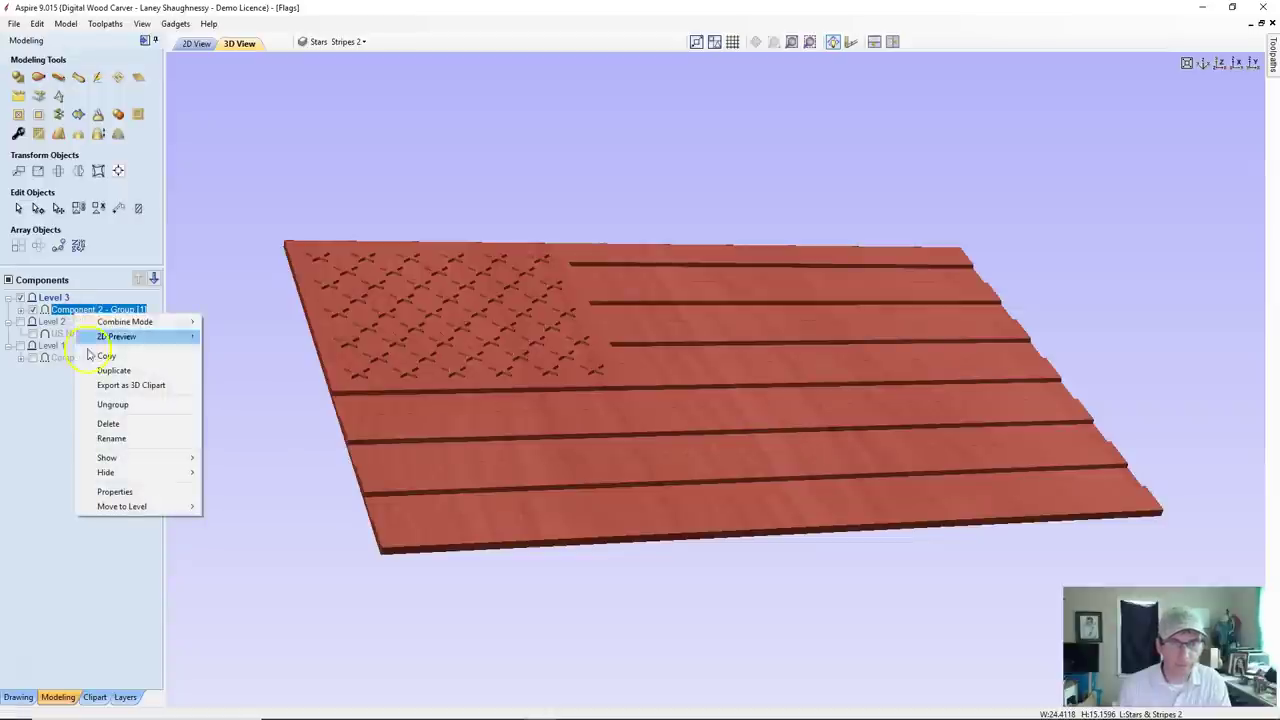
{"action": "left_click", "coordinate": [110, 405]}
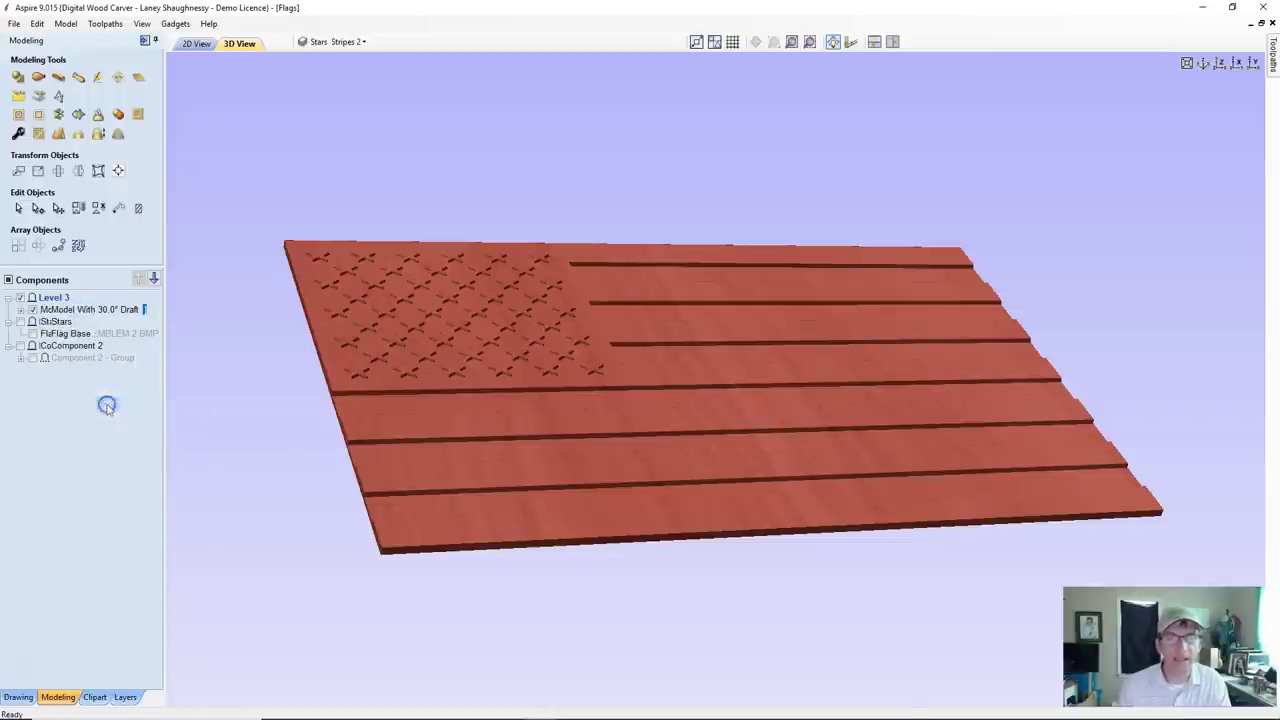
{"action": "left_click", "coordinate": [55, 358]}
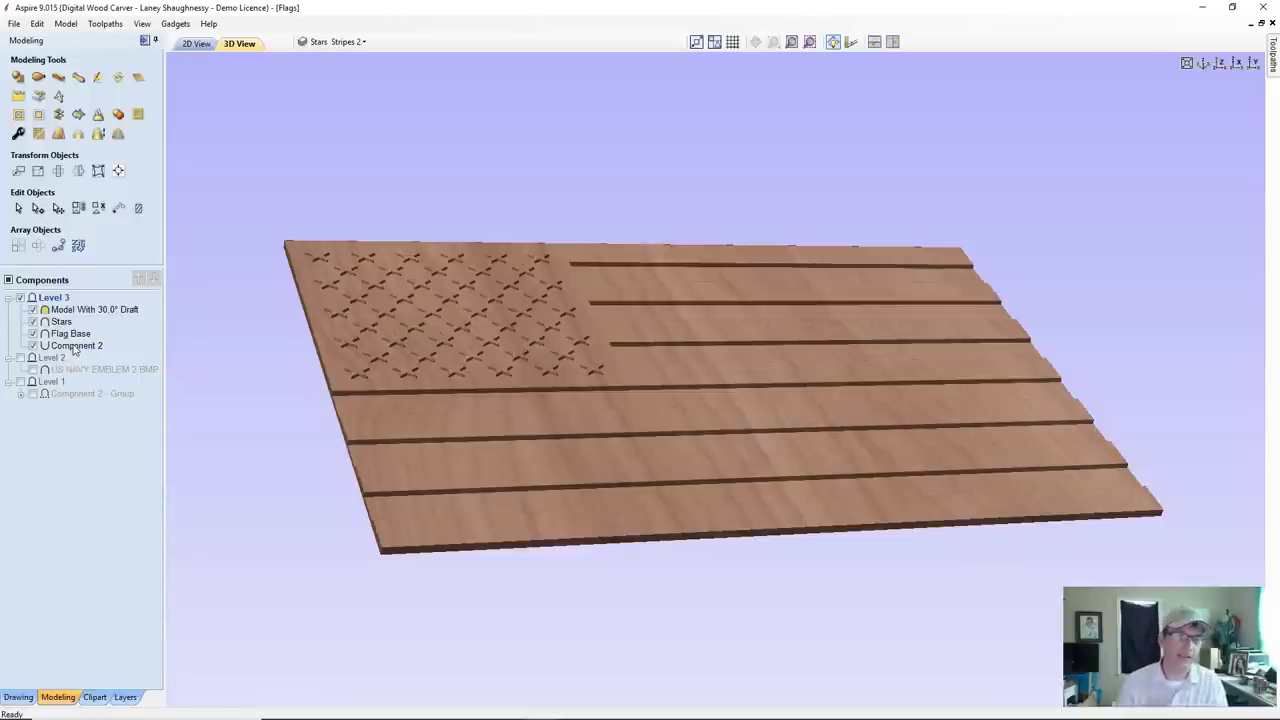
Bake Component 2 and the other Level 3 components into 'Component 2- Baked'.
{"action": "left_click", "coordinate": [73, 346]}
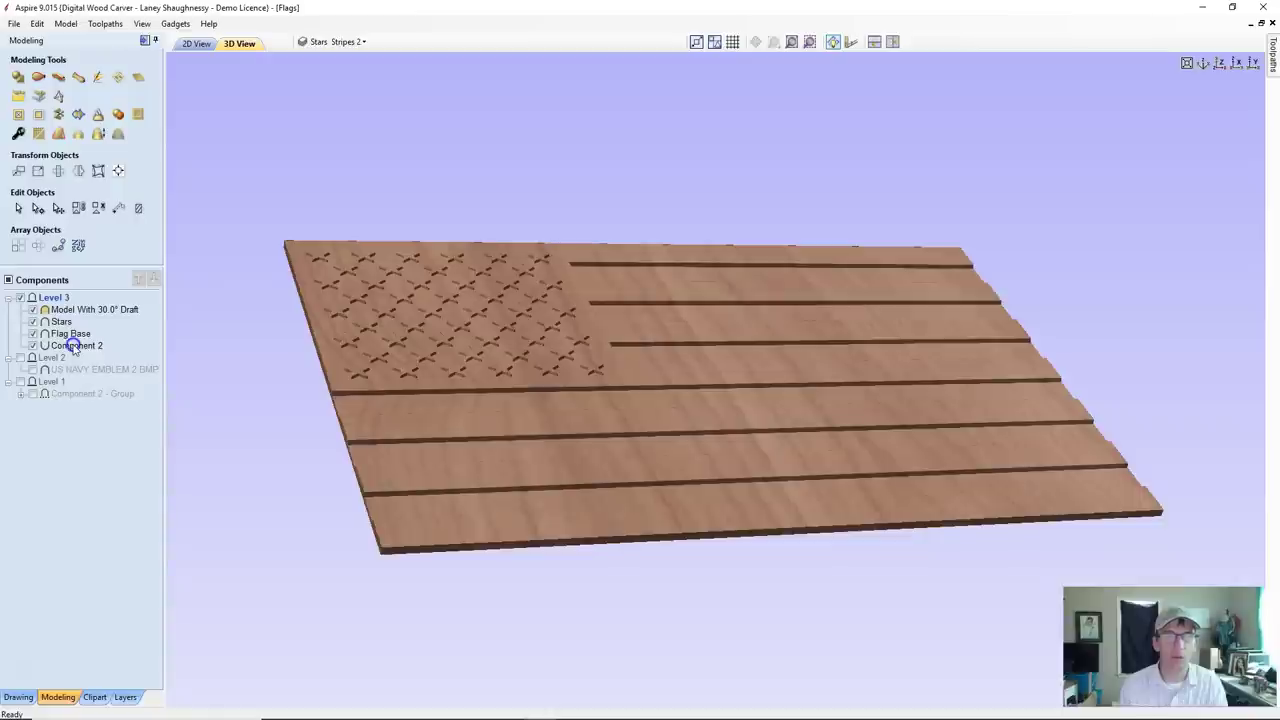
{"action": "left_click", "coordinate": [73, 346]}
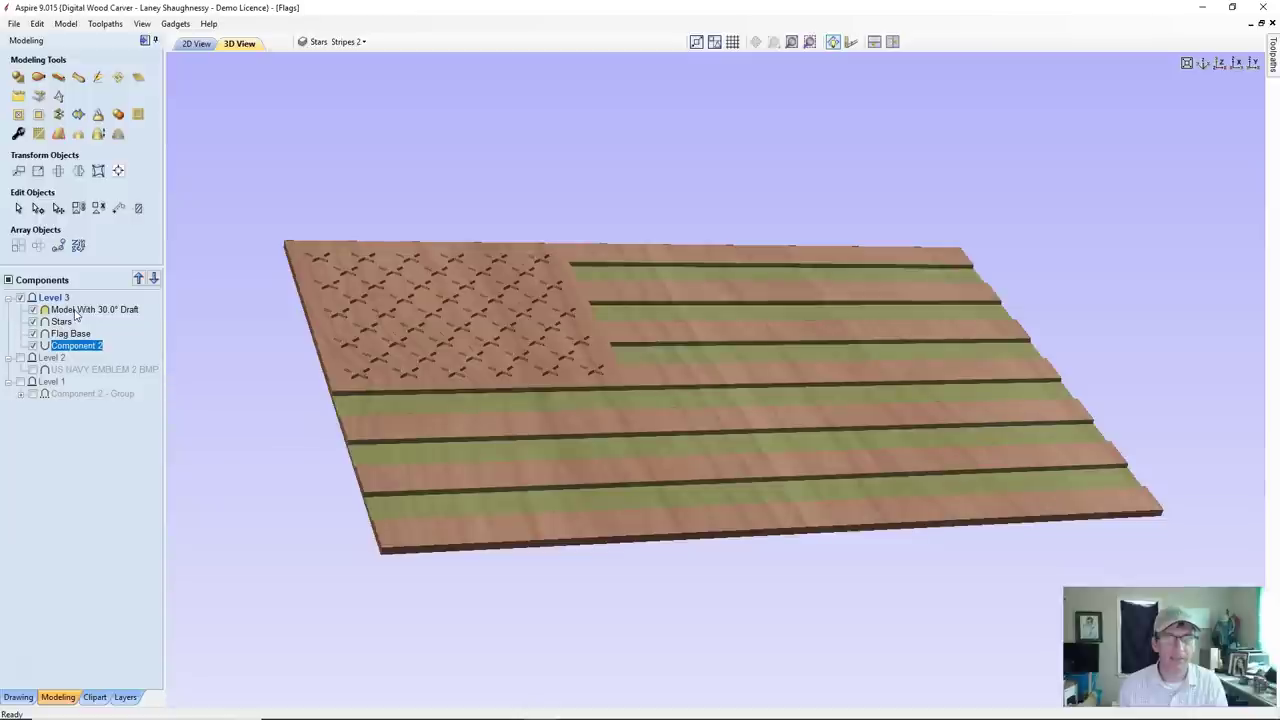
{"action": "left_click", "coordinate": [76, 311], "text": "shift"}
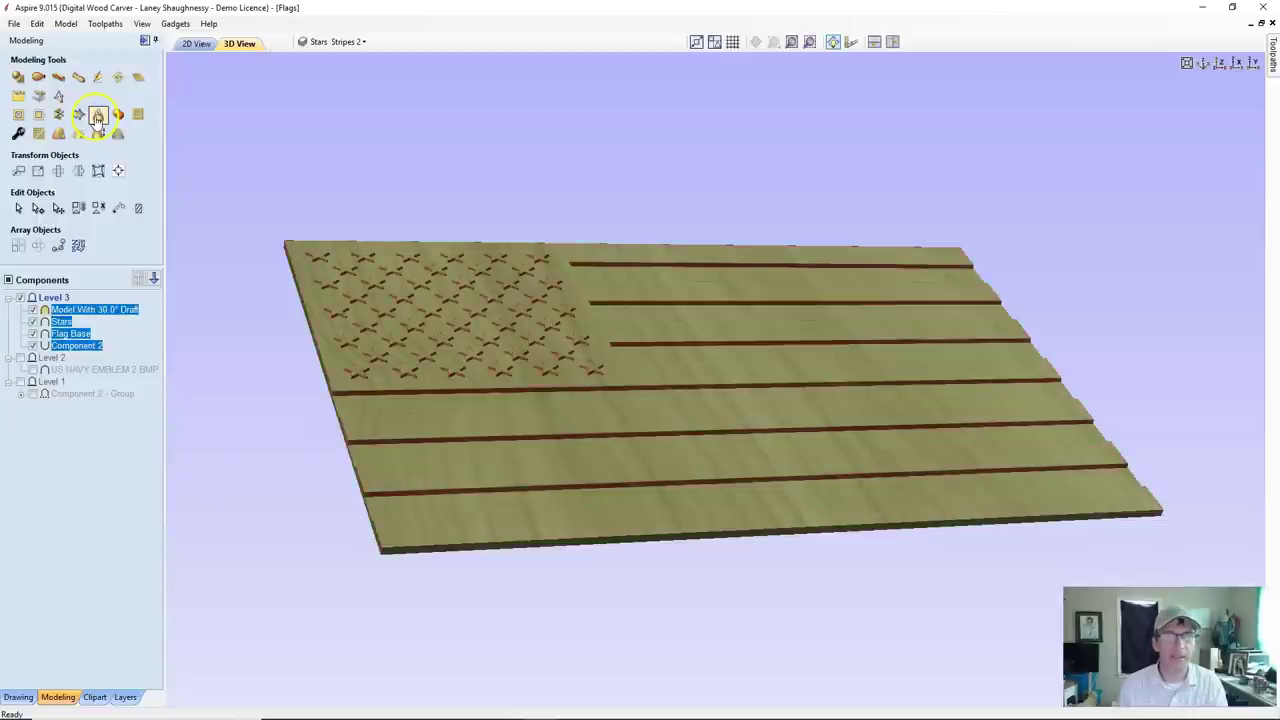
{"action": "left_click", "coordinate": [97, 116]}
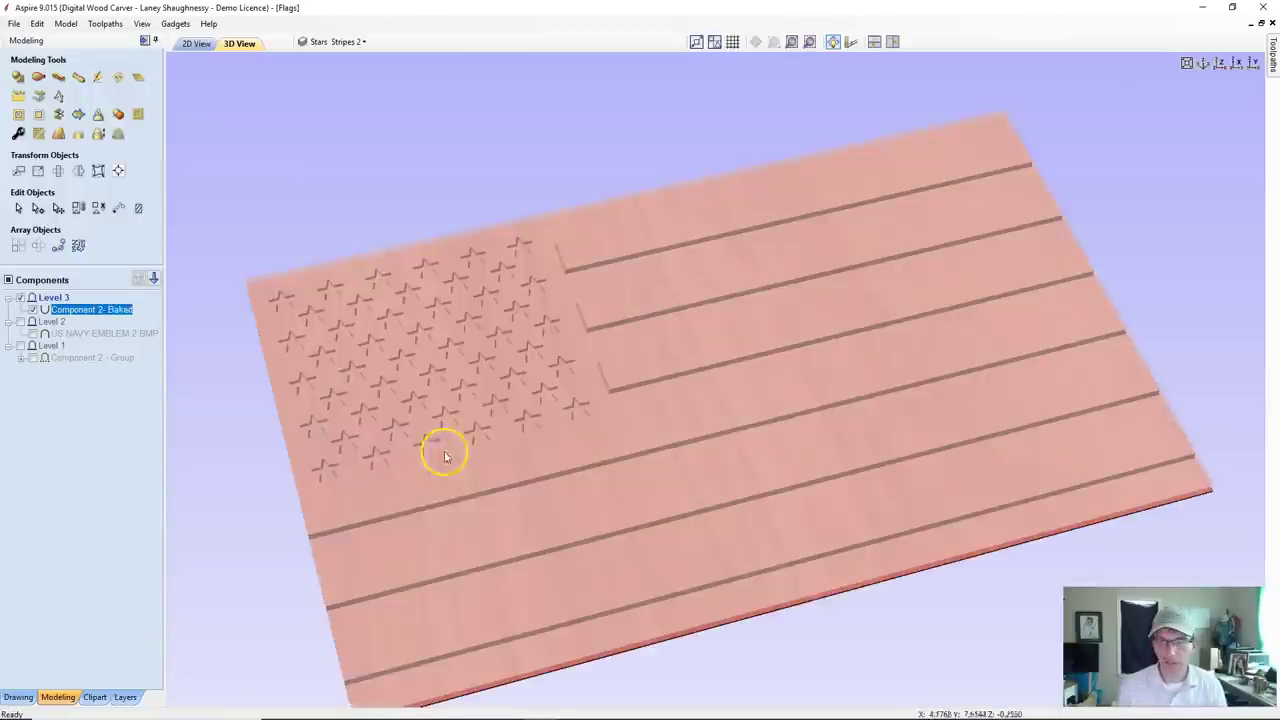
{"action": "left_click_drag", "start_coordinate": [440, 449], "coordinate": [446, 560]}
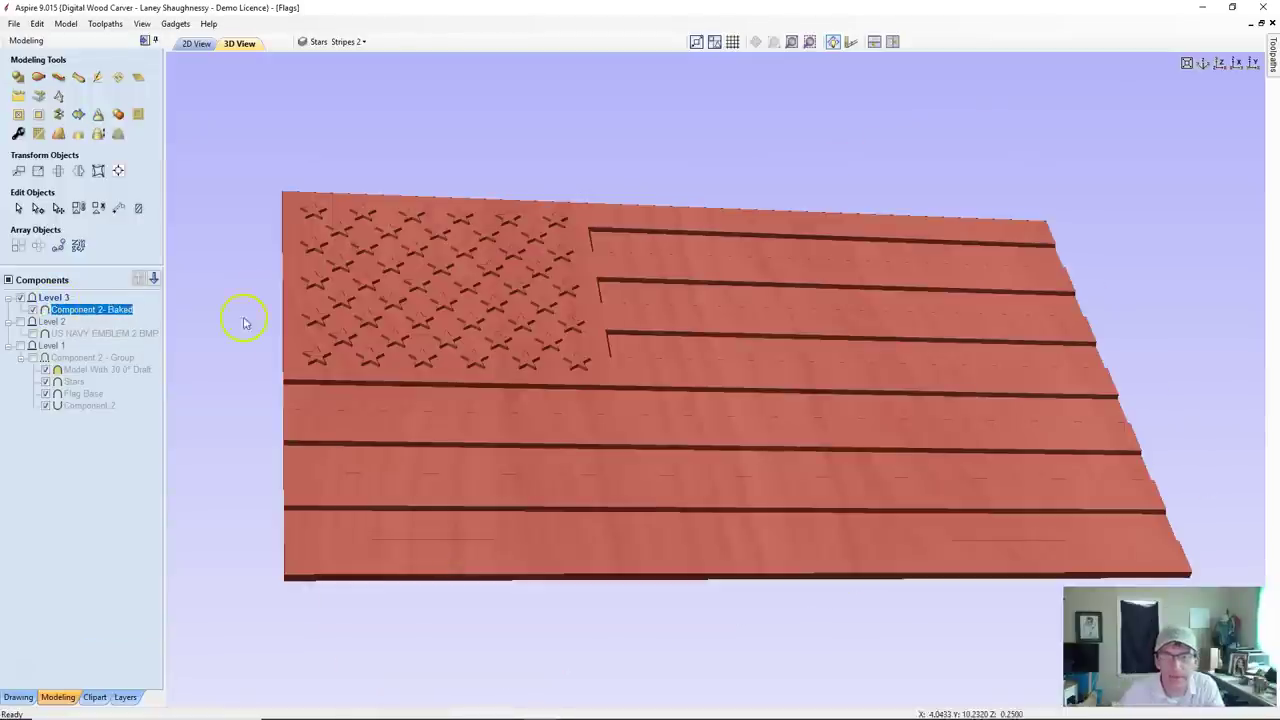
Apply smoothing to the baked flag component and view it from below.
{"action": "left_click", "coordinate": [38, 135]}
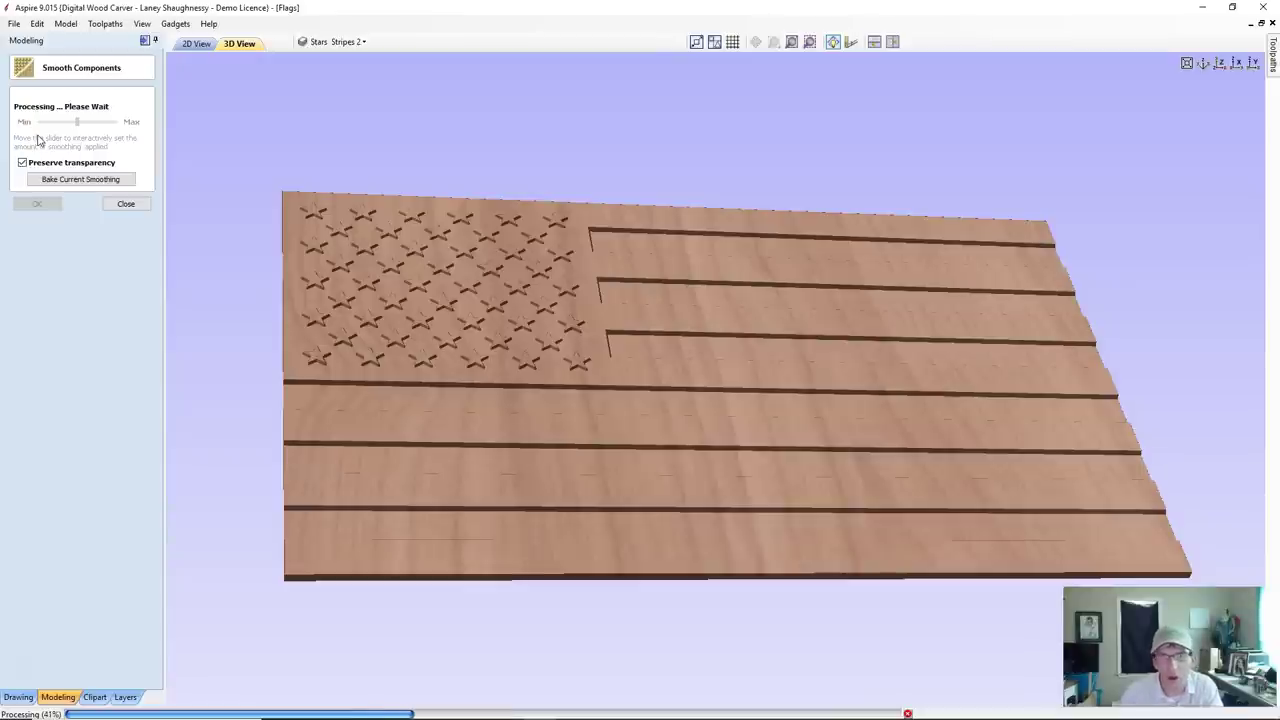
{"action": "left_click", "coordinate": [128, 204]}
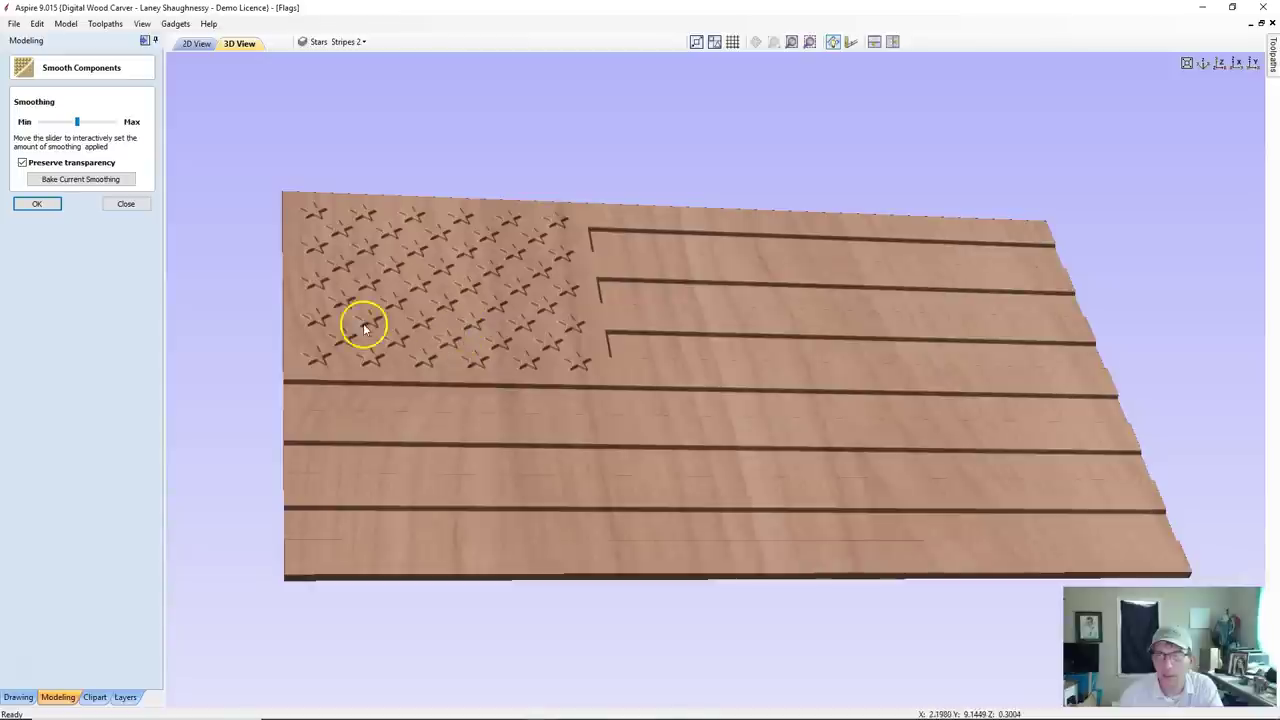
{"action": "left_click", "coordinate": [39, 205]}
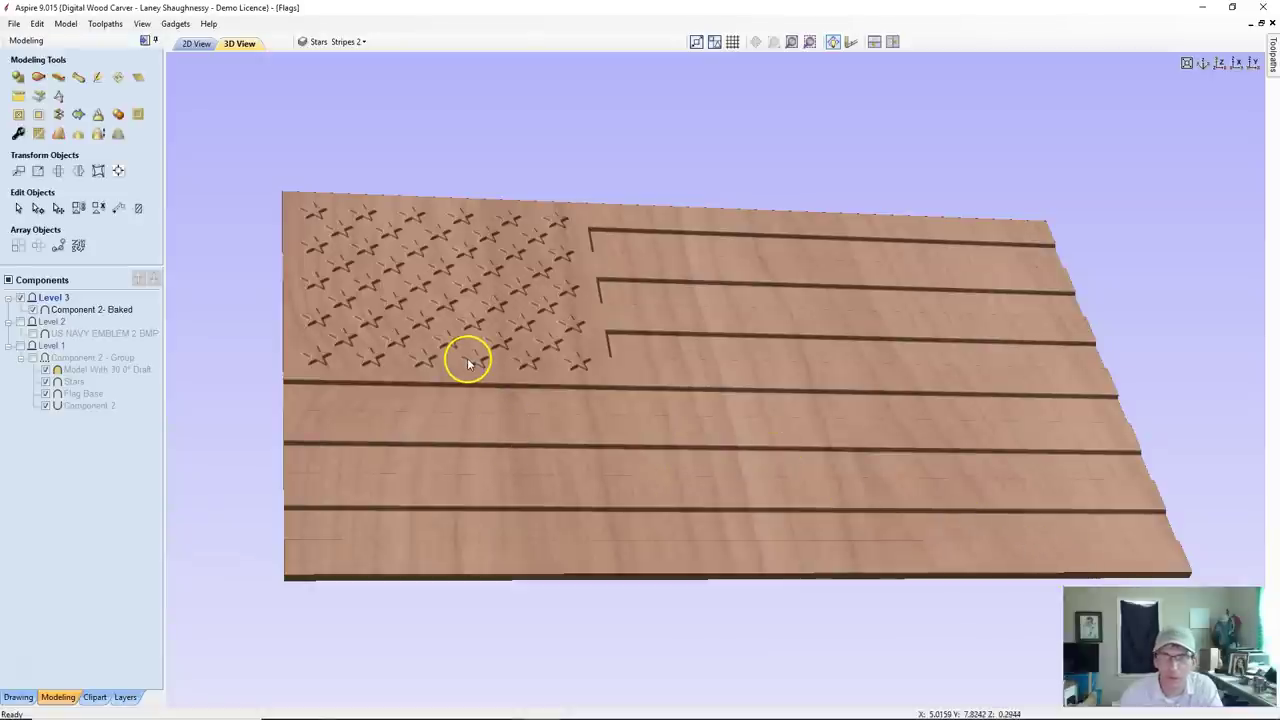
{"action": "left_click_drag", "start_coordinate": [766, 491], "coordinate": [563, 429]}
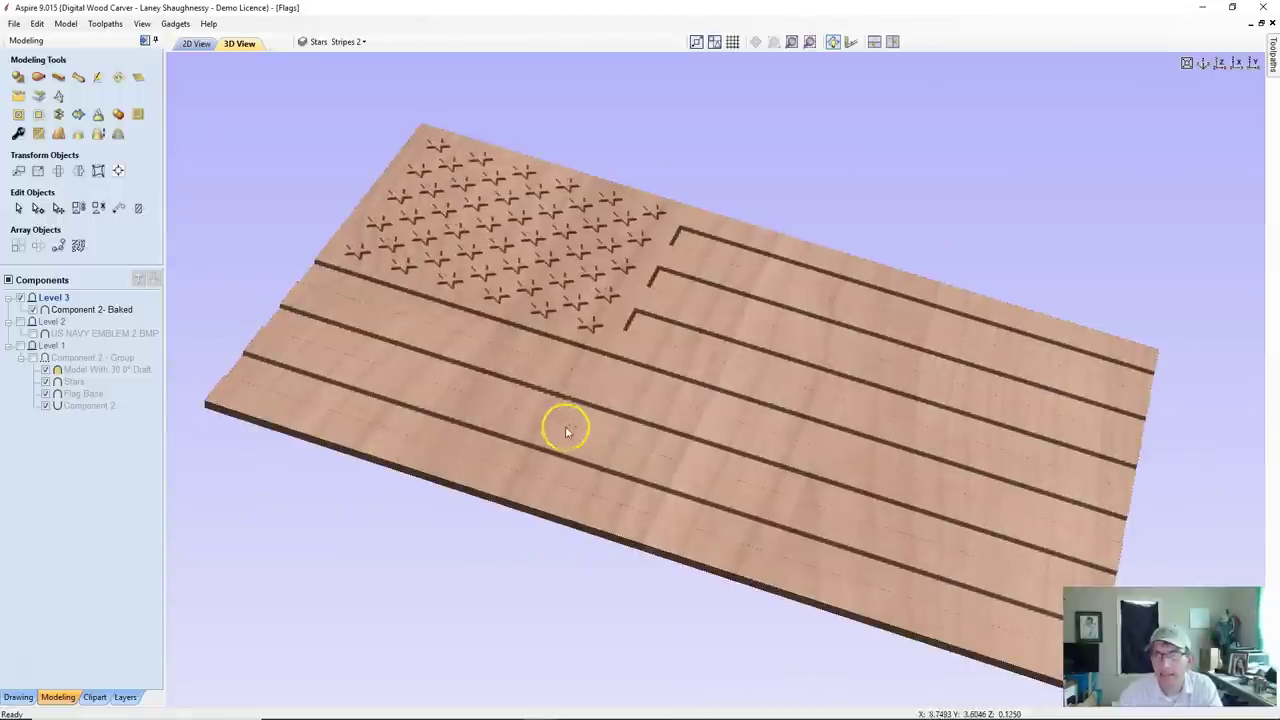
Return to the 2D View and zoom in on the flag's stars and stripe outlines.
{"action": "left_click", "coordinate": [194, 44]}
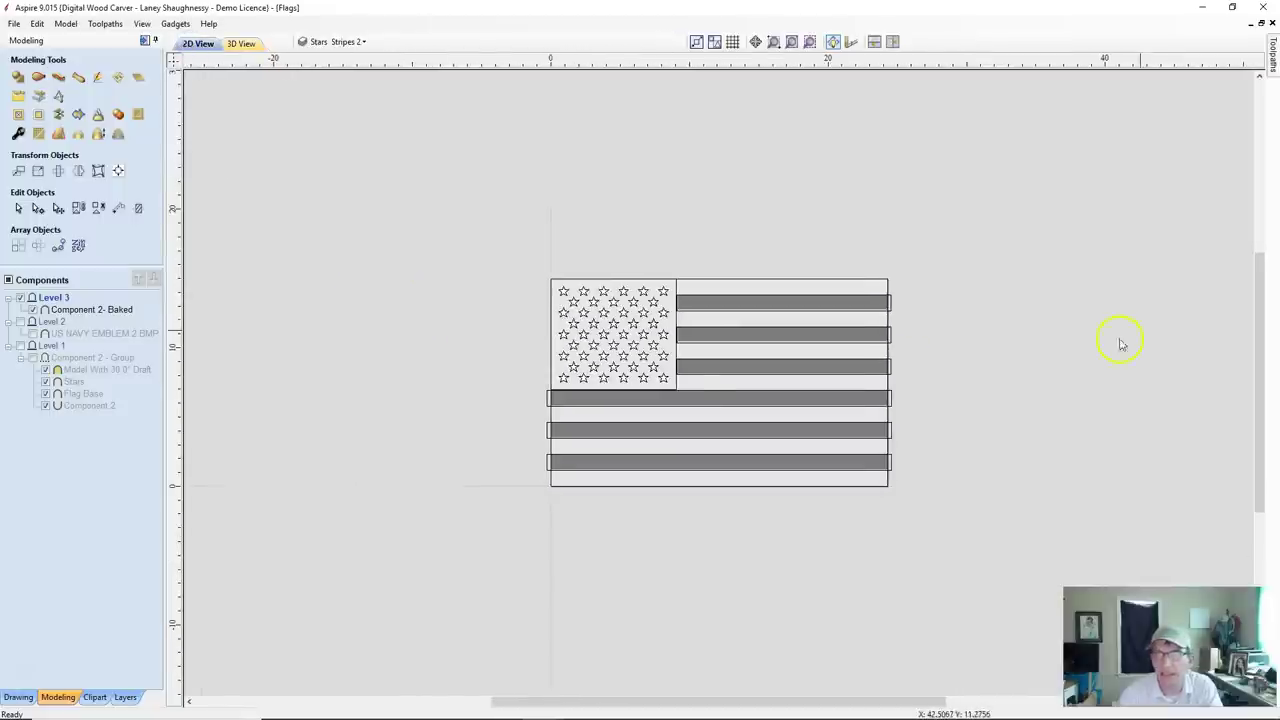
{"action": "scroll", "coordinate": [1066, 309], "scroll_direction": "up", "scroll_amount": 1}
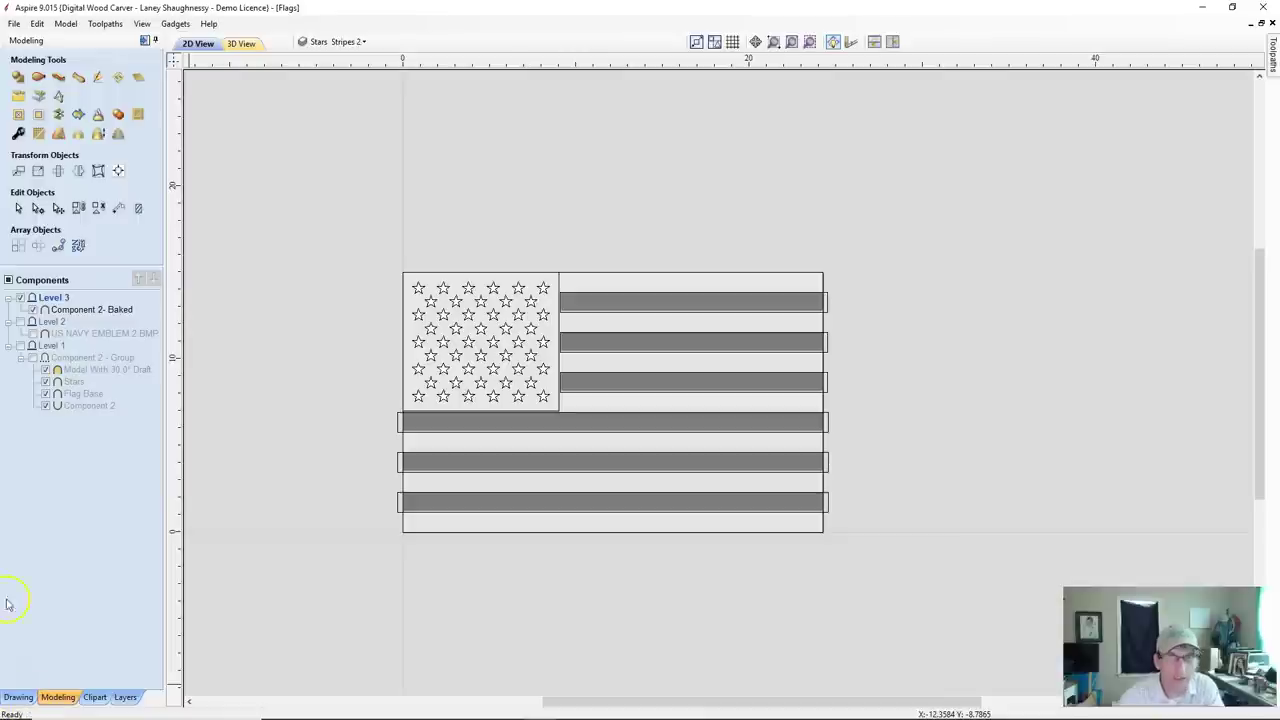
{"action": "left_click", "coordinate": [55, 75]}
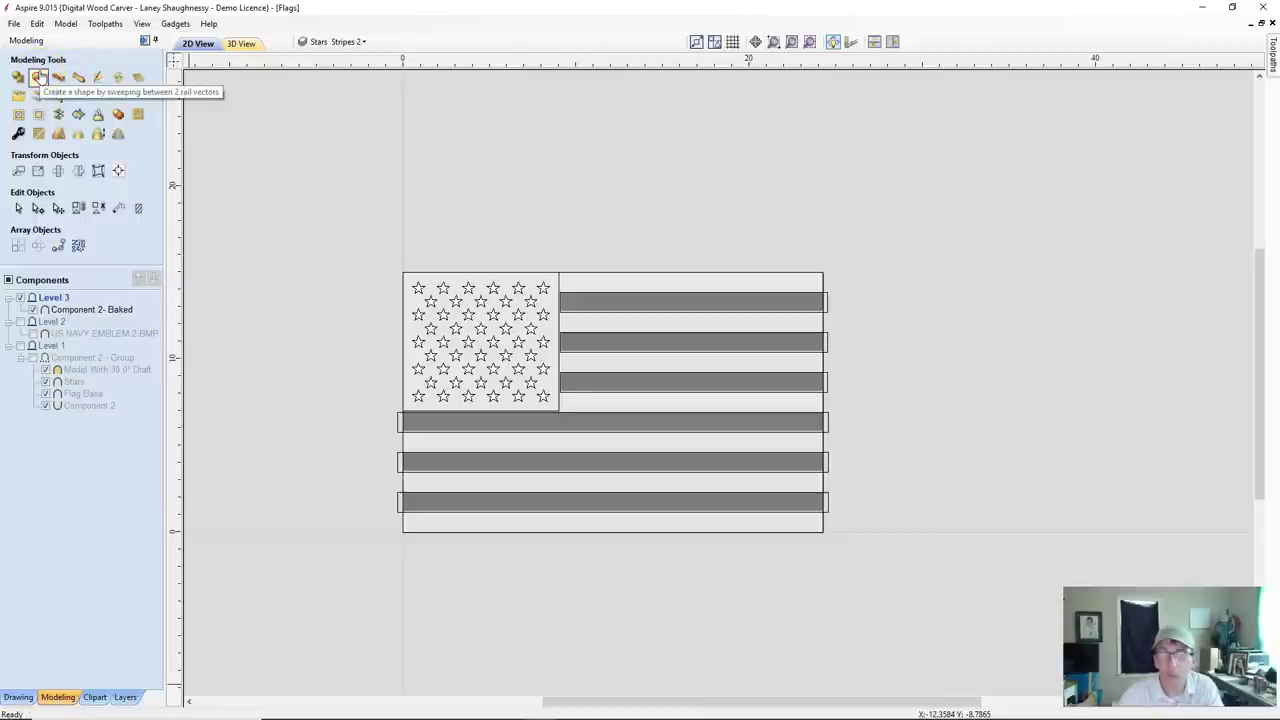
{"action": "left_click", "coordinate": [38, 77]}
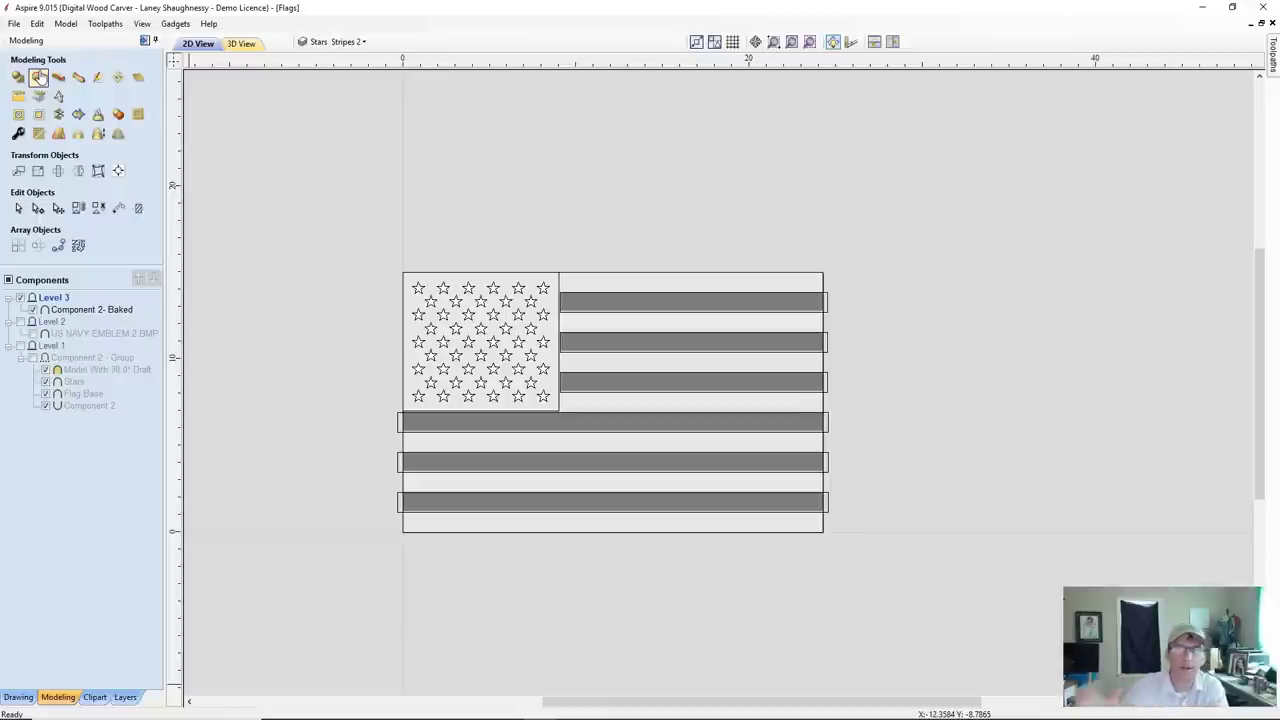
{"action": "left_click", "coordinate": [58, 115]}
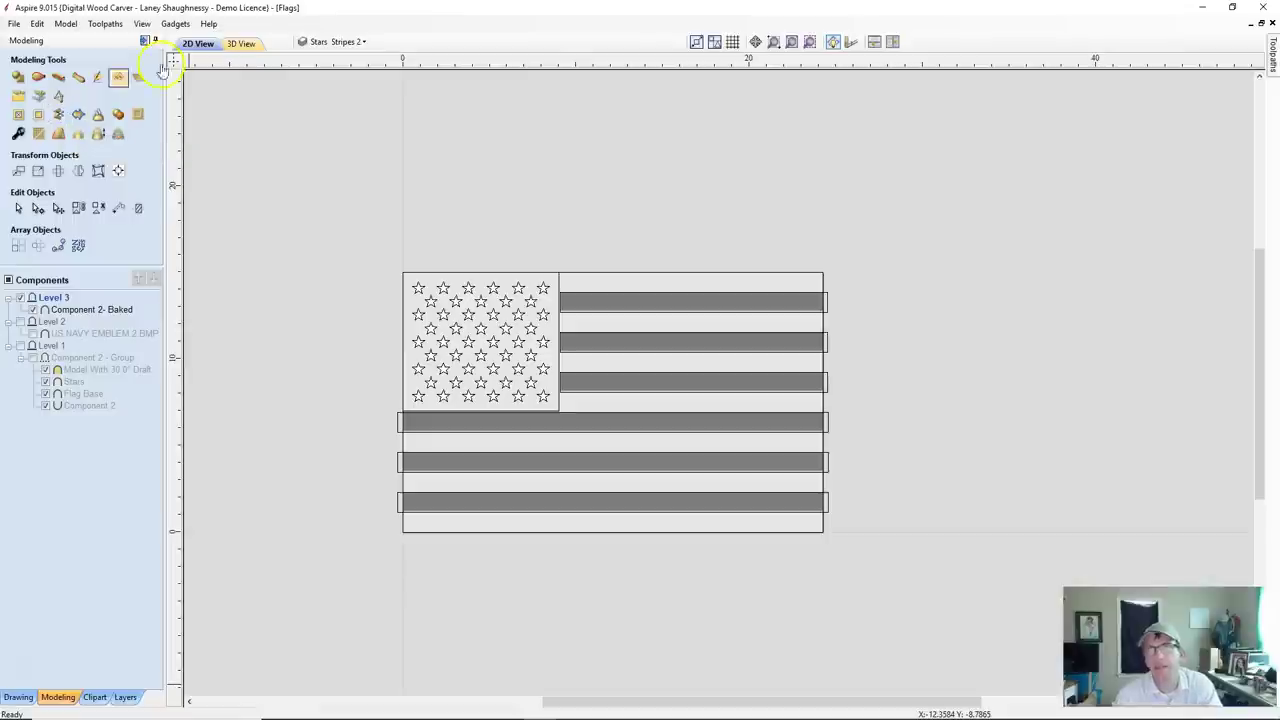
{"action": "left_click", "coordinate": [344, 66]}
Make Ripple Wave 2 visible and select its two diagonal rails and wavy curve.
{"action": "left_click", "coordinate": [335, 41]}
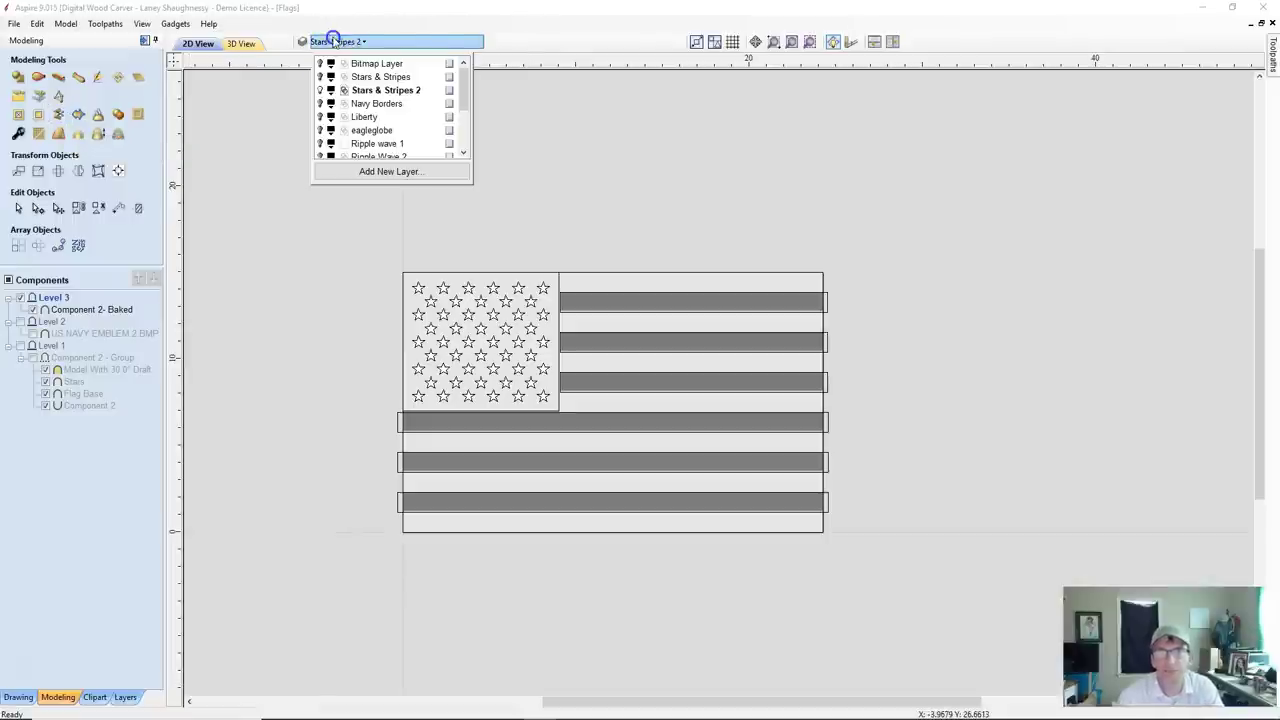
{"action": "left_click_drag", "start_coordinate": [463, 99], "coordinate": [463, 114]}
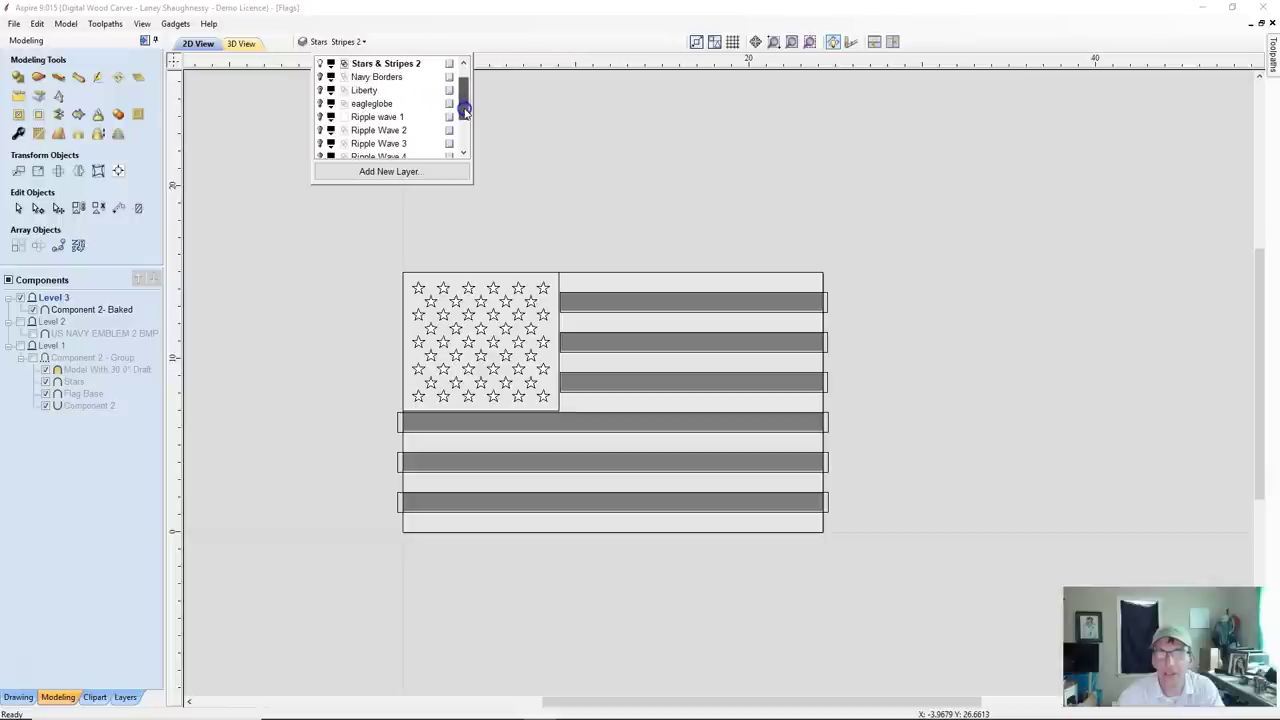
{"action": "left_click", "coordinate": [320, 130]}
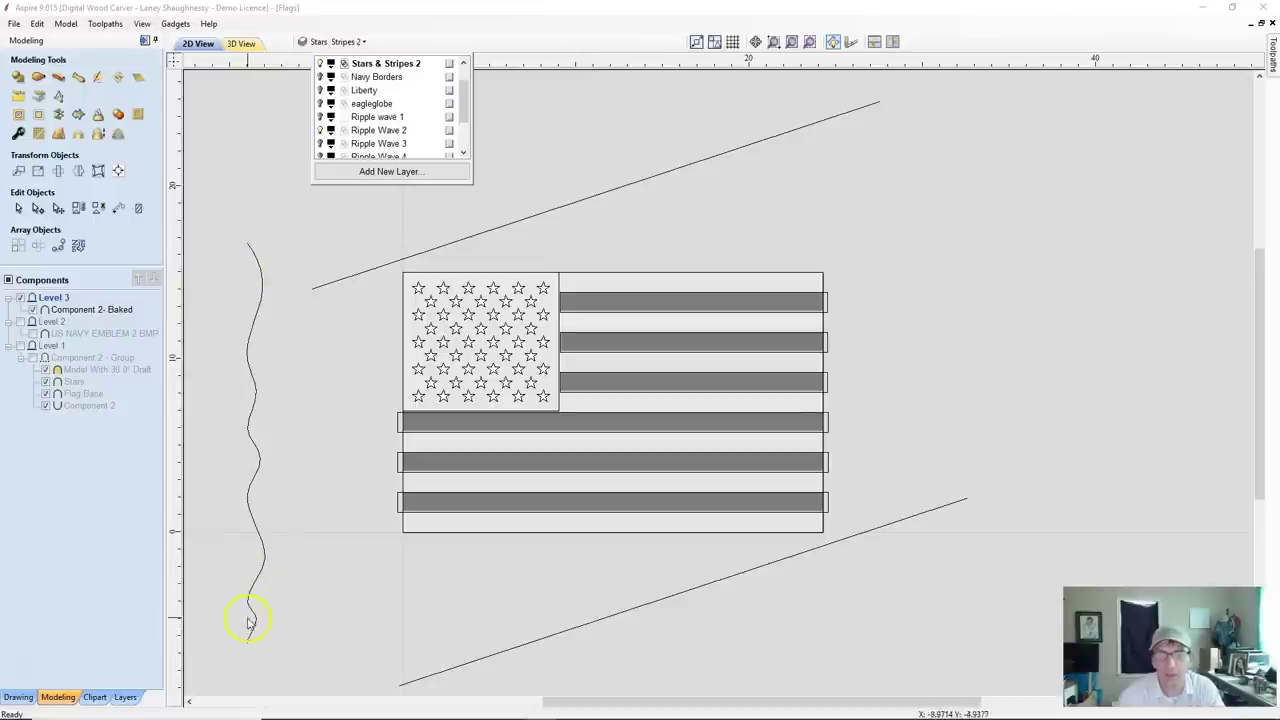
{"action": "left_click", "coordinate": [342, 283]}
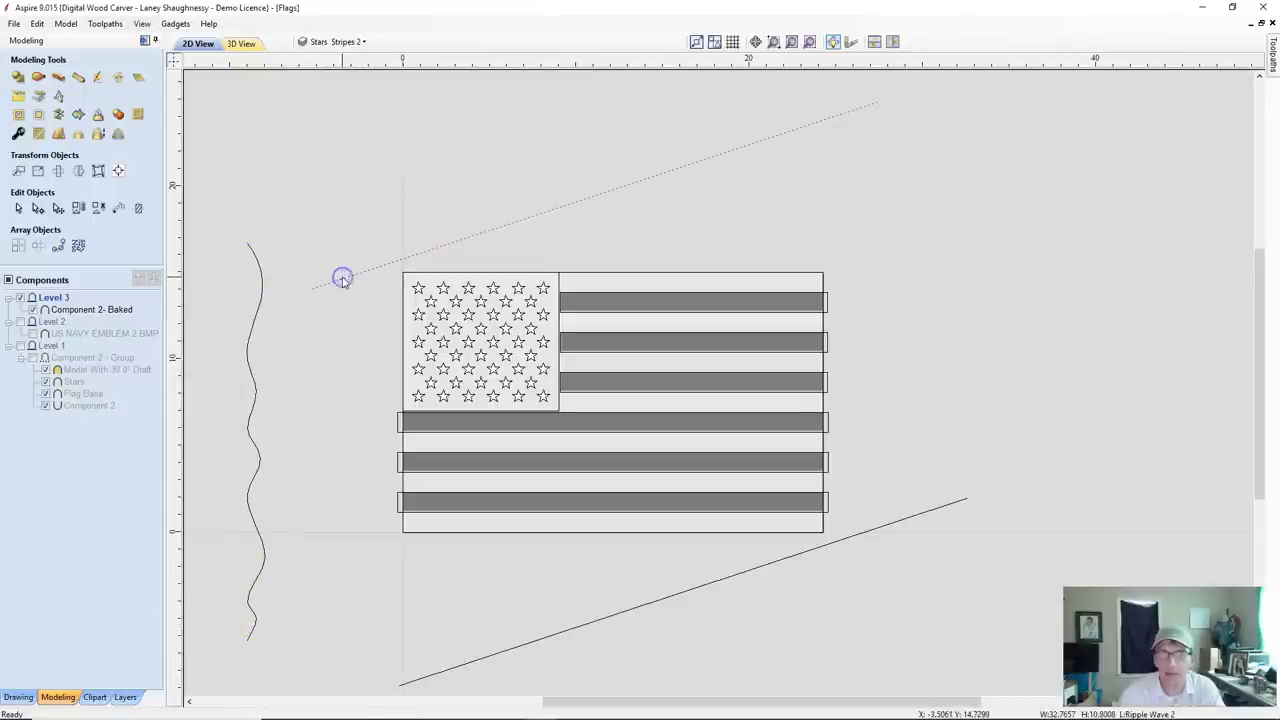
{"action": "left_click", "coordinate": [500, 658]}
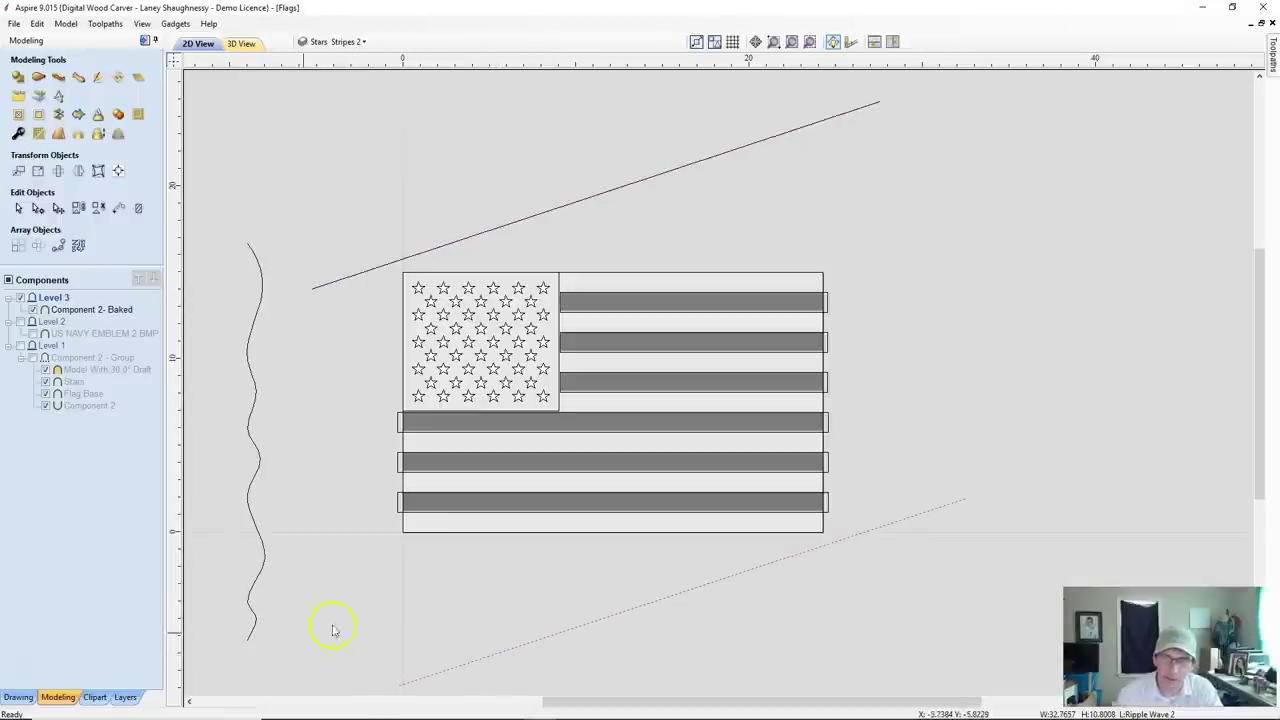
{"action": "left_click", "coordinate": [258, 262]}
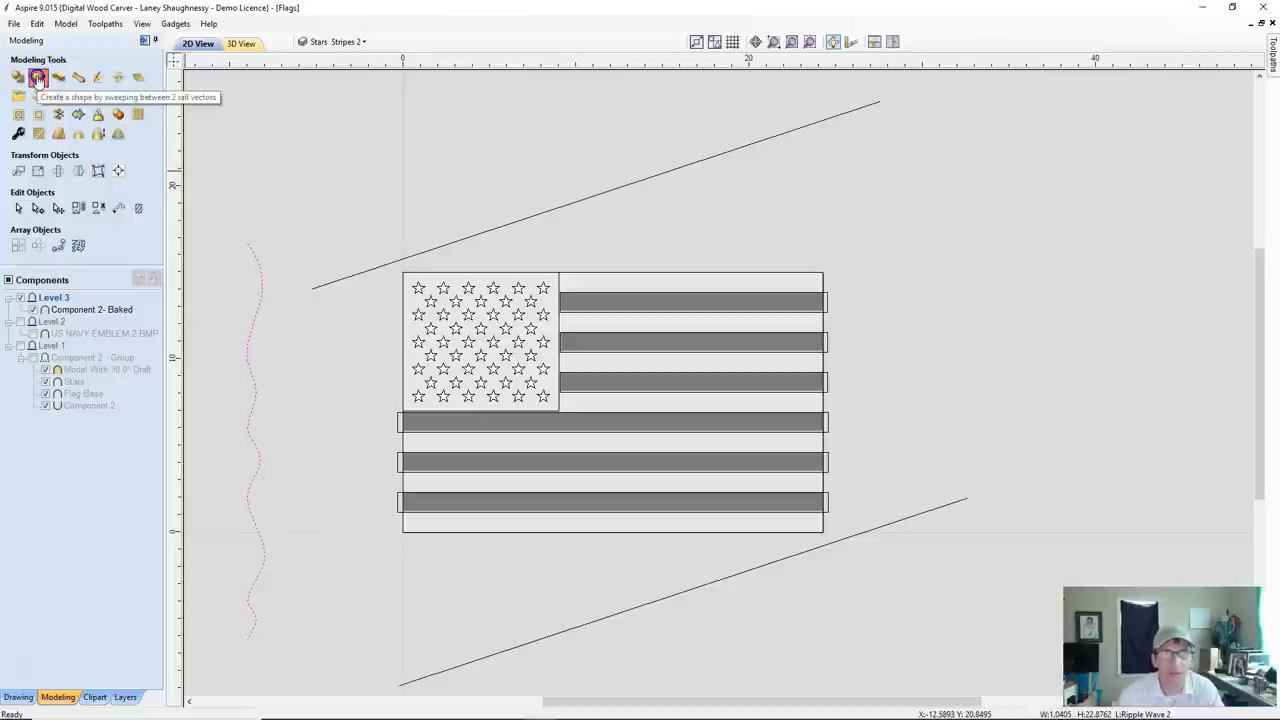
Set the two diagonal lines as drive rails and the wavy curve as the cross section.
{"action": "left_click", "coordinate": [334, 284]}
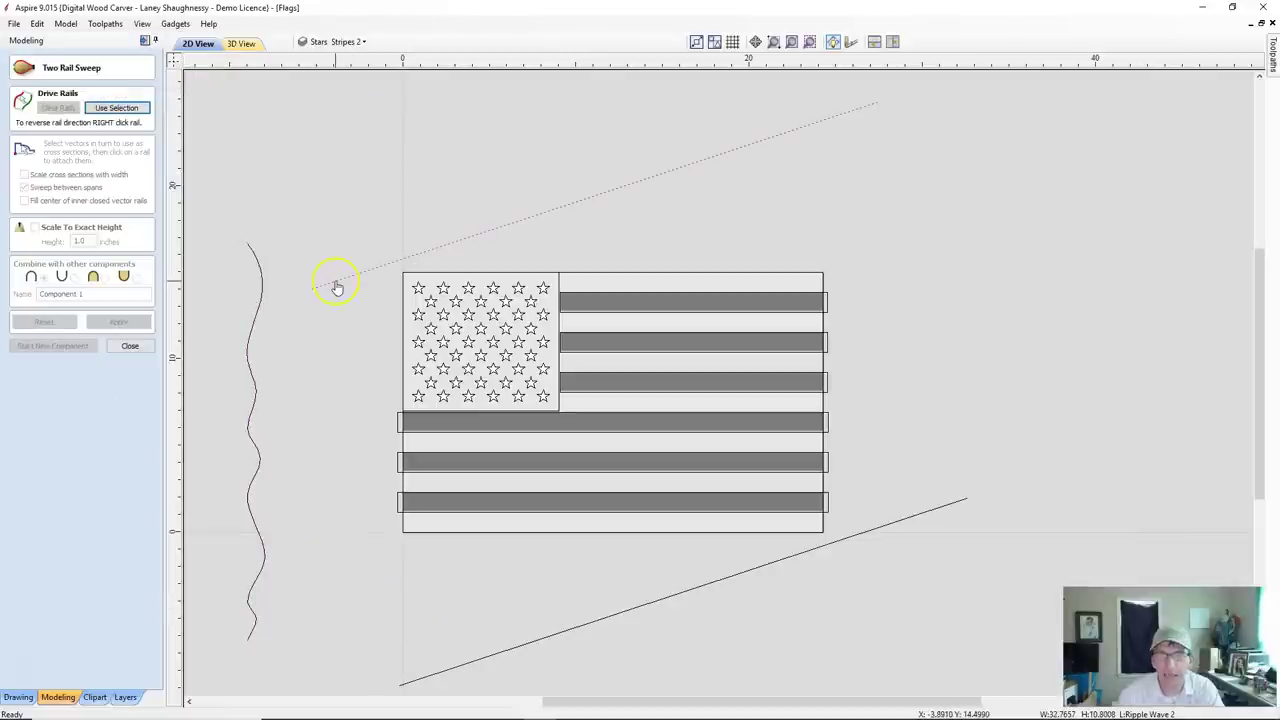
{"action": "left_click", "coordinate": [513, 651], "text": "shift"}
{"action": "left_click", "coordinate": [117, 108]}
{"action": "left_click", "coordinate": [125, 112]}
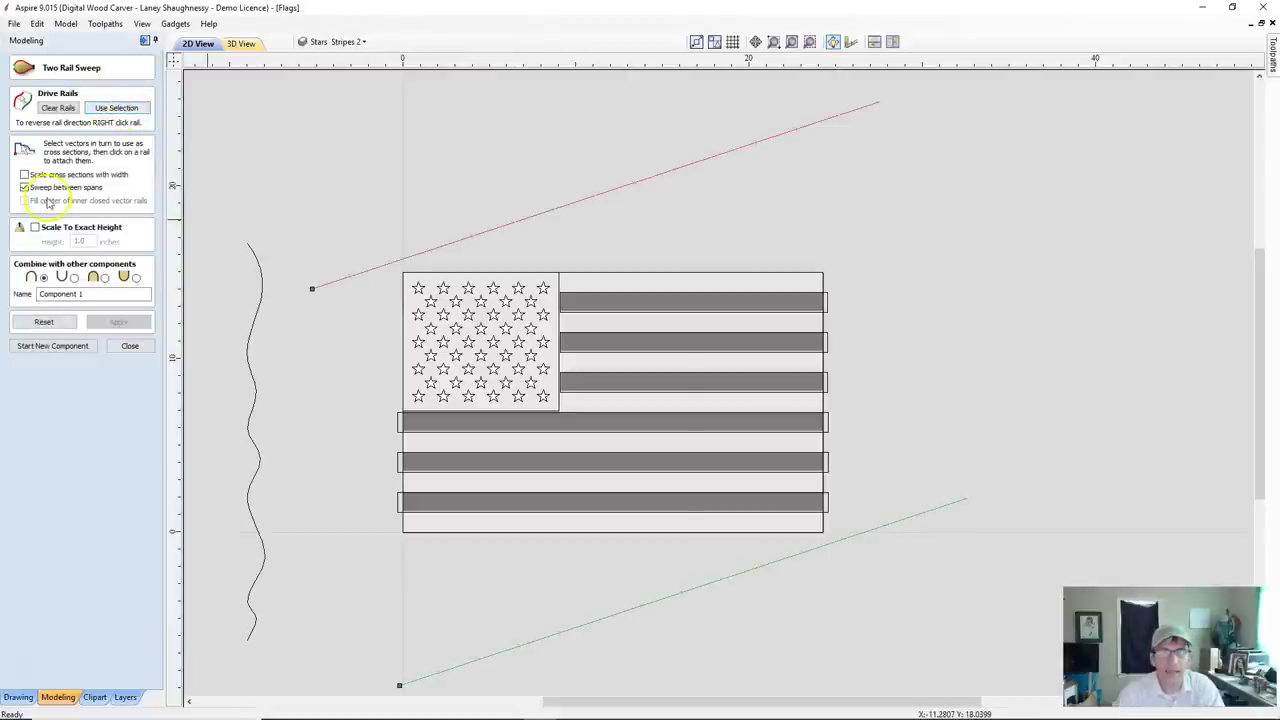
{"action": "left_click", "coordinate": [253, 253]}
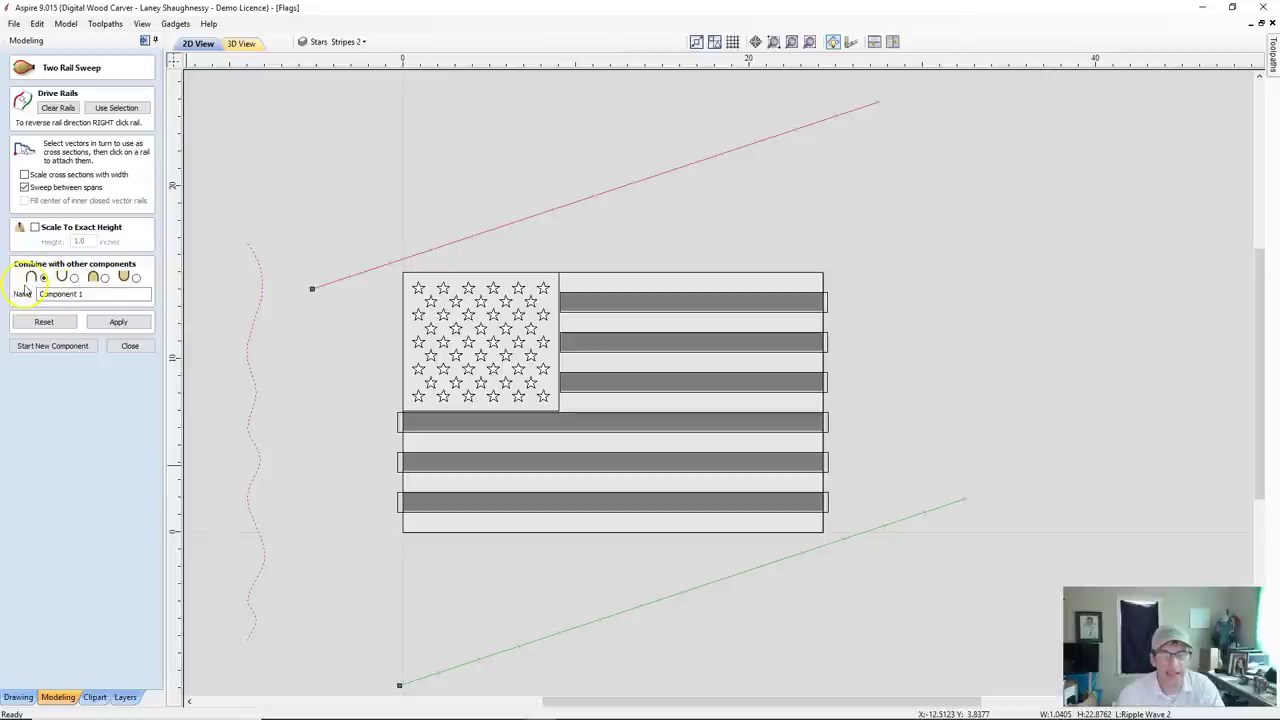
Name the component Rippl2, apply the diagonal ripple sweep, and view the flag in 3D.
{"action": "left_click_drag", "start_coordinate": [86, 294], "coordinate": [34, 297]}
{"action": "type", "text": "Rippl2"}
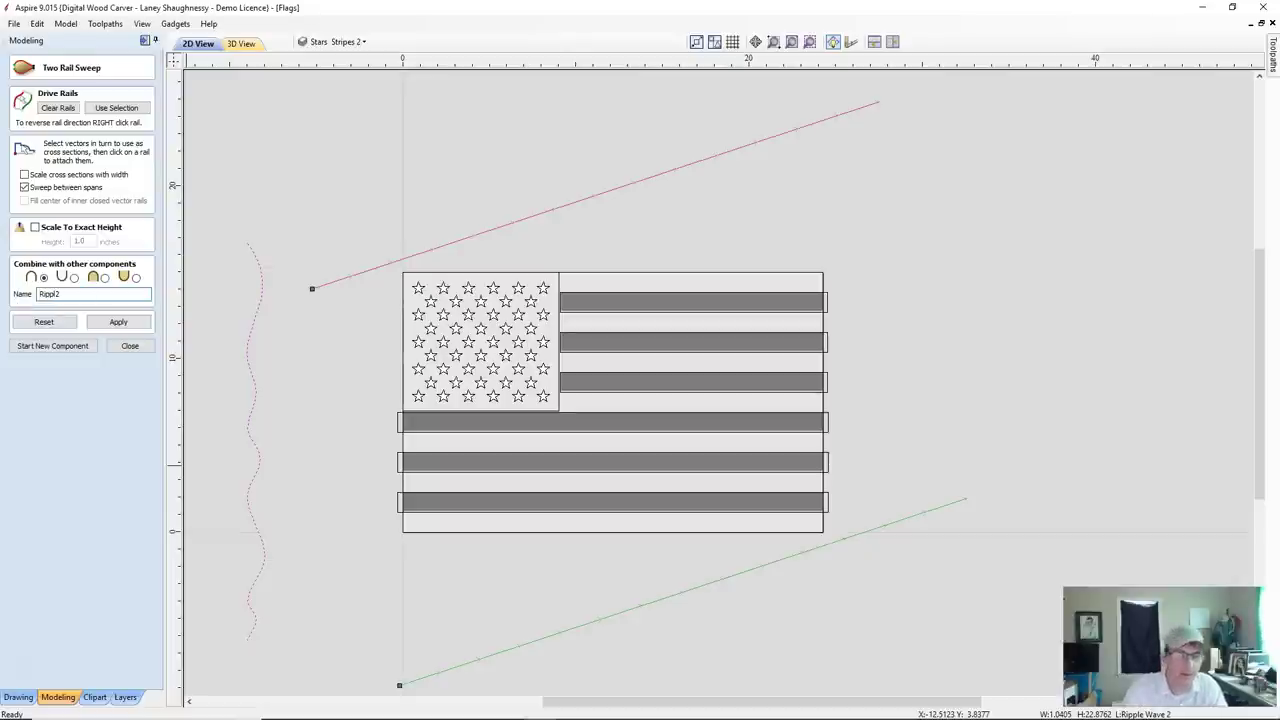
{"action": "left_click", "coordinate": [127, 325]}
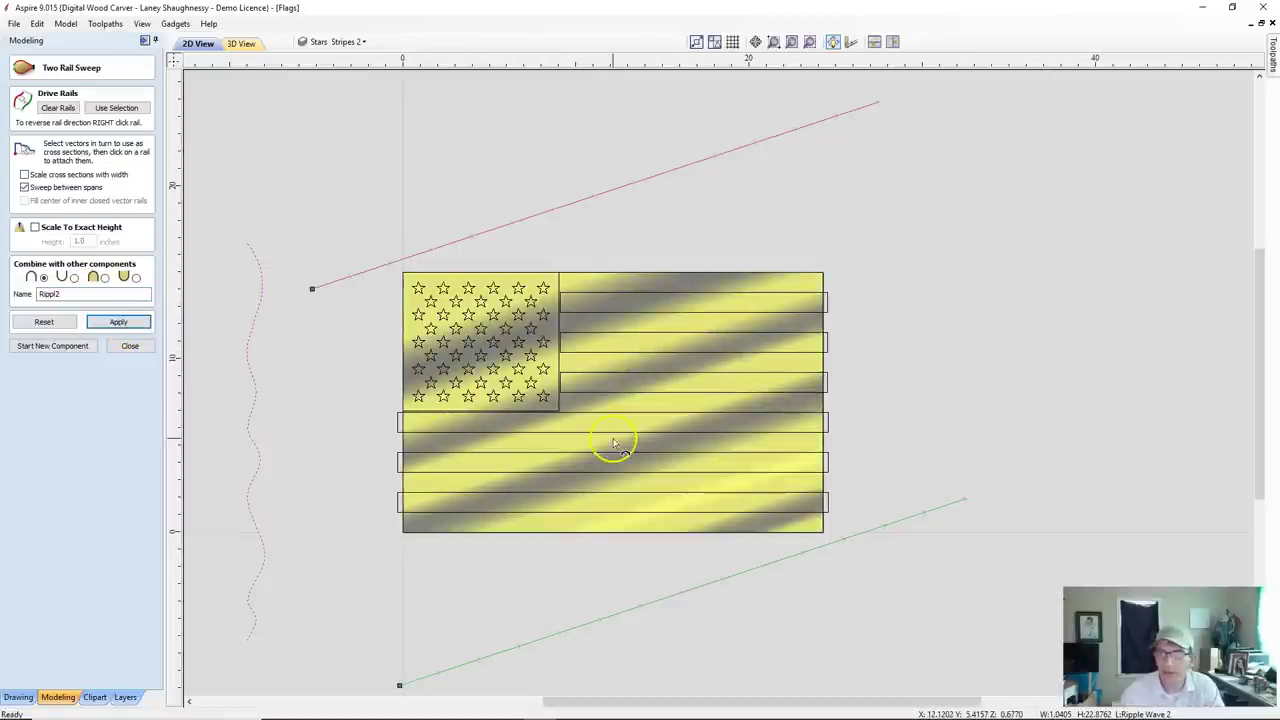
{"action": "scroll", "coordinate": [855, 443], "scroll_direction": "up", "scroll_amount": 2}
{"action": "scroll", "coordinate": [855, 443], "scroll_direction": "down", "scroll_amount": 1}
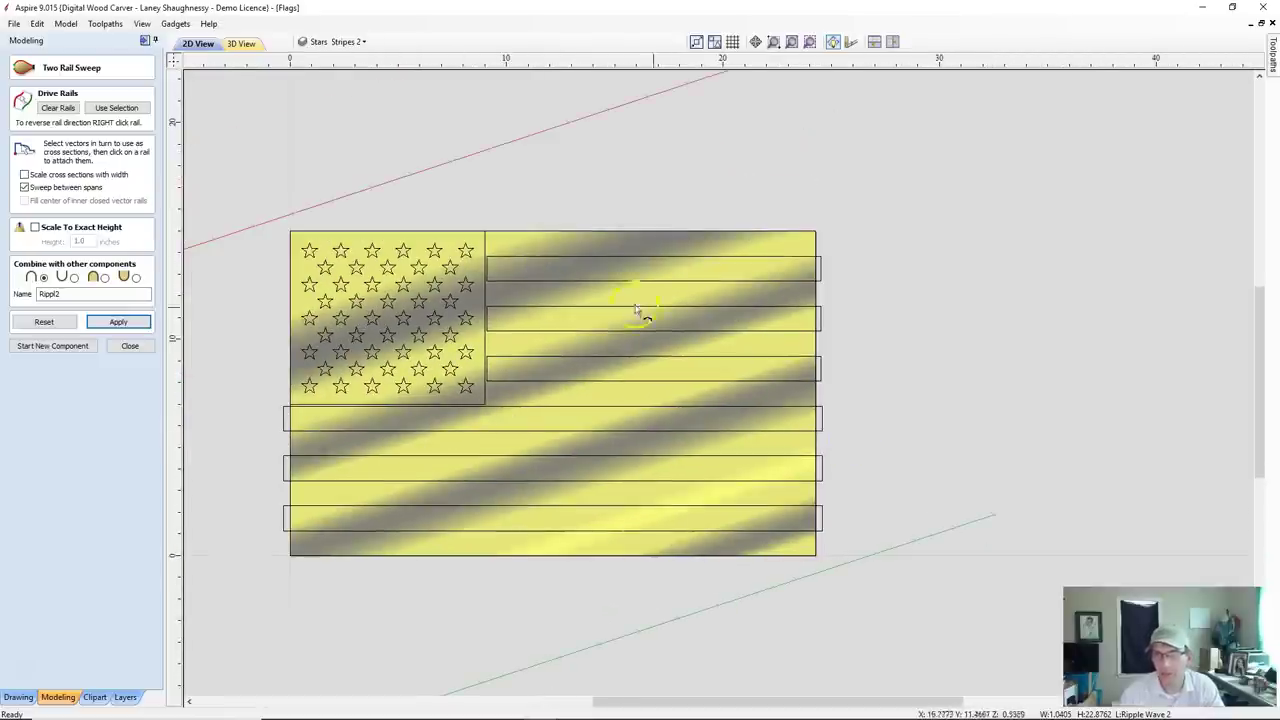
{"action": "left_click", "coordinate": [436, 423]}
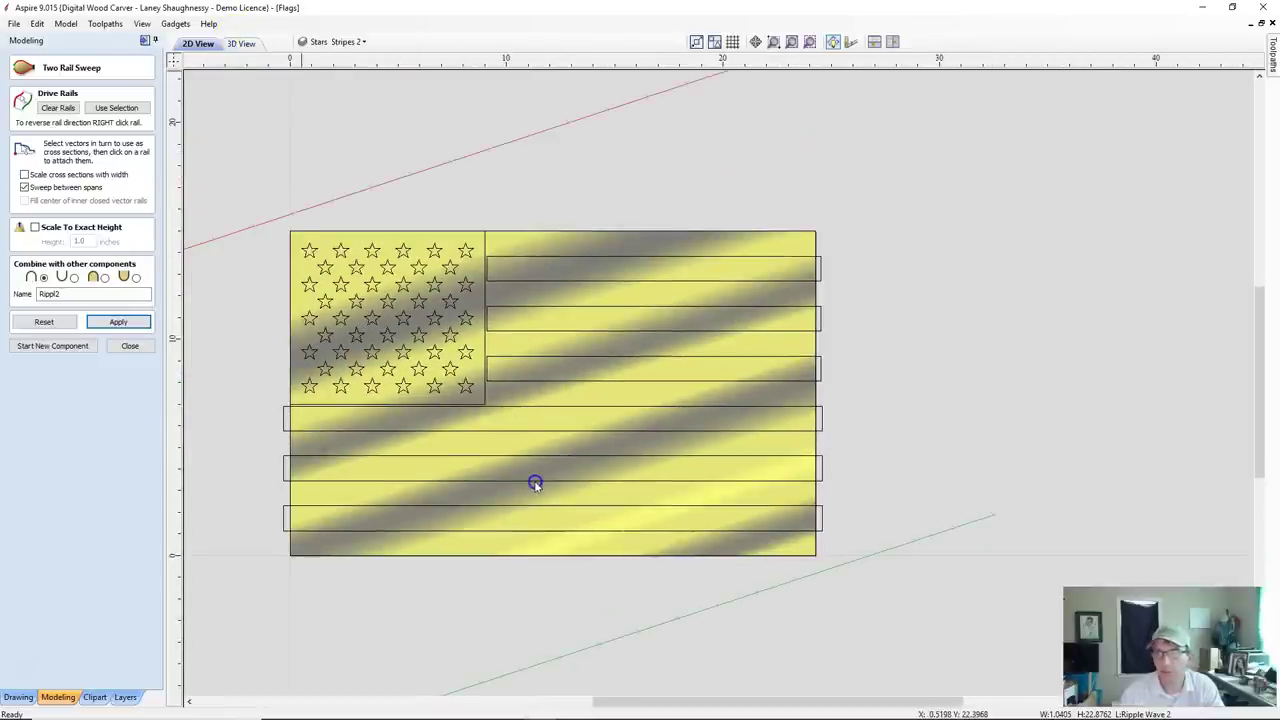
{"action": "key", "text": "F3"}
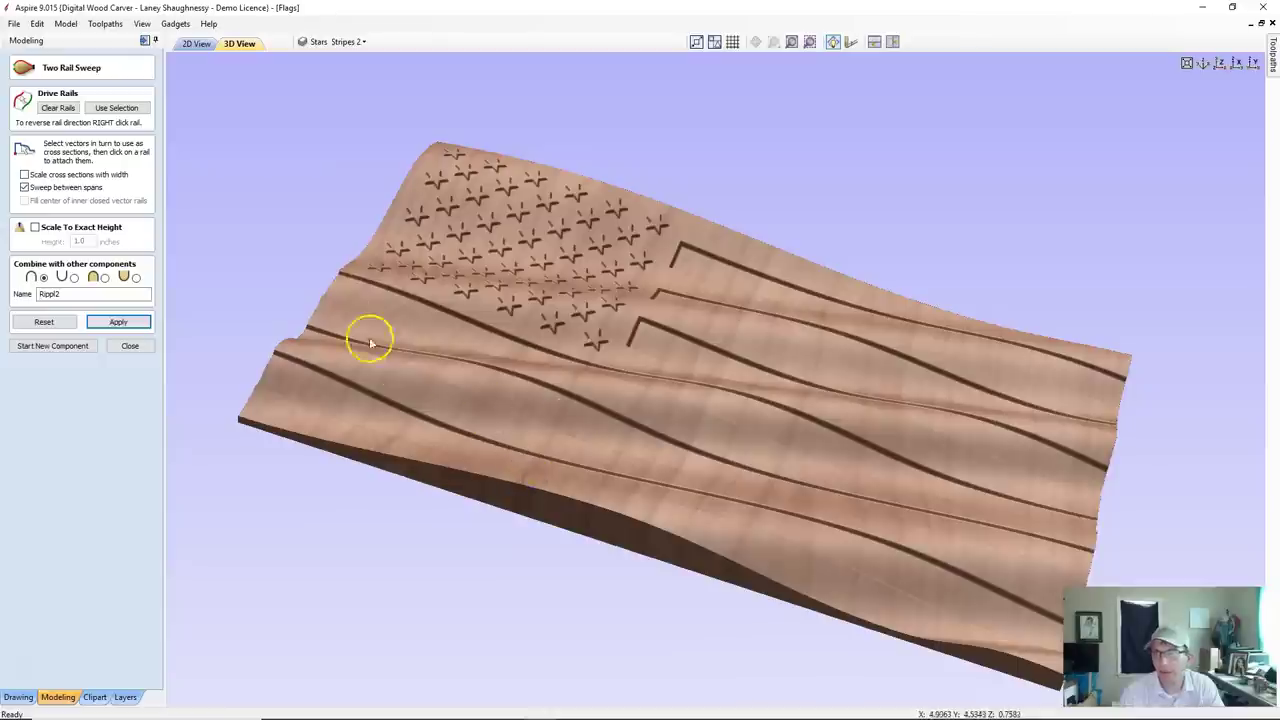
Orbit the diagonally rippled flag from frontal and top-down angles to inspect its waves.
{"action": "left_click_drag", "start_coordinate": [426, 383], "coordinate": [578, 421]}
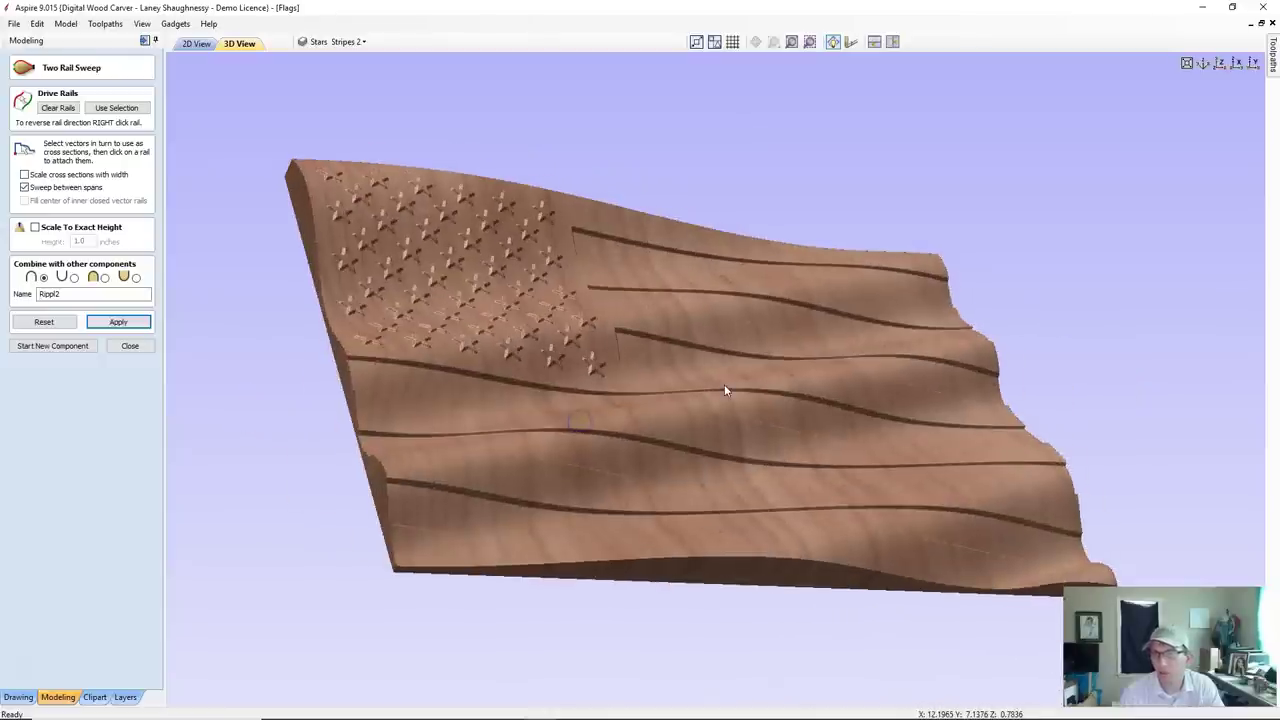
{"action": "left_click_drag", "start_coordinate": [724, 386], "coordinate": [803, 374]}
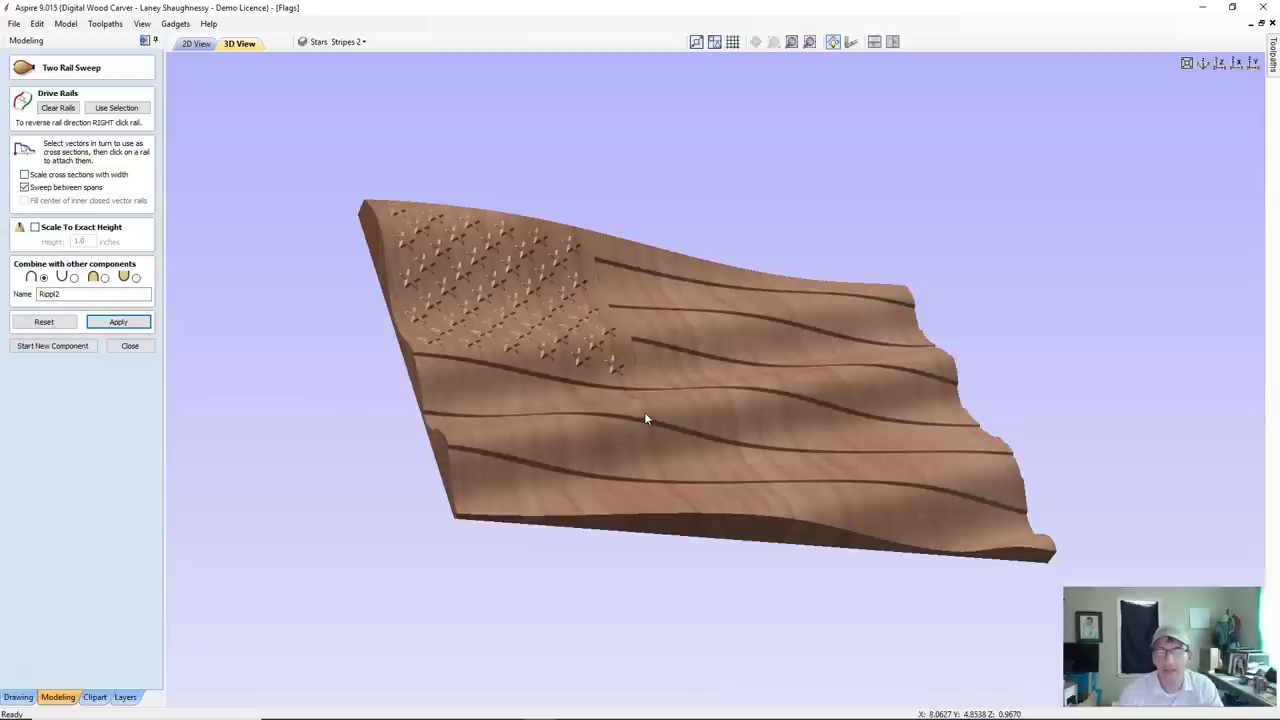
{"action": "left_click_drag", "start_coordinate": [457, 337], "coordinate": [420, 365]}
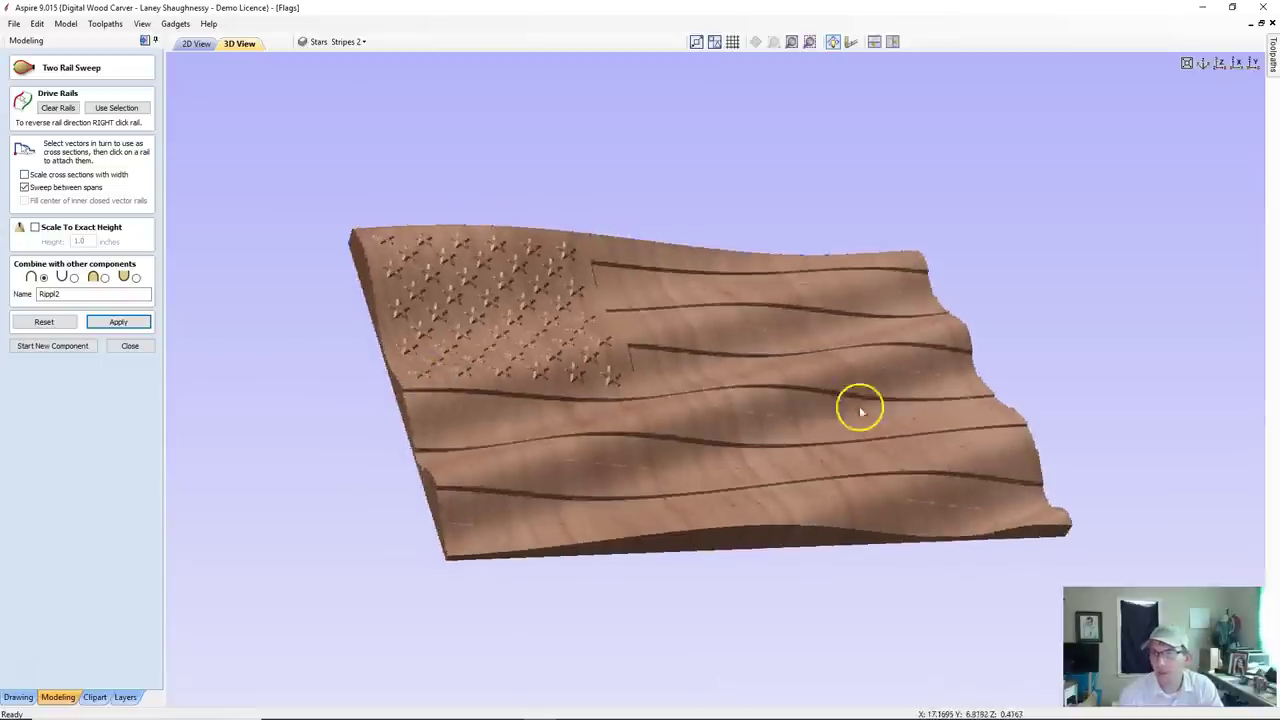
{"action": "left_click_drag", "start_coordinate": [565, 318], "coordinate": [409, 298]}
{"action": "left_click_drag", "start_coordinate": [614, 320], "coordinate": [829, 469]}
Check the flag's wavy side profile, then reset the Rippl2 sweep.
{"action": "left_click", "coordinate": [811, 471]}
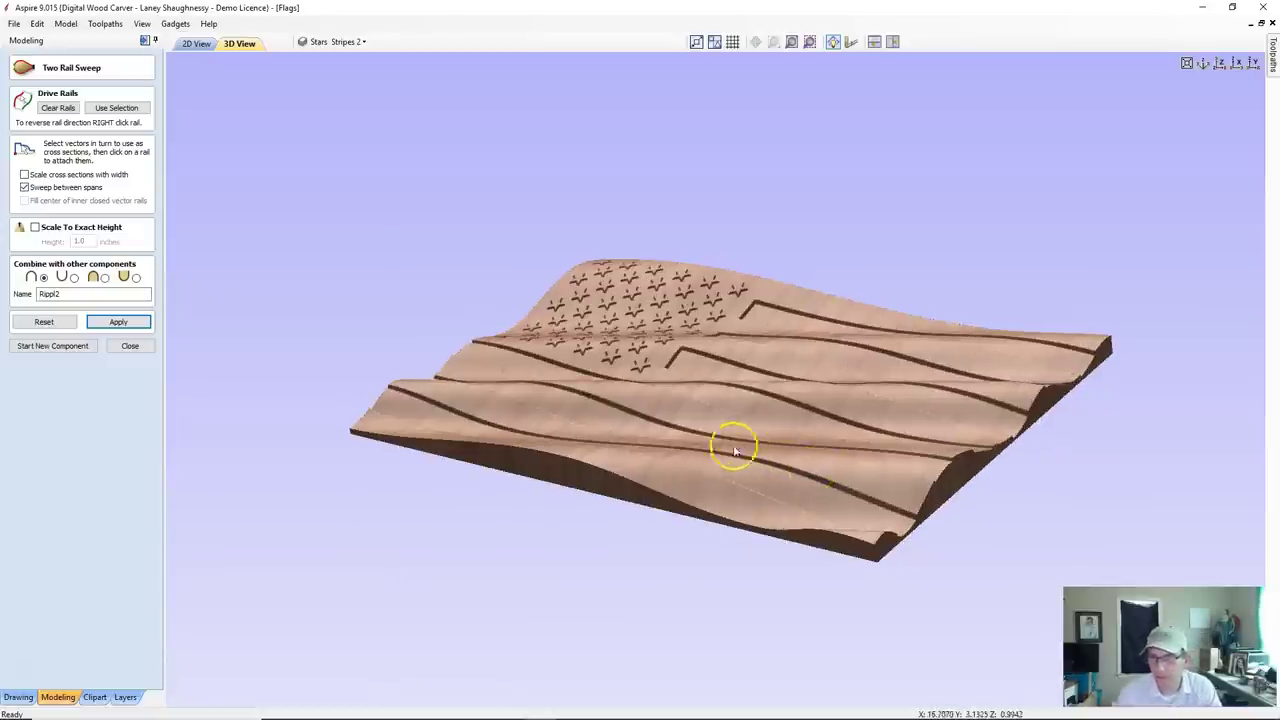
{"action": "left_click_drag", "start_coordinate": [640, 477], "coordinate": [830, 555]}
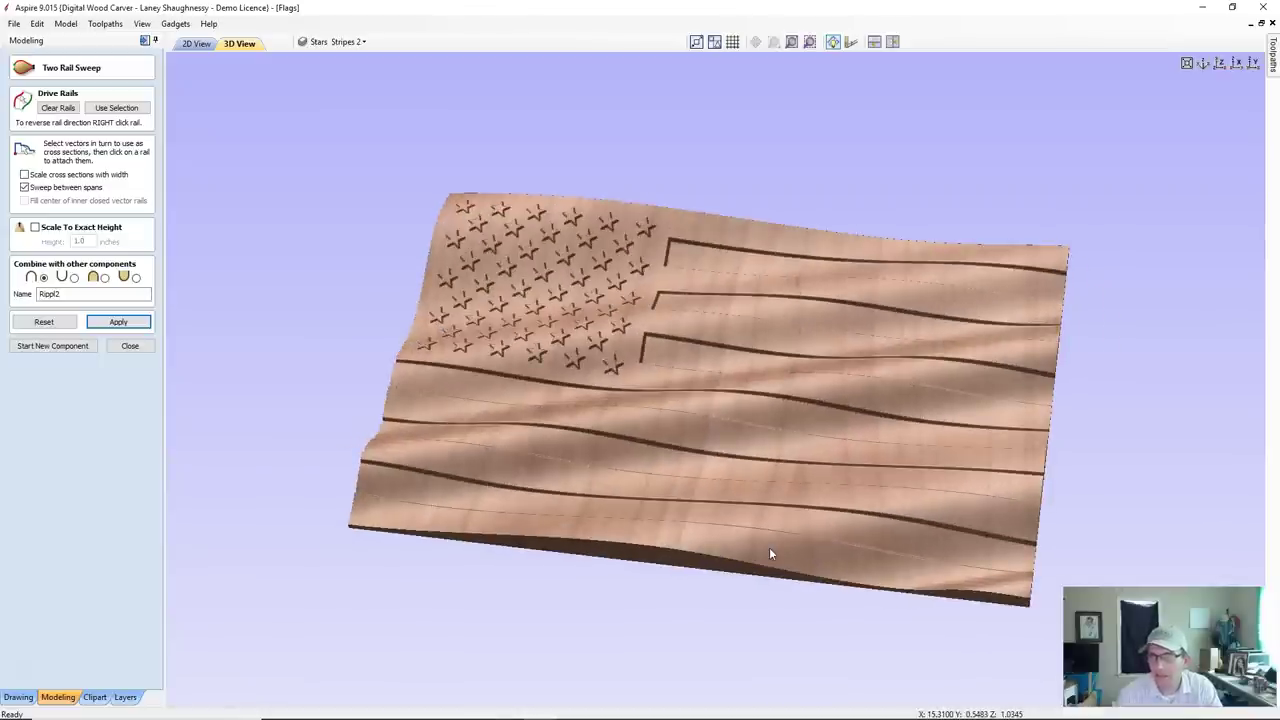
{"action": "left_click_drag", "start_coordinate": [557, 517], "coordinate": [745, 493]}
{"action": "left_click", "coordinate": [654, 465]}
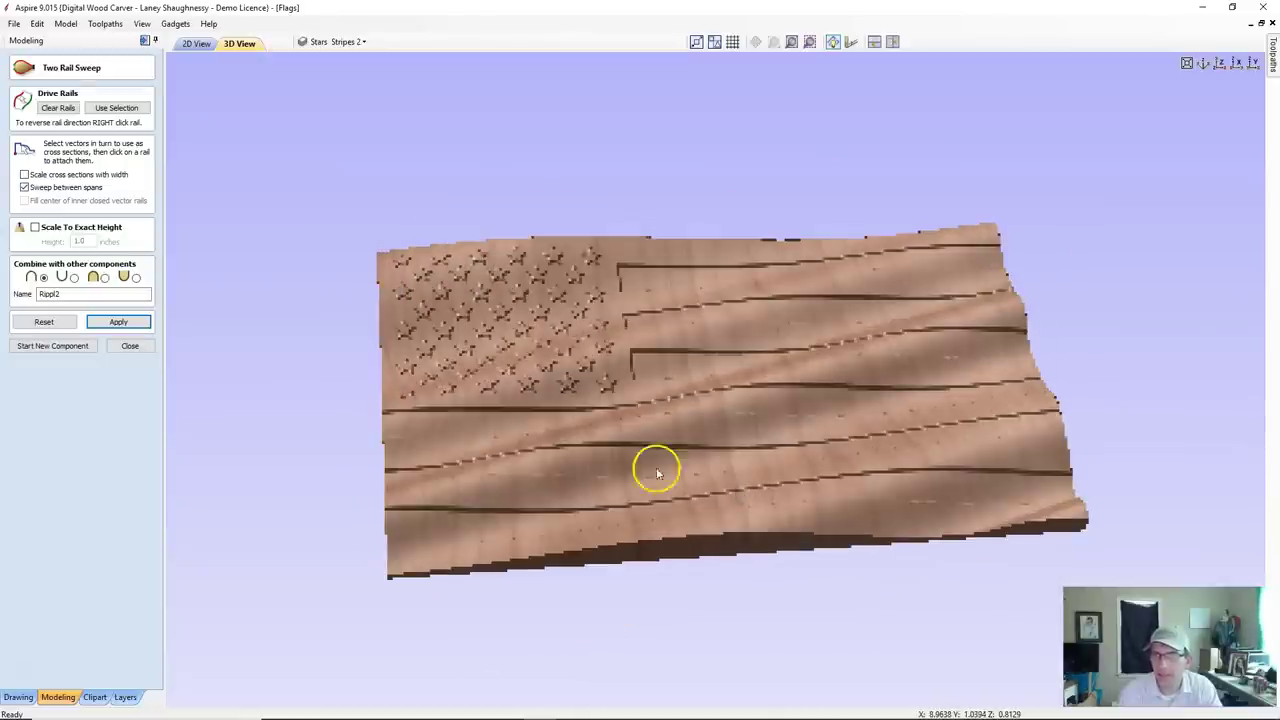
{"action": "left_click", "coordinate": [40, 322]}
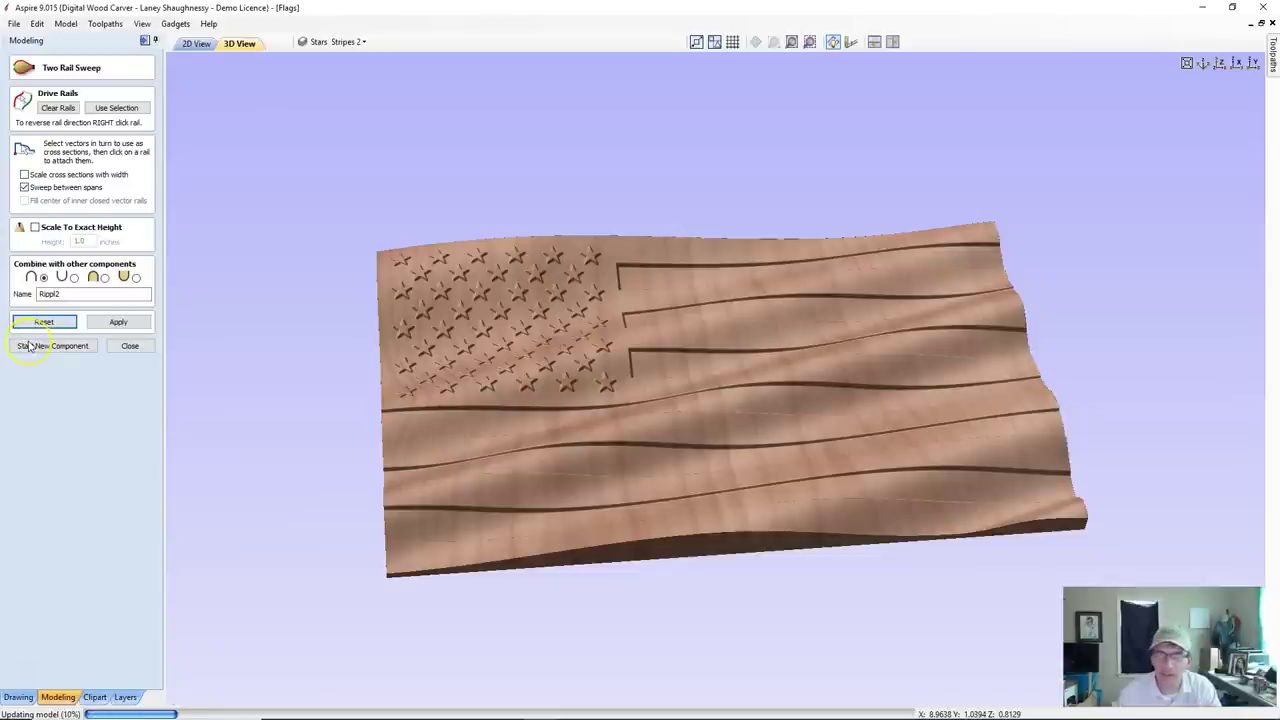
Reset the sweep, return to the 2D drawing, and turn on the Ripple Wave 3 layer.
{"action": "left_click", "coordinate": [69, 324]}
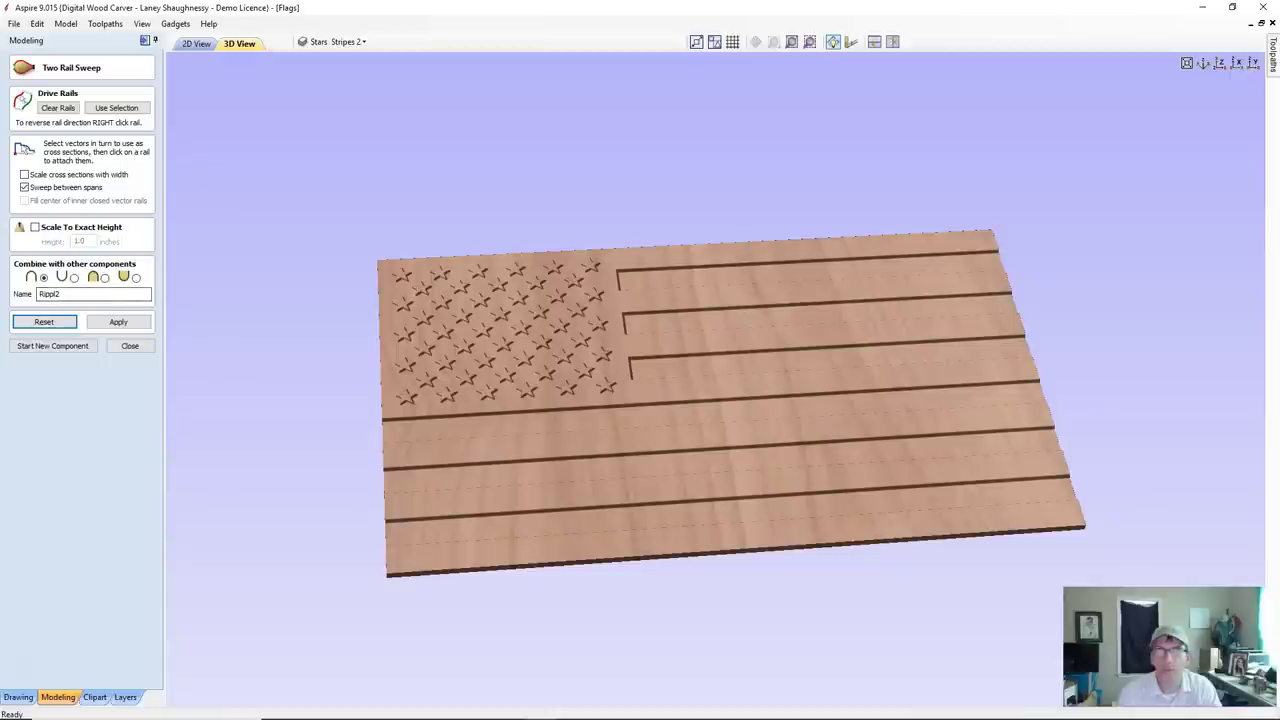
{"action": "left_click", "coordinate": [316, 44]}
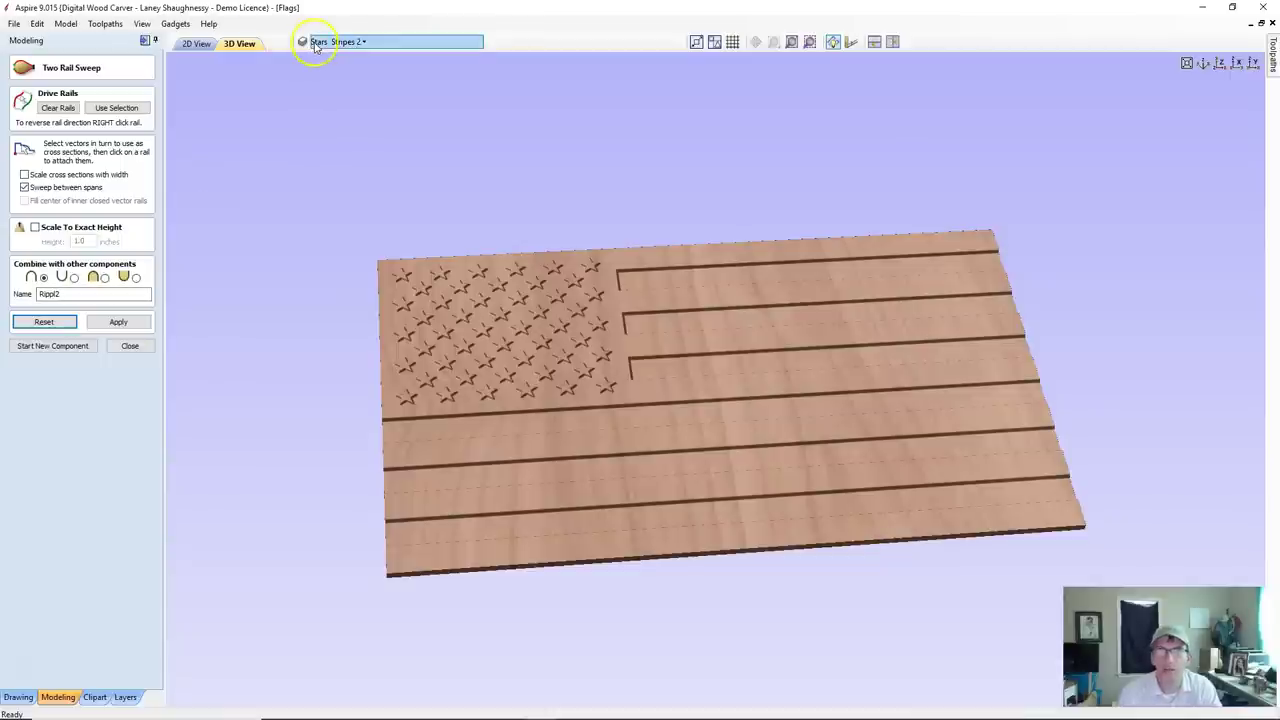
{"action": "left_click", "coordinate": [197, 45]}
{"action": "scroll", "coordinate": [386, 194], "scroll_direction": "down", "scroll_amount": 2}
{"action": "left_click", "coordinate": [320, 41]}
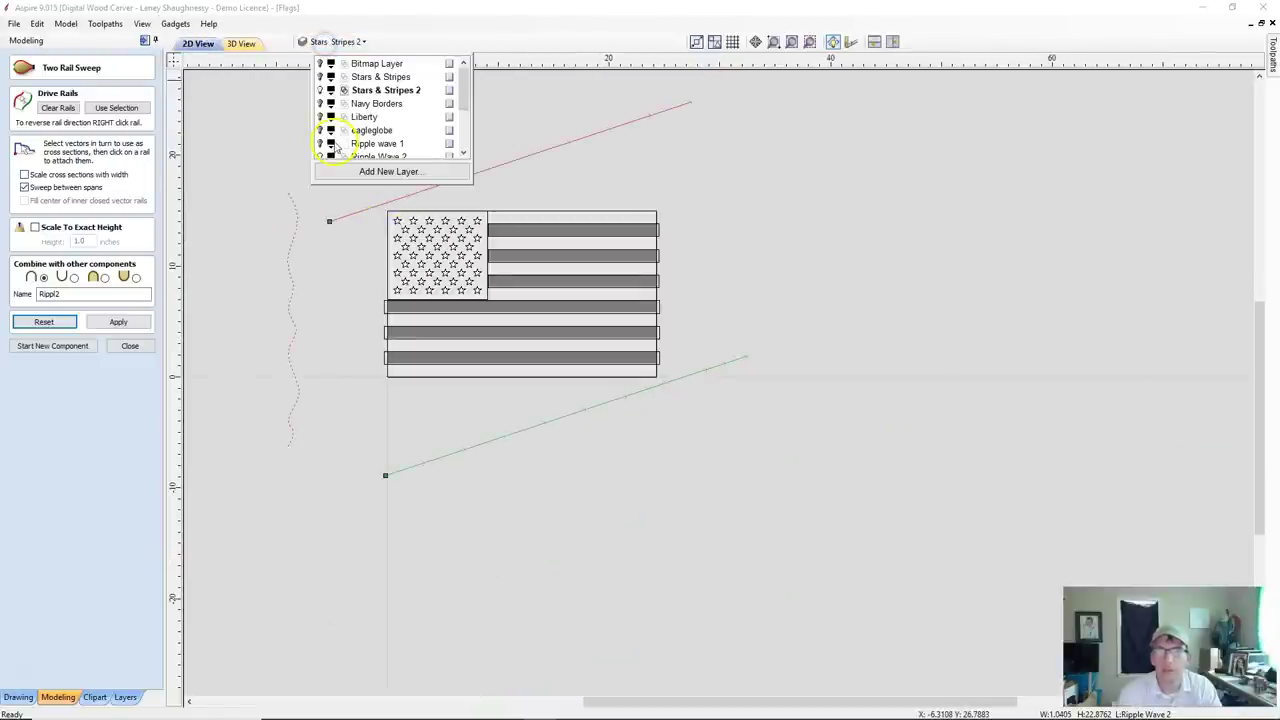
{"action": "scroll", "coordinate": [322, 158], "scroll_direction": "down", "scroll_amount": 2}
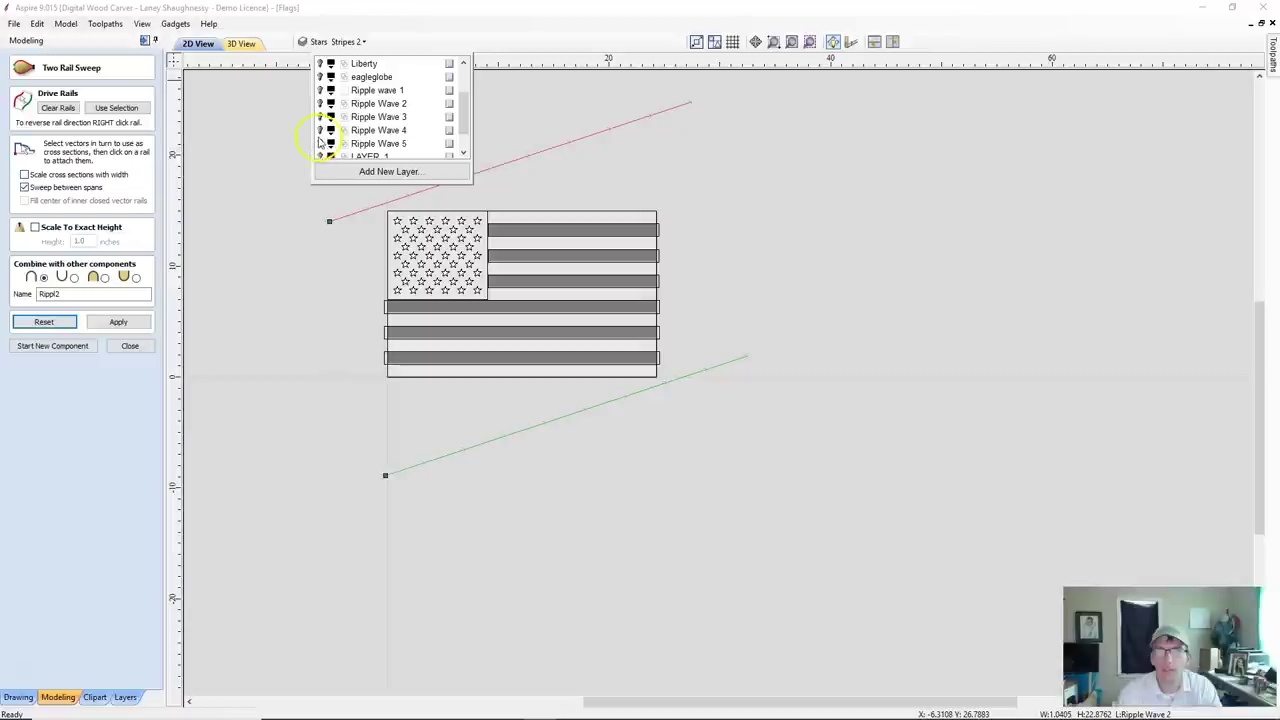
{"action": "left_click", "coordinate": [320, 117]}
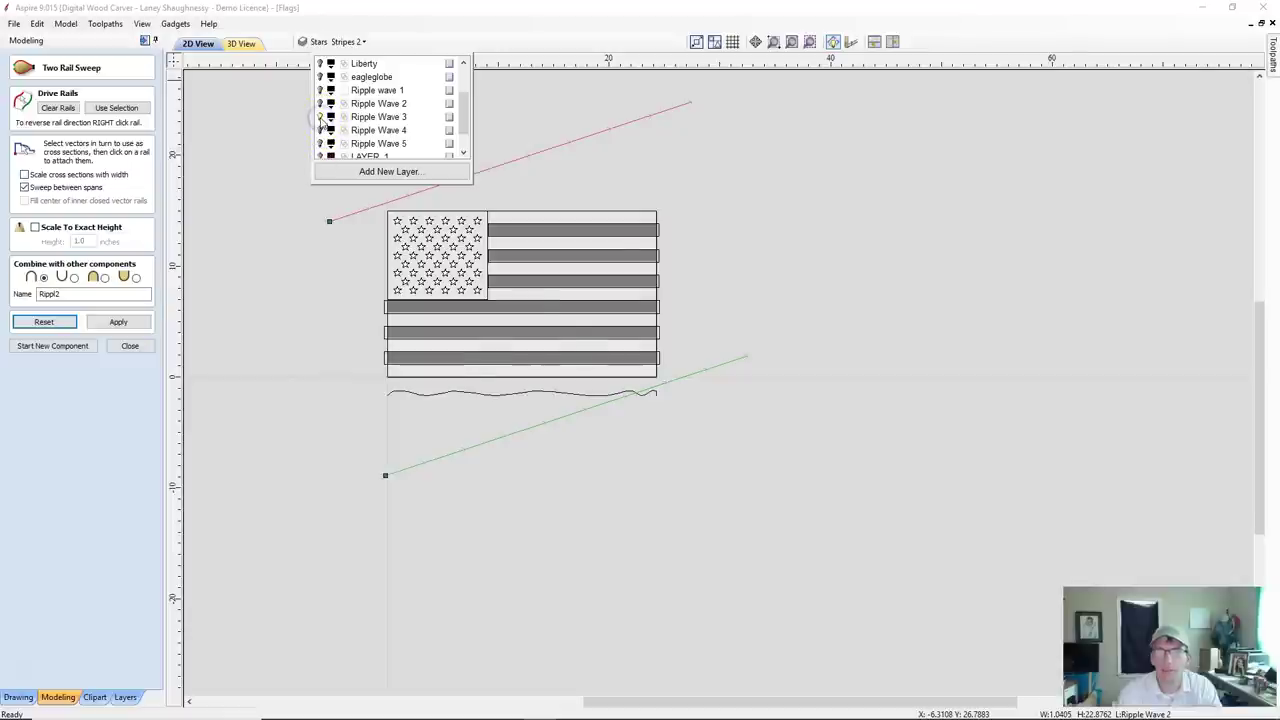
{"action": "scroll", "coordinate": [366, 263], "scroll_direction": "up", "scroll_amount": 1}
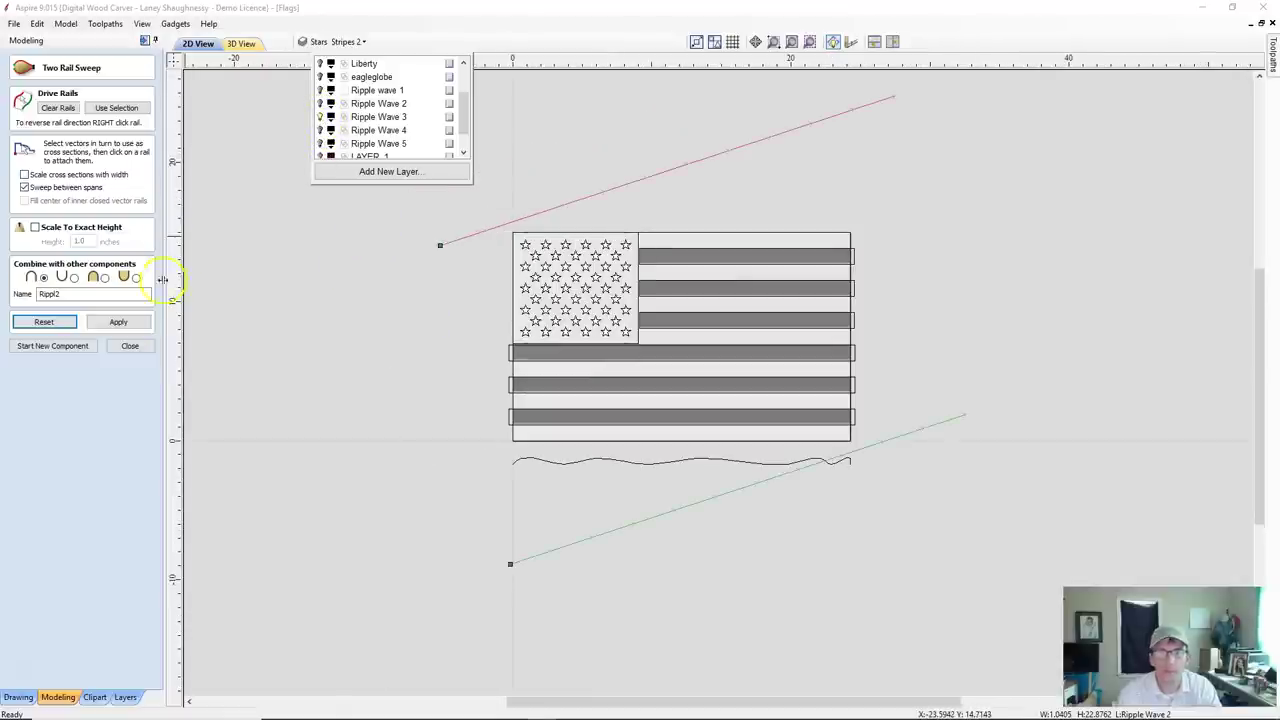
Replace the rails with the flag's left and right edges, use the wave as cross section, and apply.
{"action": "left_click", "coordinate": [58, 107]}
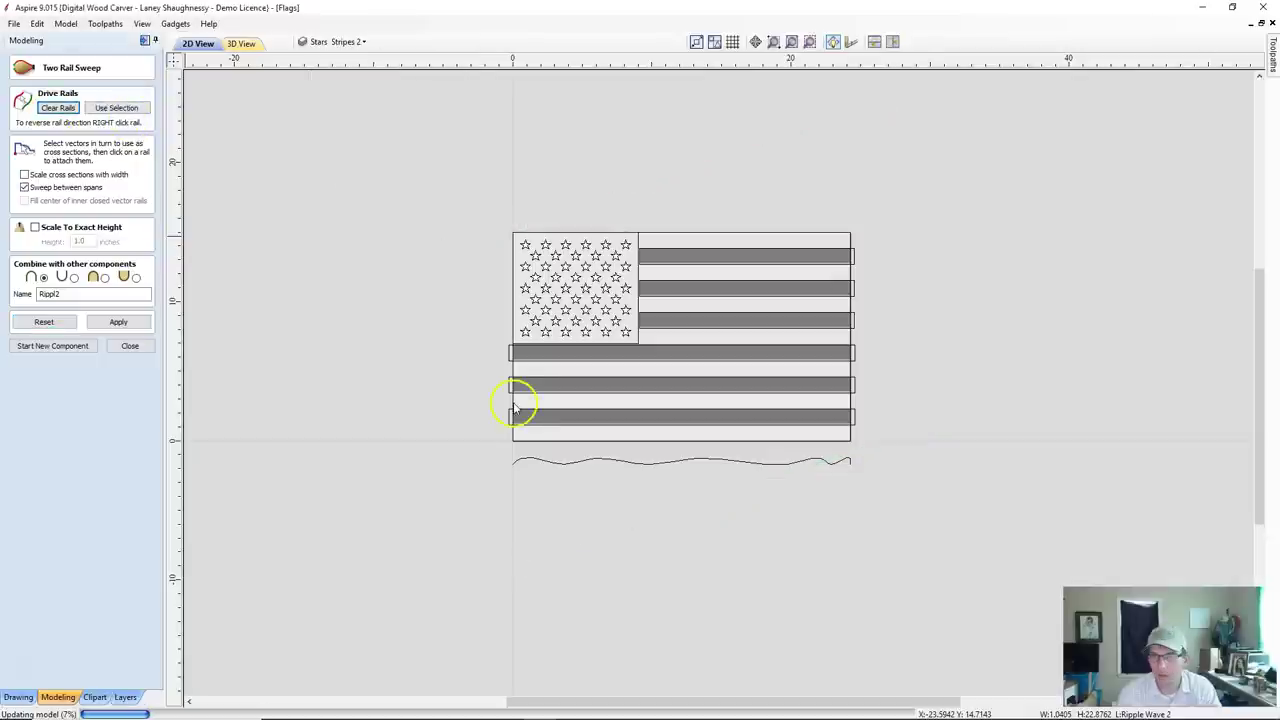
{"action": "left_click", "coordinate": [851, 437]}
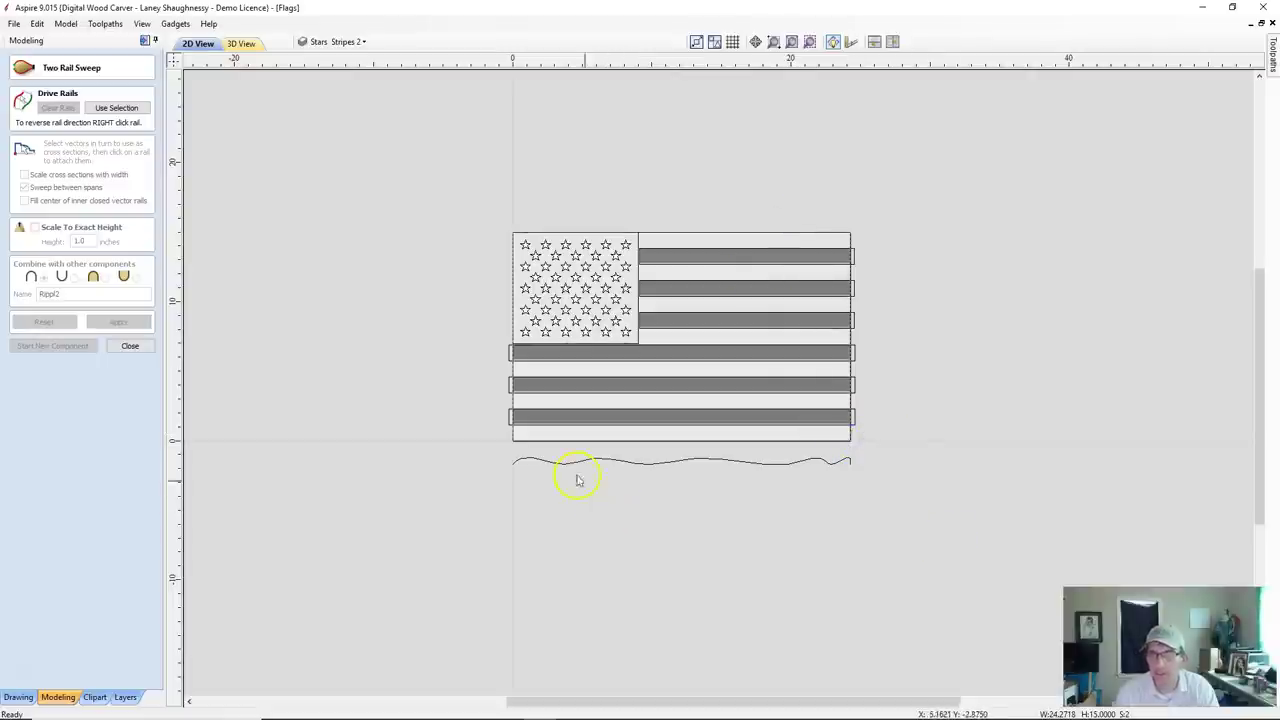
{"action": "left_click", "coordinate": [116, 107]}
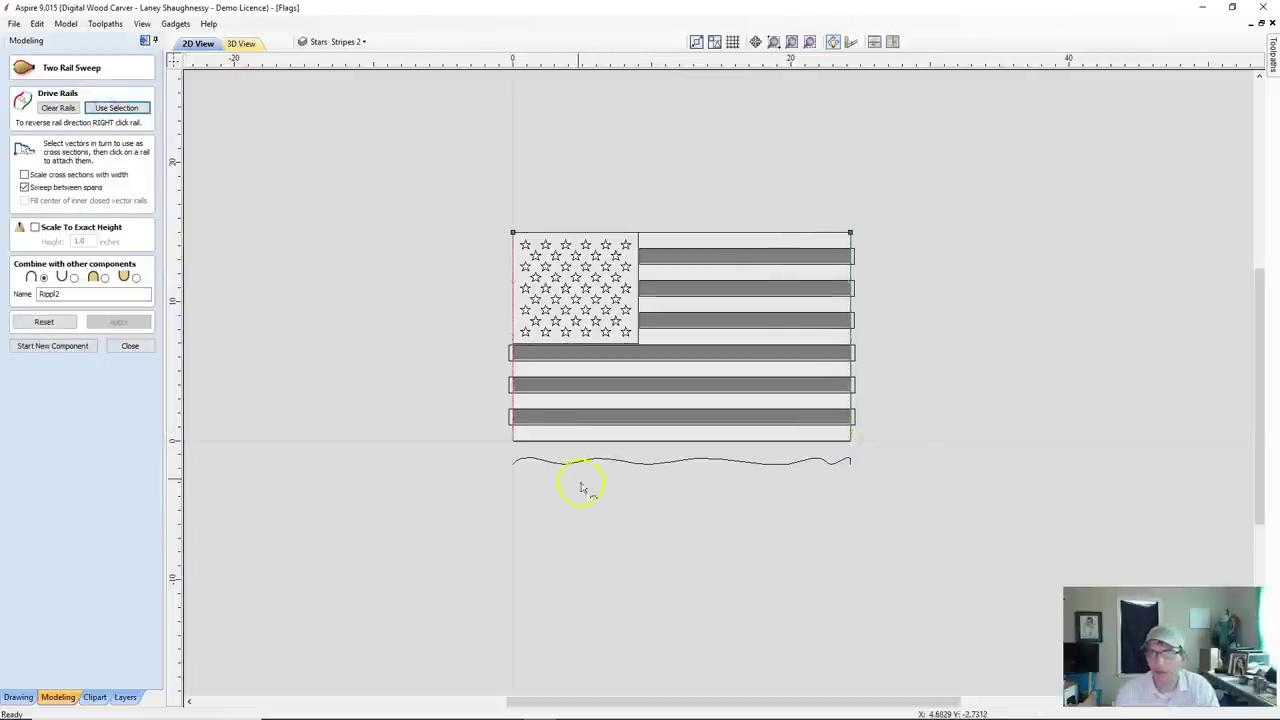
{"action": "left_click", "coordinate": [628, 463]}
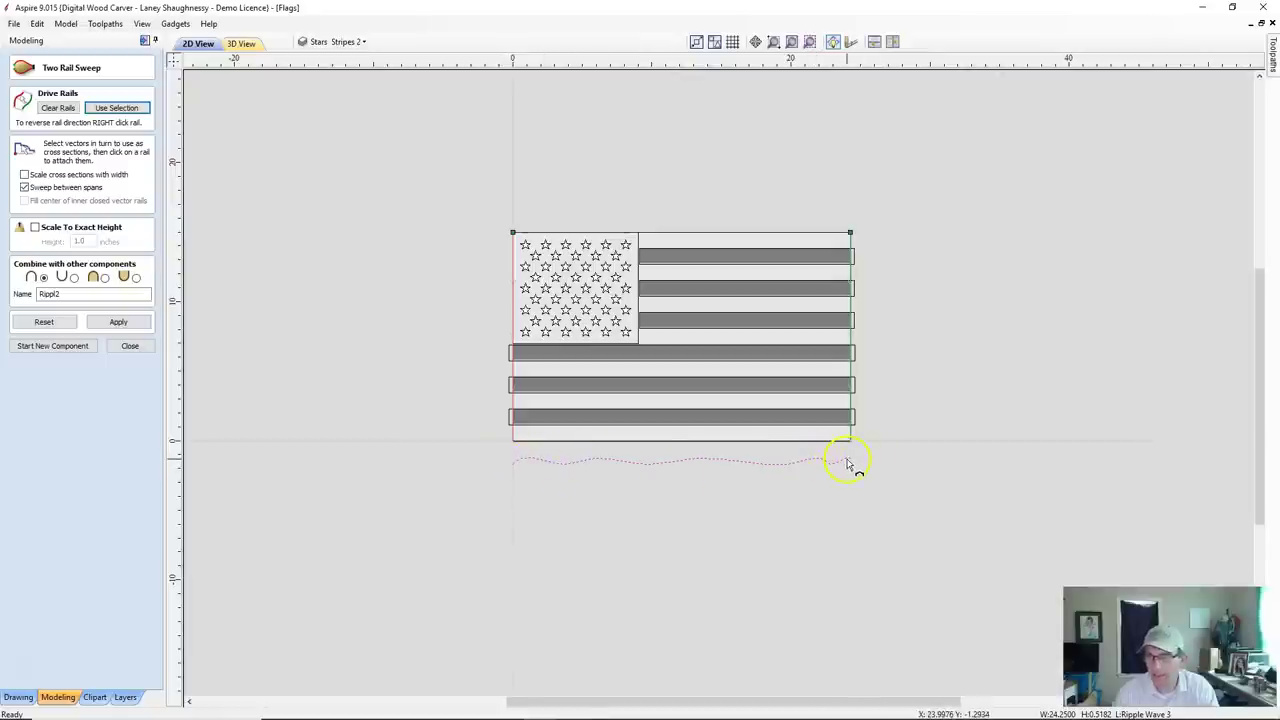
{"action": "scroll", "coordinate": [847, 463], "scroll_direction": "up", "scroll_amount": 2}
{"action": "scroll", "coordinate": [748, 468], "scroll_direction": "down", "scroll_amount": 2}
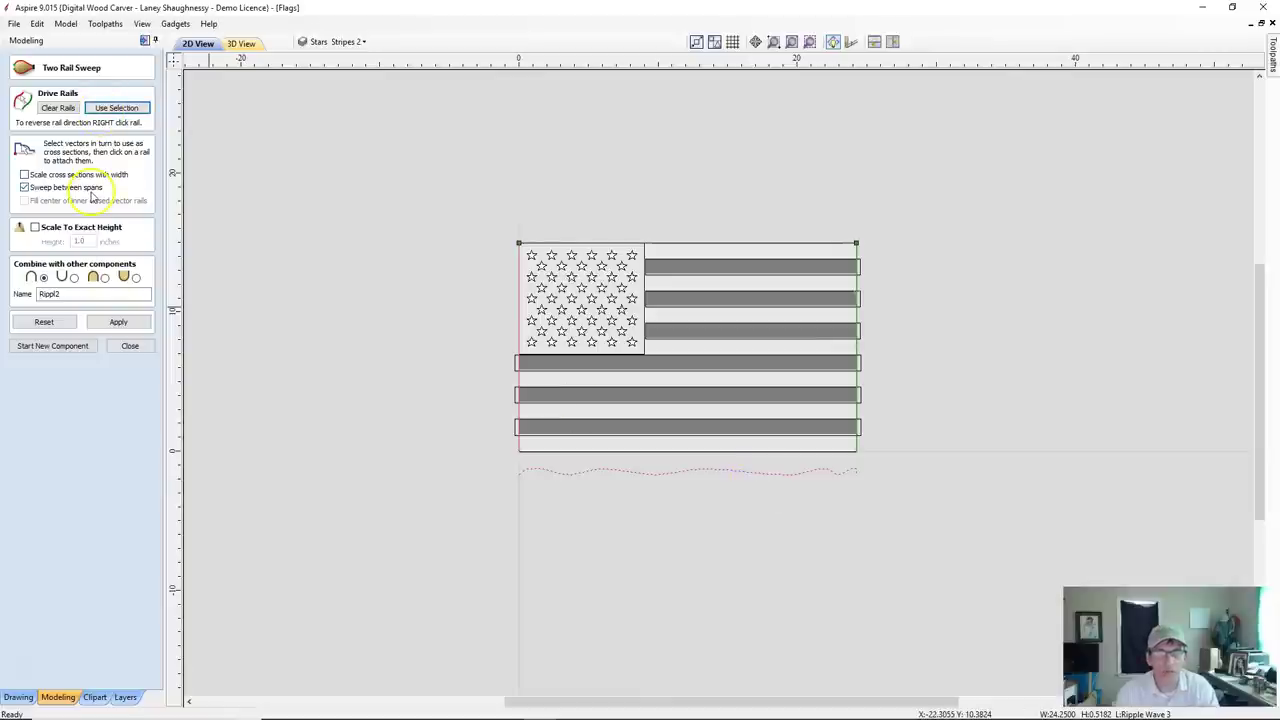
{"action": "left_click", "coordinate": [129, 328]}
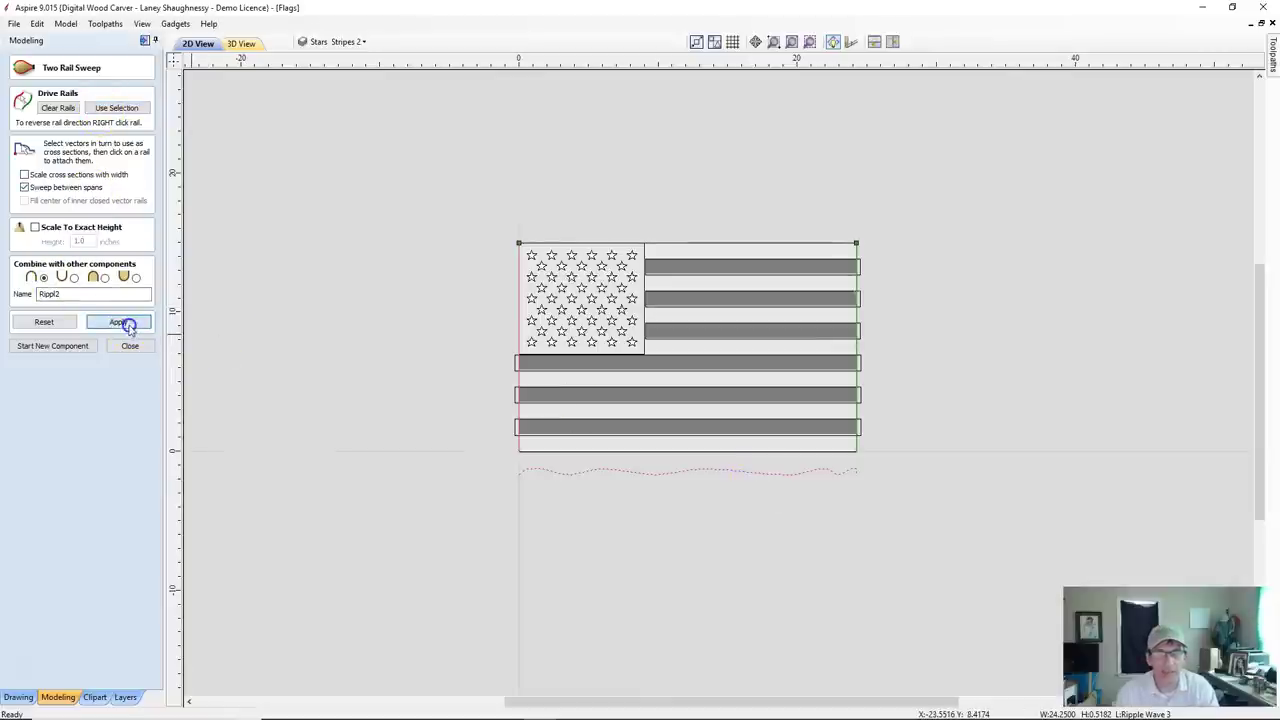
Orbit the vertically rippled flag in the 3D View, then reset the sweep.
{"action": "left_click", "coordinate": [240, 44]}
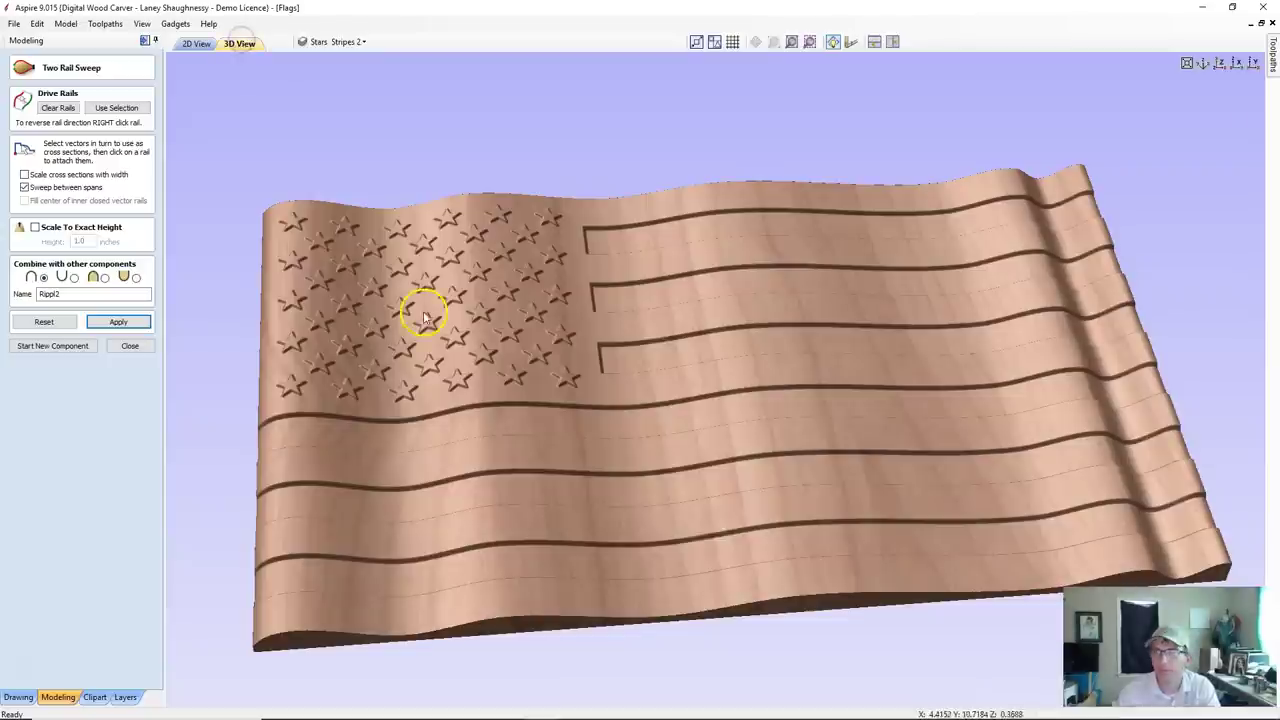
{"action": "left_click_drag", "start_coordinate": [471, 457], "coordinate": [977, 464]}
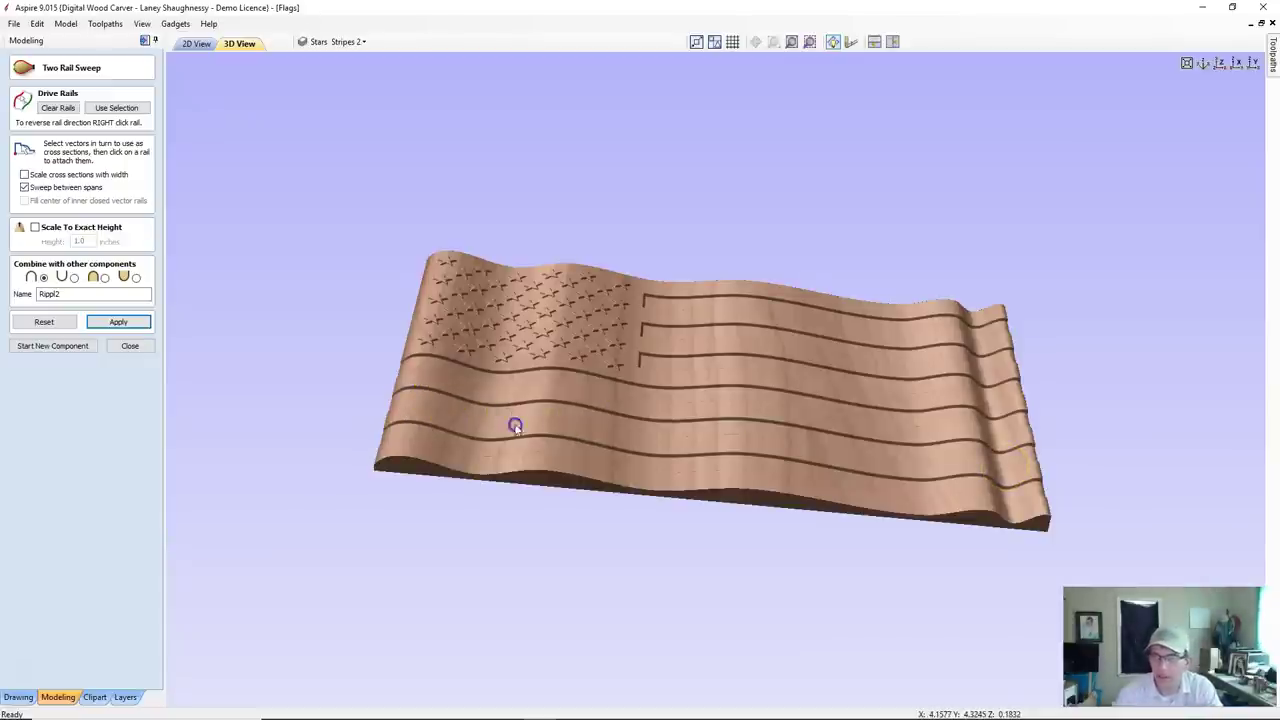
{"action": "left_click_drag", "start_coordinate": [515, 426], "coordinate": [584, 438]}
{"action": "left_click", "coordinate": [43, 324]}
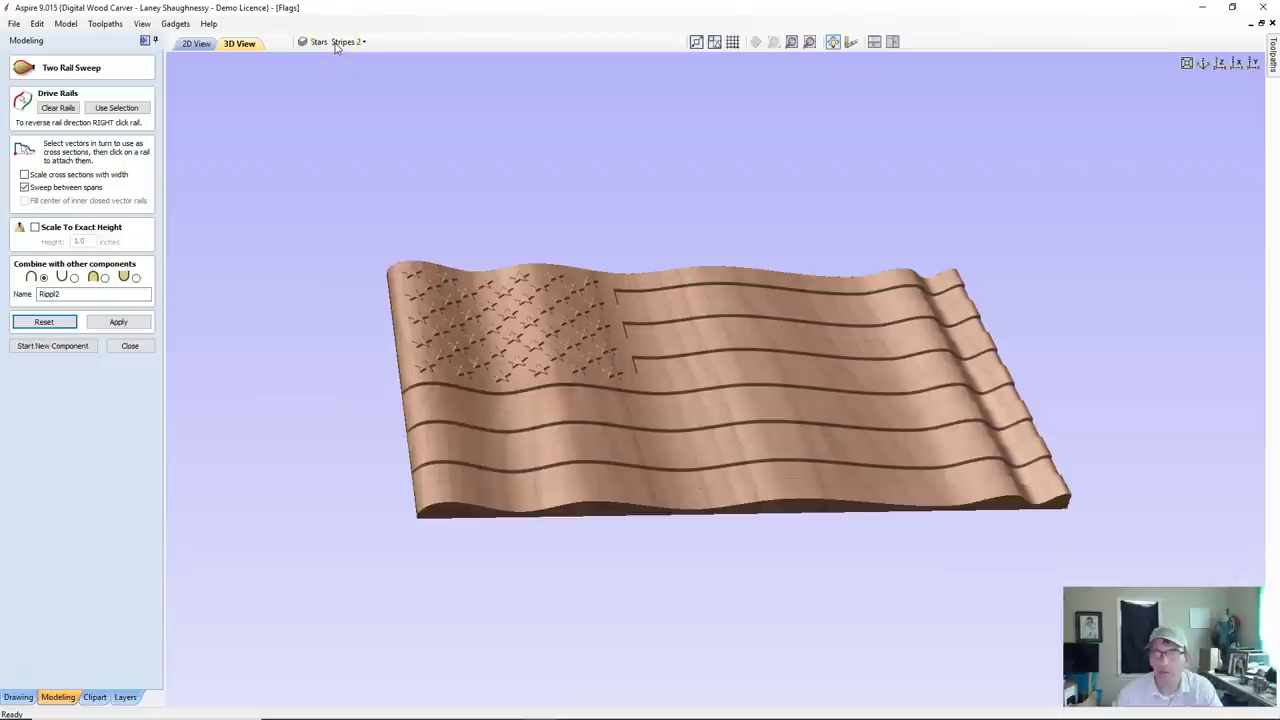
Back in the 2D drawing, select the right slanted line and clear the old edge rails.
{"action": "left_click", "coordinate": [345, 42]}
{"action": "left_click", "coordinate": [196, 43]}
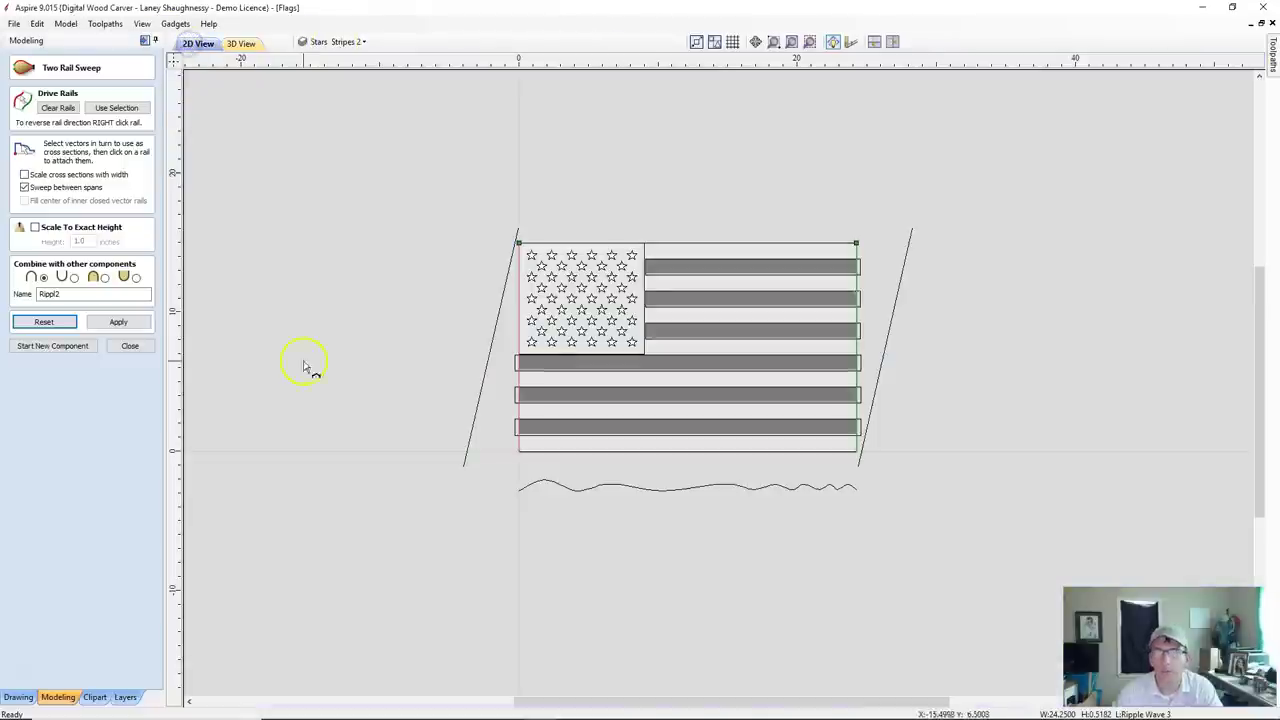
{"action": "left_click", "coordinate": [879, 383]}
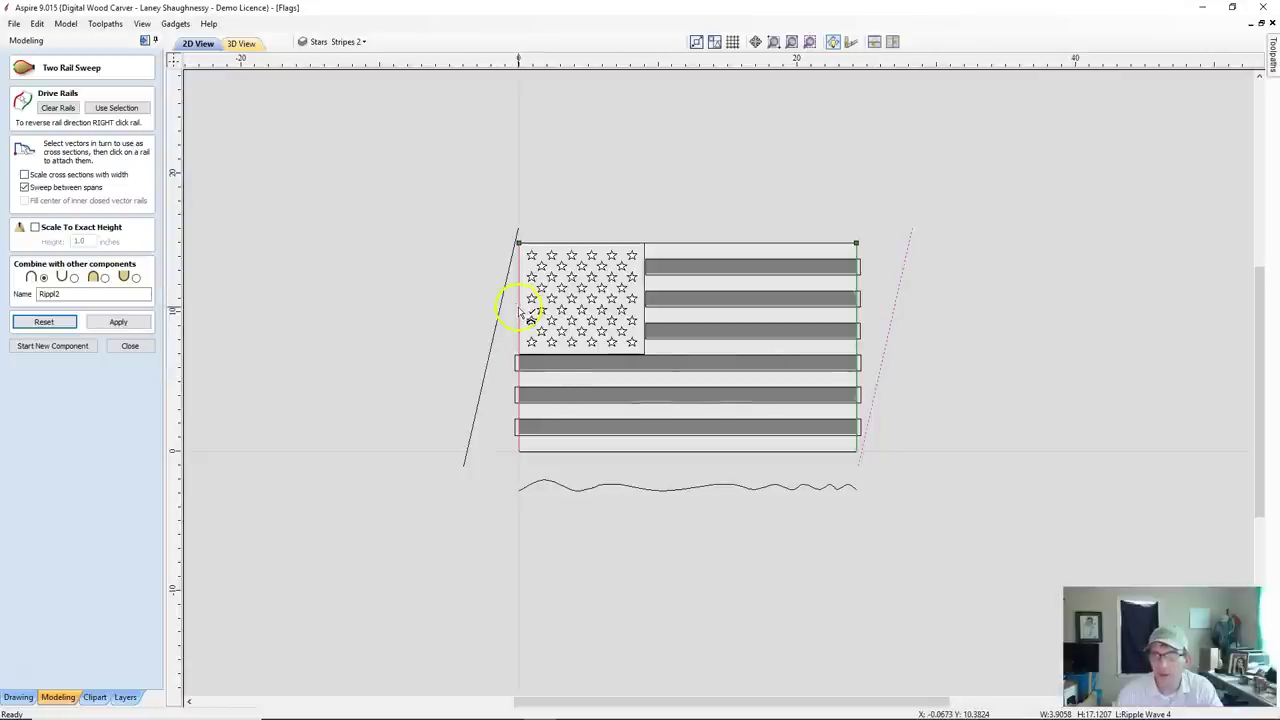
{"action": "left_click", "coordinate": [48, 107]}
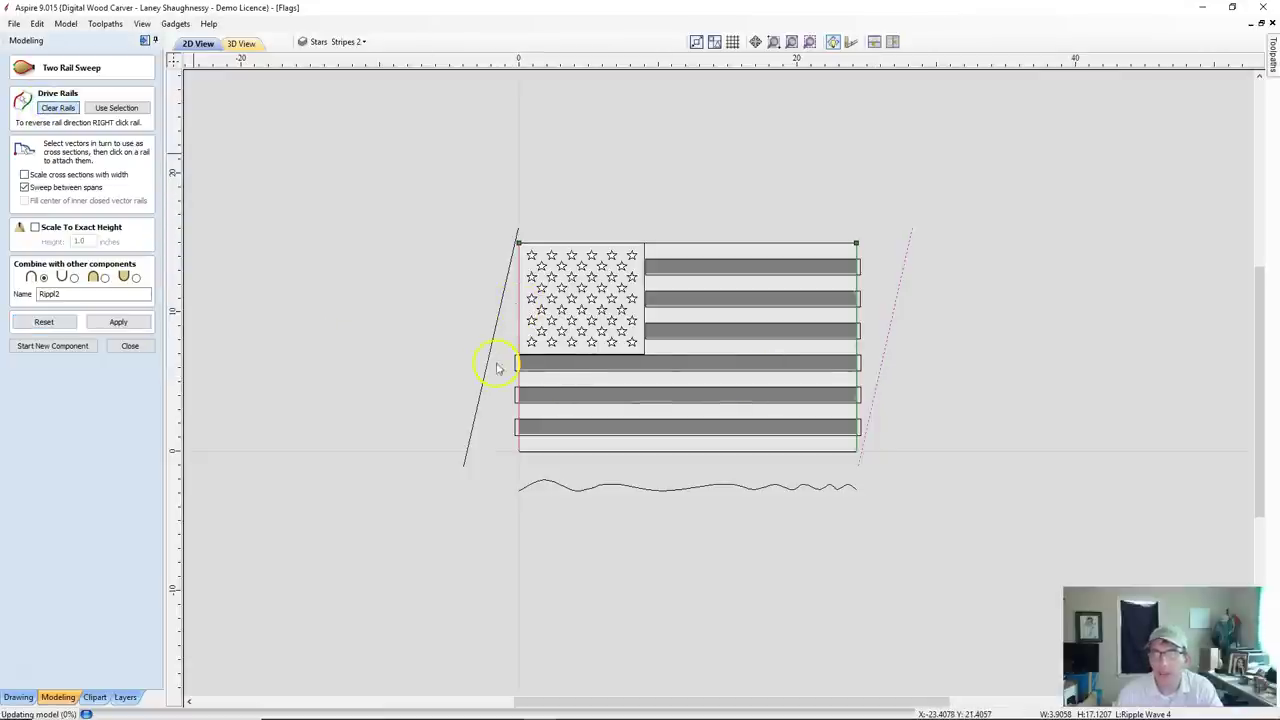
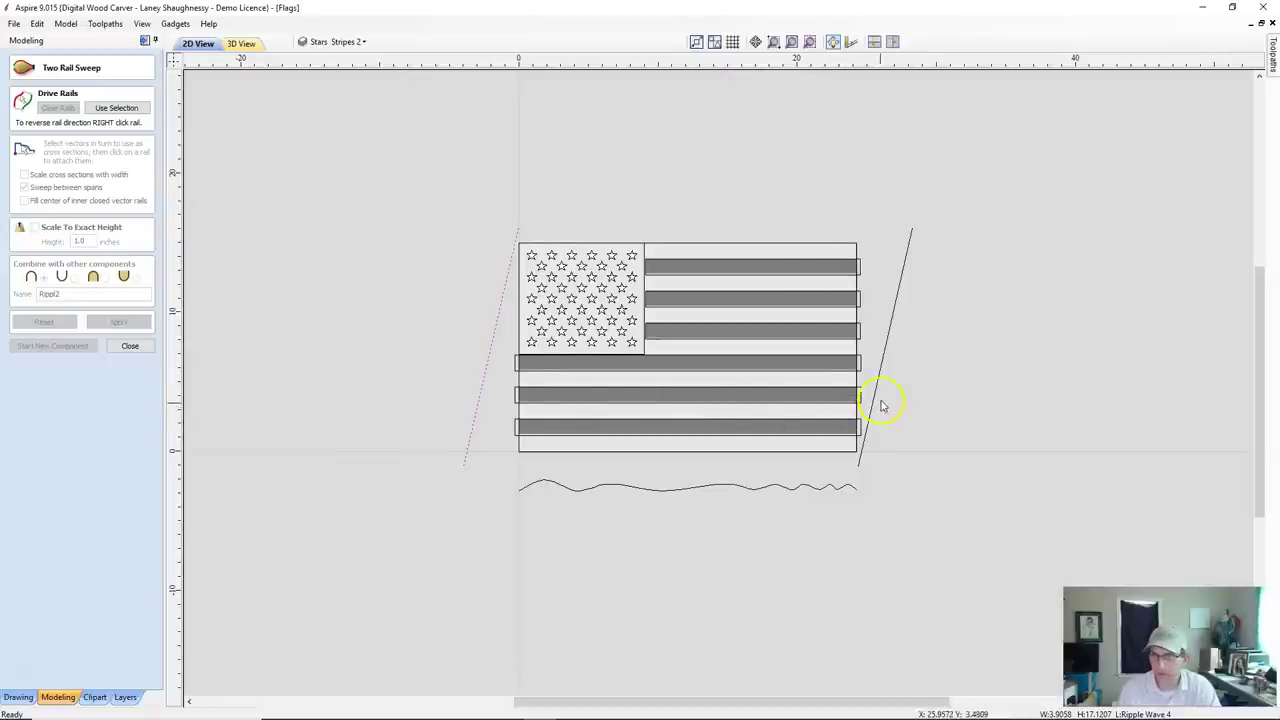
Sweep the wave curve between both slanted rails as a renamed component and apply it.
{"action": "left_click", "coordinate": [877, 391]}
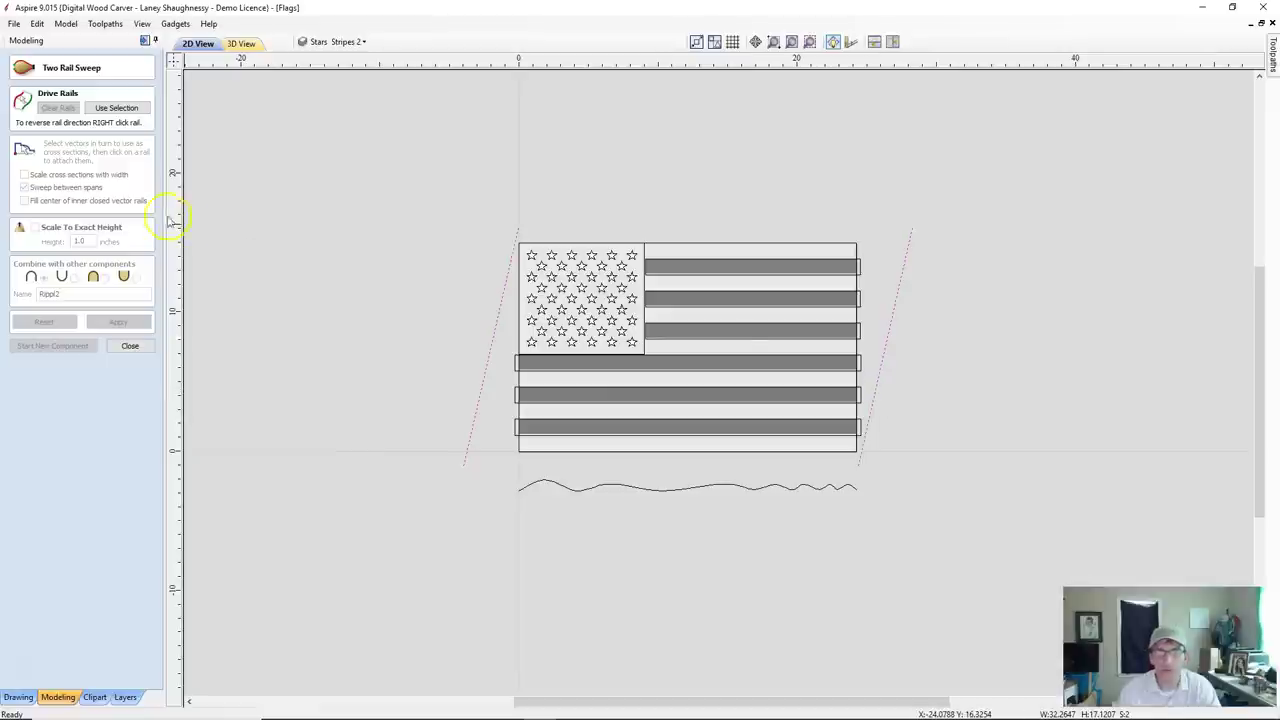
{"action": "left_click", "coordinate": [115, 109]}
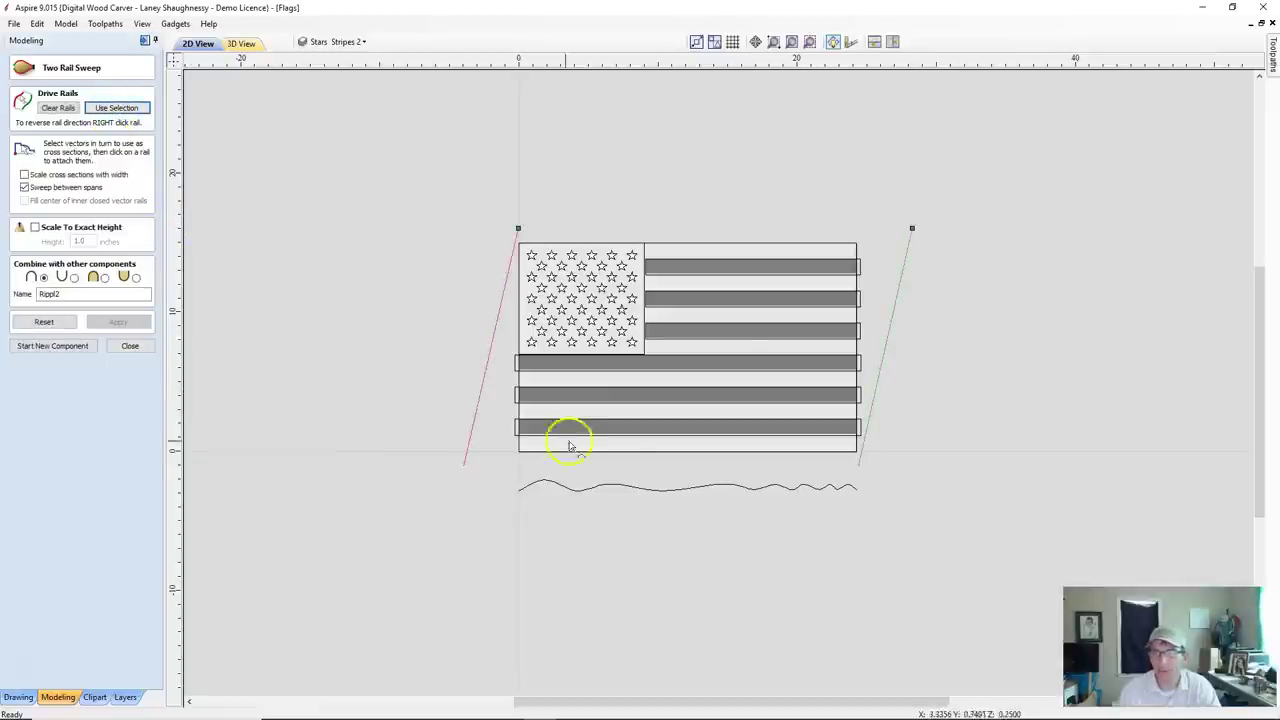
{"action": "left_click", "coordinate": [610, 487]}
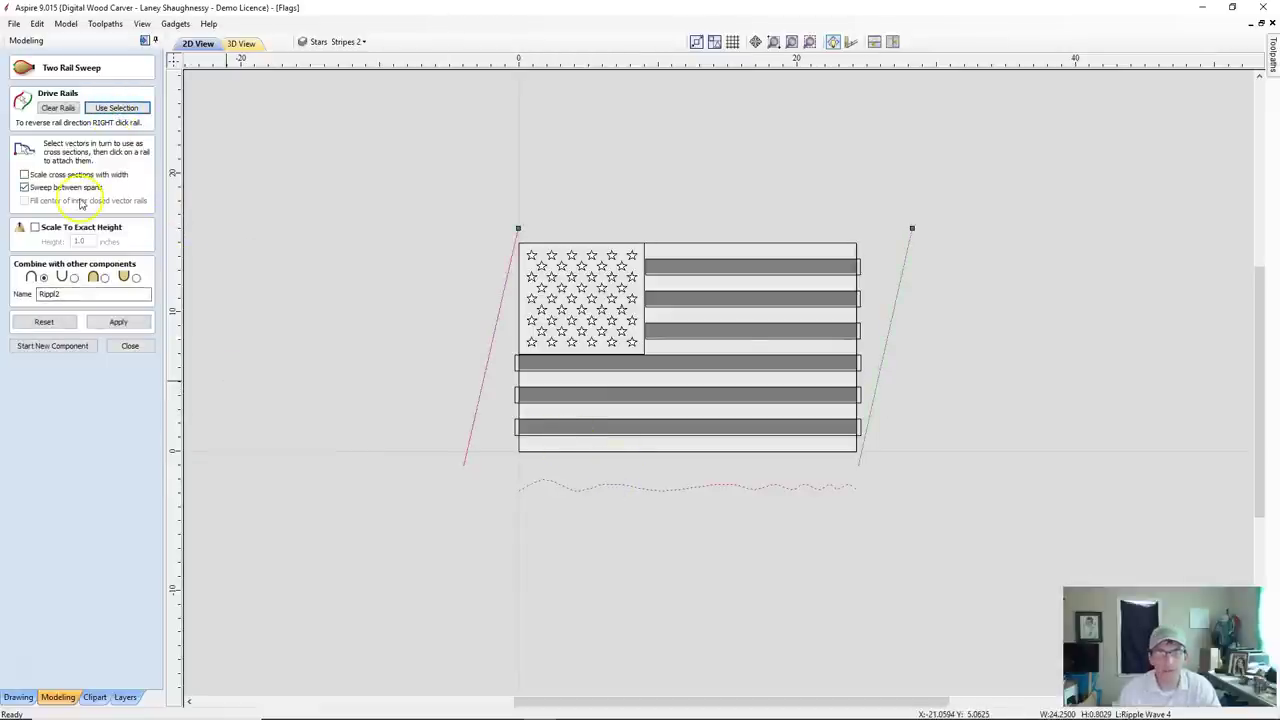
{"action": "left_click", "coordinate": [57, 293]}
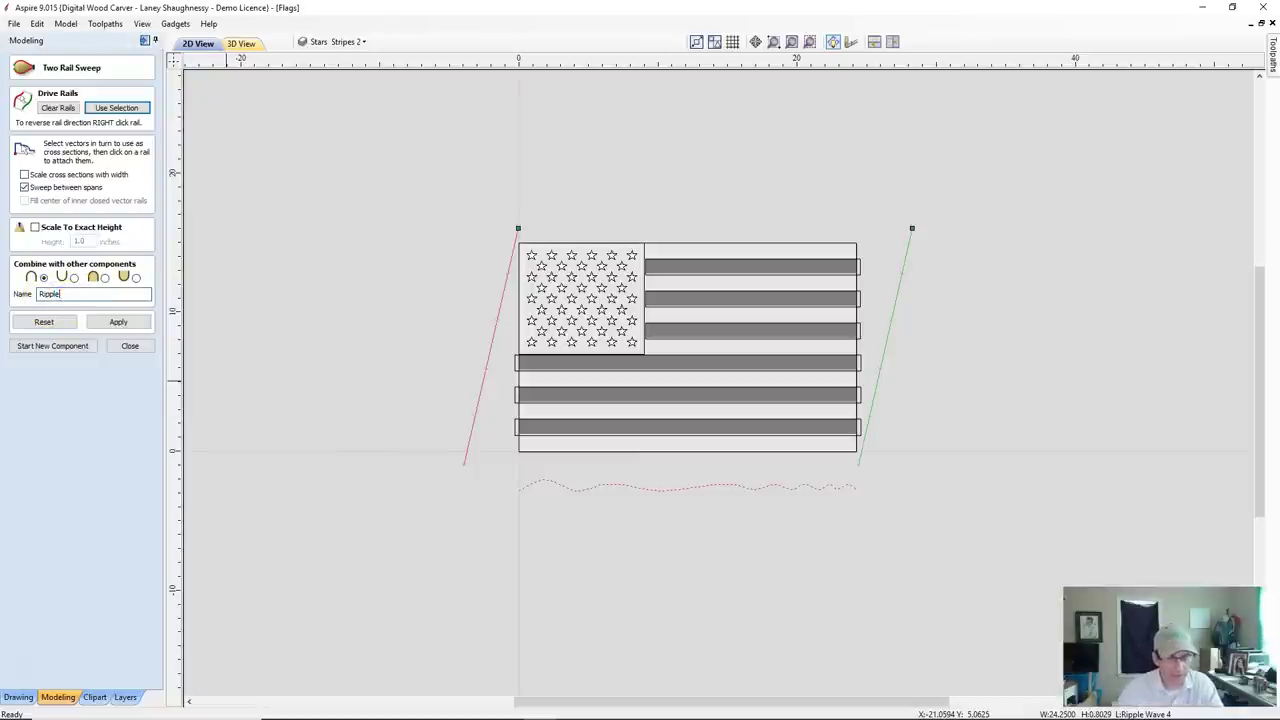
{"action": "left_click", "coordinate": [118, 322]}
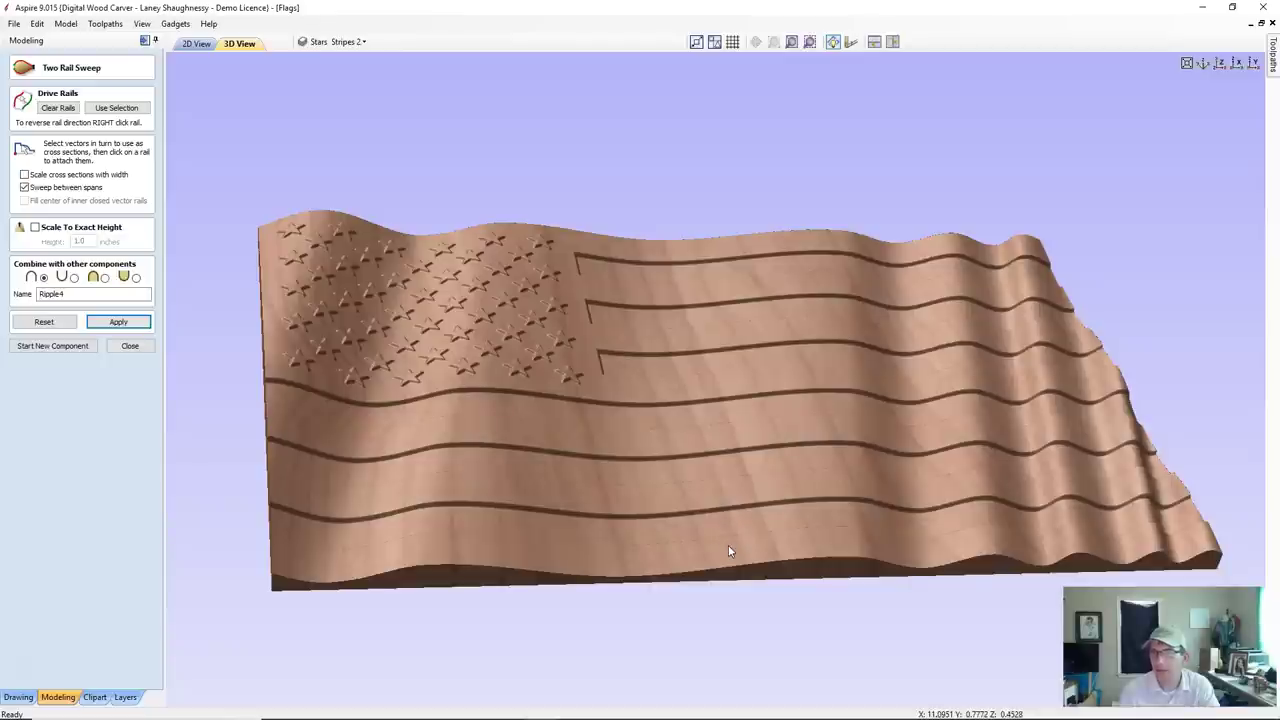
Orbit and tilt the rippled flag relief to inspect it, then go back to 2D.
{"action": "left_click_drag", "start_coordinate": [718, 540], "coordinate": [1075, 478]}
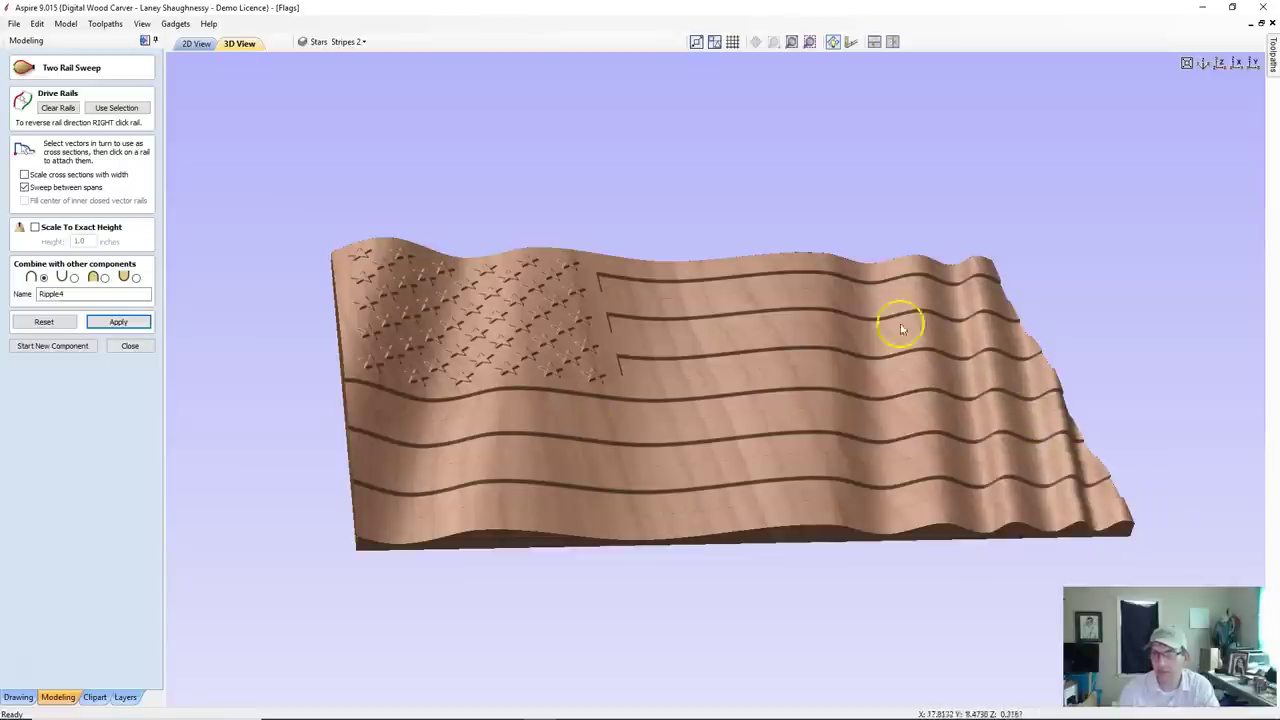
{"action": "left_click_drag", "start_coordinate": [727, 492], "coordinate": [524, 510]}
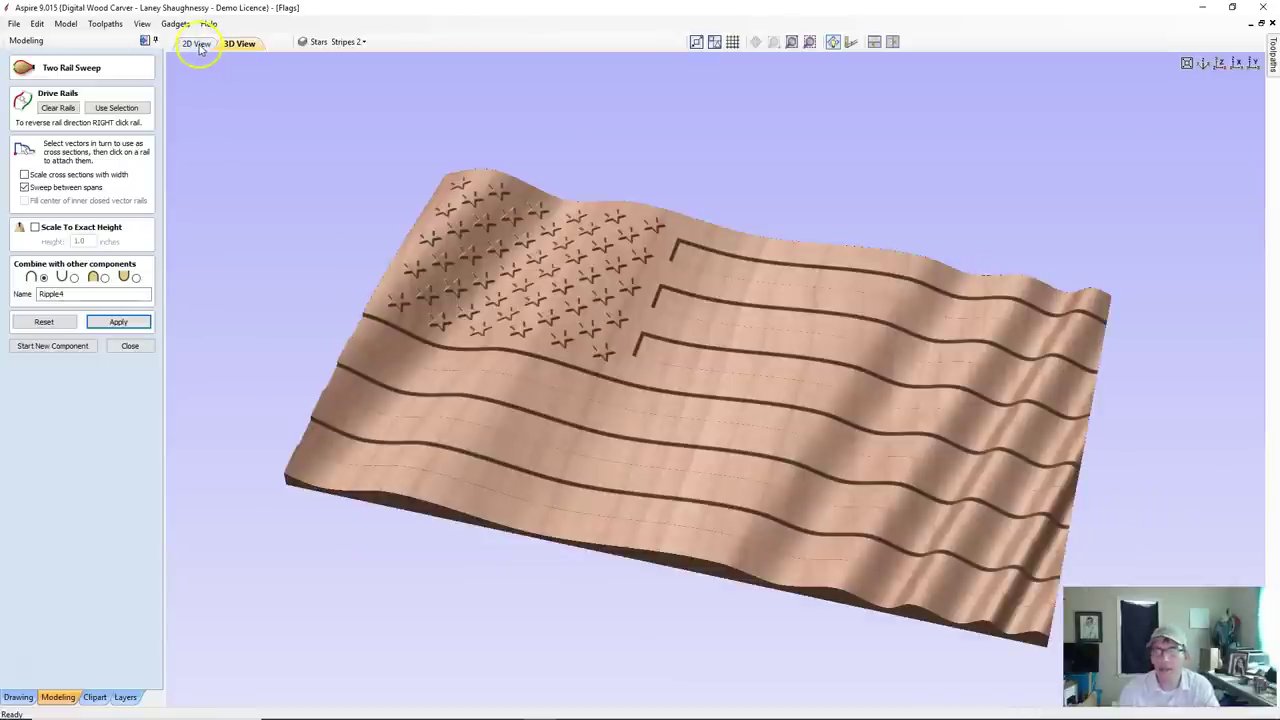
{"action": "left_click", "coordinate": [197, 44]}
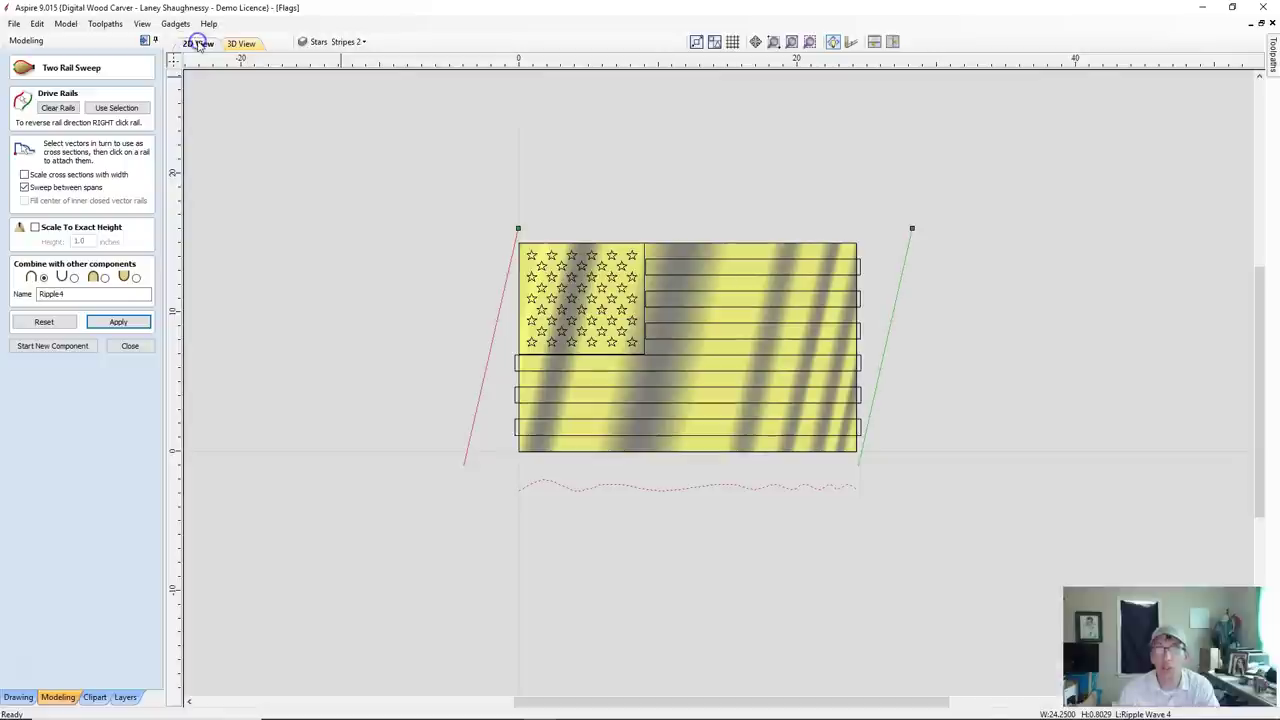
Clear the old drive rails and make Ripple wave 1 the active layer.
{"action": "left_click", "coordinate": [336, 43]}
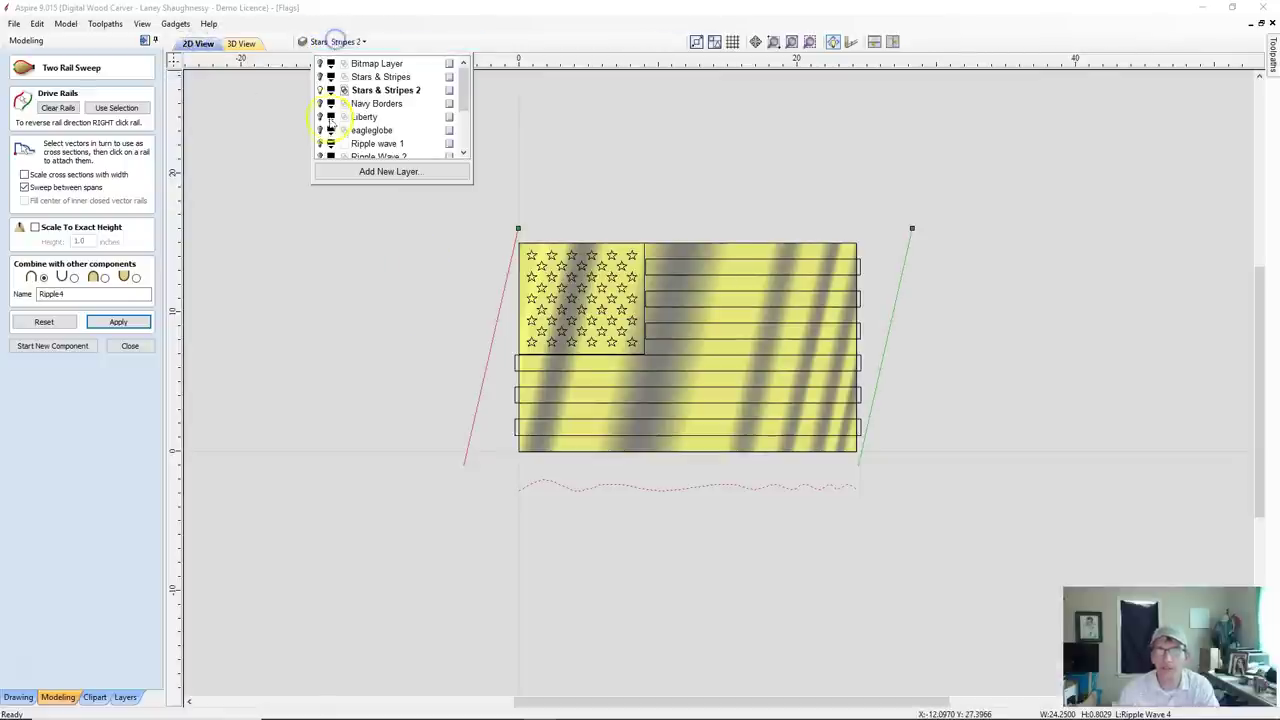
{"action": "left_click", "coordinate": [57, 107]}
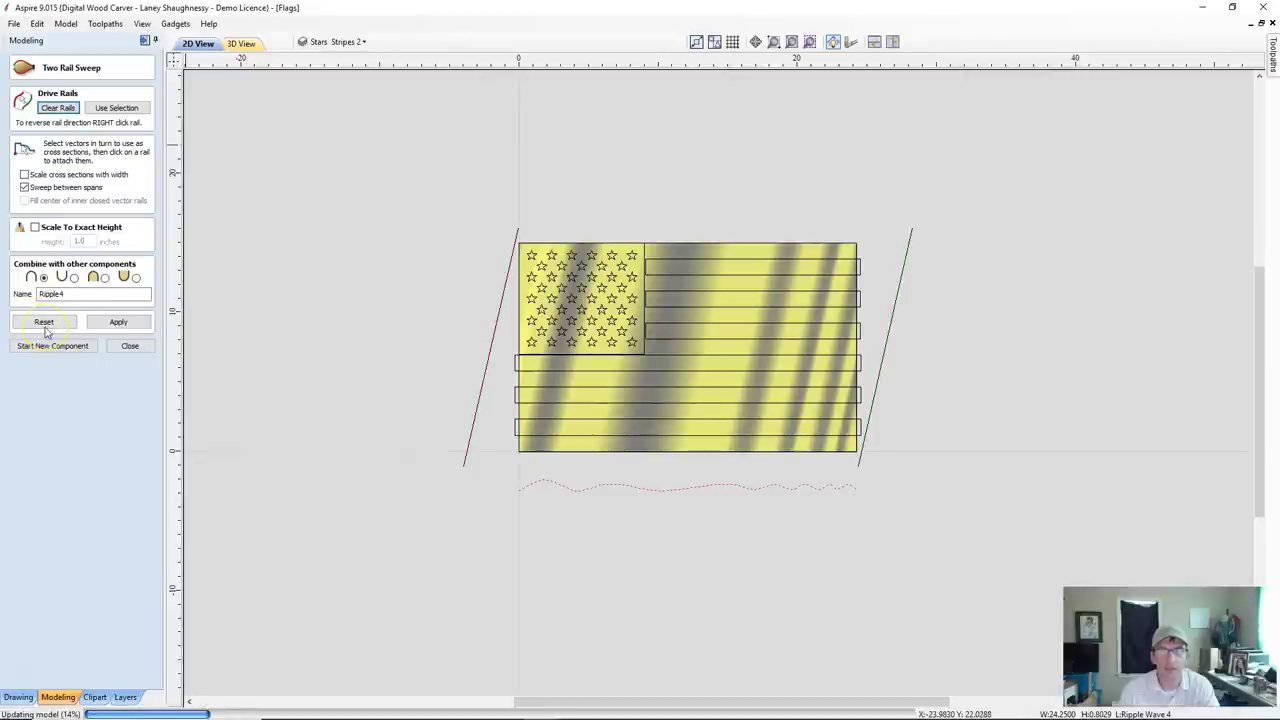
{"action": "left_click", "coordinate": [335, 41]}
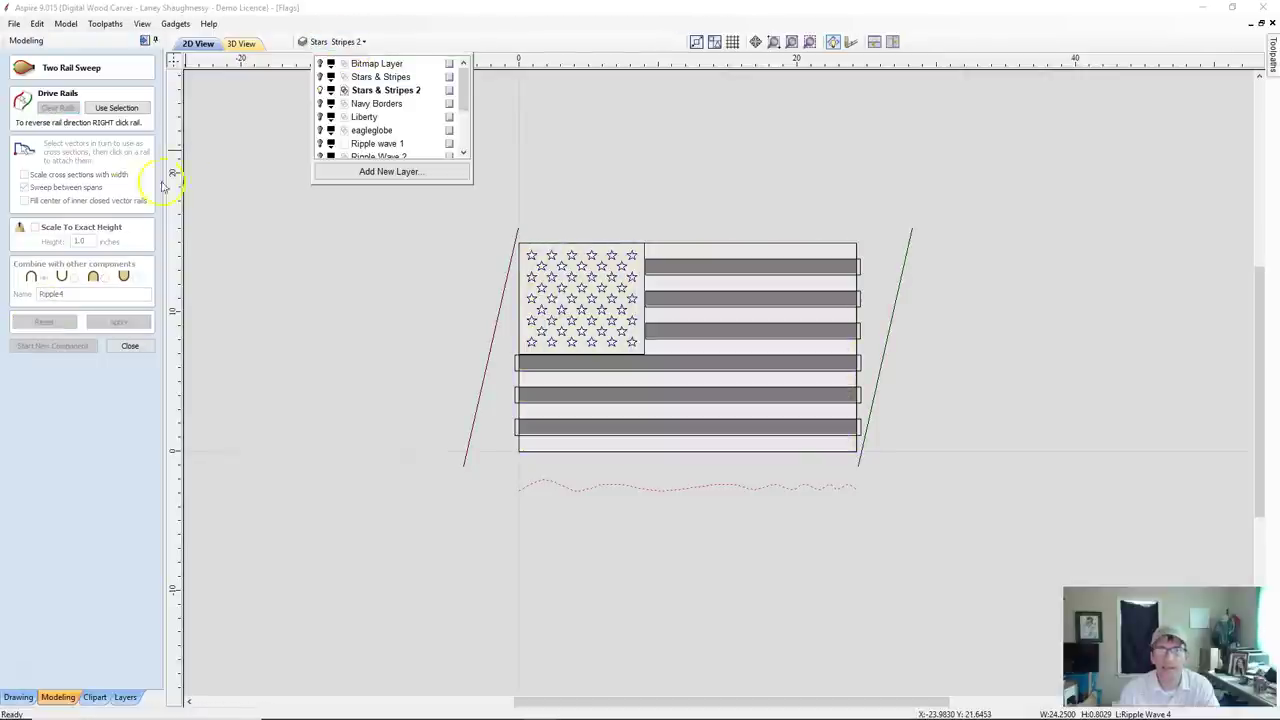
{"action": "scroll", "coordinate": [331, 140], "scroll_direction": "down", "scroll_amount": 2}
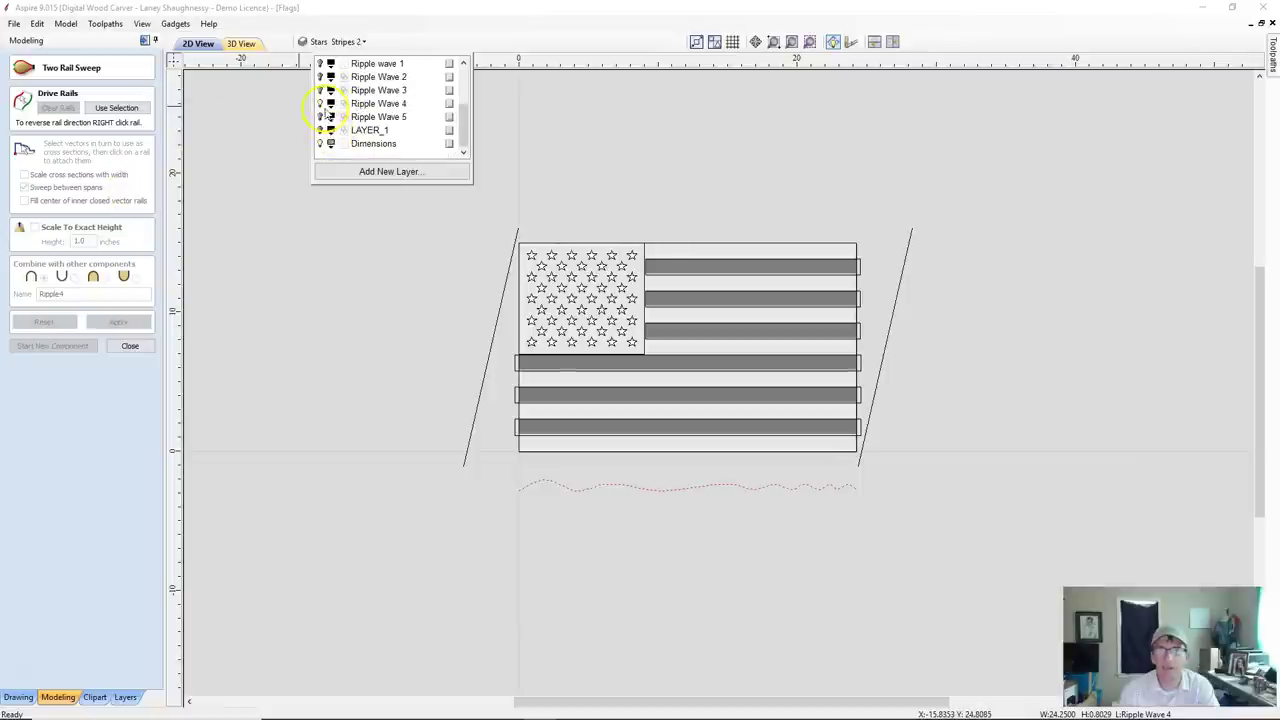
{"action": "left_click", "coordinate": [326, 110]}
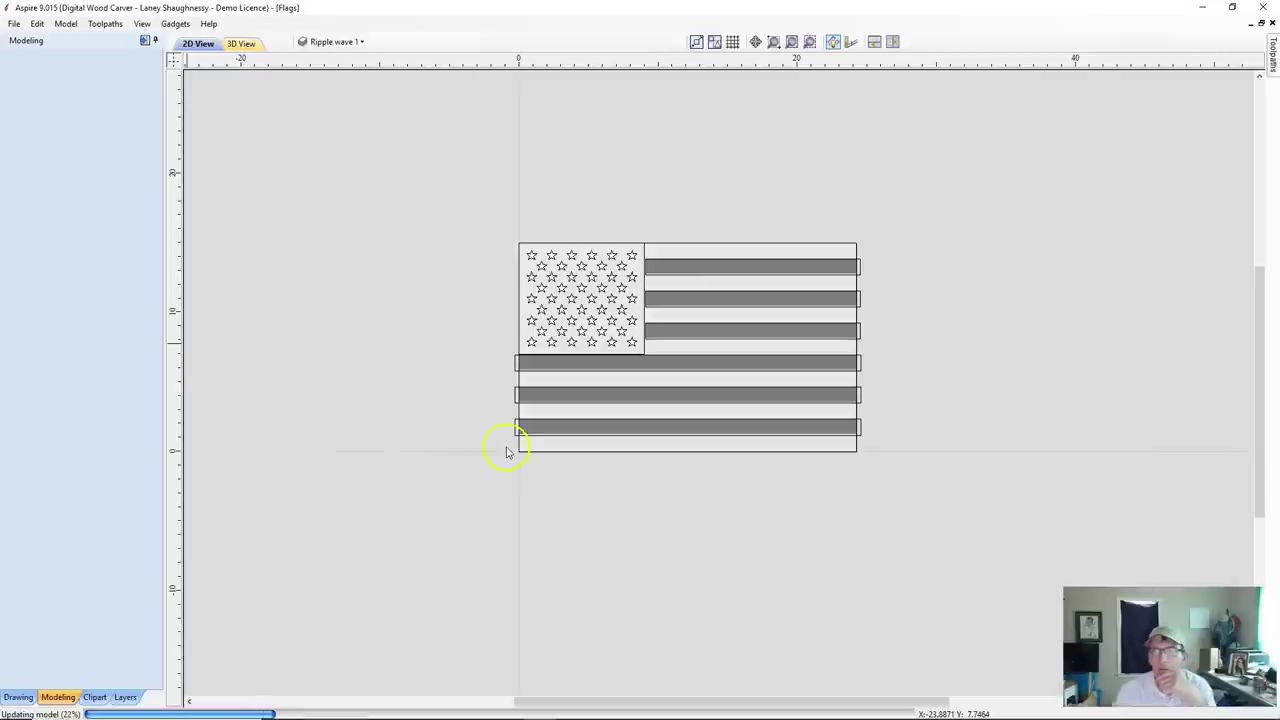
{"action": "left_click", "coordinate": [18, 697]}
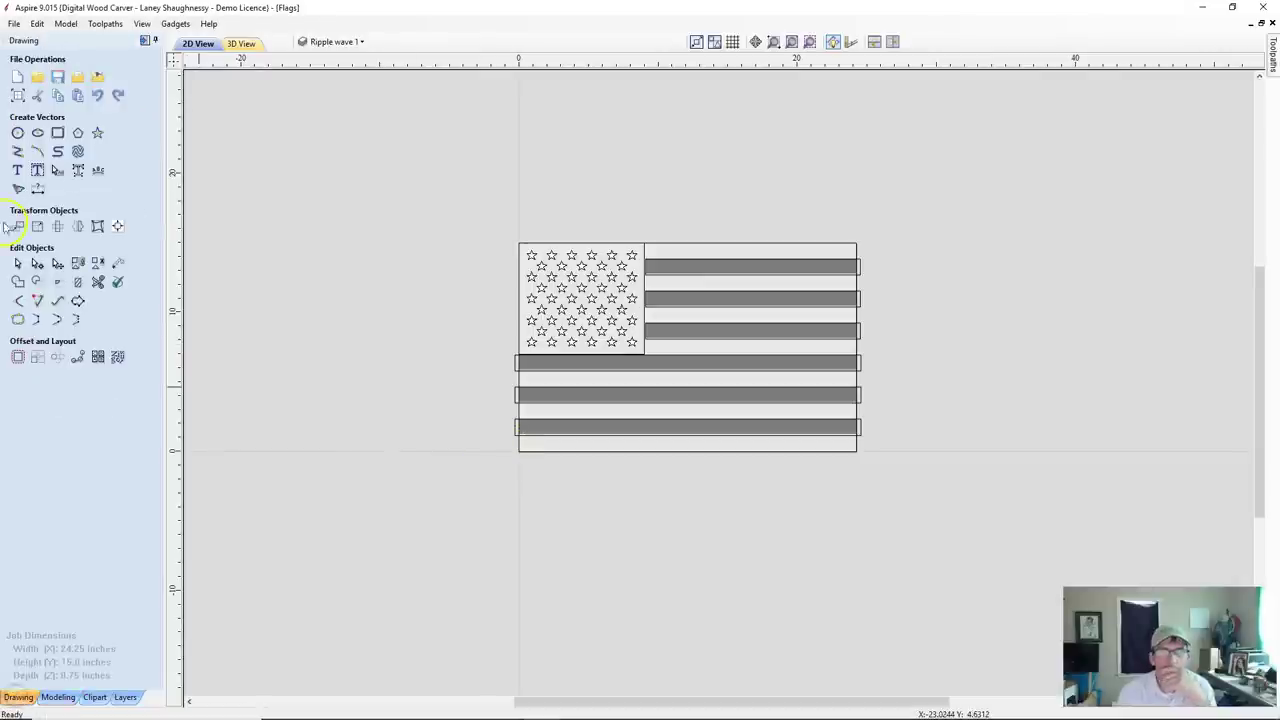
Draw two parallel diagonal lines, one below-right and one across the flag's upper left.
{"action": "left_click", "coordinate": [17, 151]}
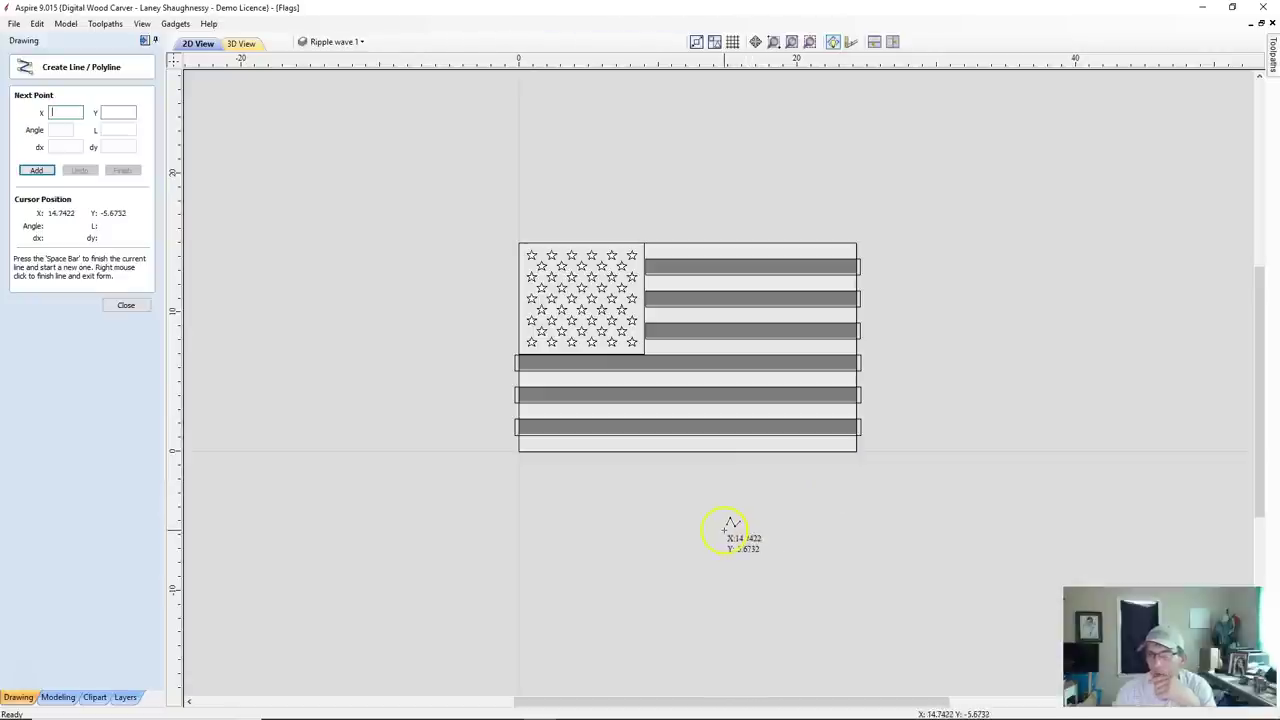
{"action": "left_click", "coordinate": [792, 561]}
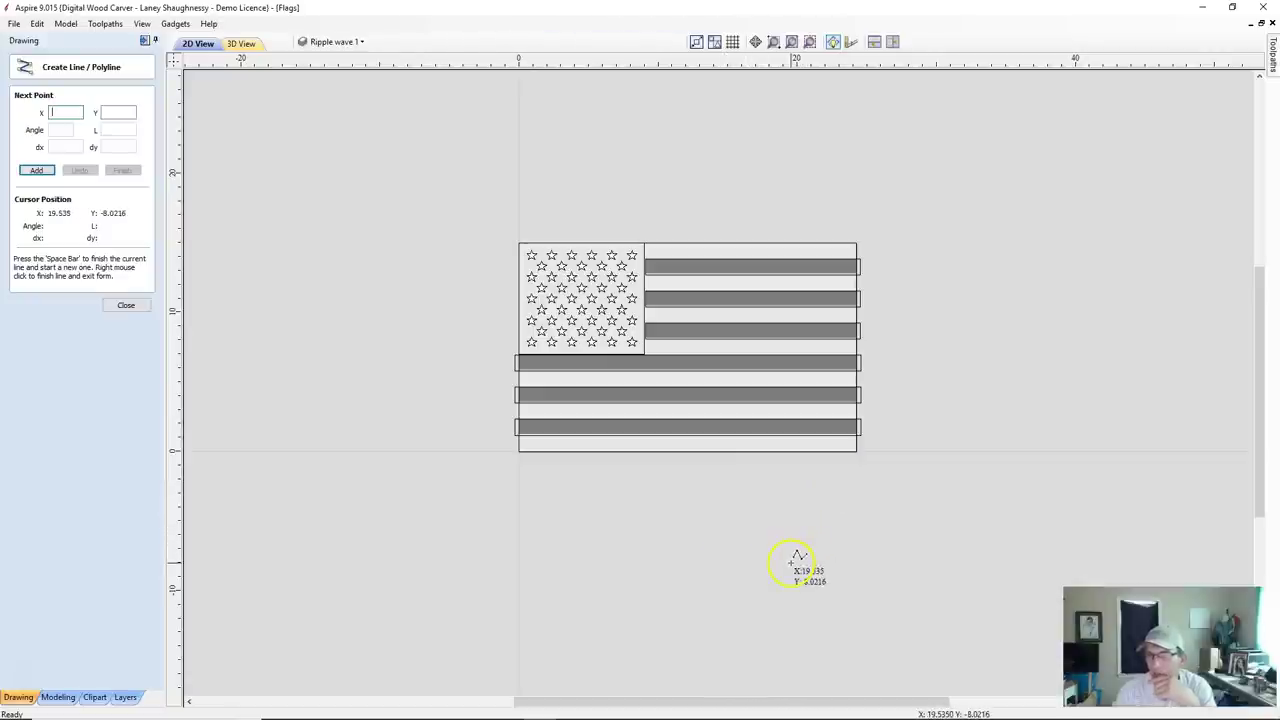
{"action": "left_click", "coordinate": [942, 369]}
{"action": "key", "text": "space"}
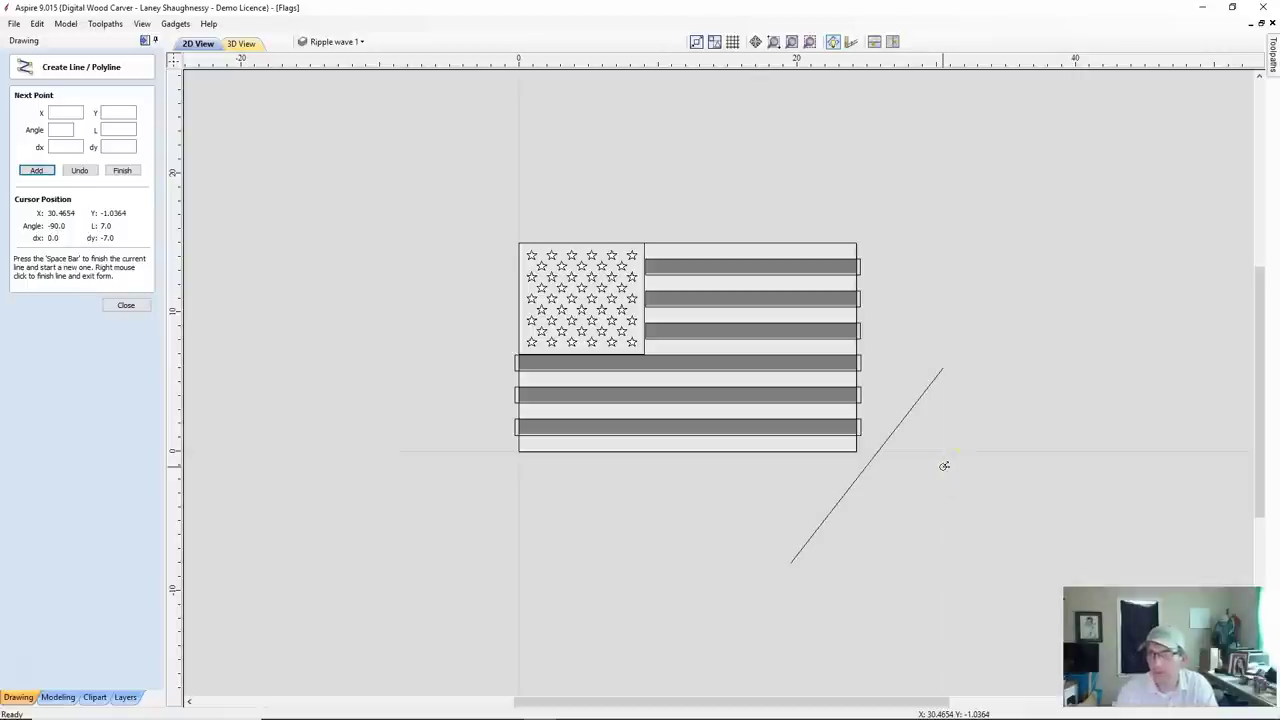
{"action": "left_click", "coordinate": [384, 350]}
{"action": "left_click", "coordinate": [620, 85]}
{"action": "key", "text": "space"}
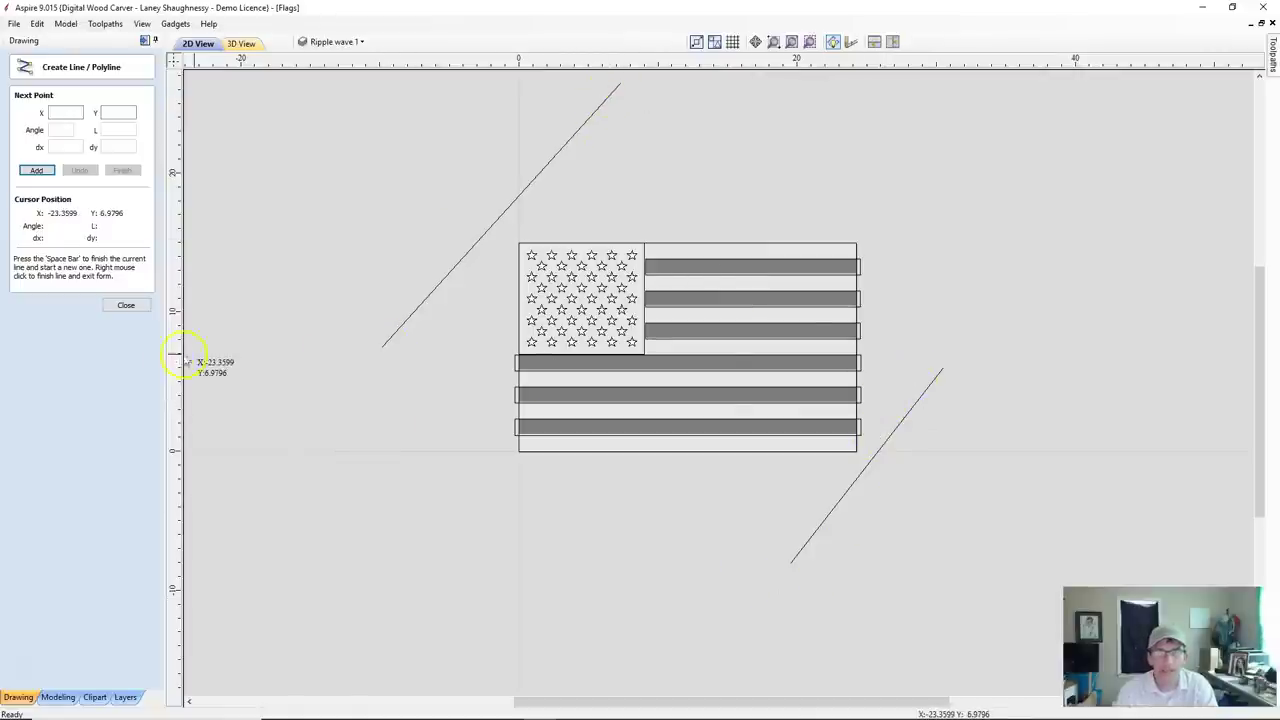
{"action": "left_click", "coordinate": [125, 305]}
Draw a freeform wave curve beneath the flag with tighter ripples toward its right end.
{"action": "left_click", "coordinate": [56, 150]}
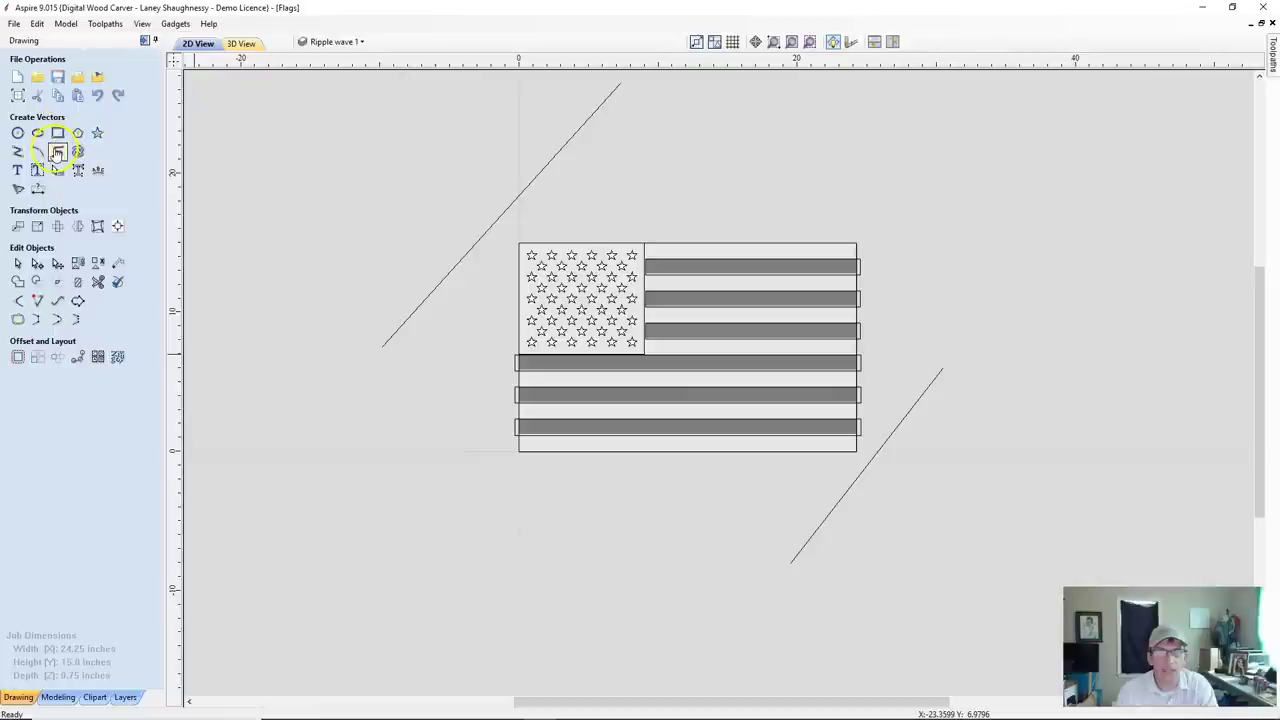
{"action": "left_click", "coordinate": [337, 466]}
{"action": "left_click", "coordinate": [506, 577]}
{"action": "left_click", "coordinate": [390, 545]}
{"action": "left_click", "coordinate": [375, 502]}
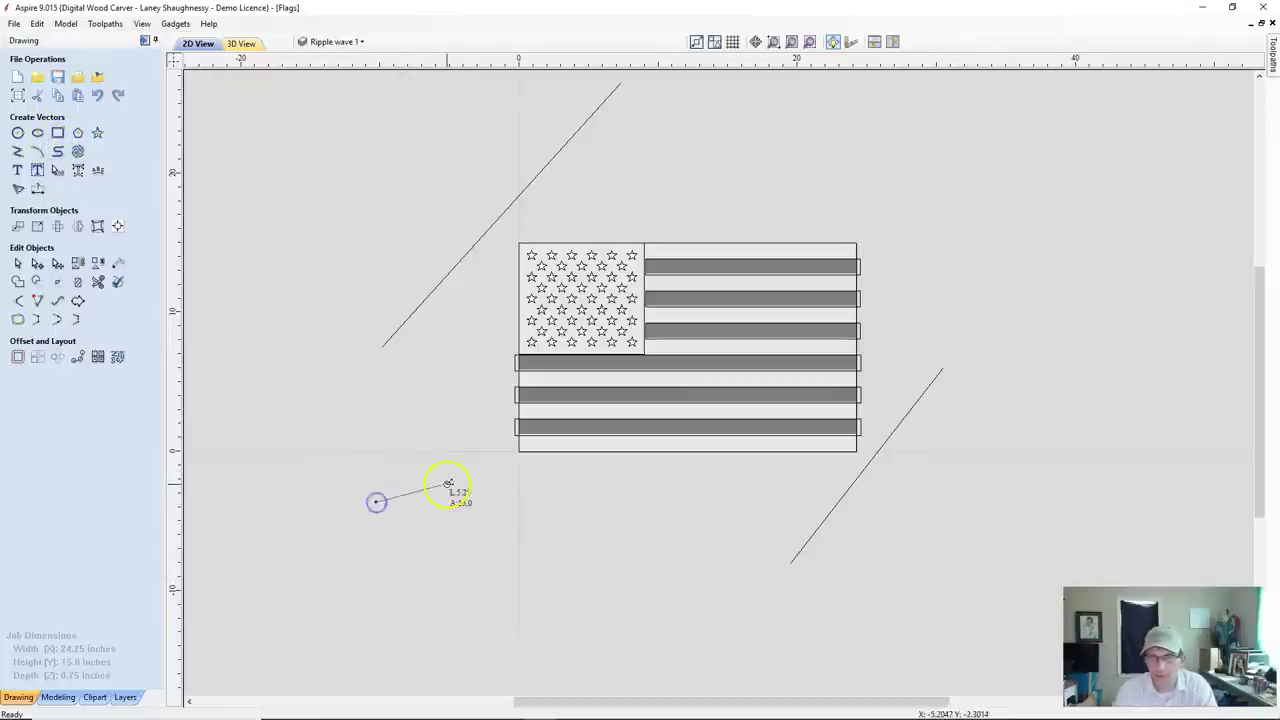
{"action": "left_click", "coordinate": [458, 490]}
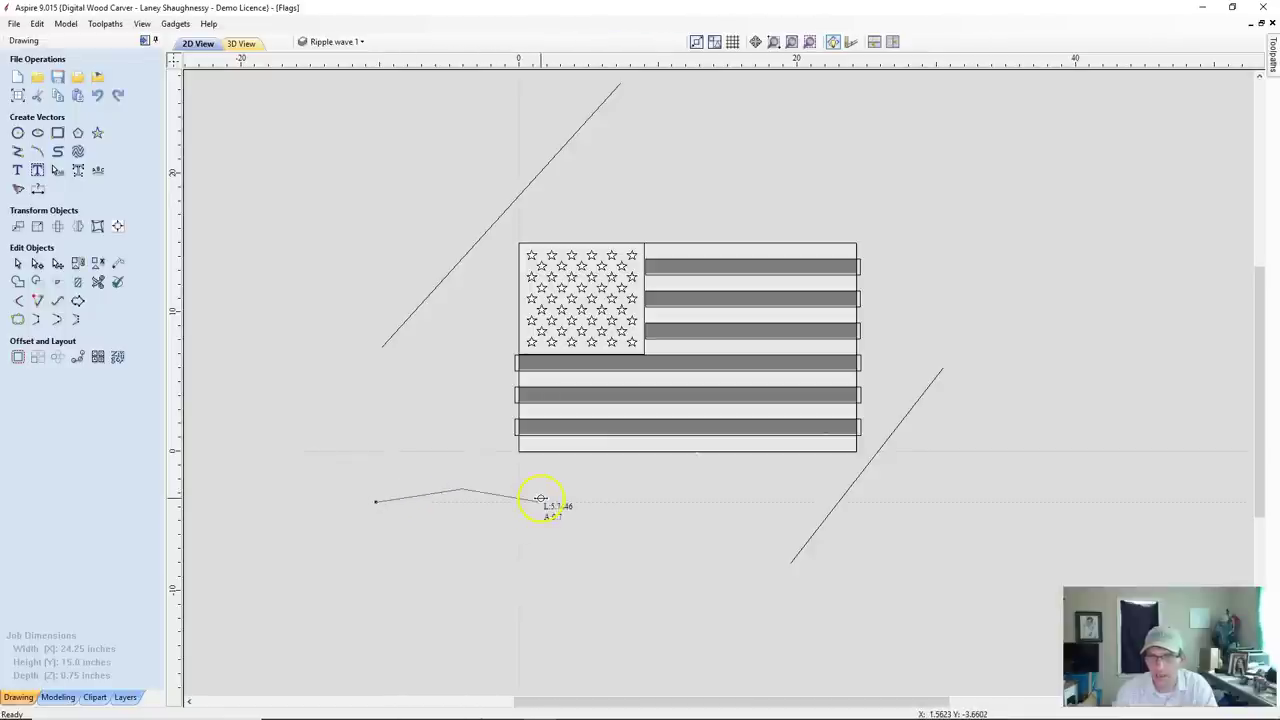
{"action": "left_click", "coordinate": [646, 489]}
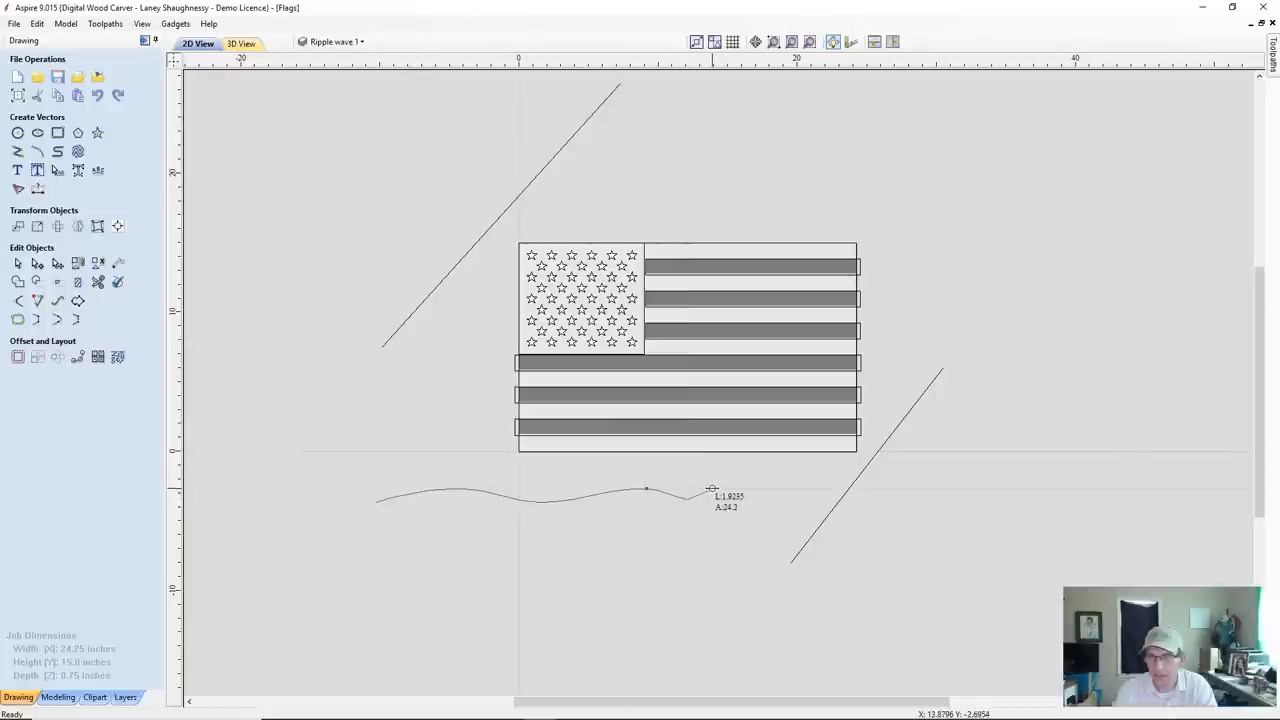
{"action": "left_click", "coordinate": [714, 489]}
{"action": "left_click", "coordinate": [726, 499]}
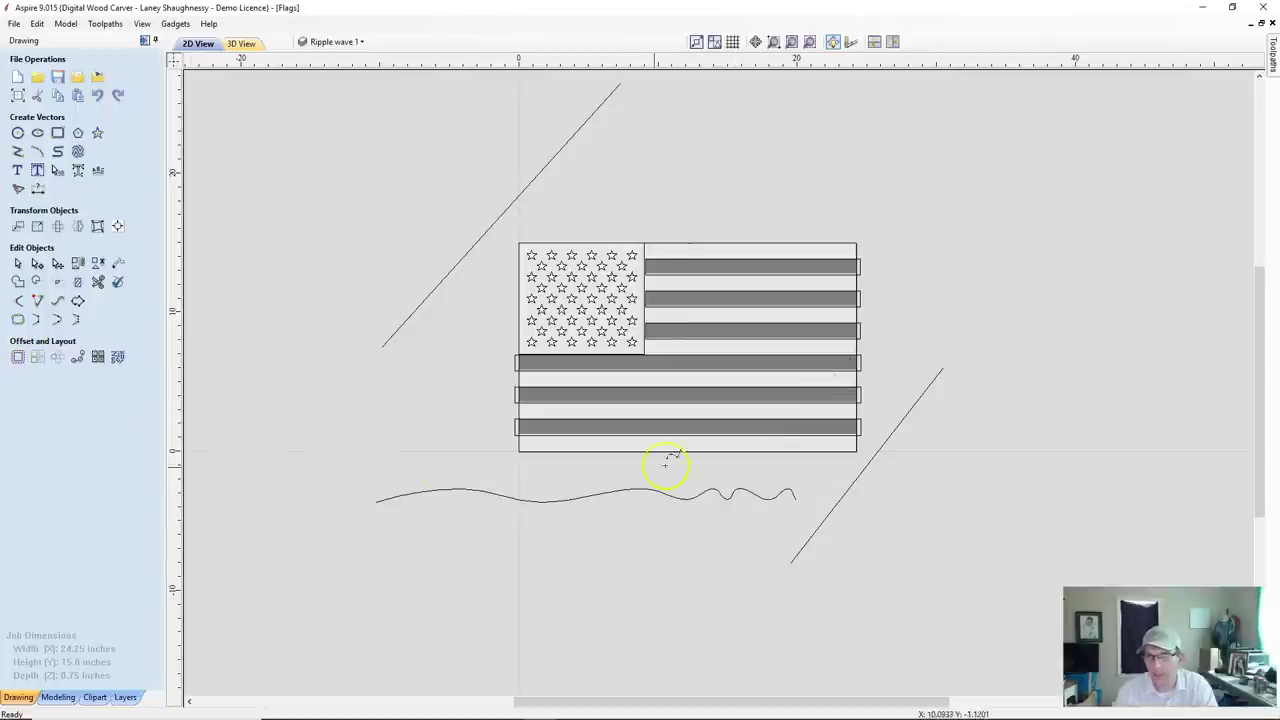
Adjust the view and start a two-rail sweep from the modeling tools.
{"action": "scroll", "coordinate": [655, 527], "scroll_direction": "up", "scroll_amount": 3}
{"action": "scroll", "coordinate": [655, 527], "scroll_direction": "down", "scroll_amount": 2}
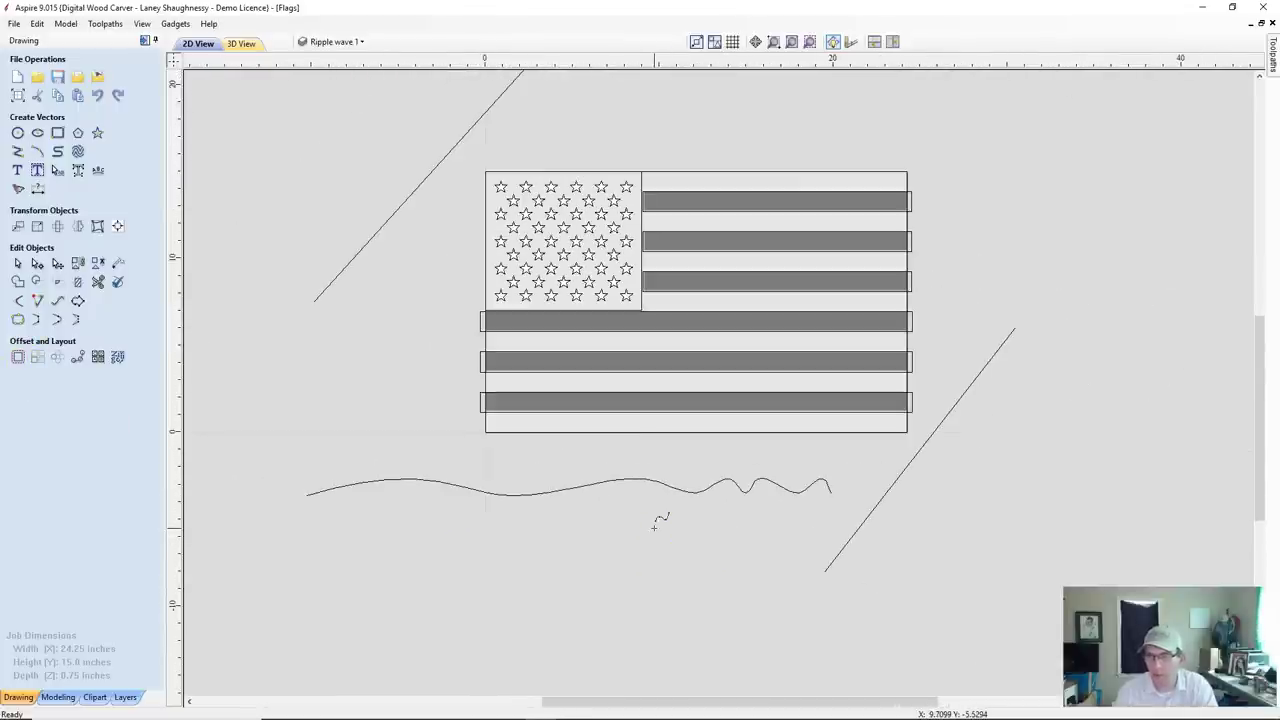
{"action": "scroll", "coordinate": [606, 518], "scroll_direction": "down", "scroll_amount": 1}
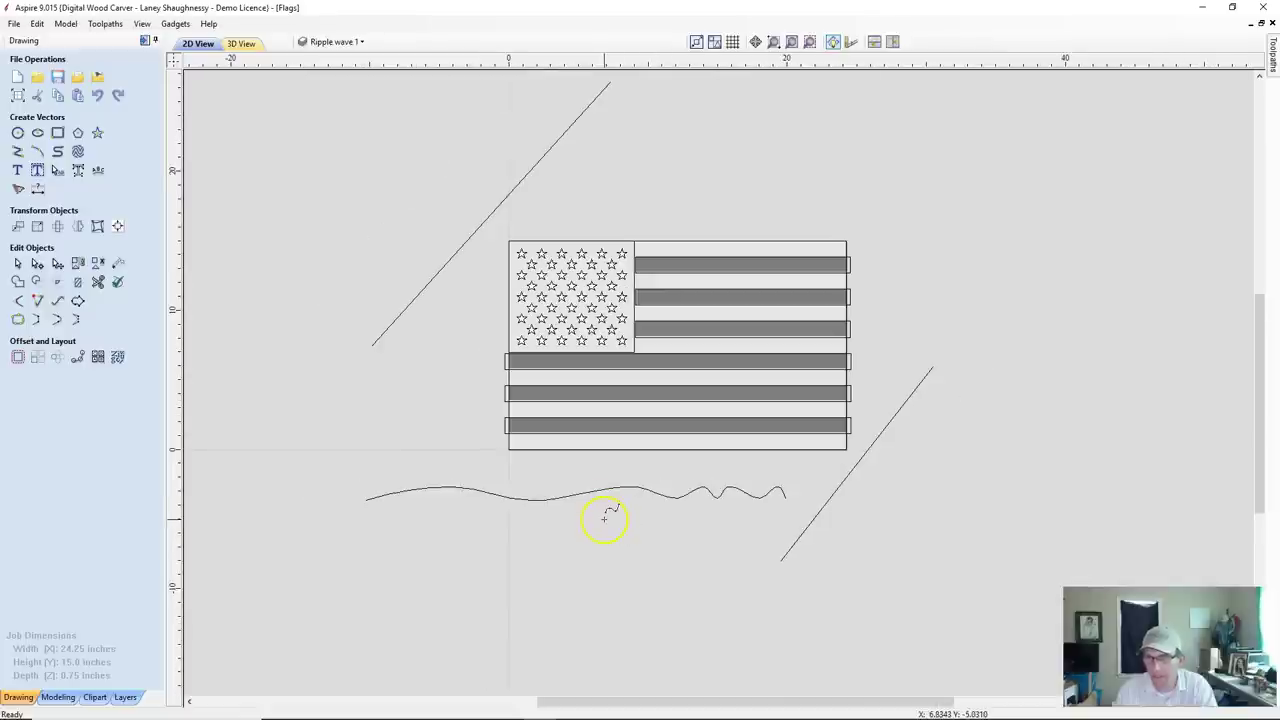
{"action": "mouse_move", "coordinate": [563, 541]}
{"action": "left_mouse_down"}
{"action": "mouse_move", "coordinate": [529, 509]}
{"action": "mouse_move", "coordinate": [309, 498]}
{"action": "left_mouse_up"}
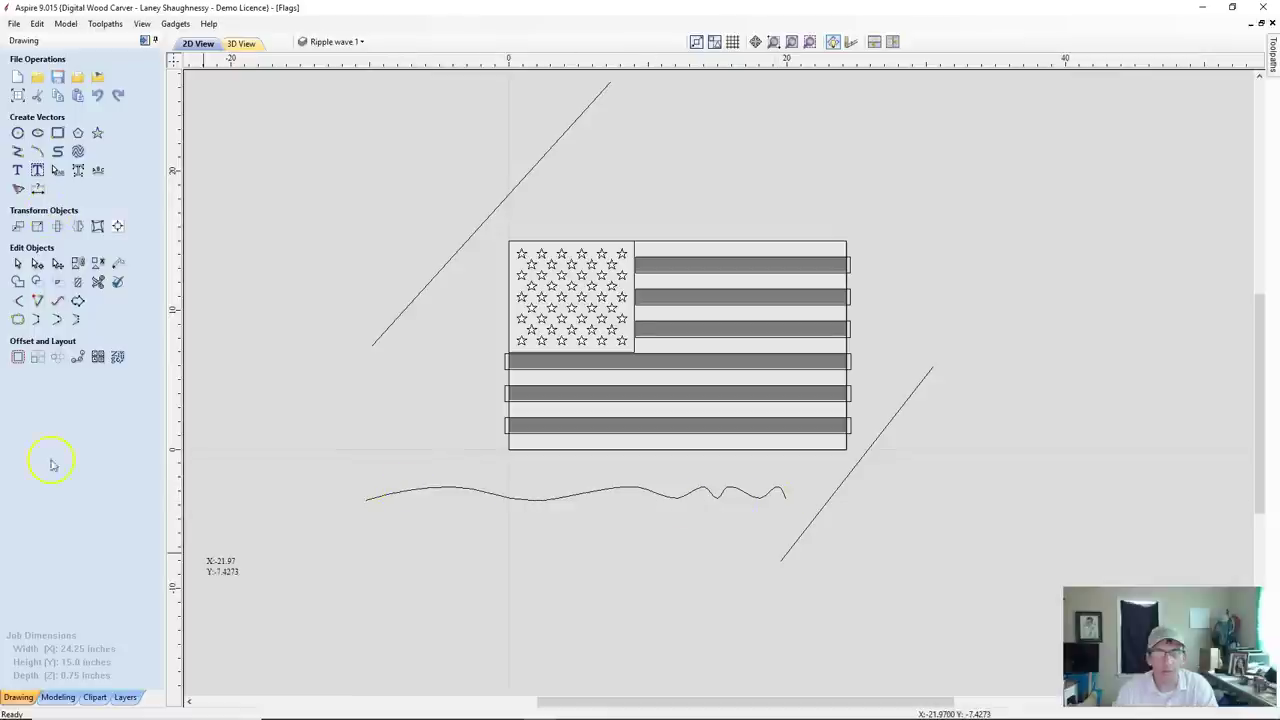
{"action": "left_click", "coordinate": [58, 697]}
{"action": "left_click", "coordinate": [39, 78]}
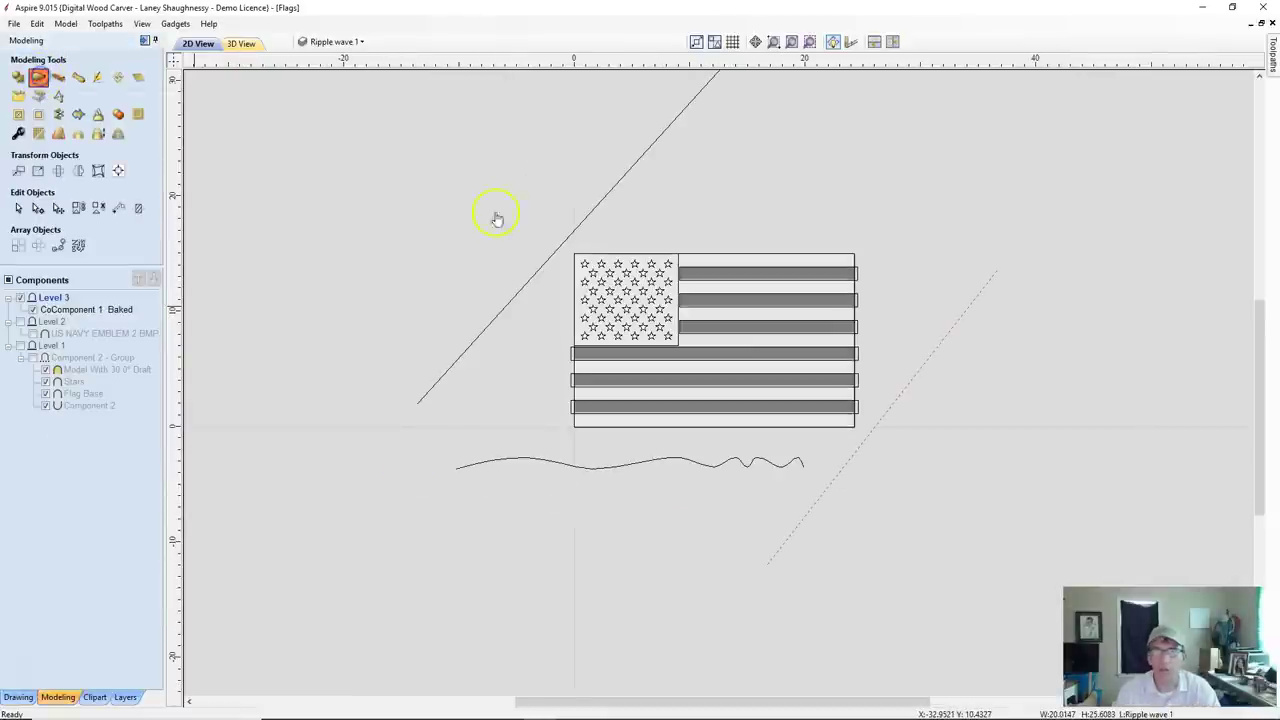
Sweep the new wave curve along the two diagonal rails and view the ripple in 3D.
{"action": "left_click", "coordinate": [567, 233]}
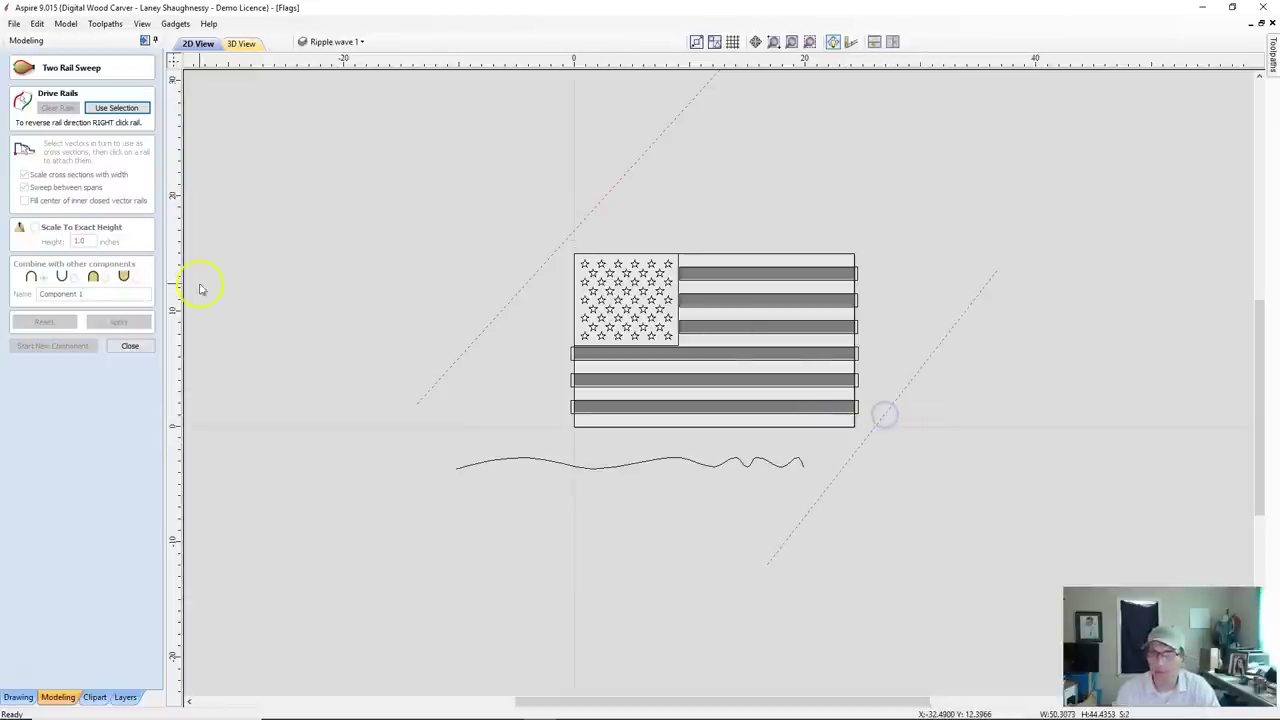
{"action": "left_click", "coordinate": [116, 108]}
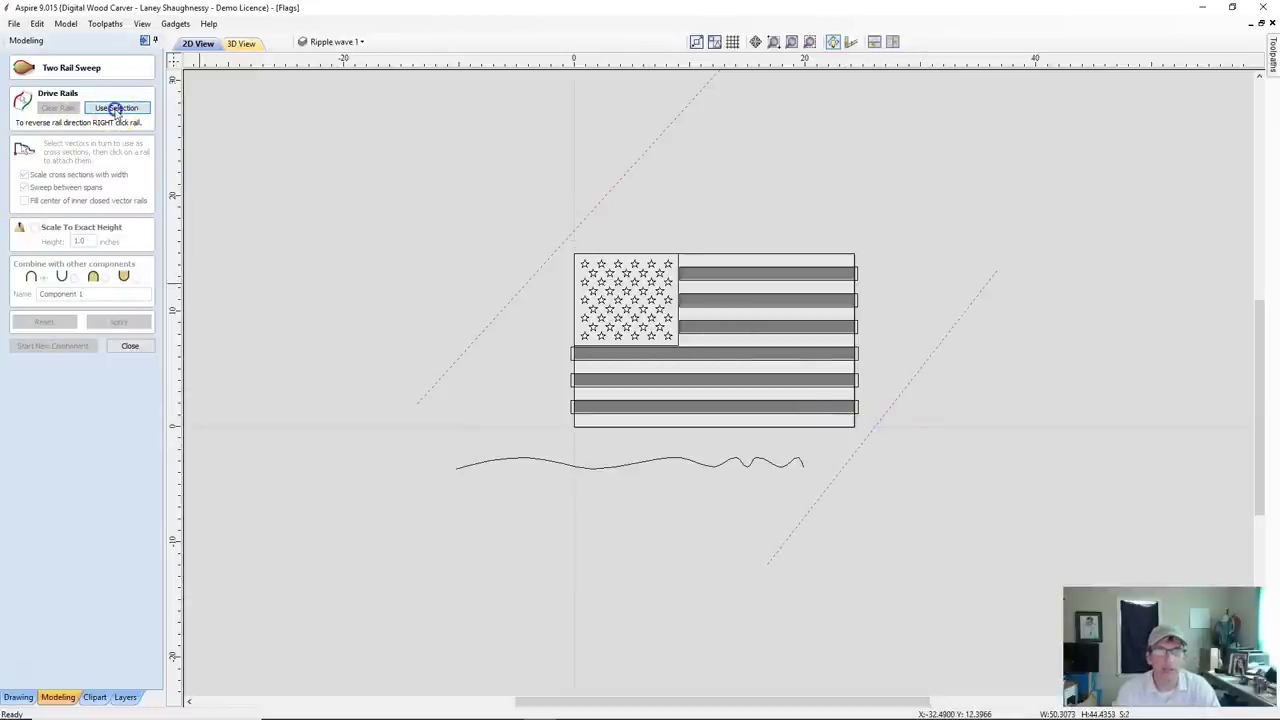
{"action": "left_click", "coordinate": [535, 467]}
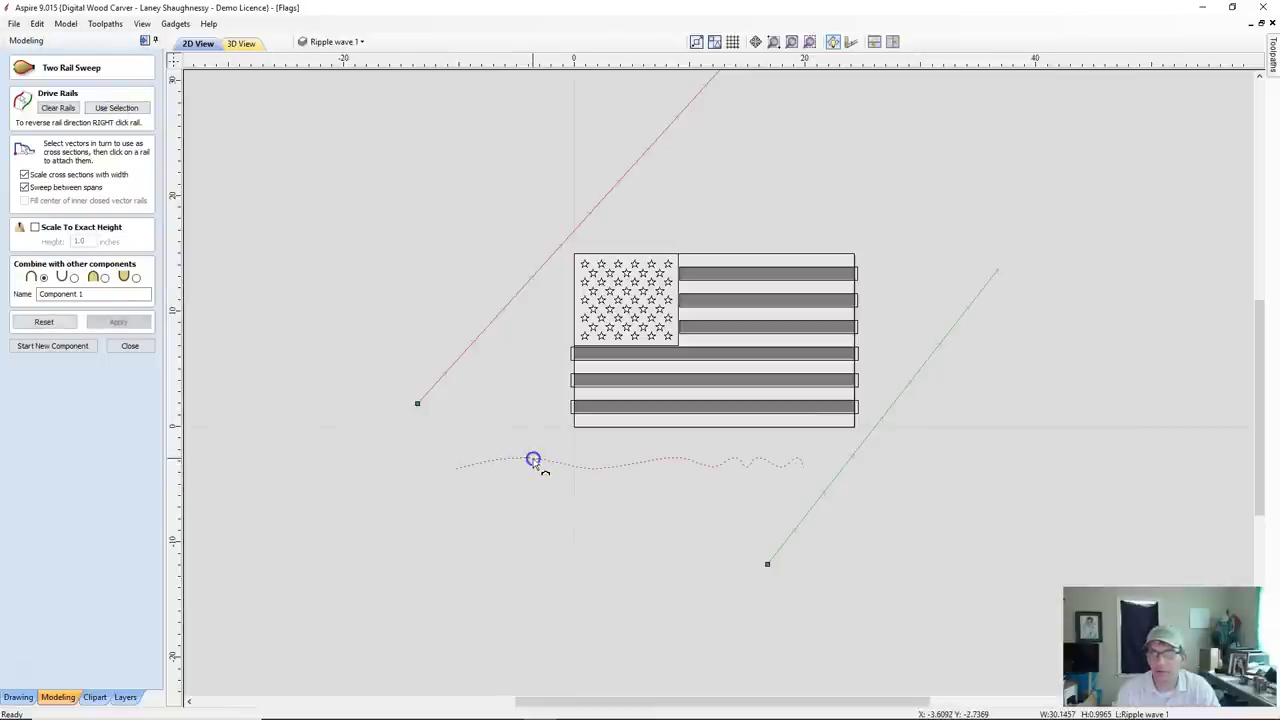
{"action": "left_click", "coordinate": [116, 322]}
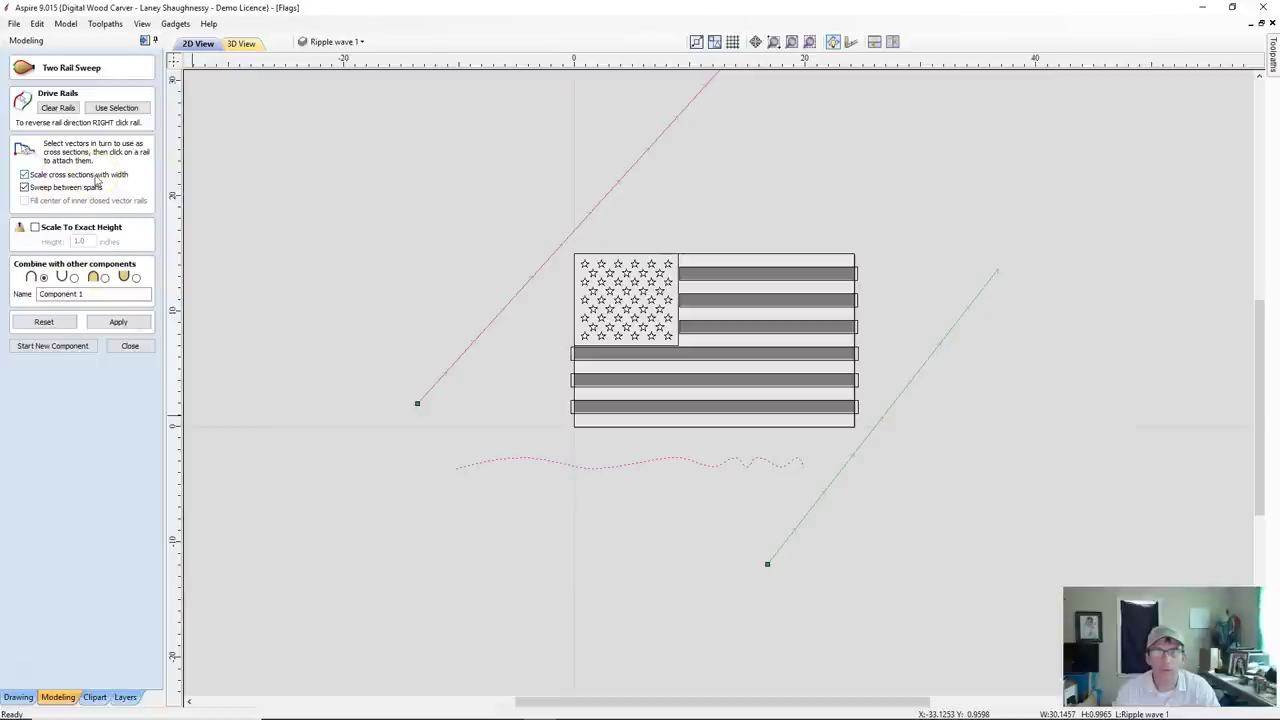
{"action": "left_click", "coordinate": [118, 323]}
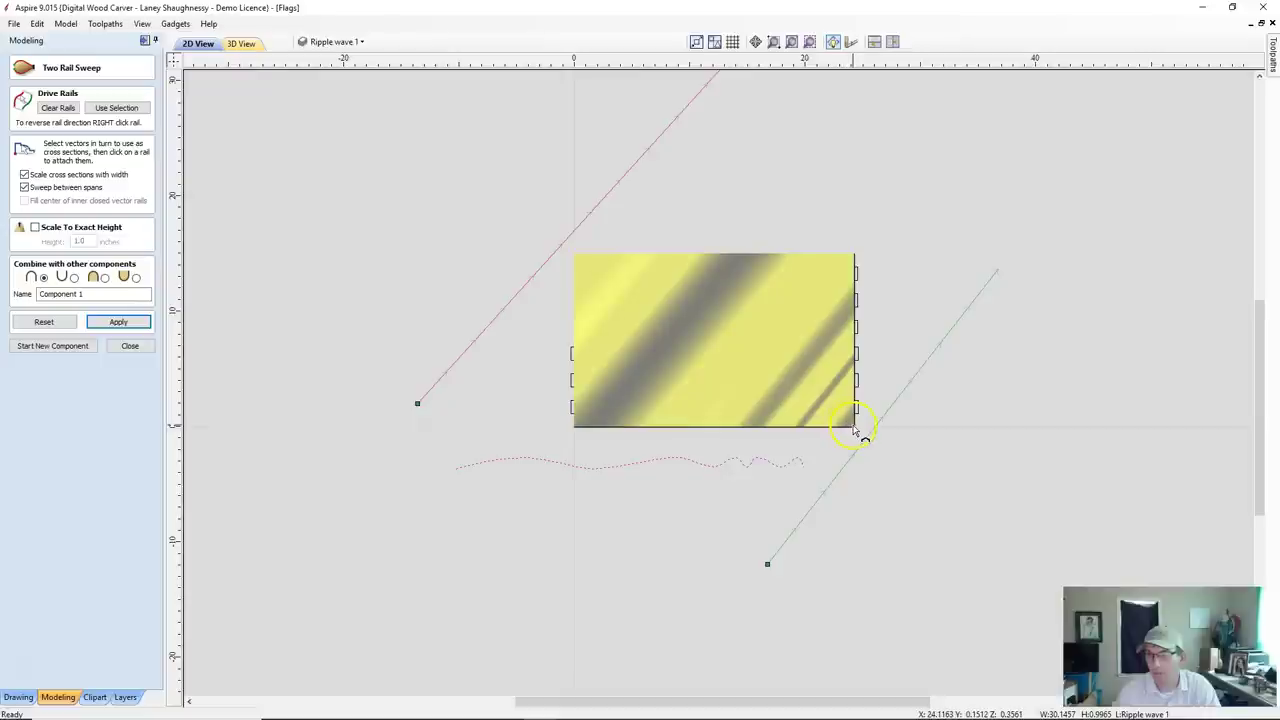
{"action": "left_click", "coordinate": [239, 44]}
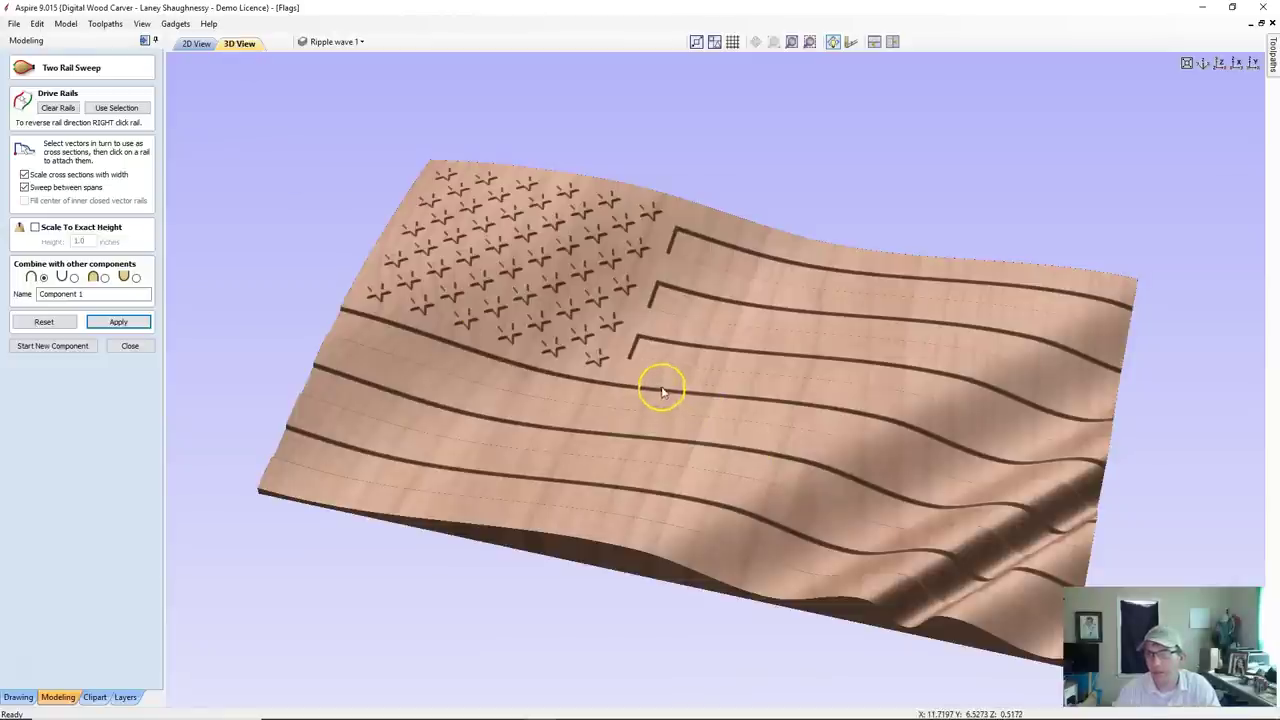
Inspect the rippled flag from oblique and front views, then return to the 2D drawing.
{"action": "scroll", "coordinate": [660, 390], "scroll_direction": "down", "scroll_amount": 1}
{"action": "left_click_drag", "start_coordinate": [655, 383], "coordinate": [813, 438]}
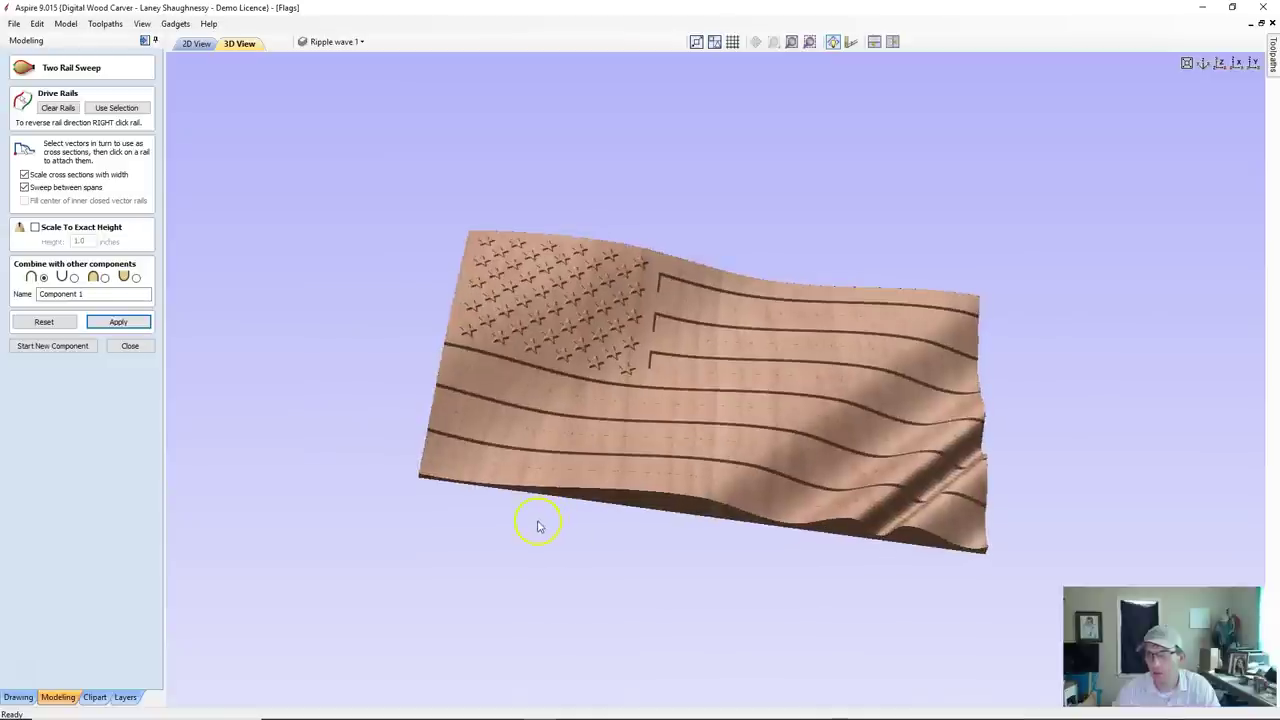
{"action": "left_click_drag", "start_coordinate": [472, 532], "coordinate": [970, 517]}
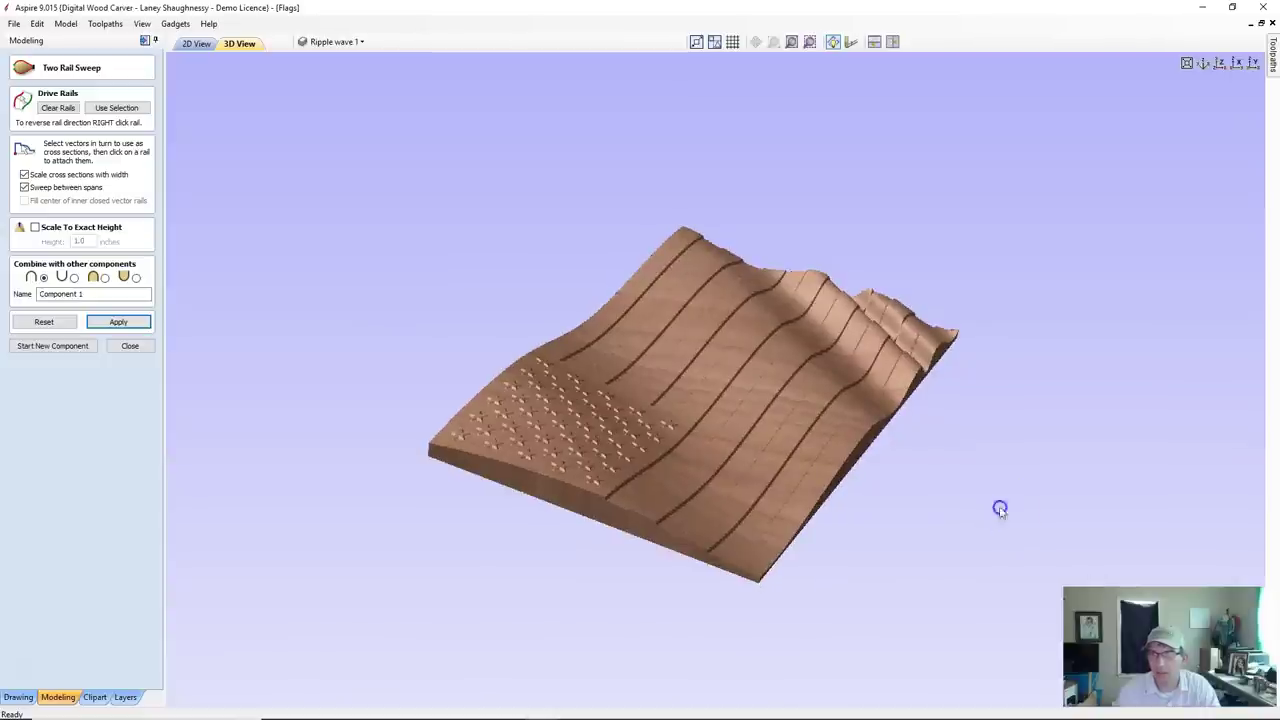
{"action": "left_click", "coordinate": [1219, 63]}
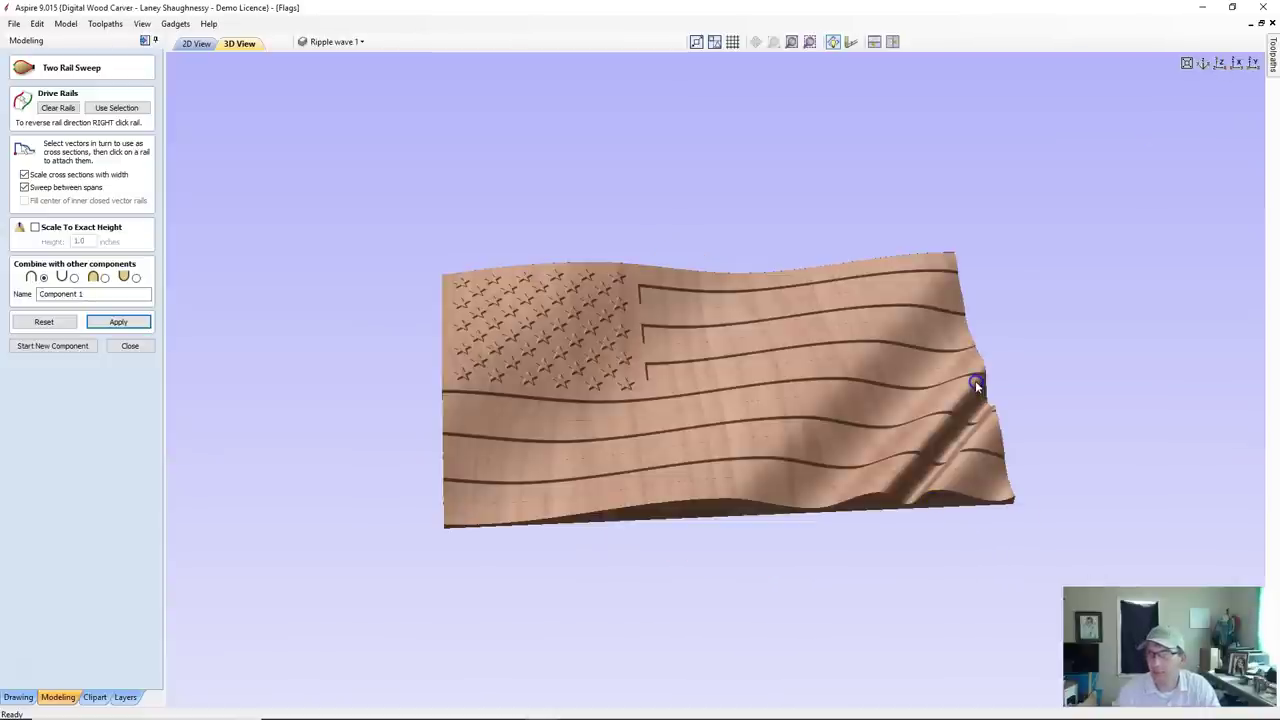
{"action": "left_click_drag", "start_coordinate": [975, 380], "coordinate": [1146, 137]}
{"action": "left_click", "coordinate": [1203, 63]}
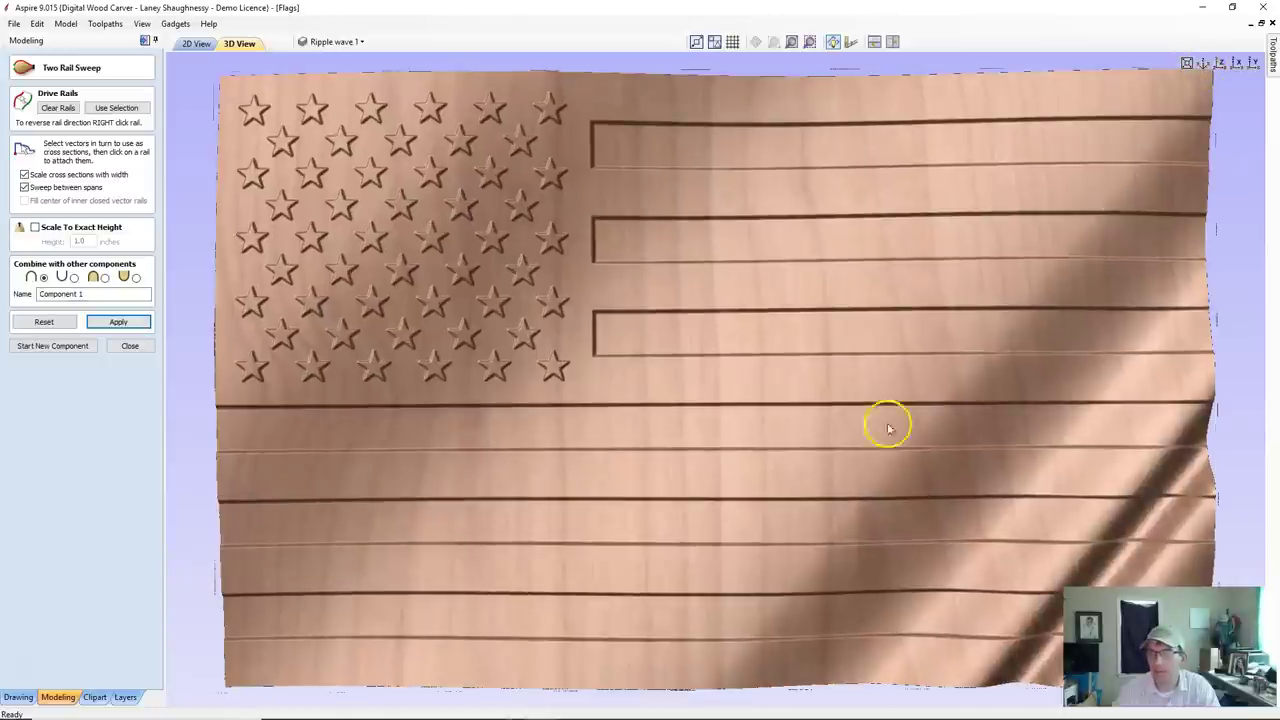
{"action": "left_click_drag", "start_coordinate": [754, 446], "coordinate": [620, 463]}
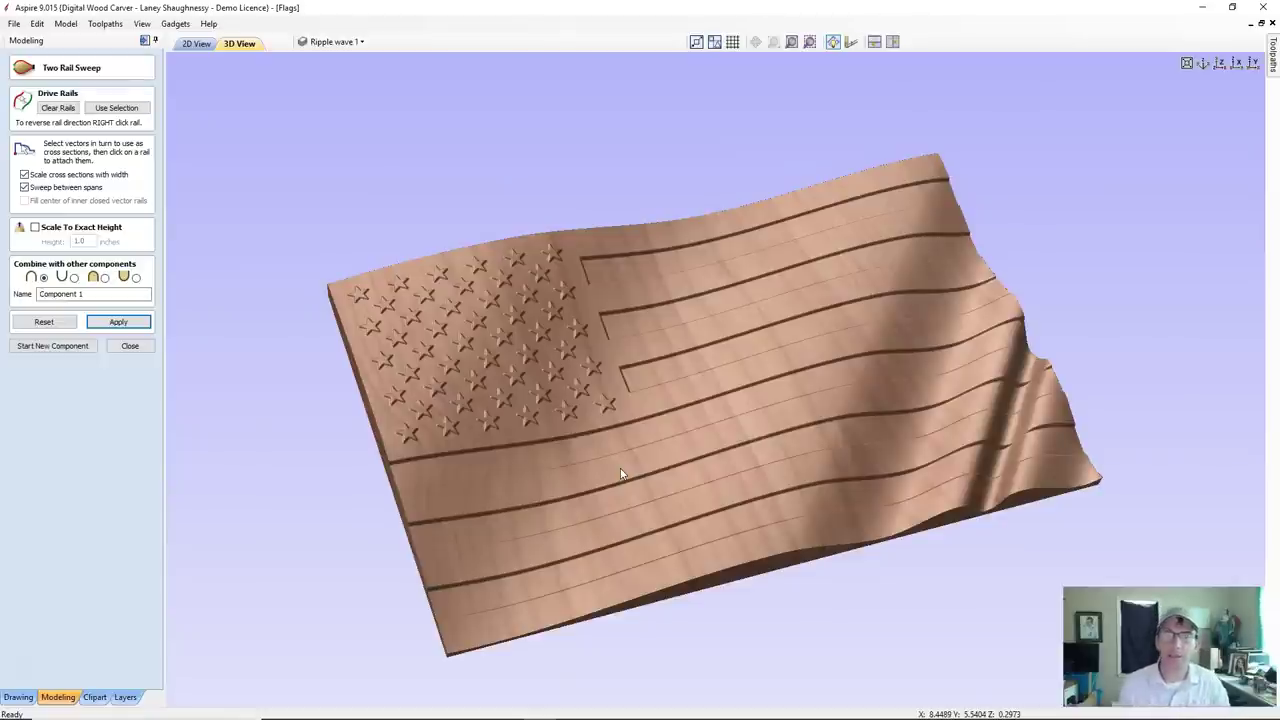
{"action": "left_click", "coordinate": [197, 43]}
{"action": "left_click", "coordinate": [477, 463]}
{"action": "left_click", "coordinate": [457, 366]}
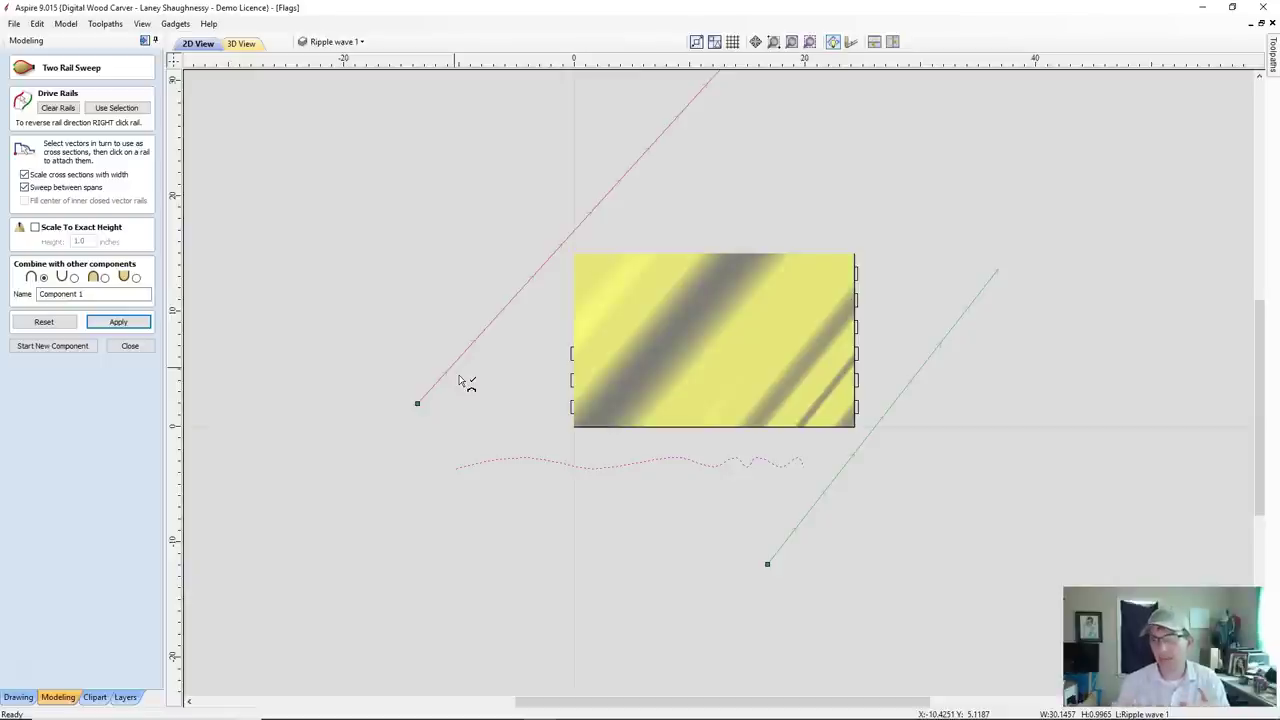
Close the sweep and rename Component 1 to 'Ripple'.
{"action": "left_click", "coordinate": [130, 345]}
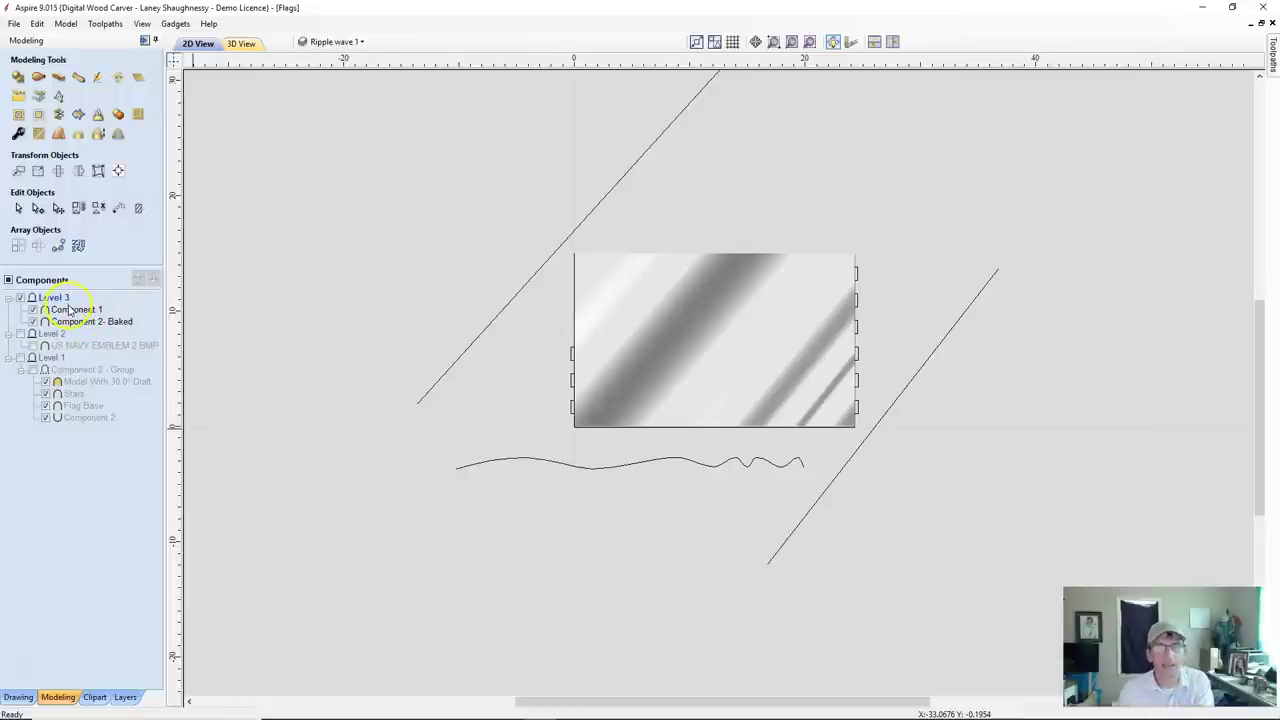
{"action": "right_click", "coordinate": [68, 310]}
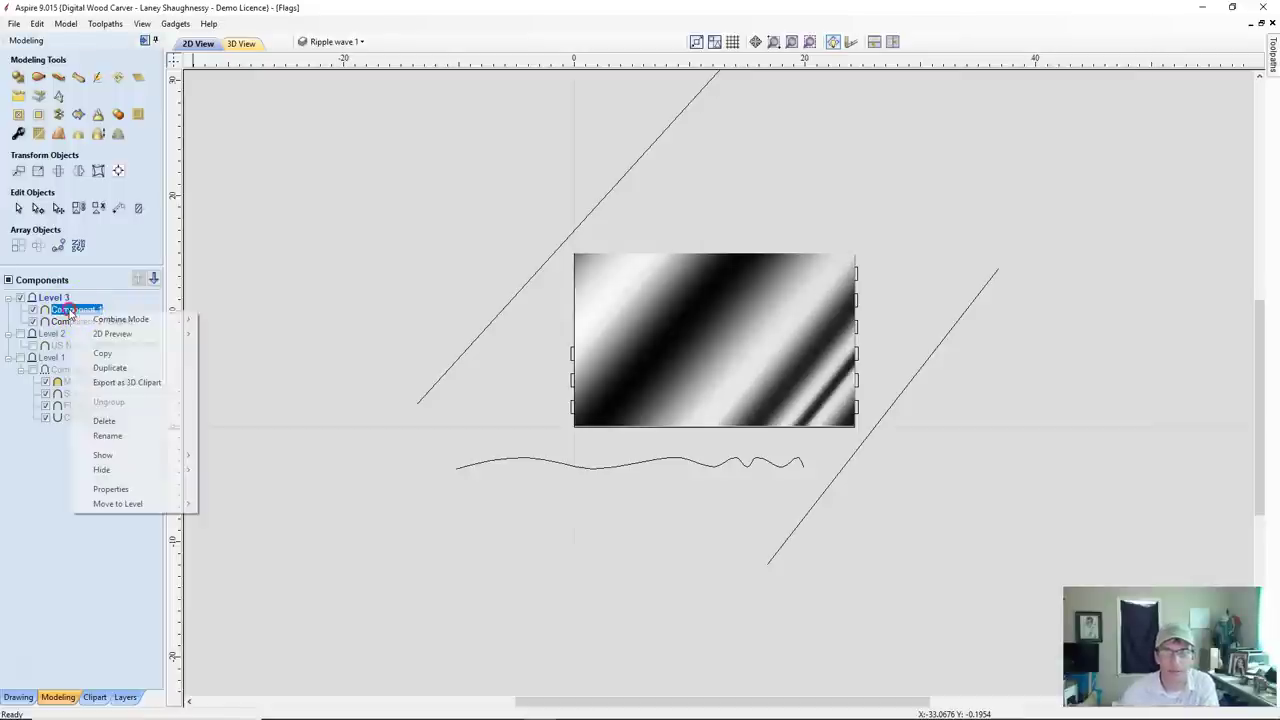
{"action": "left_click", "coordinate": [107, 436]}
{"action": "type", "text": "Ripple"}
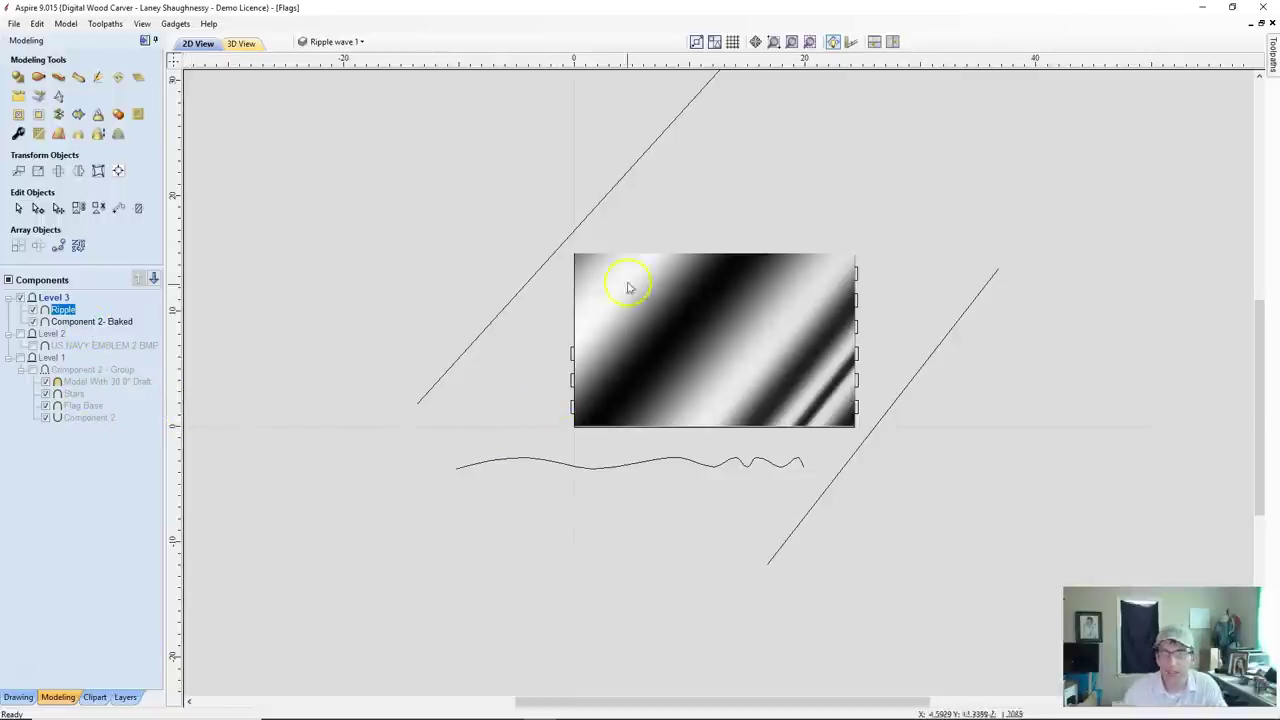
Toggle the Ripple wave 1 layer's visibility off and back on, then view in 3D.
{"action": "left_click", "coordinate": [362, 42]}
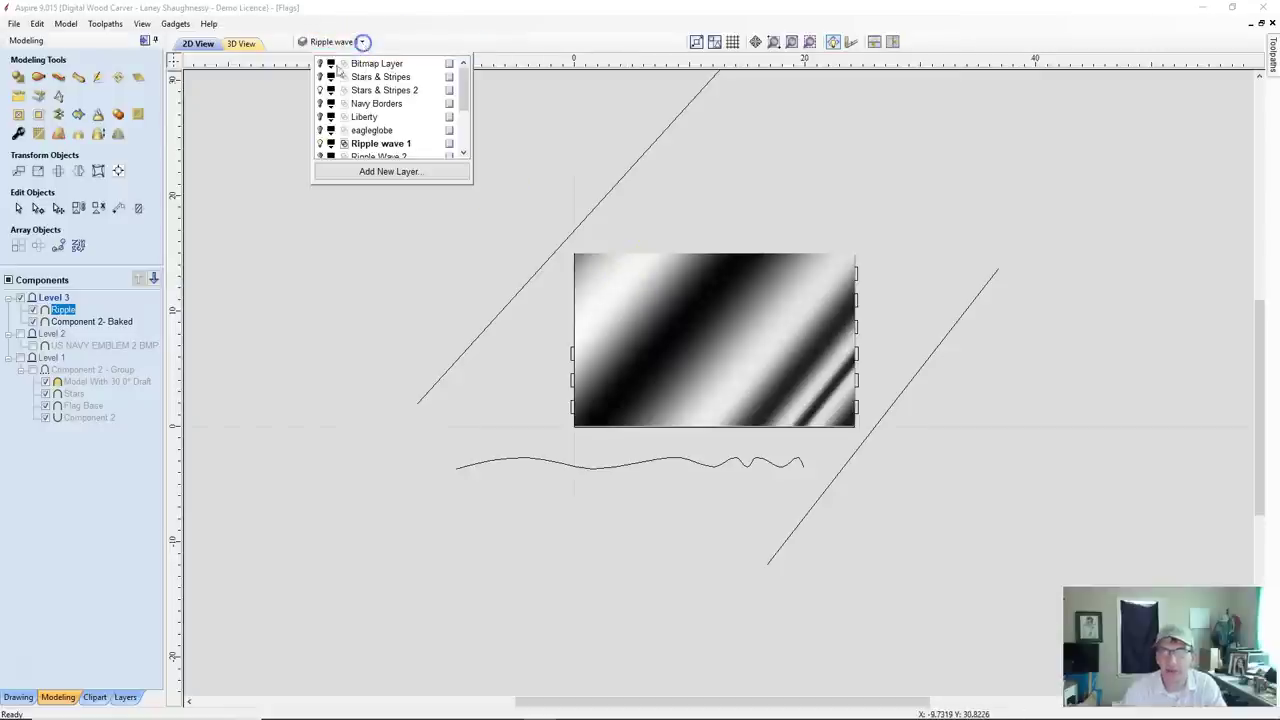
{"action": "left_click", "coordinate": [320, 143]}
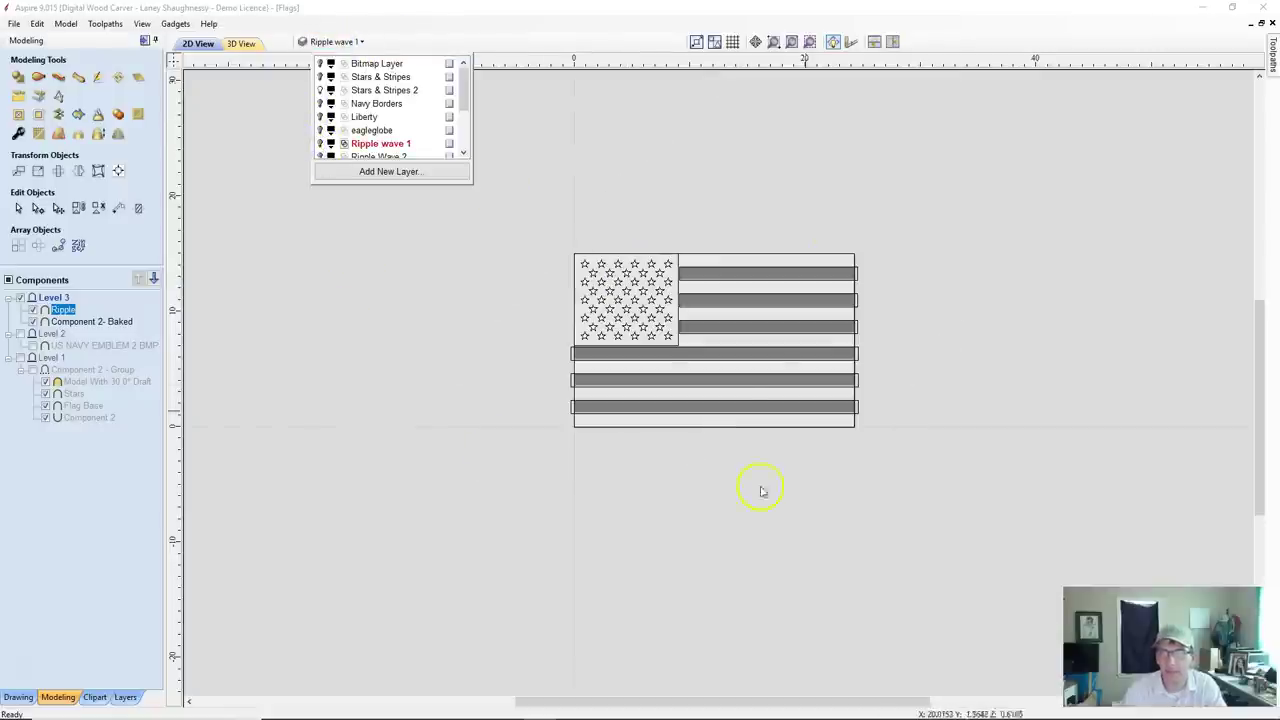
{"action": "scroll", "coordinate": [1020, 260], "scroll_direction": "up", "scroll_amount": 3}
{"action": "scroll", "coordinate": [1014, 283], "scroll_direction": "down", "scroll_amount": 1}
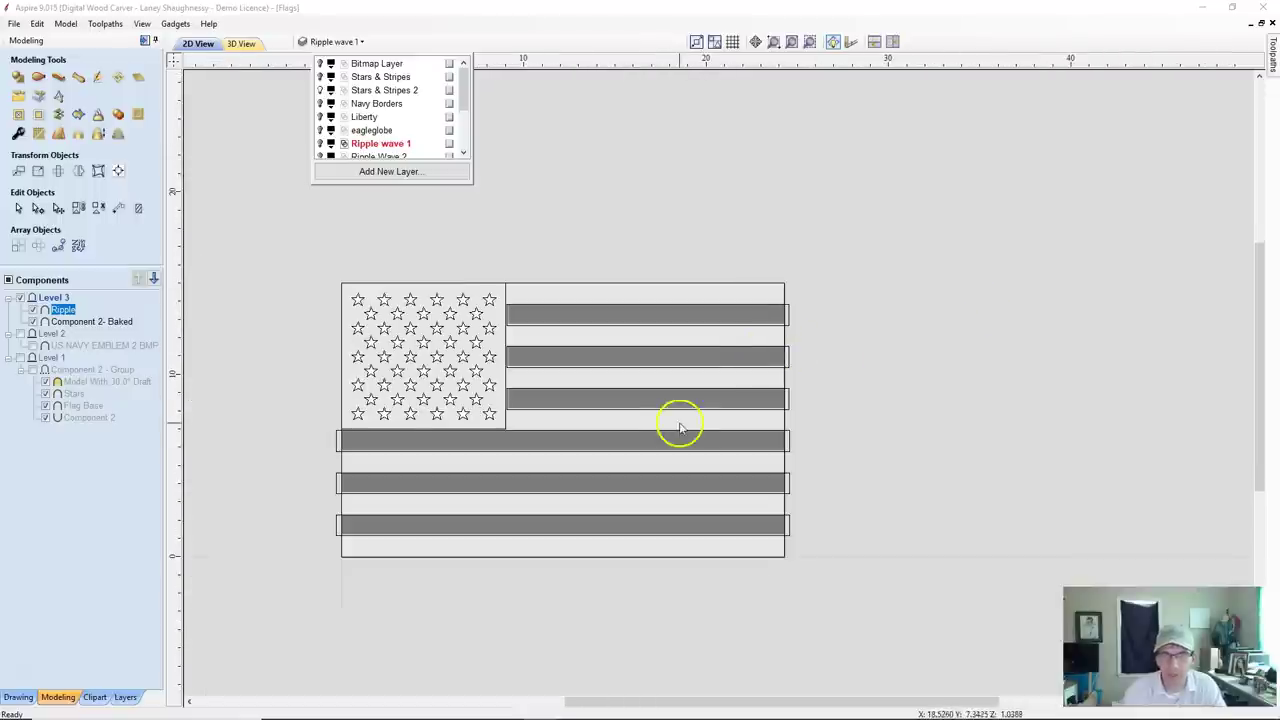
{"action": "scroll", "coordinate": [679, 428], "scroll_direction": "up", "scroll_amount": 1}
{"action": "scroll", "coordinate": [416, 238], "scroll_direction": "down", "scroll_amount": 1}
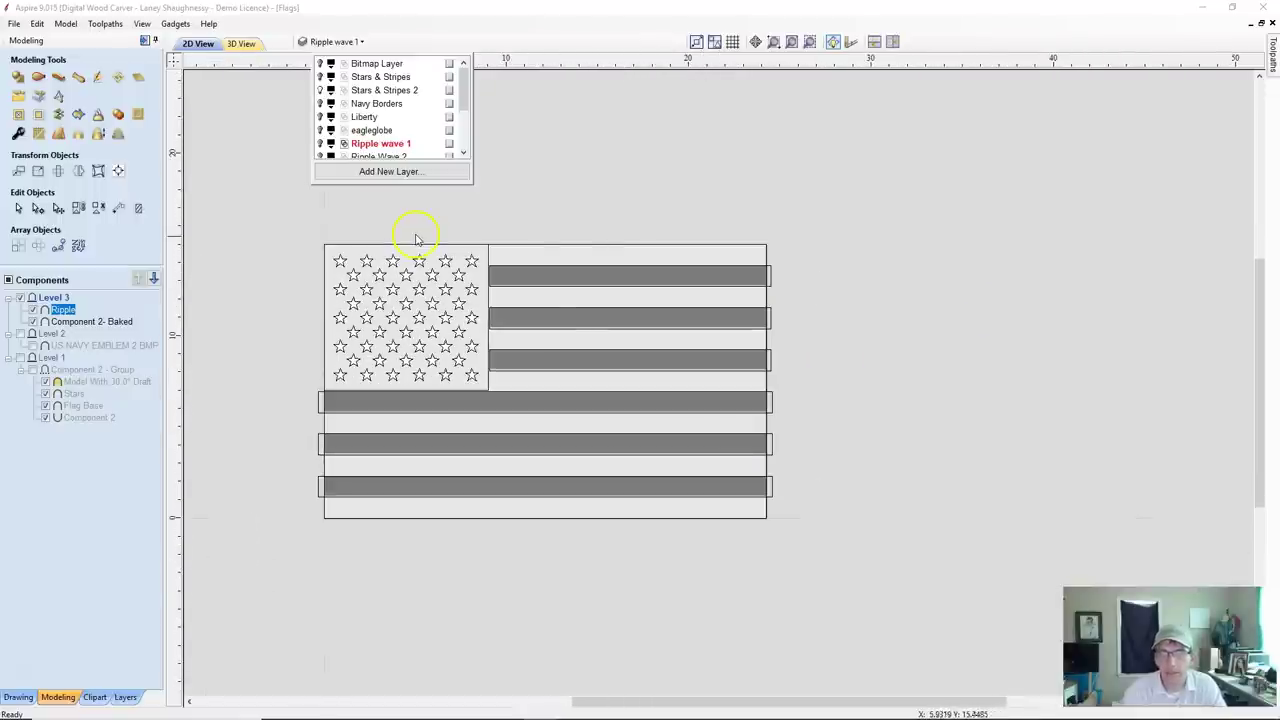
{"action": "left_click", "coordinate": [321, 145]}
{"action": "left_click", "coordinate": [321, 144]}
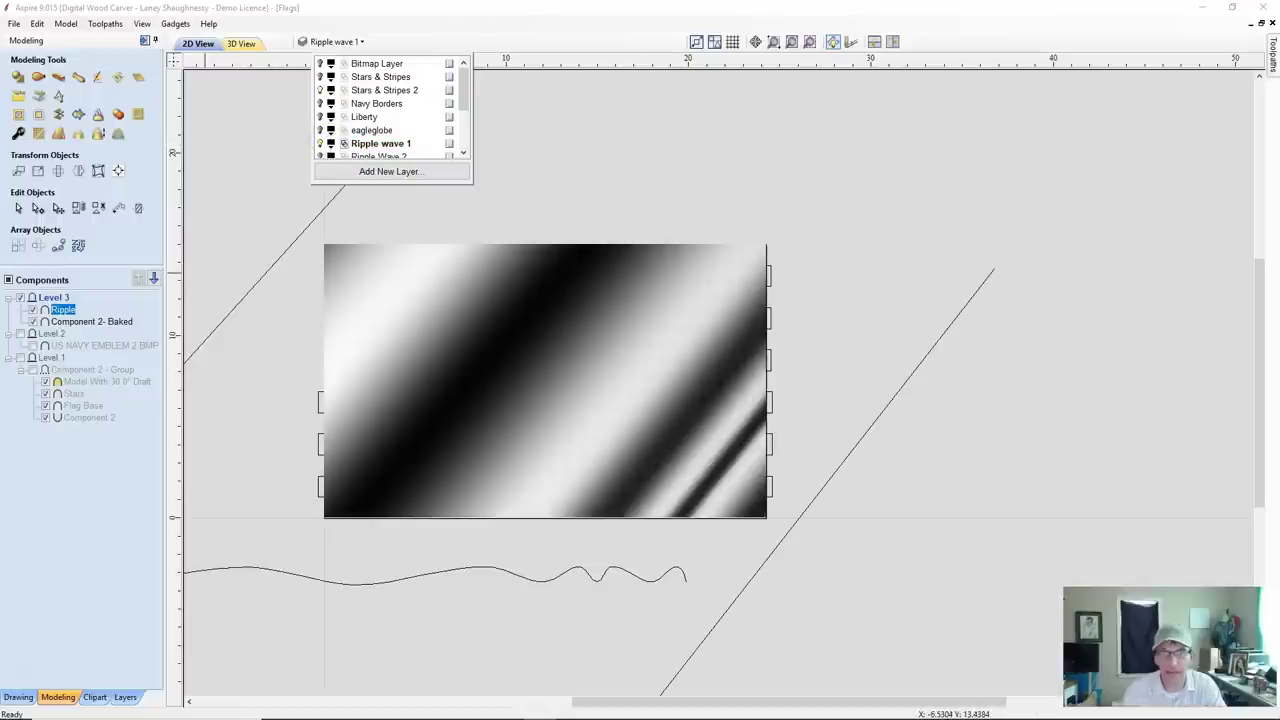
{"action": "left_click", "coordinate": [357, 147]}
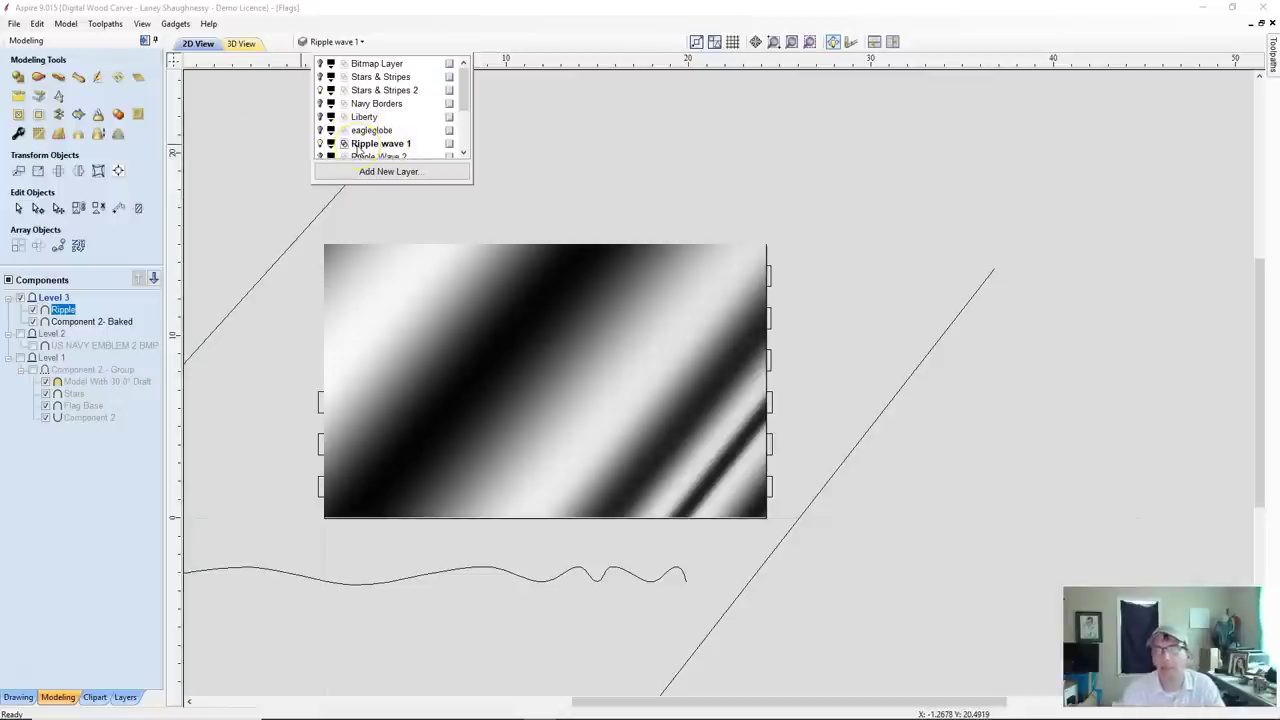
{"action": "left_click", "coordinate": [233, 45]}
Orbit the 3D relief, check the Ripple component's add combine mode, then return to 2D.
{"action": "left_click", "coordinate": [443, 371]}
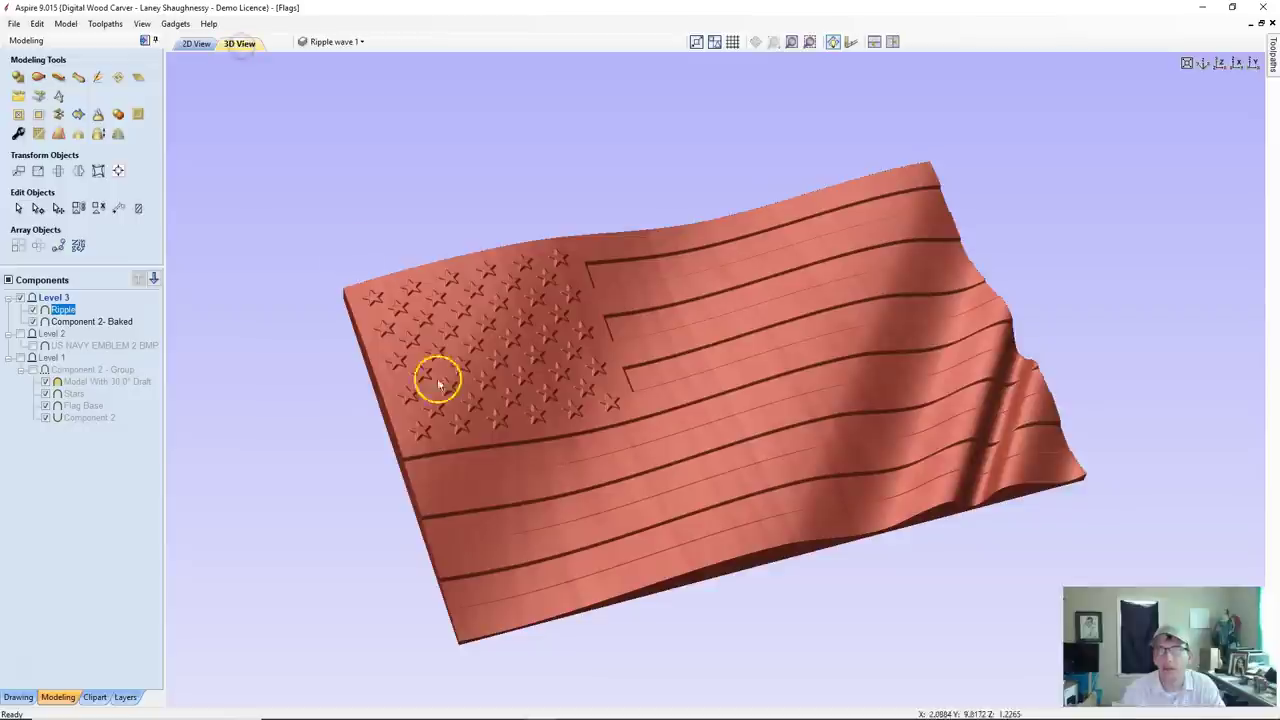
{"action": "left_click_drag", "start_coordinate": [894, 517], "coordinate": [770, 463]}
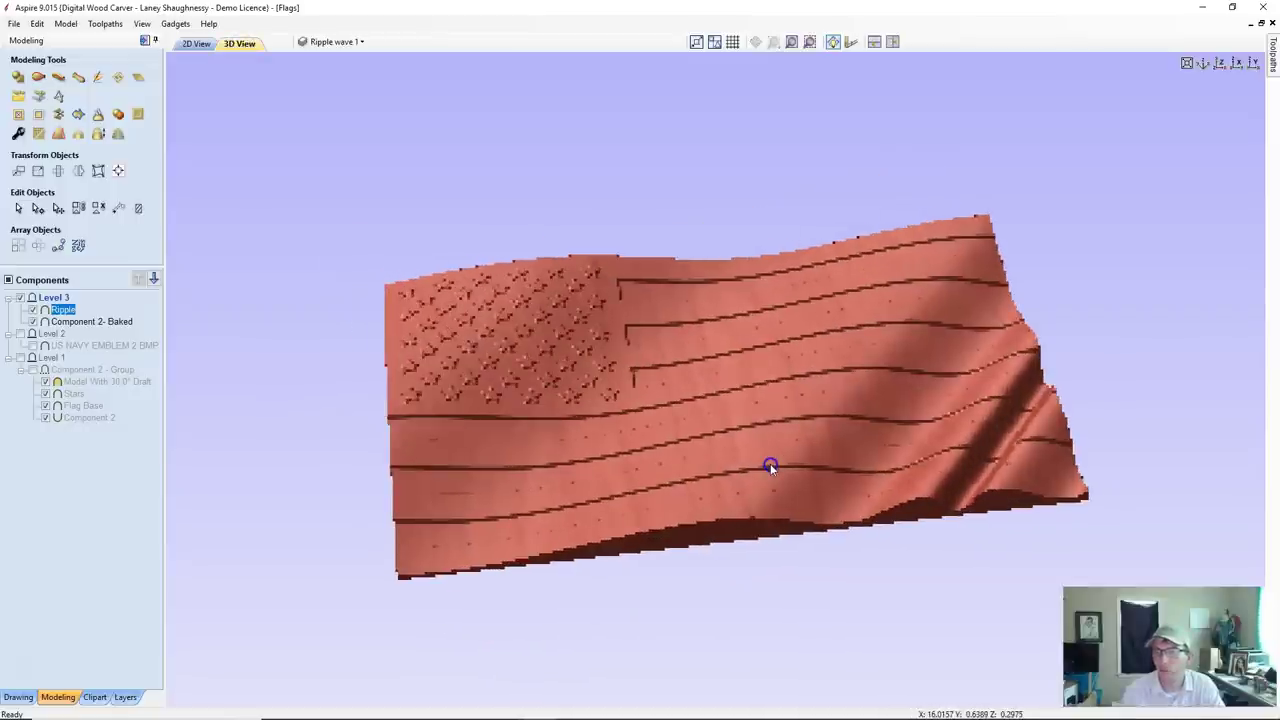
{"action": "left_click", "coordinate": [335, 42]}
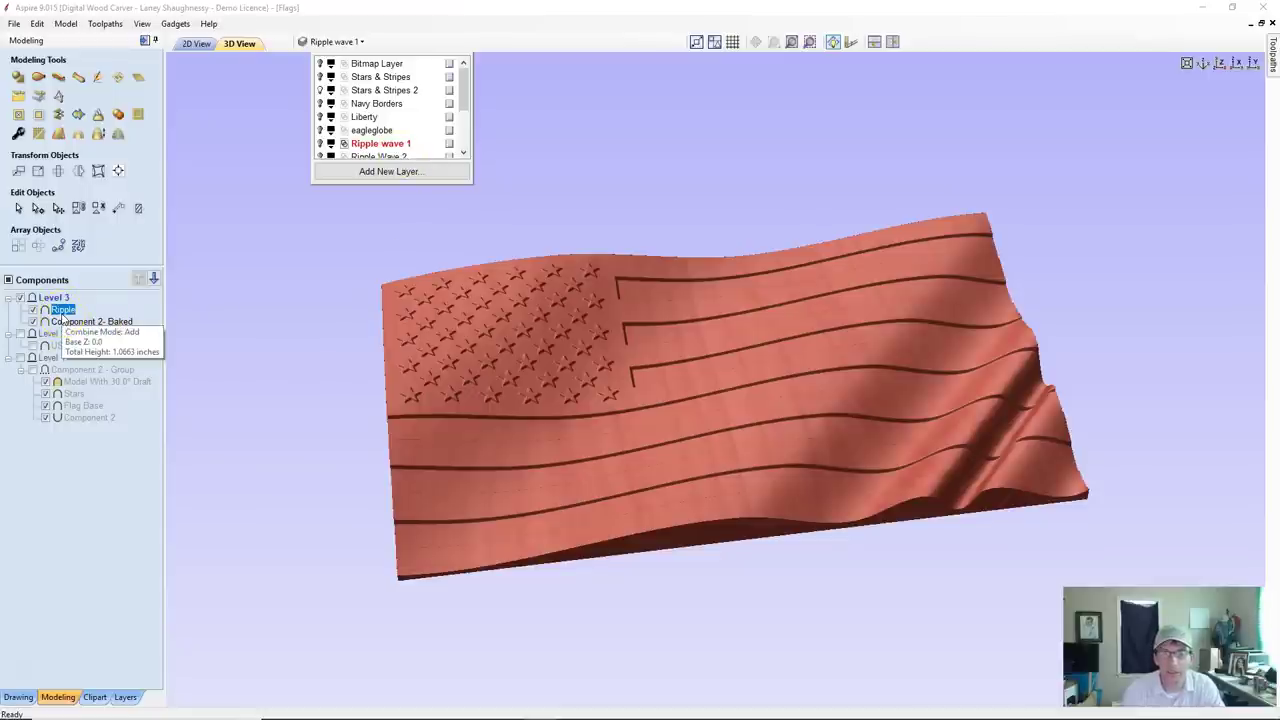
{"action": "left_click", "coordinate": [491, 277]}
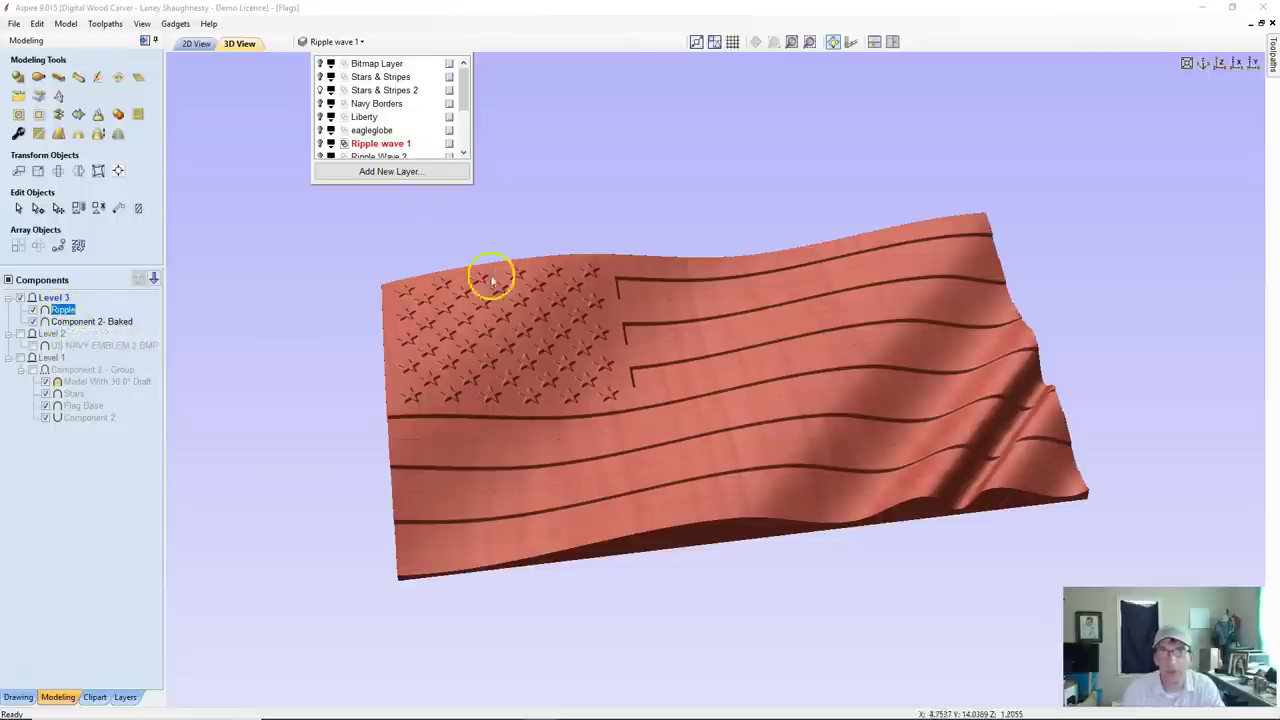
{"action": "left_click", "coordinate": [195, 44]}
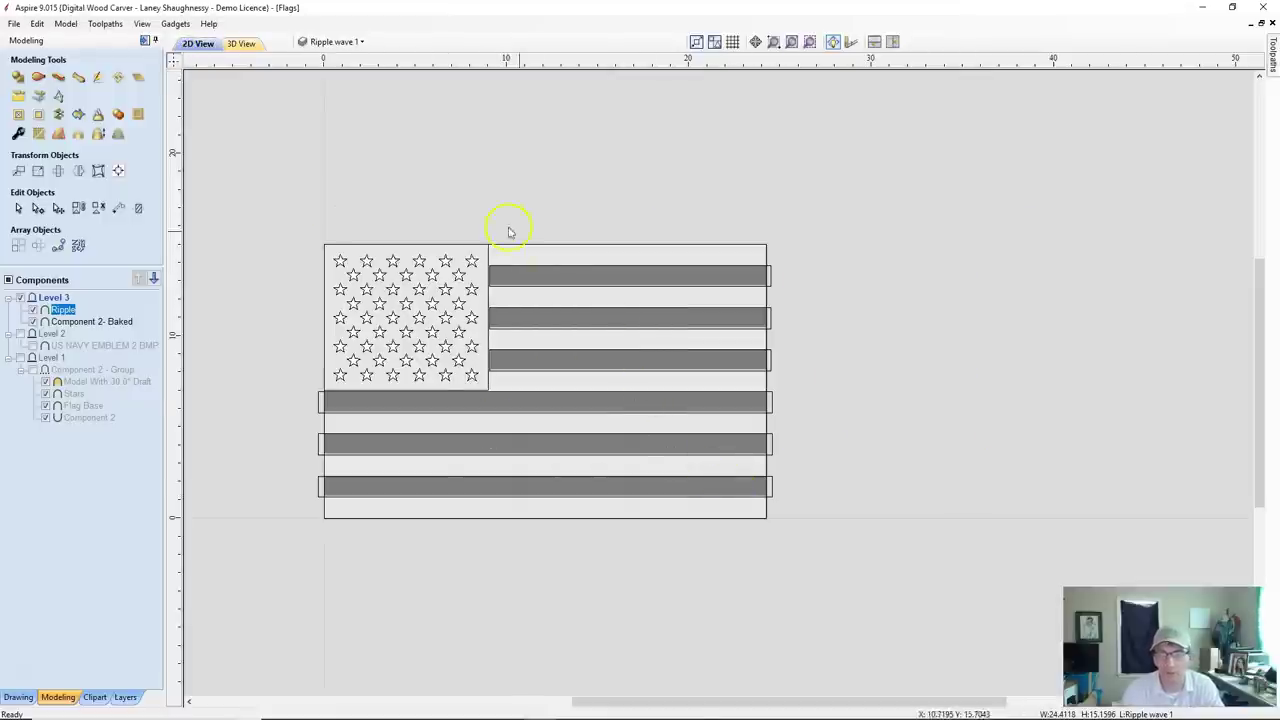
Hide the Ripple wave 1 layer so its vectors disappear from the layout.
{"action": "left_click", "coordinate": [333, 41]}
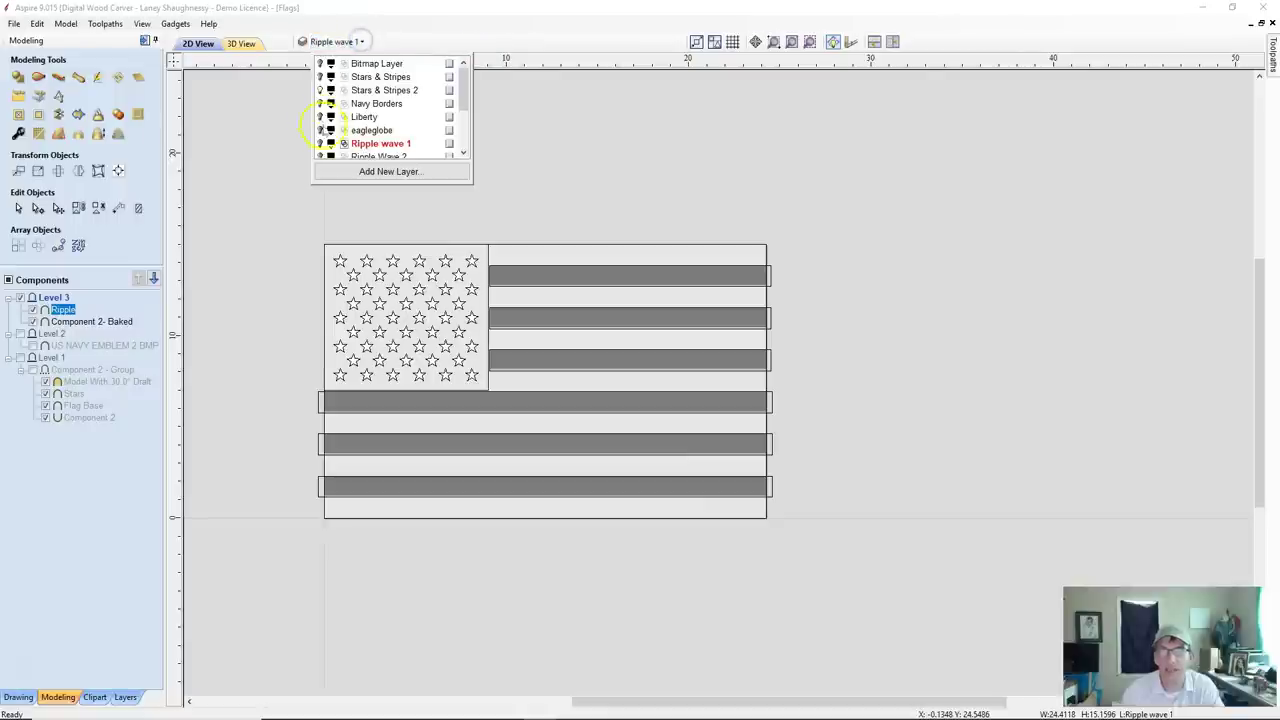
{"action": "left_click", "coordinate": [320, 144]}
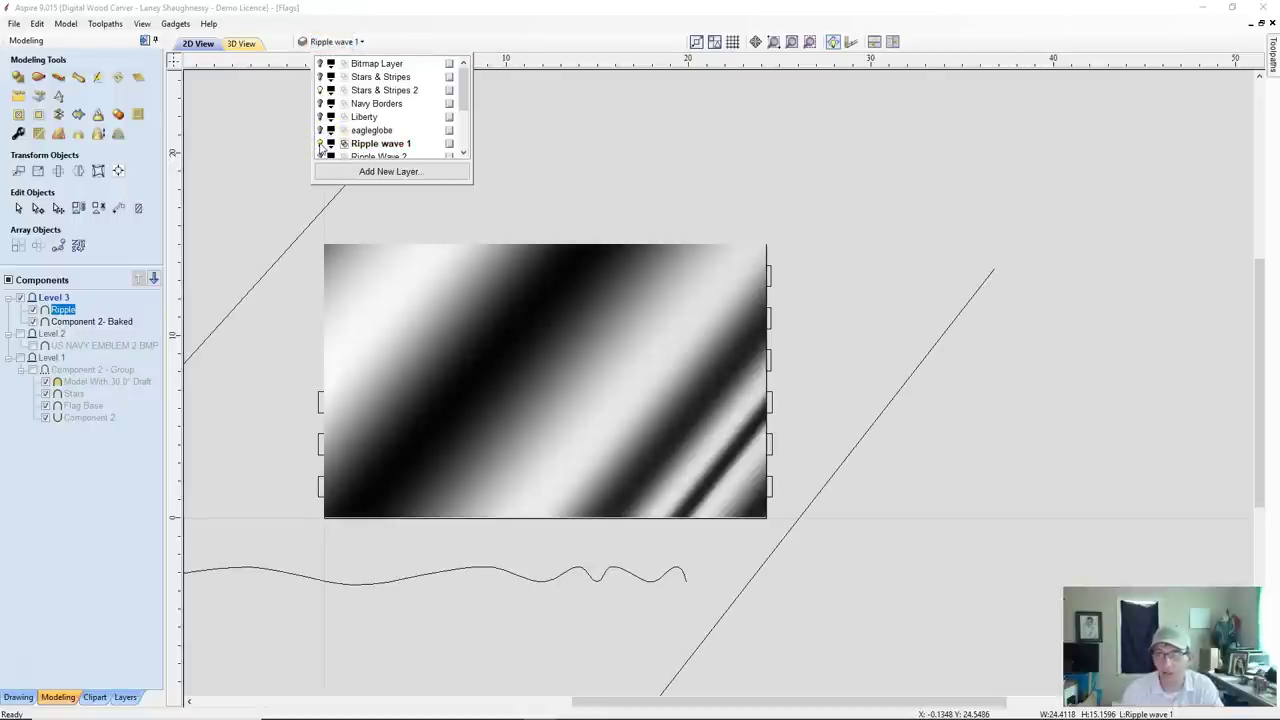
{"action": "left_click", "coordinate": [320, 144]}
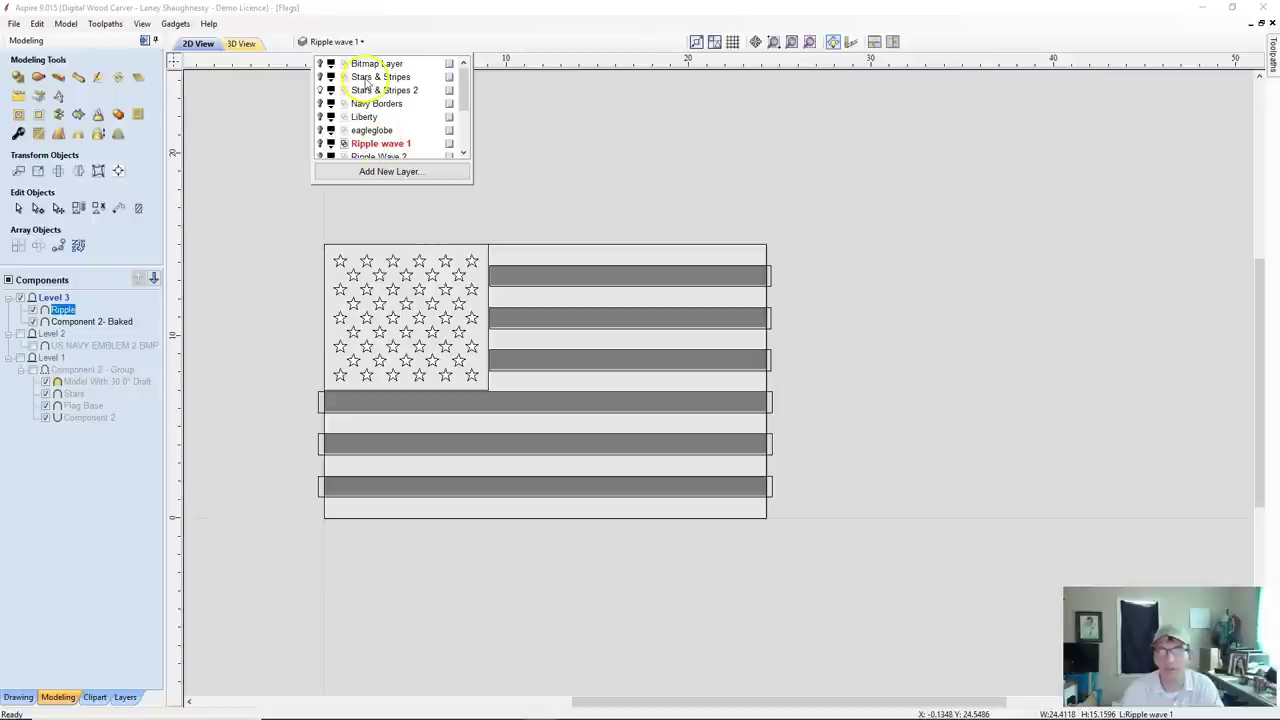
{"action": "scroll", "coordinate": [378, 112], "scroll_direction": "down", "scroll_amount": 2}
Add a new layer named Demo1 and make it the current layer.
{"action": "left_click", "coordinate": [367, 171]}
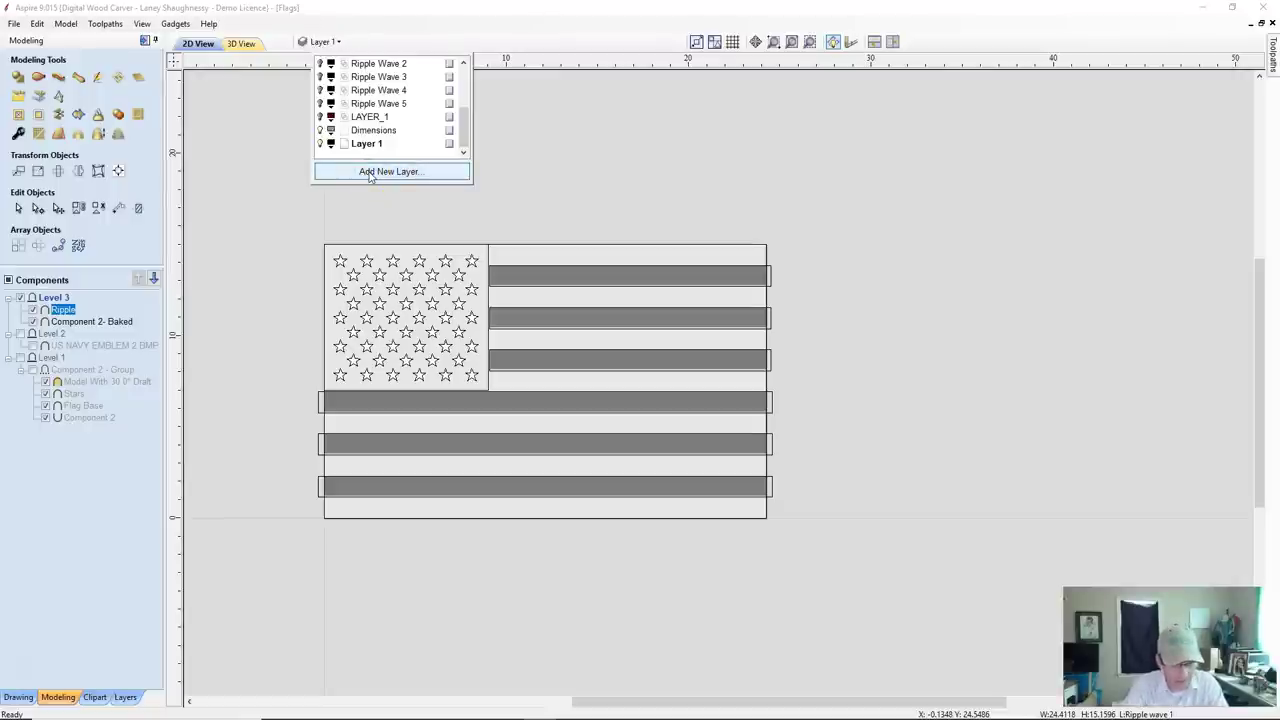
{"action": "left_click", "coordinate": [306, 223]}
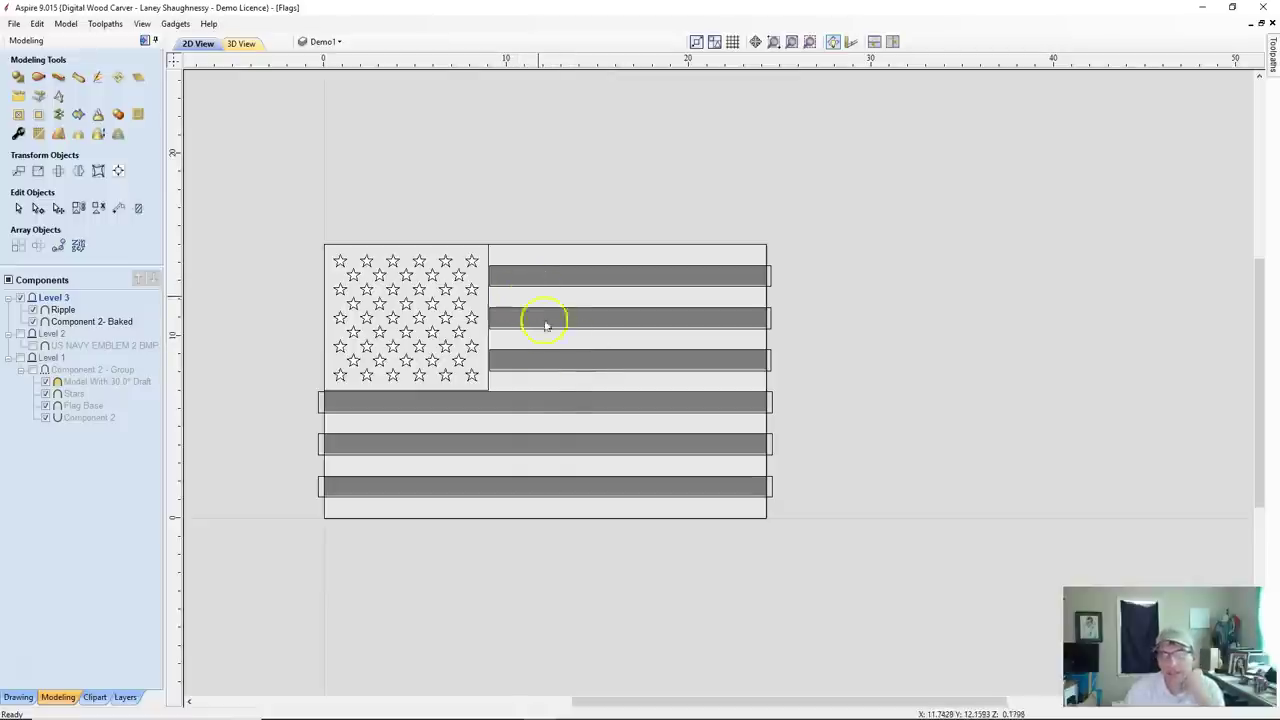
{"action": "left_click", "coordinate": [574, 392]}
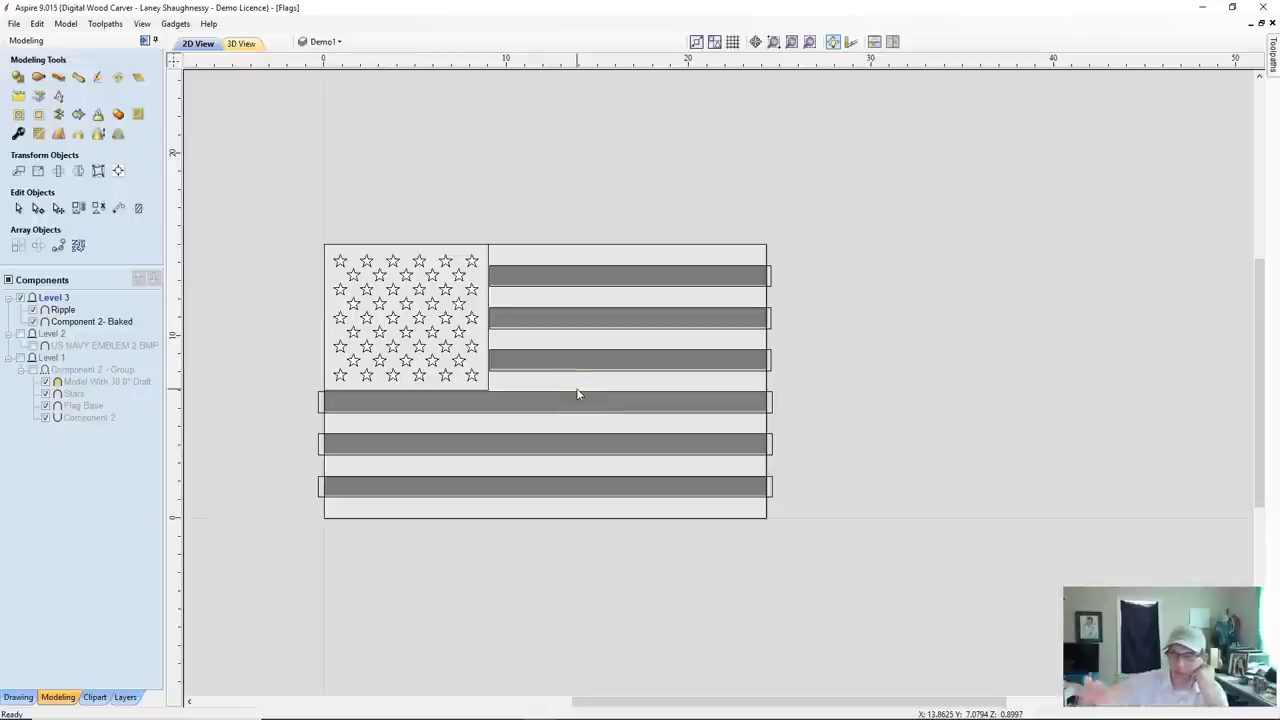
{"action": "left_click", "coordinate": [406, 311]}
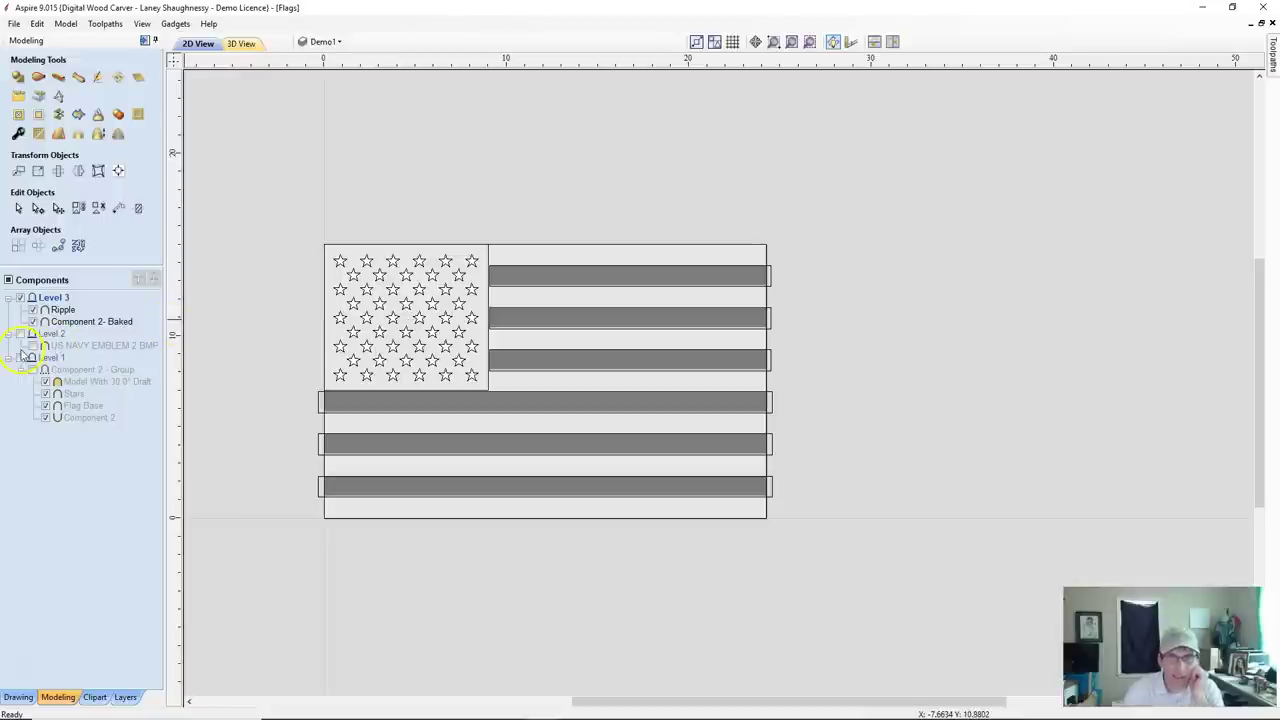
Show and activate the Navy Borders layer, then select its double circle.
{"action": "left_click", "coordinate": [340, 41]}
{"action": "scroll", "coordinate": [349, 147], "scroll_direction": "up", "scroll_amount": 5}
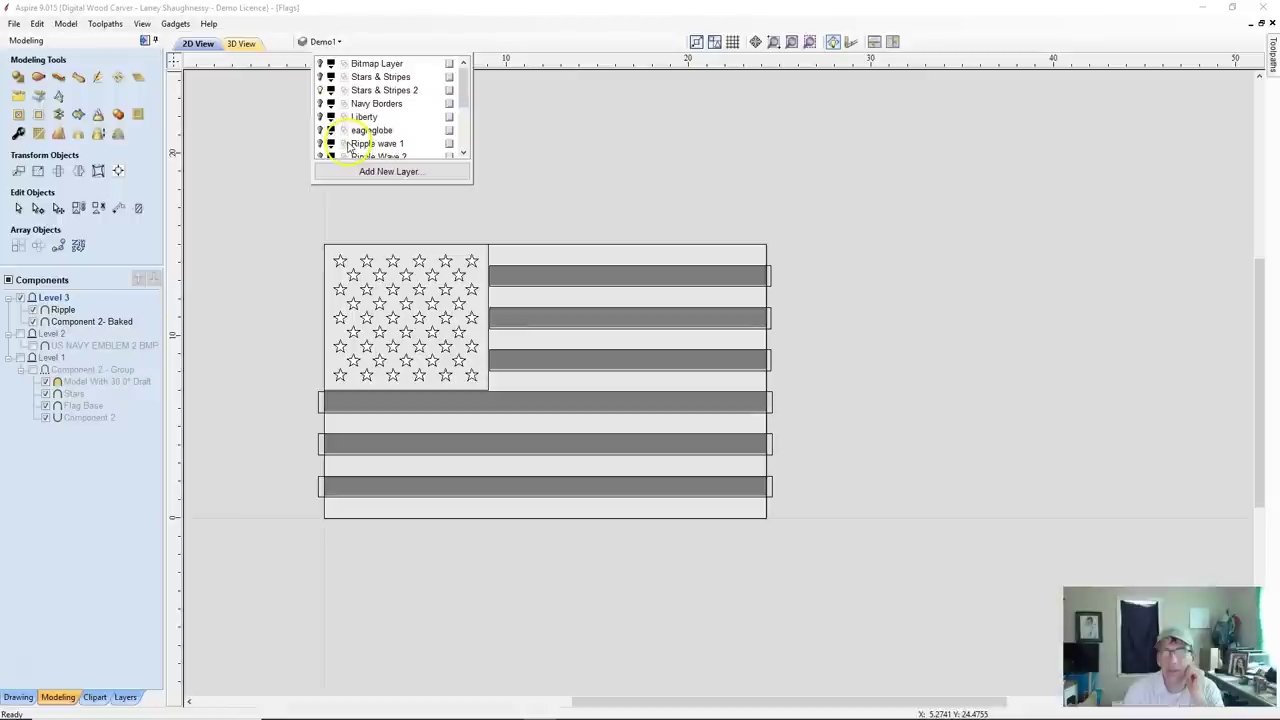
{"action": "left_click", "coordinate": [320, 103]}
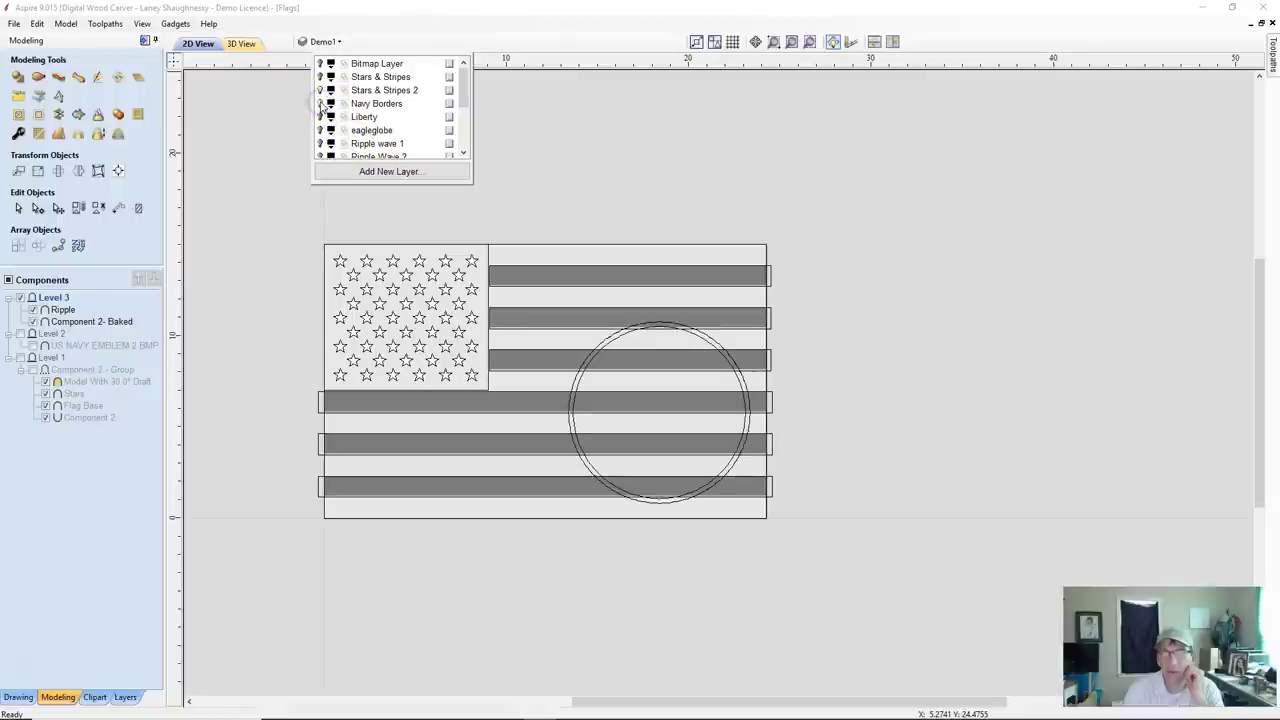
{"action": "left_click", "coordinate": [362, 103]}
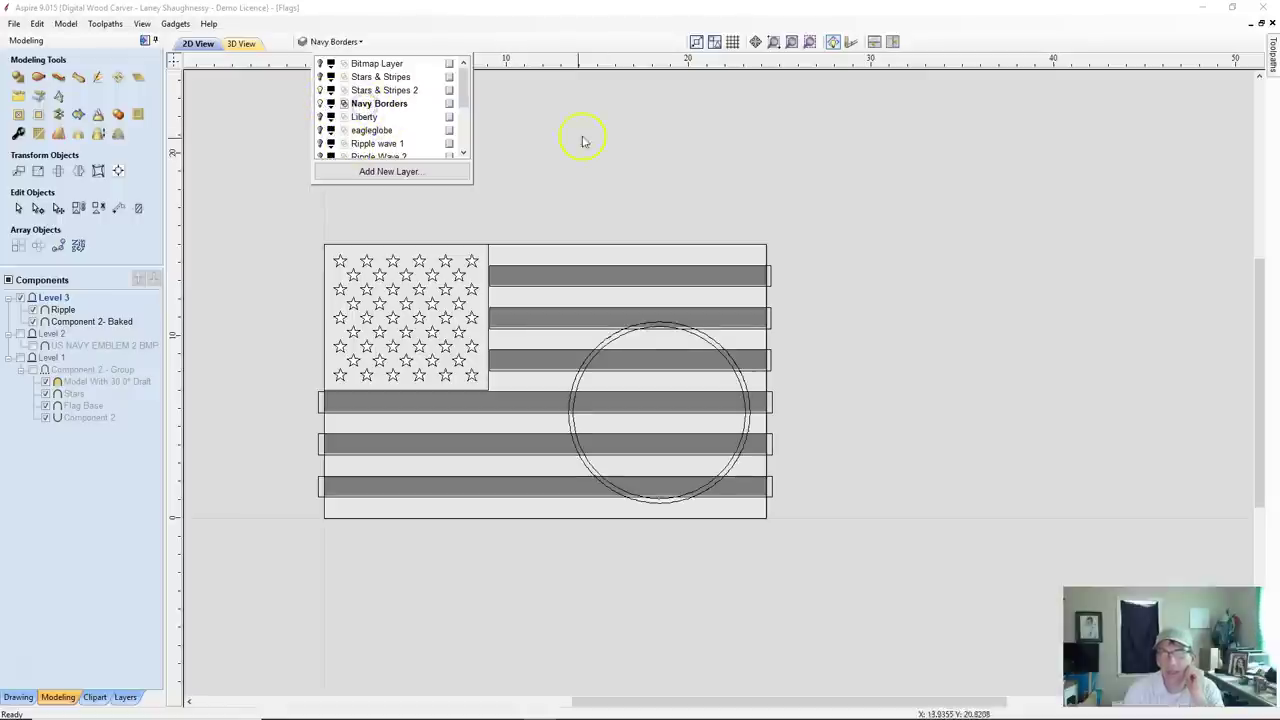
{"action": "left_click_drag", "start_coordinate": [464, 94], "coordinate": [462, 133]}
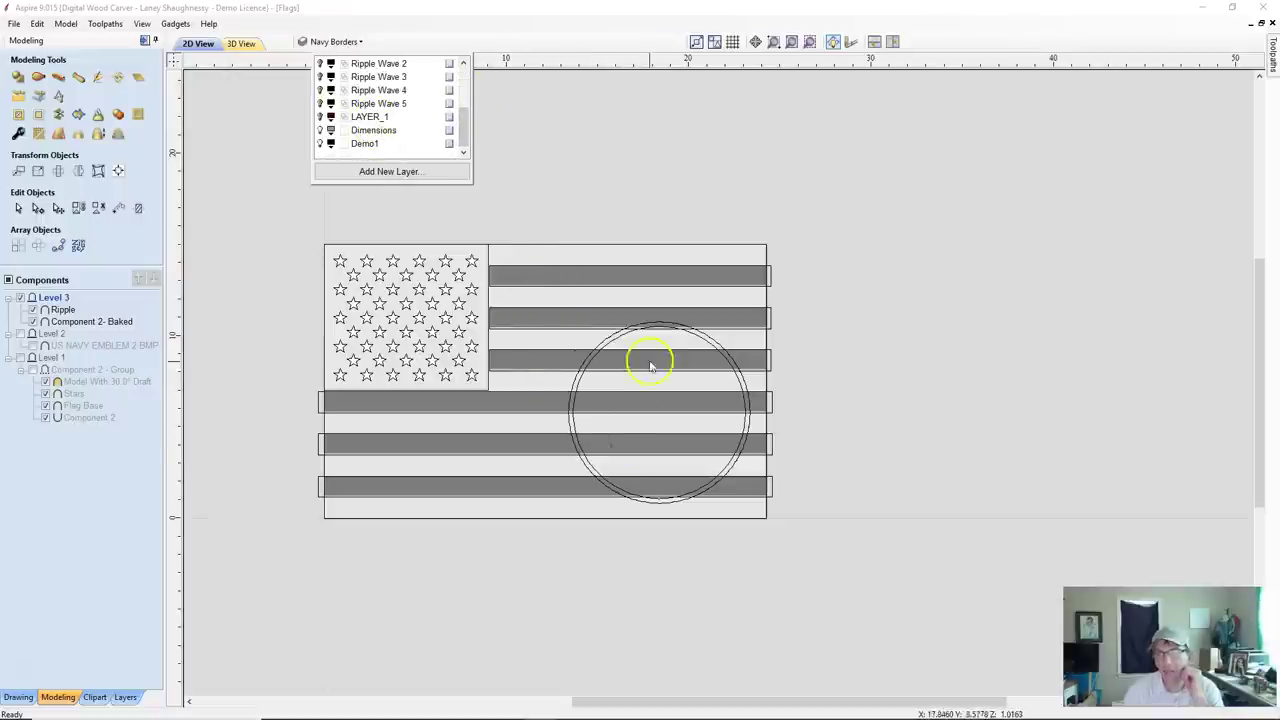
{"action": "left_click", "coordinate": [618, 337]}
{"action": "left_click", "coordinate": [612, 337]}
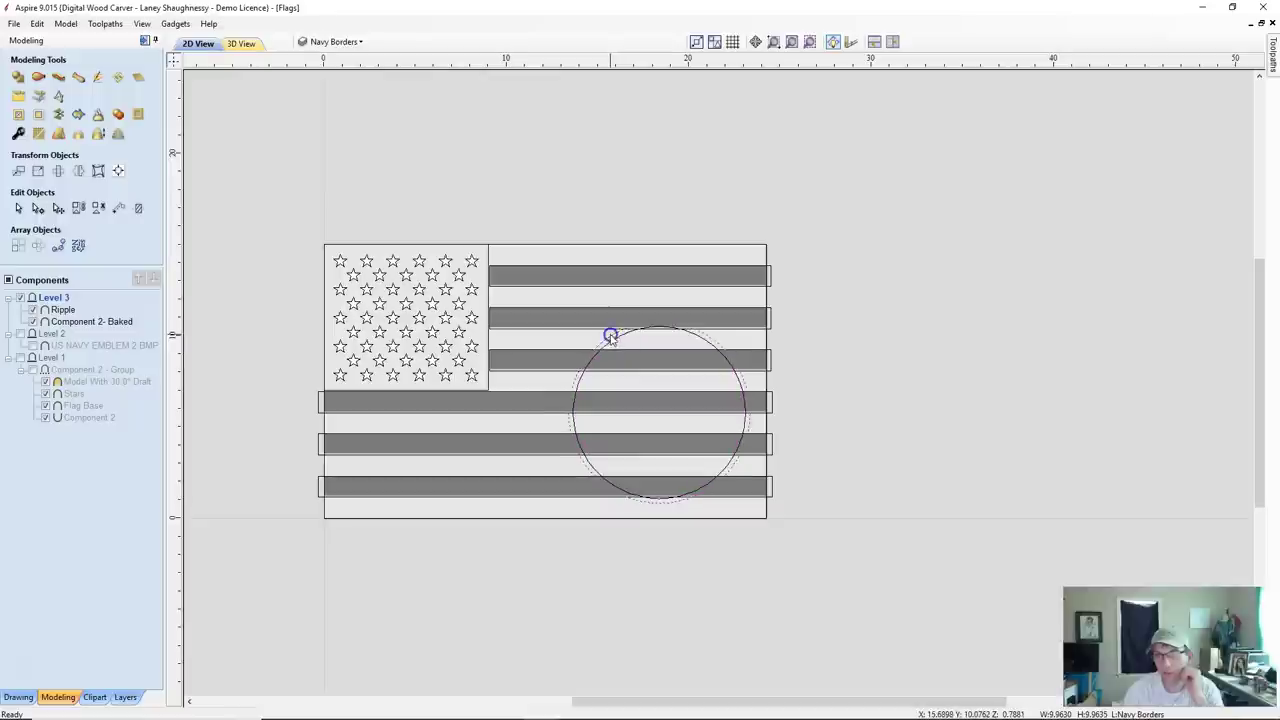
Set Demo1 back as the active layer.
{"action": "left_click", "coordinate": [333, 41]}
{"action": "left_click", "coordinate": [331, 124]}
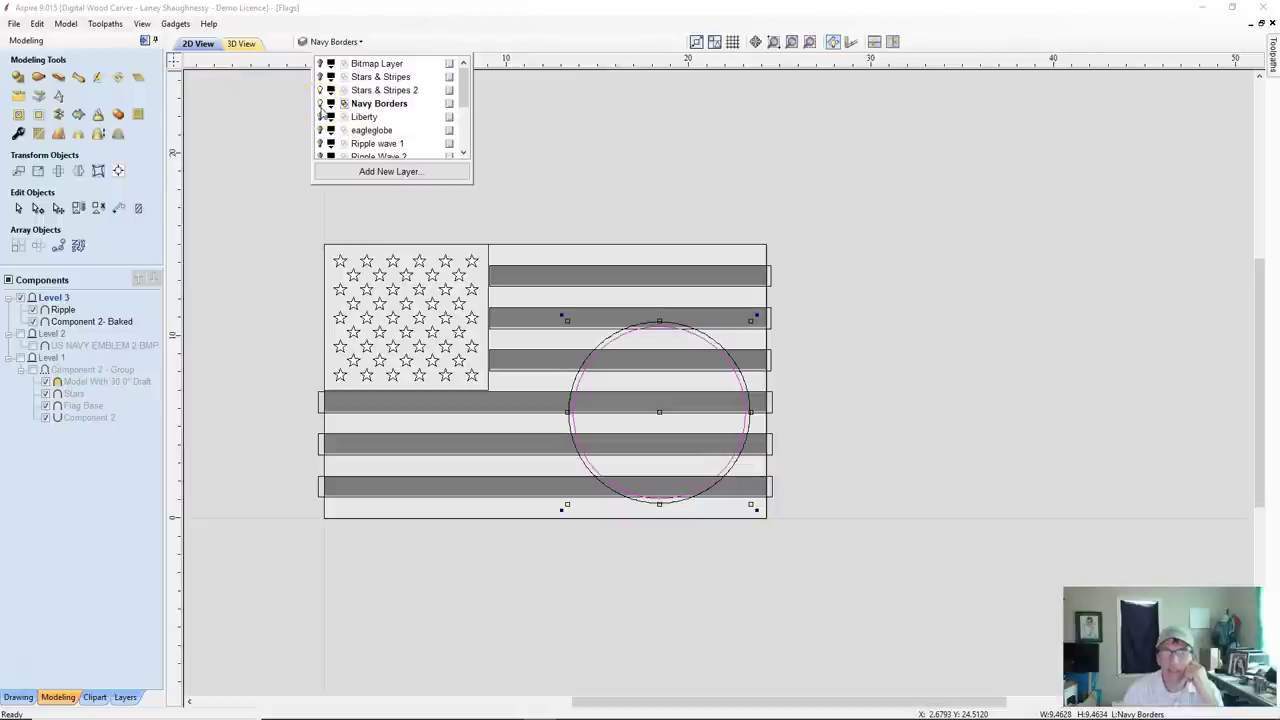
{"action": "scroll", "coordinate": [385, 110], "scroll_direction": "down", "scroll_amount": 3}
{"action": "left_click", "coordinate": [364, 143]}
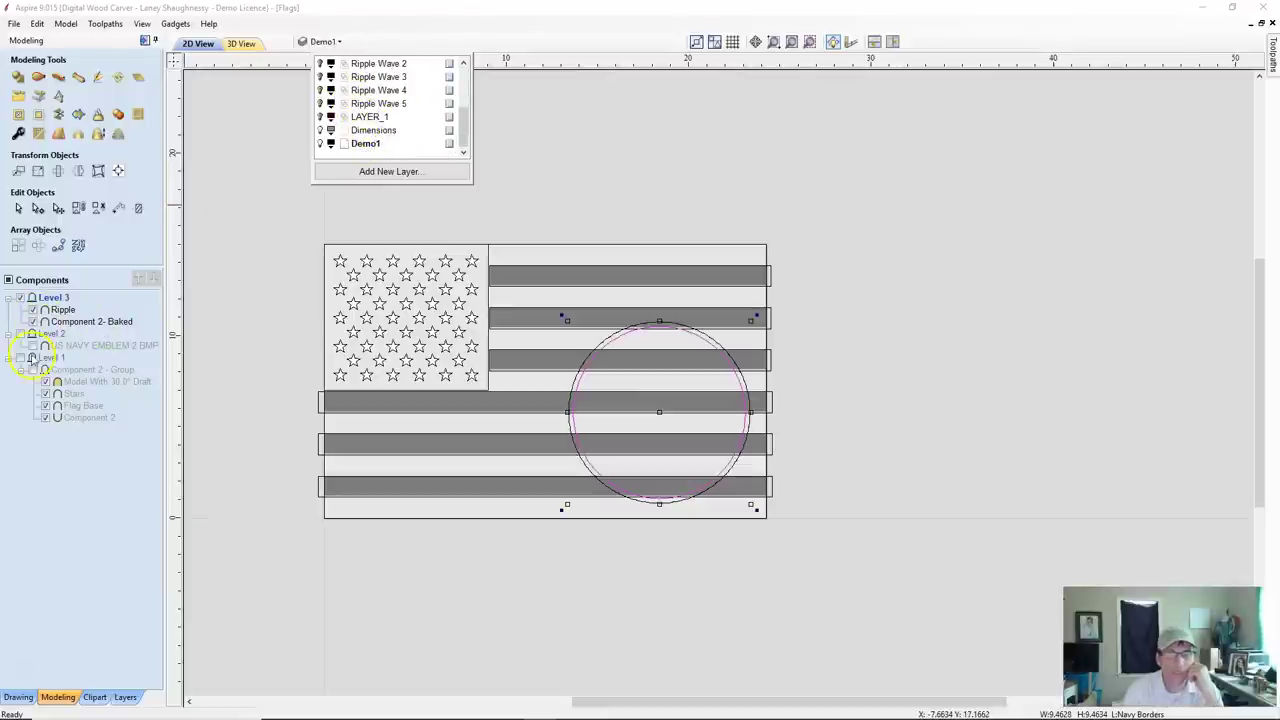
{"action": "left_click", "coordinate": [30, 352]}
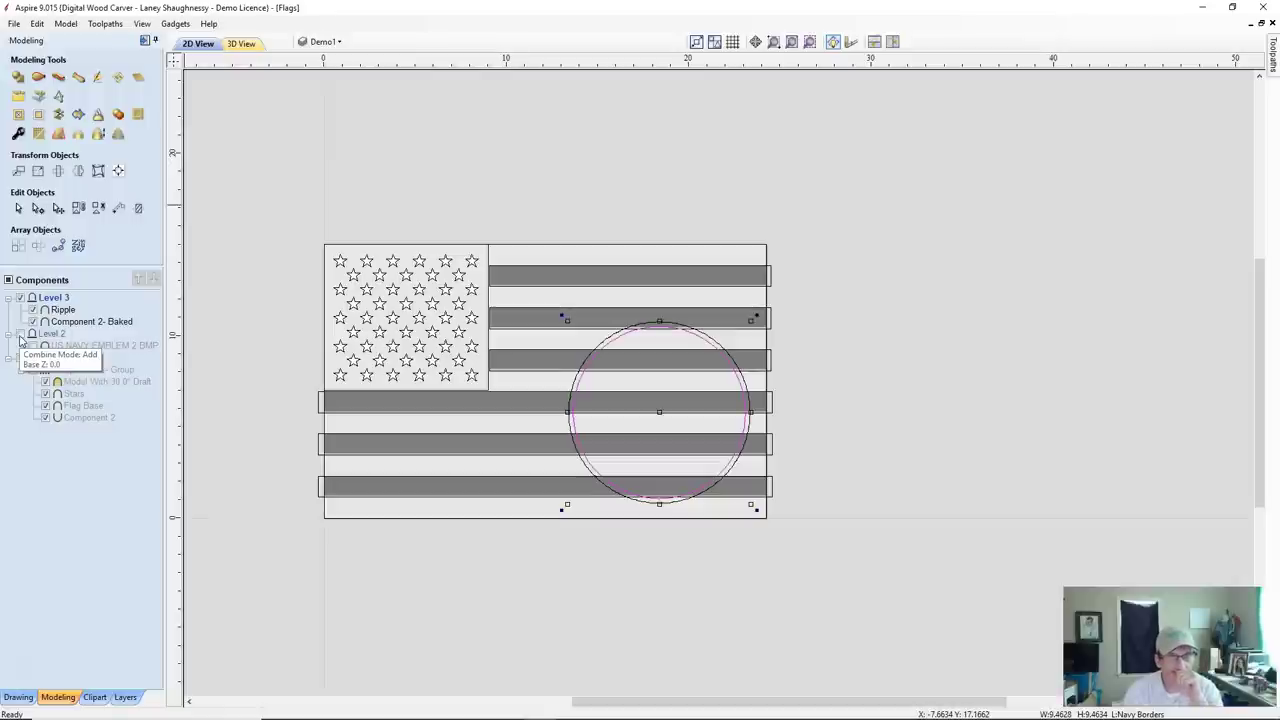
Switch to the 3D view, then zoom and rotate around the rippled flag with its raised Navy emblem.
{"action": "left_click", "coordinate": [240, 45]}
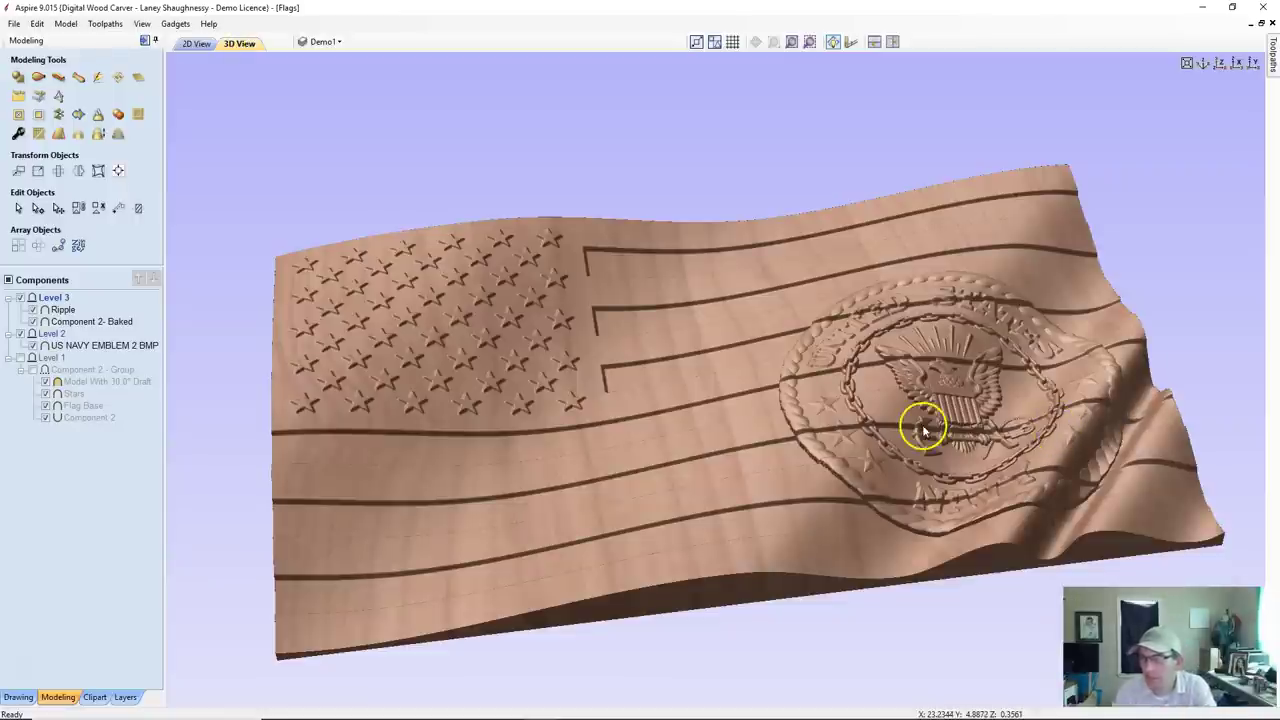
{"action": "scroll", "coordinate": [940, 450], "scroll_direction": "up", "scroll_amount": 2}
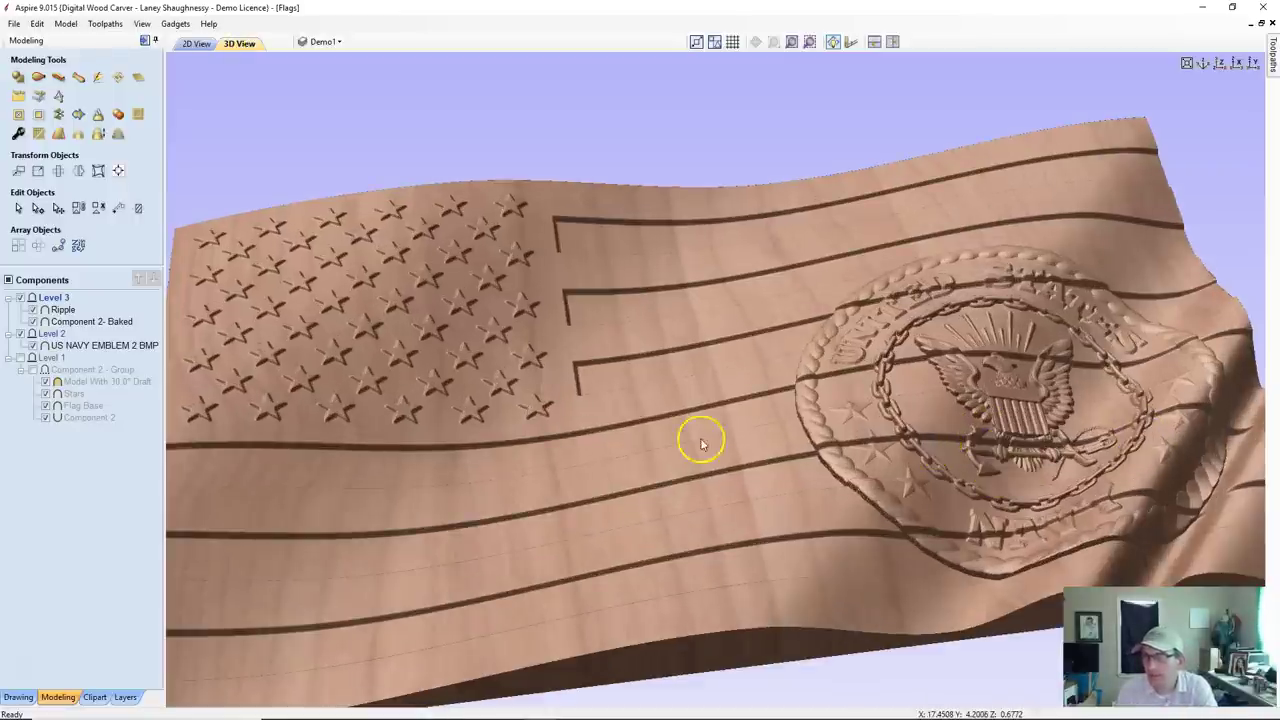
{"action": "scroll", "coordinate": [1068, 378], "scroll_direction": "down", "scroll_amount": 1}
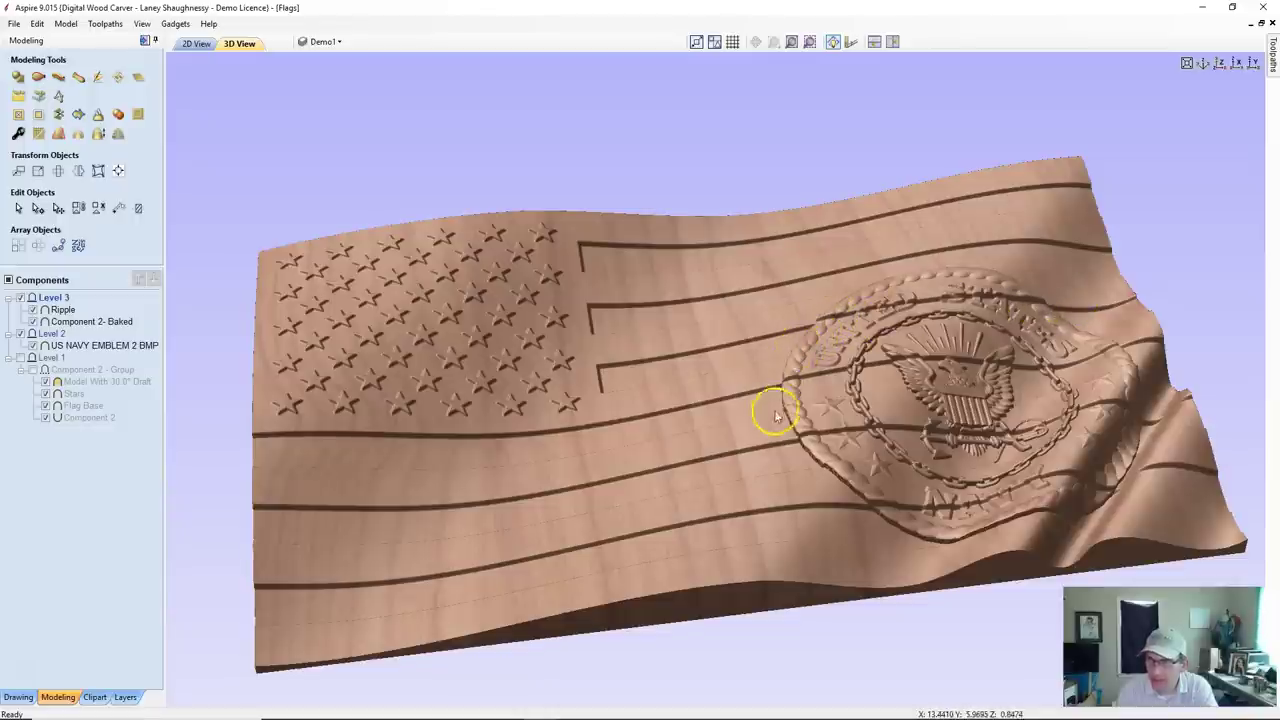
{"action": "left_click_drag", "start_coordinate": [807, 475], "coordinate": [607, 431]}
{"action": "left_click", "coordinate": [629, 421]}
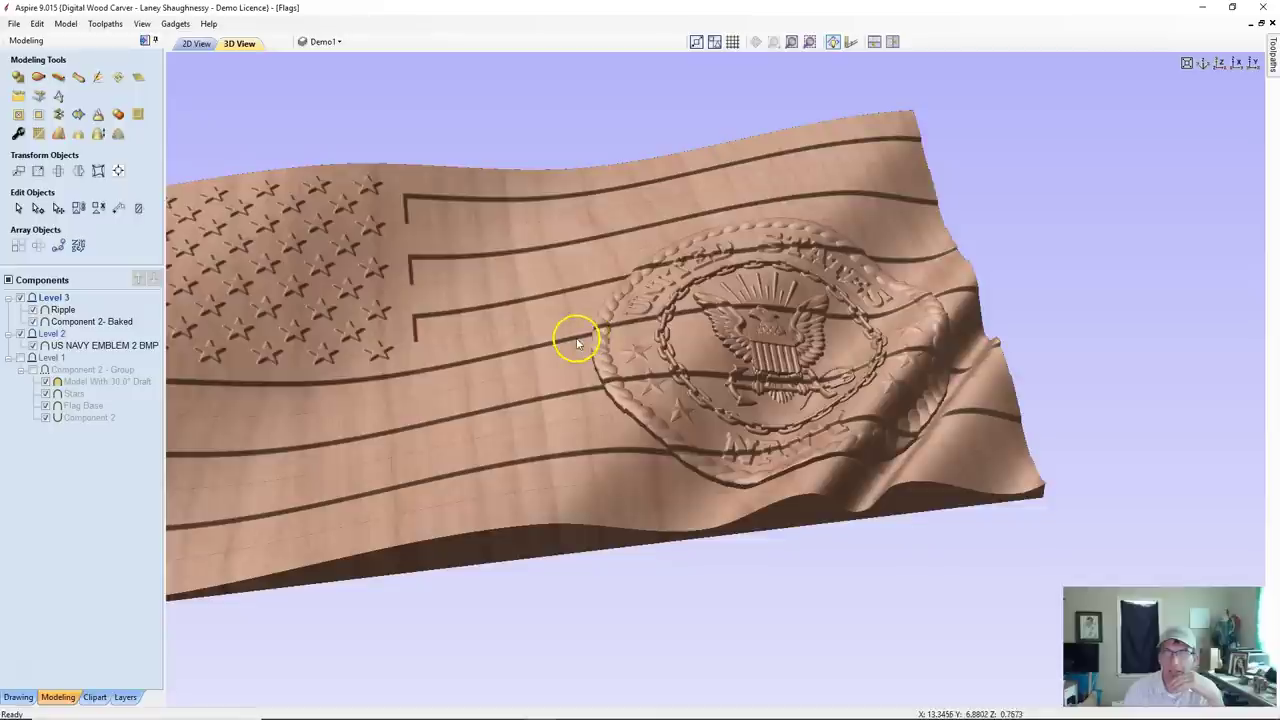
{"action": "left_click_drag", "start_coordinate": [587, 365], "coordinate": [601, 334]}
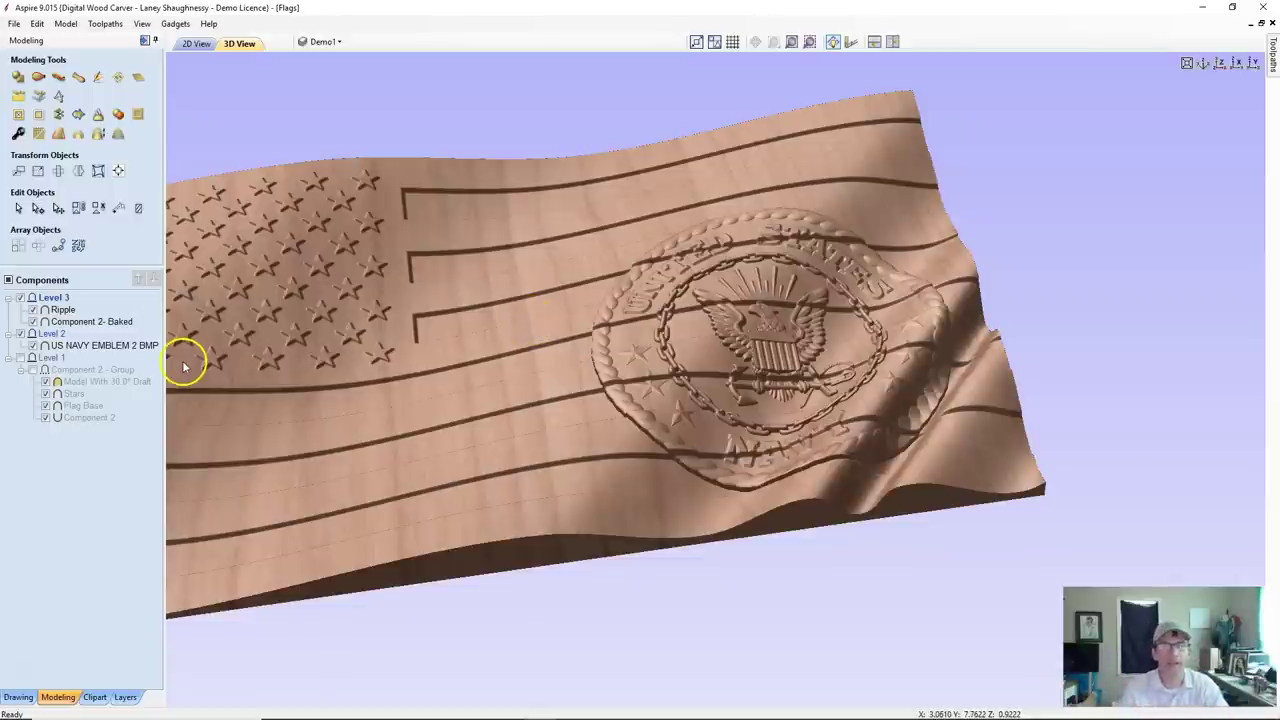
Return to the 2D view and select the emblem's circle outline.
{"action": "left_click", "coordinate": [196, 43]}
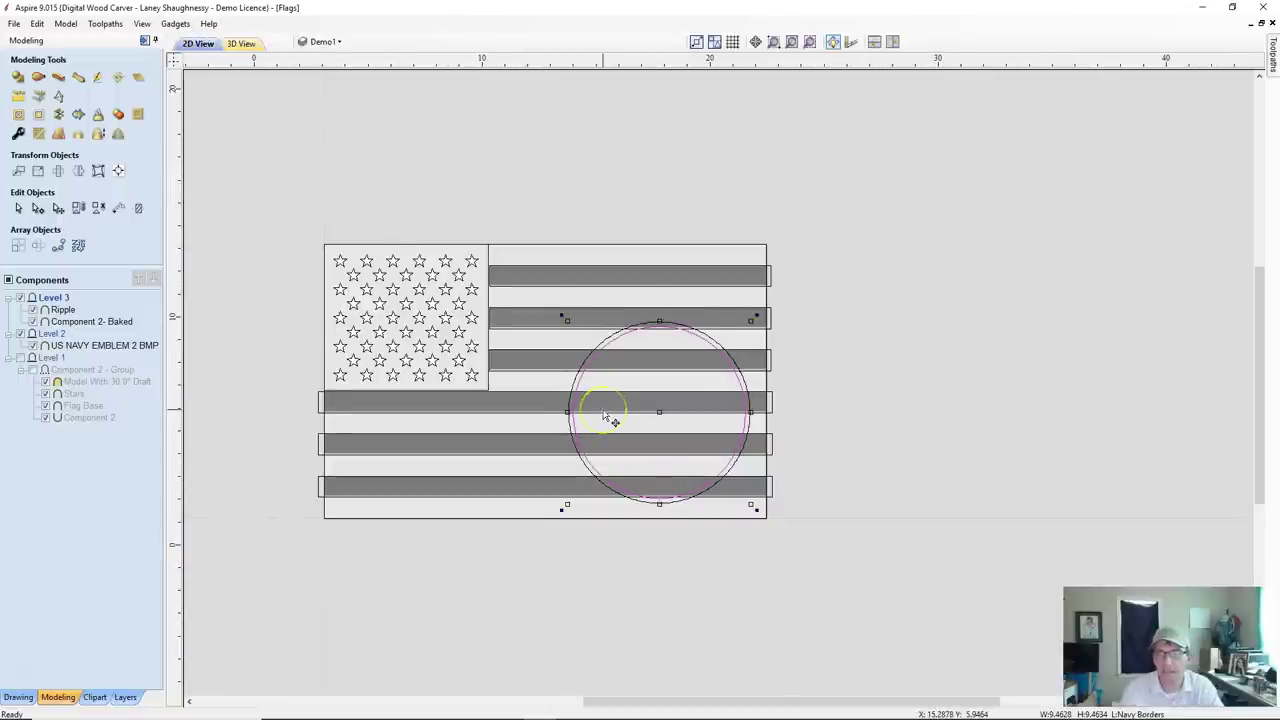
{"action": "scroll", "coordinate": [605, 415], "scroll_direction": "up", "scroll_amount": 1}
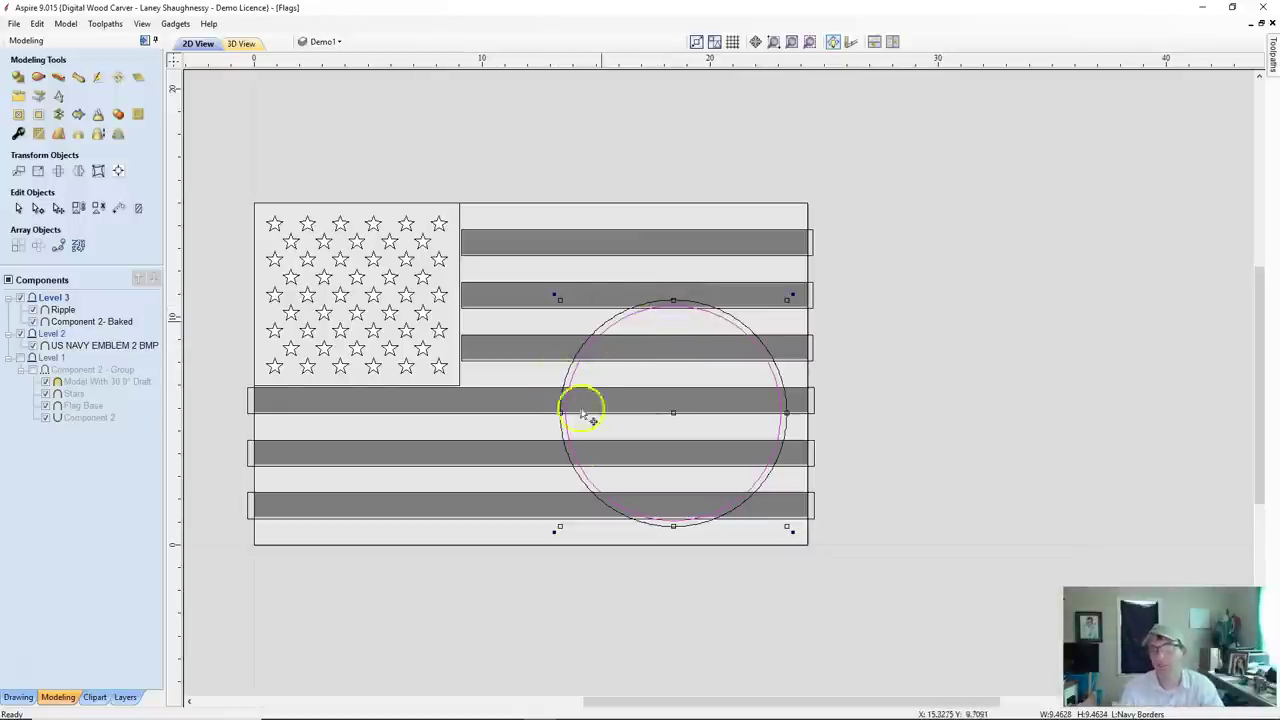
{"action": "left_click", "coordinate": [591, 341]}
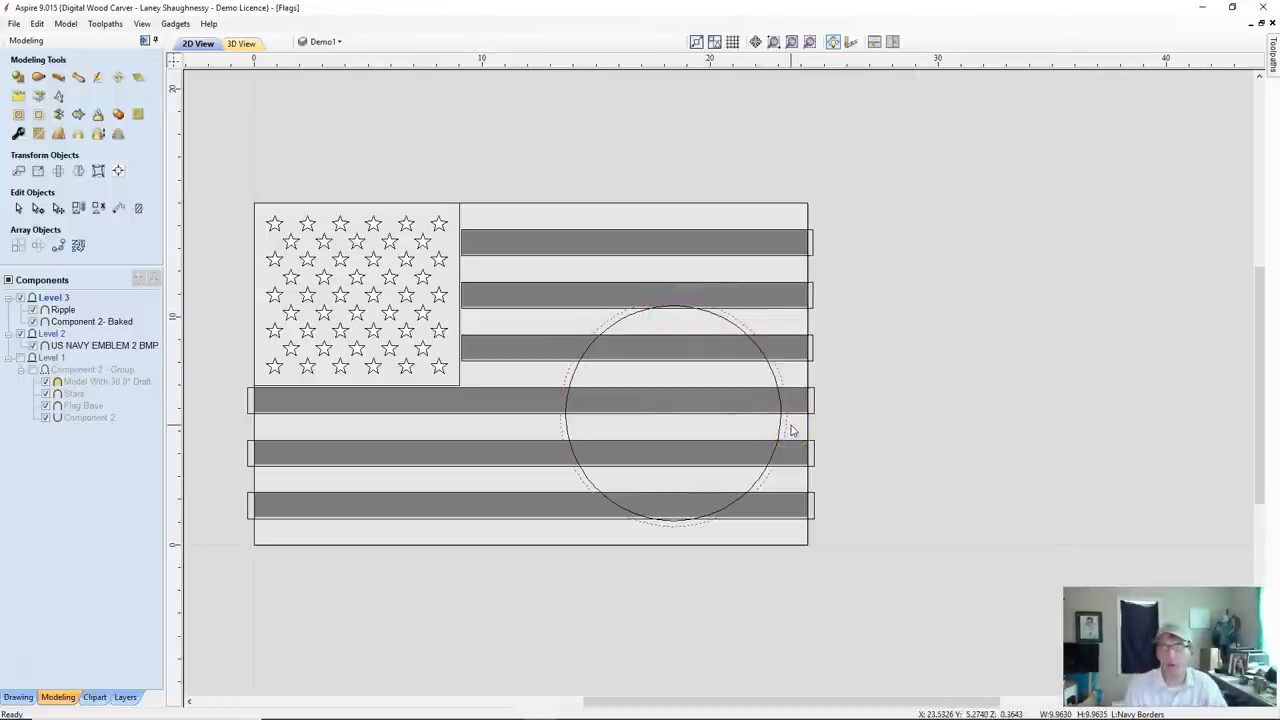
{"action": "left_click", "coordinate": [580, 364]}
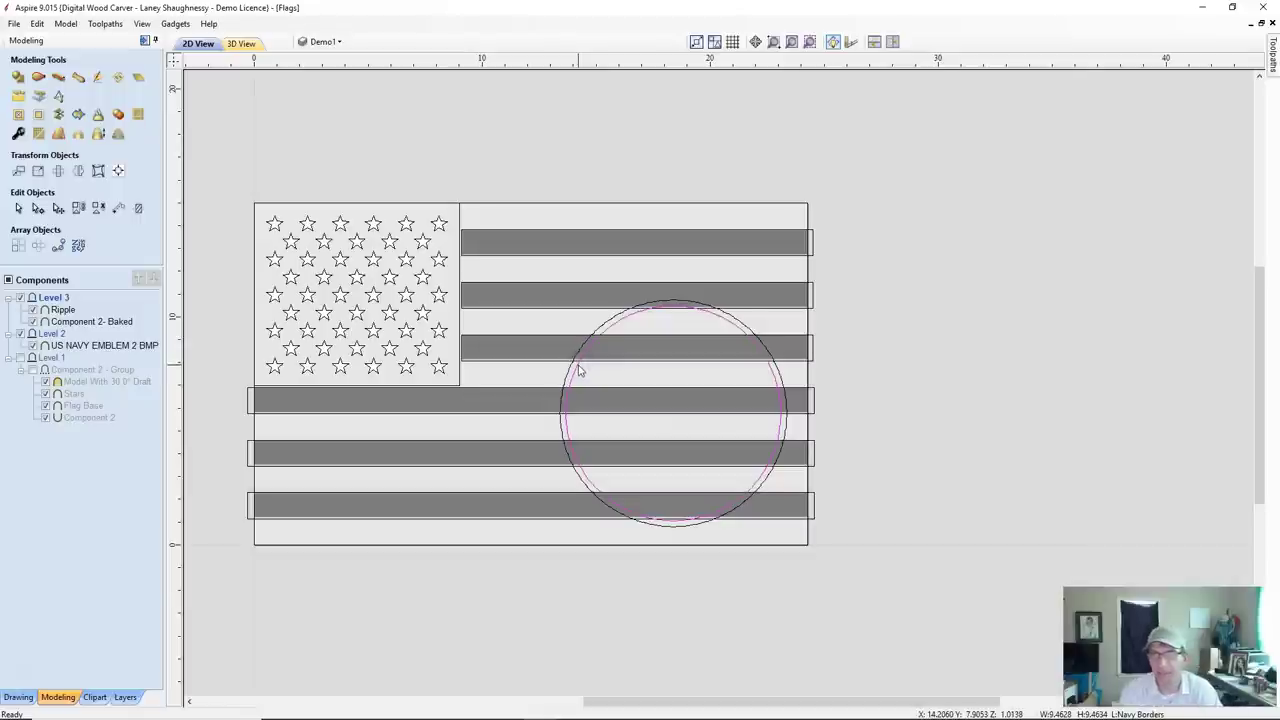
{"action": "scroll", "coordinate": [578, 368], "scroll_direction": "up", "scroll_amount": 5}
{"action": "left_click", "coordinate": [570, 344]}
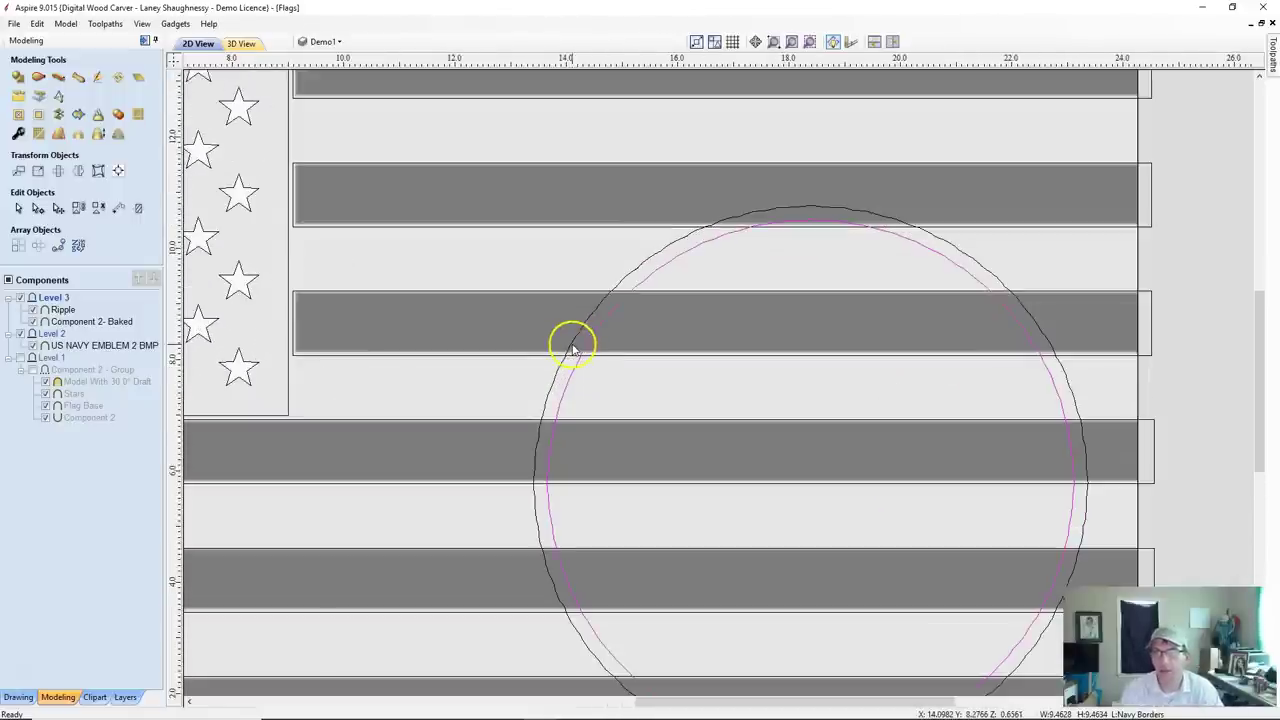
{"action": "scroll", "coordinate": [574, 349], "scroll_direction": "down", "scroll_amount": 2}
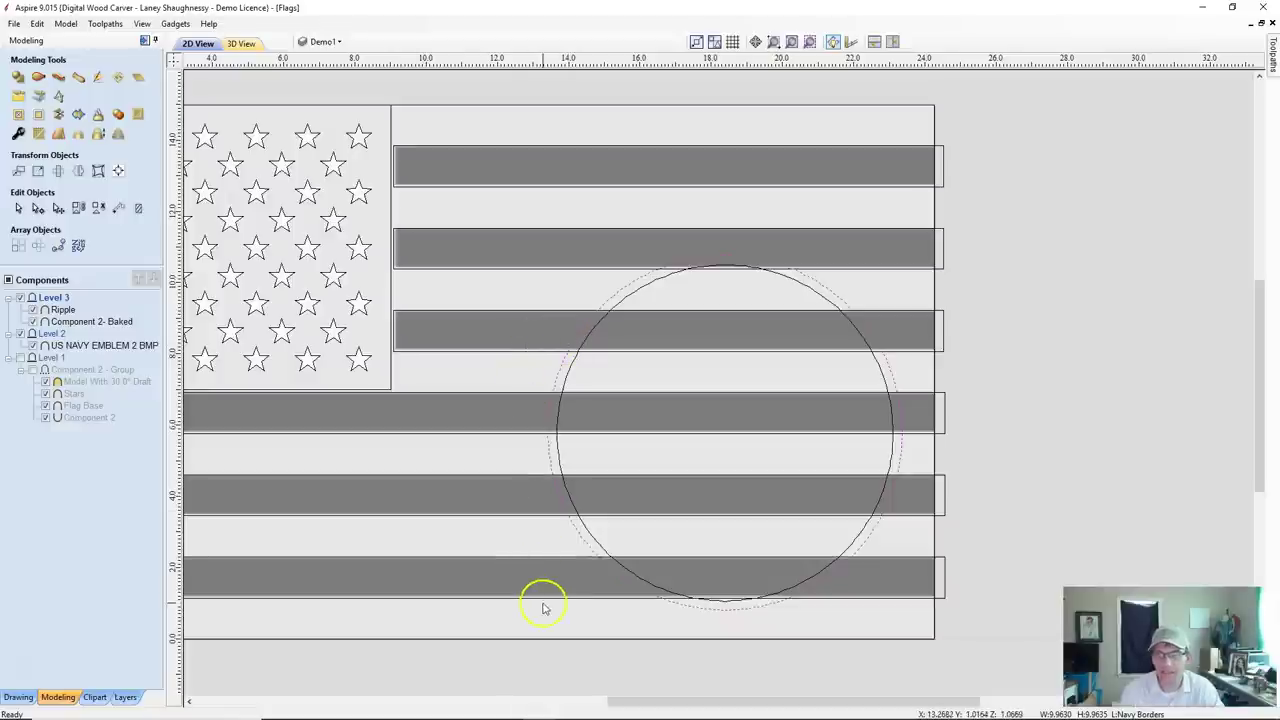
Select the stripe shapes and create boundary vectors around them.
{"action": "left_click", "coordinate": [474, 126]}
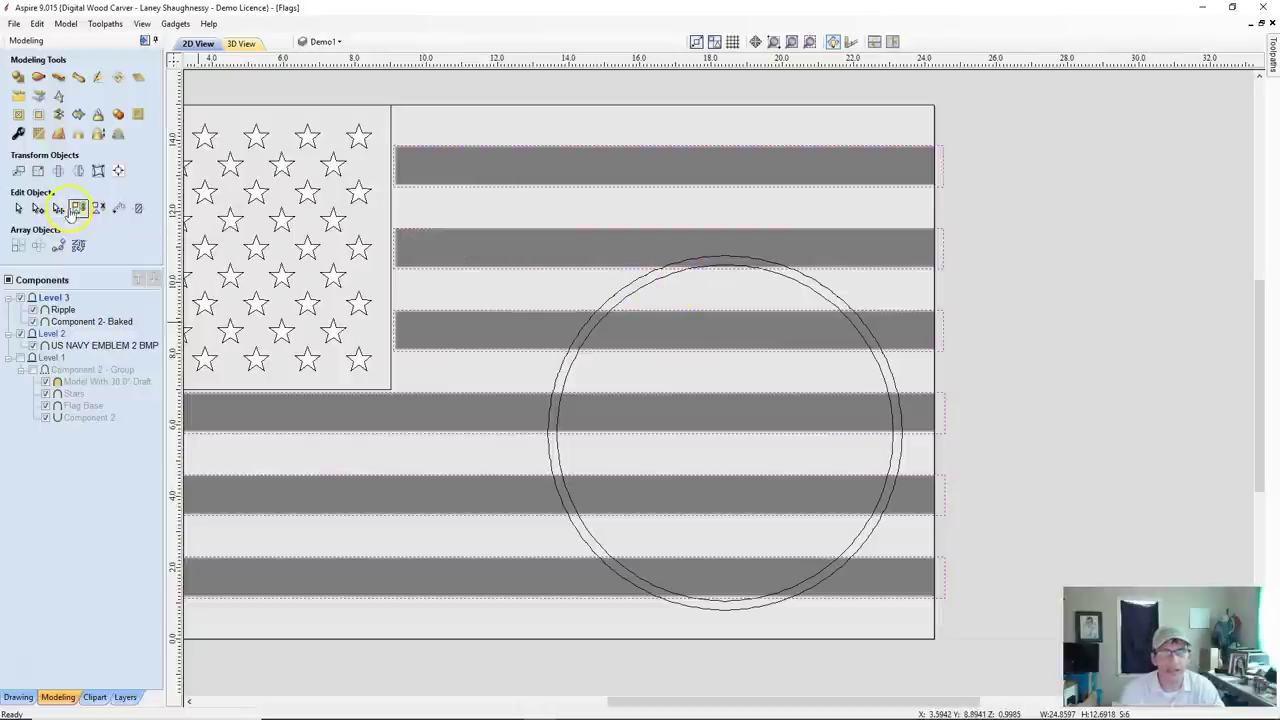
{"action": "left_click", "coordinate": [78, 209]}
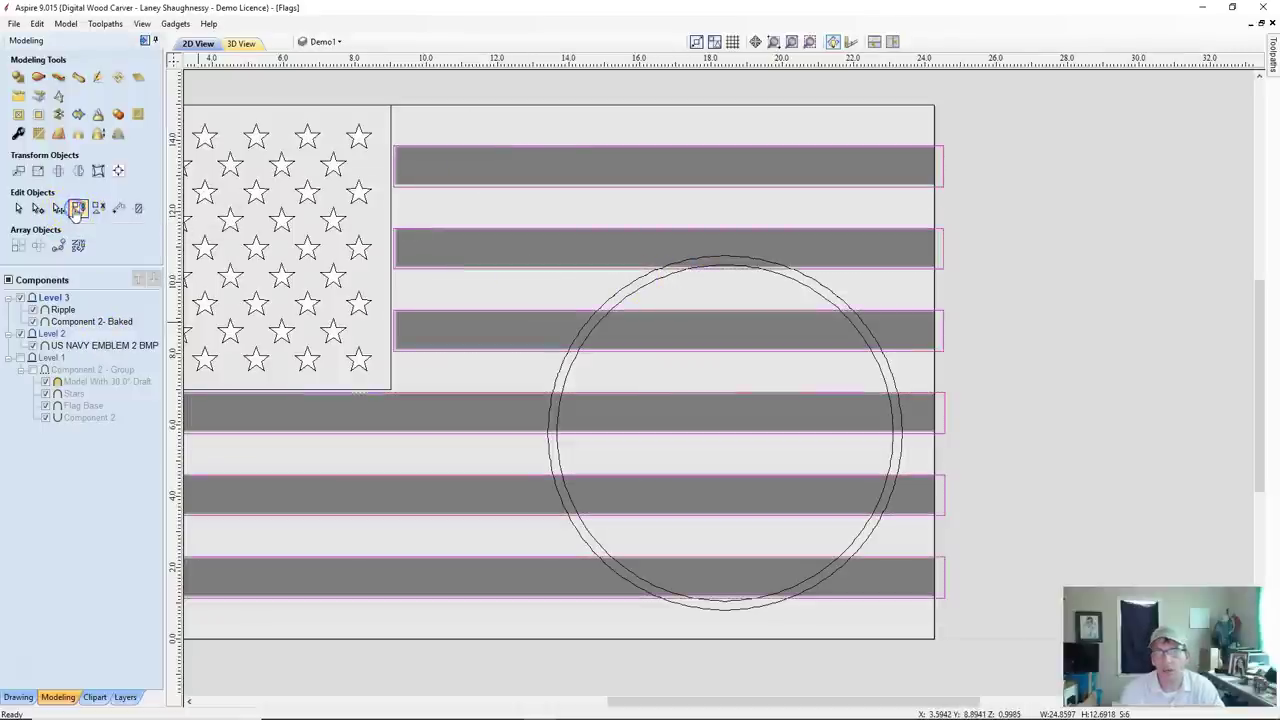
{"action": "left_click", "coordinate": [560, 368]}
{"action": "left_click_drag", "start_coordinate": [80, 382], "coordinate": [88, 412]}
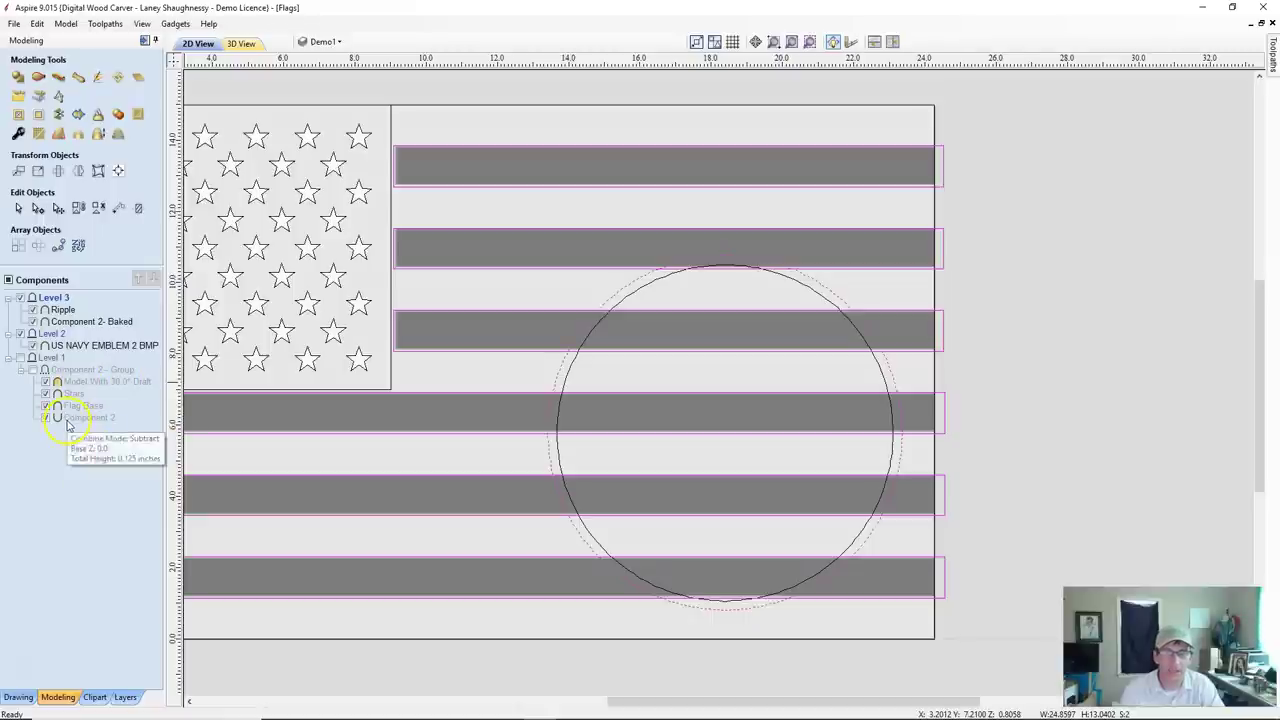
Open Trim Objects with Clear inside boundary and pick the stripe outlines.
{"action": "left_click", "coordinate": [18, 697]}
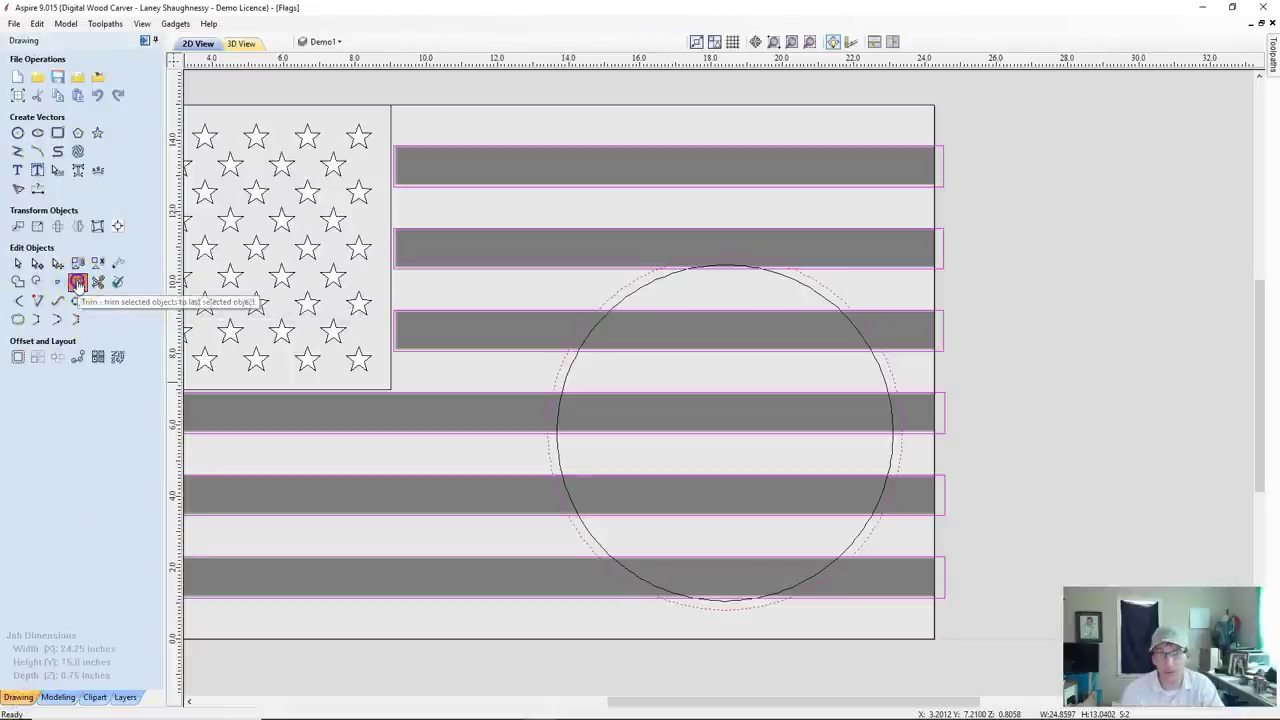
{"action": "left_click", "coordinate": [78, 283]}
{"action": "left_click", "coordinate": [98, 205]}
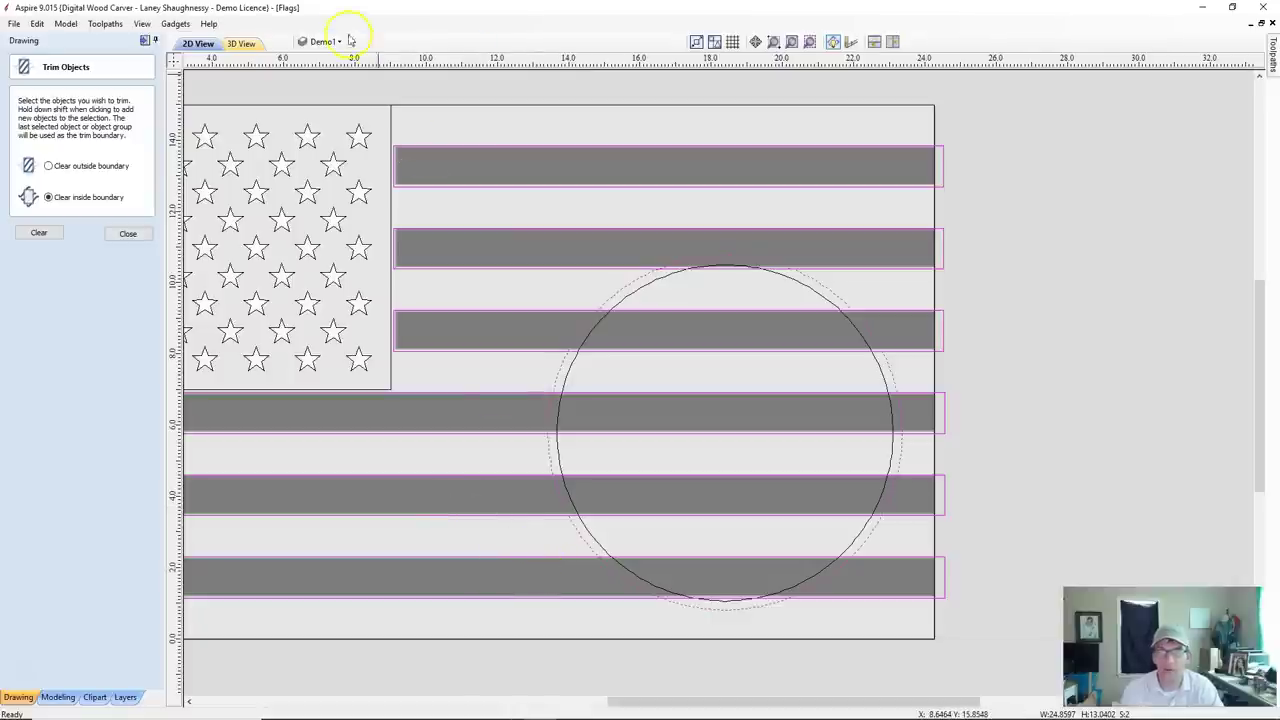
{"action": "left_click", "coordinate": [496, 482]}
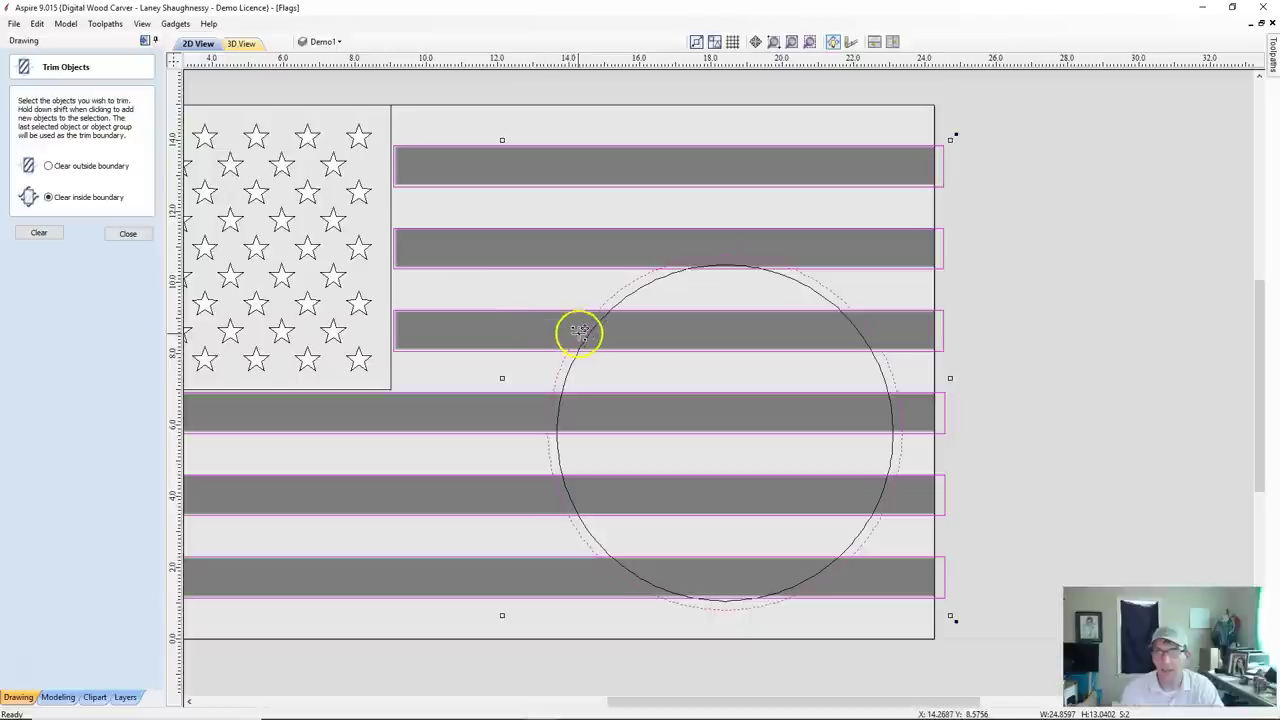
Copy the selected stripe outlines to Demo1, then hide Navy Borders and Stars & Stripes 2.
{"action": "right_click", "coordinate": [581, 333]}
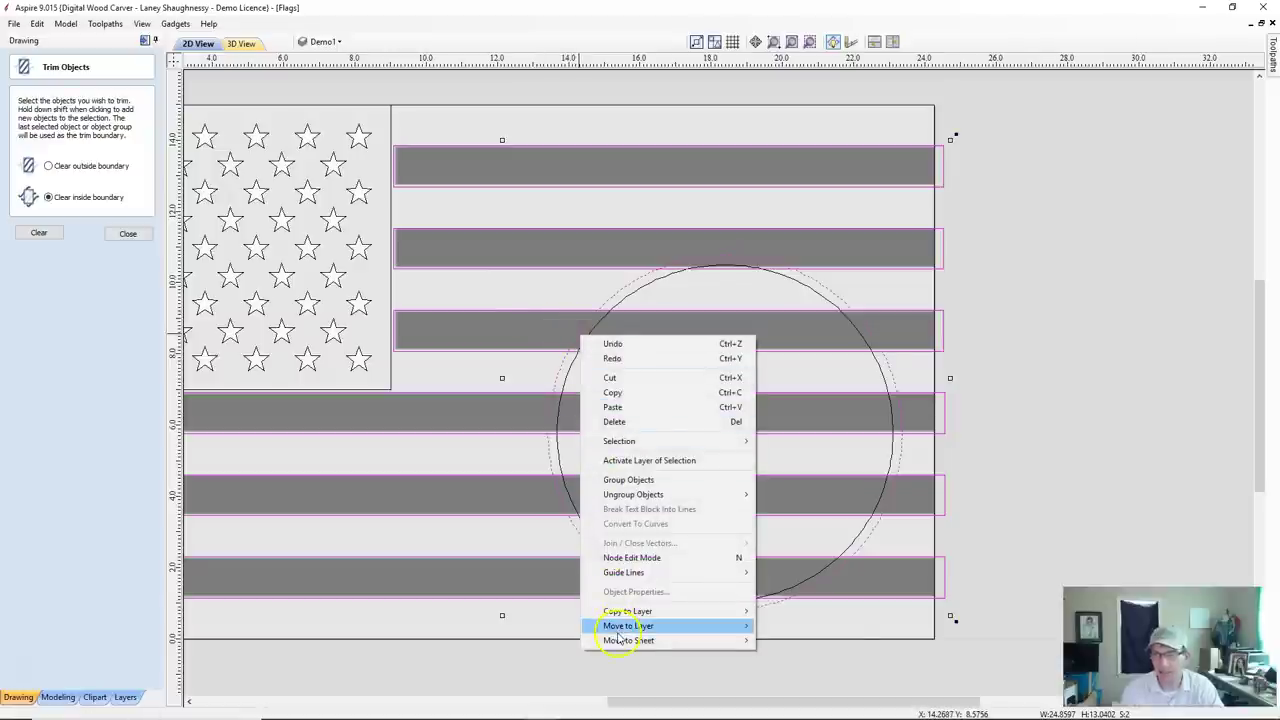
{"action": "mouse_move", "coordinate": [628, 611]}
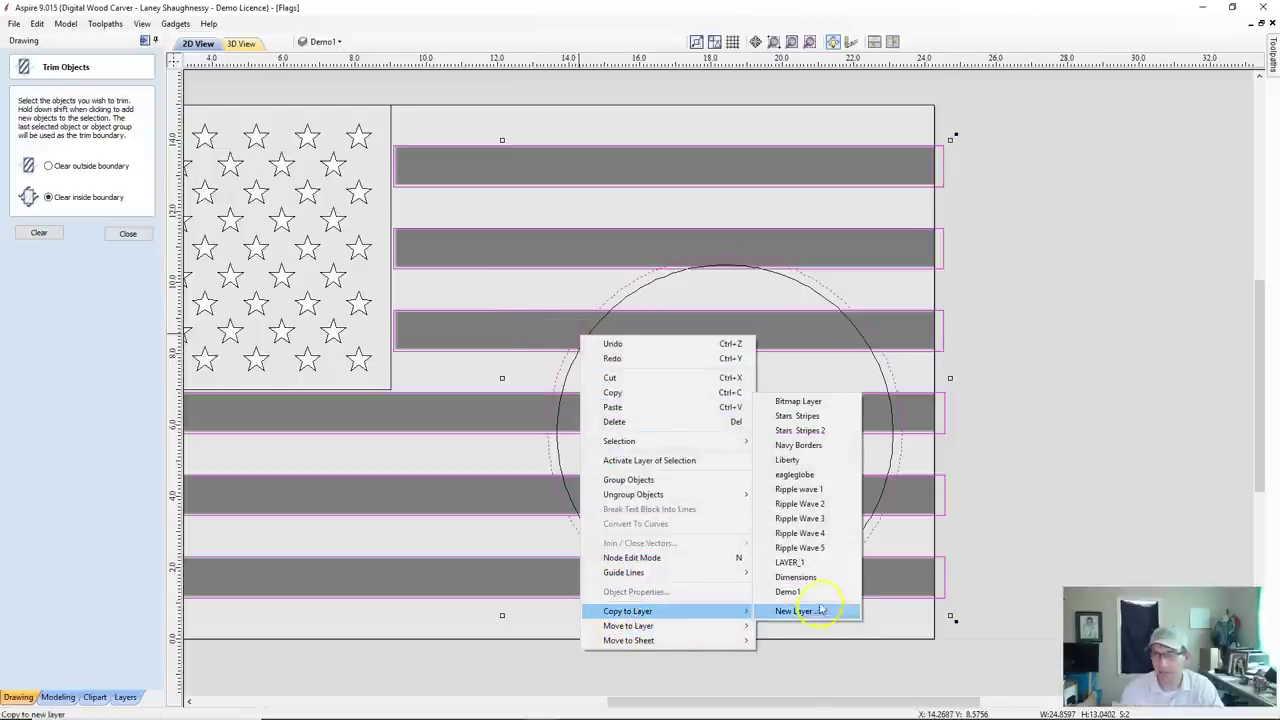
{"action": "left_click", "coordinate": [790, 592]}
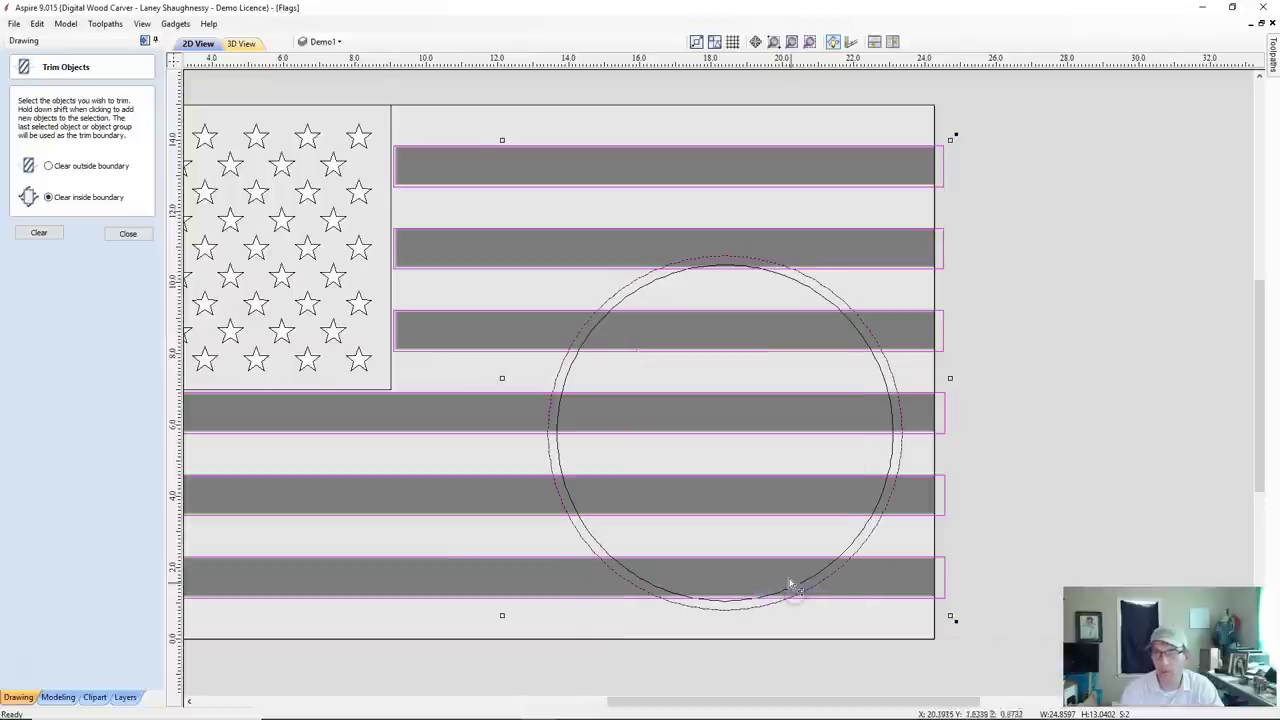
{"action": "left_click", "coordinate": [323, 41]}
{"action": "left_click", "coordinate": [320, 137]}
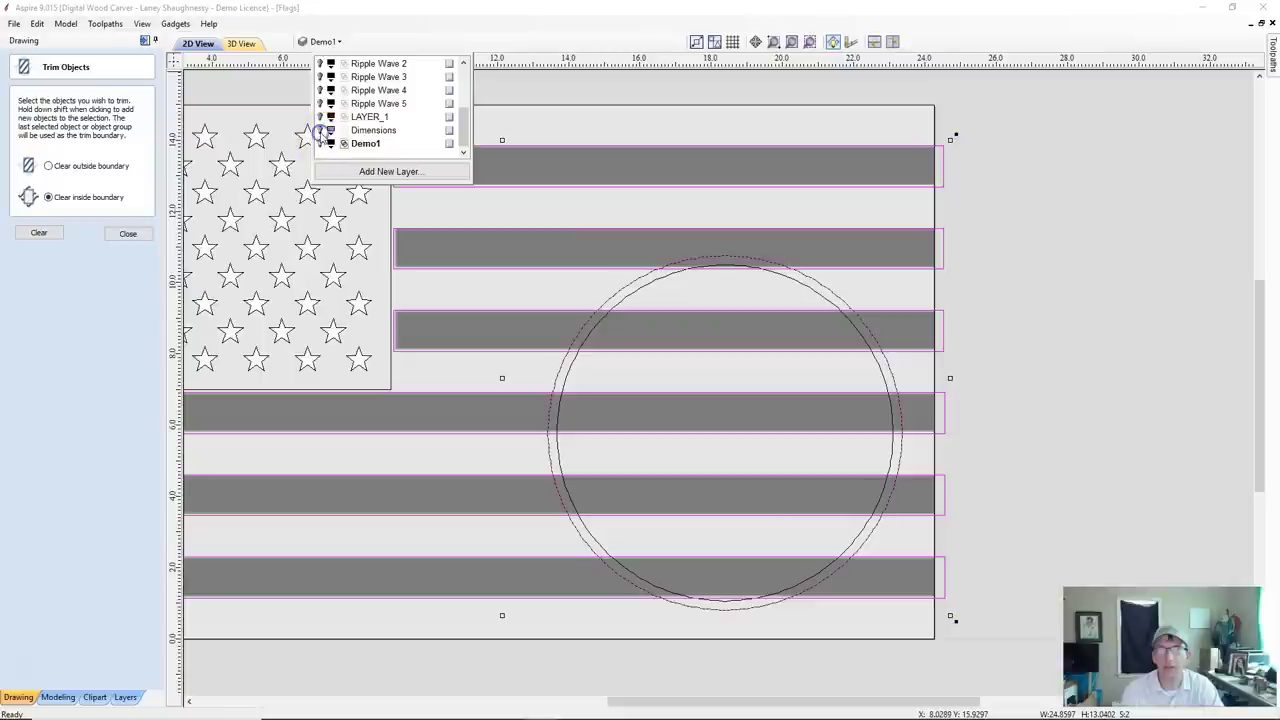
{"action": "scroll", "coordinate": [322, 135], "scroll_direction": "up", "scroll_amount": 3}
{"action": "left_click", "coordinate": [320, 103]}
{"action": "left_click", "coordinate": [320, 90]}
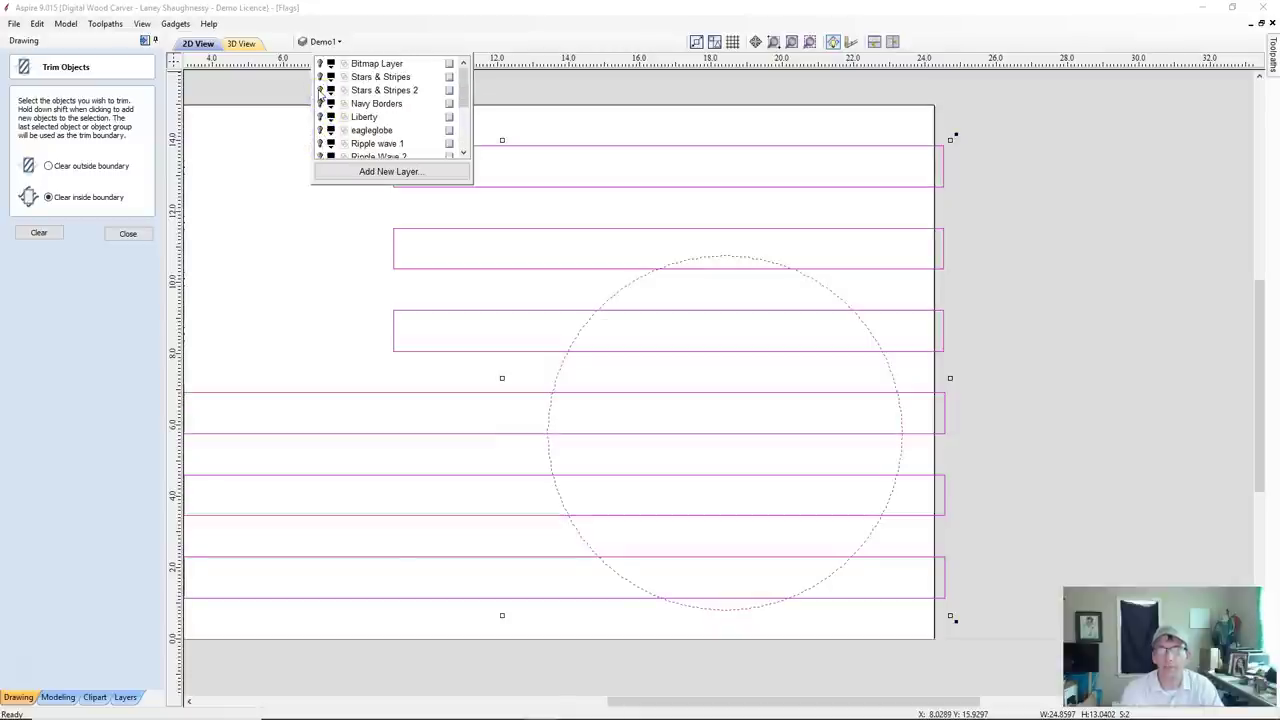
{"action": "scroll", "coordinate": [381, 146], "scroll_direction": "down", "scroll_amount": 3}
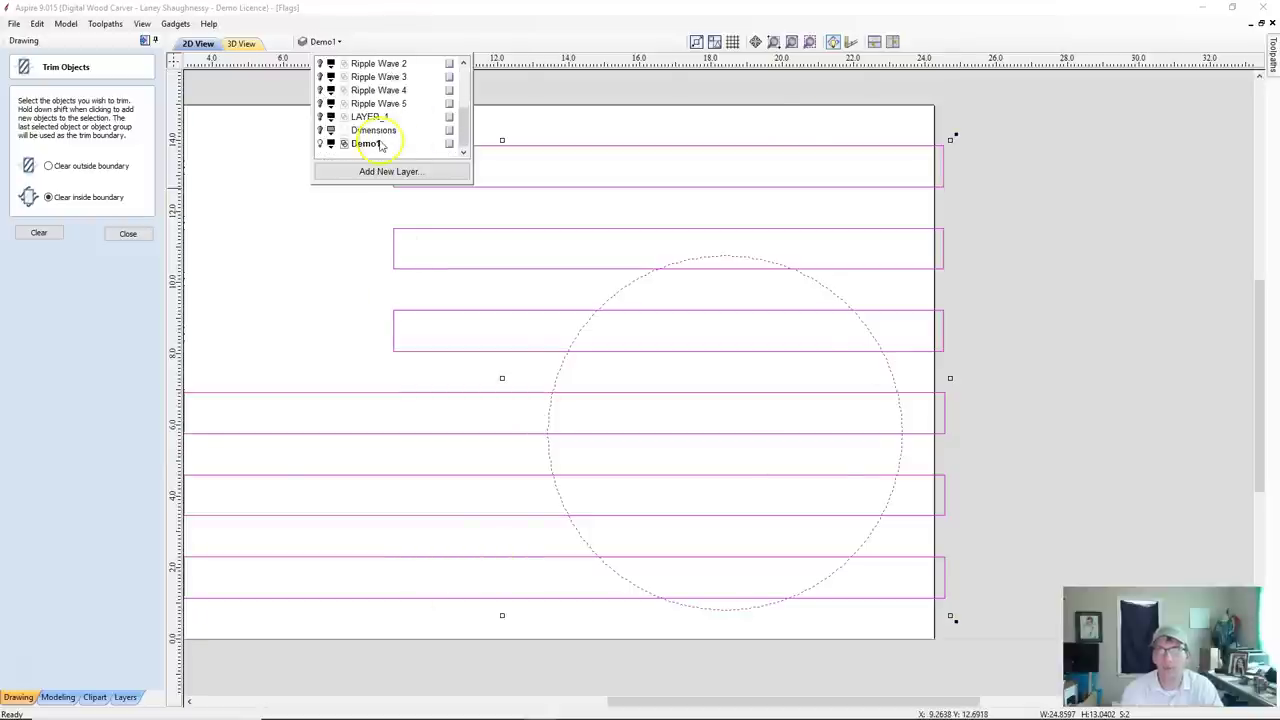
Make the Stars layer visible on the canvas.
{"action": "double_click", "coordinate": [374, 146]}
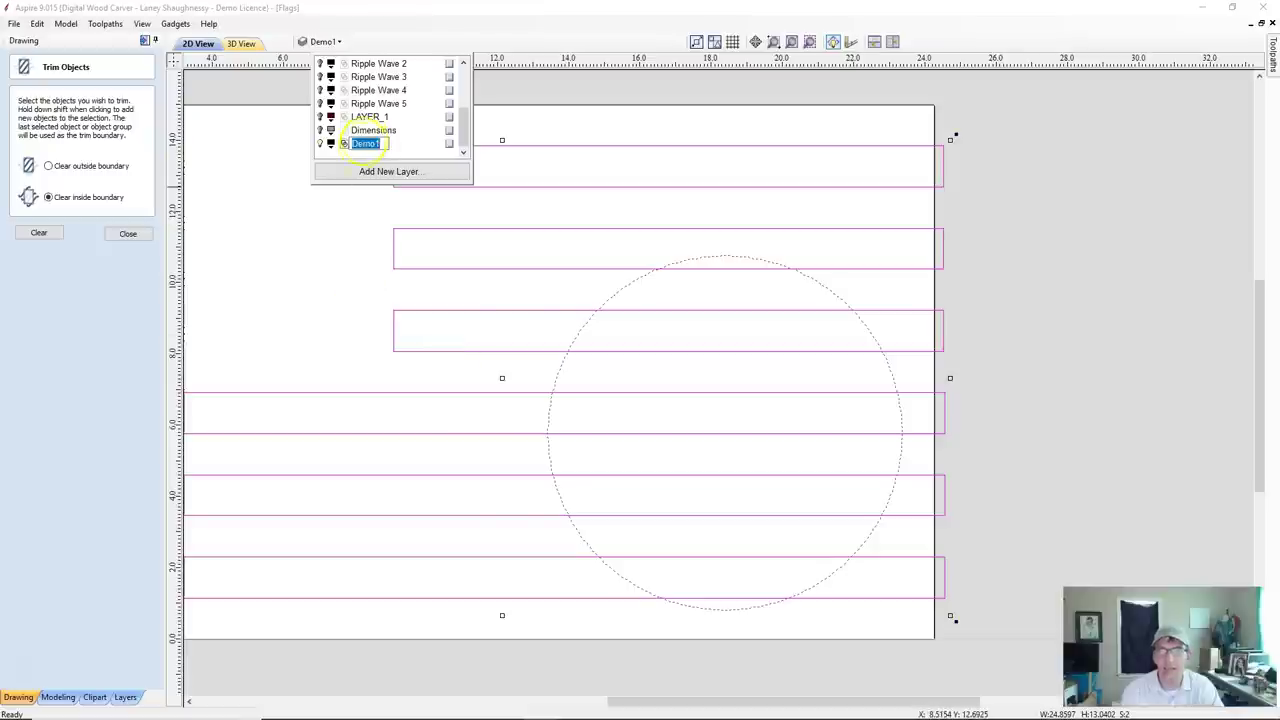
{"action": "scroll", "coordinate": [362, 147], "scroll_direction": "up", "scroll_amount": 3}
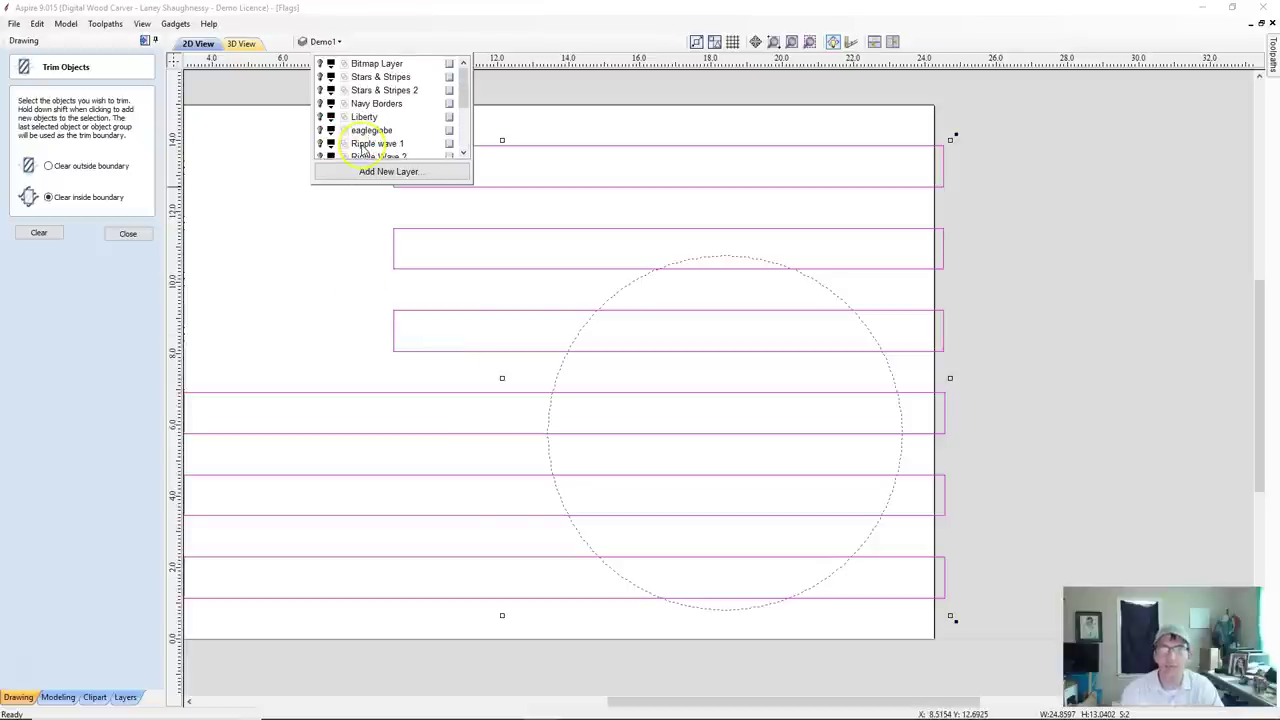
{"action": "left_click", "coordinate": [320, 77]}
{"action": "scroll", "coordinate": [409, 281], "scroll_direction": "down", "scroll_amount": 3}
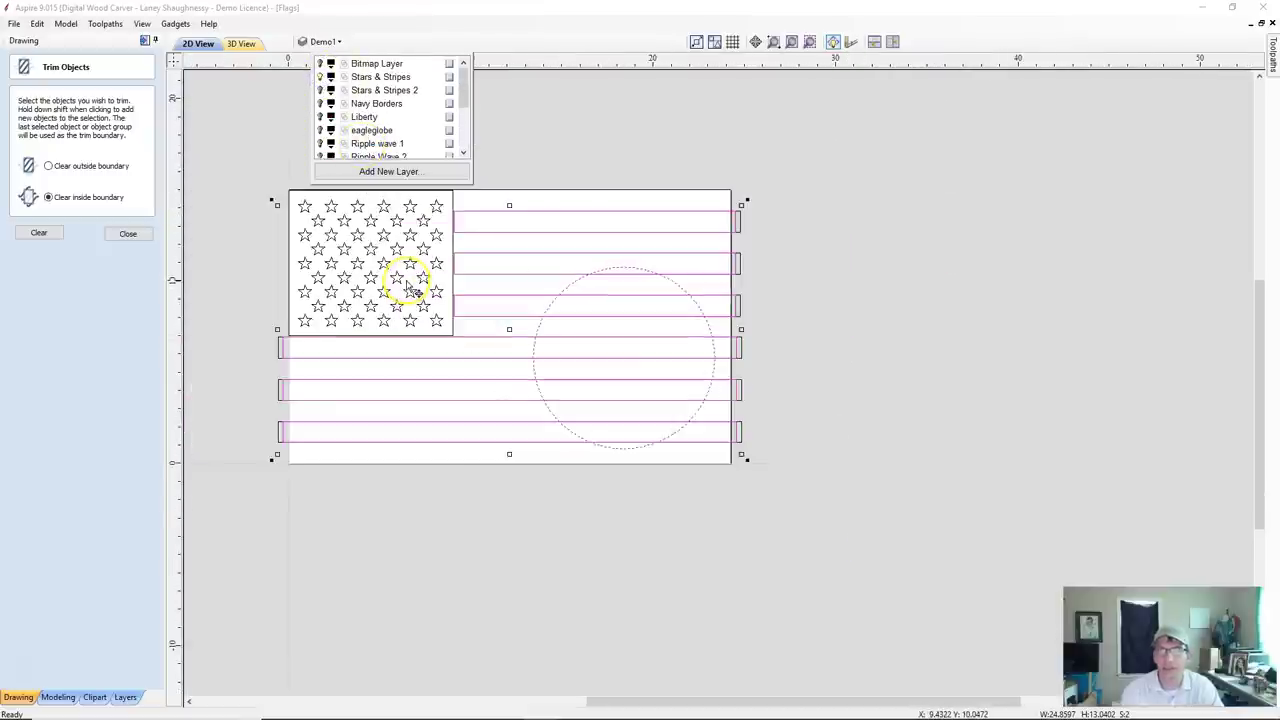
{"action": "scroll", "coordinate": [409, 287], "scroll_direction": "down", "scroll_amount": 1}
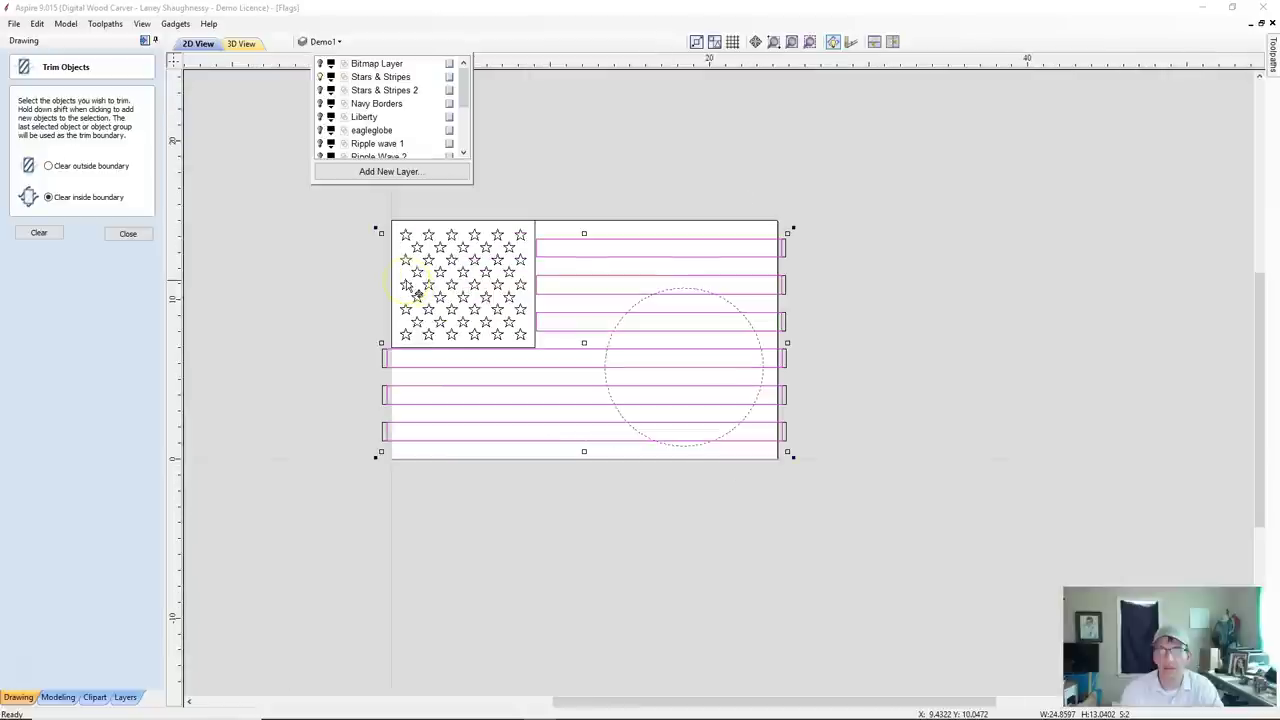
Activate Stars & Stripes 2 and copy its star field to the Demo1 layer.
{"action": "left_click", "coordinate": [330, 90]}
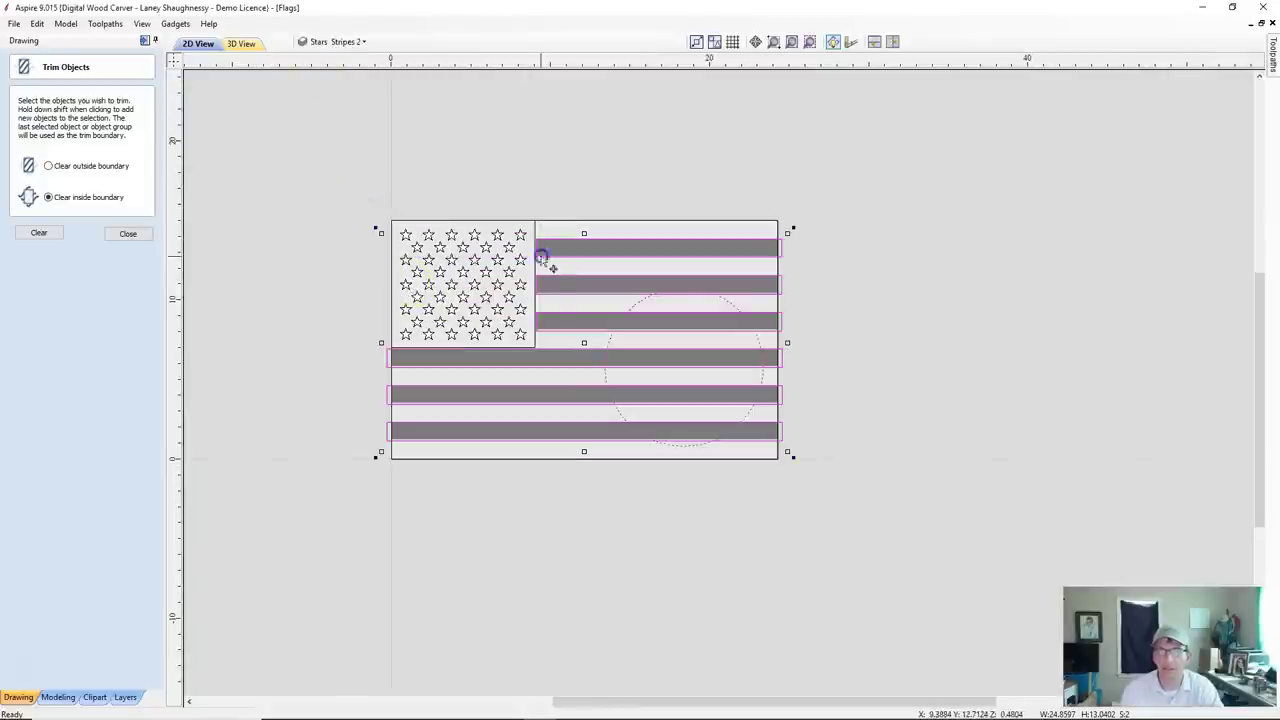
{"action": "left_click", "coordinate": [537, 357]}
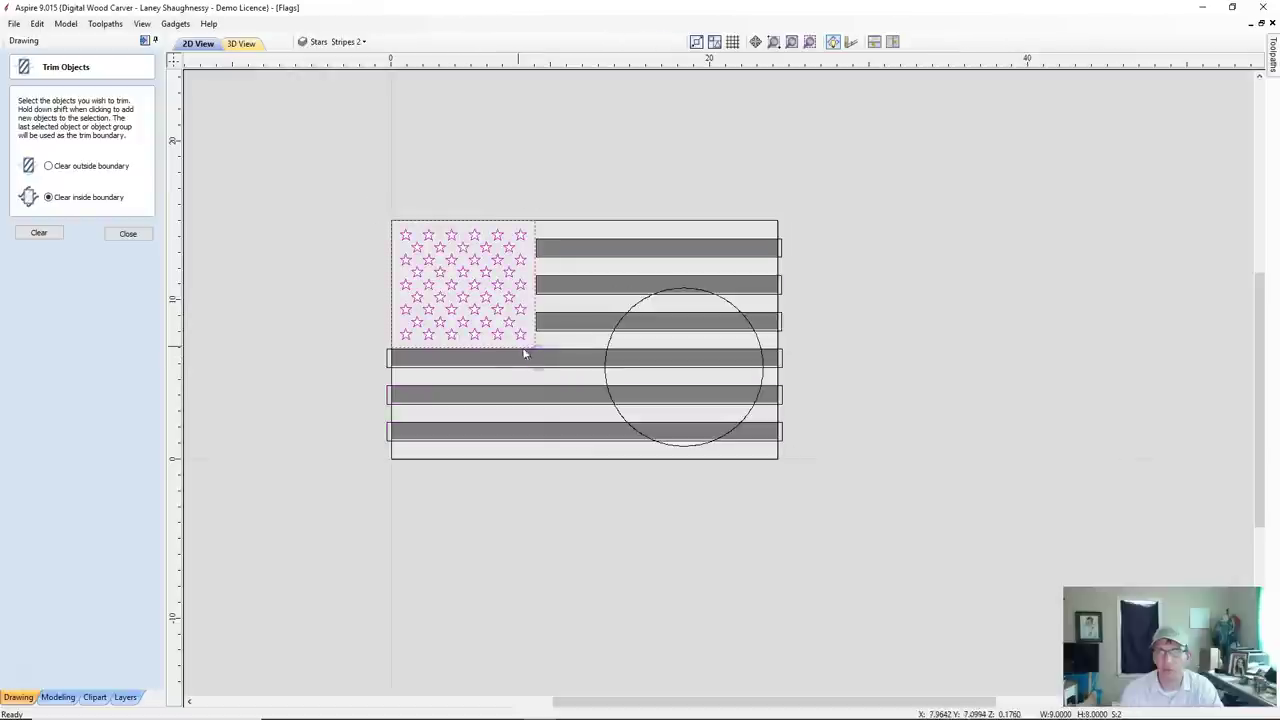
{"action": "right_click", "coordinate": [488, 325]}
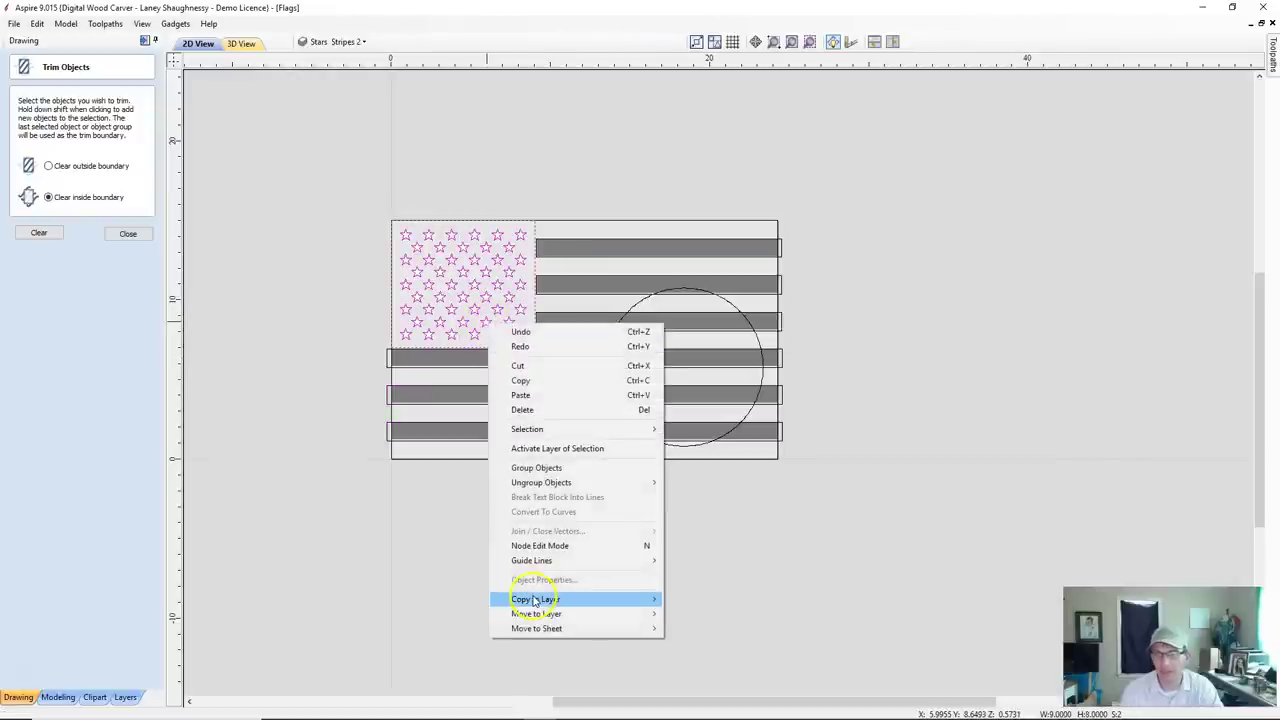
{"action": "mouse_move", "coordinate": [590, 605]}
{"action": "left_click", "coordinate": [692, 580]}
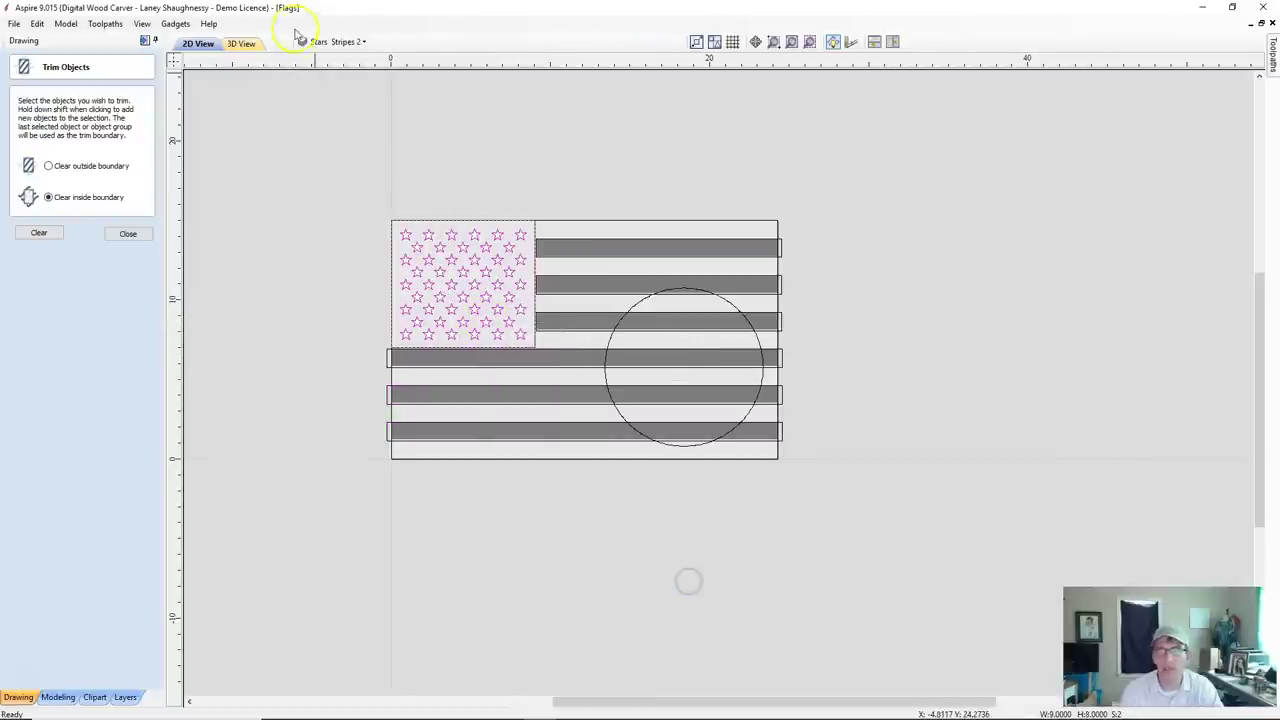
Hide Stars & Stripes 2 and make Demo1 the active layer.
{"action": "left_click", "coordinate": [335, 50]}
{"action": "left_click", "coordinate": [320, 89]}
{"action": "scroll", "coordinate": [327, 92], "scroll_direction": "down", "scroll_amount": 1}
{"action": "scroll", "coordinate": [327, 93], "scroll_direction": "up", "scroll_amount": 1}
{"action": "scroll", "coordinate": [335, 147], "scroll_direction": "down", "scroll_amount": 2}
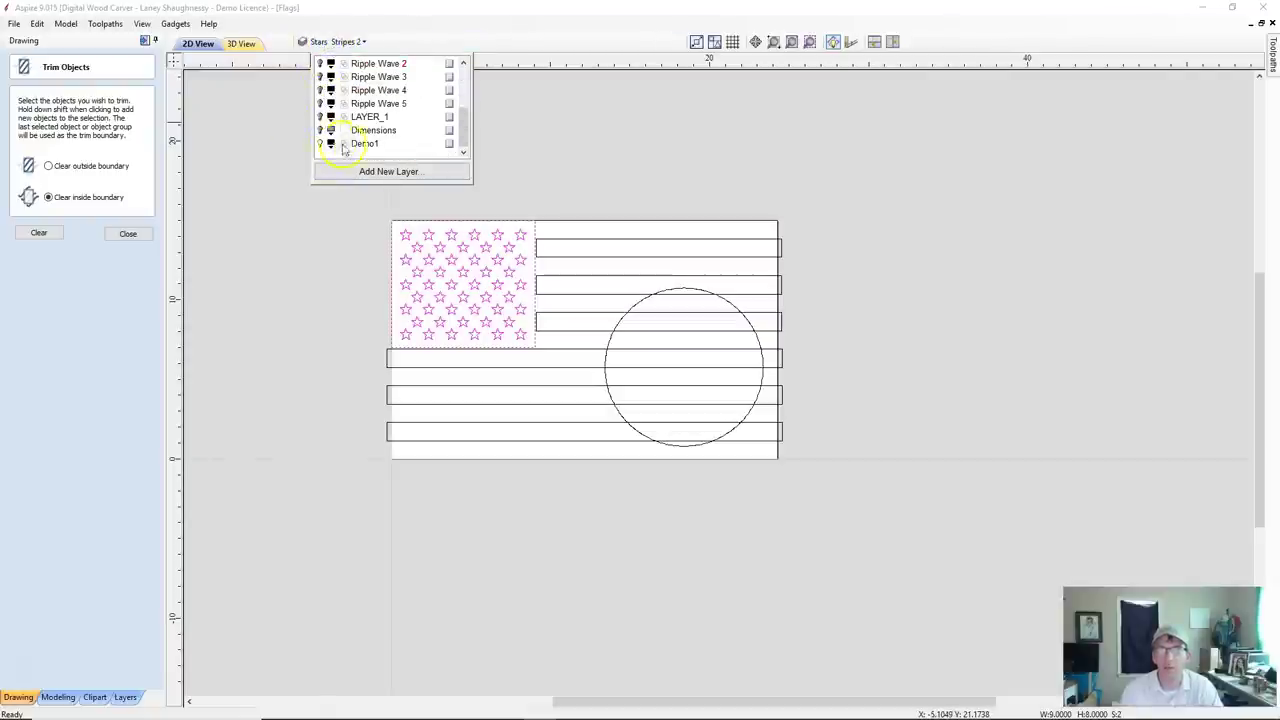
{"action": "left_click", "coordinate": [366, 144]}
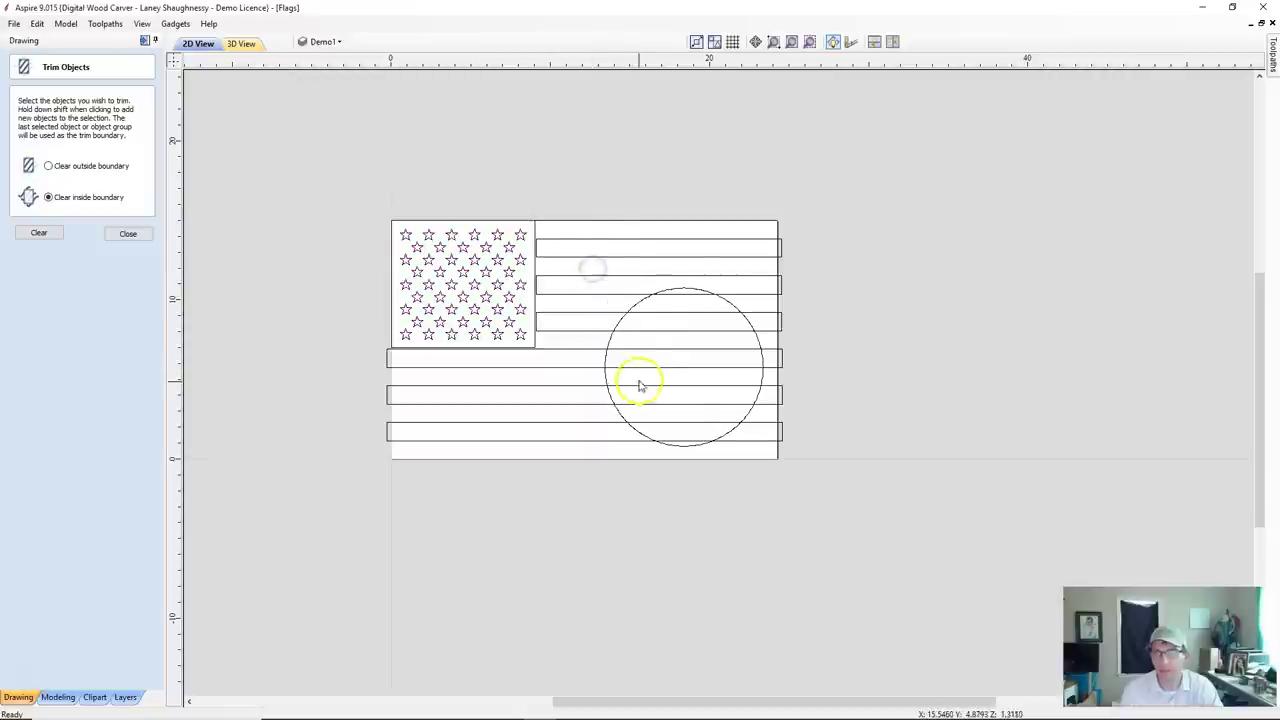
{"action": "scroll", "coordinate": [640, 375], "scroll_direction": "up", "scroll_amount": 3}
{"action": "scroll", "coordinate": [638, 364], "scroll_direction": "up", "scroll_amount": 1}
{"action": "scroll", "coordinate": [640, 363], "scroll_direction": "down", "scroll_amount": 2}
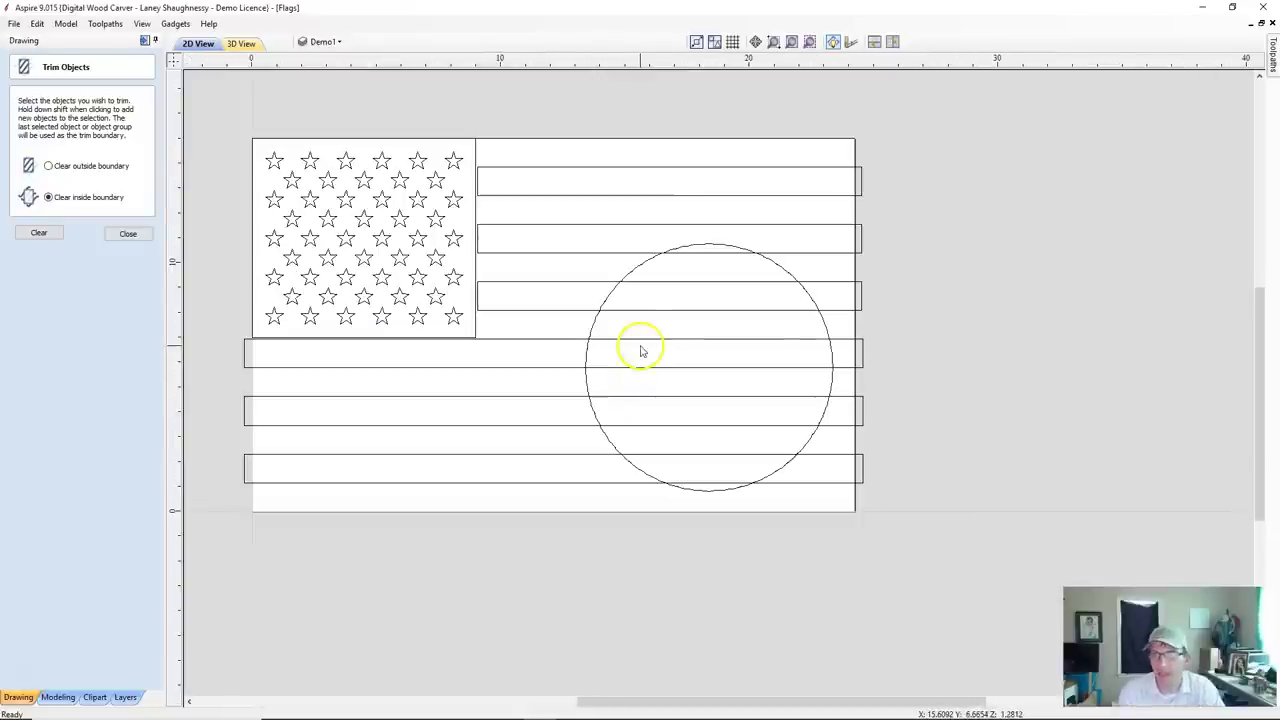
Trim the stripes with the circle as boundary, clearing everything inside it.
{"action": "left_click", "coordinate": [538, 179]}
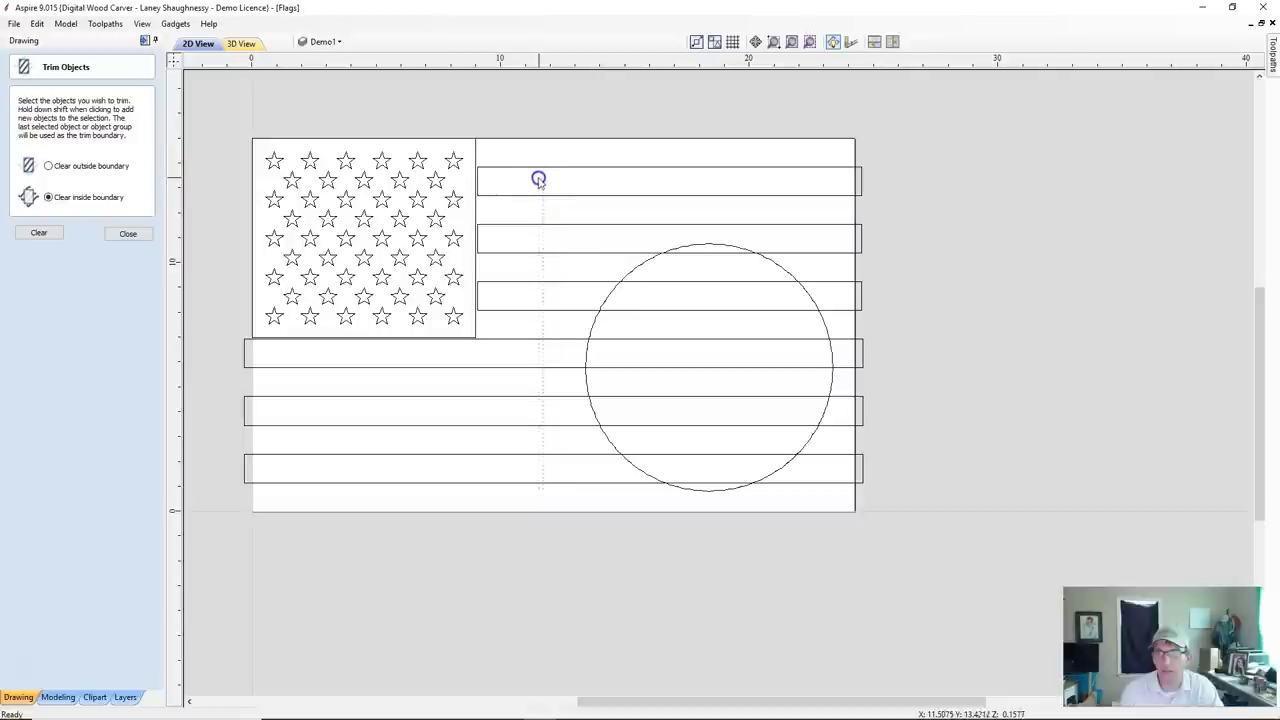
{"action": "left_click", "coordinate": [604, 303], "text": "shift"}
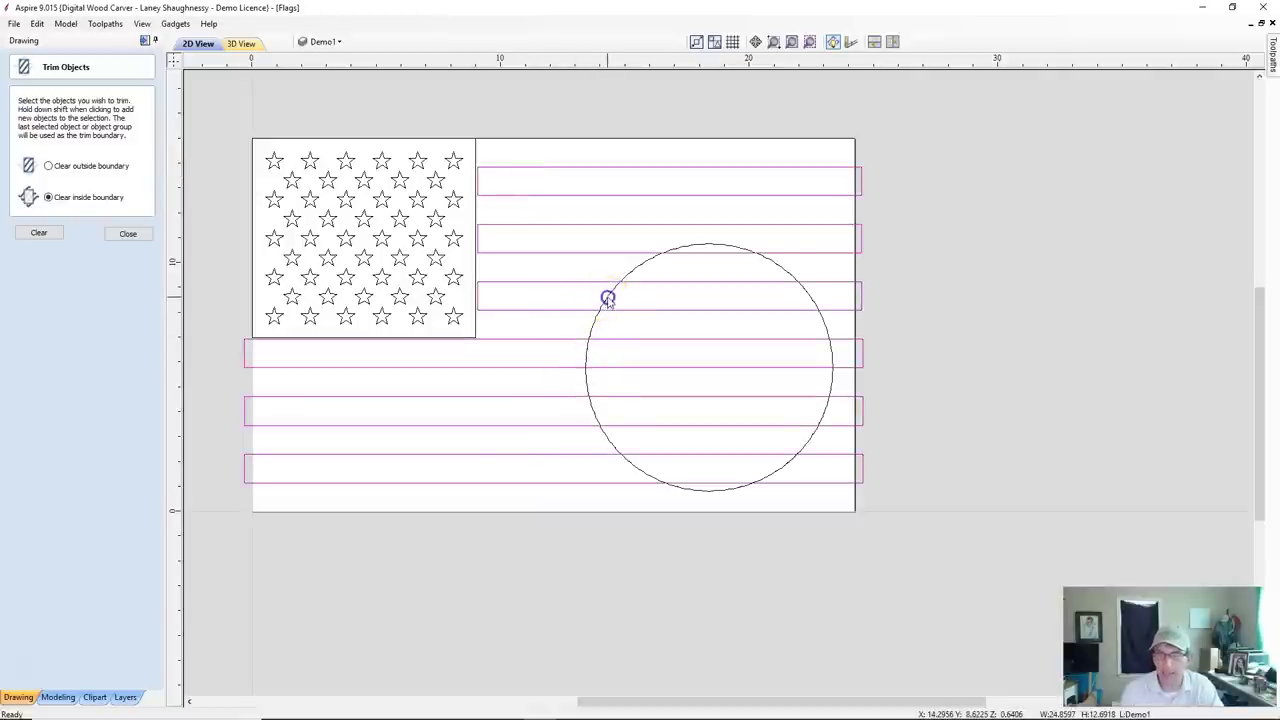
{"action": "left_click", "coordinate": [39, 232]}
{"action": "scroll", "coordinate": [660, 304], "scroll_direction": "up", "scroll_amount": 4}
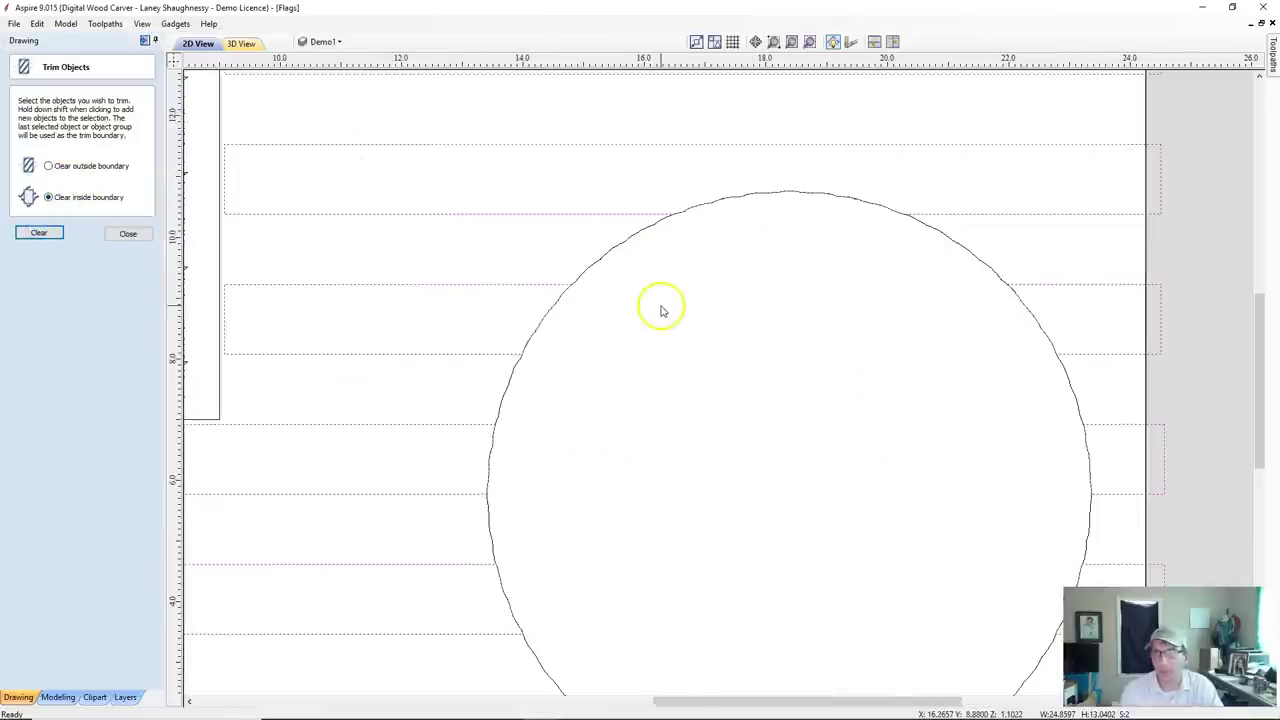
{"action": "scroll", "coordinate": [480, 320], "scroll_direction": "down", "scroll_amount": 2}
{"action": "scroll", "coordinate": [505, 364], "scroll_direction": "down", "scroll_amount": 2}
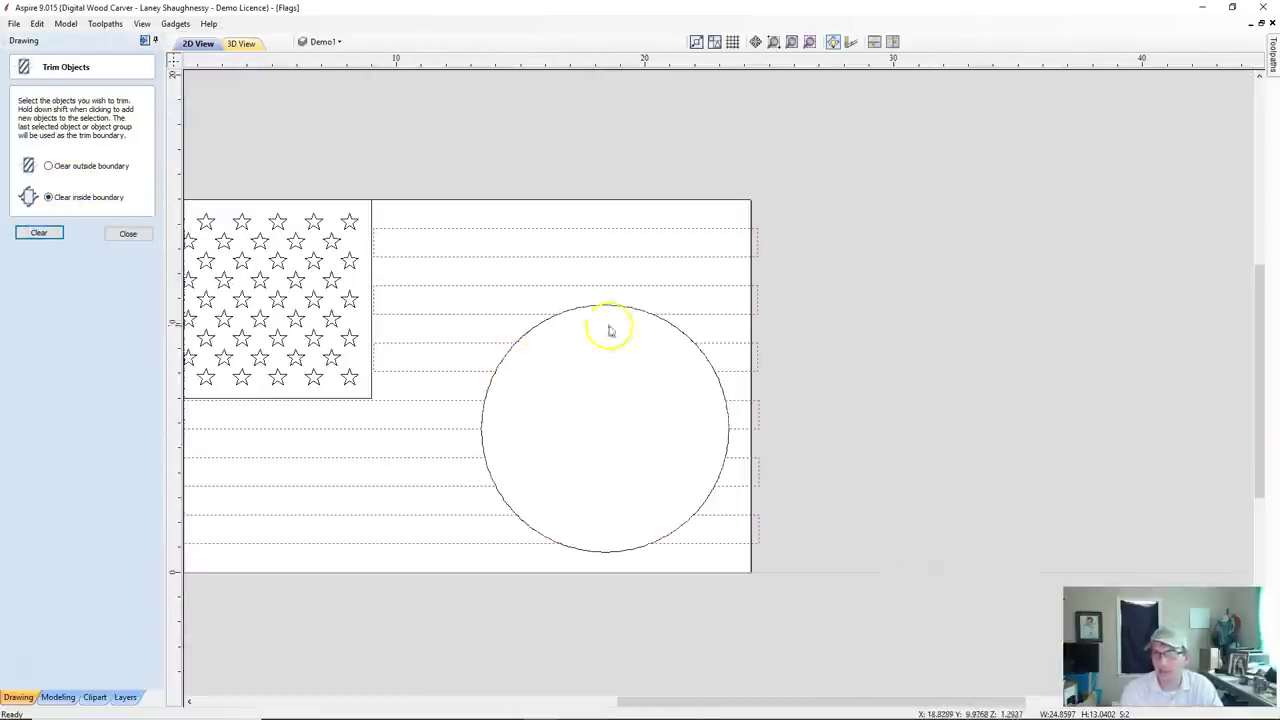
{"action": "scroll", "coordinate": [534, 480], "scroll_direction": "up", "scroll_amount": 2}
{"action": "scroll", "coordinate": [530, 481], "scroll_direction": "up", "scroll_amount": 1}
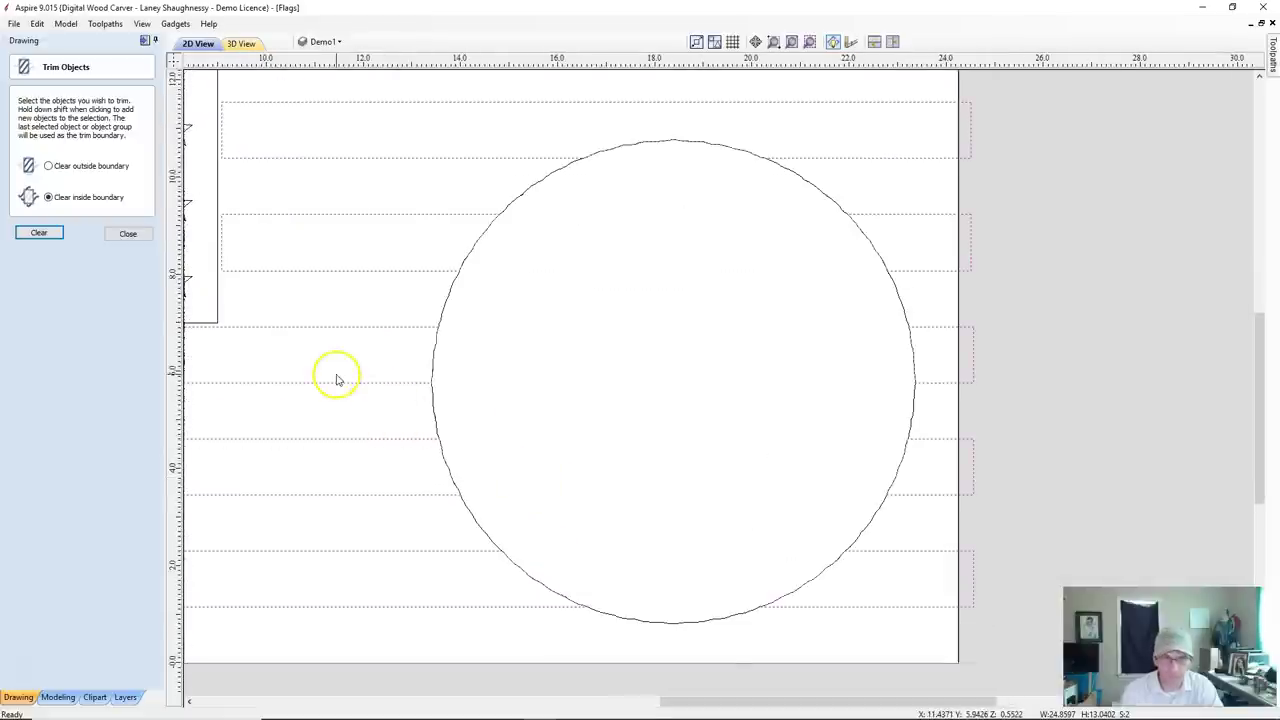
{"action": "scroll", "coordinate": [334, 374], "scroll_direction": "down", "scroll_amount": 3}
{"action": "scroll", "coordinate": [305, 270], "scroll_direction": "up", "scroll_amount": 2}
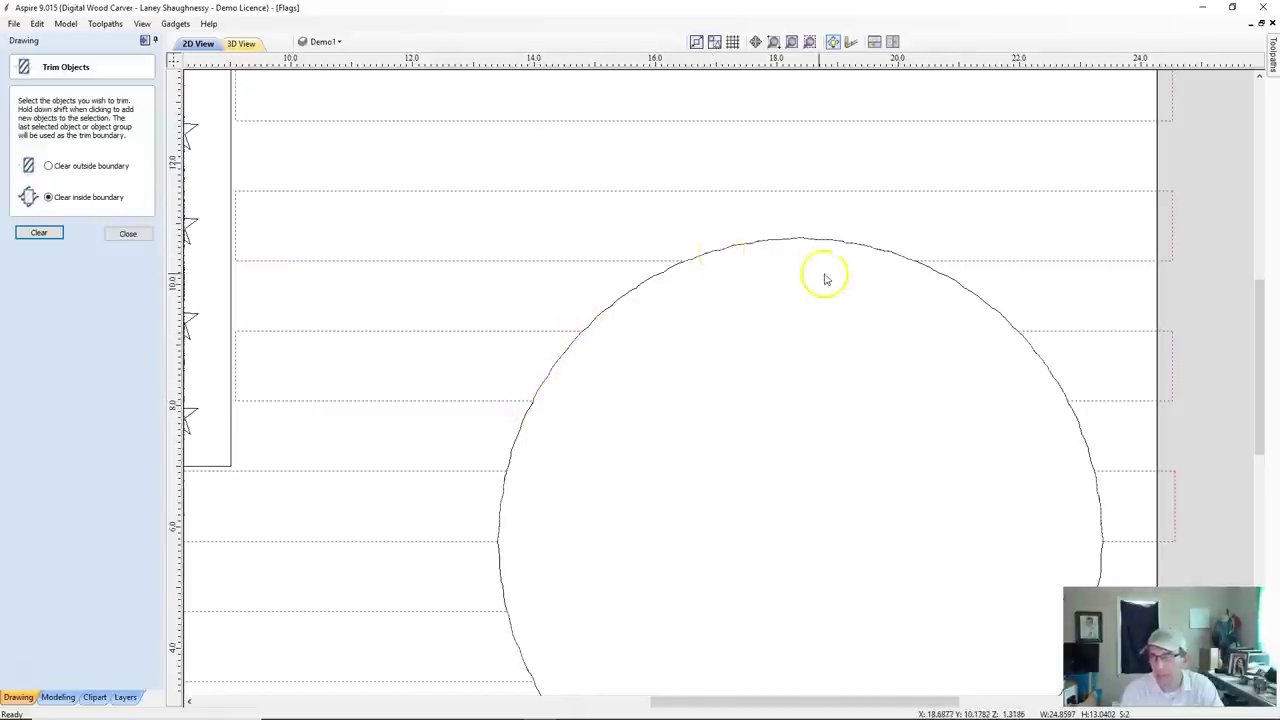
{"action": "scroll", "coordinate": [823, 277], "scroll_direction": "down", "scroll_amount": 2}
{"action": "scroll", "coordinate": [580, 491], "scroll_direction": "up", "scroll_amount": 2}
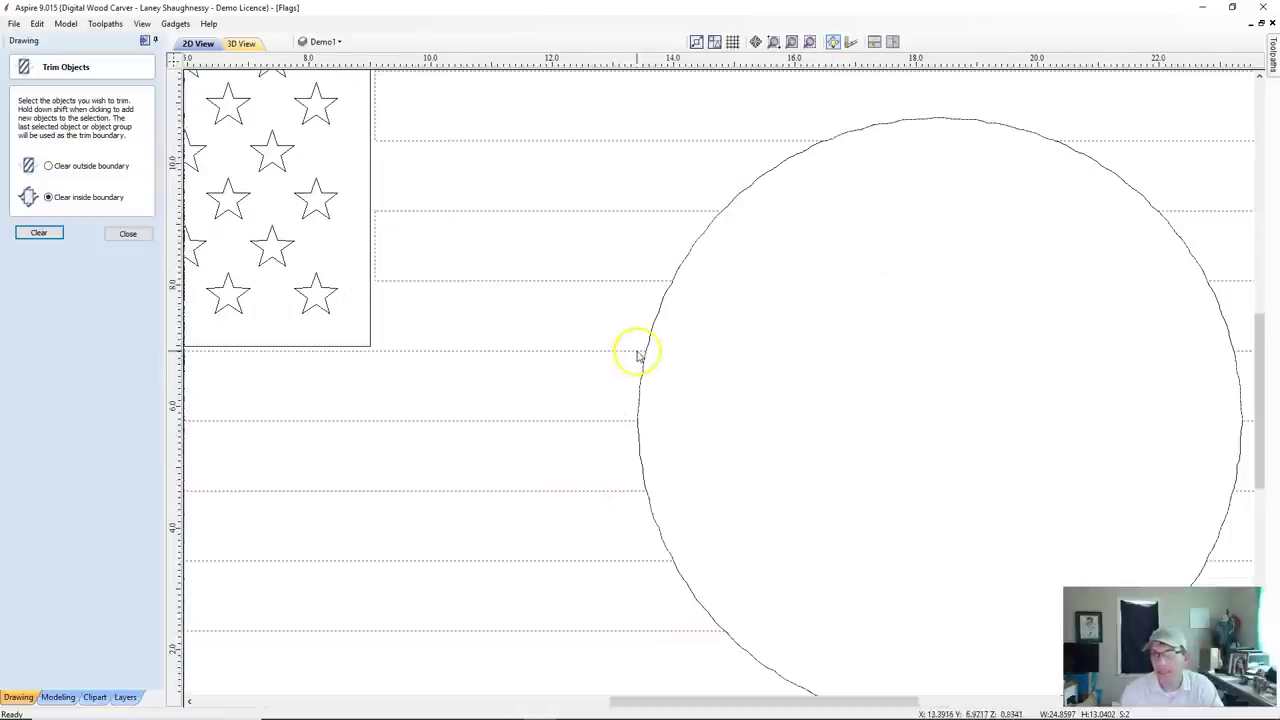
Select the emblem circle.
{"action": "left_click", "coordinate": [656, 320]}
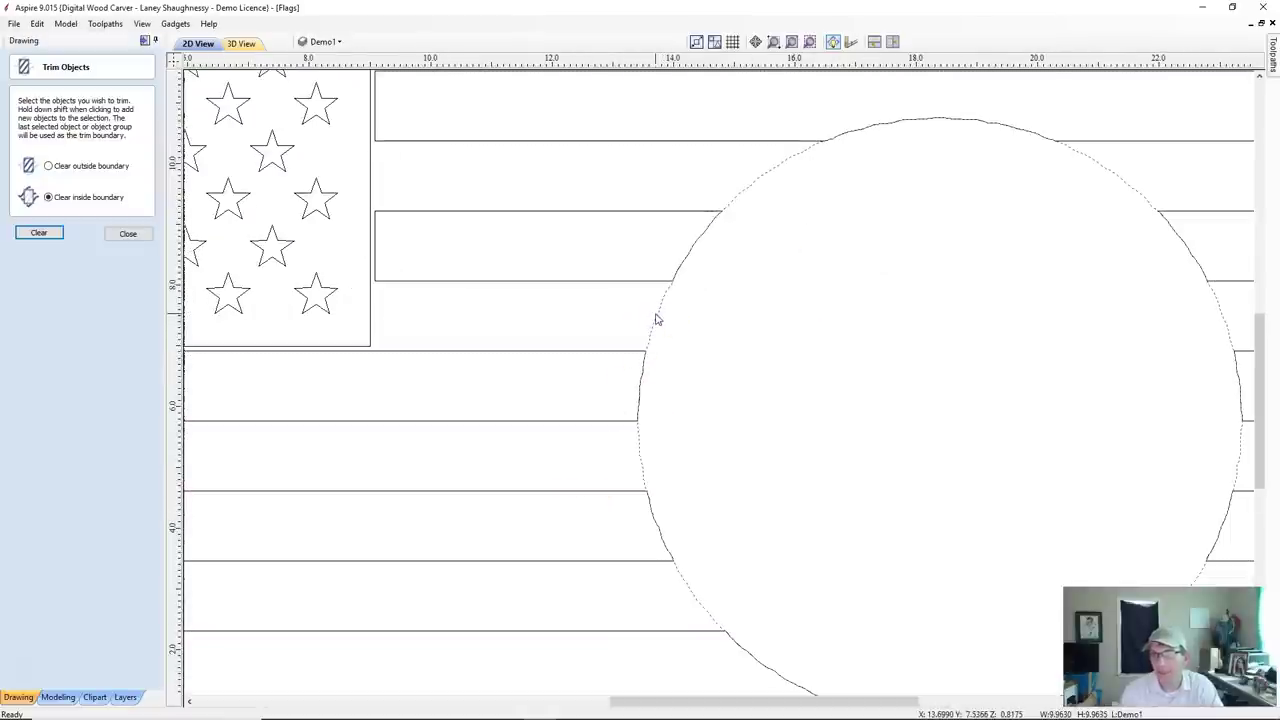
{"action": "left_click", "coordinate": [662, 323]}
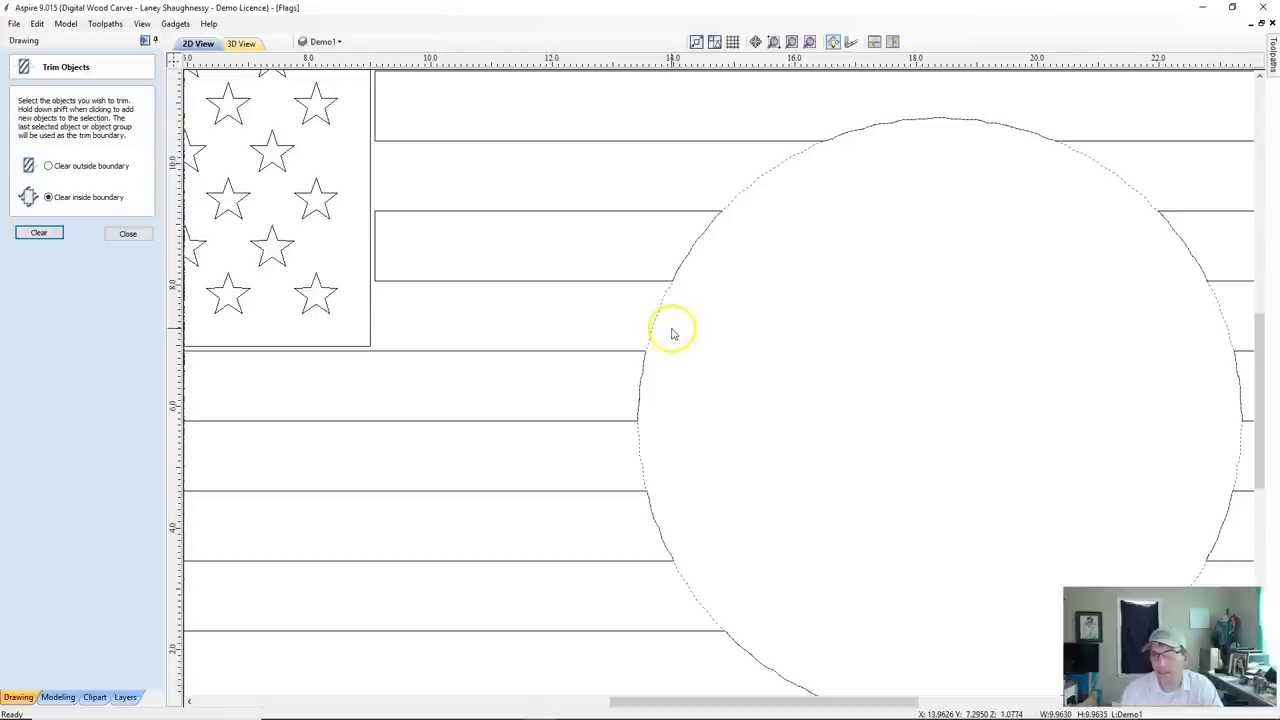
{"action": "mouse_move", "coordinate": [673, 334]}
{"action": "left_mouse_down"}
{"action": "mouse_move", "coordinate": [640, 380]}
{"action": "mouse_move", "coordinate": [657, 560]}
{"action": "mouse_move", "coordinate": [640, 429]}
{"action": "left_mouse_up"}
Offset the circle 0.0625 inches inwards, deleting the original circle.
{"action": "left_click", "coordinate": [122, 235]}
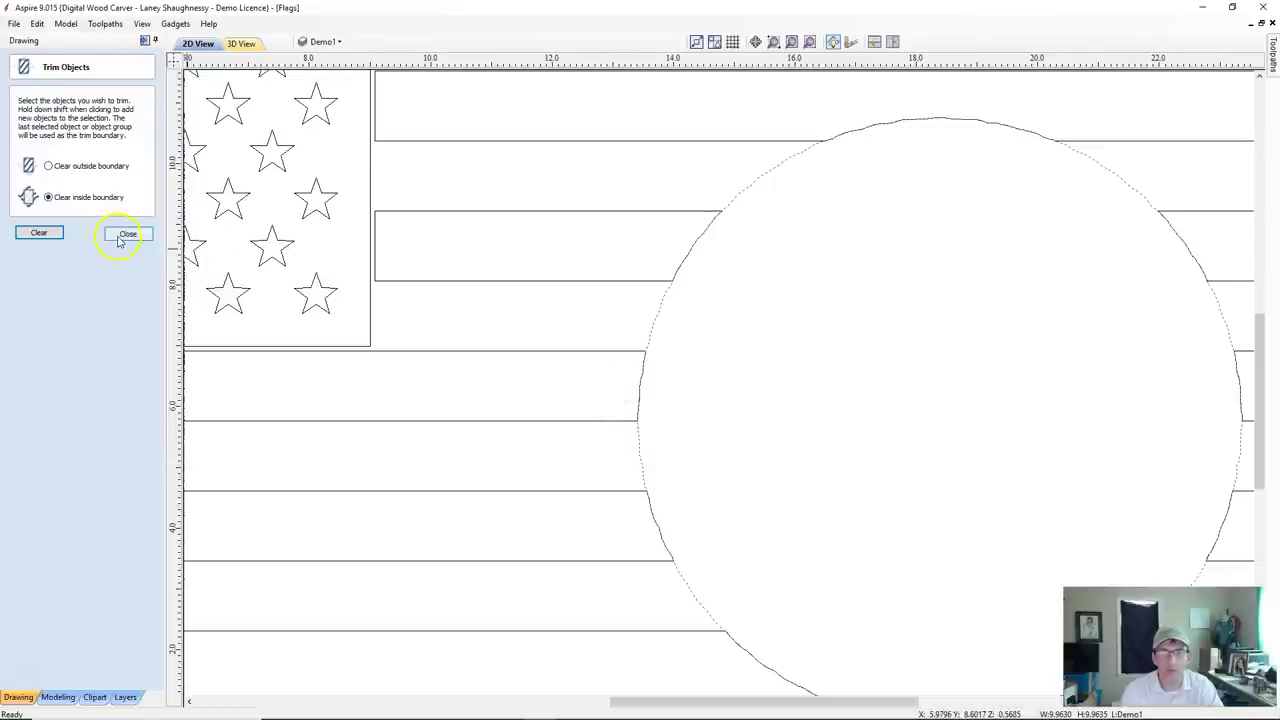
{"action": "left_click", "coordinate": [19, 357]}
{"action": "left_click", "coordinate": [52, 124]}
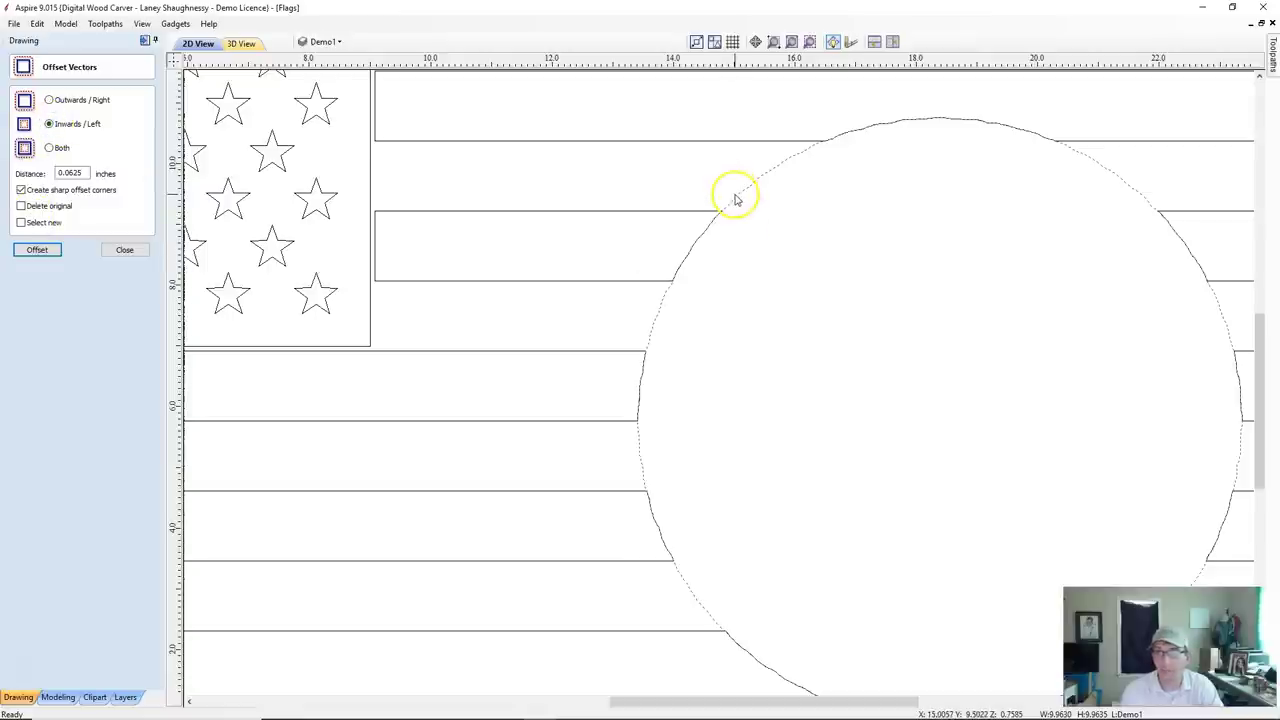
{"action": "left_click", "coordinate": [40, 252]}
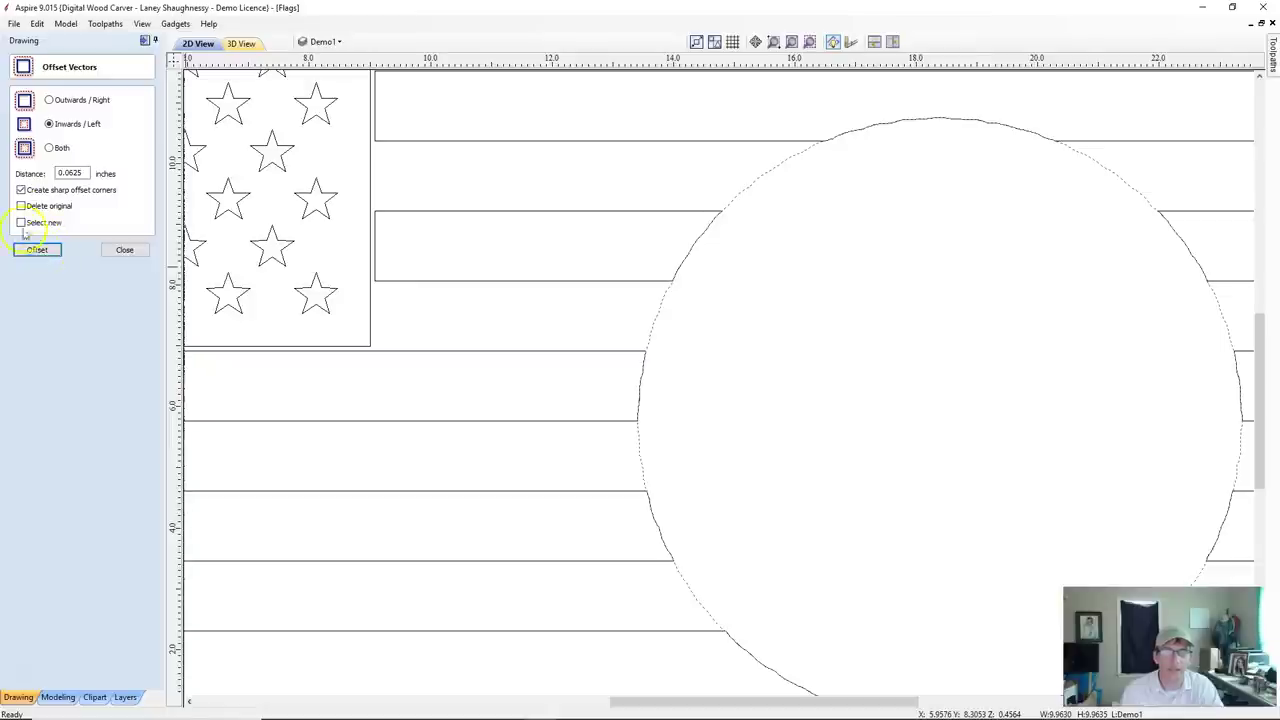
{"action": "left_click", "coordinate": [21, 206]}
{"action": "left_click", "coordinate": [36, 250]}
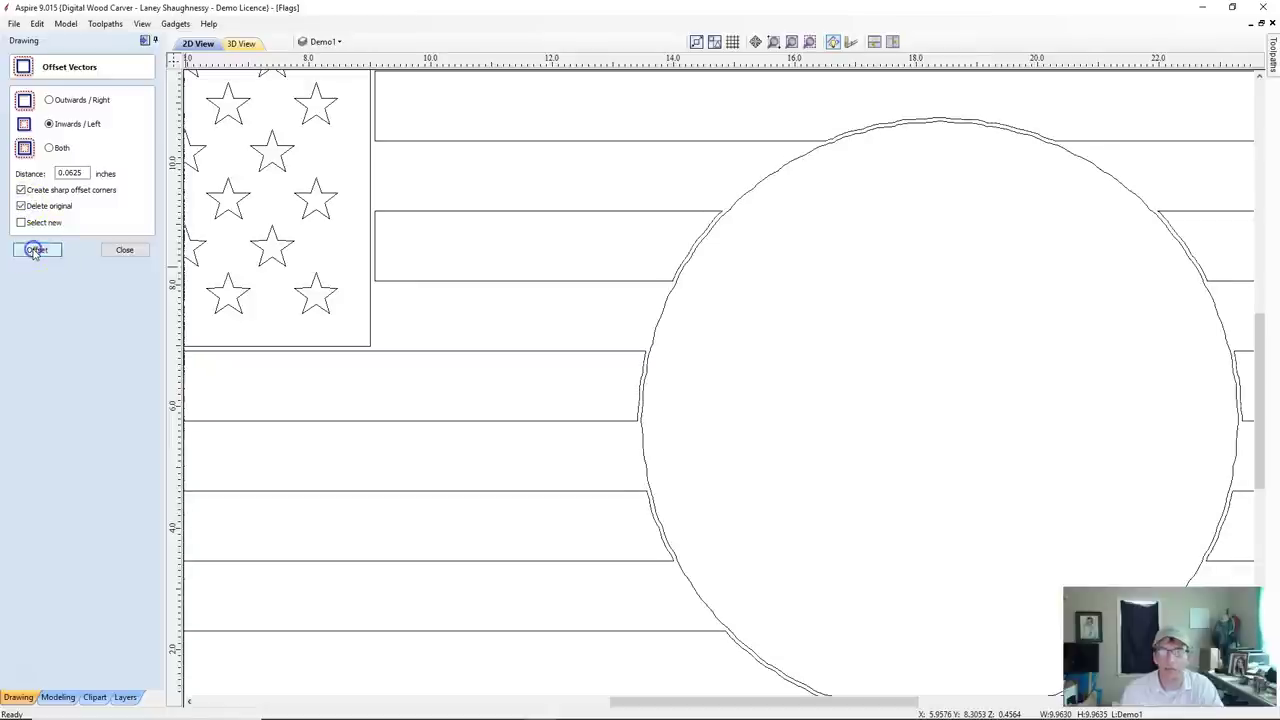
{"action": "scroll", "coordinate": [660, 565], "scroll_direction": "down", "scroll_amount": 2}
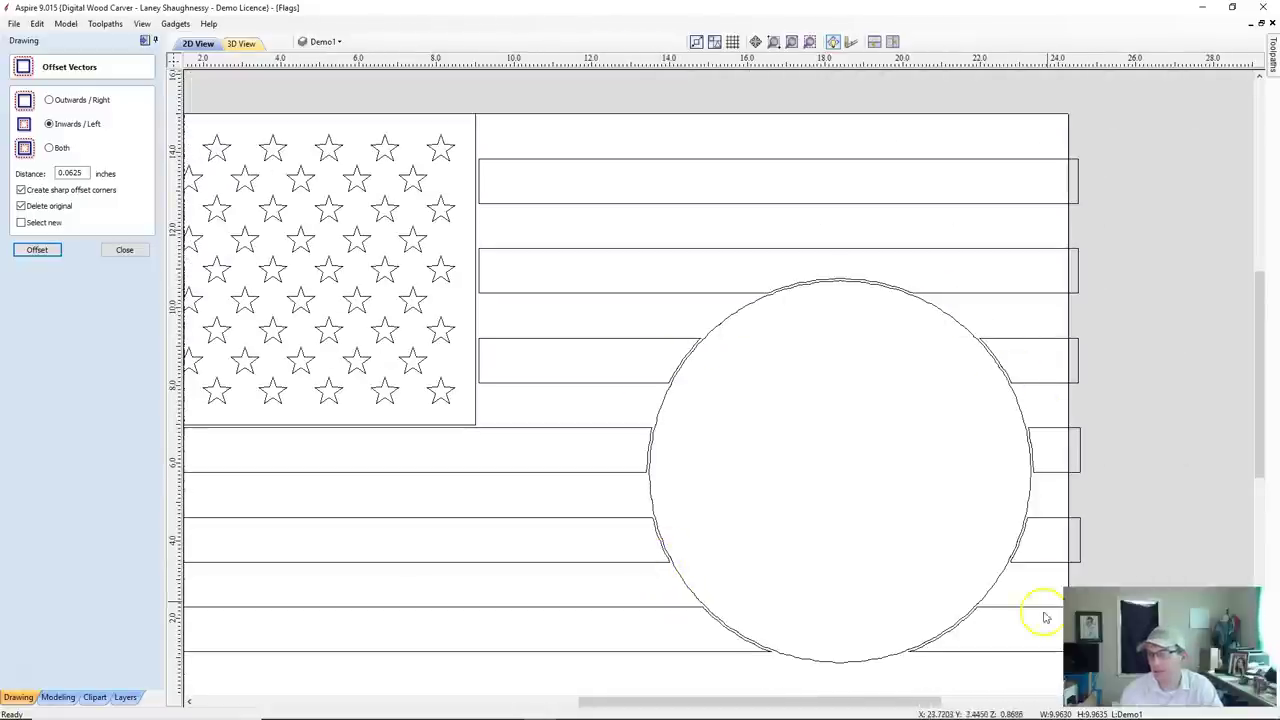
{"action": "scroll", "coordinate": [993, 657], "scroll_direction": "up", "scroll_amount": 1}
{"action": "scroll", "coordinate": [993, 657], "scroll_direction": "up", "scroll_amount": 1}
{"action": "scroll", "coordinate": [982, 640], "scroll_direction": "down", "scroll_amount": 3}
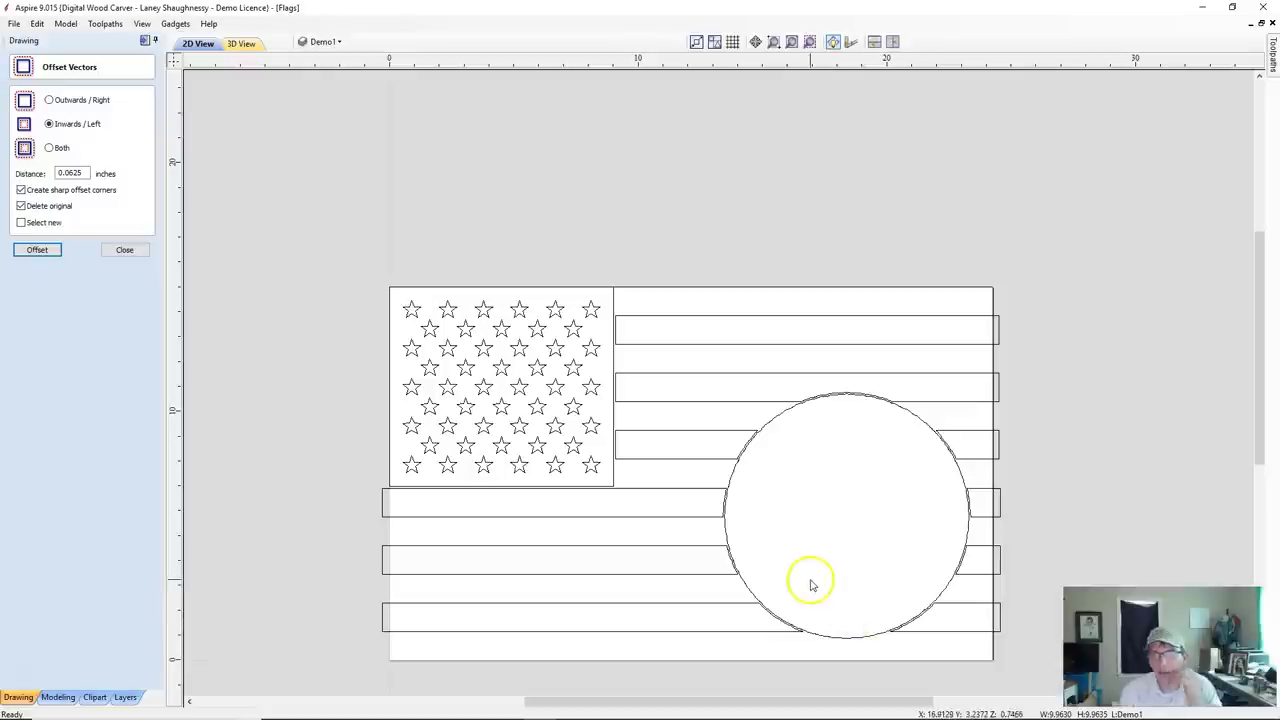
In the component tree, show Level 1's hidden components and hide Level 3's.
{"action": "left_click", "coordinate": [126, 250]}
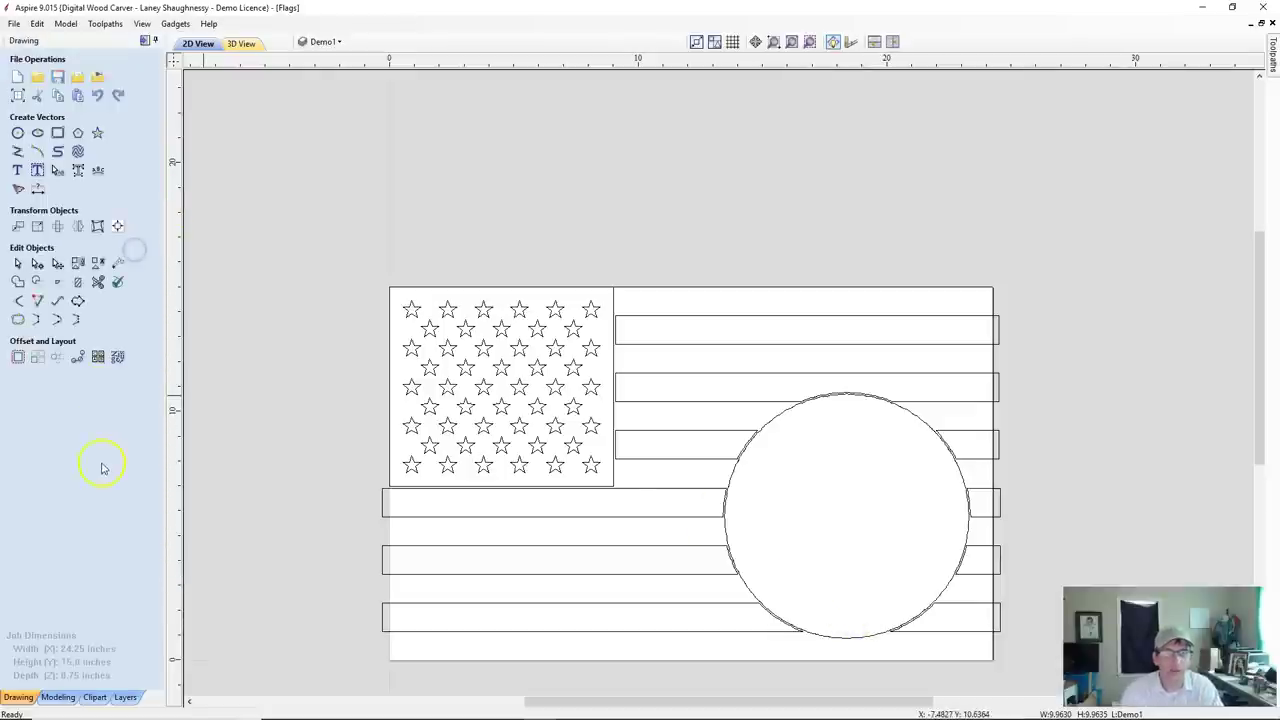
{"action": "left_click", "coordinate": [57, 697]}
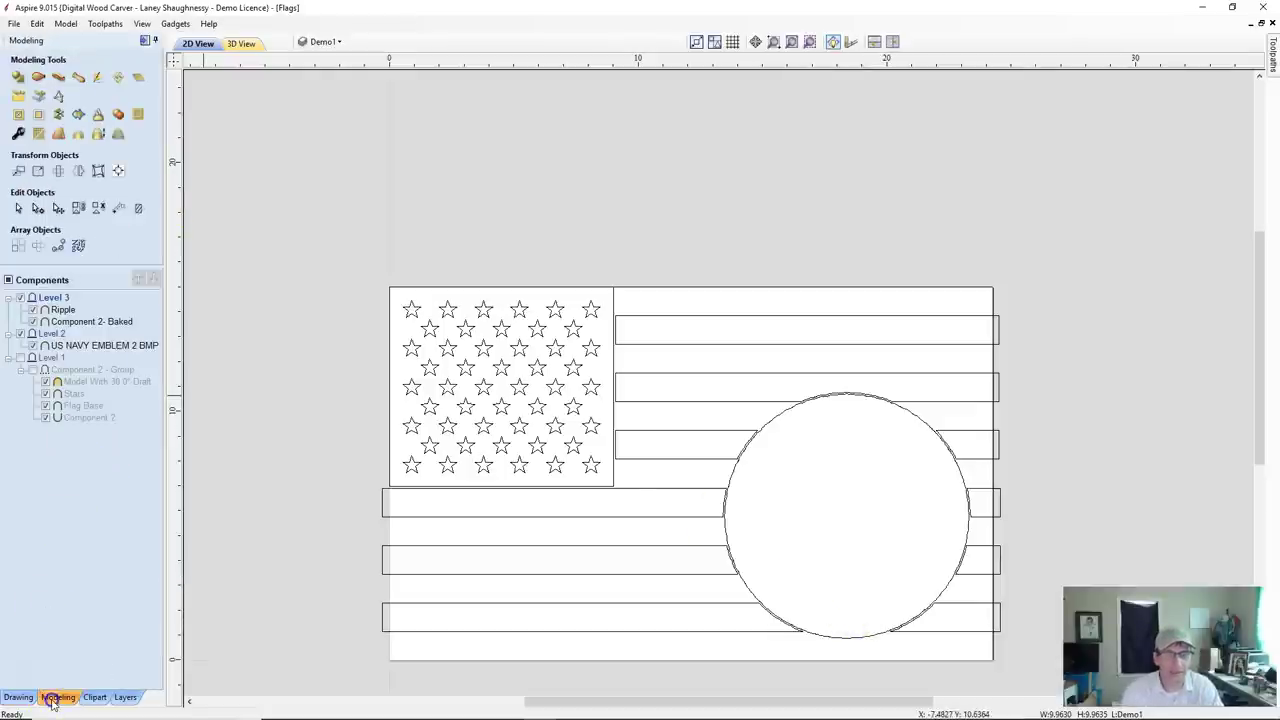
{"action": "left_click", "coordinate": [52, 358]}
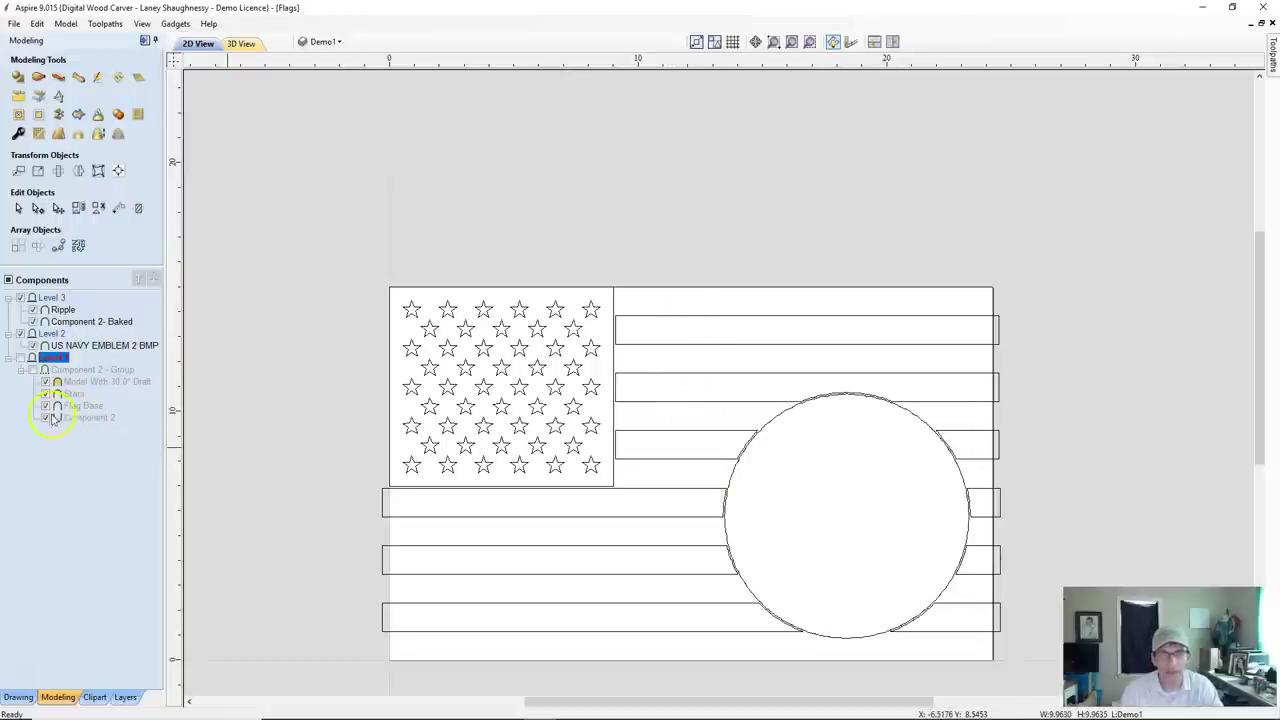
{"action": "left_click", "coordinate": [85, 420]}
{"action": "left_click", "coordinate": [88, 418]}
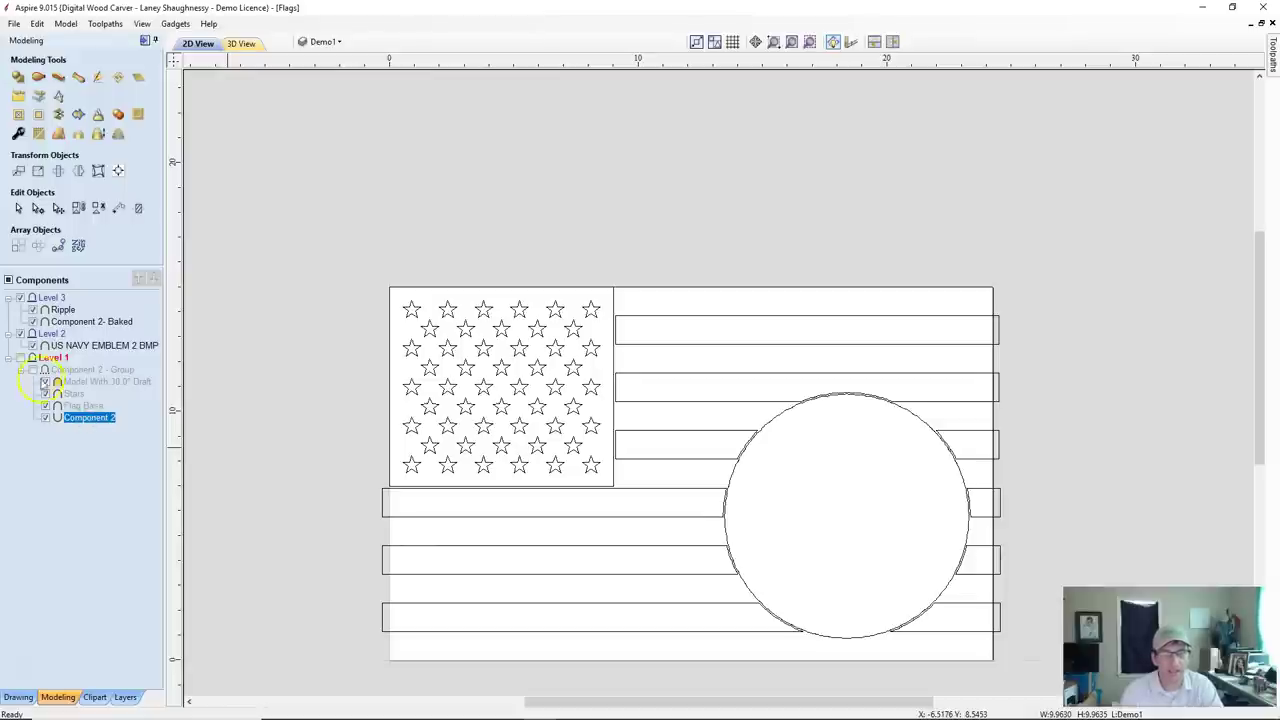
{"action": "left_click", "coordinate": [22, 358]}
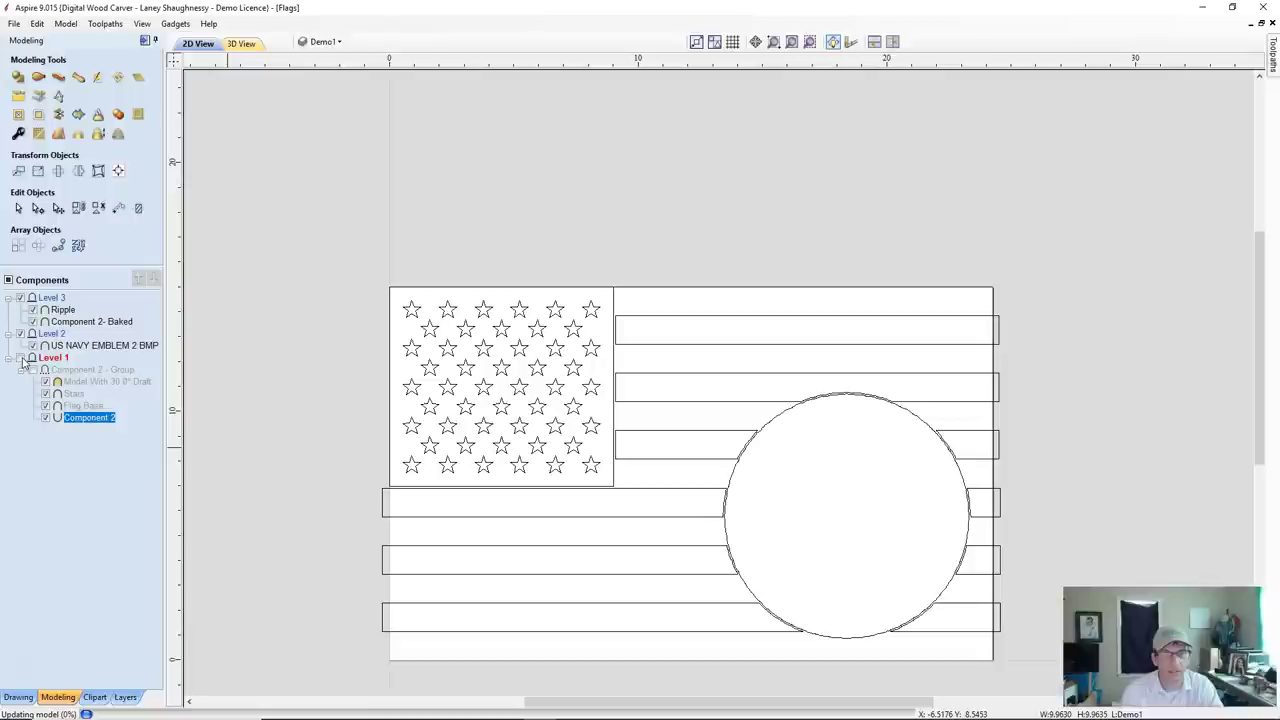
{"action": "left_click", "coordinate": [85, 420]}
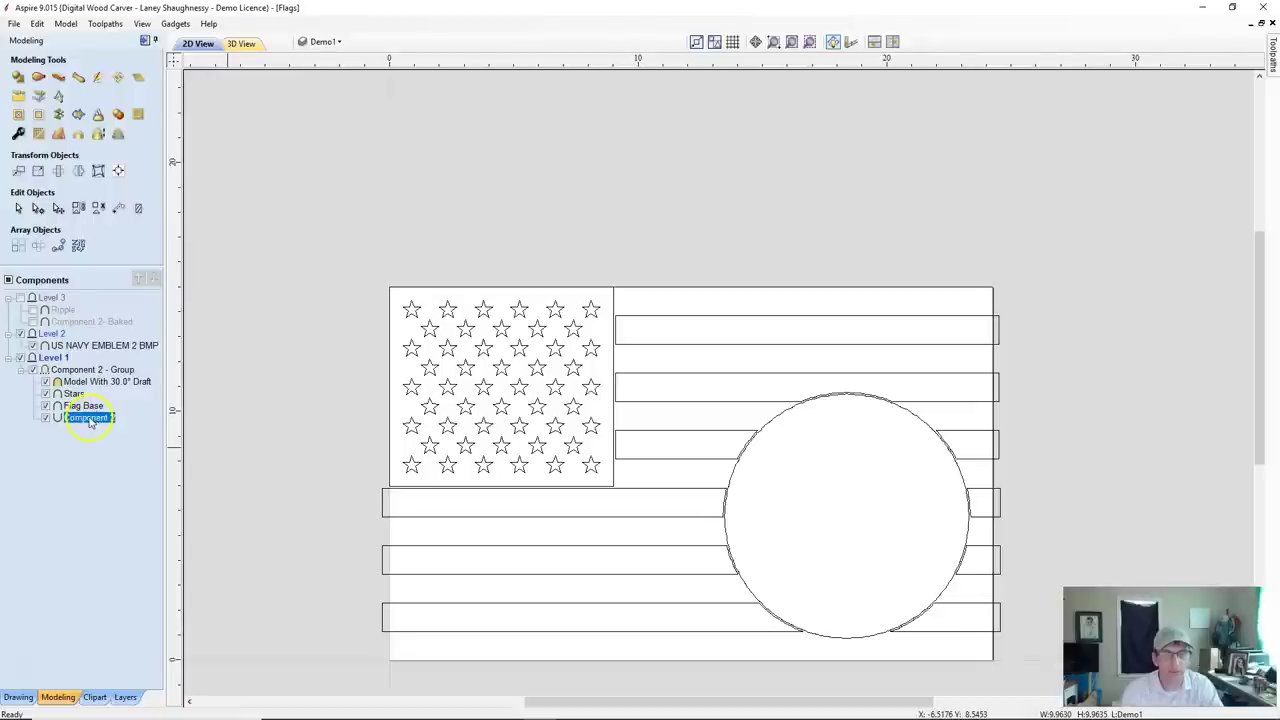
Rename the stripes component to 'Stripes No Emblem', hide it, and select the stripe vectors.
{"action": "double_click", "coordinate": [90, 422]}
{"action": "type", "text": "Stripes No Emblem"}
{"action": "key", "text": "Return"}
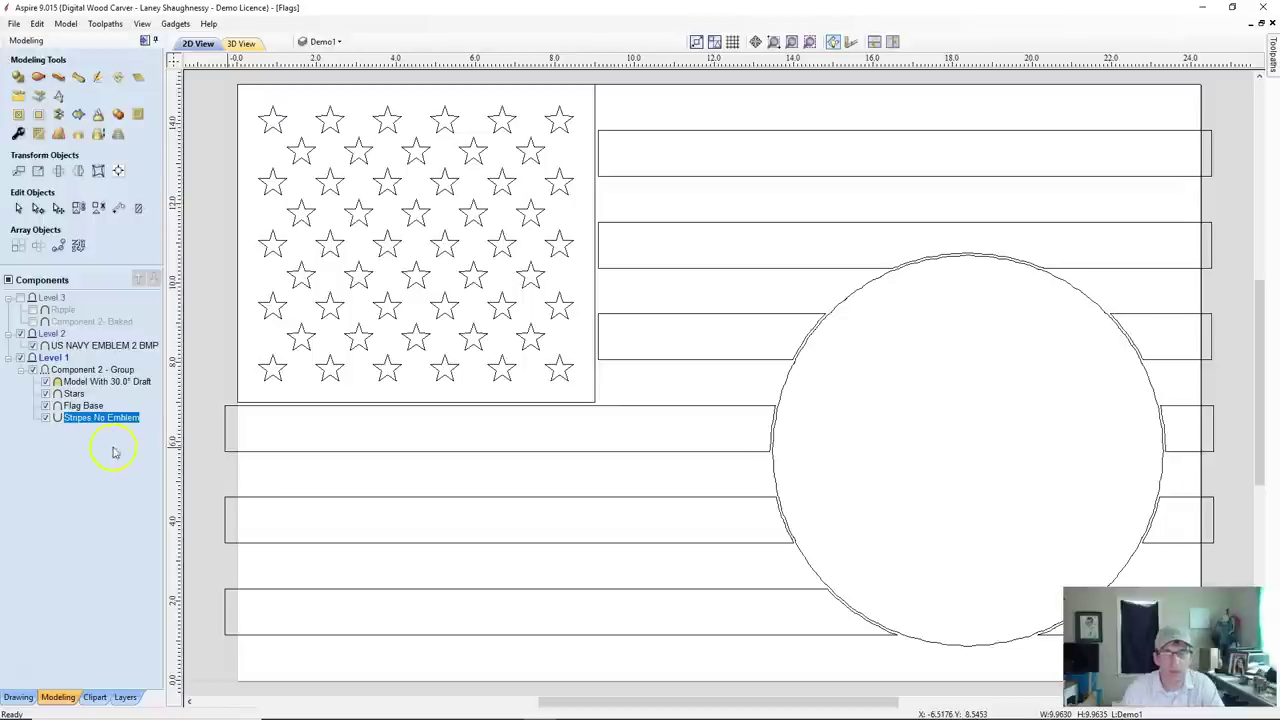
{"action": "left_click", "coordinate": [45, 418]}
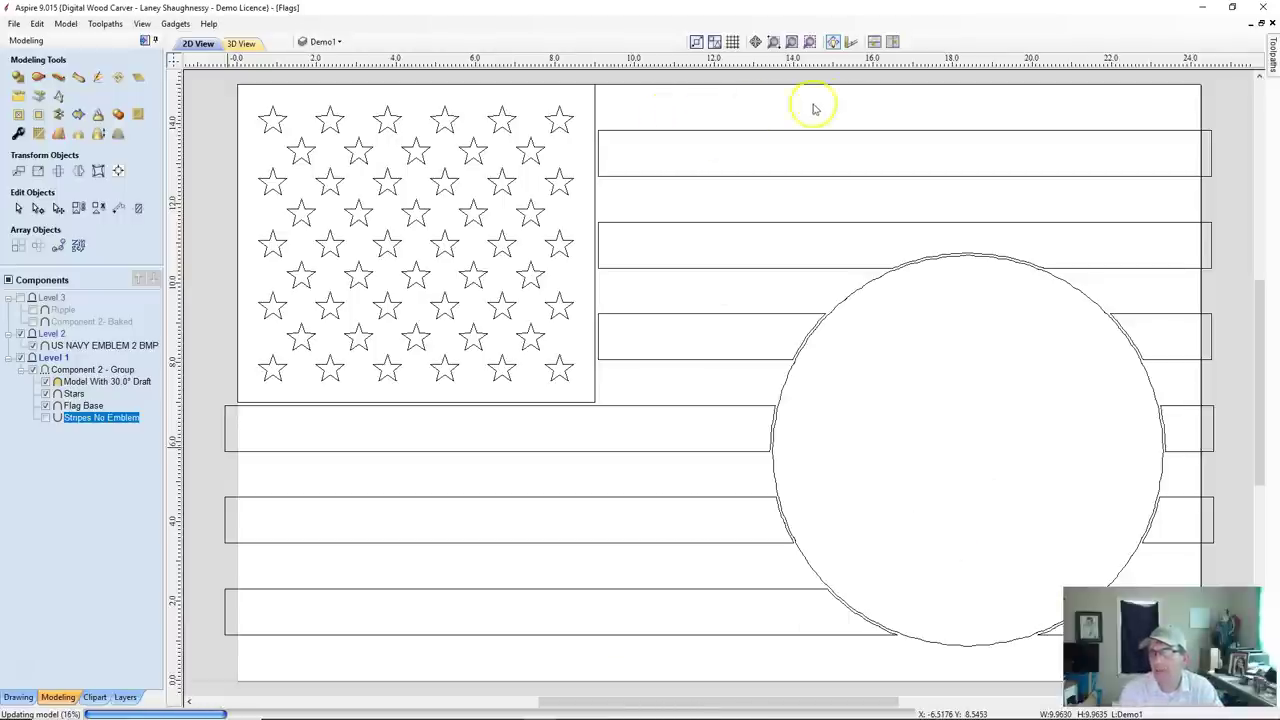
{"action": "left_click", "coordinate": [640, 129]}
{"action": "scroll", "coordinate": [1160, 450], "scroll_direction": "down", "scroll_amount": 2}
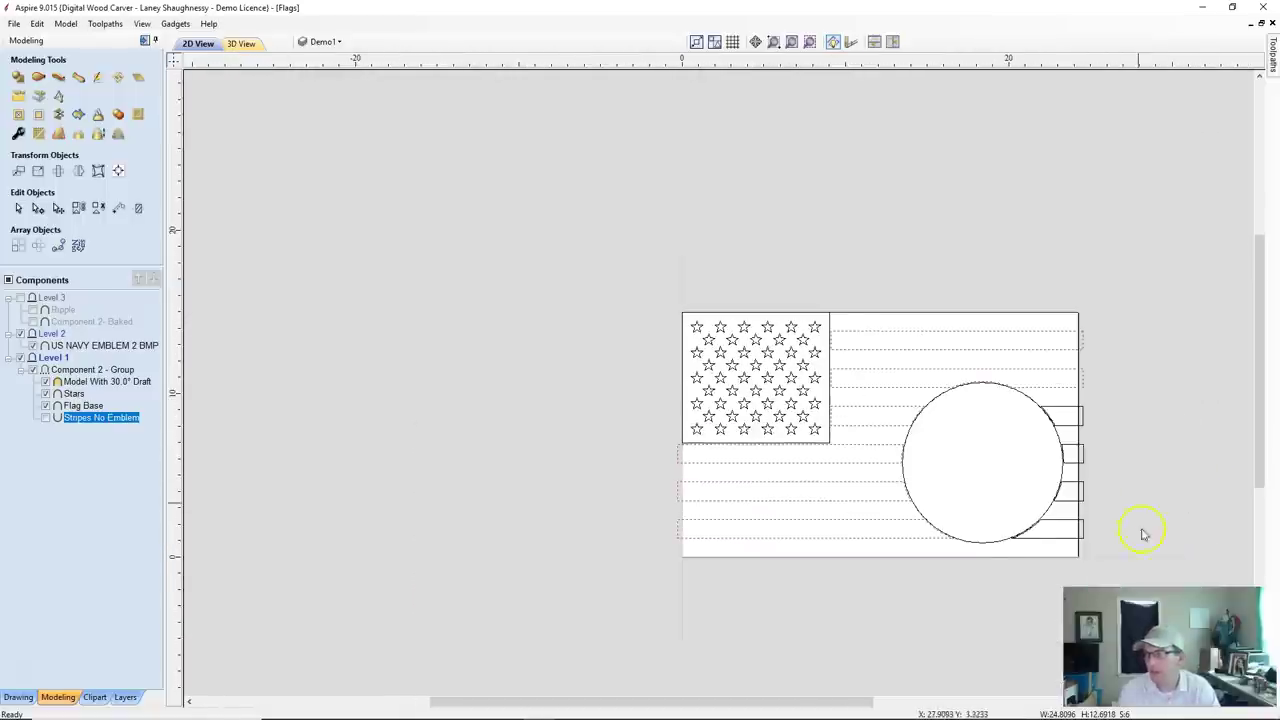
{"action": "scroll", "coordinate": [1110, 535], "scroll_direction": "up", "scroll_amount": 2}
{"action": "scroll", "coordinate": [1083, 540], "scroll_direction": "down", "scroll_amount": 2}
Create a 0.125-inch Subtract shape named 'Stripes with Emblem' and view it in 3D.
{"action": "left_click", "coordinate": [19, 78]}
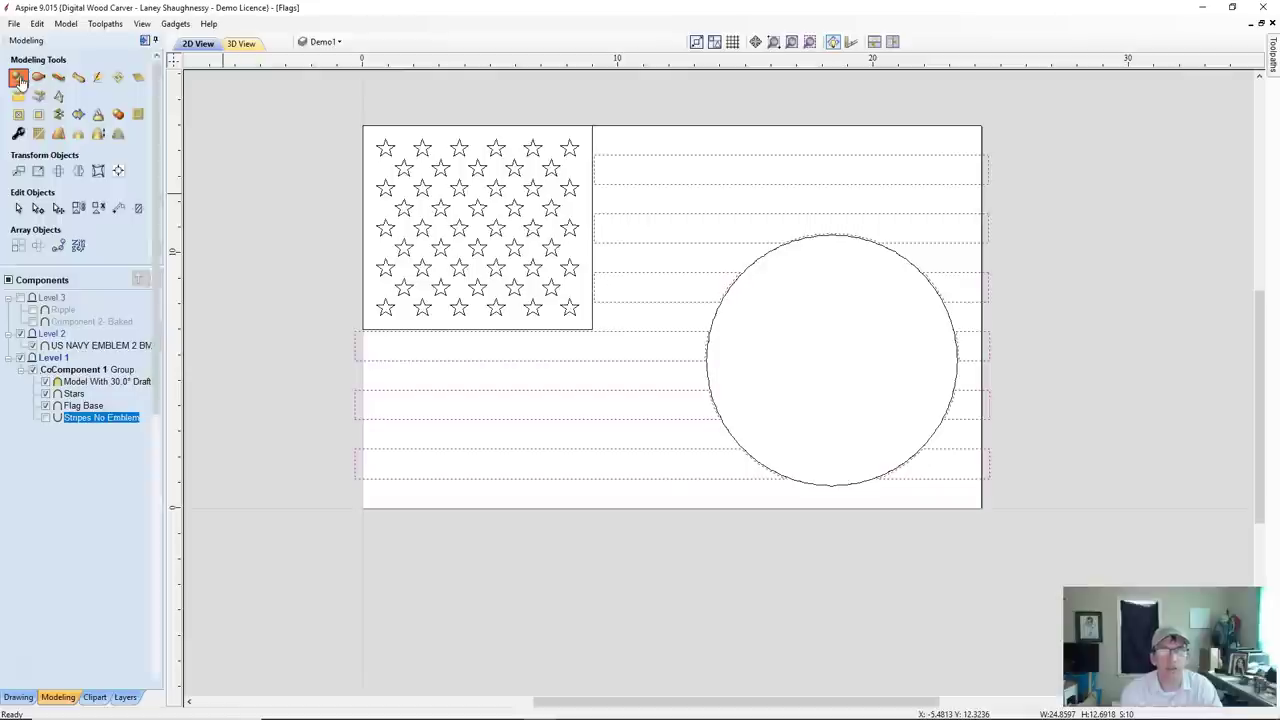
{"action": "left_click", "coordinate": [92, 178]}
{"action": "double_click", "coordinate": [100, 178]}
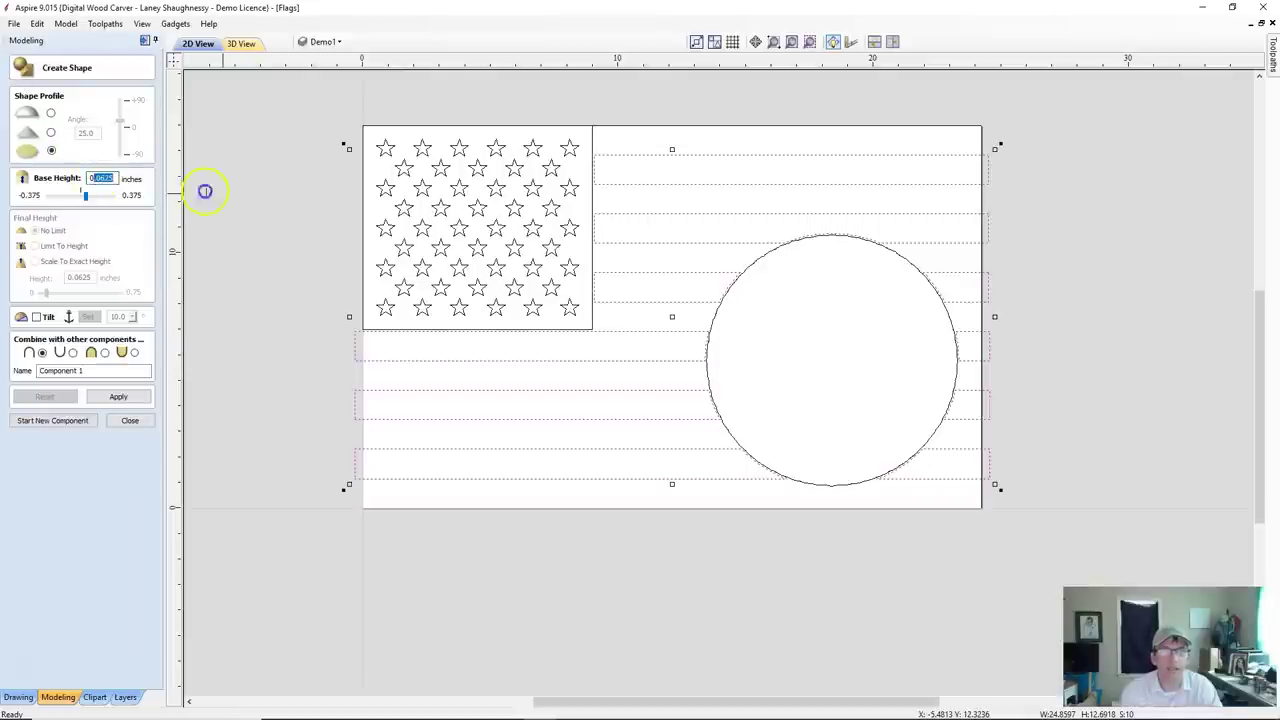
{"action": "type", "text": "0."}
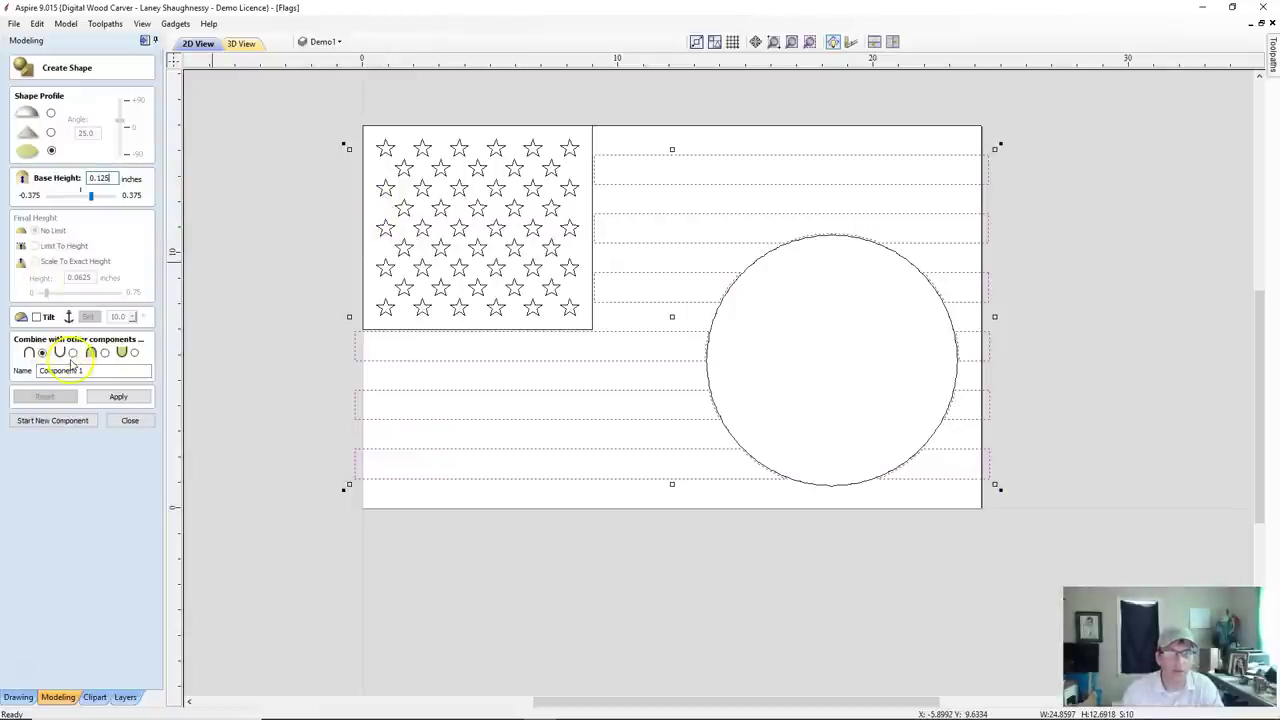
{"action": "left_click", "coordinate": [72, 353]}
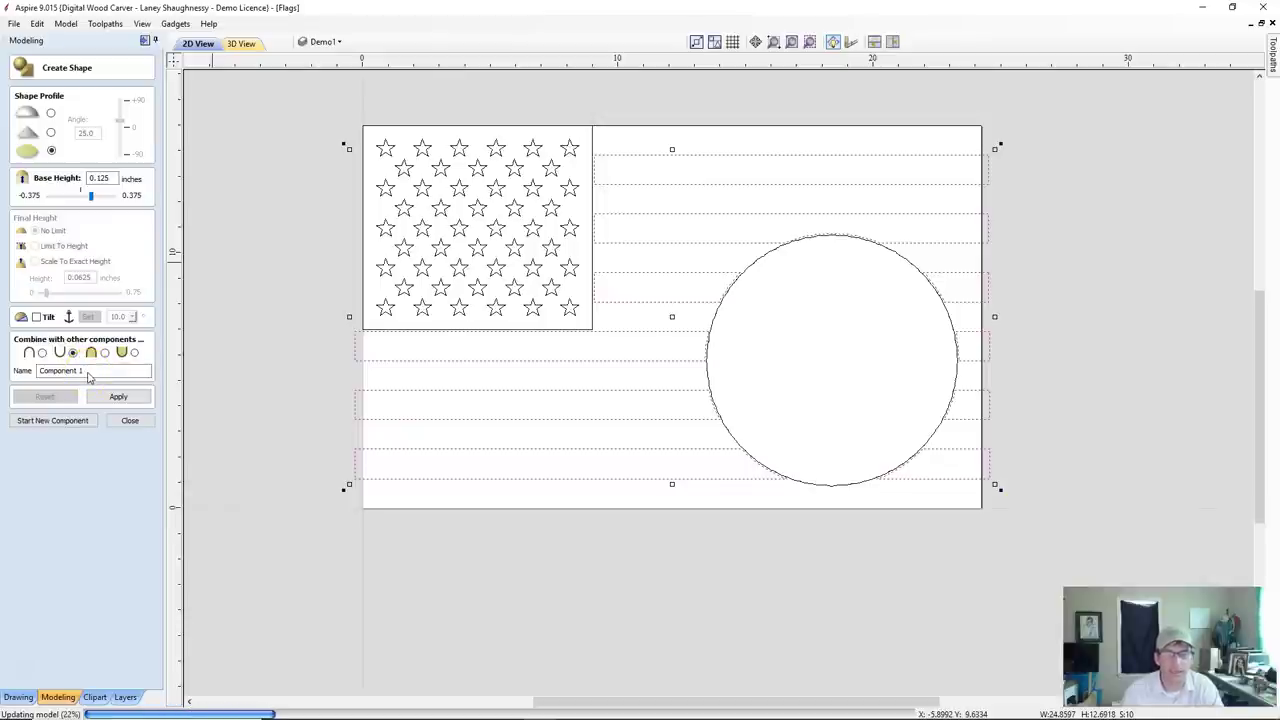
{"action": "left_click", "coordinate": [79, 369]}
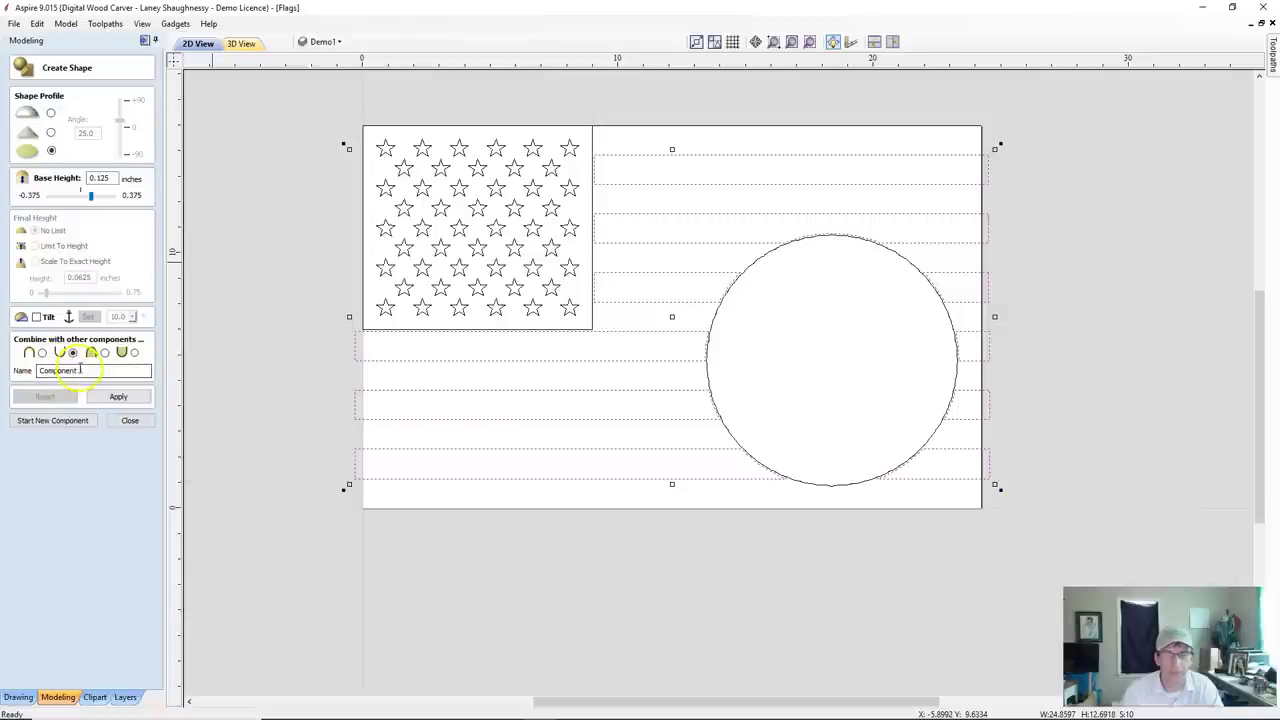
{"action": "type", "text": "Stripes with Emblem"}
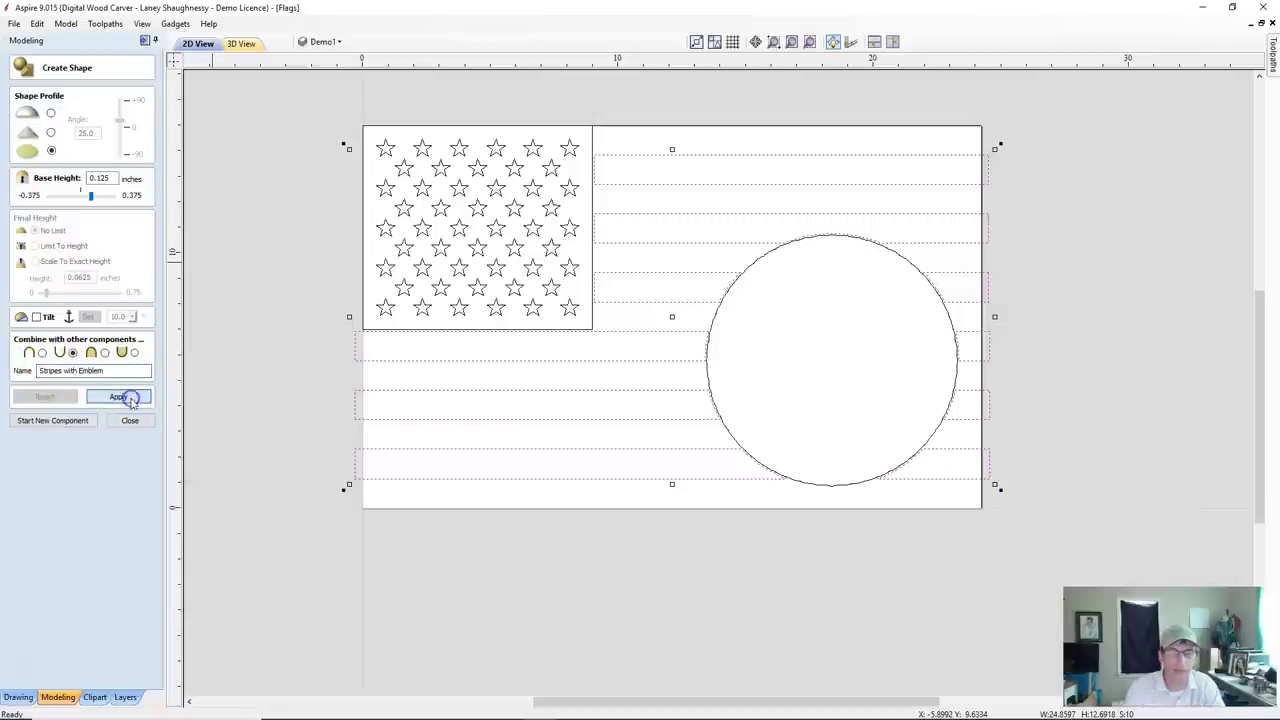
{"action": "left_click", "coordinate": [125, 397]}
{"action": "left_click", "coordinate": [241, 44]}
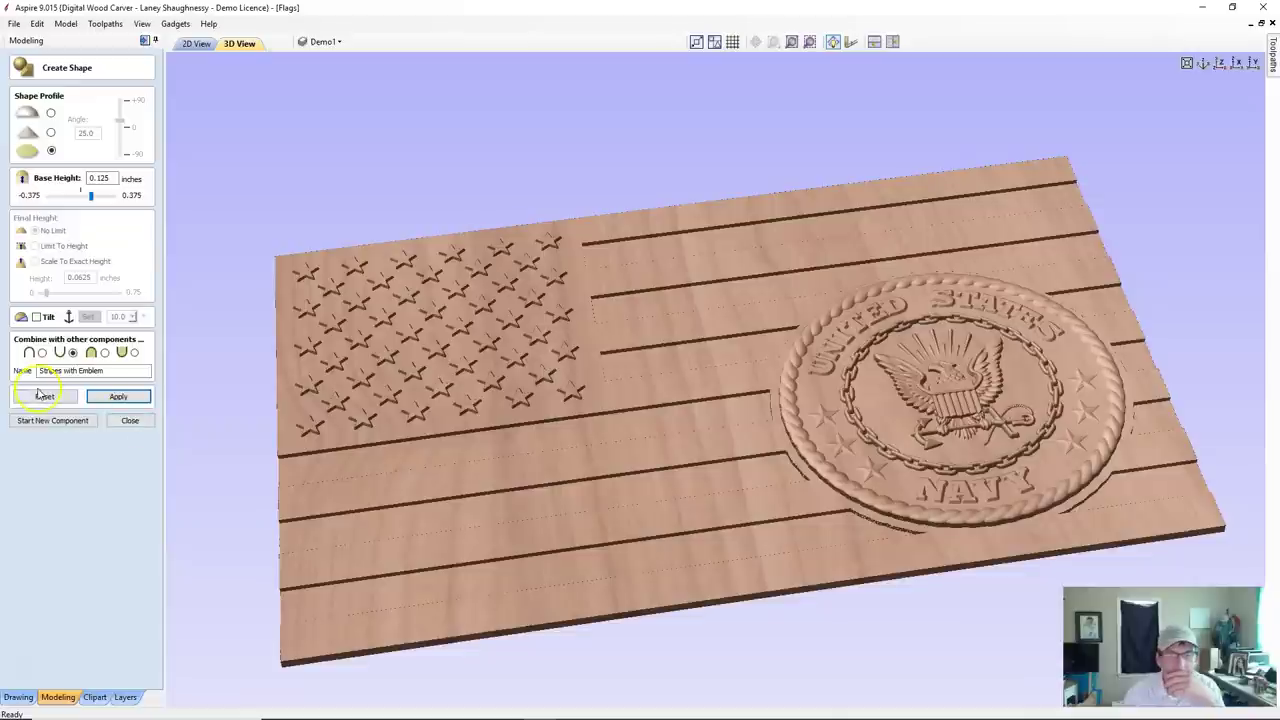
Close the Create Shape panel and hide the US NAVY EMBLEM on Level 2.
{"action": "left_click", "coordinate": [130, 421]}
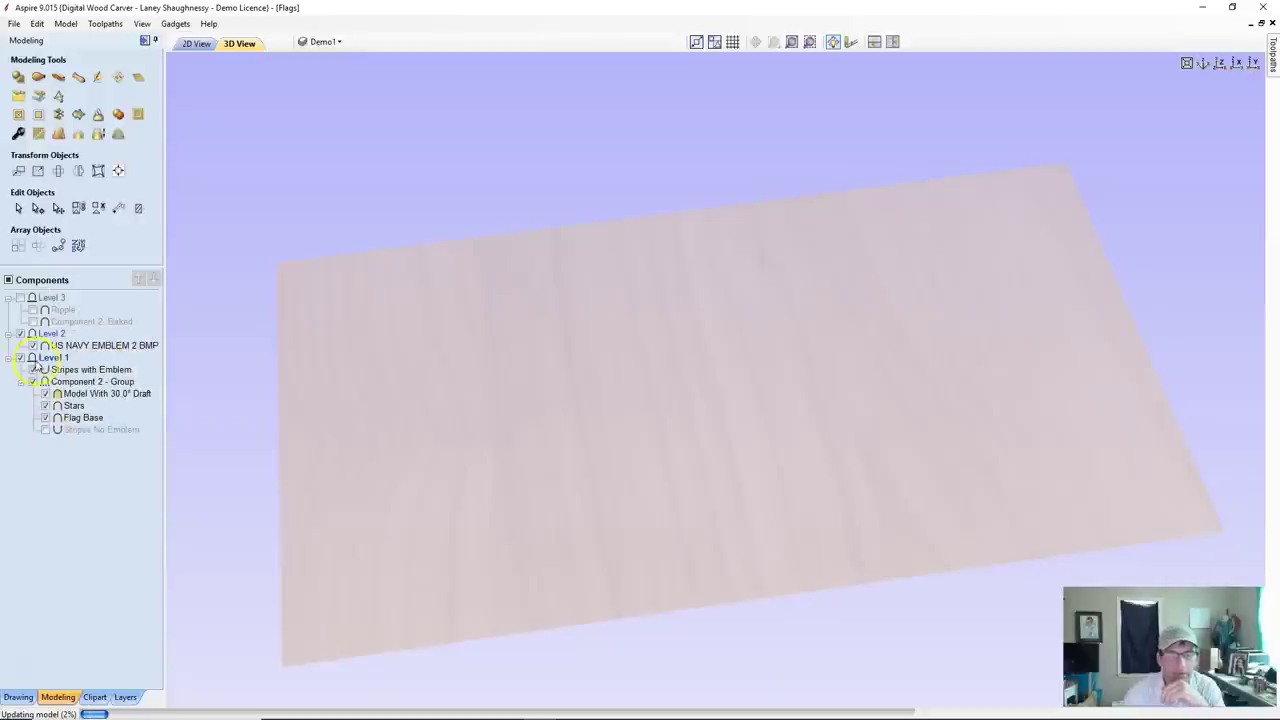
{"action": "left_click", "coordinate": [33, 346]}
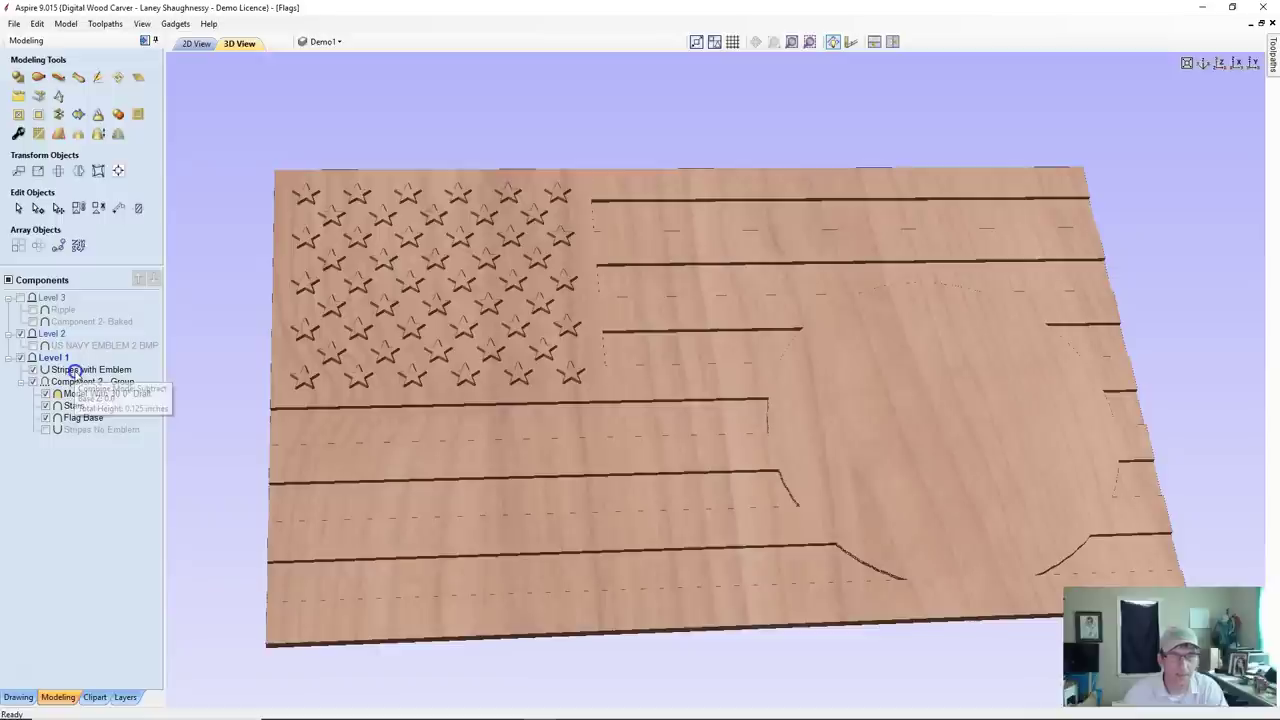
Move Stripes with Emblem below Component 2 - Group and view the stripes at an angle.
{"action": "left_click", "coordinate": [75, 371]}
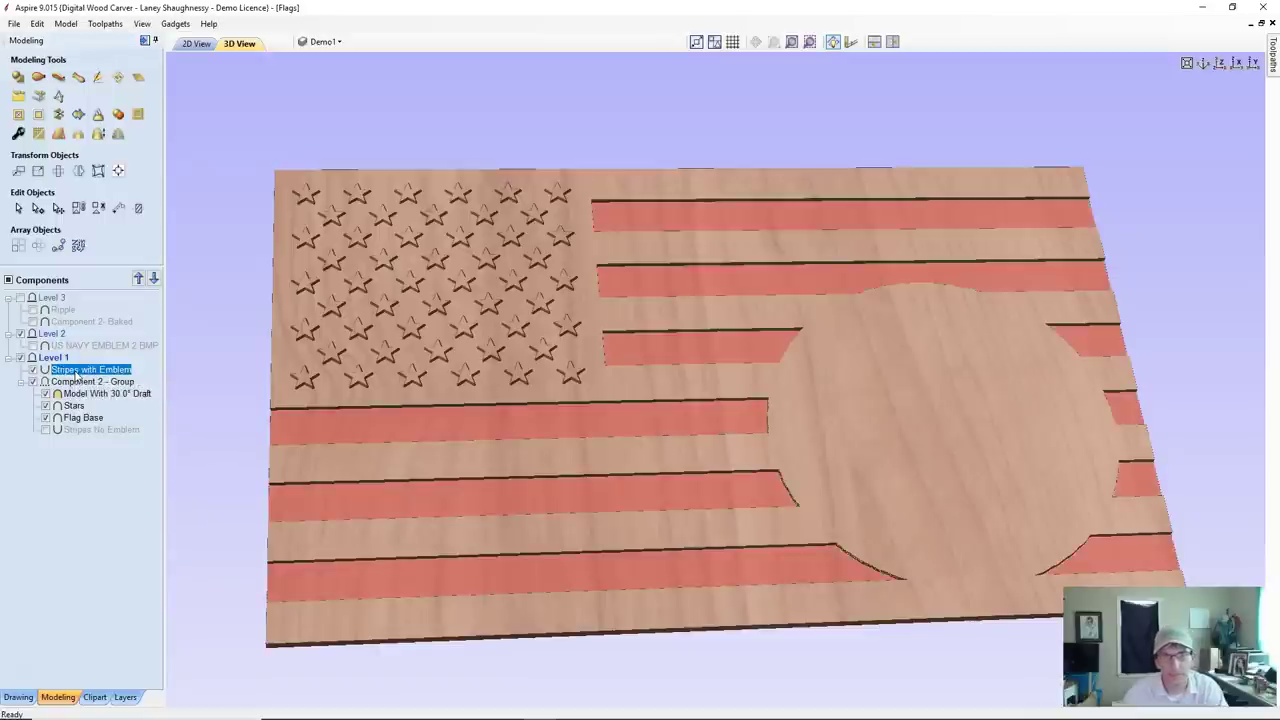
{"action": "left_click_drag", "start_coordinate": [76, 373], "coordinate": [81, 392]}
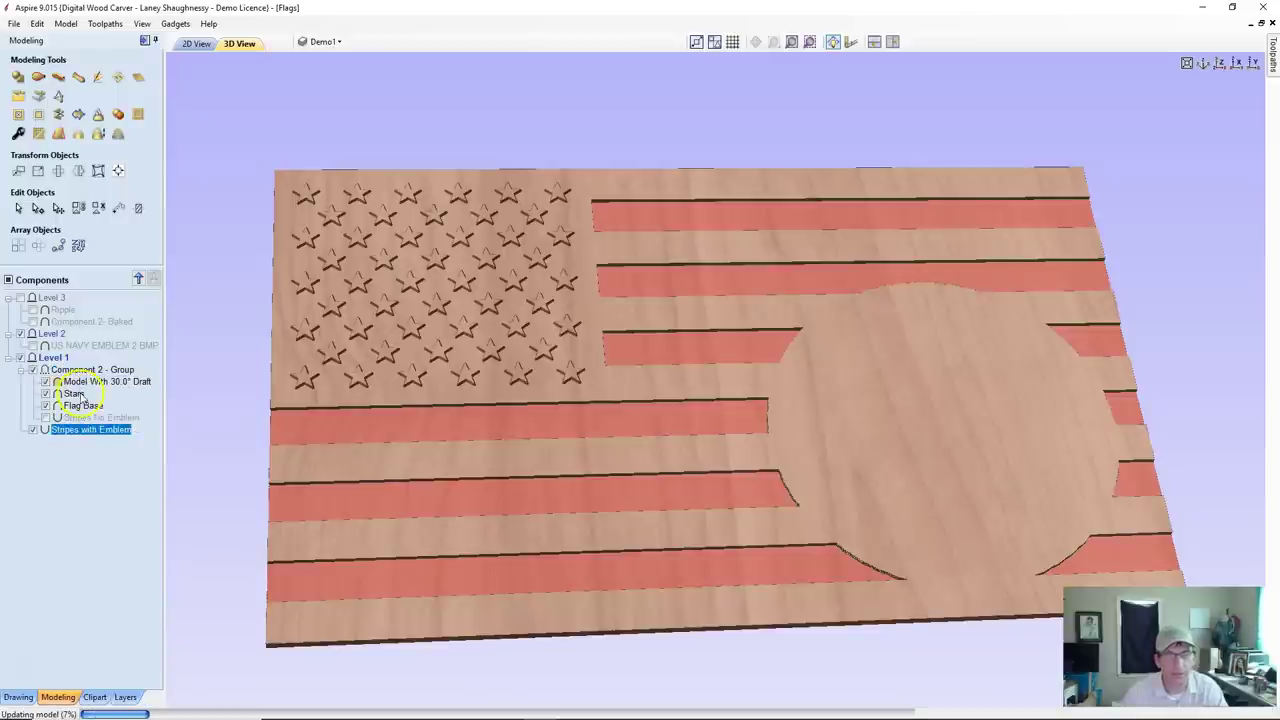
{"action": "left_click_drag", "start_coordinate": [737, 488], "coordinate": [584, 336]}
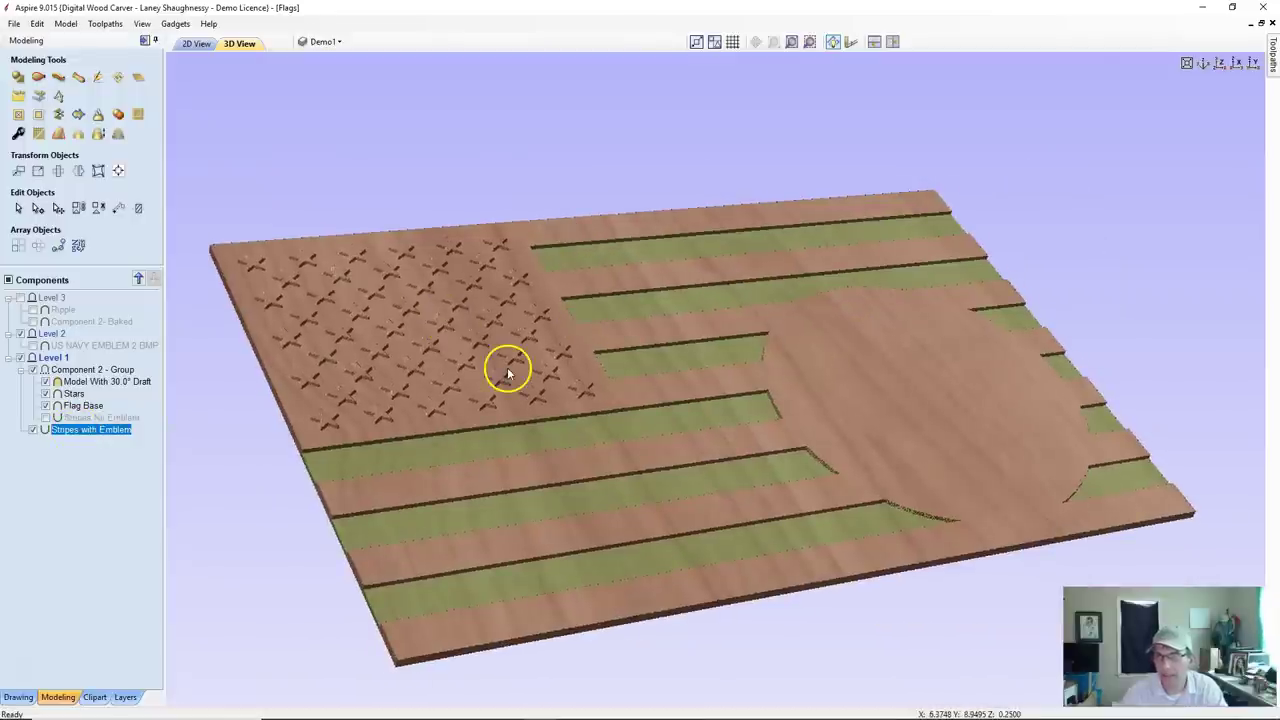
{"action": "left_click_drag", "start_coordinate": [390, 570], "coordinate": [563, 543]}
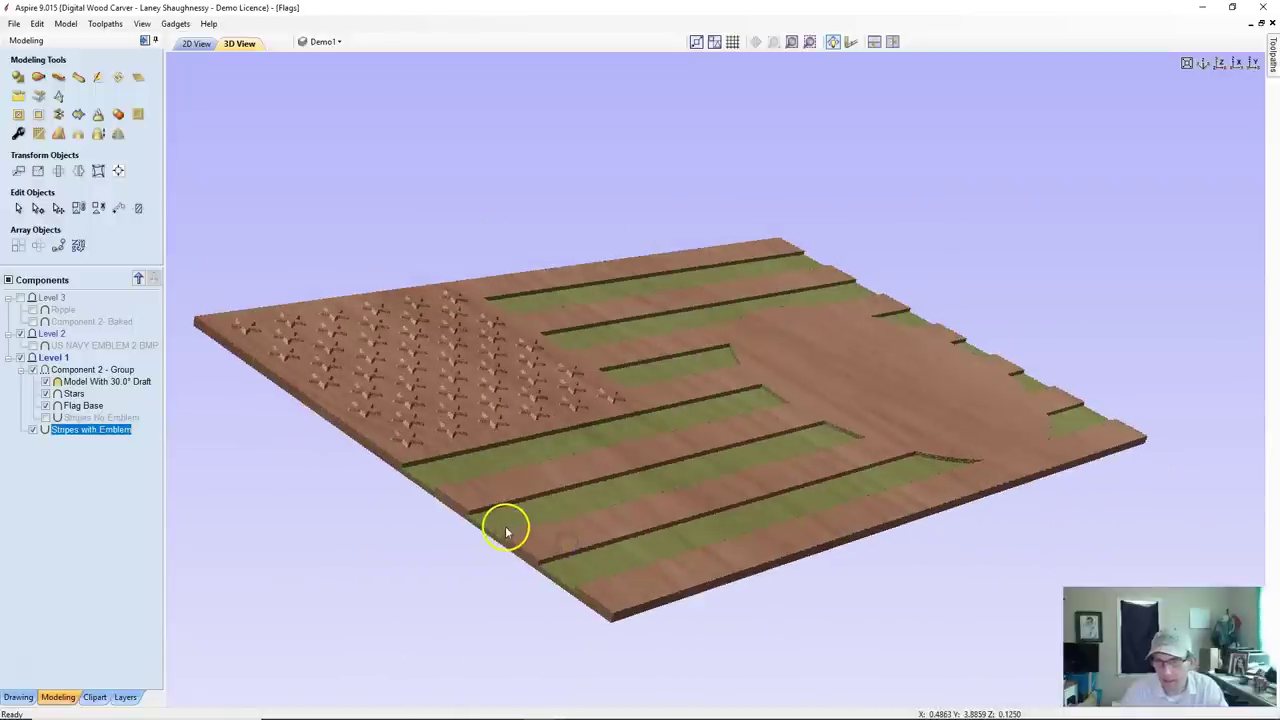
{"action": "scroll", "coordinate": [500, 531], "scroll_direction": "up", "scroll_amount": 2}
{"action": "scroll", "coordinate": [500, 528], "scroll_direction": "up", "scroll_amount": 2}
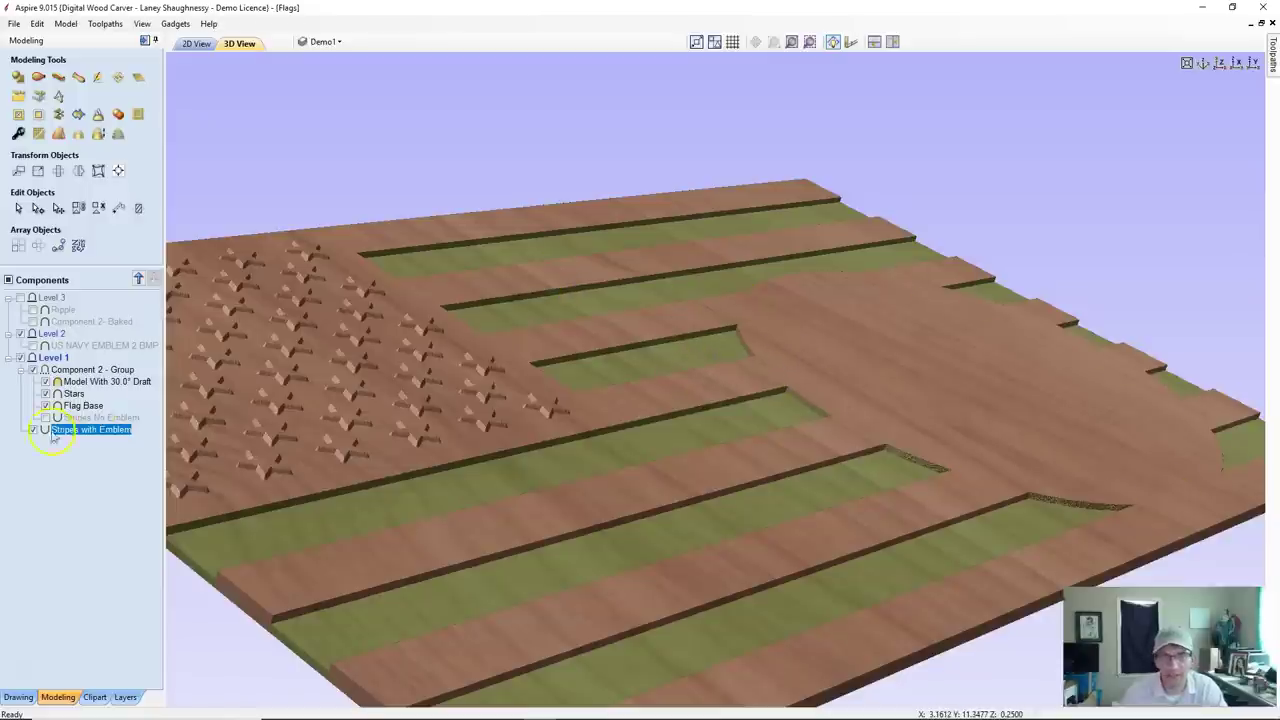
Hide the Model With 30.0° Draft component and select only Stripes with Emblem.
{"action": "left_click", "coordinate": [45, 393]}
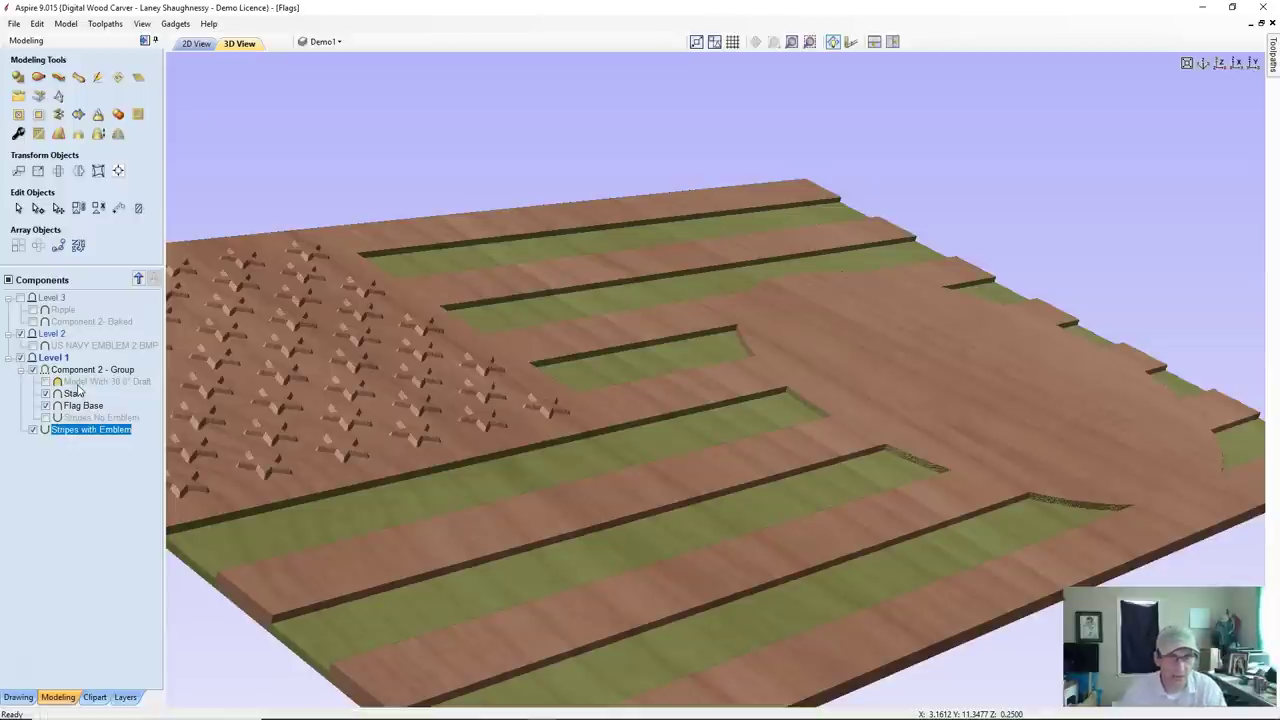
{"action": "left_click", "coordinate": [78, 423]}
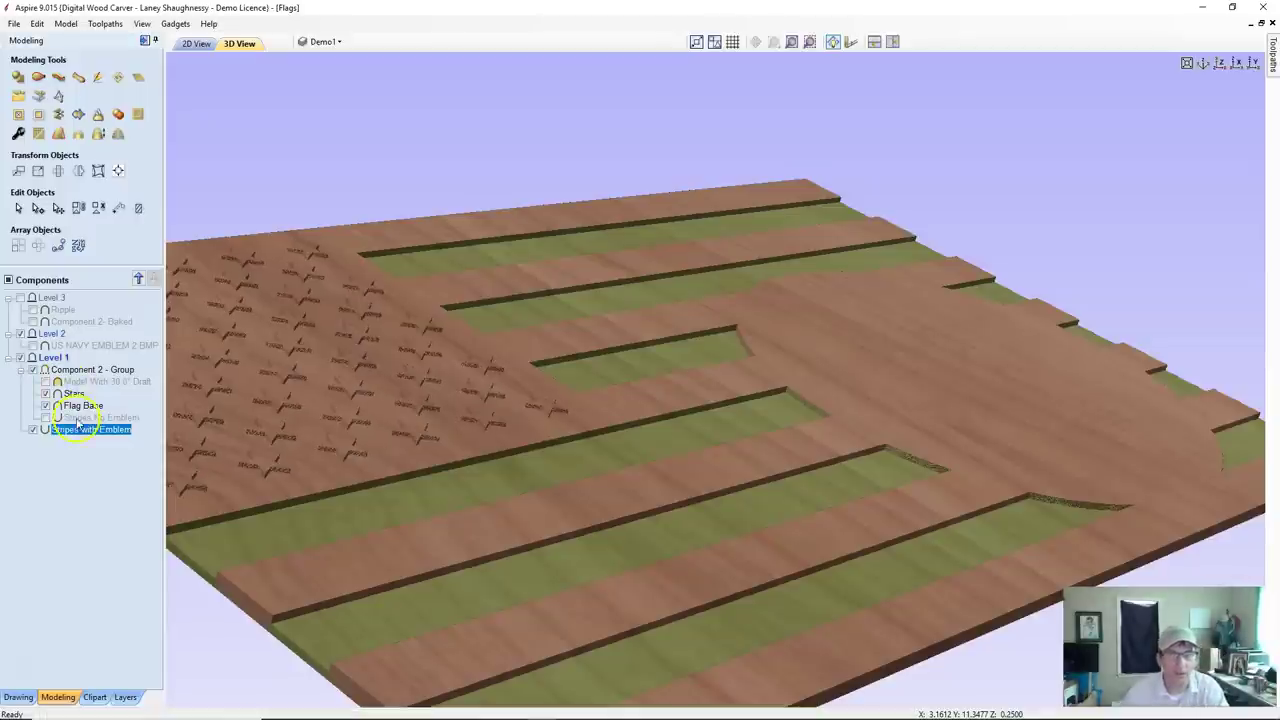
{"action": "mouse_move", "coordinate": [77, 430]}
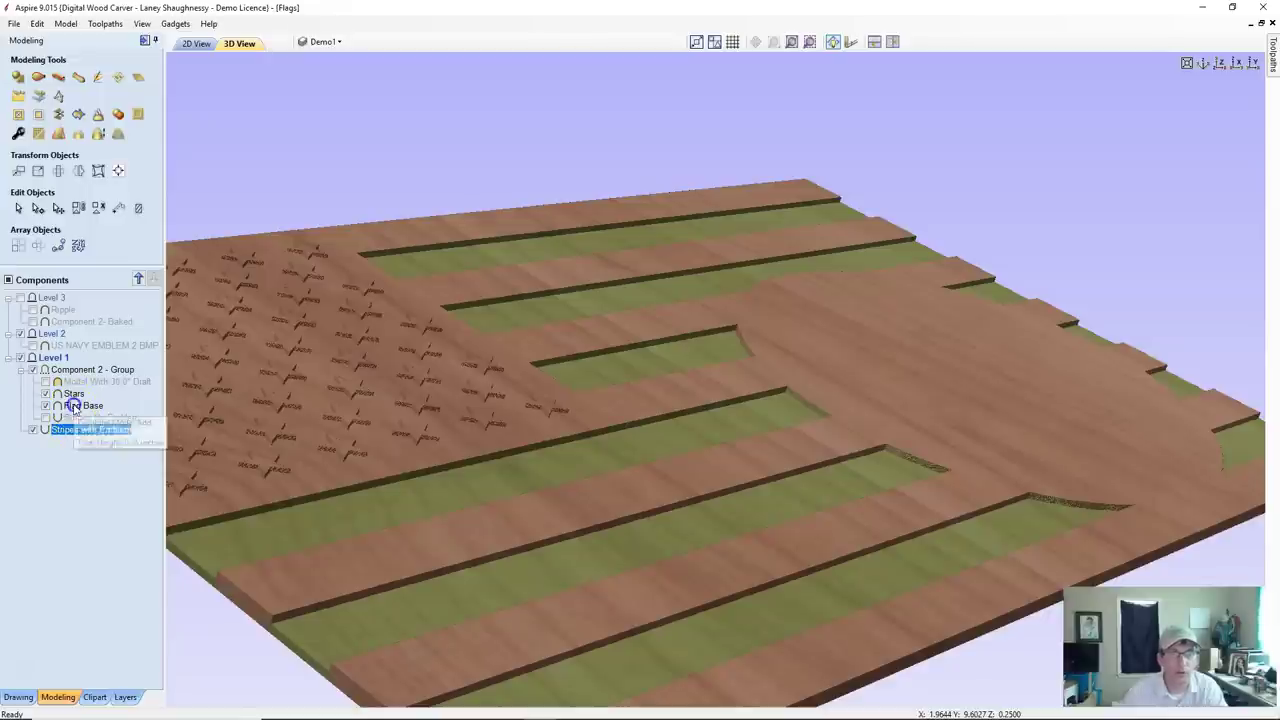
{"action": "left_click", "coordinate": [80, 404]}
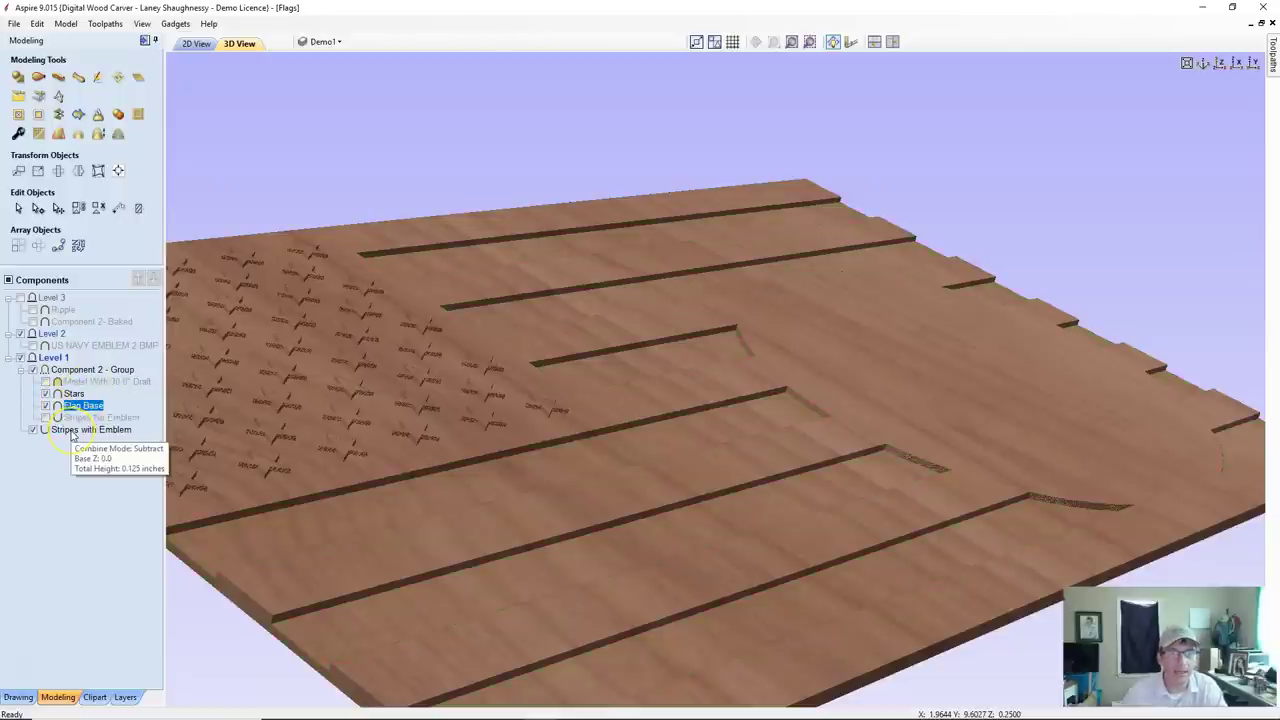
{"action": "left_click", "coordinate": [83, 412]}
{"action": "left_click", "coordinate": [88, 429]}
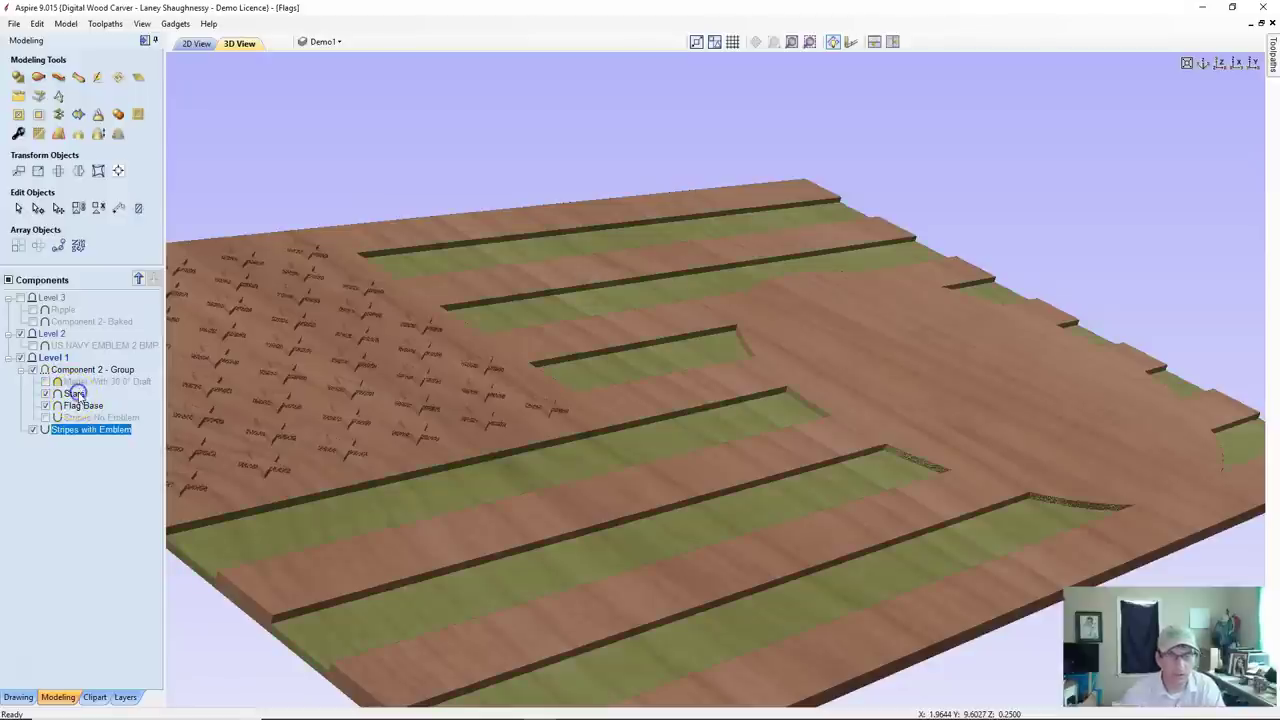
{"action": "left_click", "coordinate": [76, 395]}
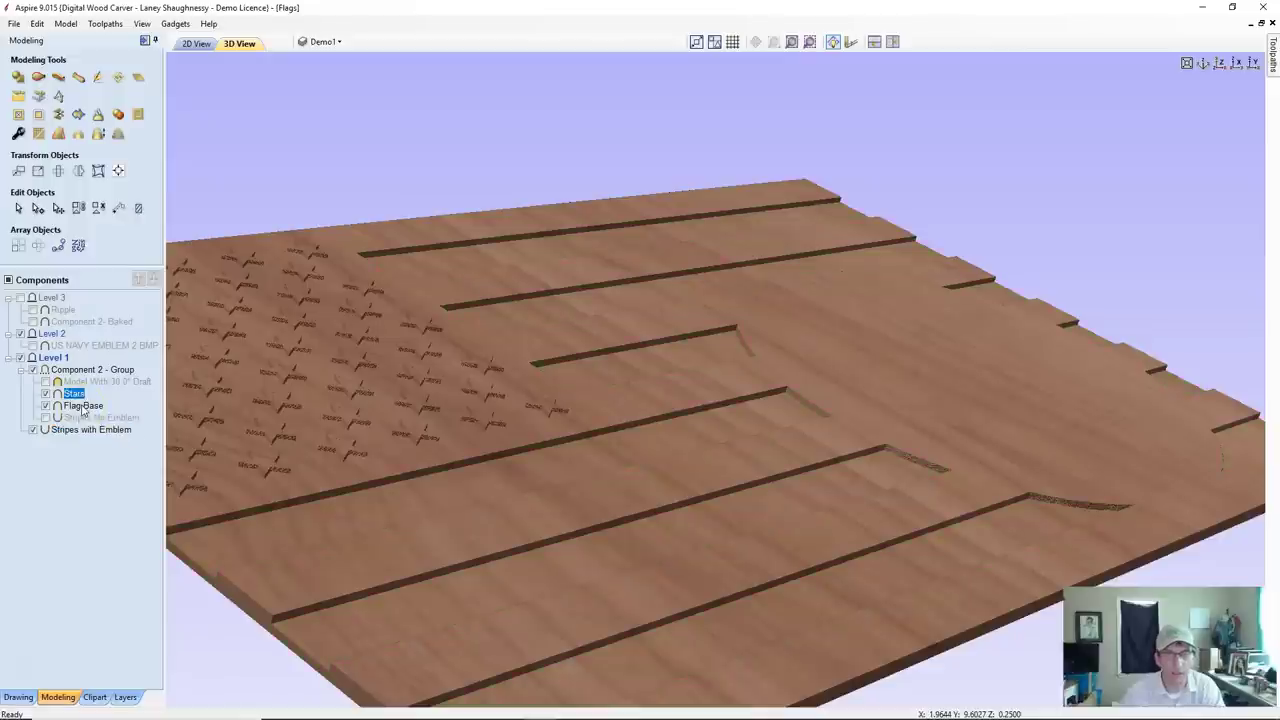
{"action": "left_click", "coordinate": [84, 406], "text": "ctrl"}
{"action": "left_click", "coordinate": [67, 431]}
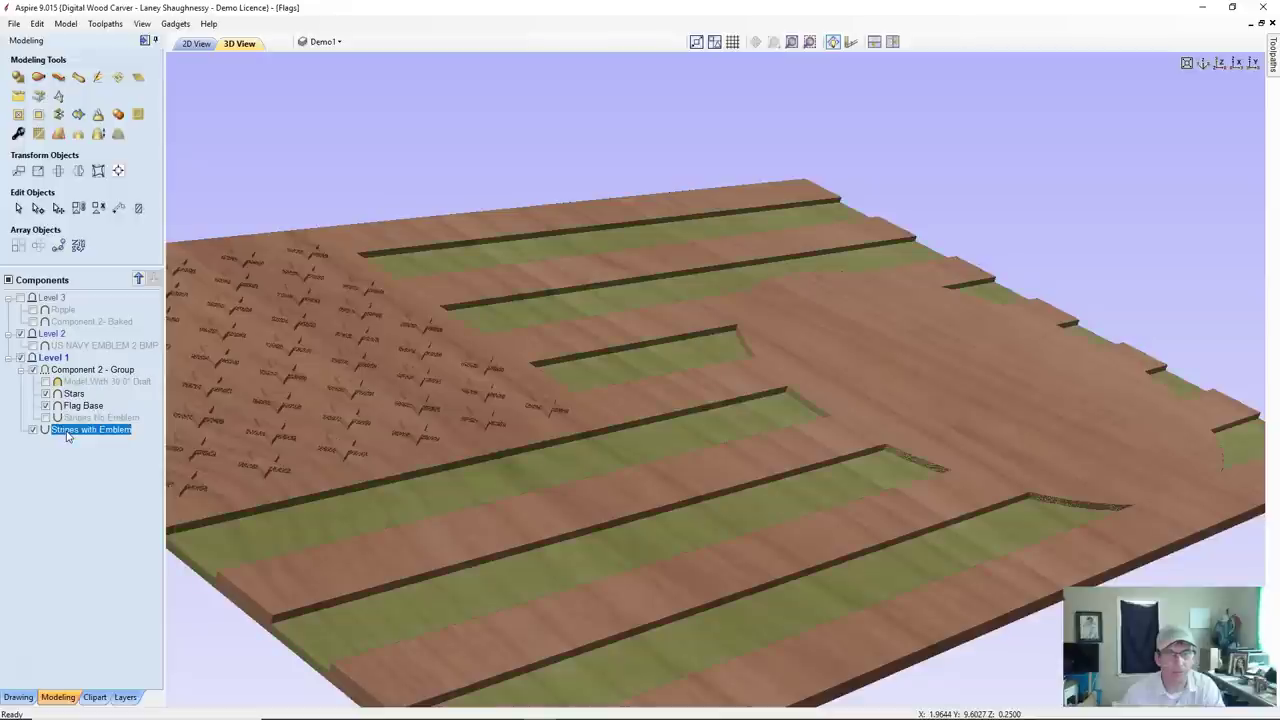
Ungroup Component 2 - Group, then select Stars, Flag Base and Stripes with Emblem together.
{"action": "right_click", "coordinate": [81, 370]}
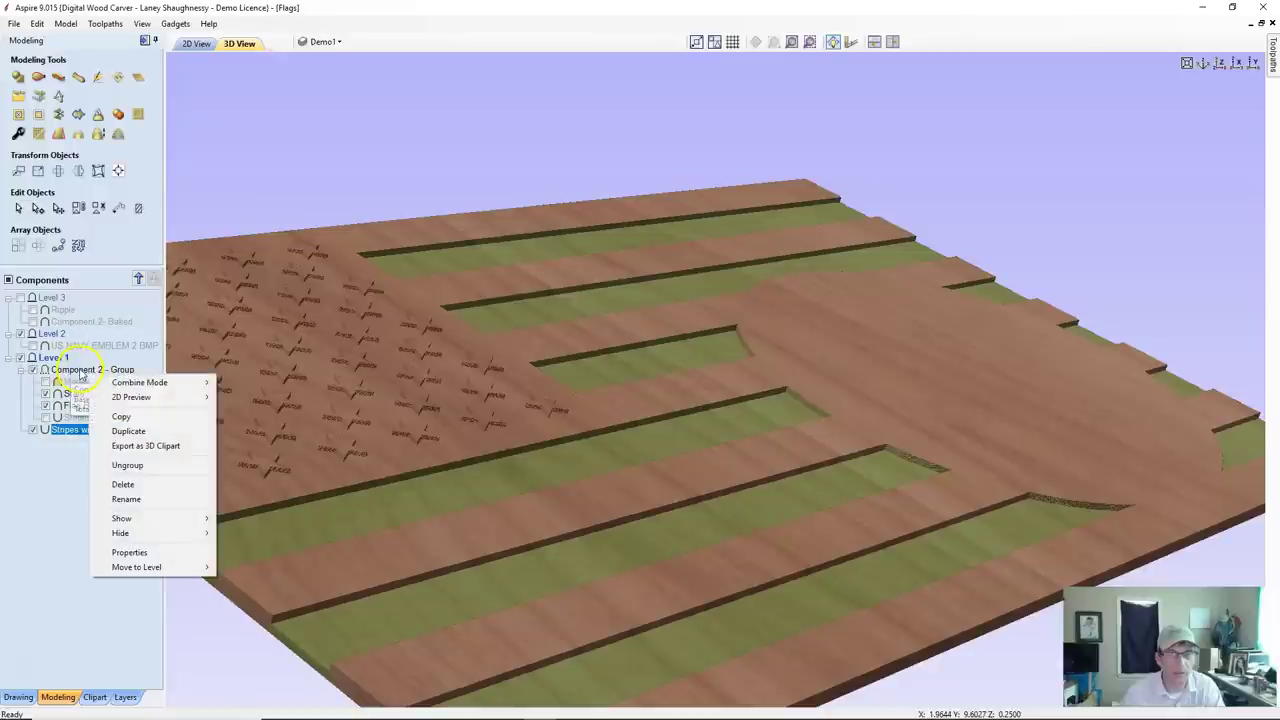
{"action": "left_click", "coordinate": [114, 466]}
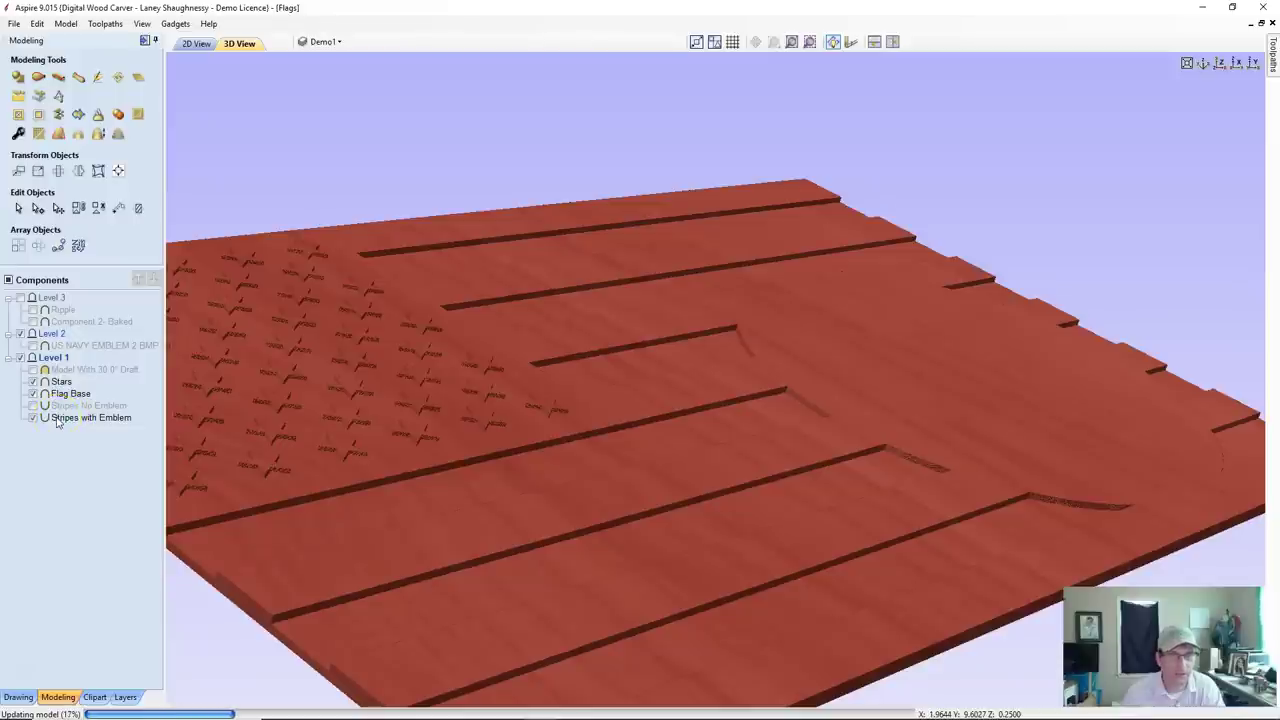
{"action": "left_click", "coordinate": [55, 384]}
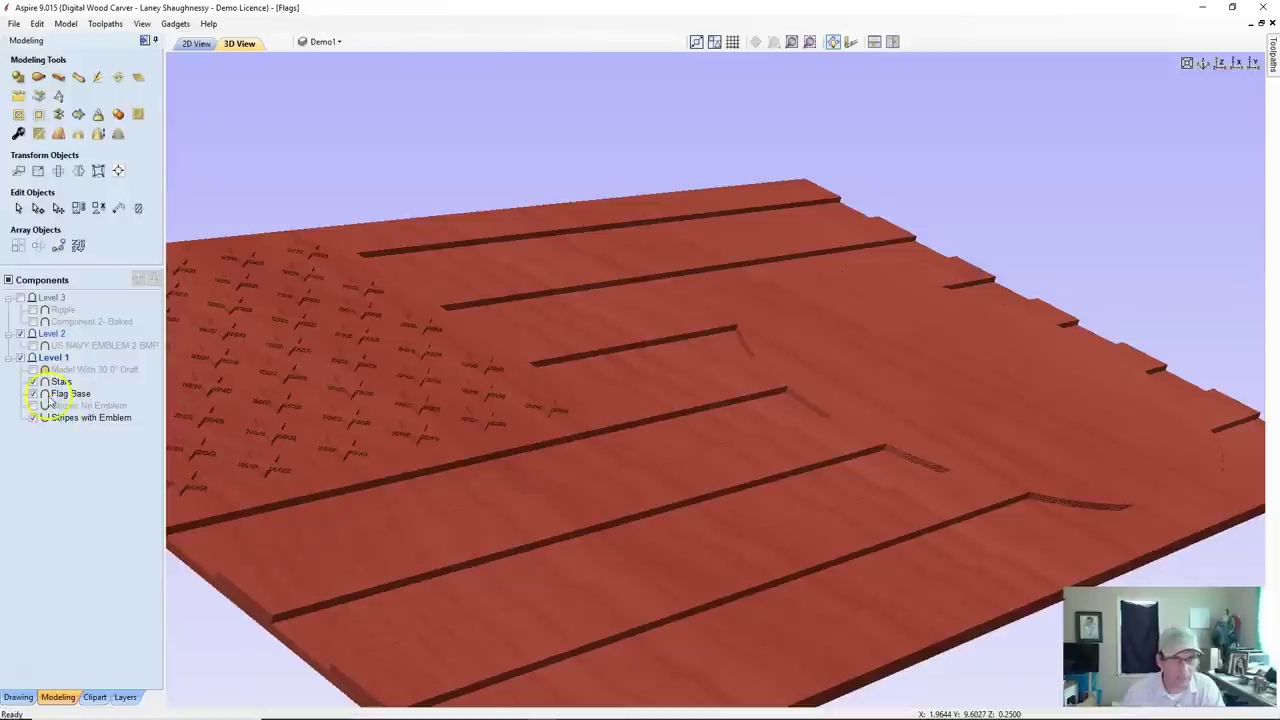
{"action": "left_click", "coordinate": [56, 388]}
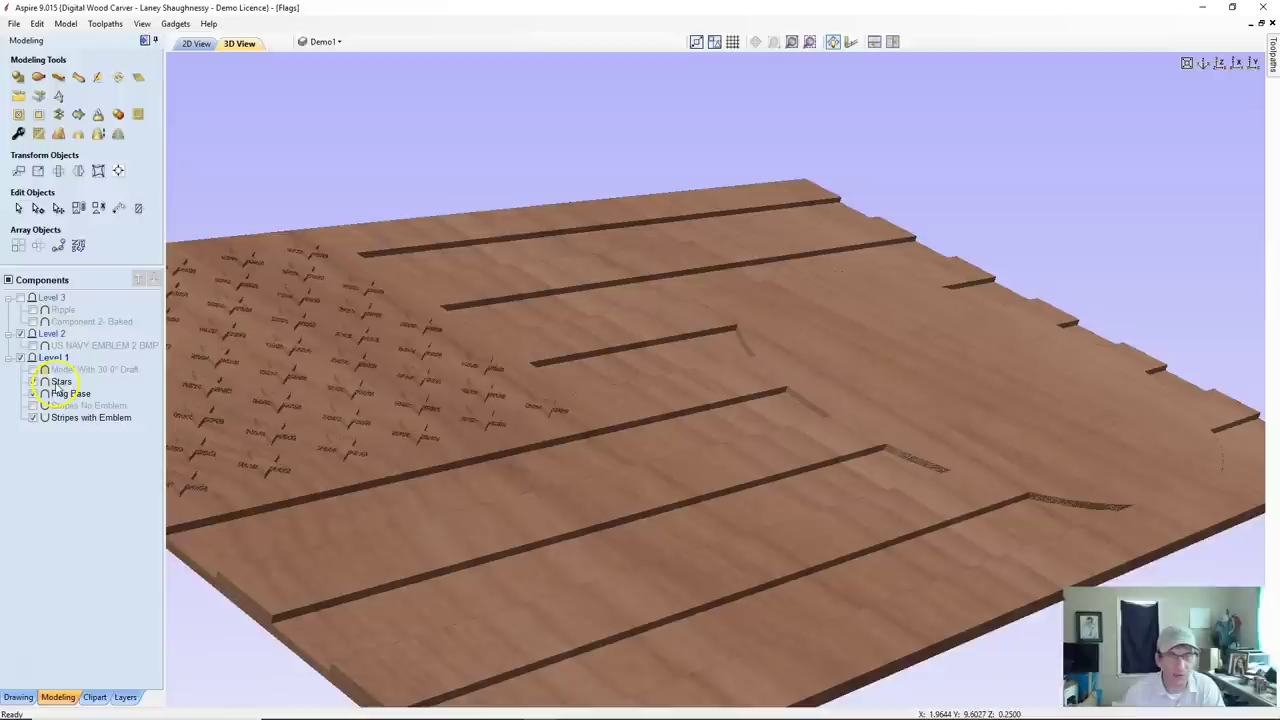
{"action": "left_click", "coordinate": [58, 384]}
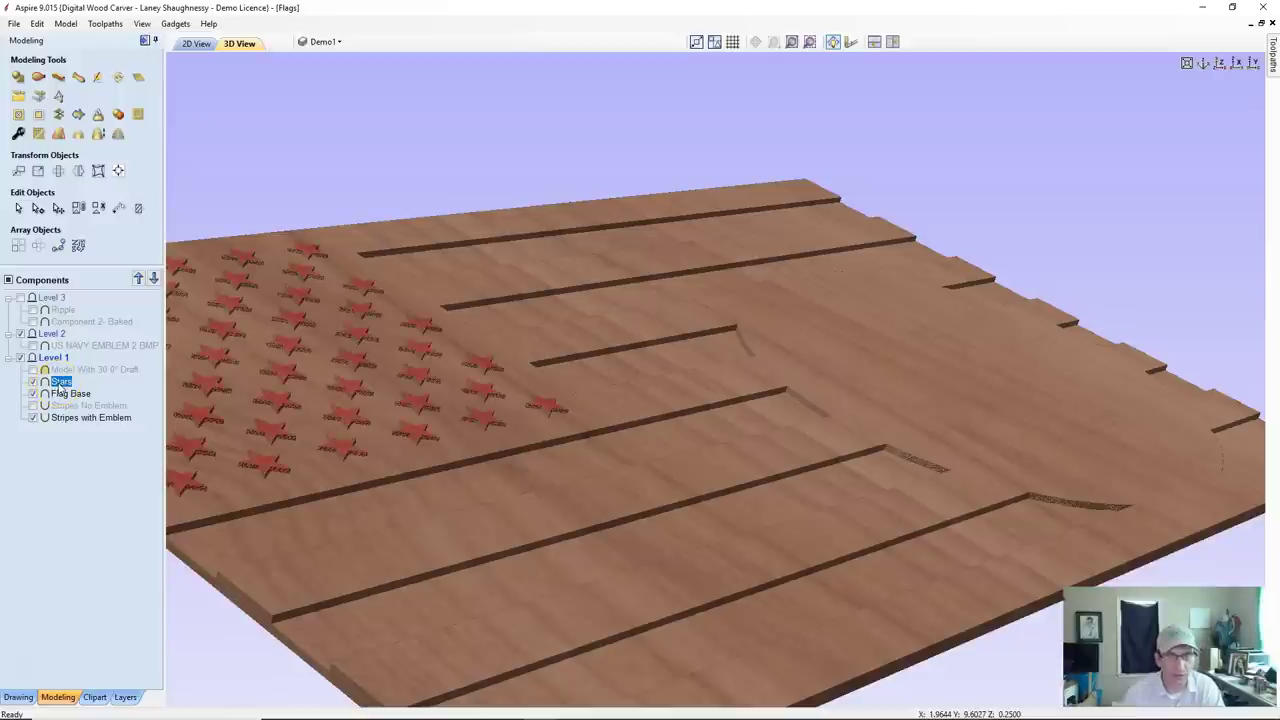
{"action": "left_click", "coordinate": [65, 400]}
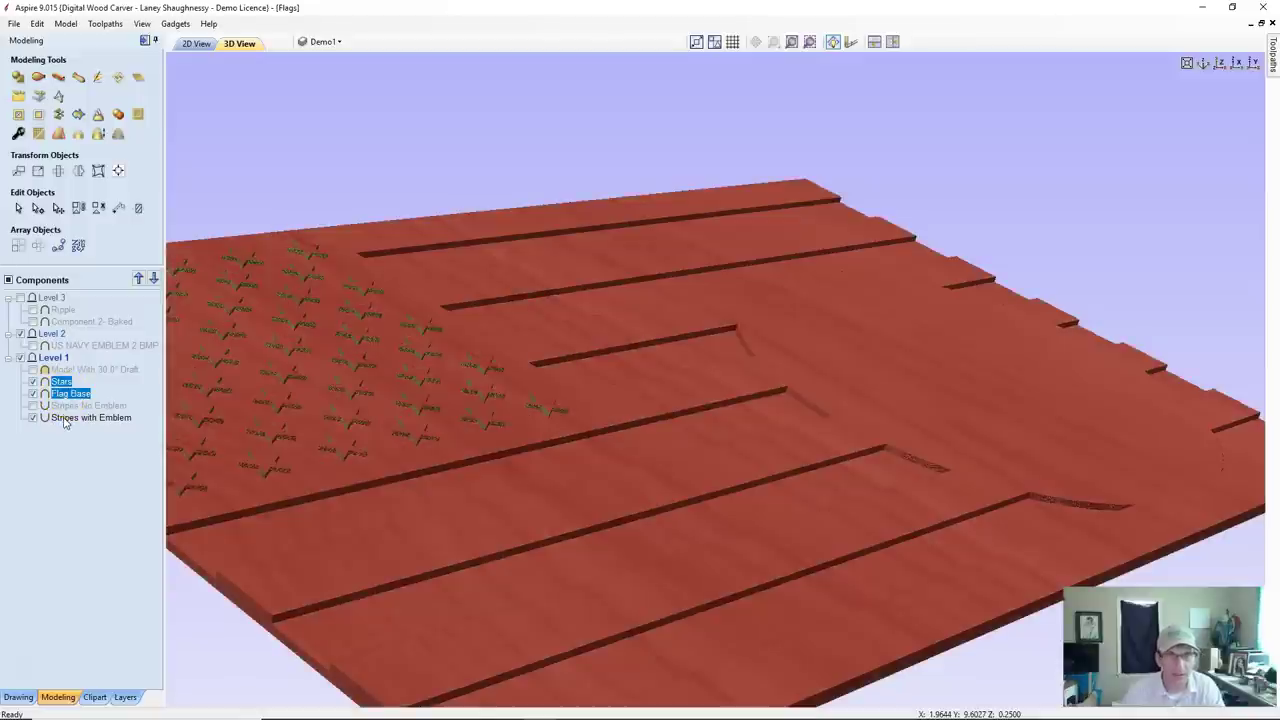
{"action": "left_click", "coordinate": [63, 420]}
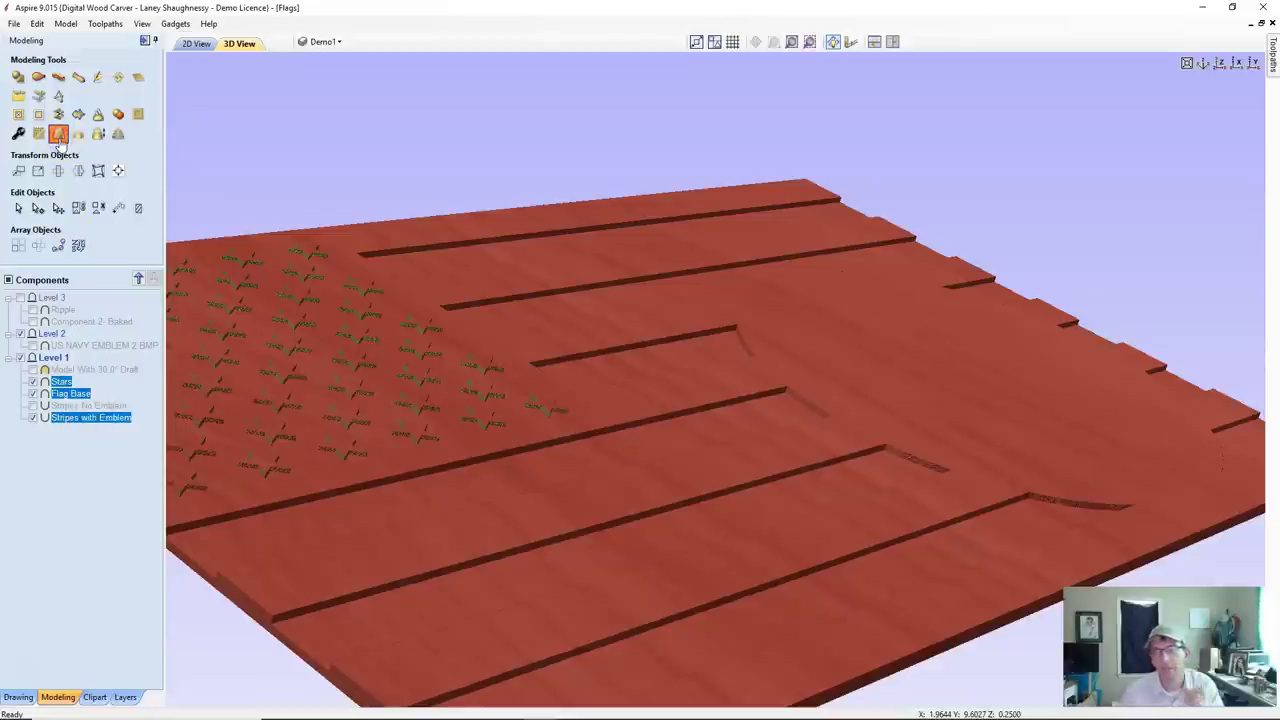
Apply a 30° draft angle to the selected flag components.
{"action": "left_click", "coordinate": [54, 199]}
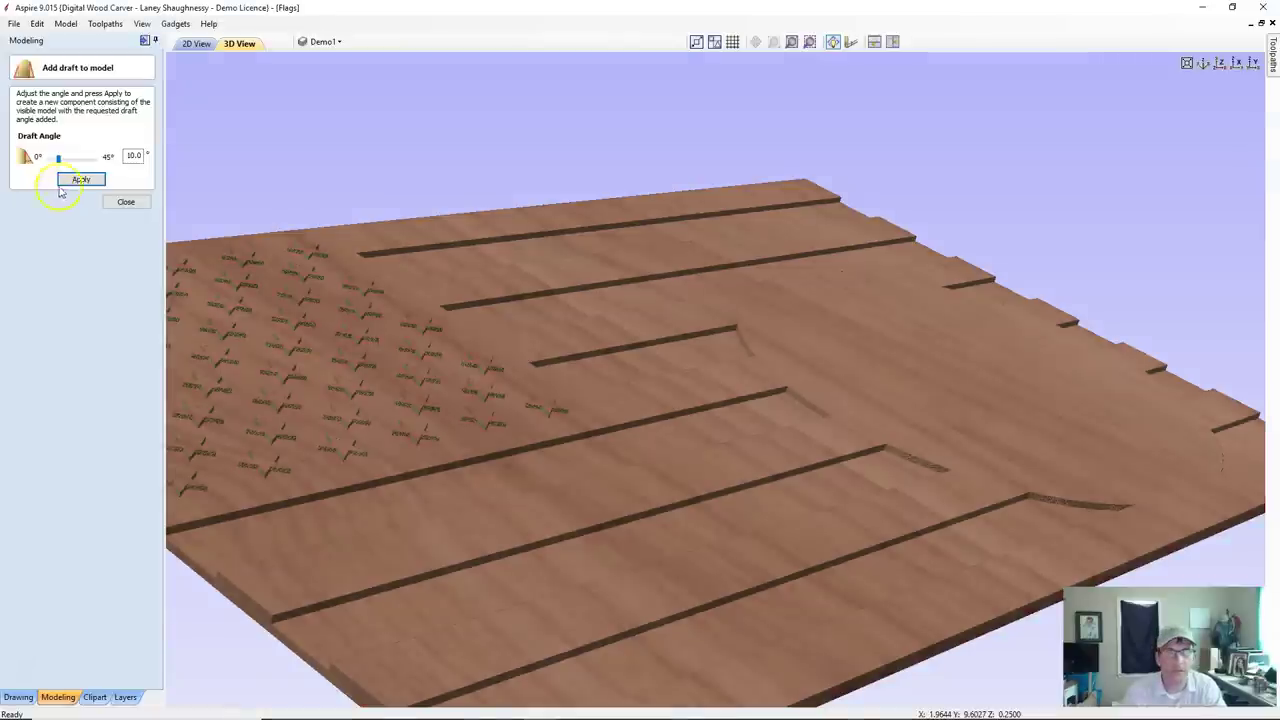
{"action": "double_click", "coordinate": [131, 157]}
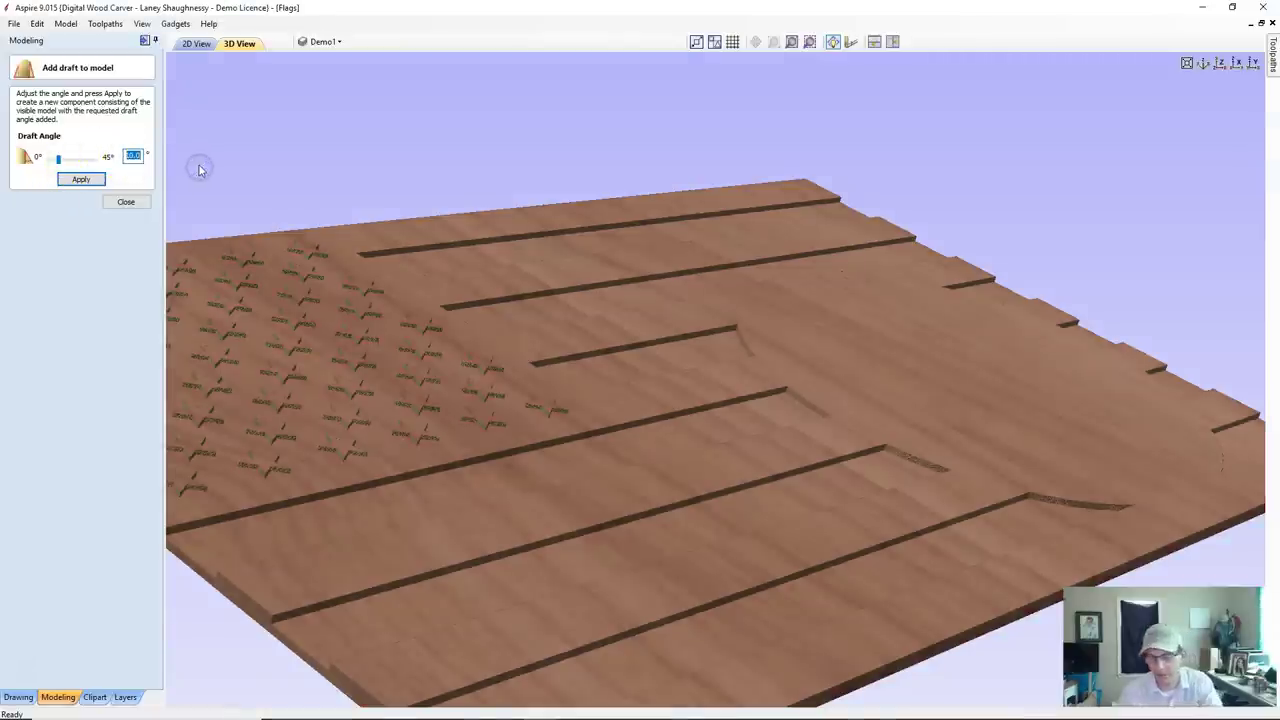
{"action": "type", "text": "30"}
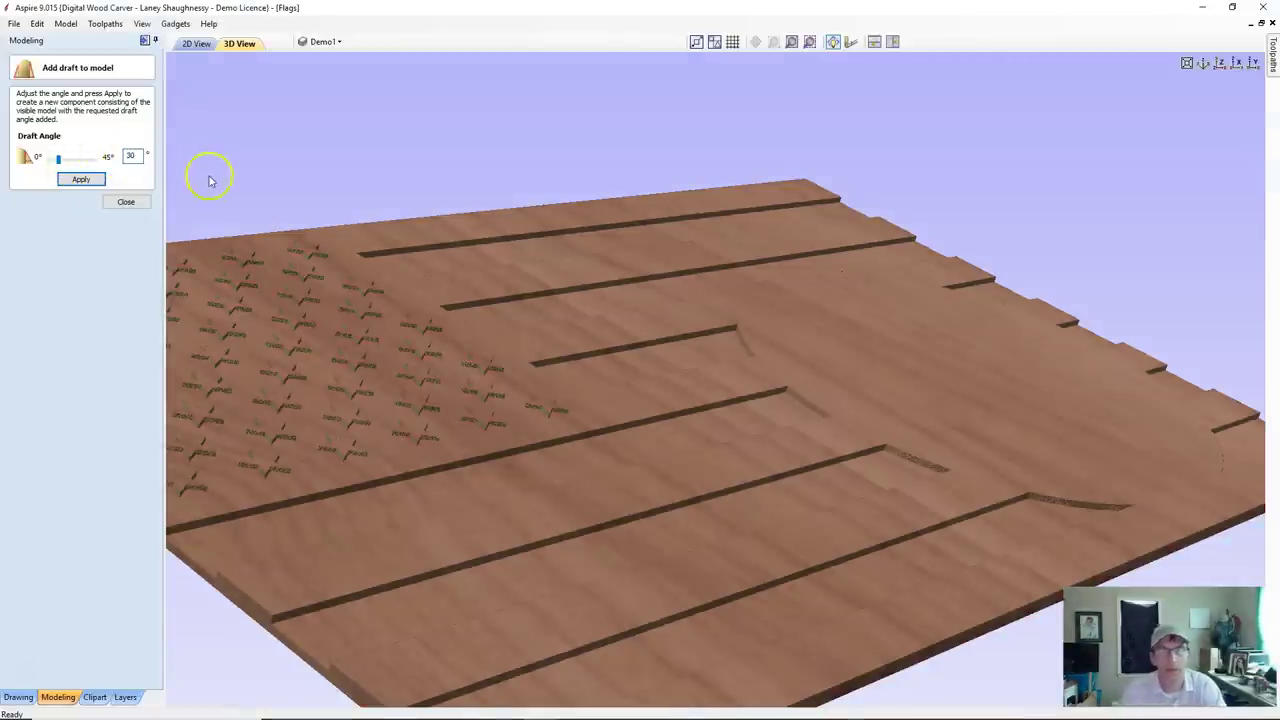
{"action": "left_click", "coordinate": [70, 179]}
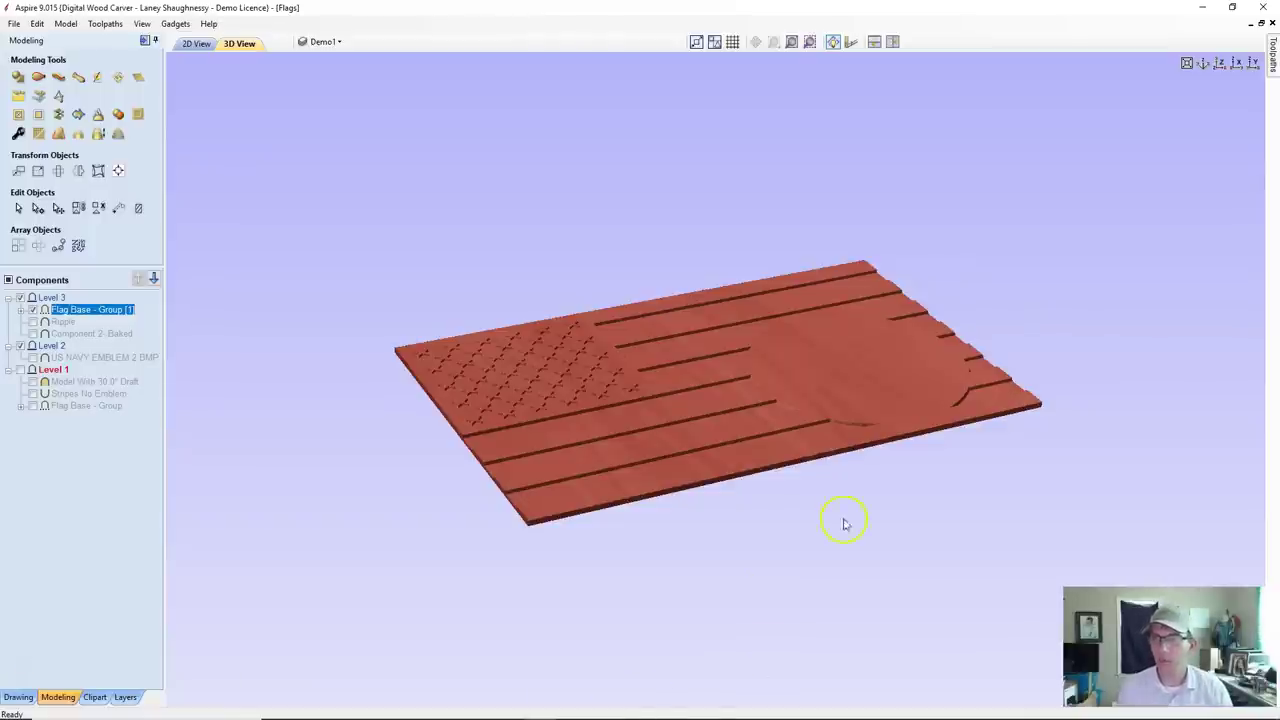
Inspect the drafted flag from several angles and show US NAVY EMBLEM 2 BMP again.
{"action": "left_click", "coordinate": [697, 464]}
{"action": "left_click_drag", "start_coordinate": [697, 464], "coordinate": [665, 503]}
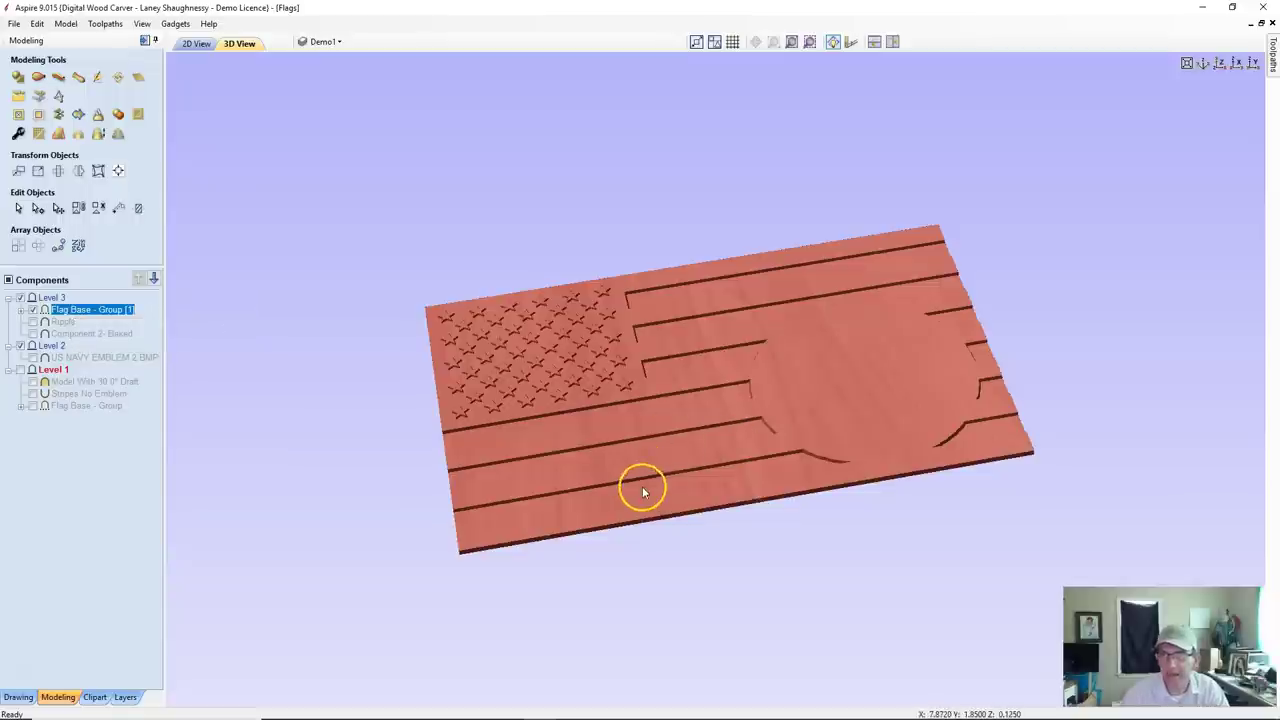
{"action": "left_click_drag", "start_coordinate": [643, 486], "coordinate": [651, 414]}
{"action": "scroll", "coordinate": [649, 412], "scroll_direction": "up", "scroll_amount": 2}
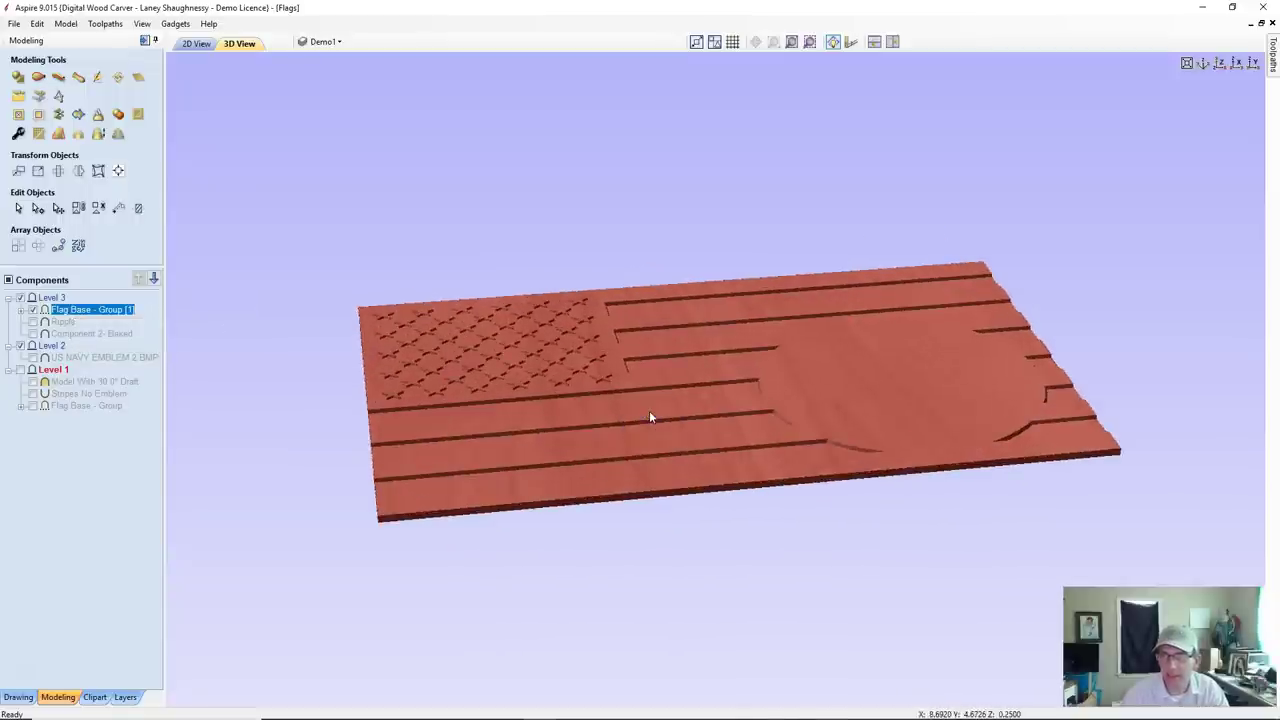
{"action": "scroll", "coordinate": [650, 415], "scroll_direction": "up", "scroll_amount": 2}
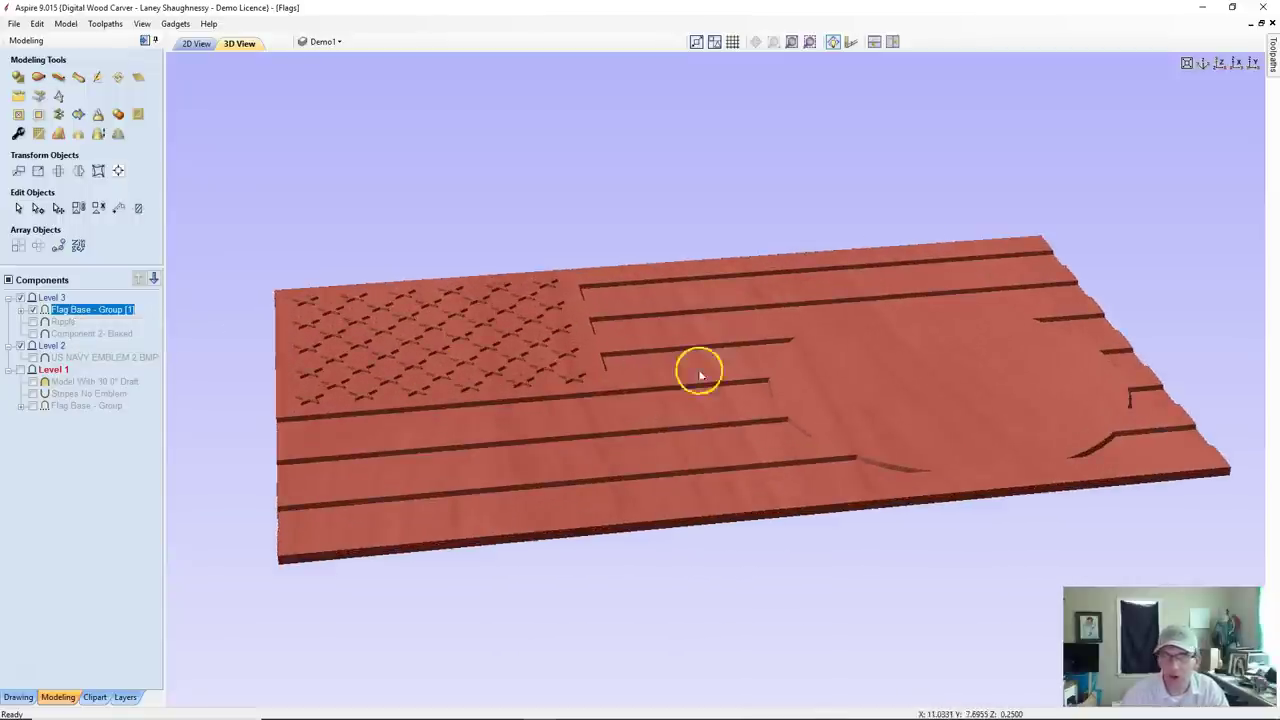
{"action": "left_click_drag", "start_coordinate": [928, 371], "coordinate": [701, 483]}
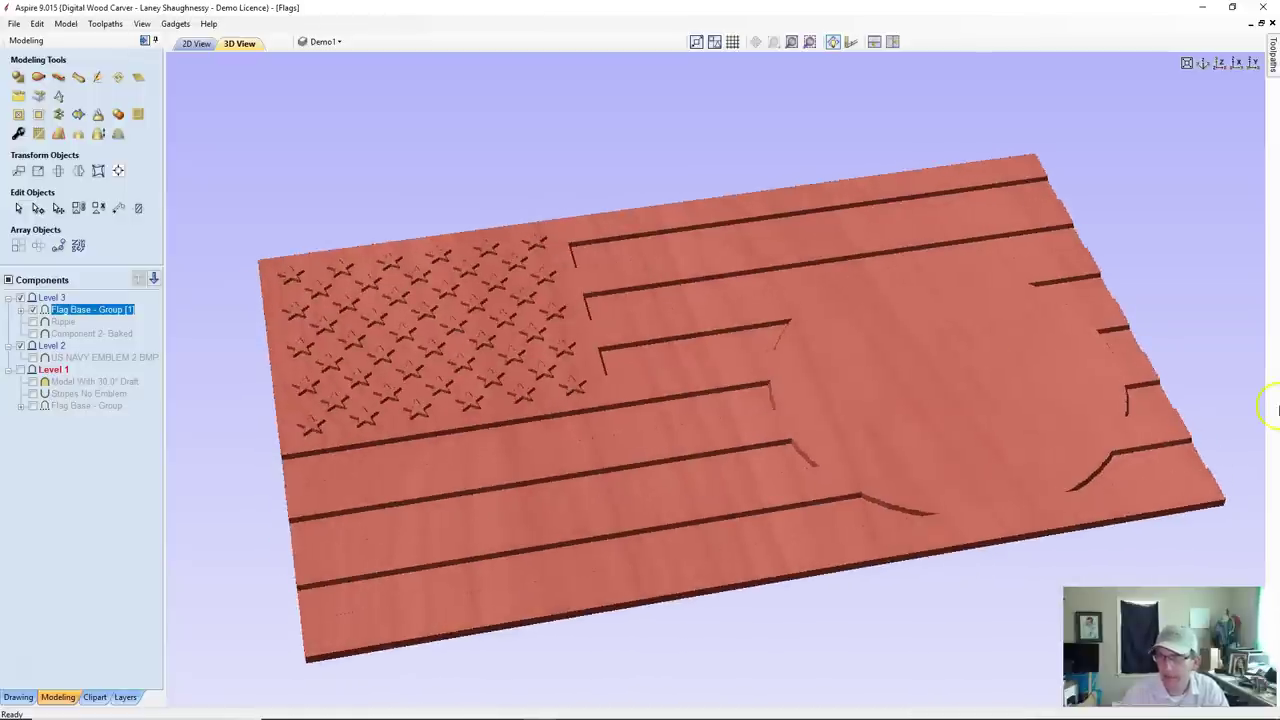
{"action": "left_click", "coordinate": [843, 395]}
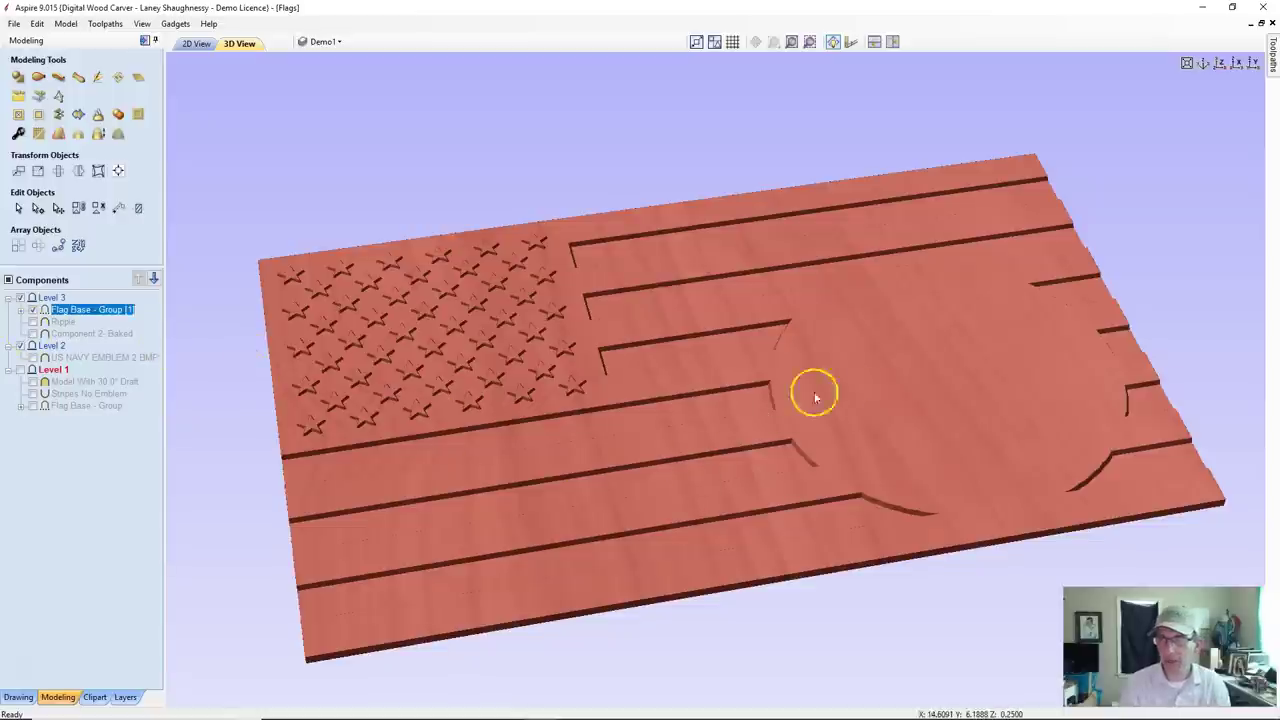
{"action": "left_click", "coordinate": [33, 357]}
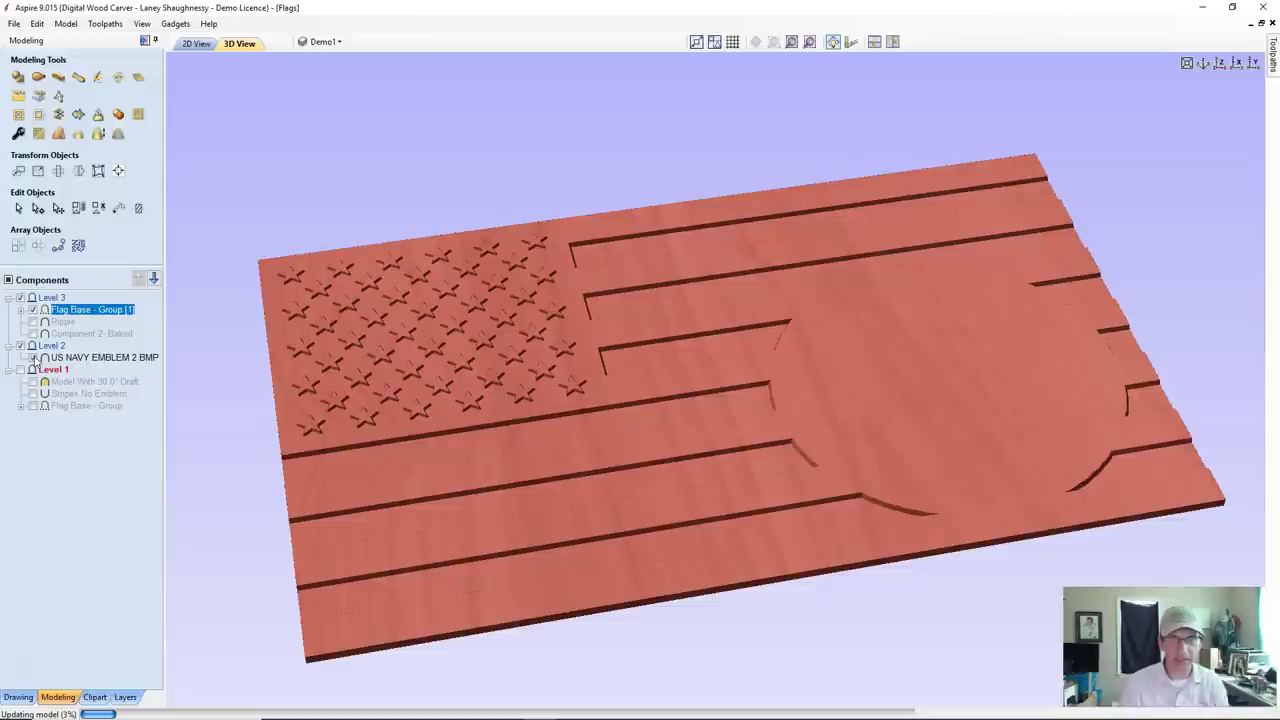
Show the US NAVY EMBLEM 2 BMP component and turn on the Ripple component.
{"action": "left_click", "coordinate": [33, 357]}
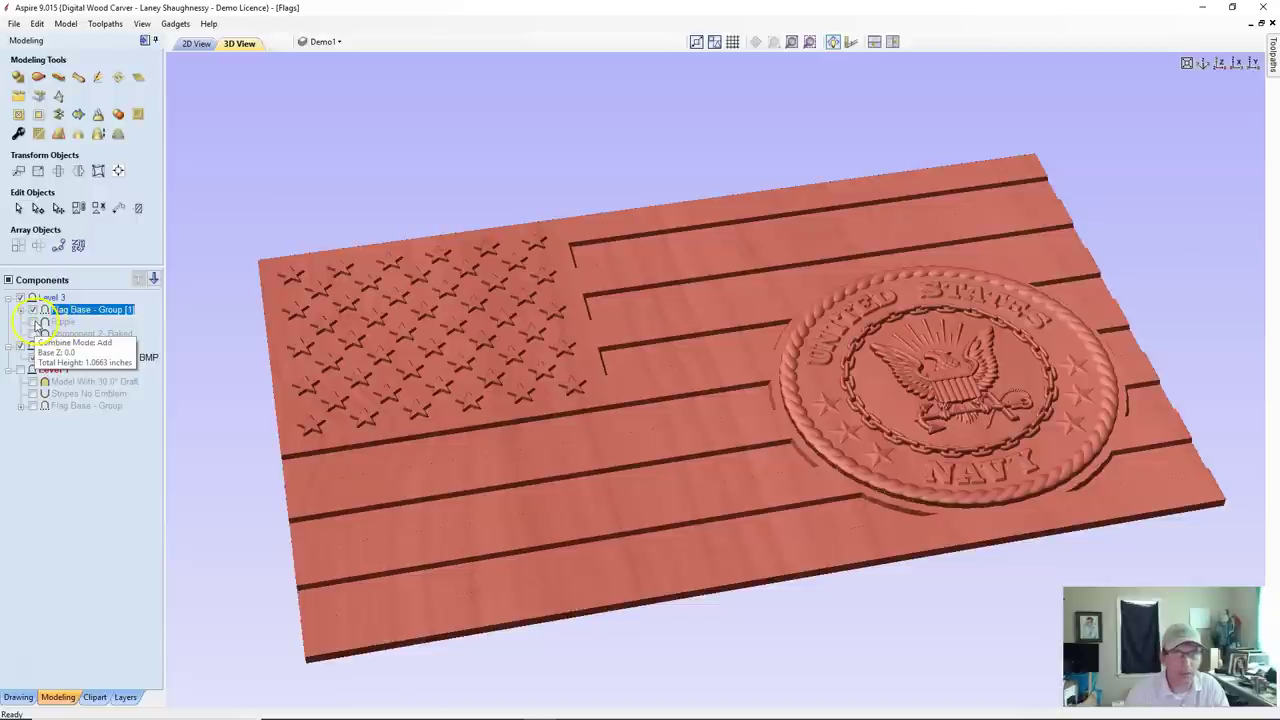
{"action": "left_click", "coordinate": [33, 322]}
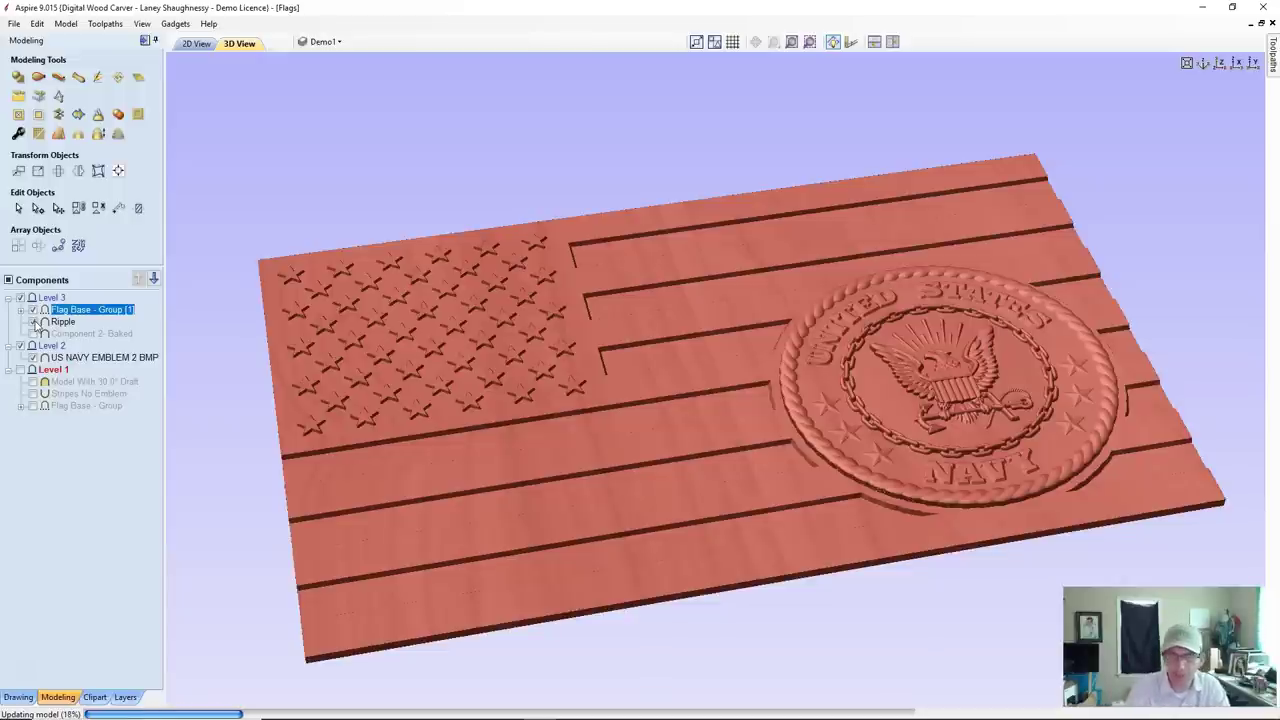
Inspect the rippled flag from several angles, then hide Ripple and US NAVY EMBLEM 2 BMP.
{"action": "left_click", "coordinate": [33, 333]}
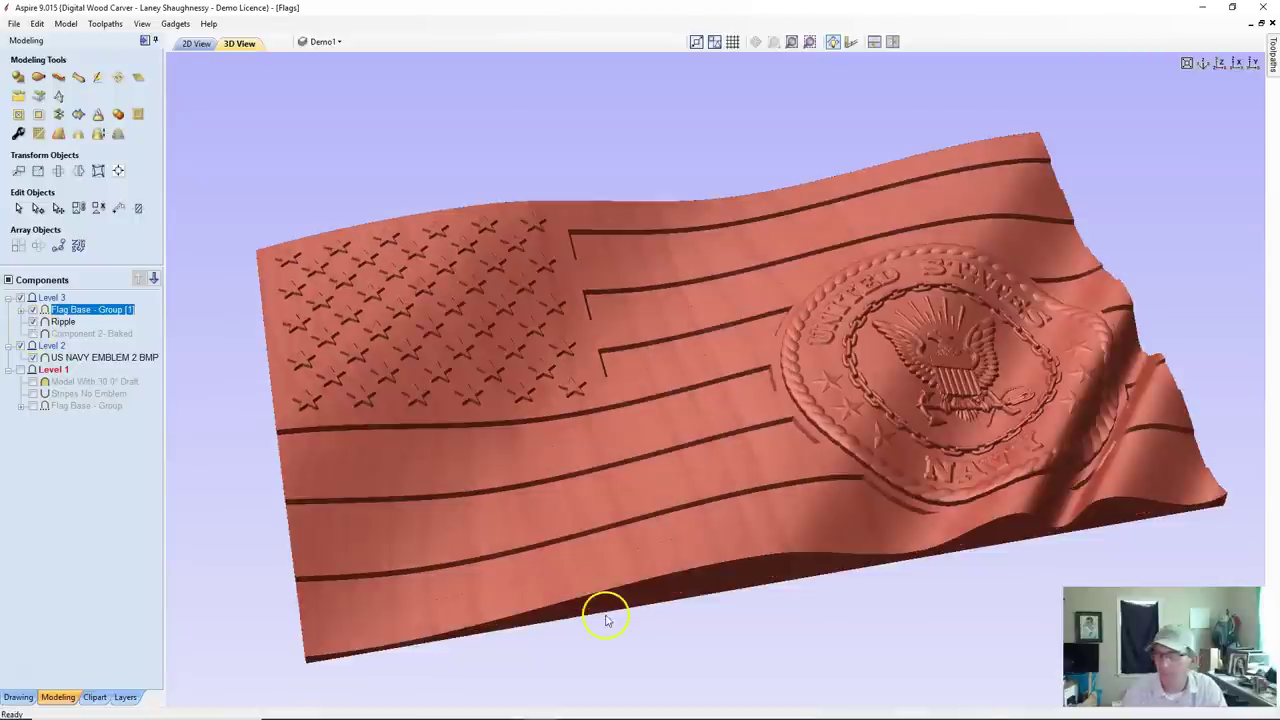
{"action": "left_click_drag", "start_coordinate": [734, 540], "coordinate": [700, 520]}
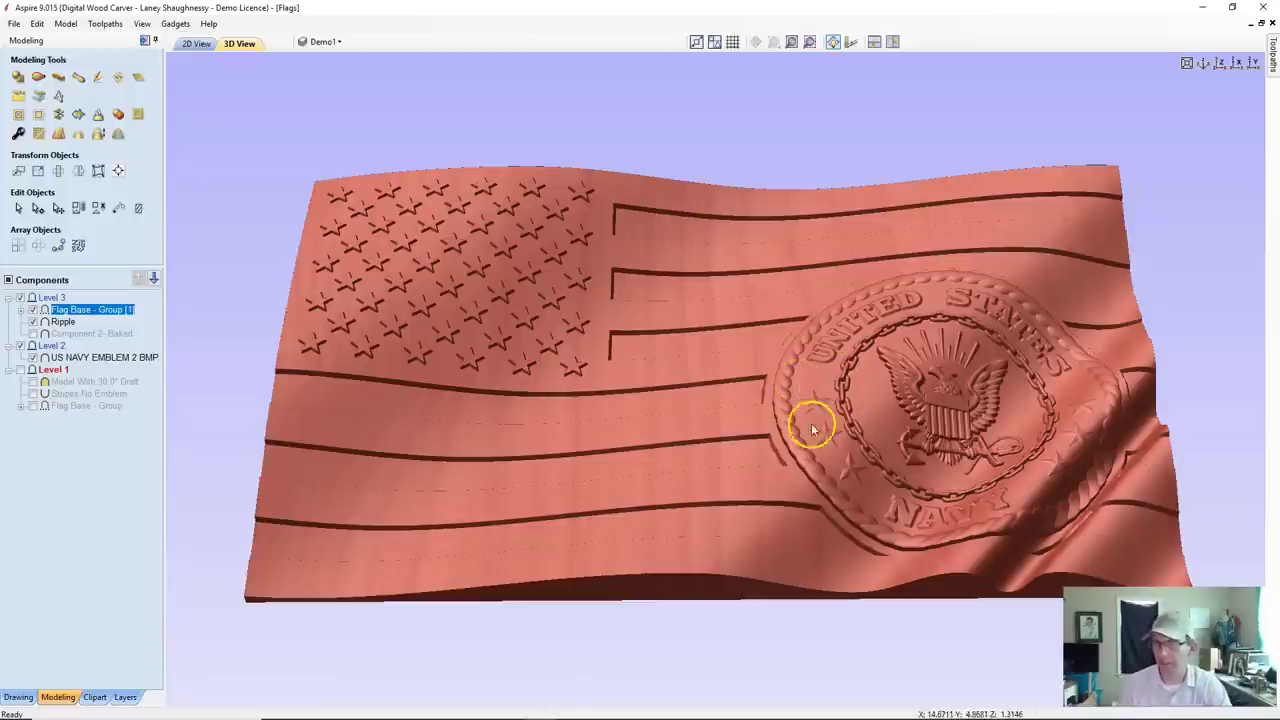
{"action": "left_click_drag", "start_coordinate": [894, 506], "coordinate": [890, 484]}
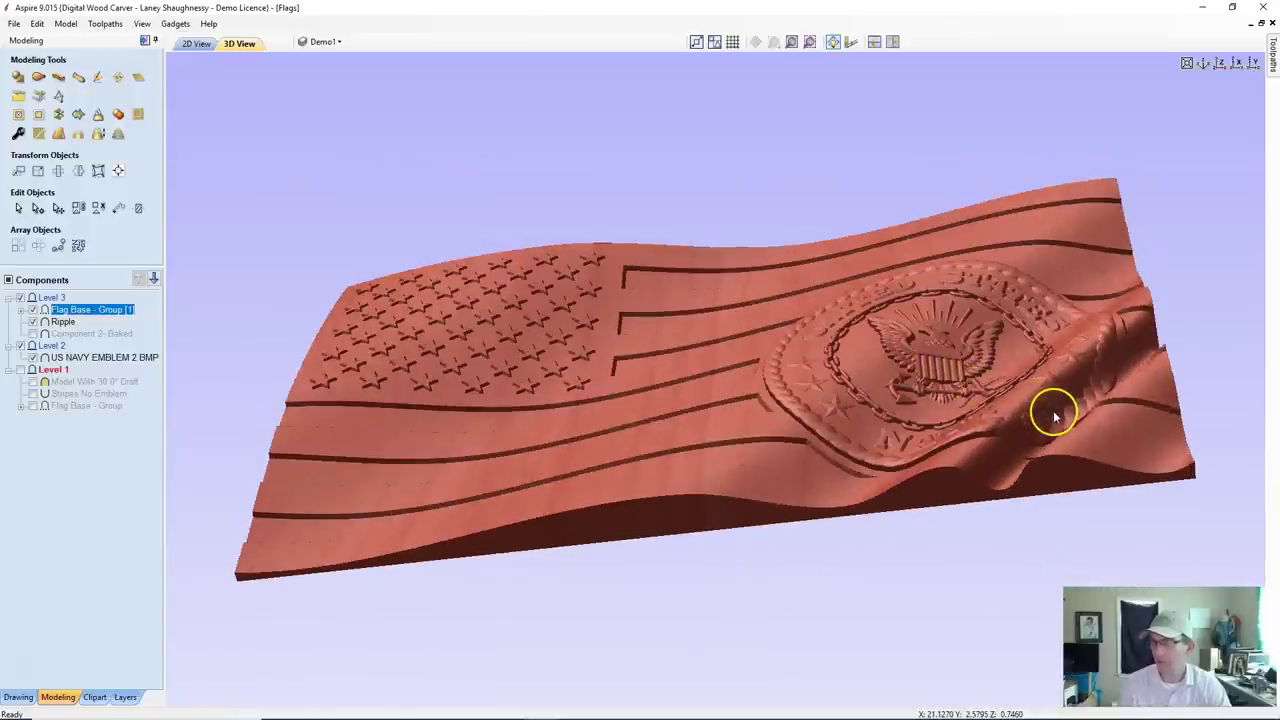
{"action": "left_click_drag", "start_coordinate": [929, 512], "coordinate": [931, 506]}
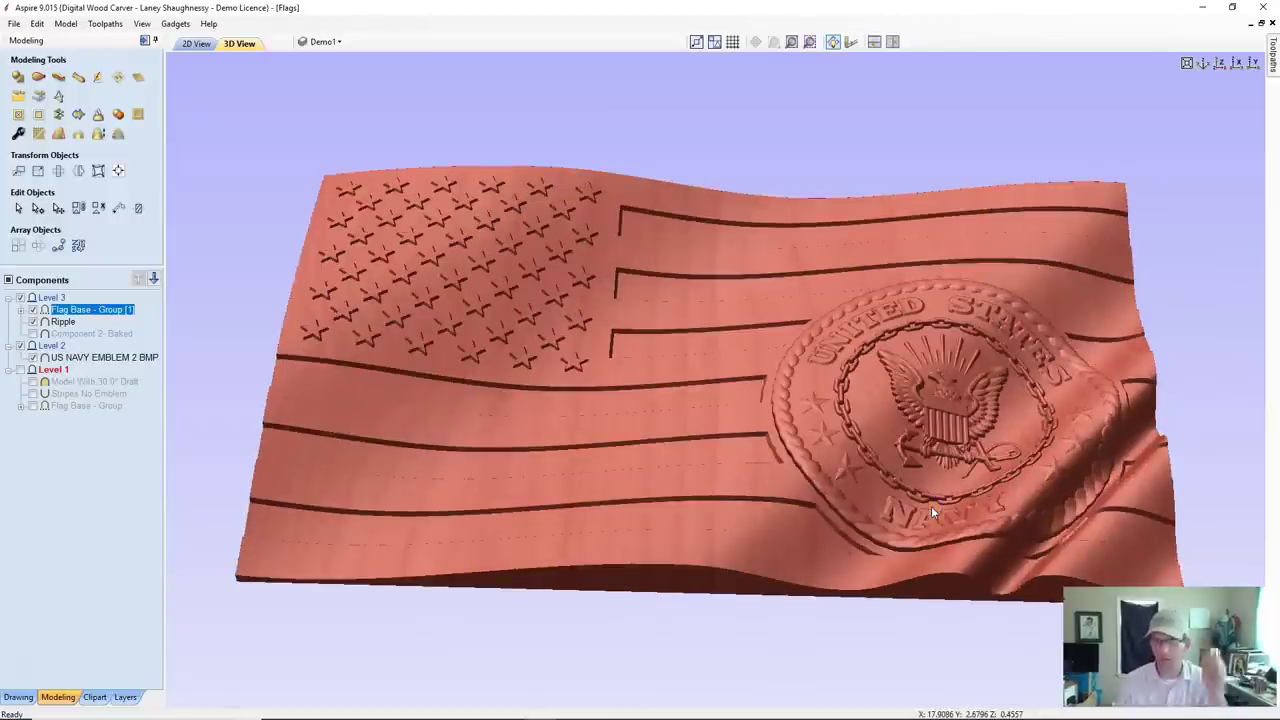
{"action": "left_click", "coordinate": [921, 509]}
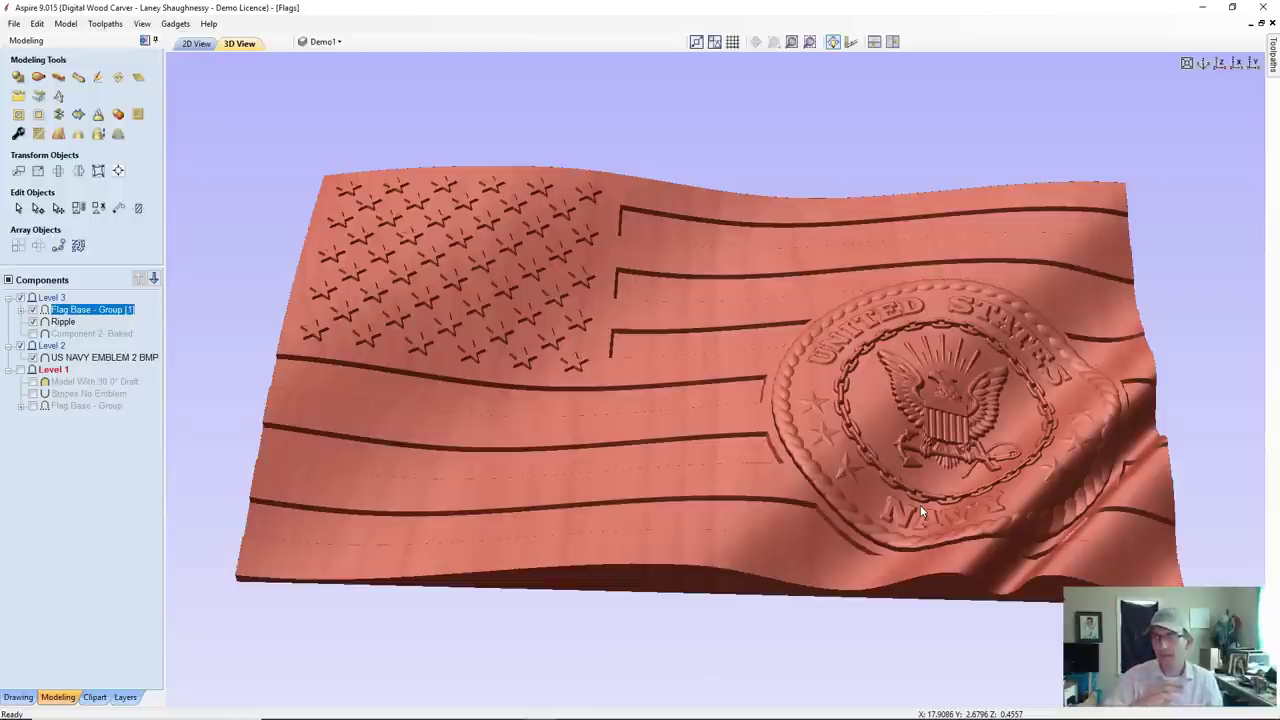
{"action": "left_click", "coordinate": [559, 500]}
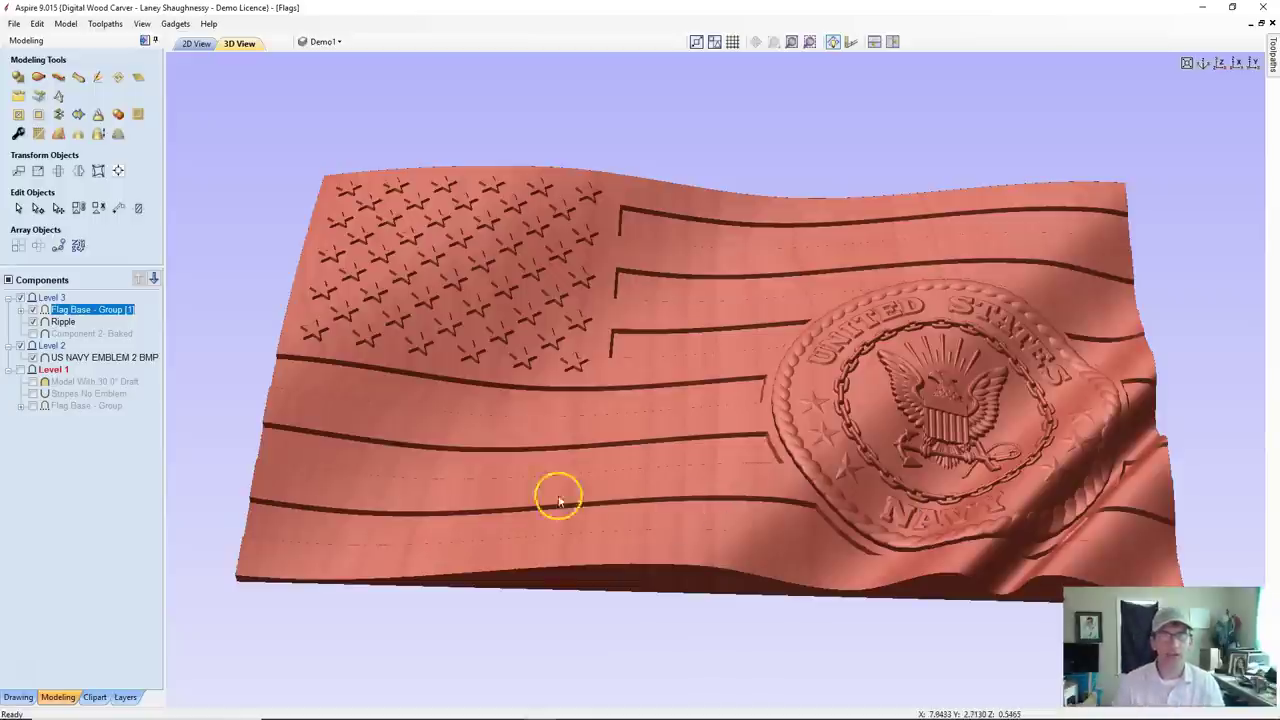
{"action": "left_click", "coordinate": [33, 322]}
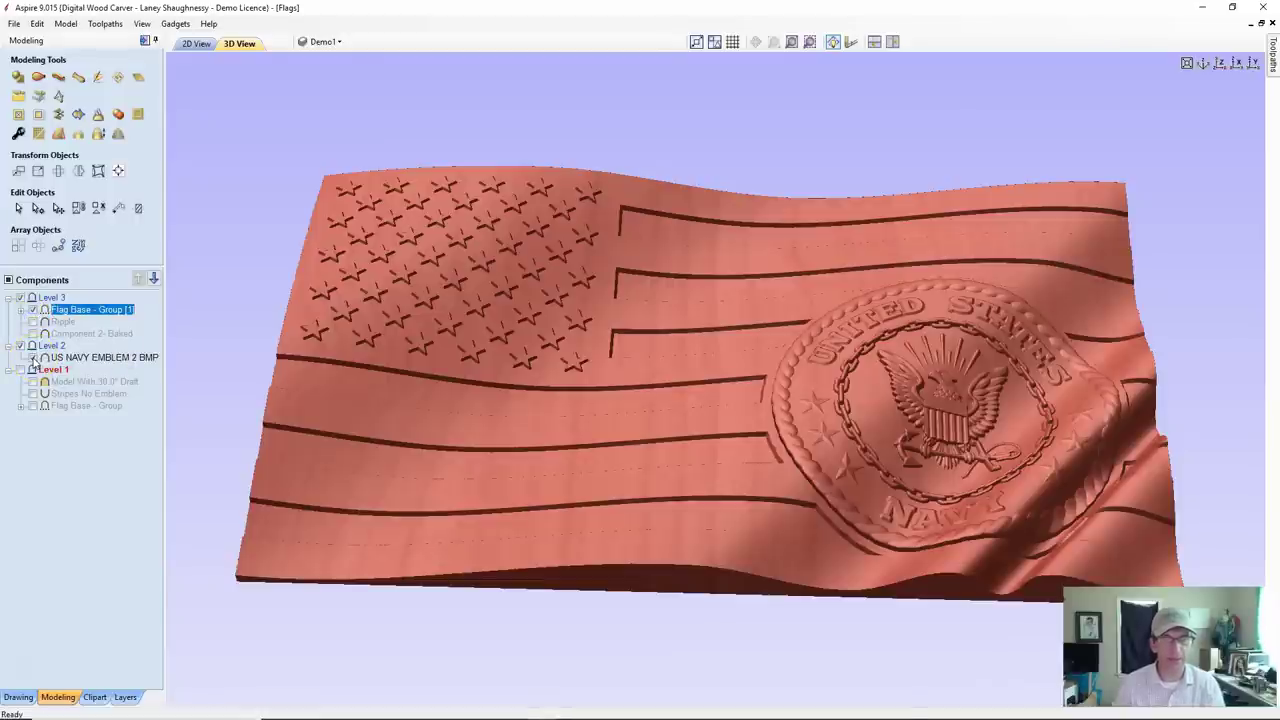
{"action": "left_click", "coordinate": [33, 358]}
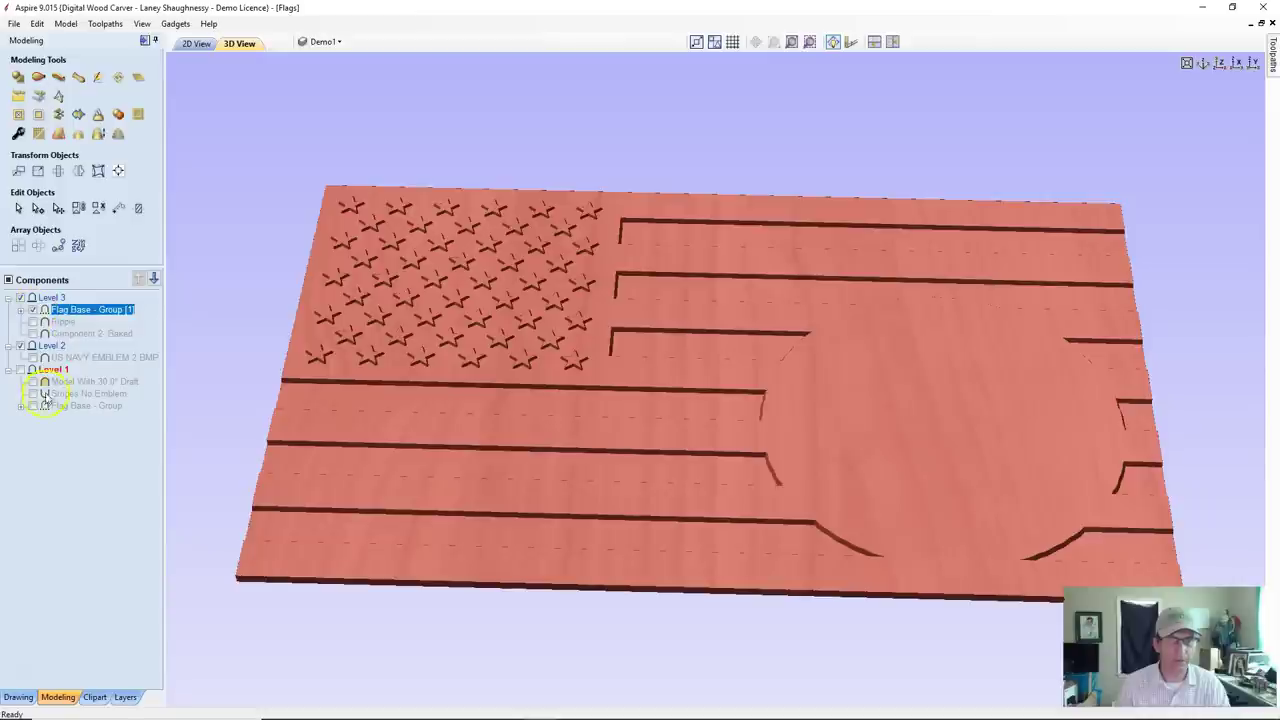
Hide Flag Base - Group [1], show Level 1, hide its Flag Base - Group, show Stripes No Emblem.
{"action": "left_click", "coordinate": [37, 316]}
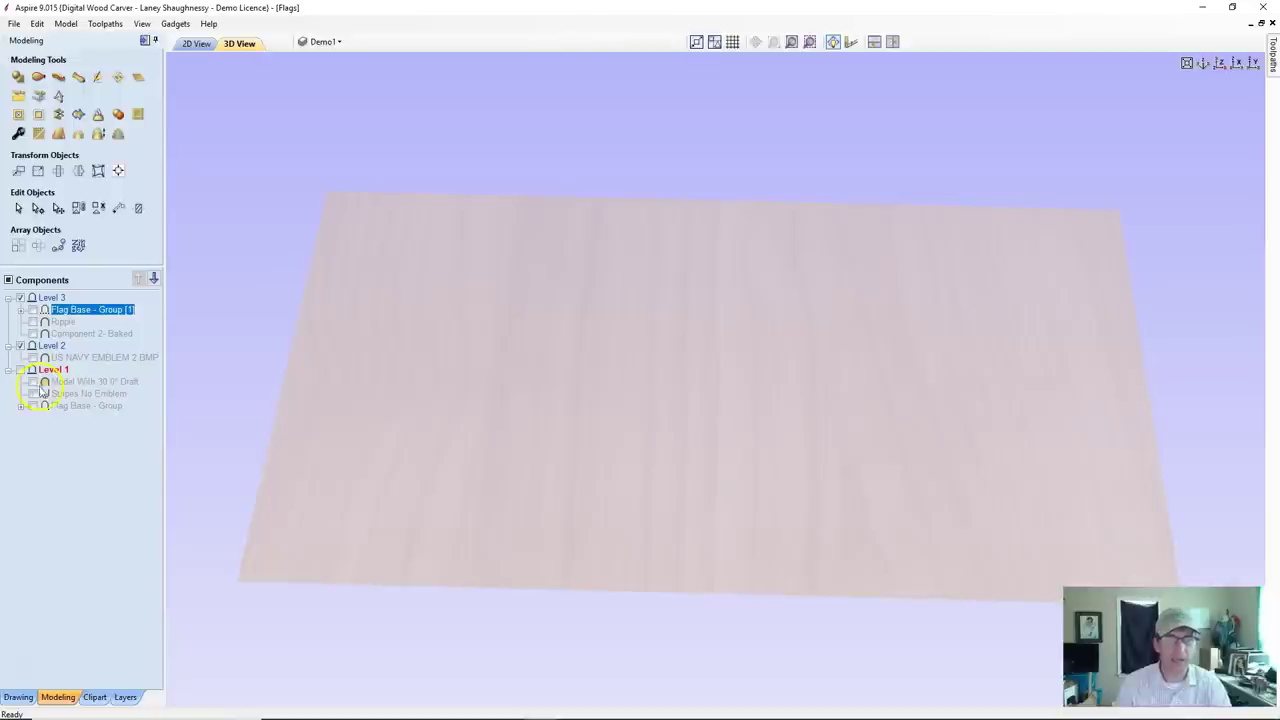
{"action": "left_click", "coordinate": [32, 406]}
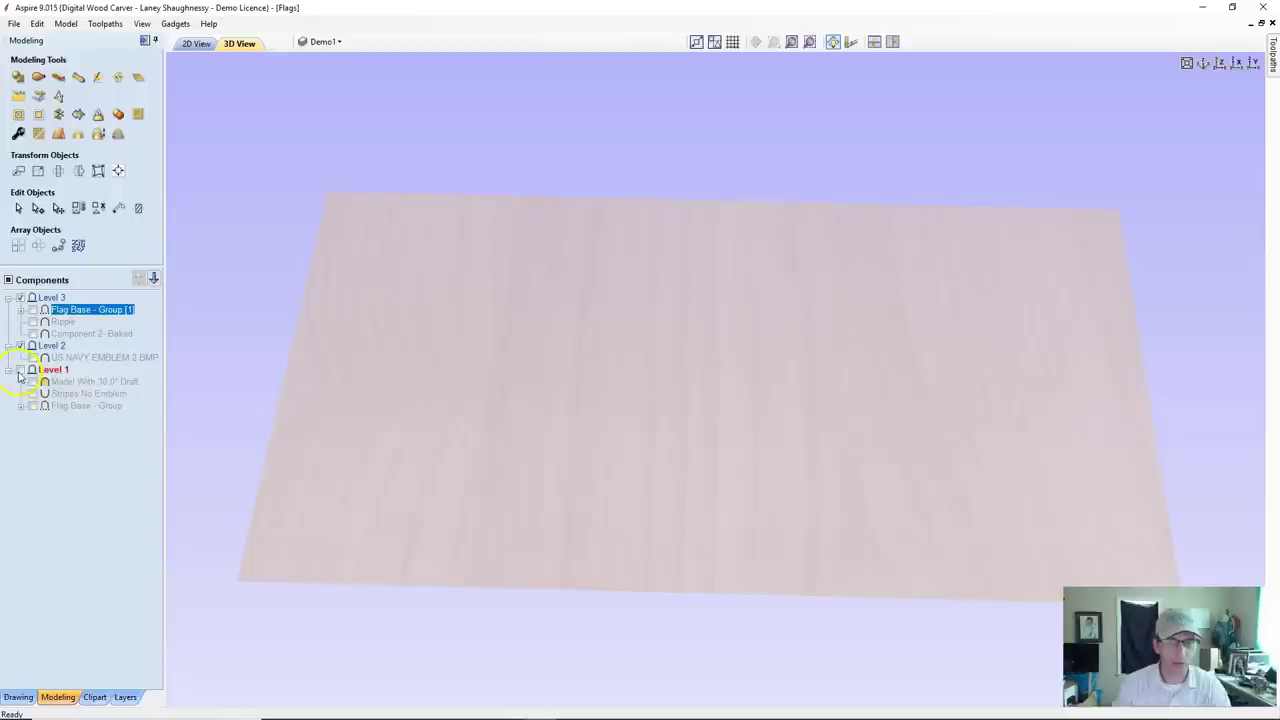
{"action": "left_click", "coordinate": [20, 370]}
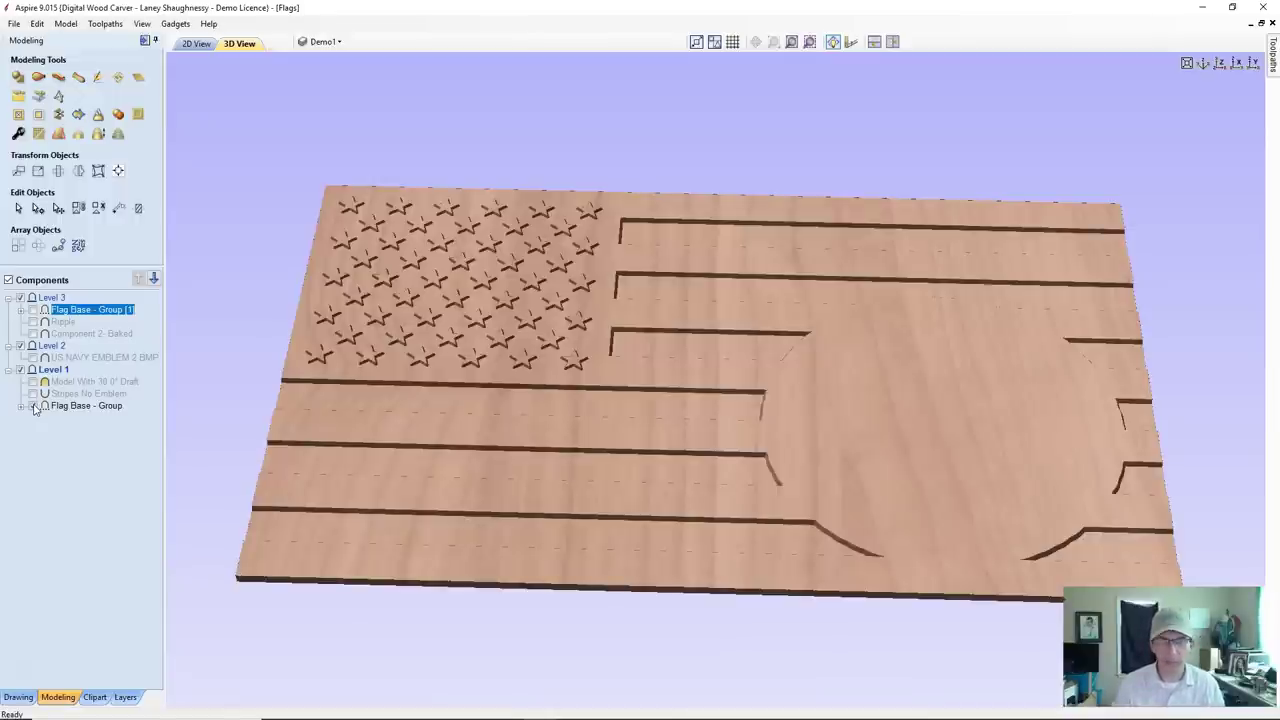
{"action": "left_click", "coordinate": [34, 407]}
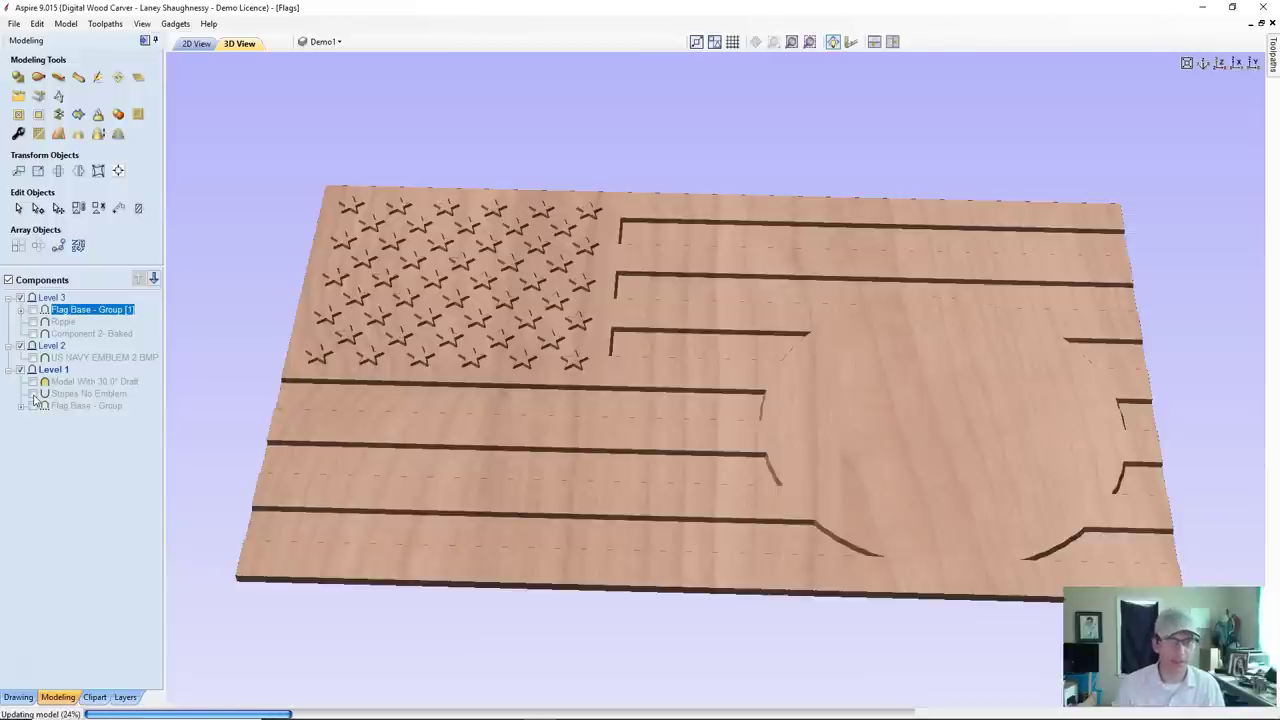
{"action": "left_click", "coordinate": [34, 395]}
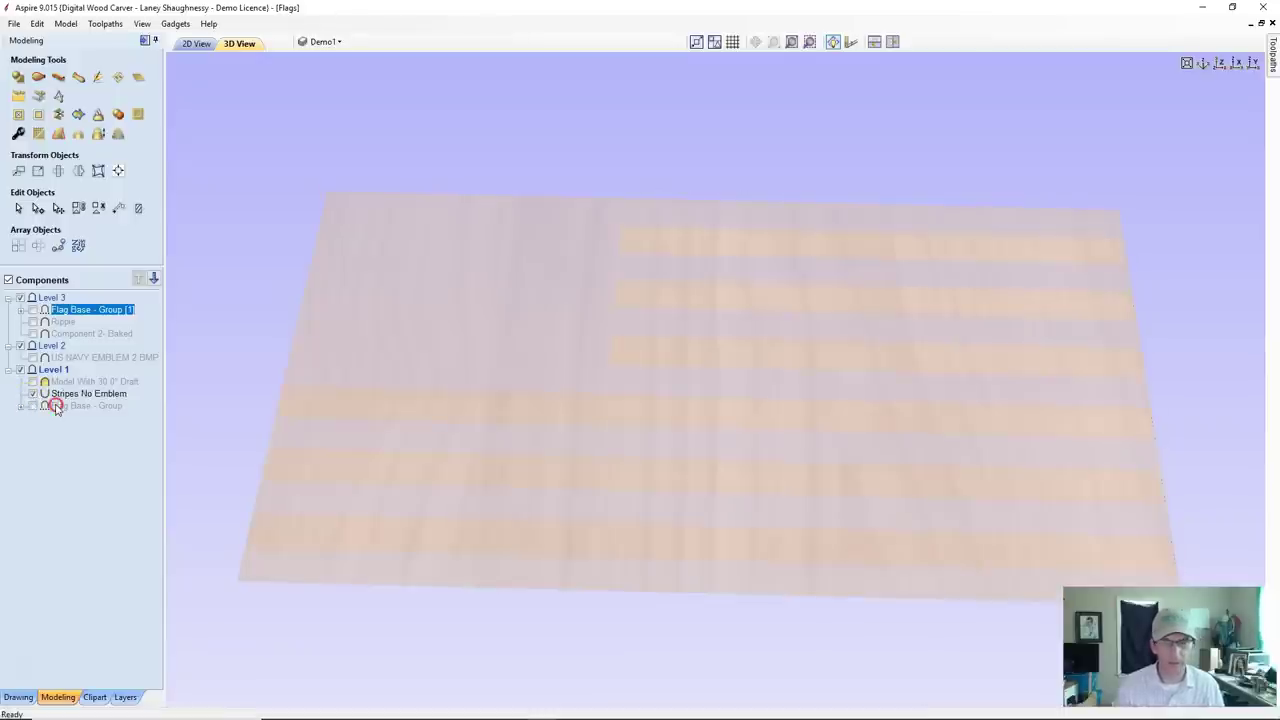
Ungroup Flag Base - Group, show Stars, and hide the draft model and Stripes with Emblem.
{"action": "right_click", "coordinate": [56, 406]}
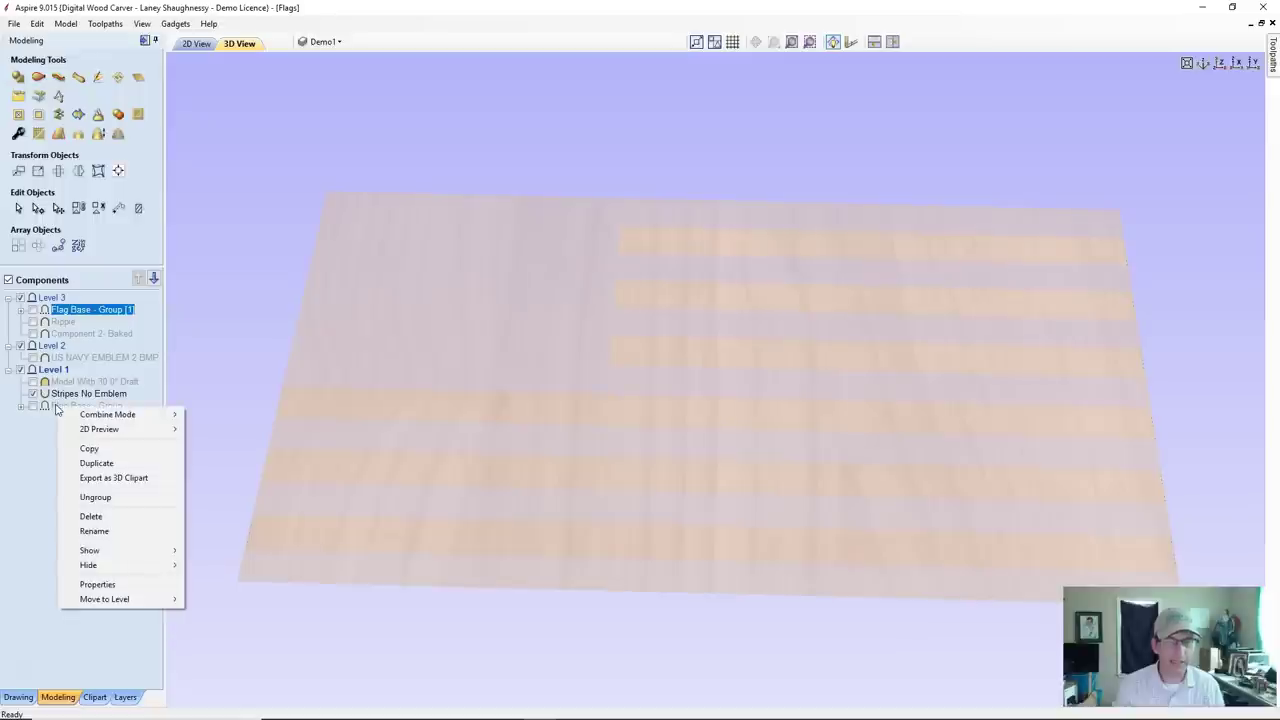
{"action": "left_click", "coordinate": [80, 497]}
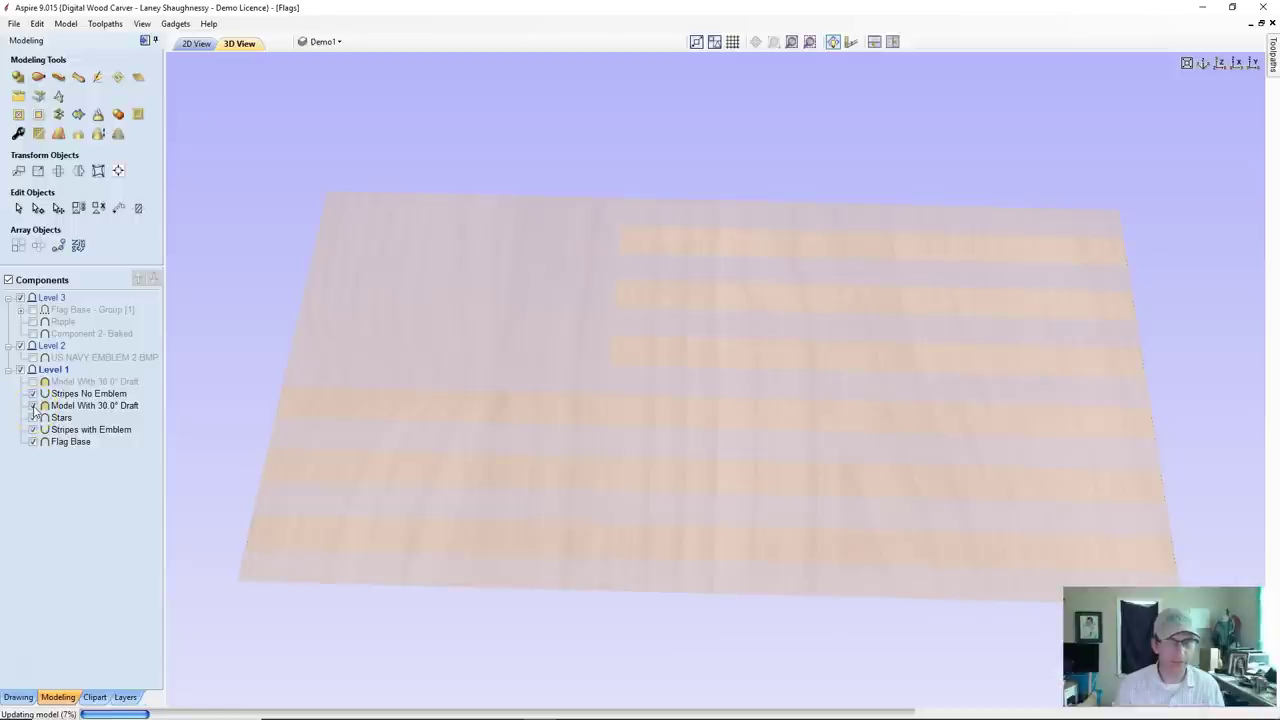
{"action": "left_click", "coordinate": [33, 418]}
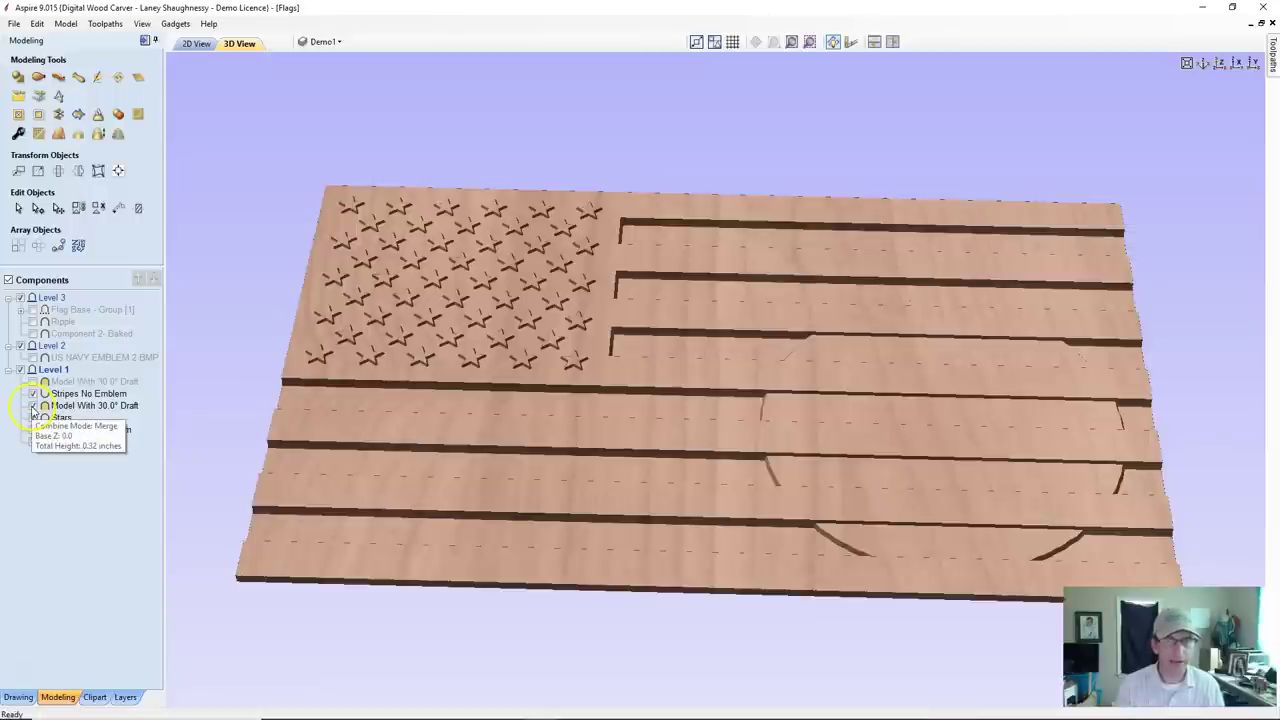
{"action": "left_click", "coordinate": [31, 406]}
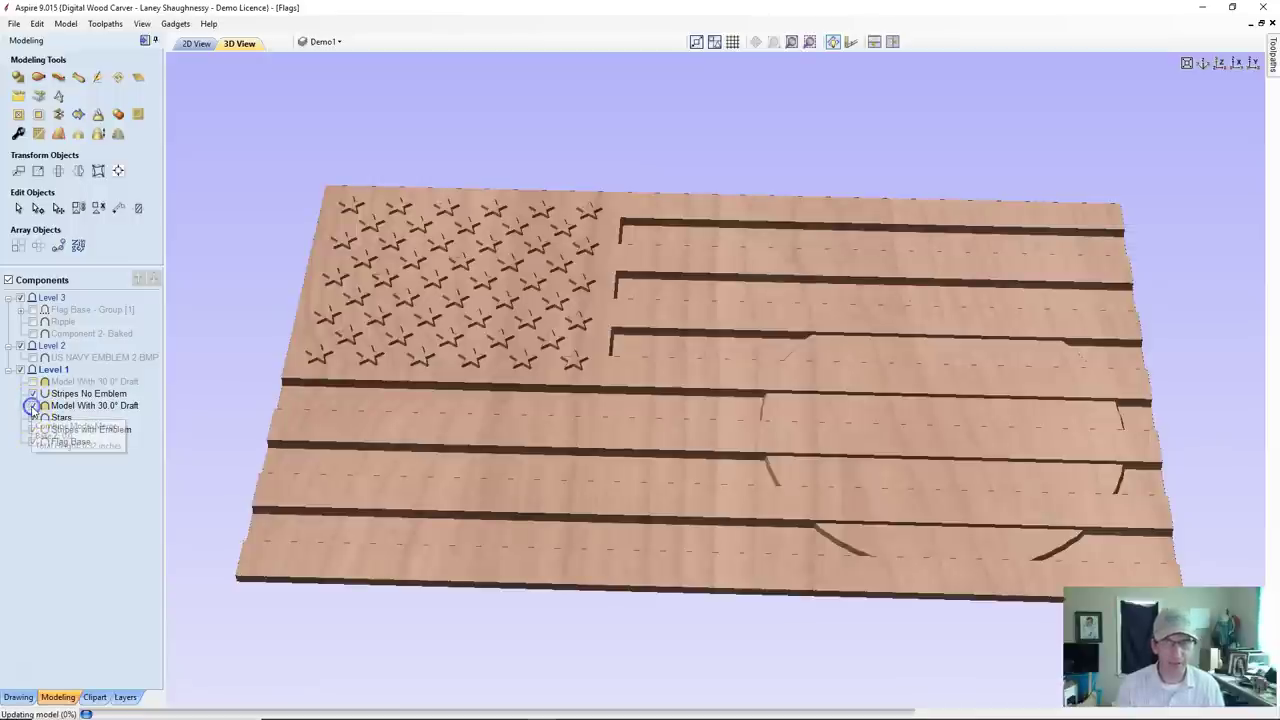
{"action": "left_click", "coordinate": [33, 429]}
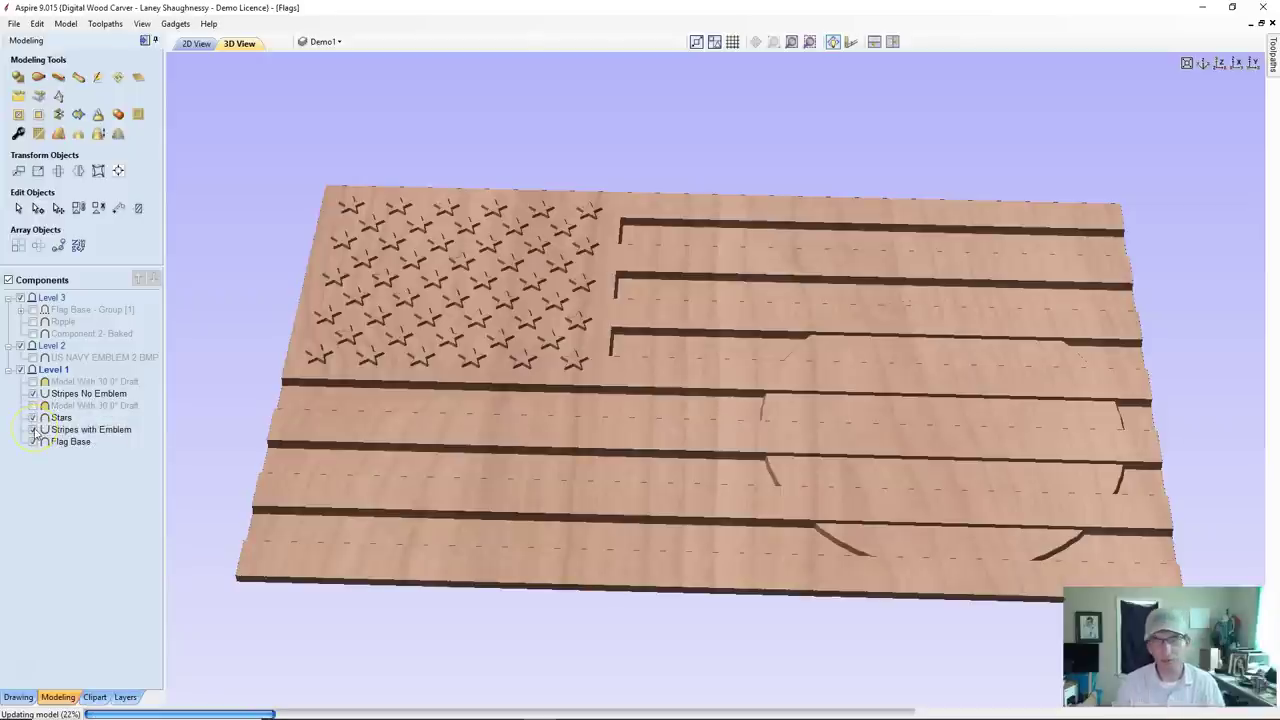
{"action": "left_click", "coordinate": [33, 429]}
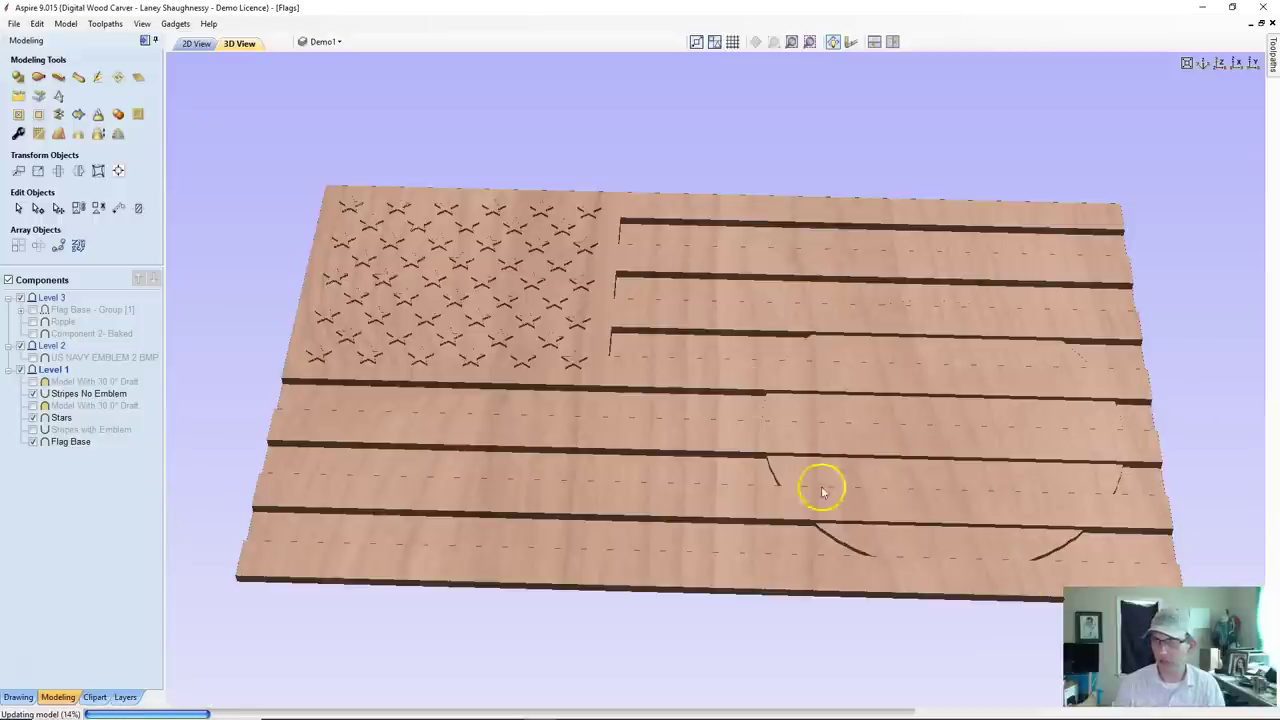
Switch to the flat 2D view of the flag's vectors.
{"action": "left_click", "coordinate": [957, 547]}
{"action": "left_click", "coordinate": [72, 379]}
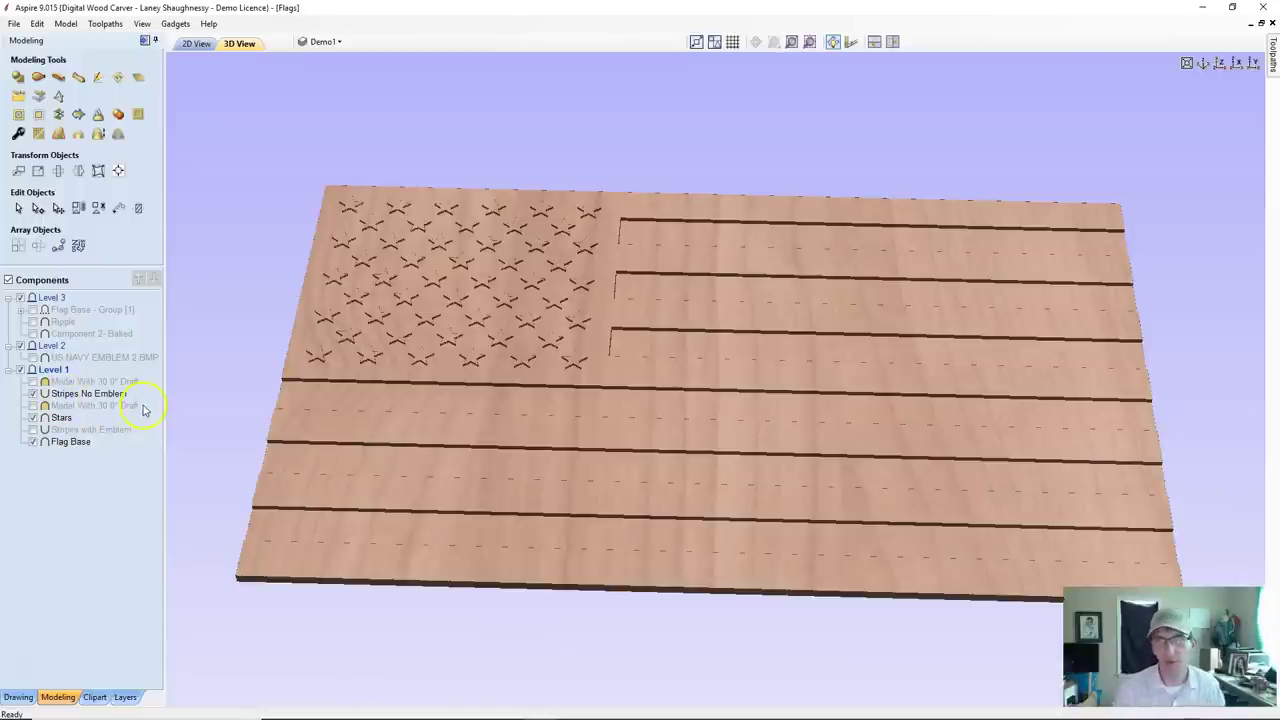
{"action": "left_click", "coordinate": [196, 43]}
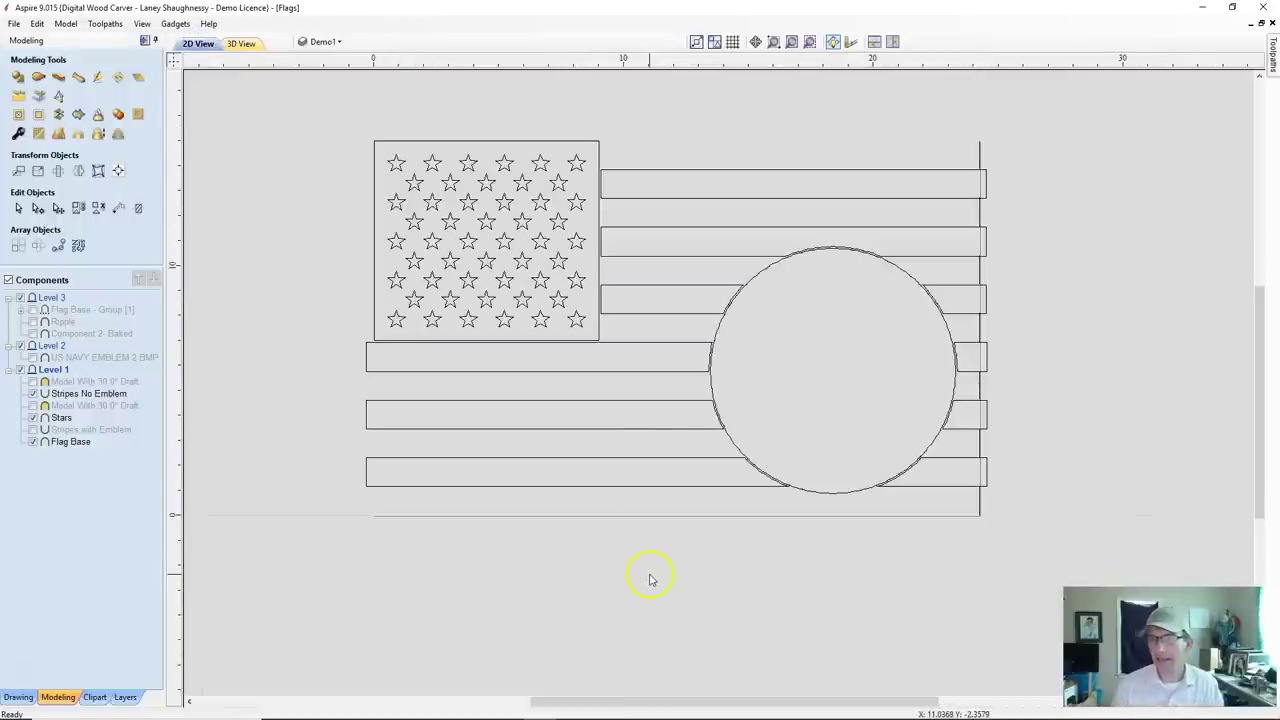
Hide the Demo1 layer and make Stars & Stripes 2 visible and active.
{"action": "left_click", "coordinate": [320, 41]}
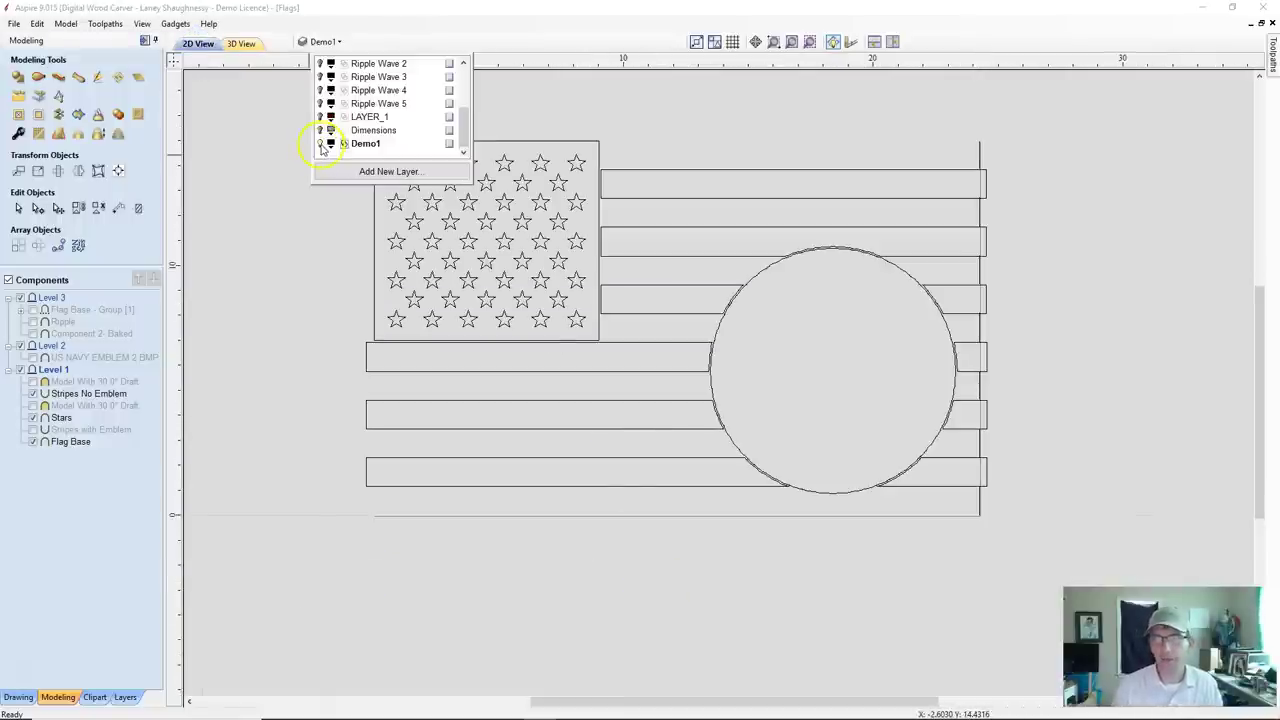
{"action": "left_click", "coordinate": [320, 145]}
{"action": "scroll", "coordinate": [360, 120], "scroll_direction": "up", "scroll_amount": 3}
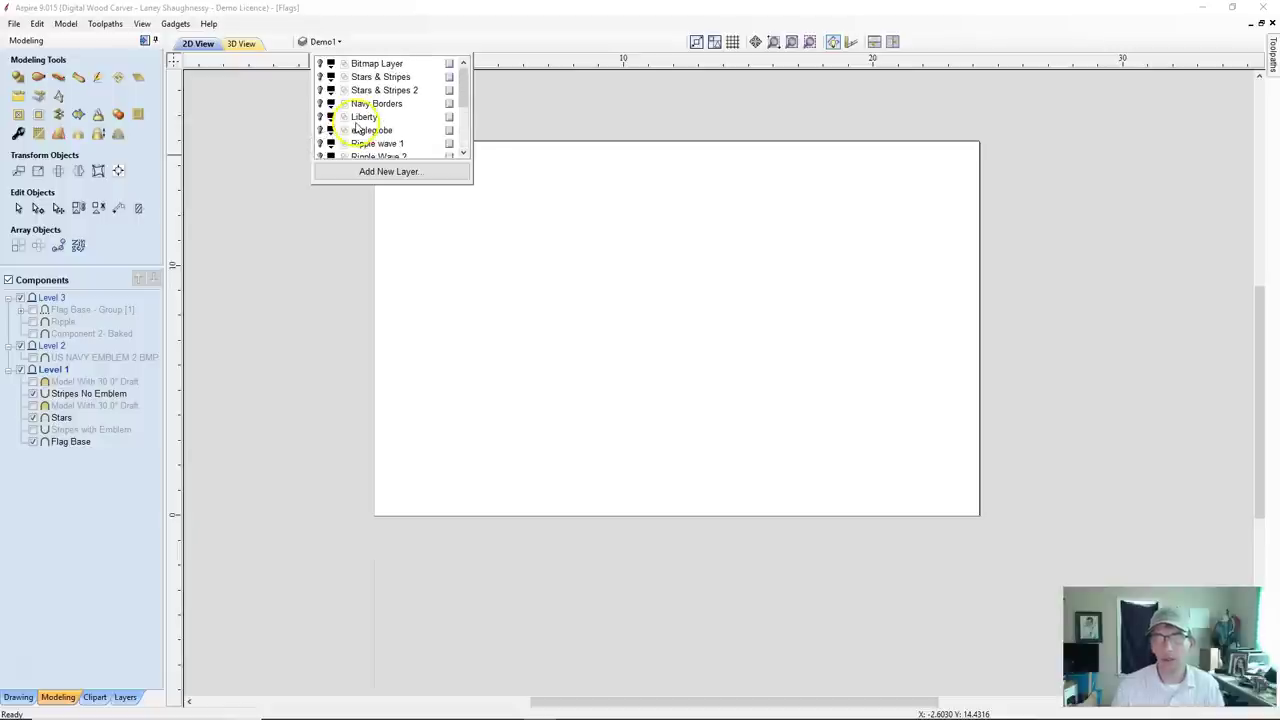
{"action": "left_click", "coordinate": [320, 90]}
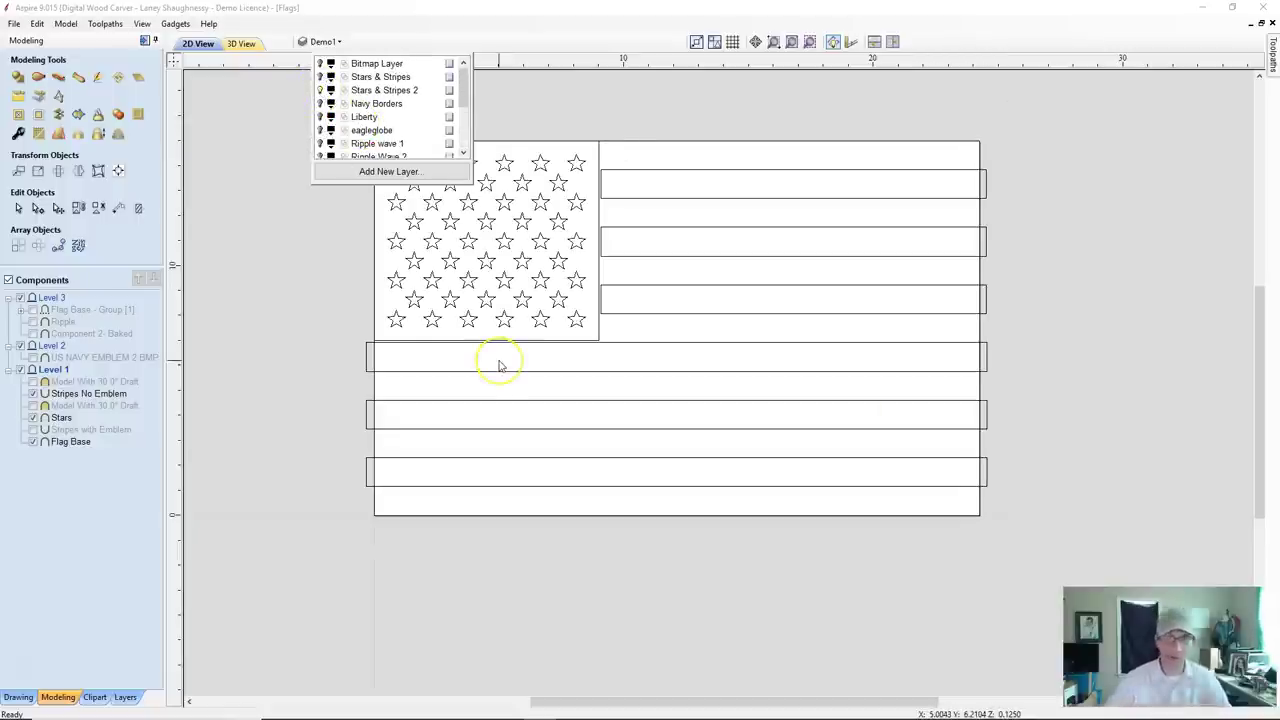
{"action": "left_click", "coordinate": [372, 90]}
Add a new layer named 'Stars & Stripes w Text'.
{"action": "left_click", "coordinate": [362, 172]}
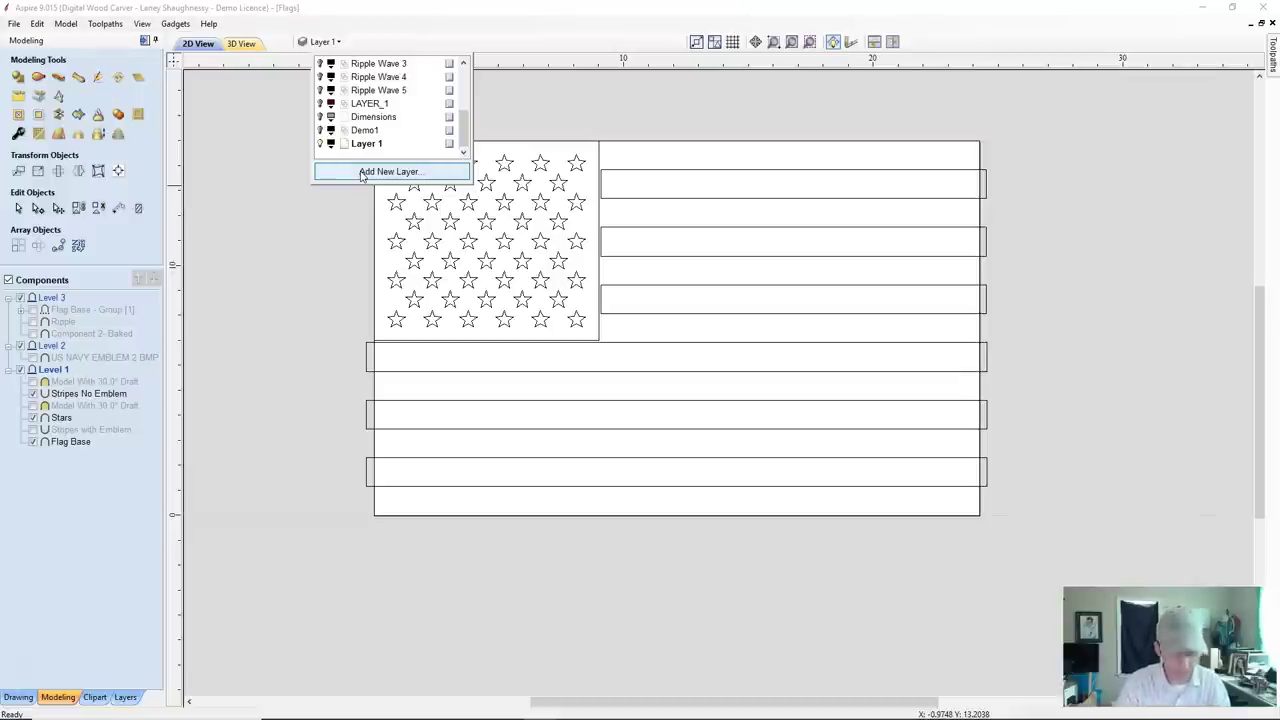
{"action": "scroll", "coordinate": [362, 175], "scroll_direction": "up", "scroll_amount": 3}
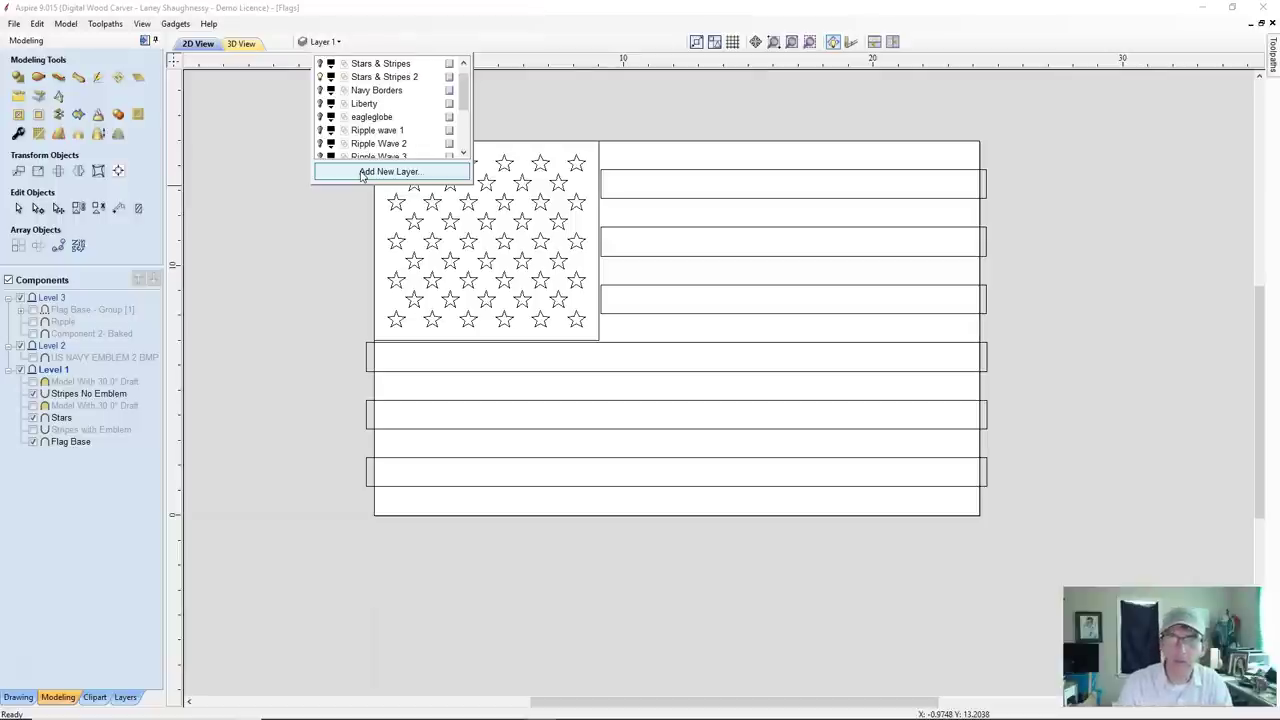
{"action": "scroll", "coordinate": [366, 130], "scroll_direction": "down", "scroll_amount": 3}
{"action": "right_click", "coordinate": [366, 143]}
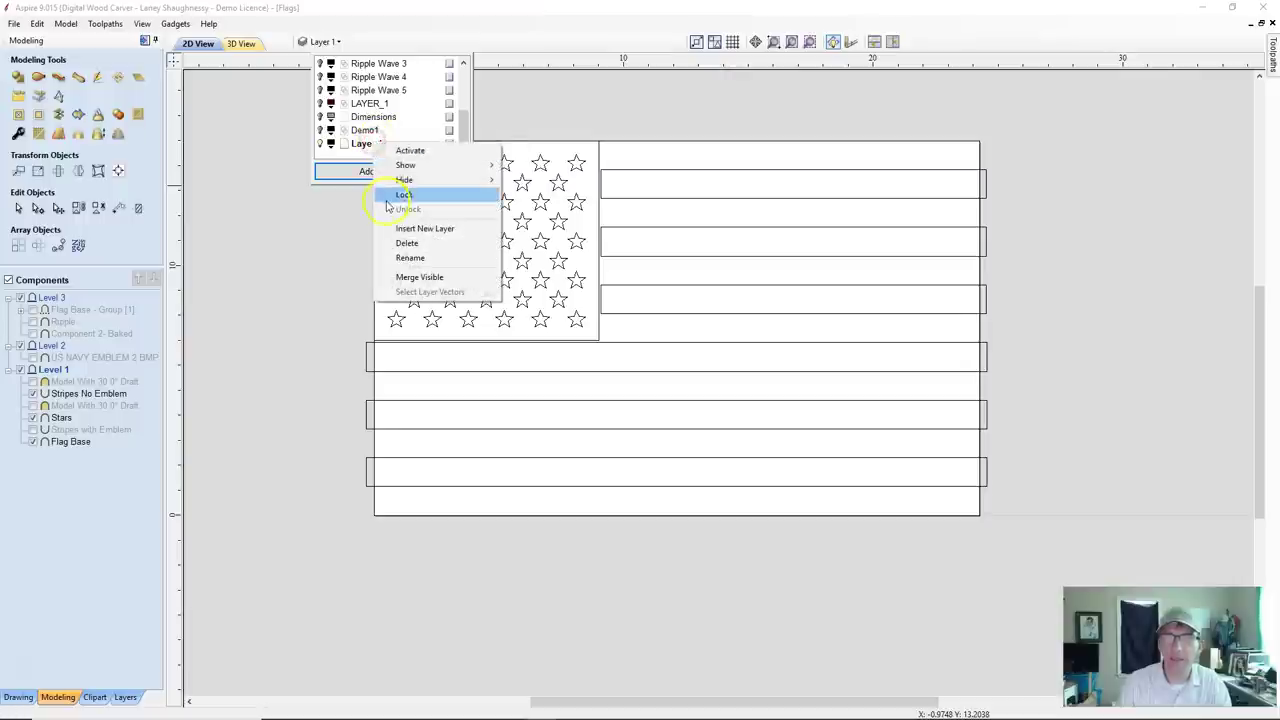
{"action": "left_click", "coordinate": [405, 257]}
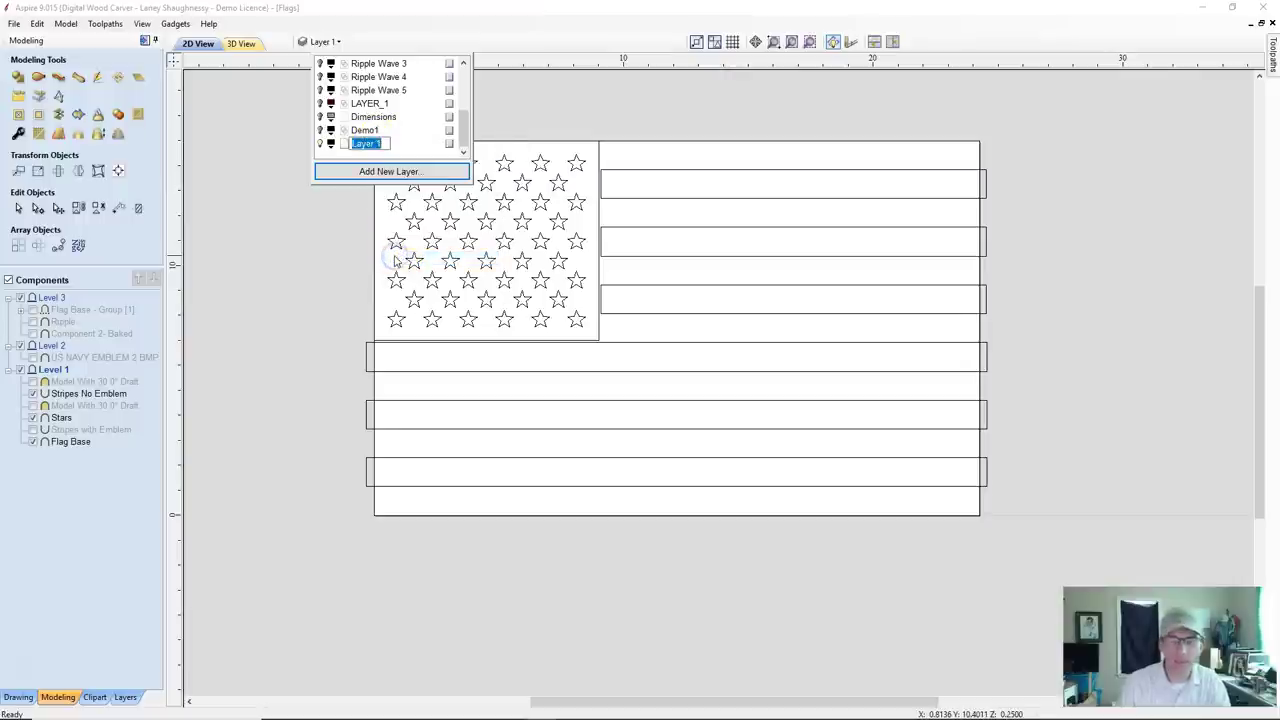
{"action": "type", "text": "Stars"}
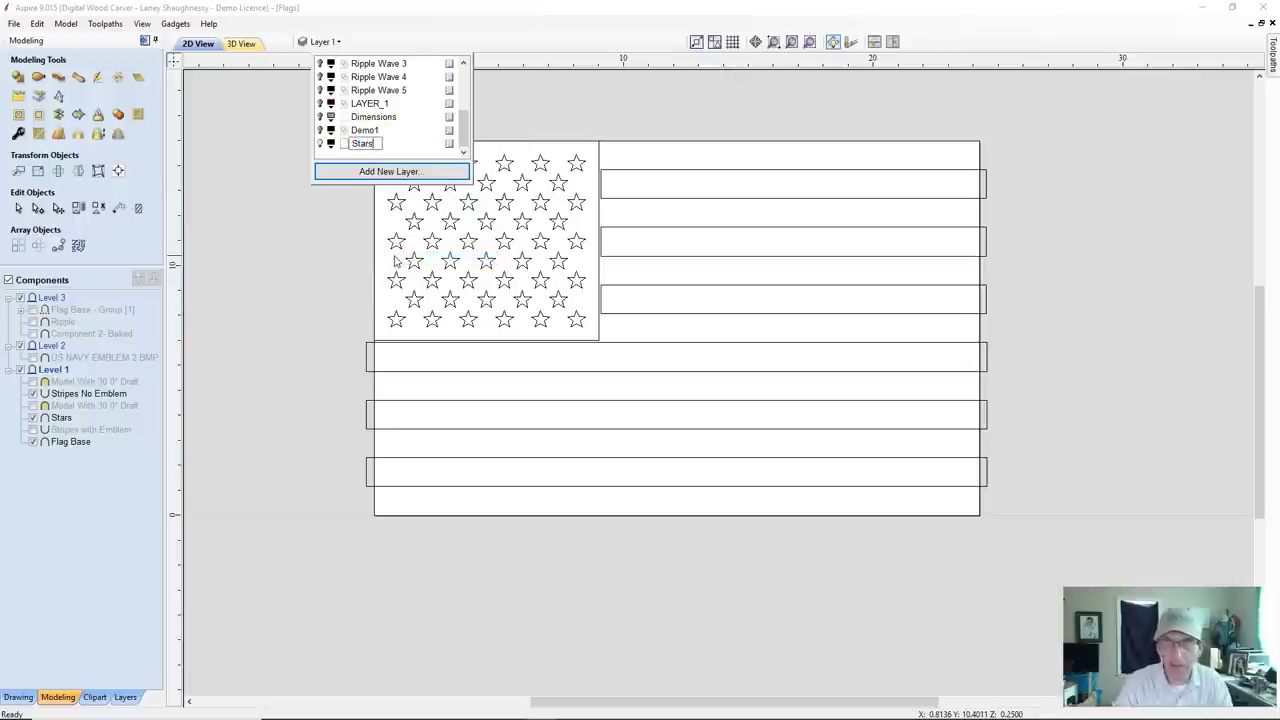
{"action": "type", "text": " & Stripes"}
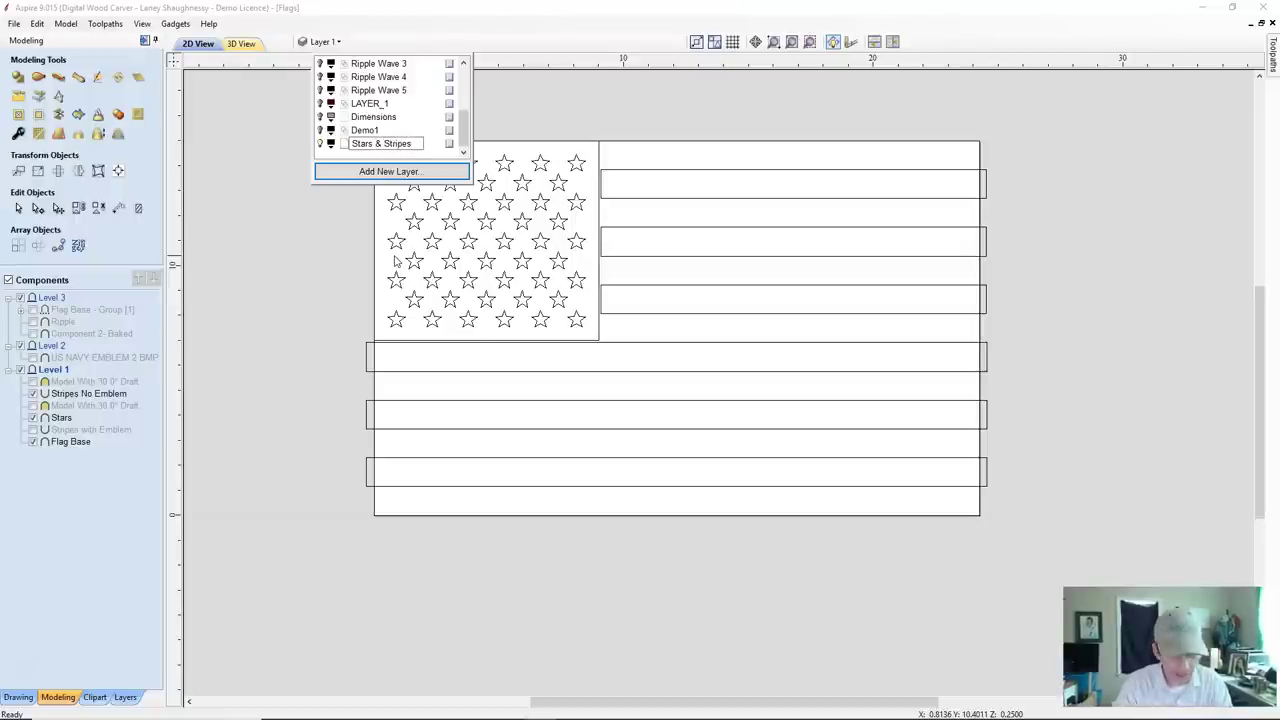
{"action": "type", "text": " w Text"}
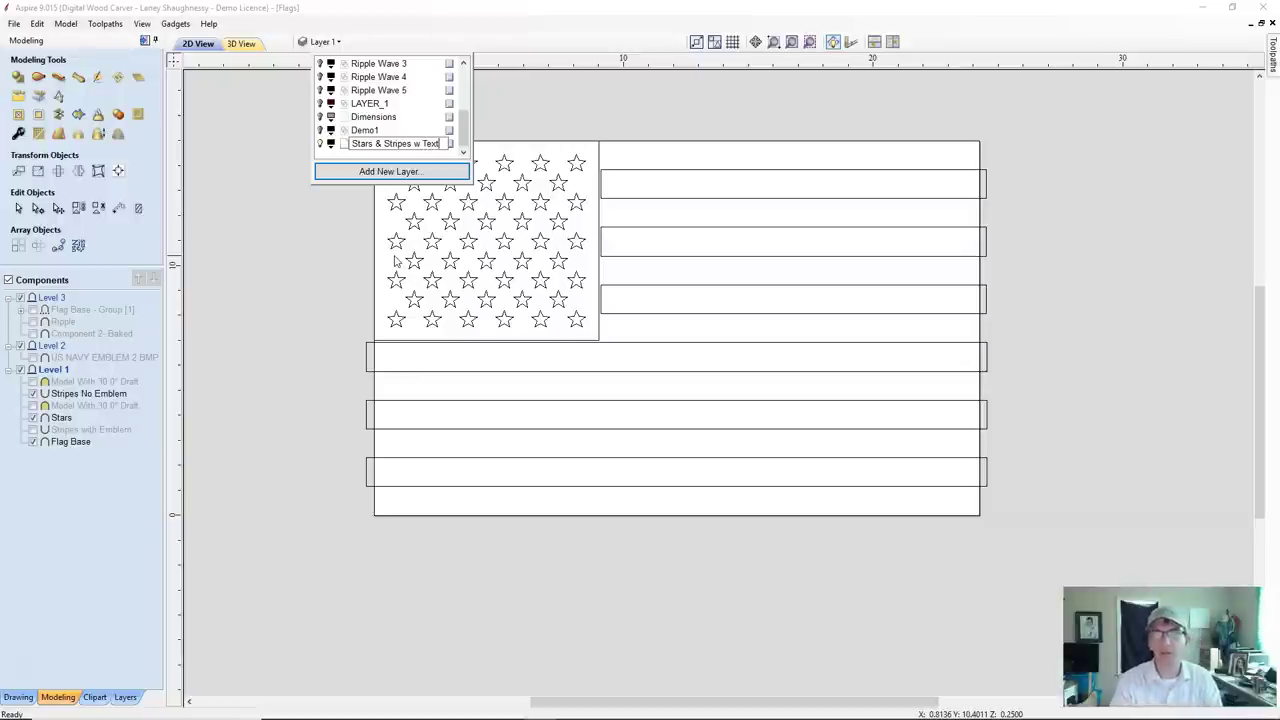
{"action": "key", "text": "Return"}
Copy all the flag's star and stripe vectors to the Stars & Stripes w Text layer.
{"action": "scroll", "coordinate": [365, 130], "scroll_direction": "up", "scroll_amount": 3}
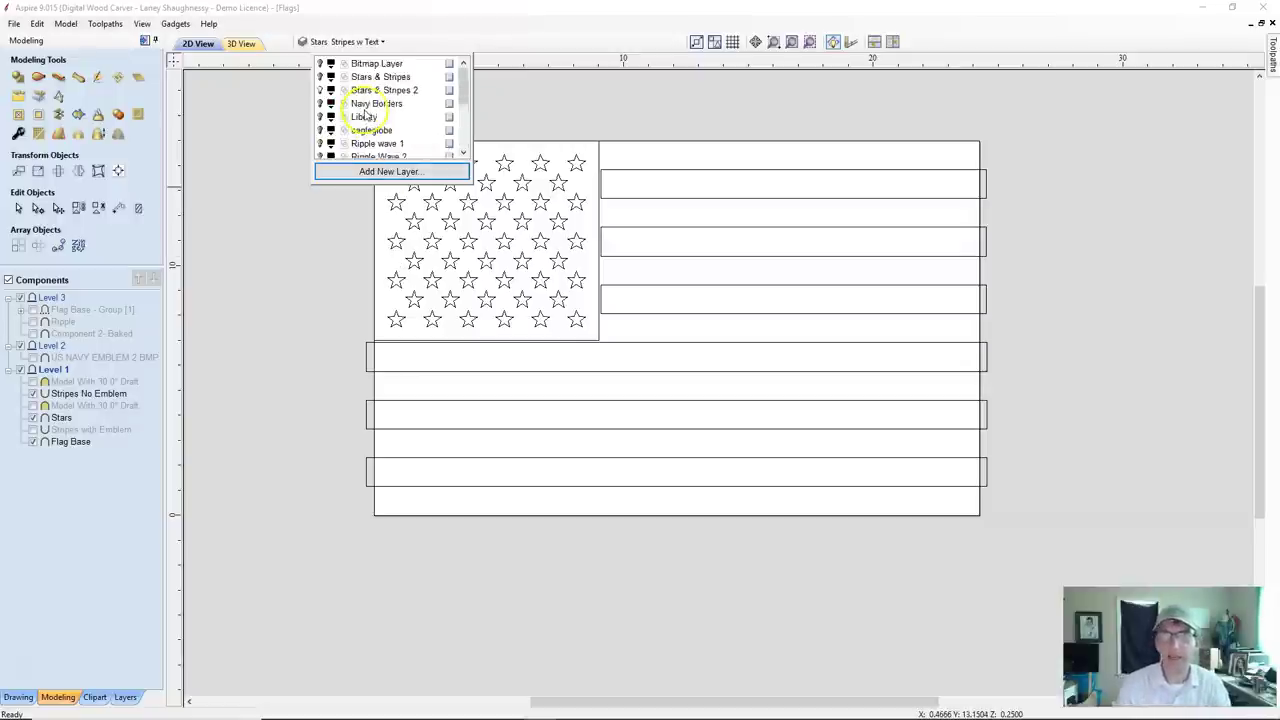
{"action": "left_click", "coordinate": [646, 306]}
{"action": "left_click_drag", "start_coordinate": [895, 577], "coordinate": [301, 101]}
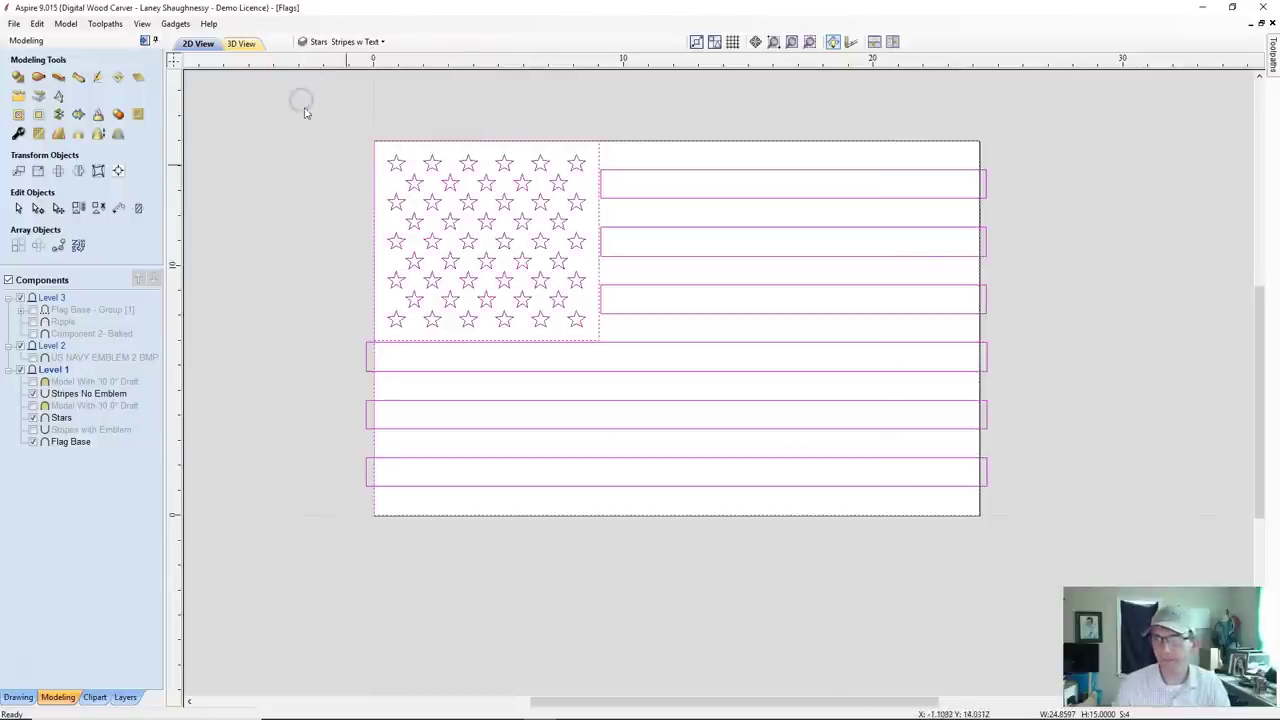
{"action": "right_click", "coordinate": [466, 255]}
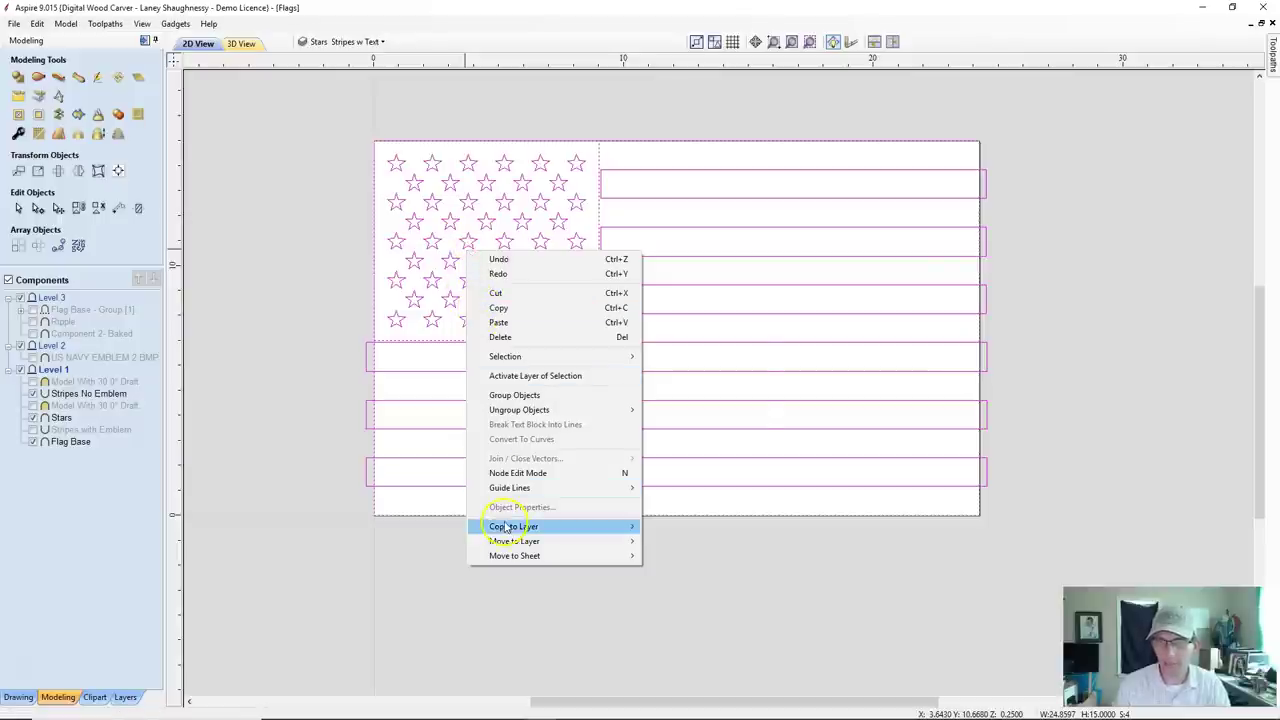
{"action": "mouse_move", "coordinate": [495, 526]}
{"action": "left_click", "coordinate": [670, 508]}
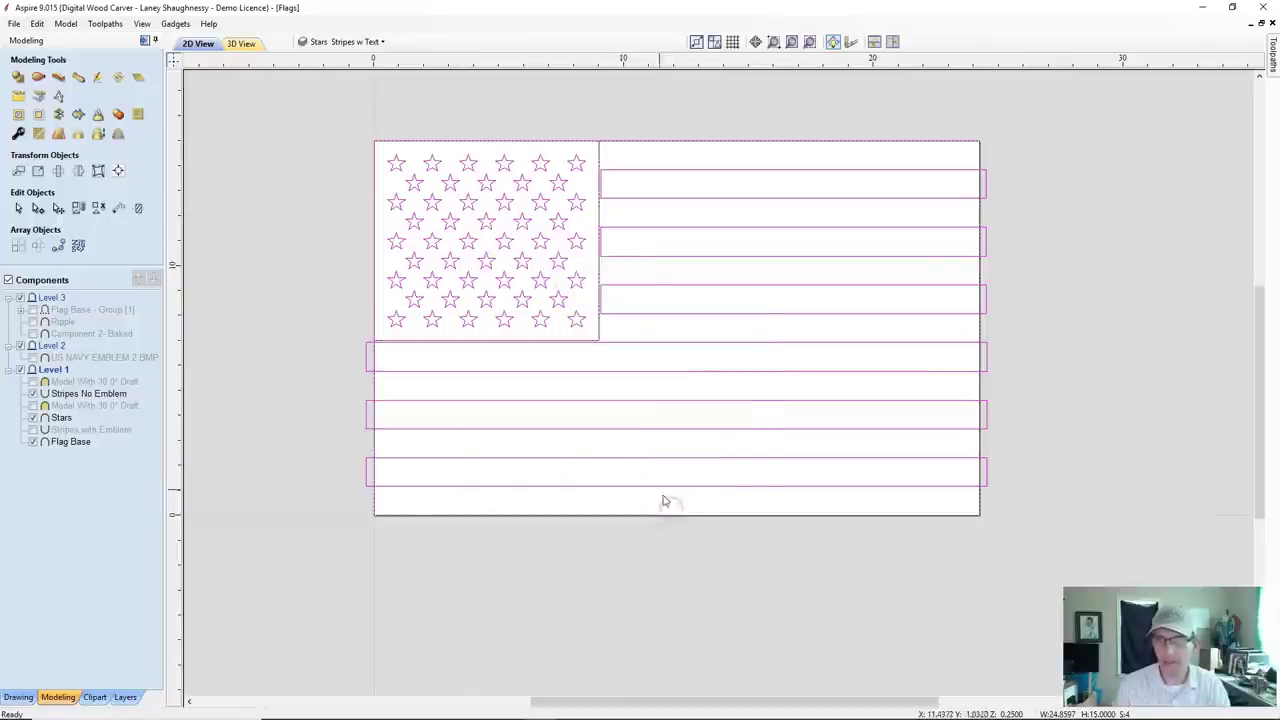
Make Stars & Stripes w Text the active layer.
{"action": "left_click", "coordinate": [345, 42]}
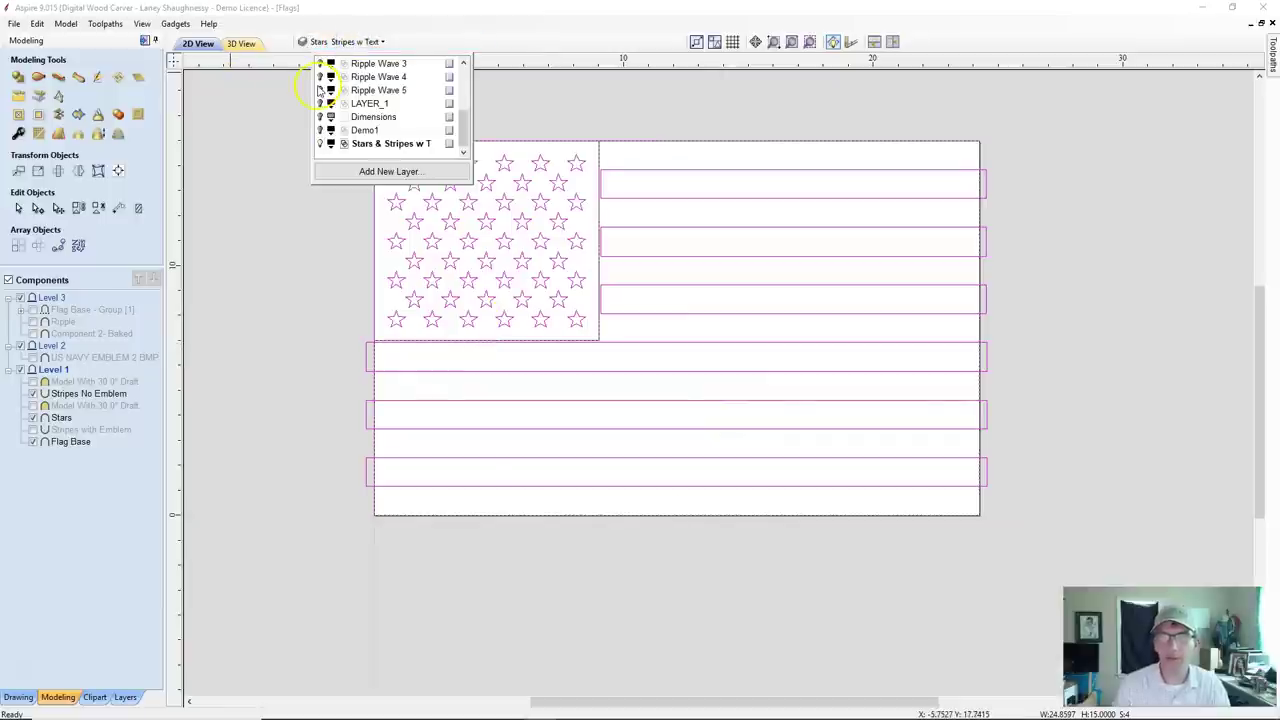
{"action": "scroll", "coordinate": [331, 118], "scroll_direction": "up", "scroll_amount": 3}
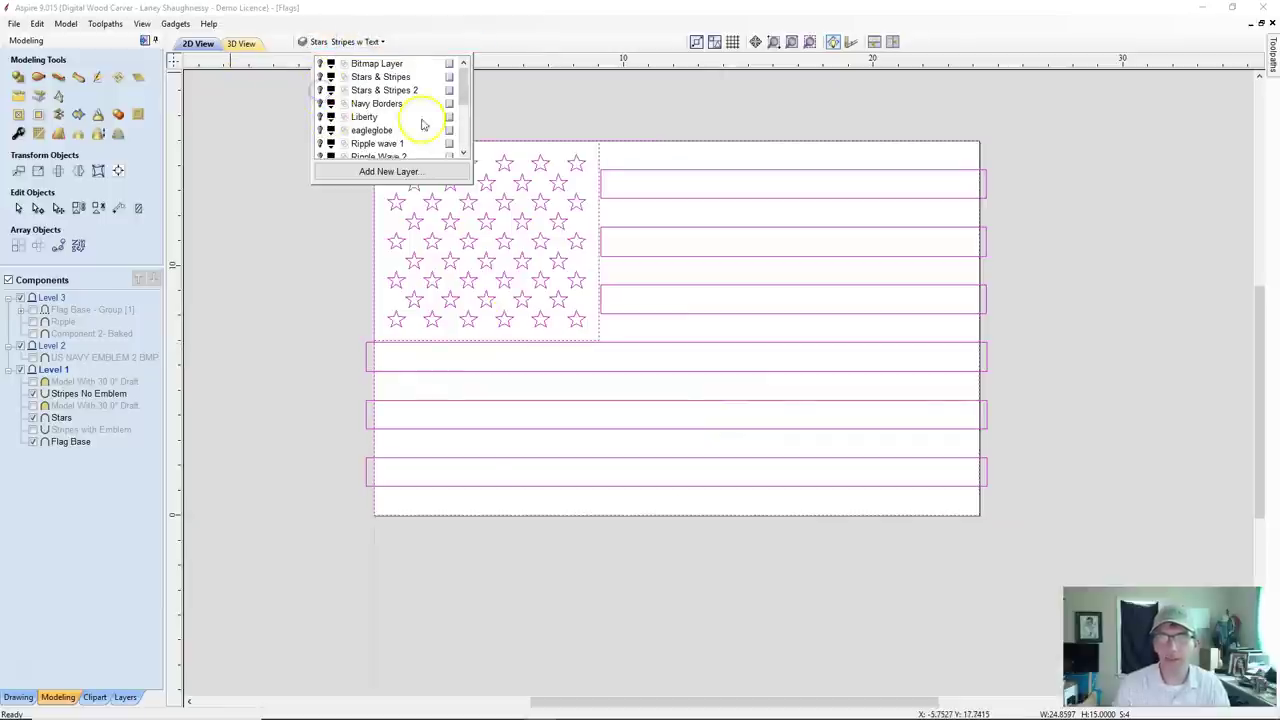
{"action": "scroll", "coordinate": [375, 150], "scroll_direction": "down", "scroll_amount": 3}
{"action": "left_click", "coordinate": [368, 146]}
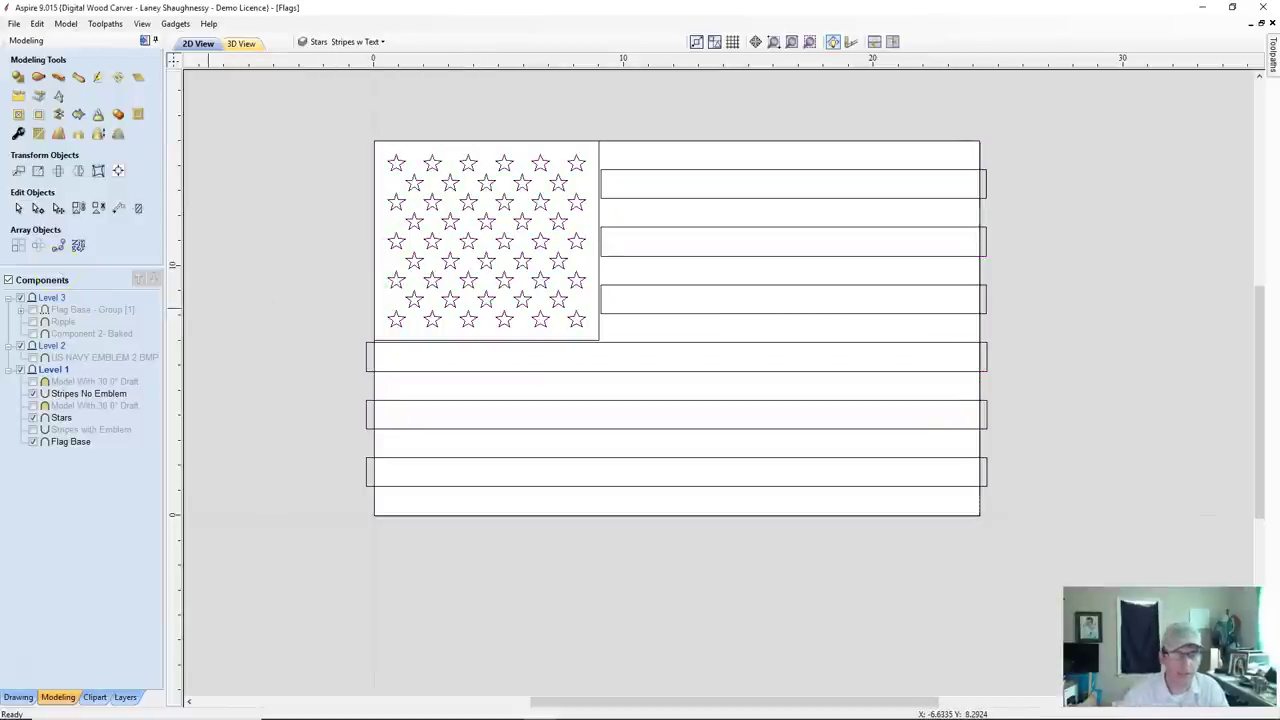
{"action": "left_click", "coordinate": [18, 697]}
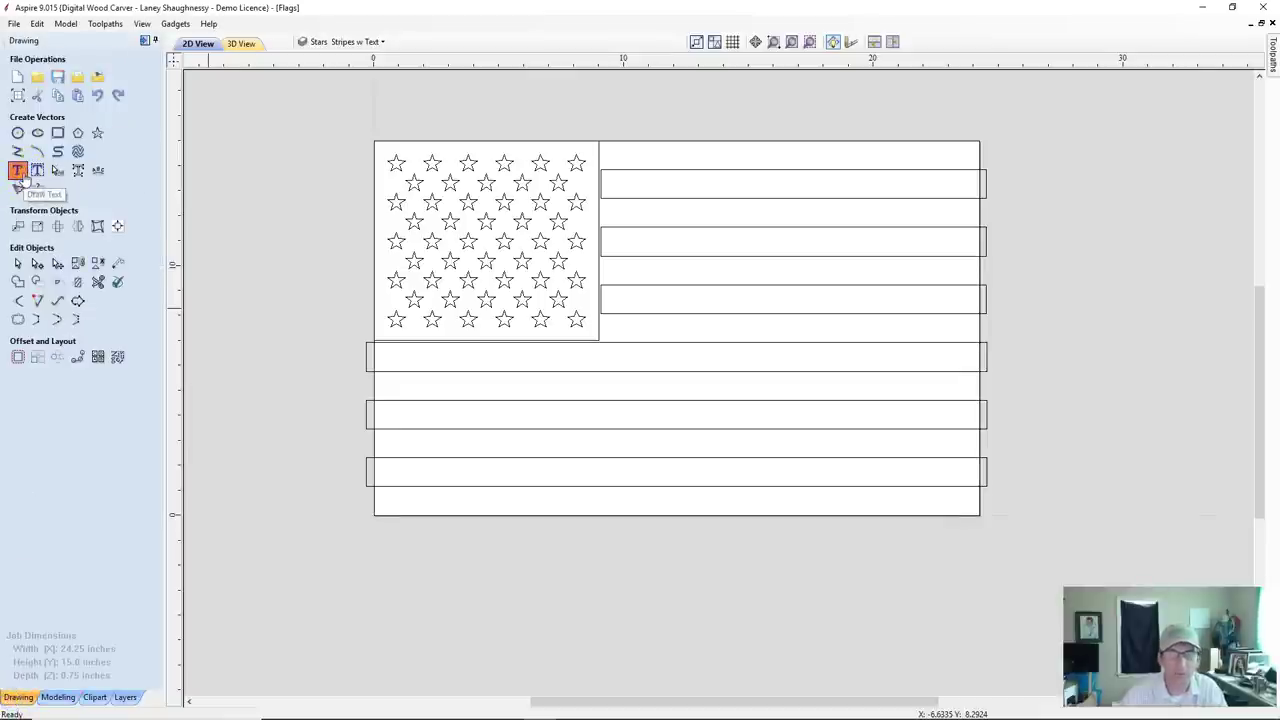
Create the We The People text in Old English Text MT, centre-aligned, and place it.
{"action": "left_click", "coordinate": [17, 171]}
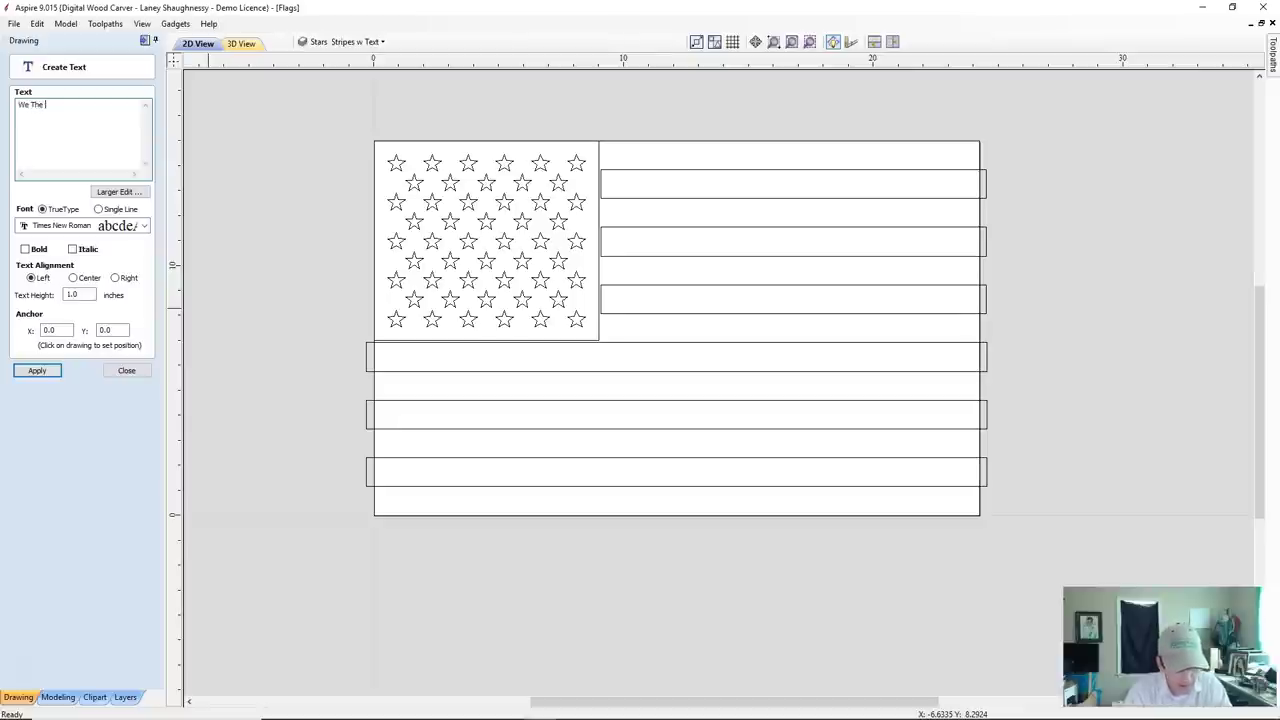
{"action": "type", "text": "eople"}
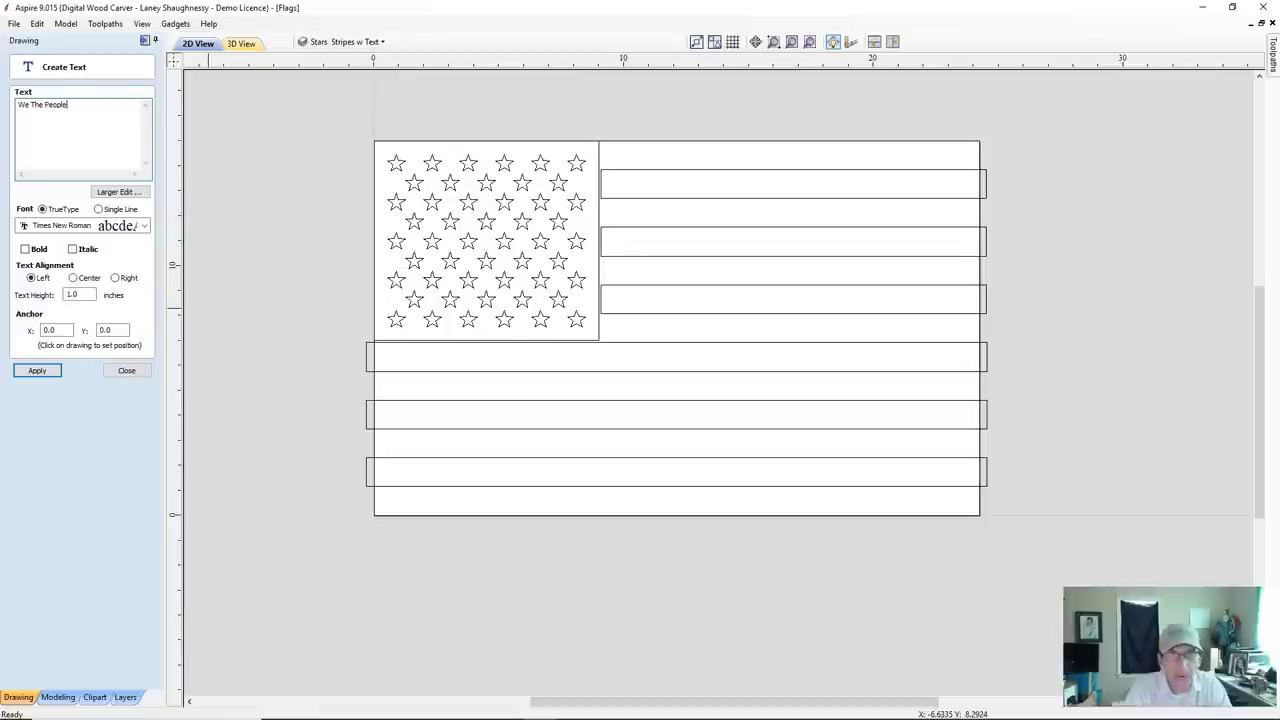
{"action": "left_click", "coordinate": [145, 226]}
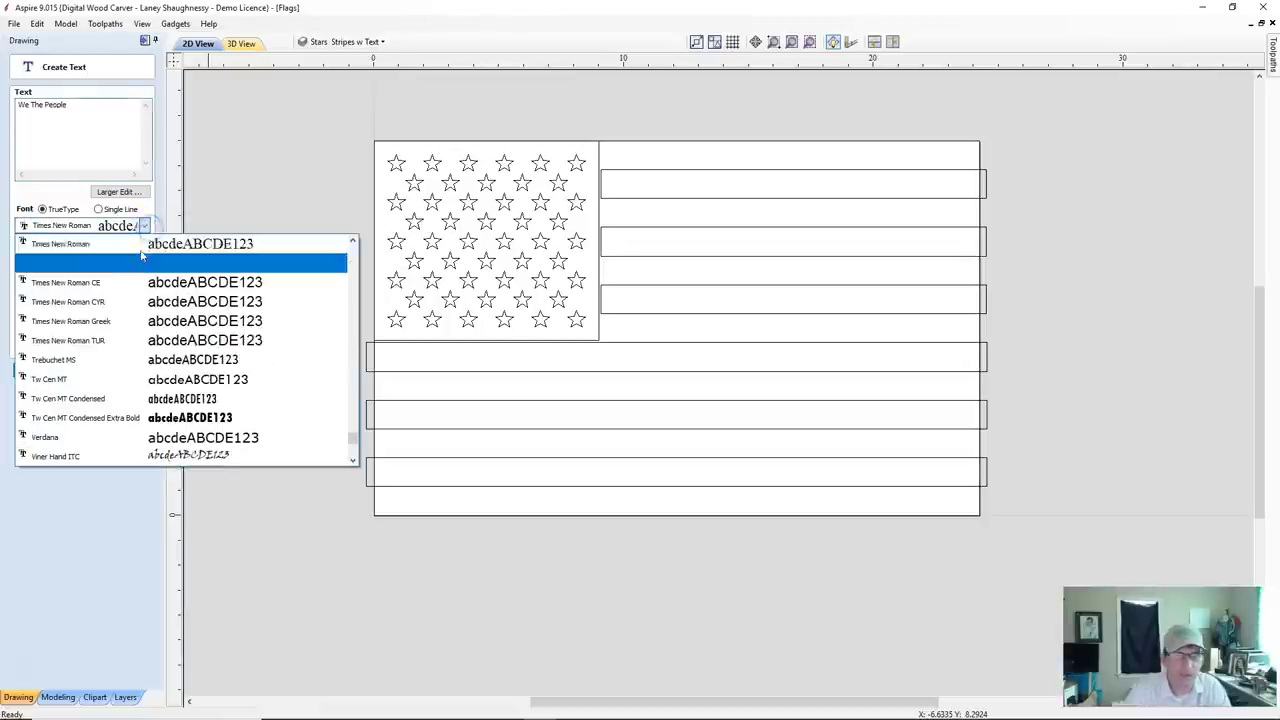
{"action": "scroll", "coordinate": [120, 367], "scroll_direction": "up", "scroll_amount": 6}
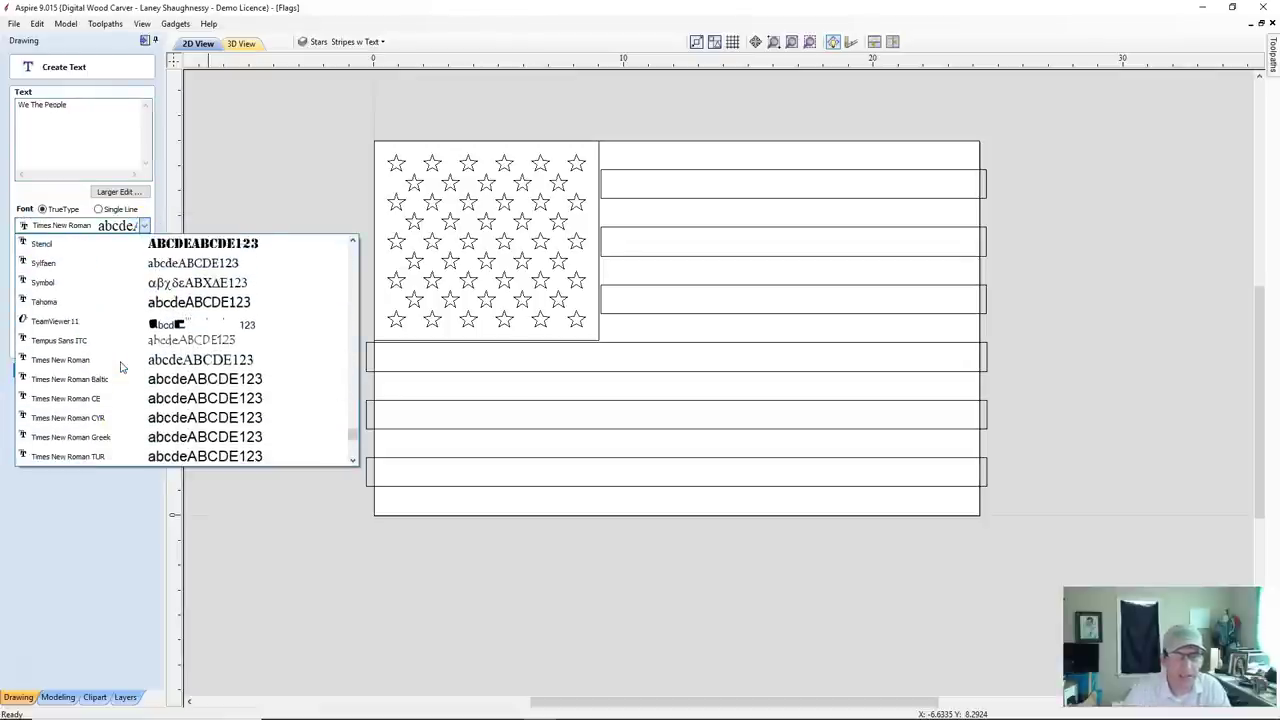
{"action": "scroll", "coordinate": [120, 367], "scroll_direction": "up", "scroll_amount": 10}
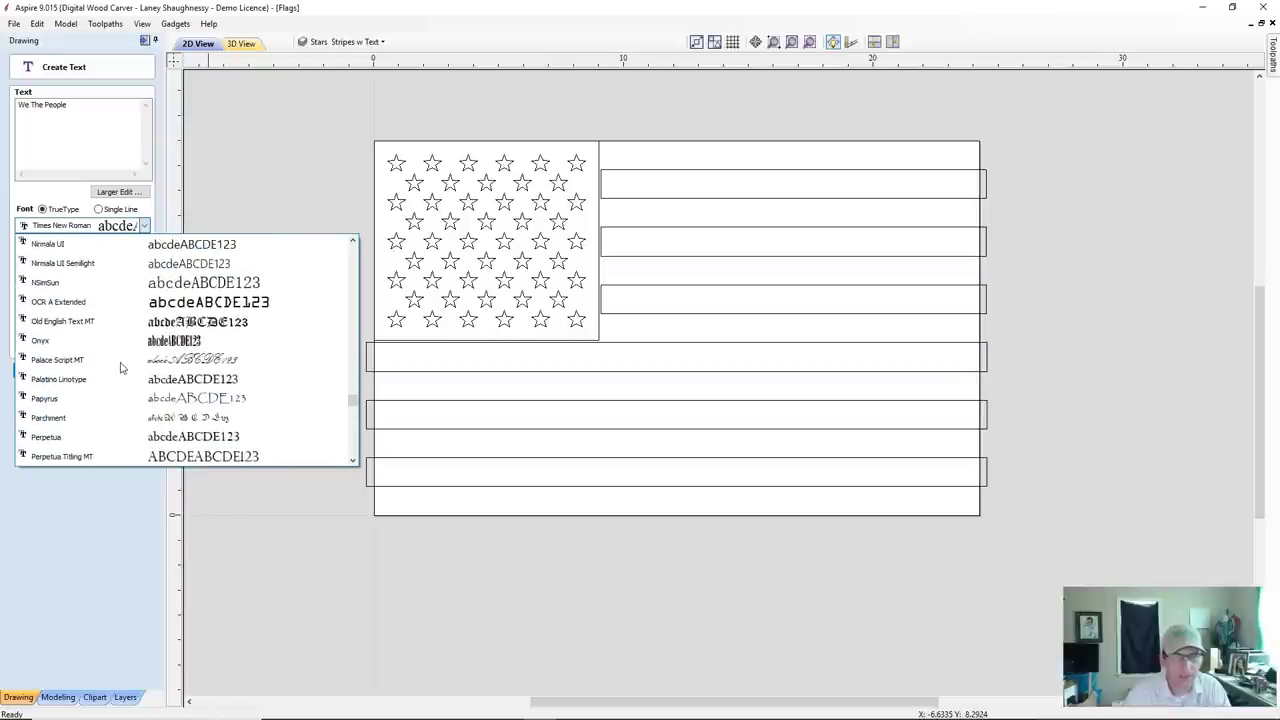
{"action": "scroll", "coordinate": [120, 367], "scroll_direction": "up", "scroll_amount": 6}
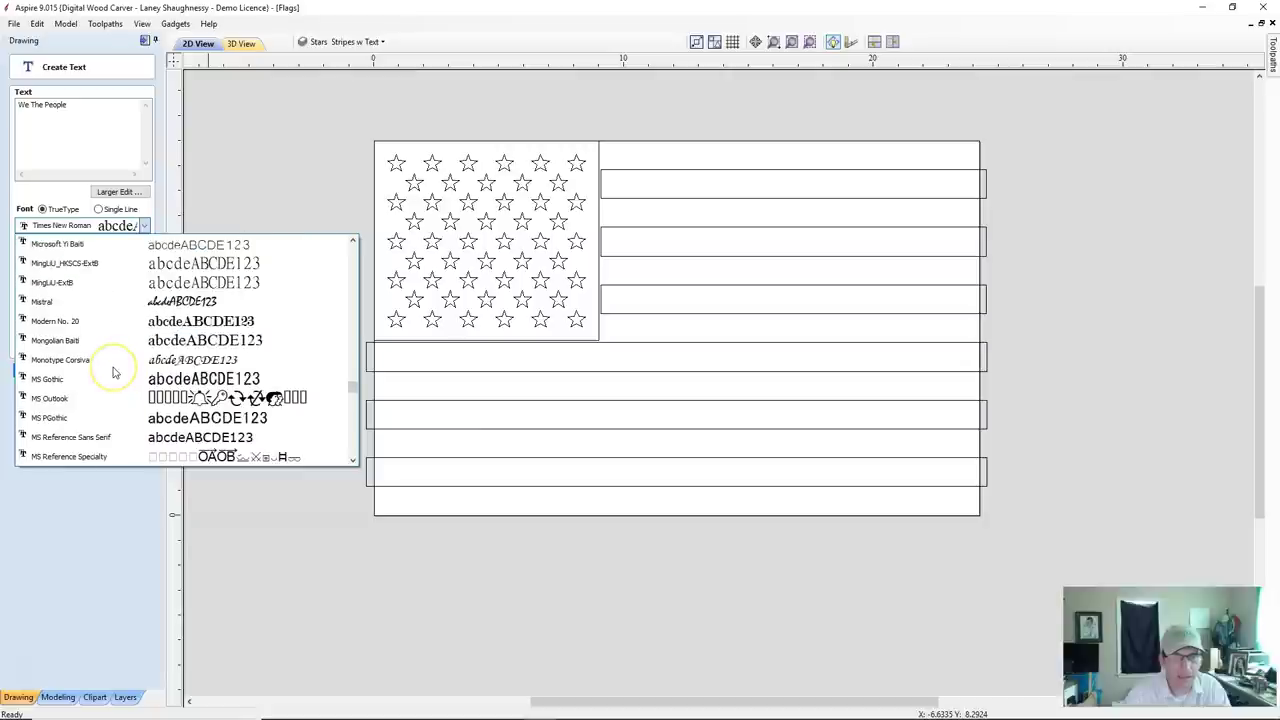
{"action": "scroll", "coordinate": [113, 372], "scroll_direction": "up", "scroll_amount": 4}
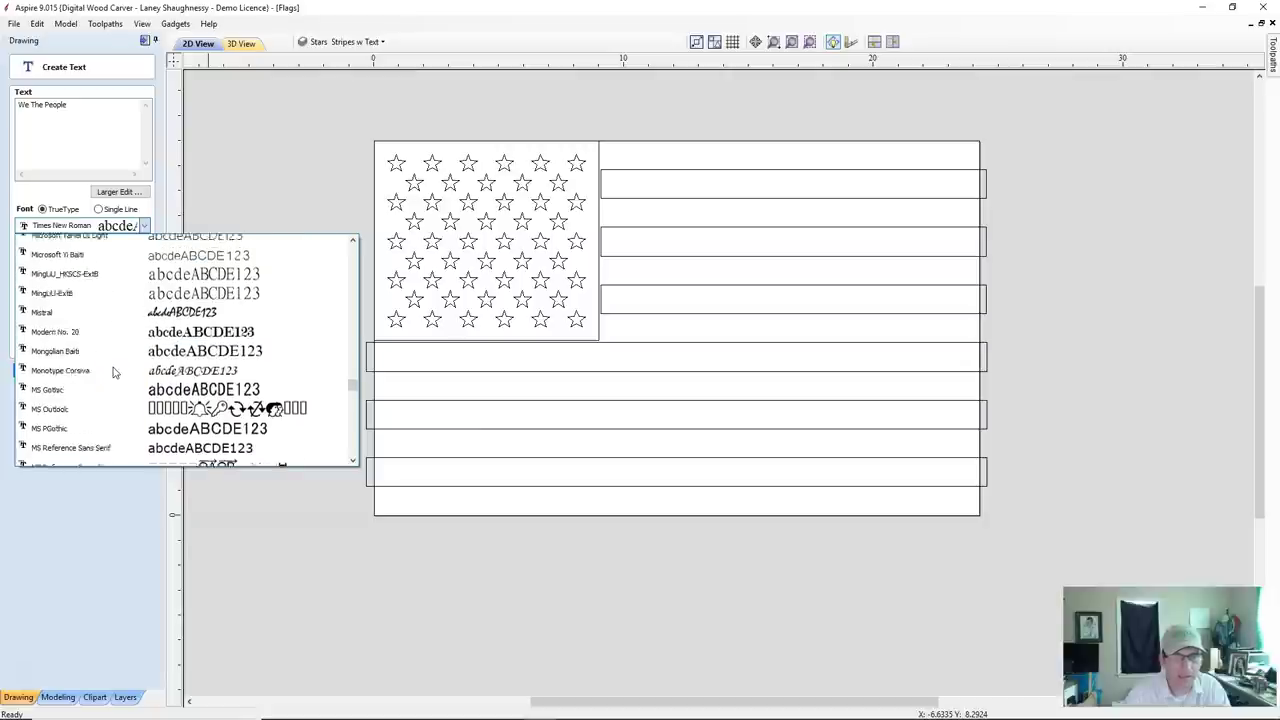
{"action": "scroll", "coordinate": [113, 372], "scroll_direction": "up", "scroll_amount": 2}
{"action": "scroll", "coordinate": [113, 372], "scroll_direction": "down", "scroll_amount": 5}
{"action": "scroll", "coordinate": [113, 372], "scroll_direction": "down", "scroll_amount": 5}
{"action": "left_click", "coordinate": [77, 380]}
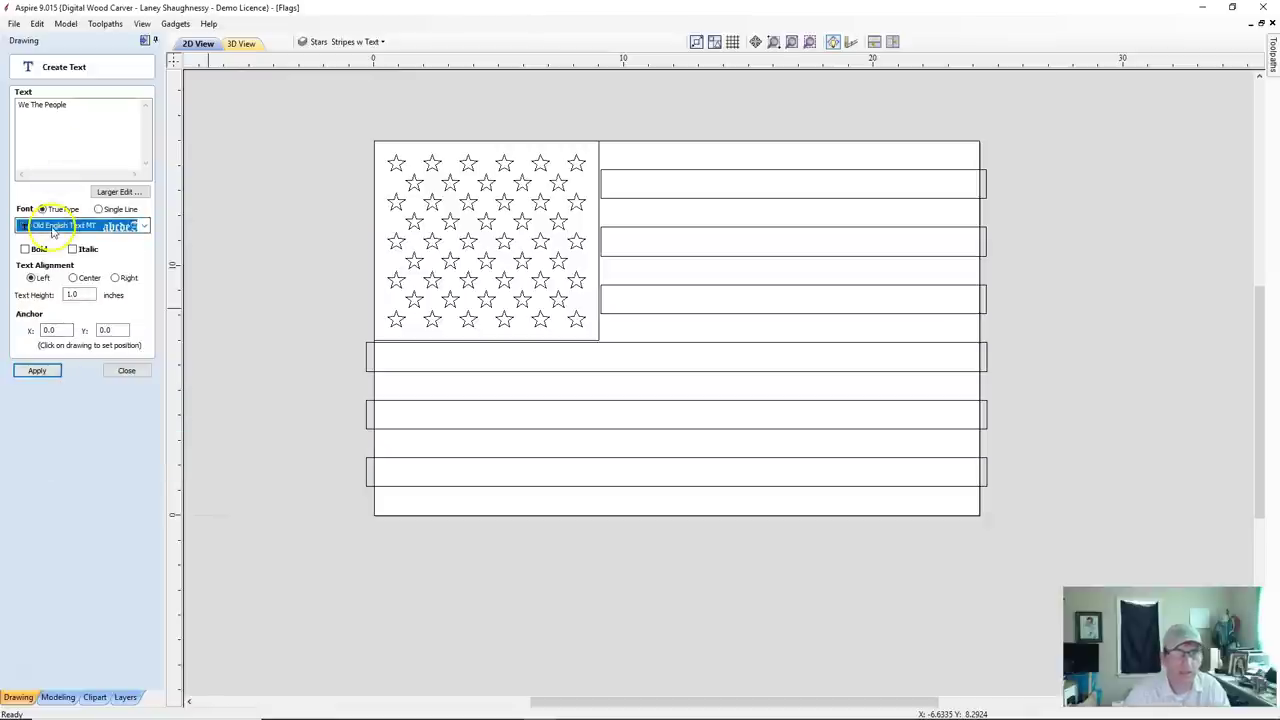
{"action": "left_click", "coordinate": [74, 278]}
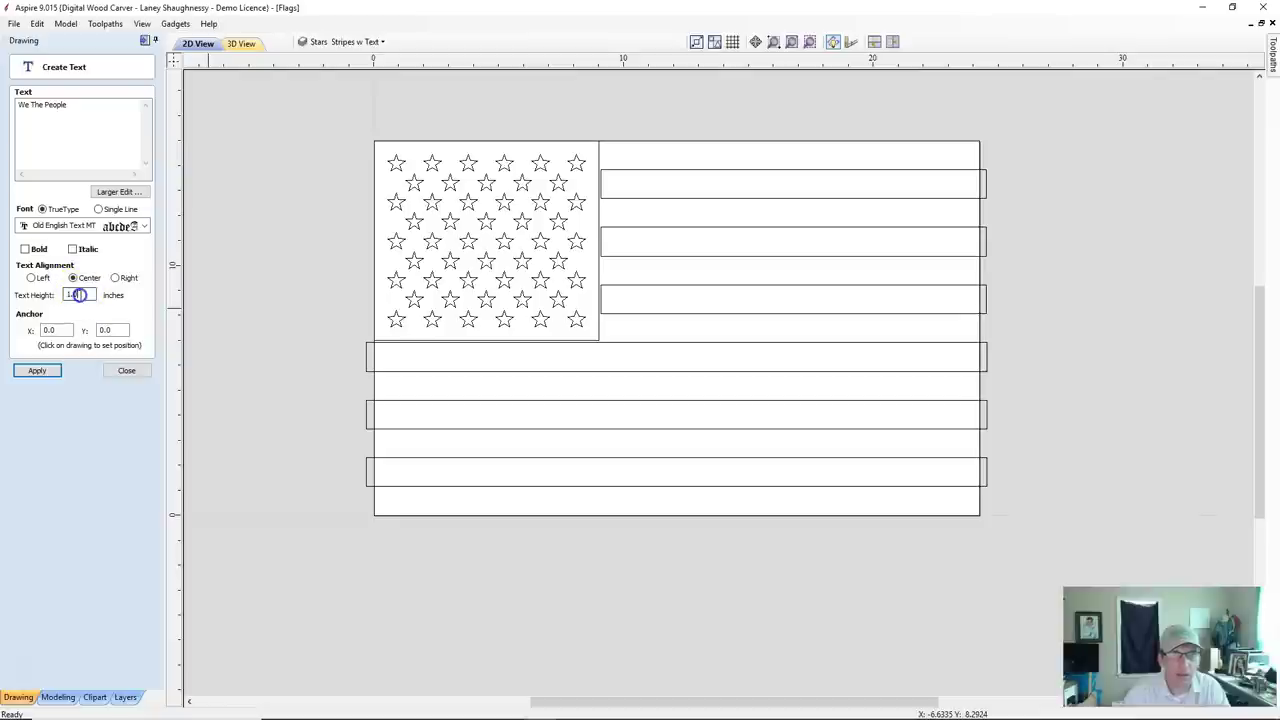
{"action": "left_click", "coordinate": [36, 371]}
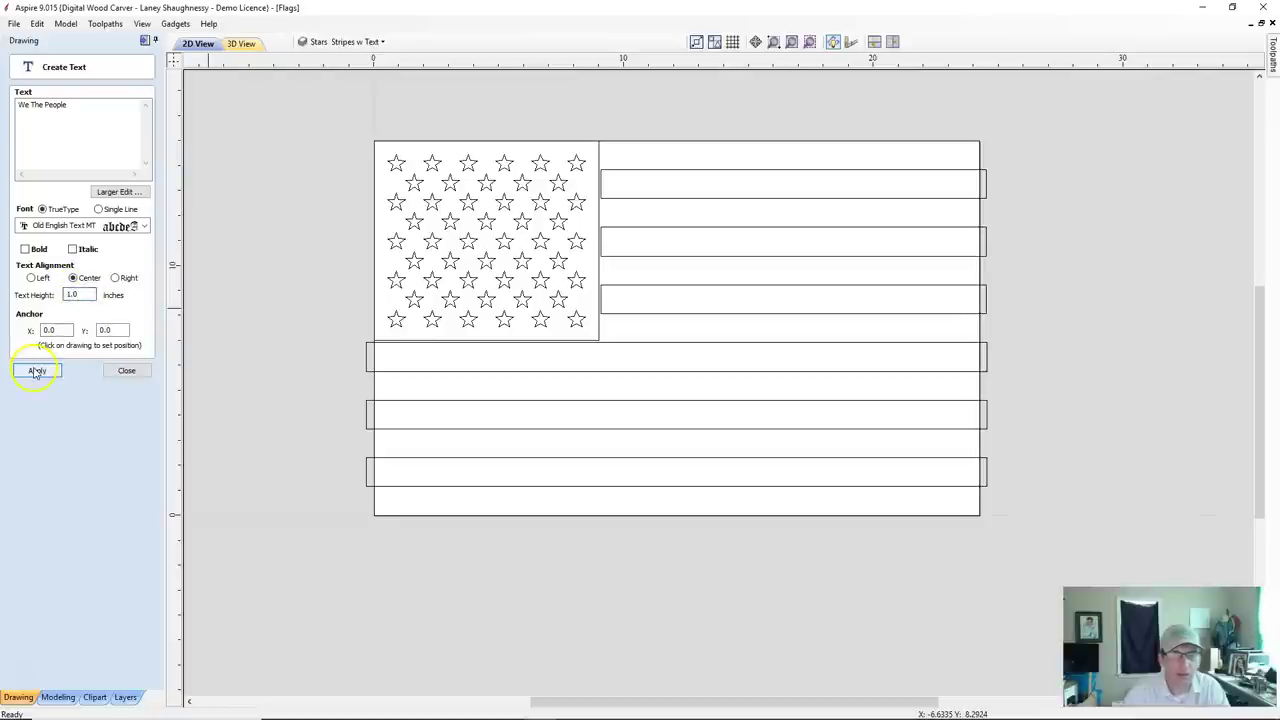
{"action": "left_click", "coordinate": [36, 371]}
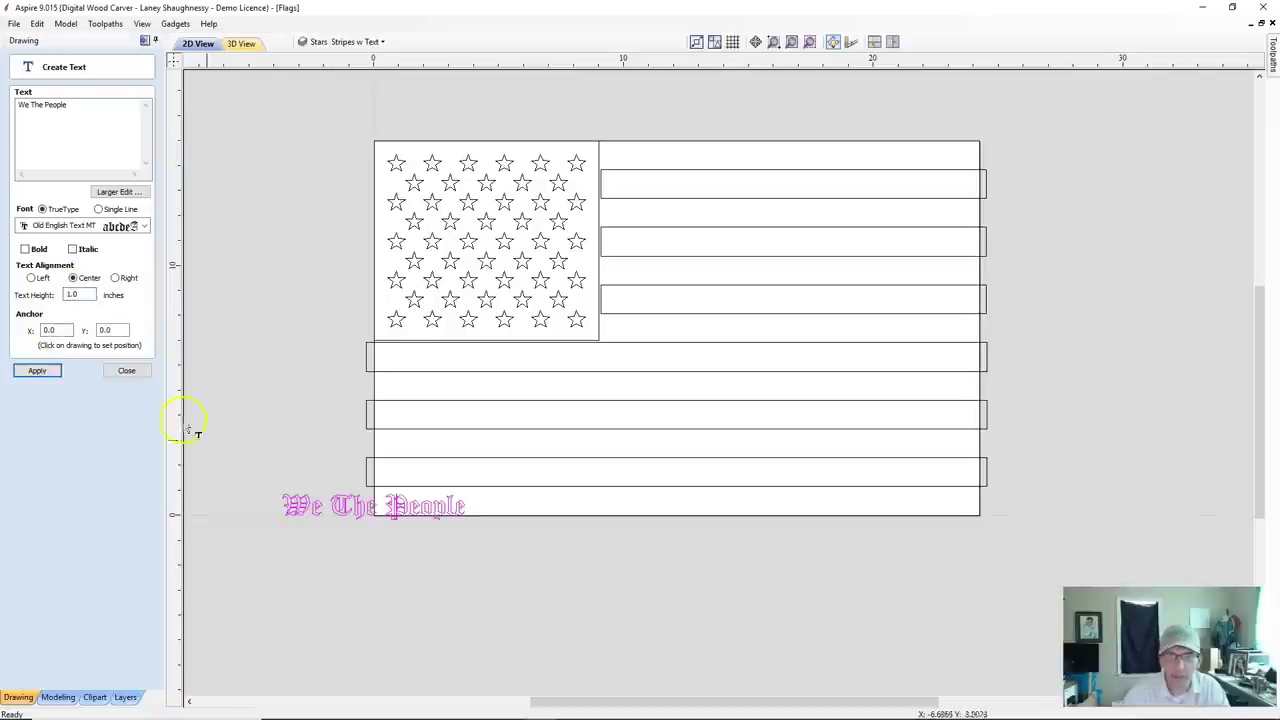
Move the text onto the flag's centre and set its height to 2.5 inches.
{"action": "left_click", "coordinate": [340, 507]}
{"action": "left_click_drag", "start_coordinate": [340, 507], "coordinate": [564, 427]}
{"action": "left_click", "coordinate": [84, 297]}
{"action": "type", "text": "2"}
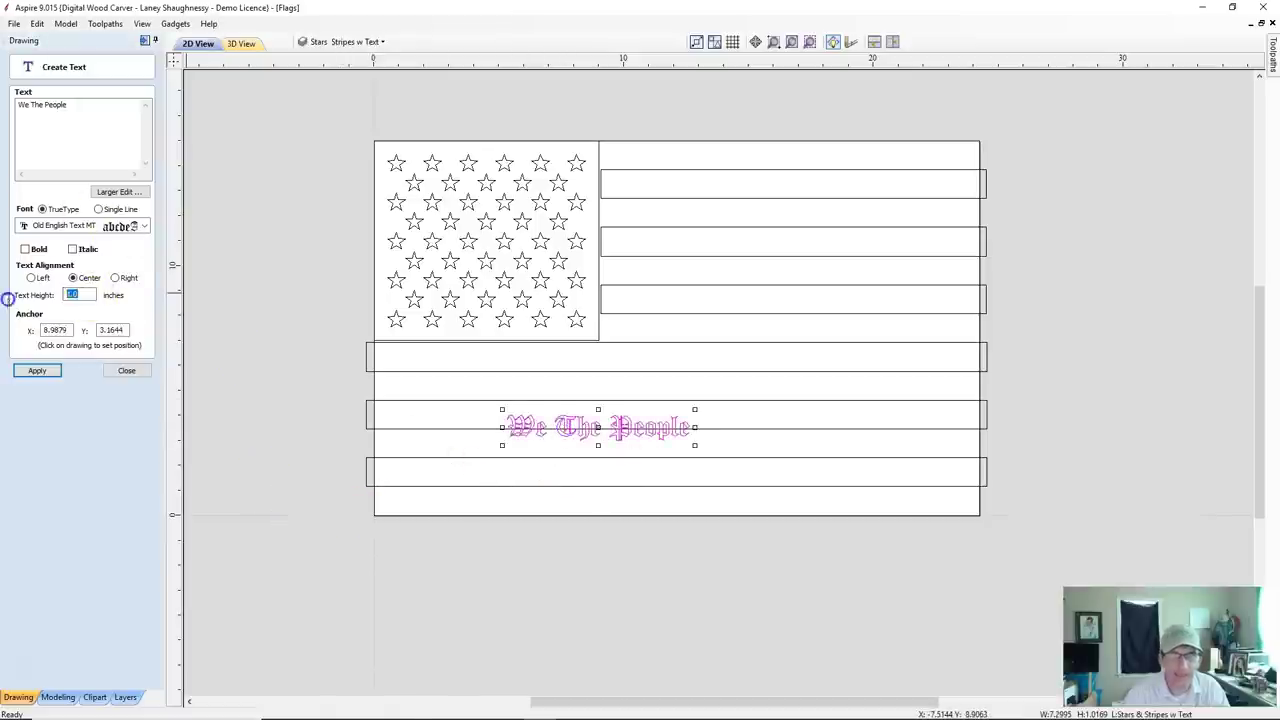
{"action": "type", "text": ".5"}
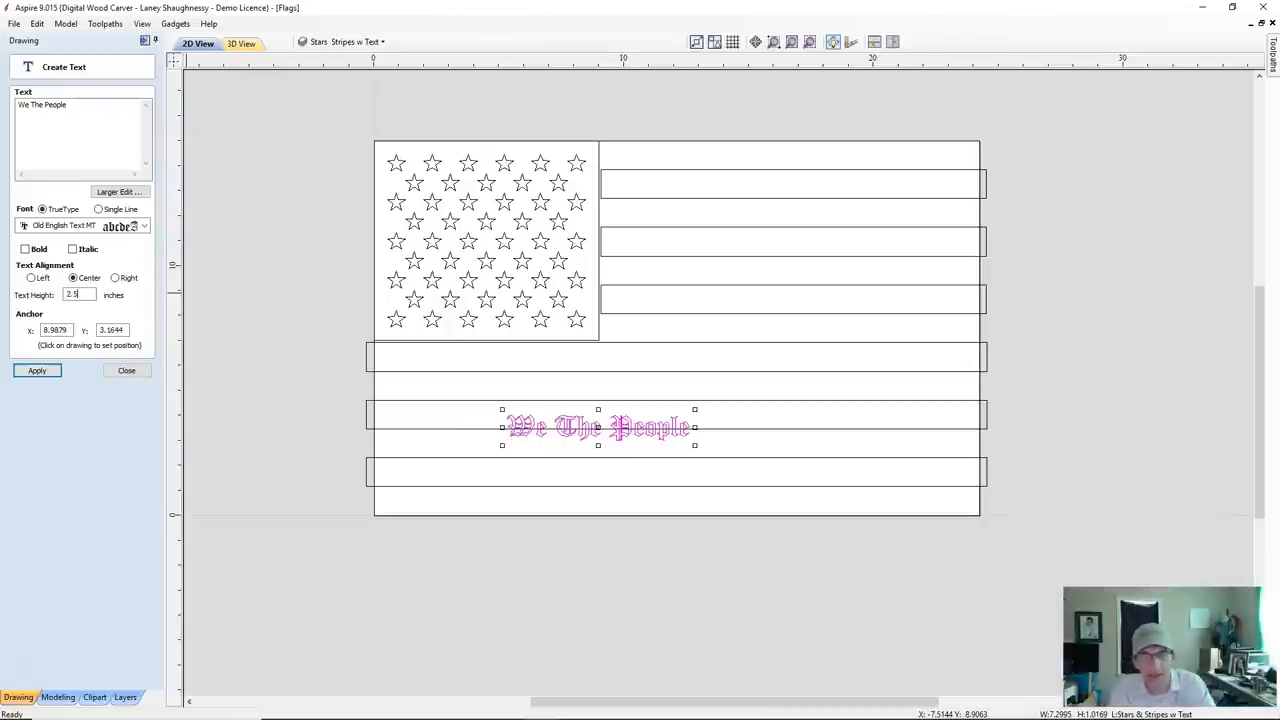
{"action": "left_click", "coordinate": [48, 371]}
{"action": "left_click", "coordinate": [117, 372]}
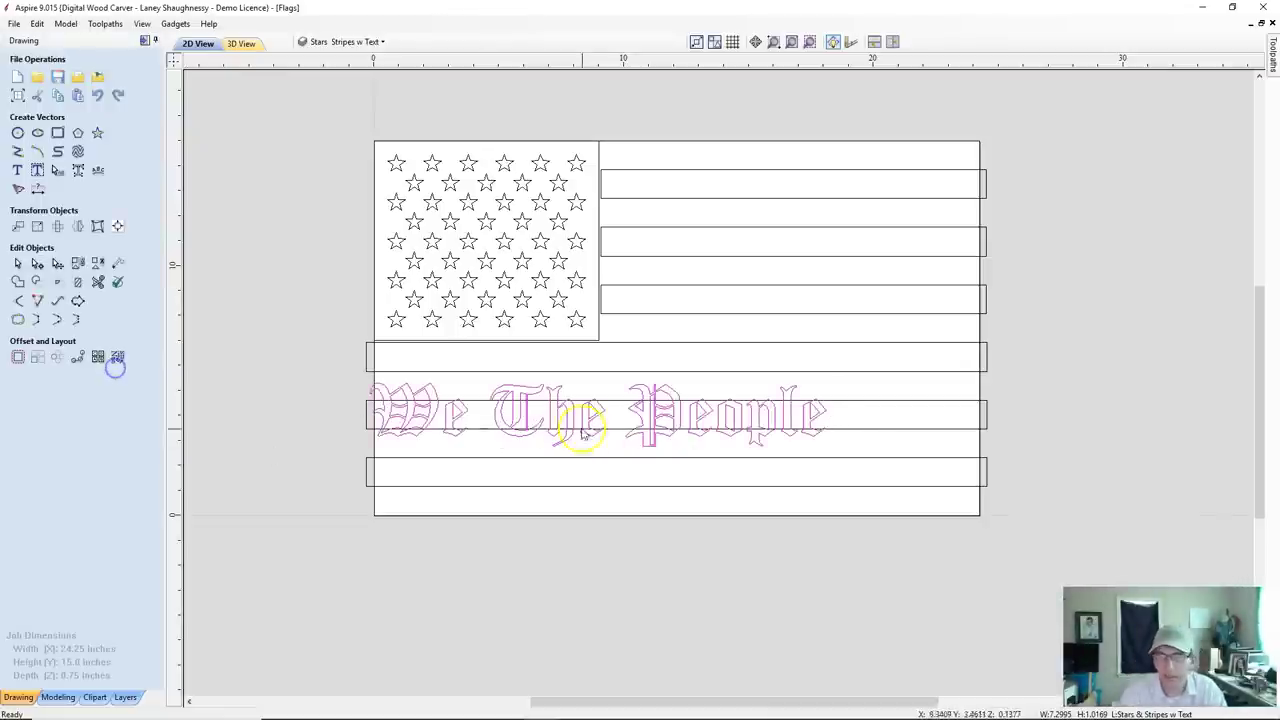
Rotate the text counter-clockwise so it climbs across the lower stripes.
{"action": "left_click_drag", "start_coordinate": [681, 423], "coordinate": [733, 440]}
{"action": "left_click", "coordinate": [895, 389]}
{"action": "left_click_drag", "start_coordinate": [880, 369], "coordinate": [866, 348]}
{"action": "left_click_drag", "start_coordinate": [711, 429], "coordinate": [720, 423]}
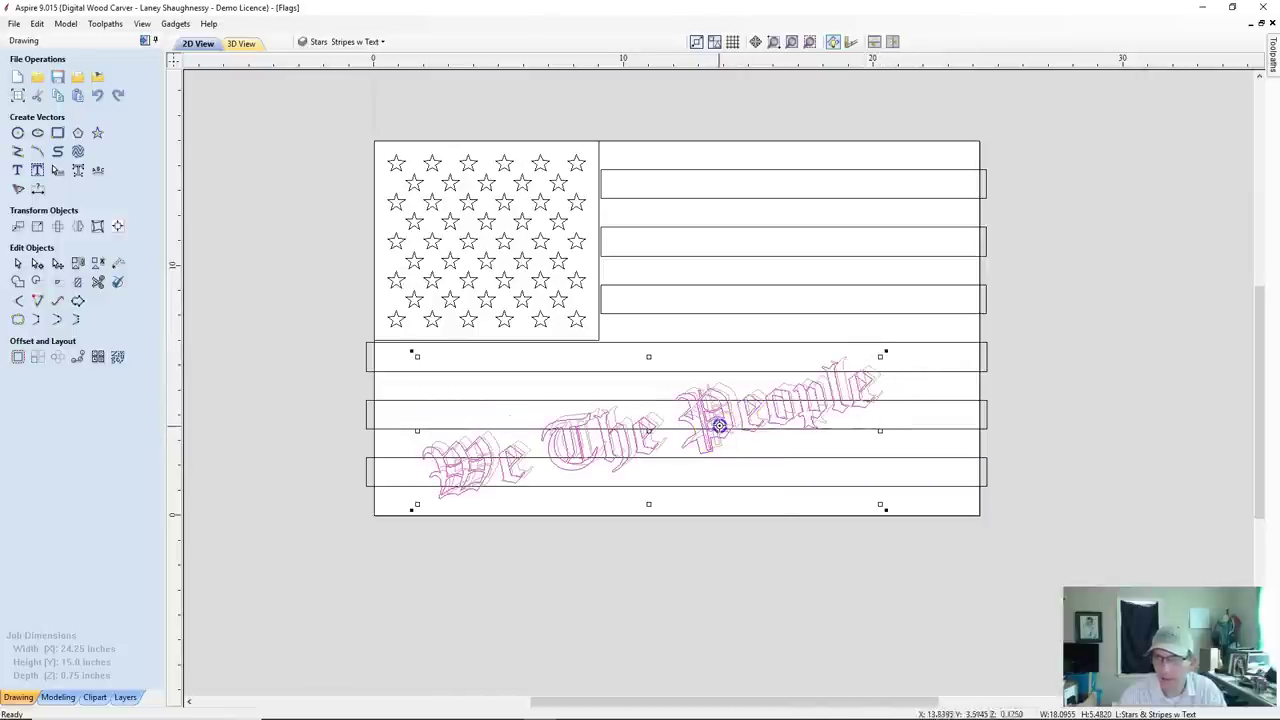
{"action": "left_click", "coordinate": [605, 498]}
{"action": "scroll", "coordinate": [605, 498], "scroll_direction": "up", "scroll_amount": 1}
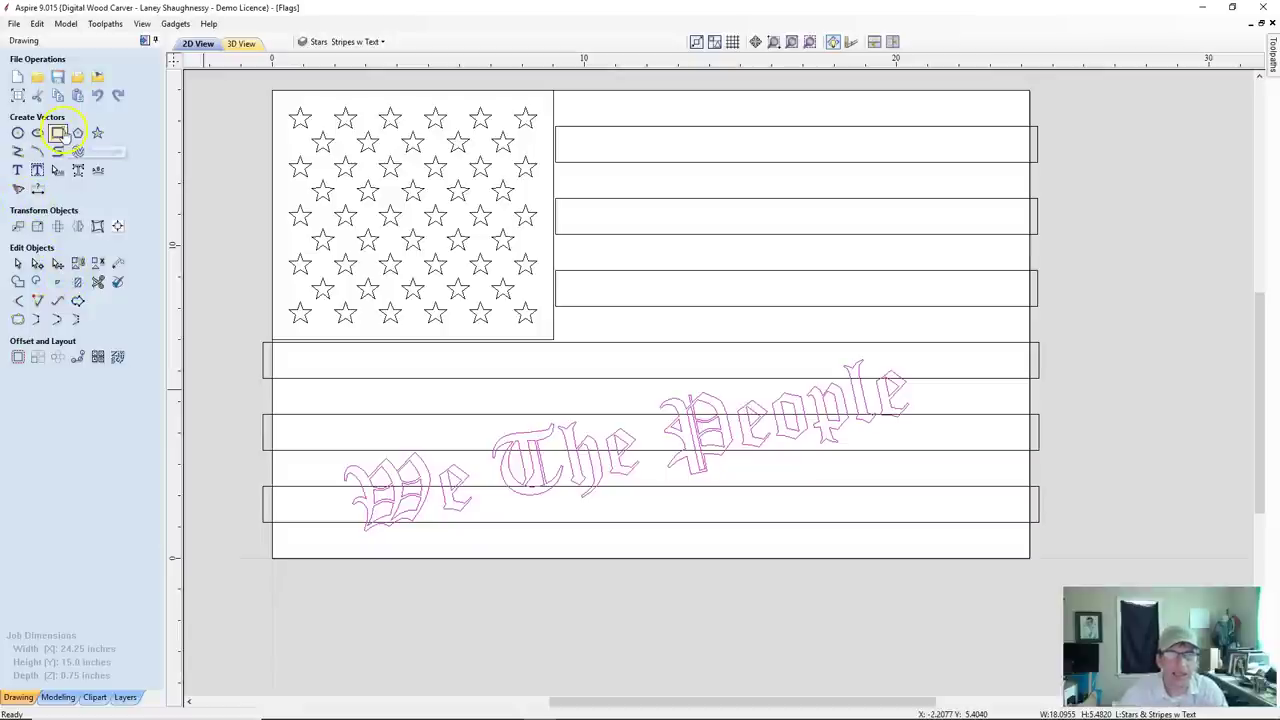
Draw a rectangular banner around the tilted text and resize it to fit.
{"action": "left_click", "coordinate": [57, 133]}
{"action": "left_click", "coordinate": [363, 534]}
{"action": "mouse_move", "coordinate": [590, 497]}
{"action": "left_mouse_down"}
{"action": "mouse_move", "coordinate": [571, 466]}
{"action": "mouse_move", "coordinate": [583, 503]}
{"action": "left_mouse_up"}
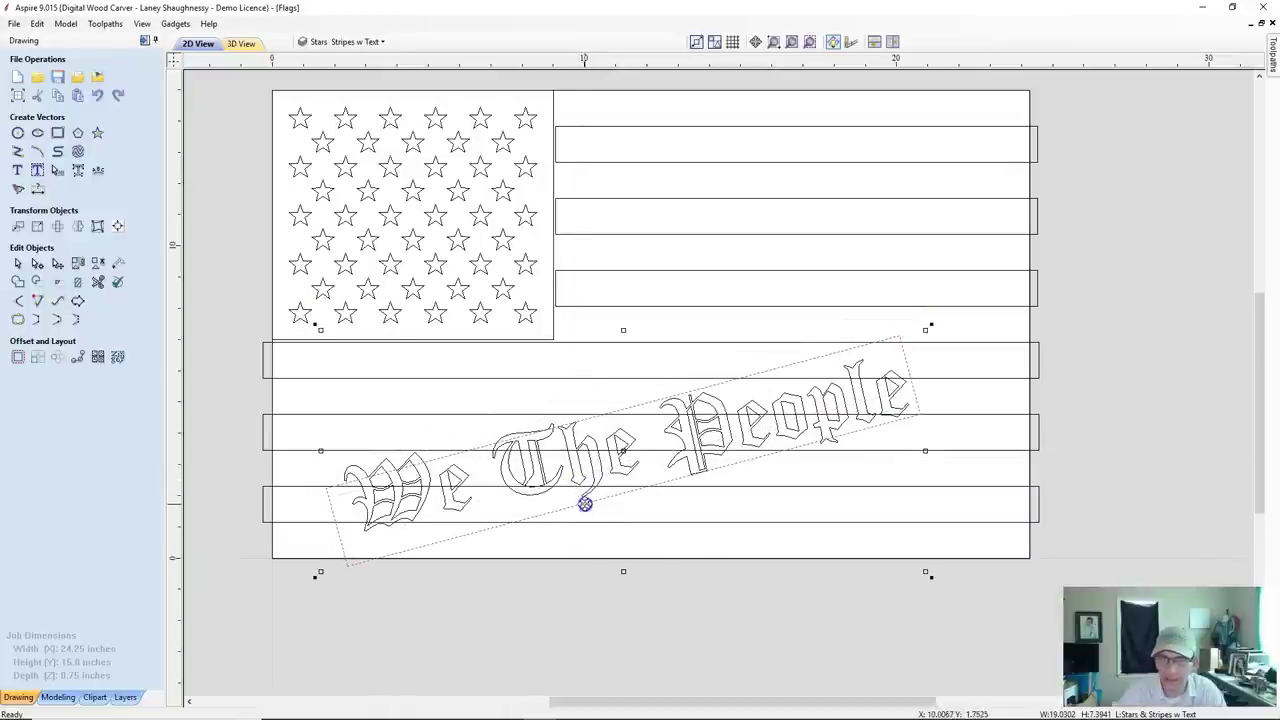
{"action": "left_click_drag", "start_coordinate": [314, 576], "coordinate": [311, 562]}
{"action": "left_click", "coordinate": [312, 566]}
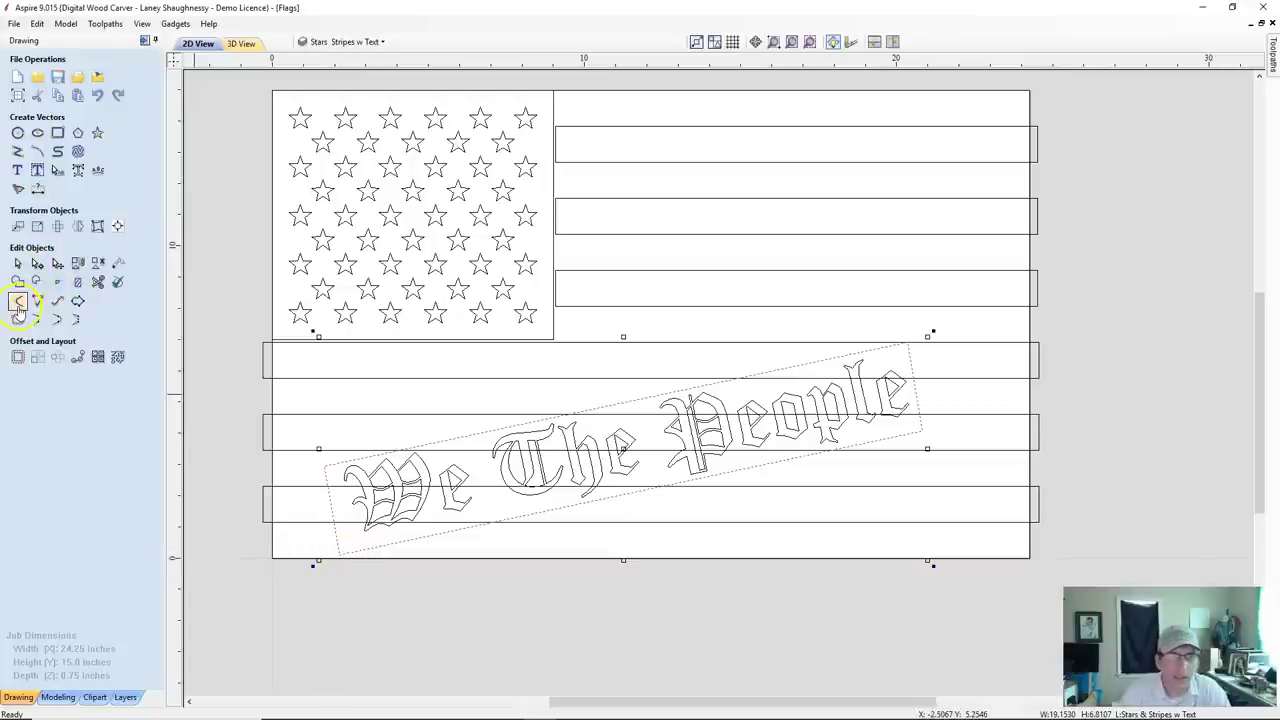
Fillet each corner of the tilted banner with a 0.2-inch radius.
{"action": "left_click", "coordinate": [18, 303]}
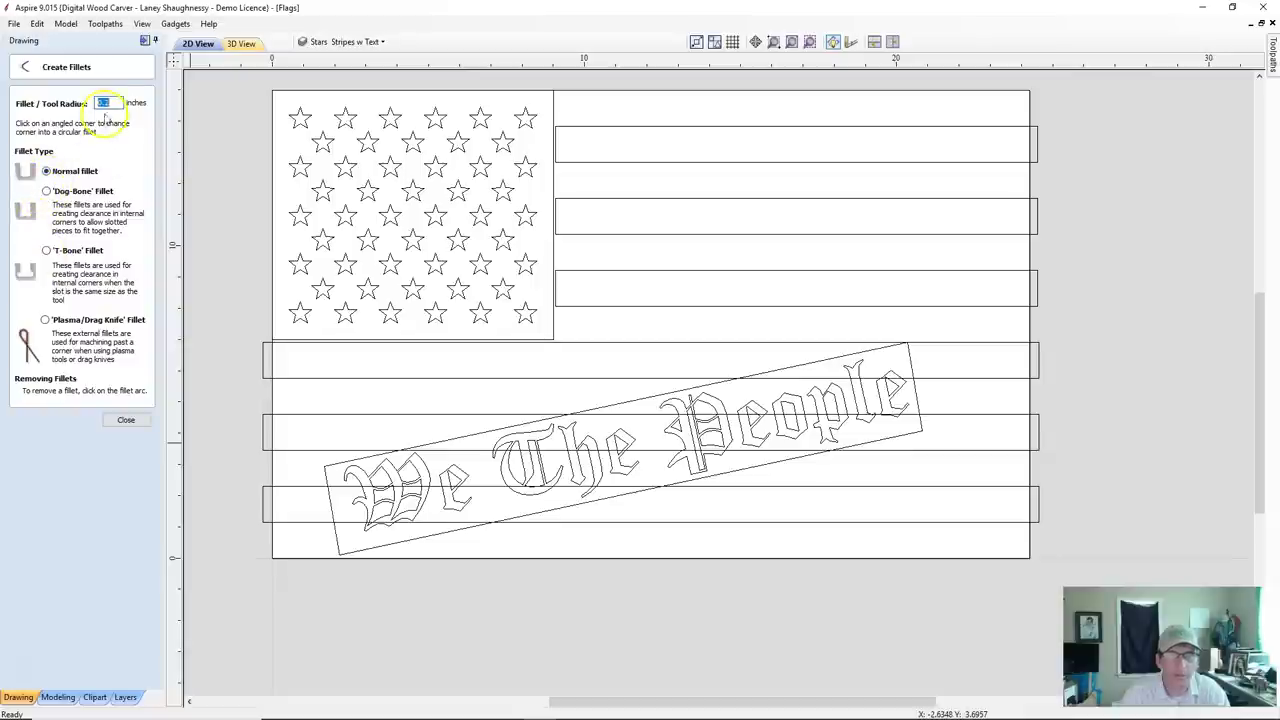
{"action": "left_click", "coordinate": [338, 550]}
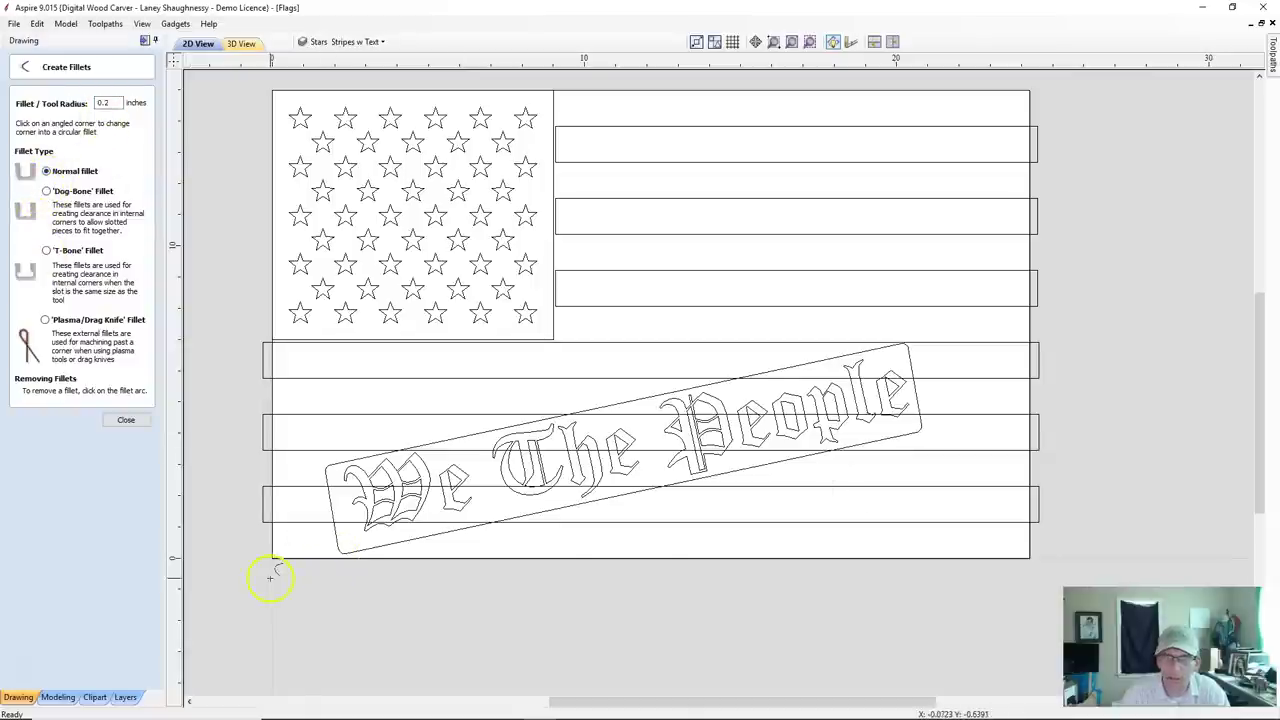
{"action": "left_click", "coordinate": [126, 420]}
{"action": "left_click", "coordinate": [37, 264]}
{"action": "left_click", "coordinate": [336, 541]}
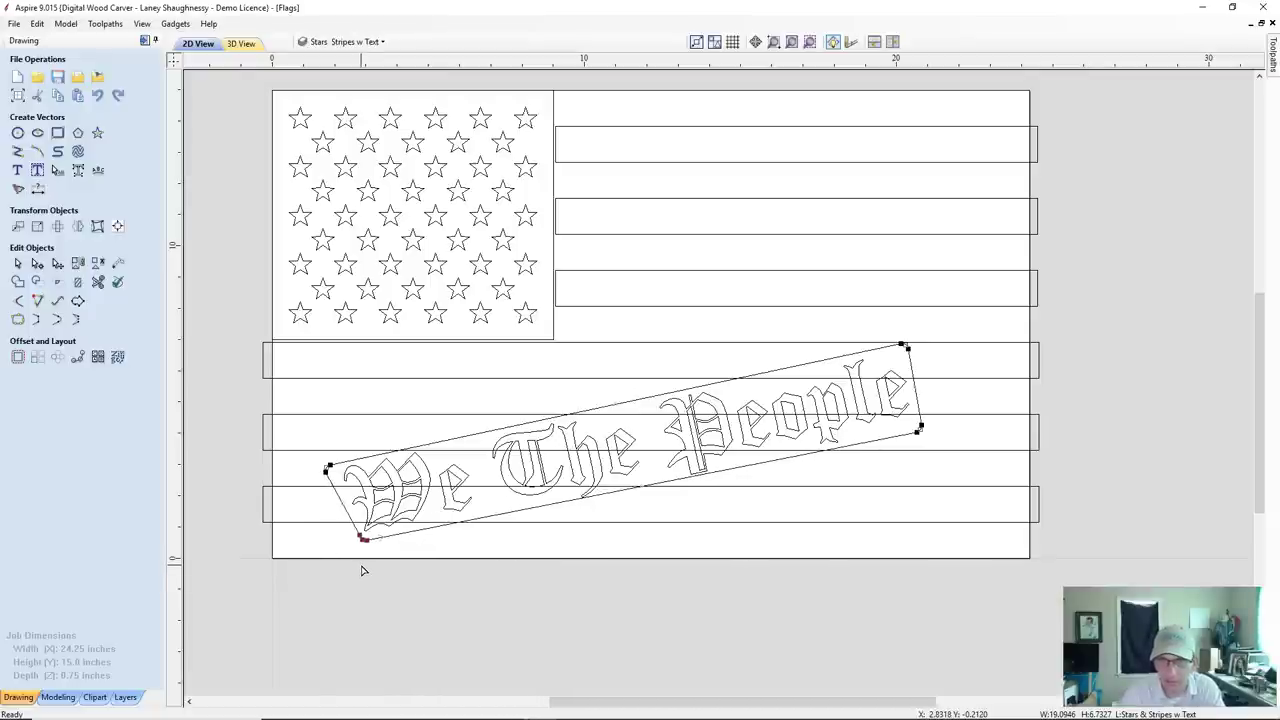
{"action": "left_click", "coordinate": [906, 346]}
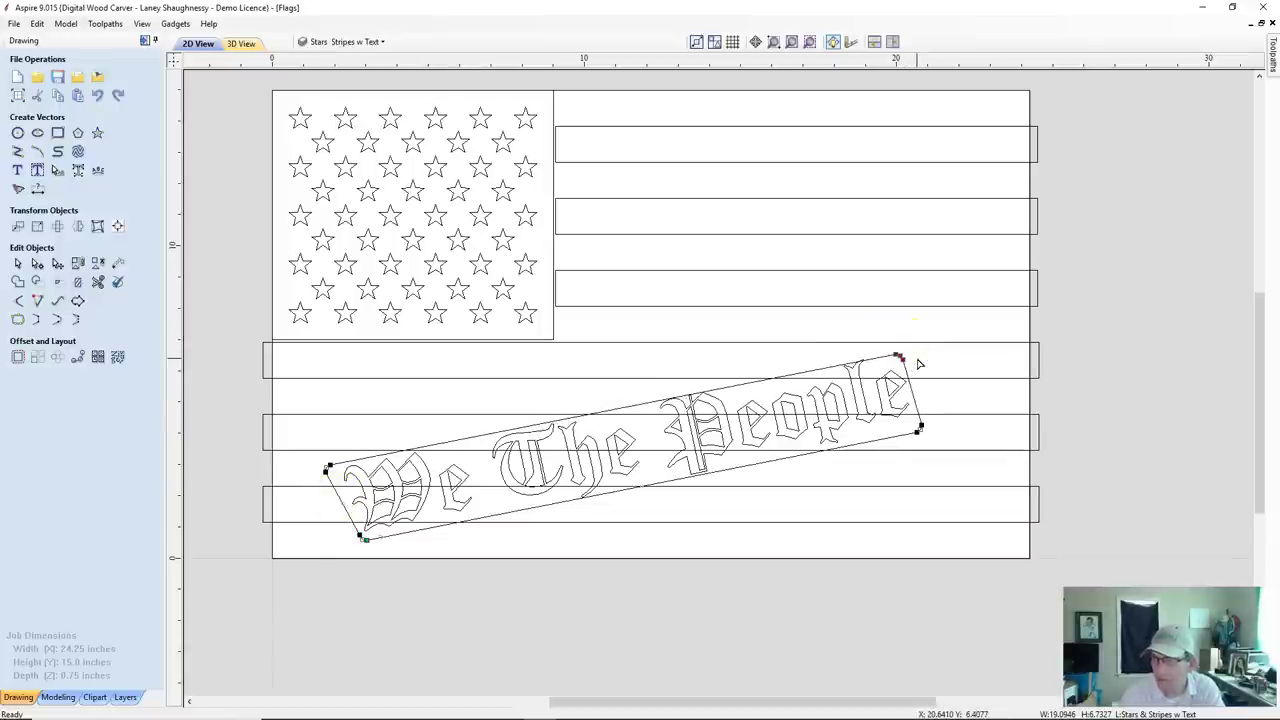
{"action": "mouse_move", "coordinate": [920, 428]}
{"action": "left_mouse_down"}
{"action": "mouse_move", "coordinate": [921, 446]}
{"action": "mouse_move", "coordinate": [920, 424]}
{"action": "mouse_move", "coordinate": [918, 436]}
{"action": "left_mouse_up"}
{"action": "left_click", "coordinate": [571, 606]}
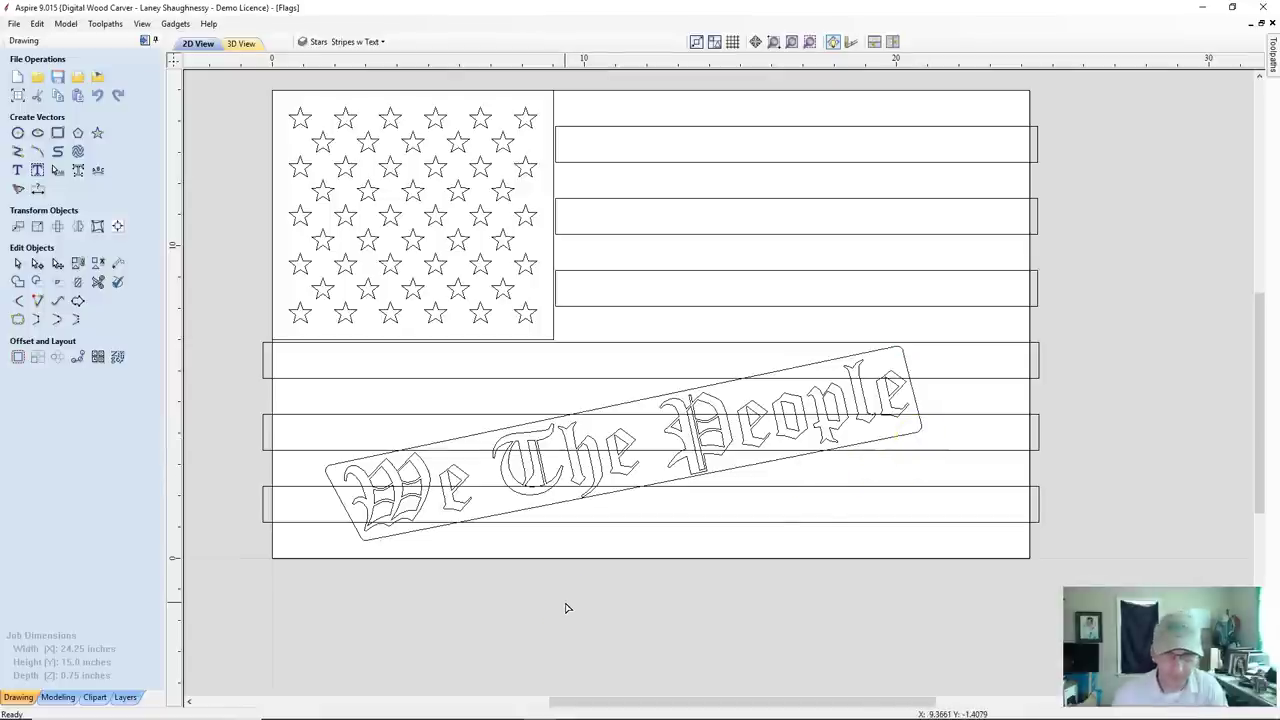
Select the stripe group together with the text banner as the trim boundary.
{"action": "left_click", "coordinate": [615, 541]}
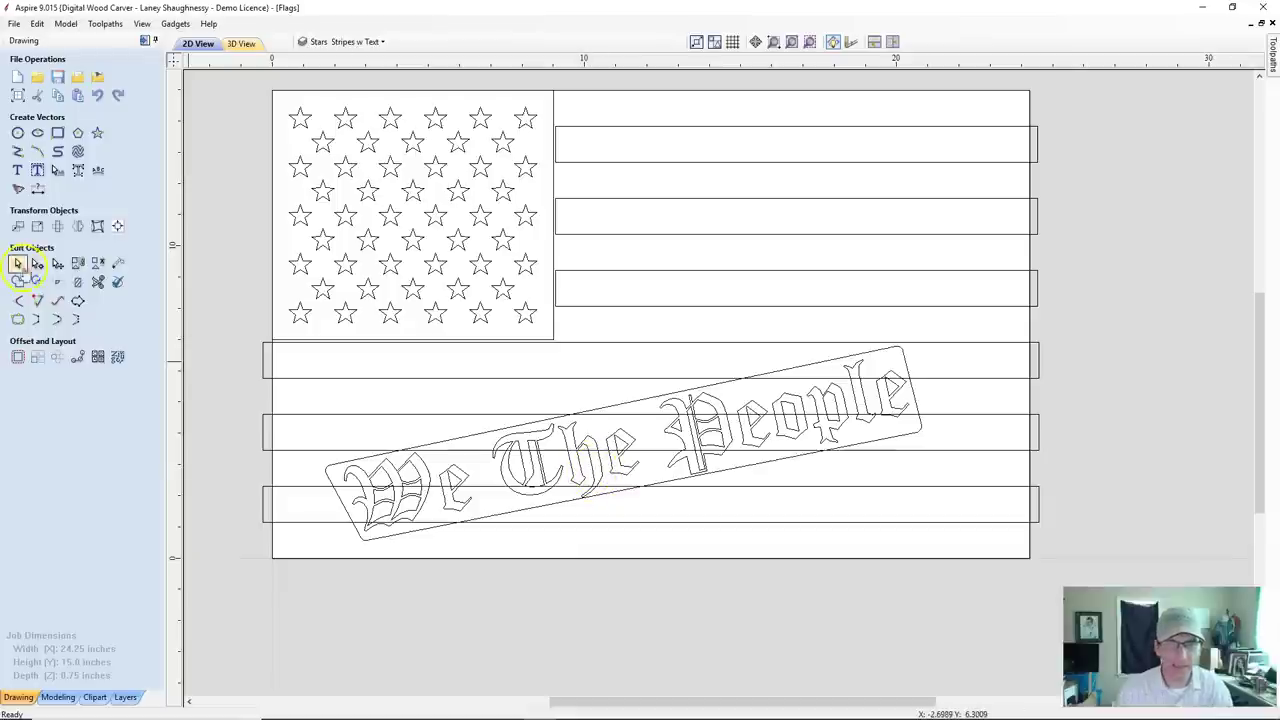
{"action": "left_click", "coordinate": [358, 458]}
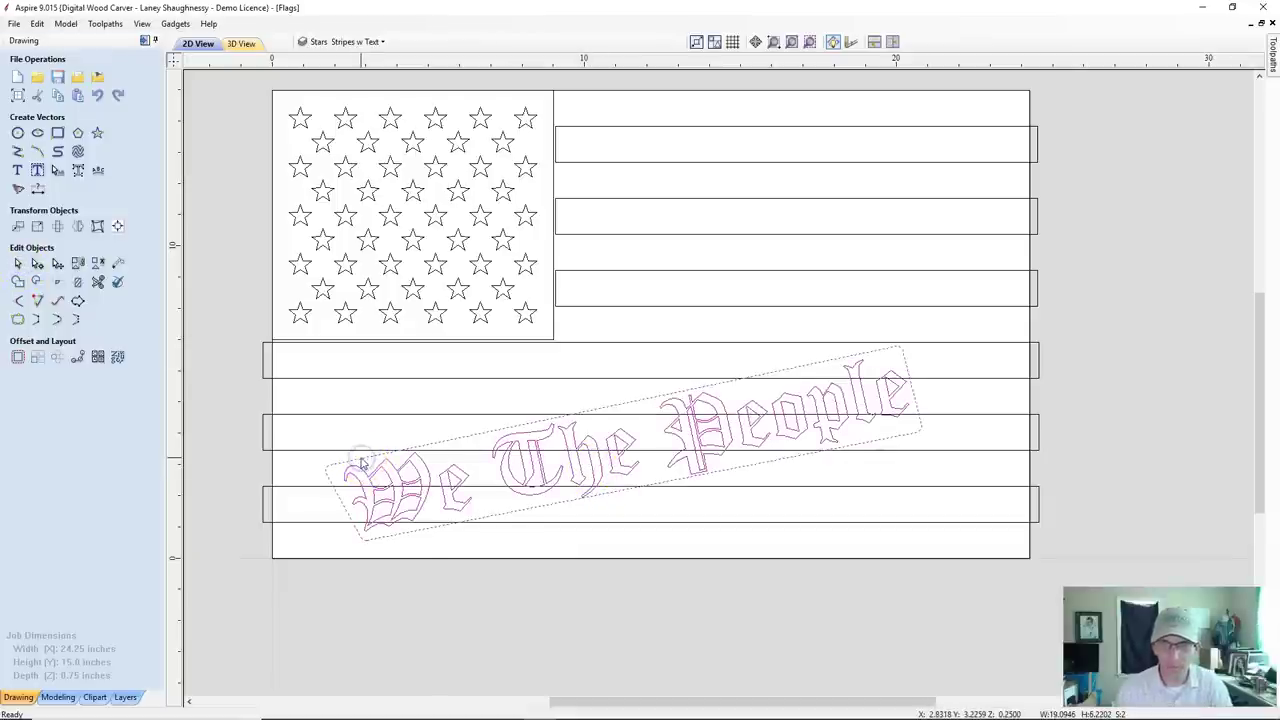
{"action": "left_click", "coordinate": [360, 460]}
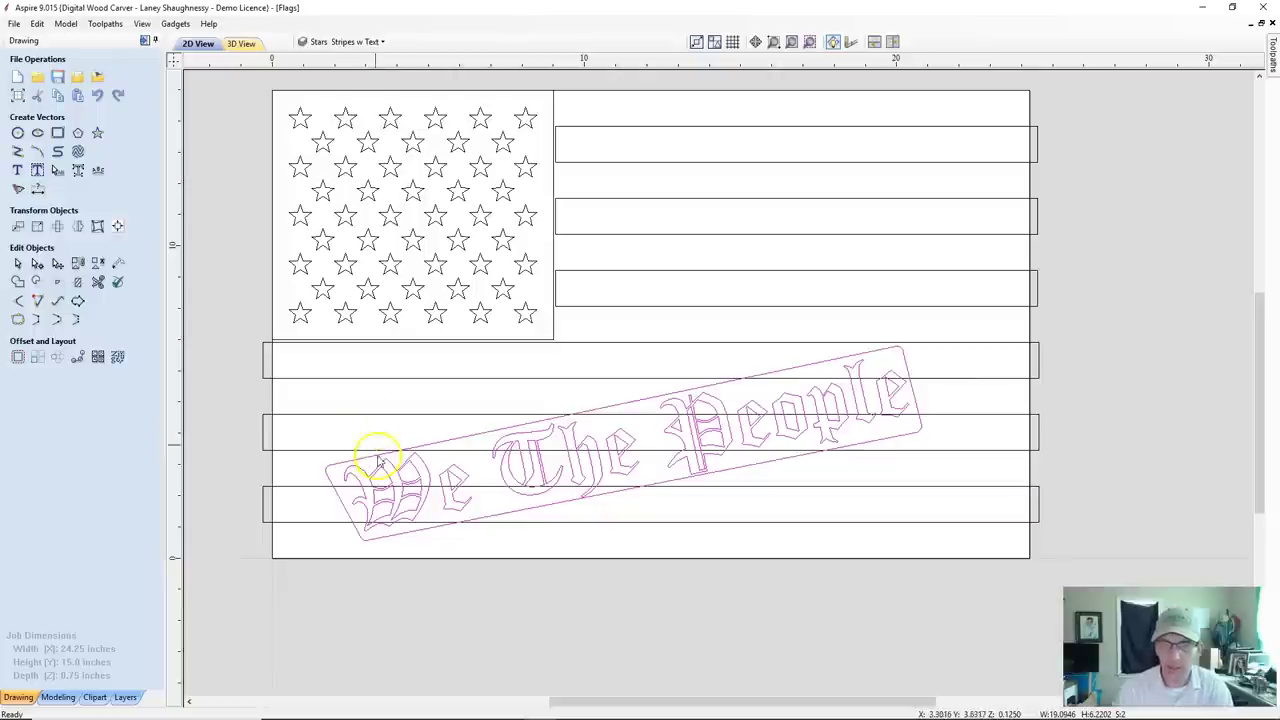
{"action": "left_click", "coordinate": [844, 522], "text": "shift"}
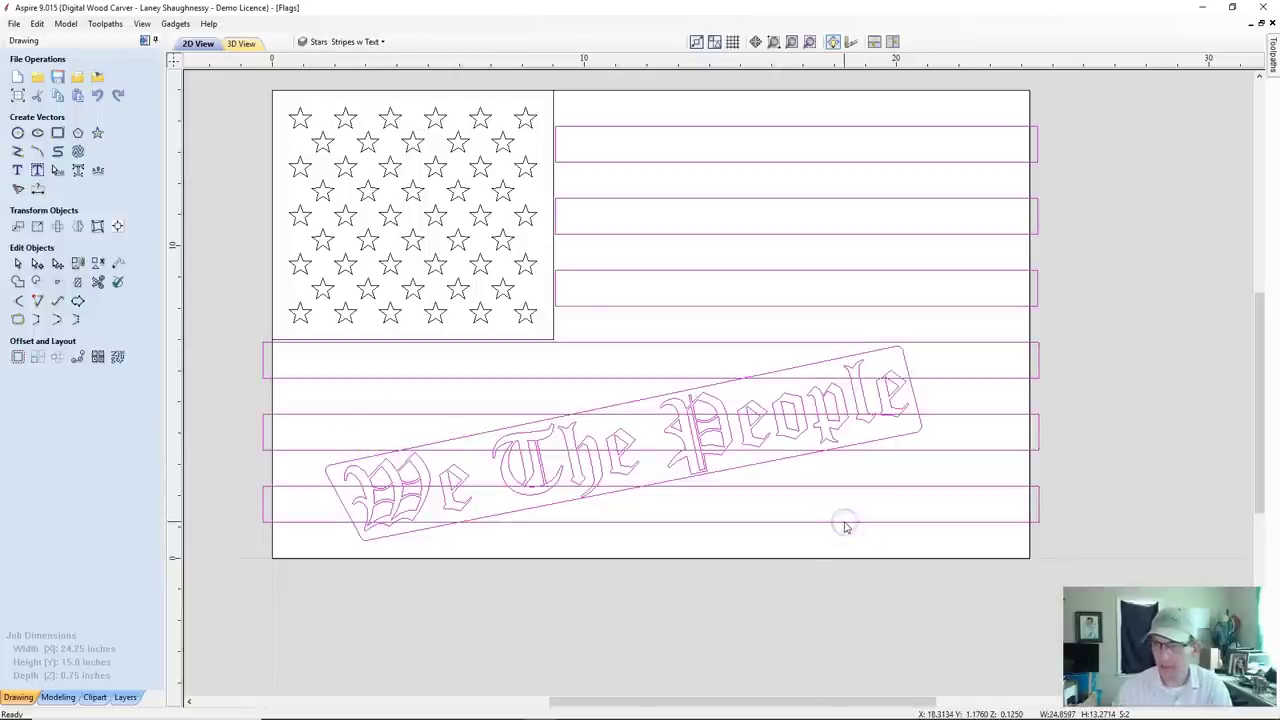
{"action": "left_click", "coordinate": [841, 556]}
{"action": "left_click", "coordinate": [838, 522]}
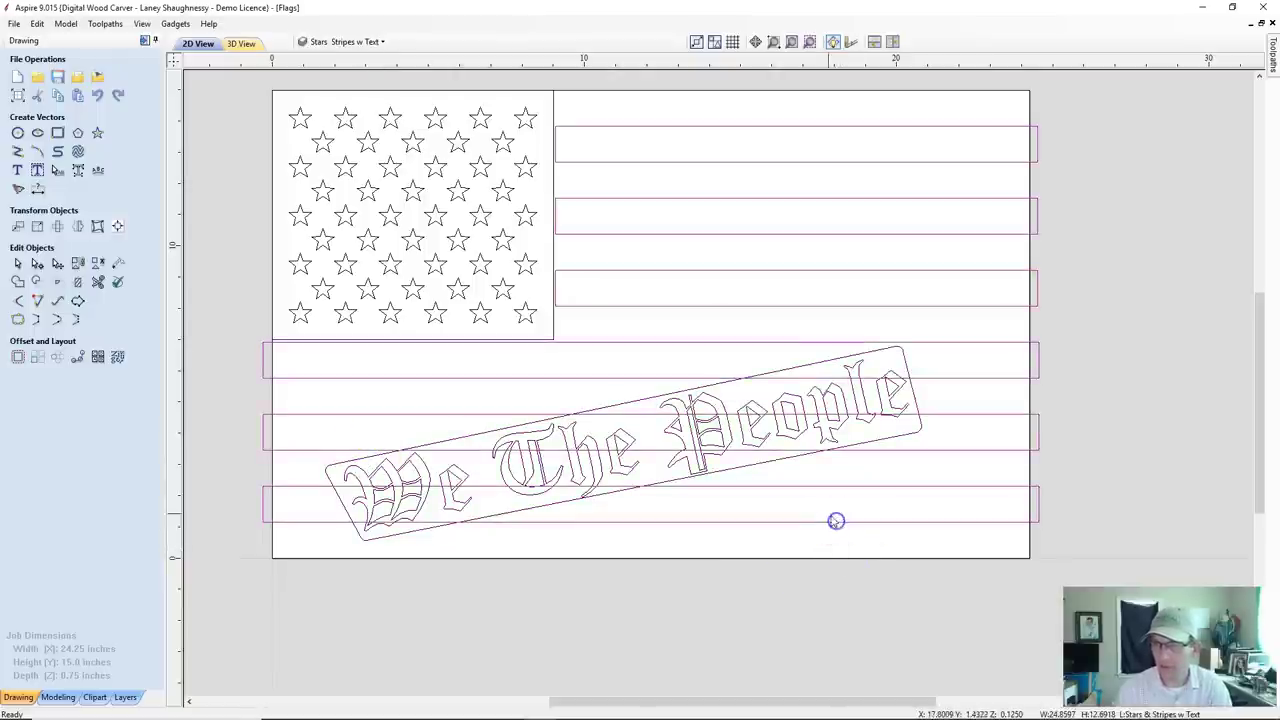
{"action": "left_click", "coordinate": [700, 434], "text": "shift"}
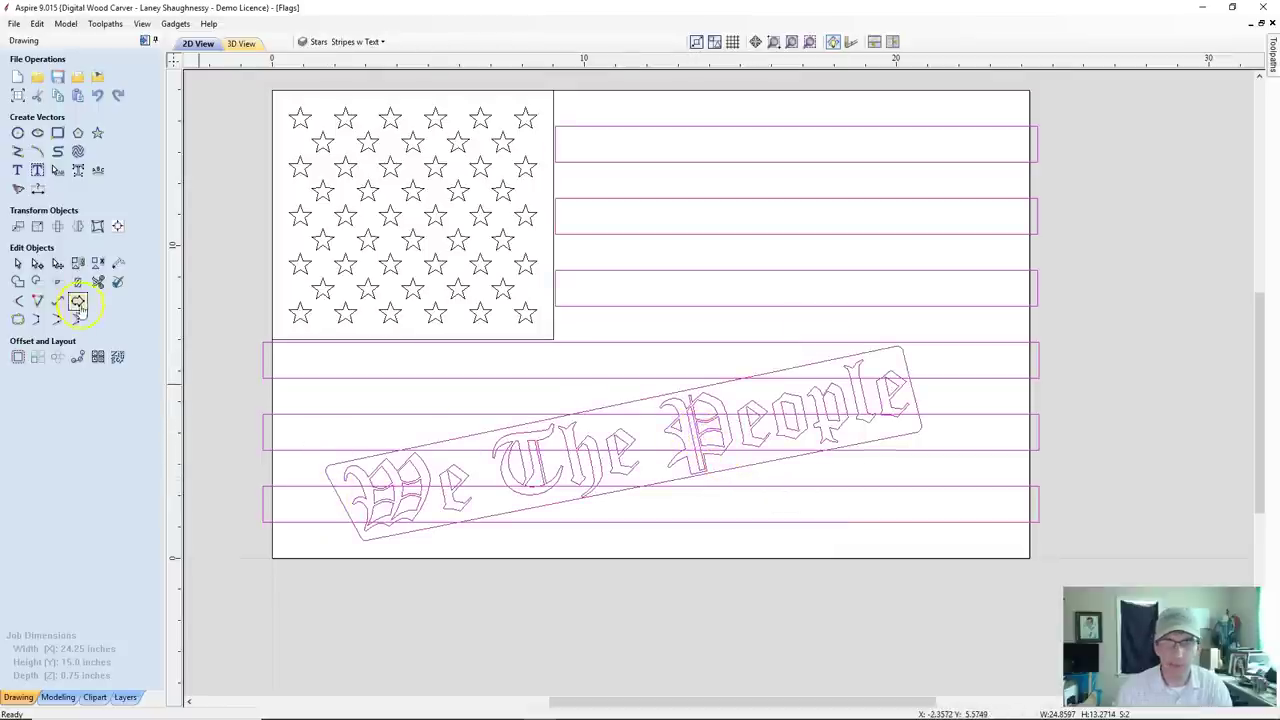
Trim away the stripe lines inside the text banner using Clear inside boundary.
{"action": "left_click", "coordinate": [57, 281]}
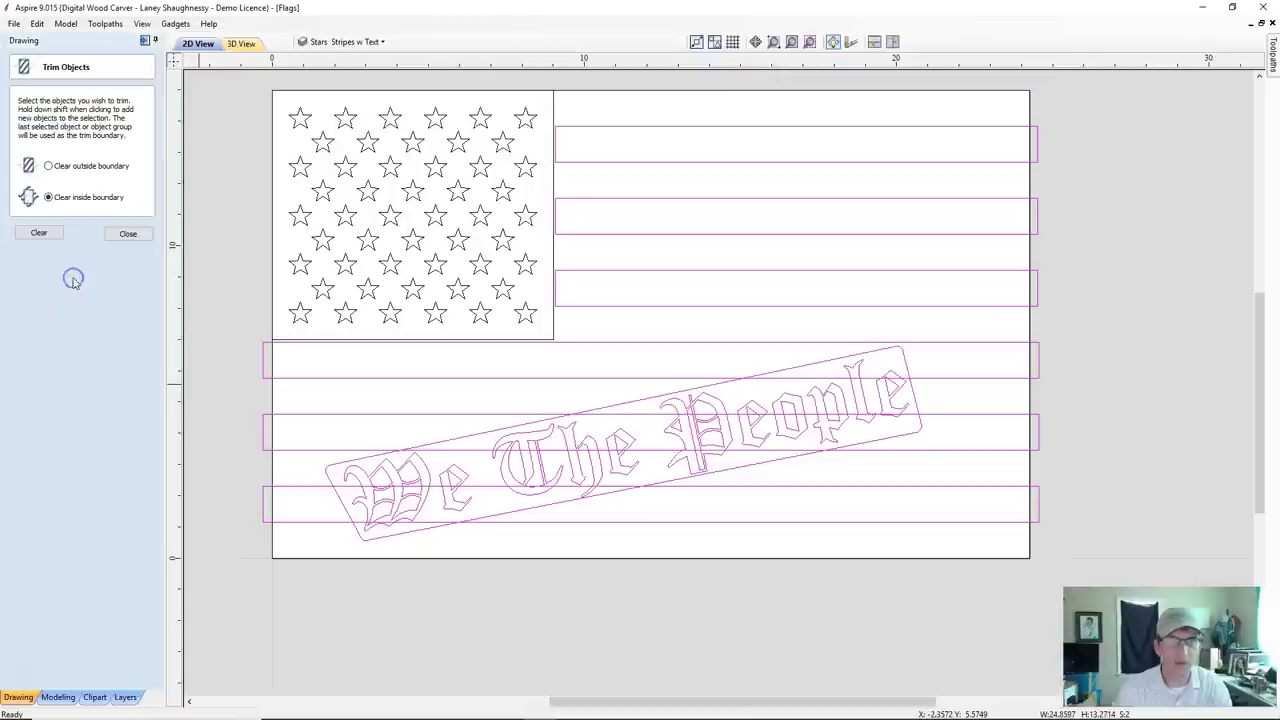
{"action": "left_click", "coordinate": [39, 233]}
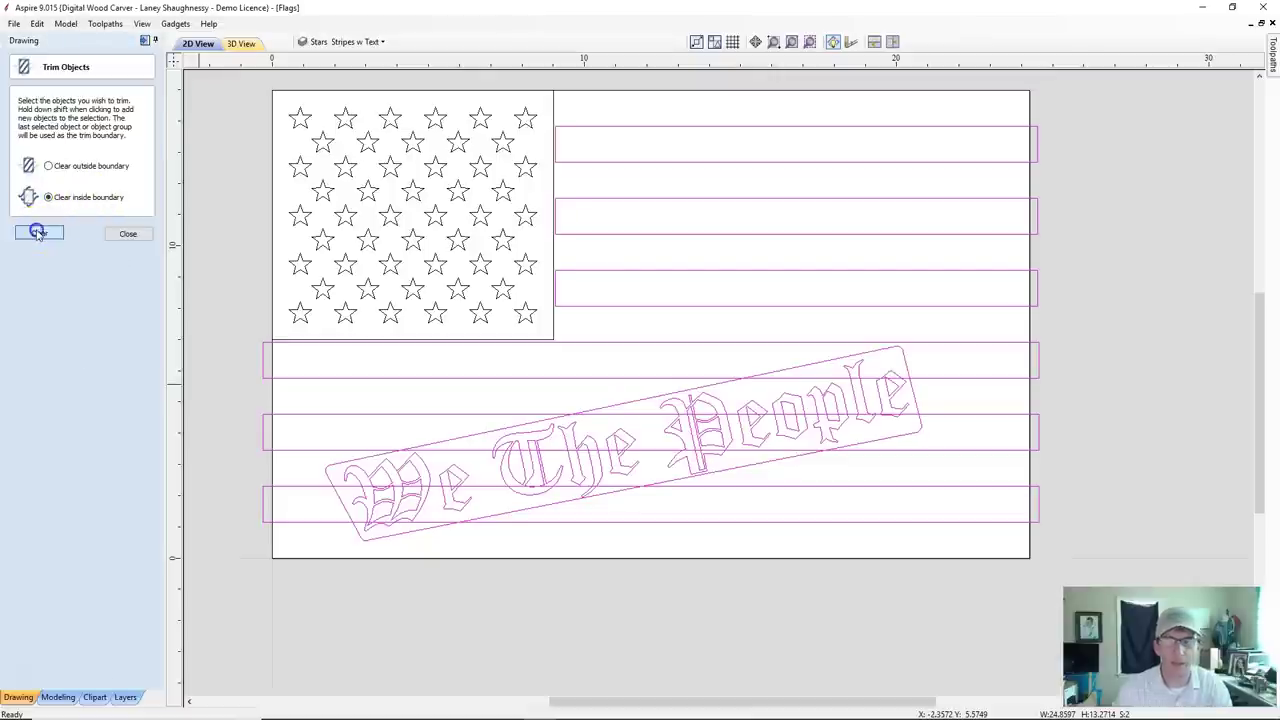
{"action": "left_click", "coordinate": [380, 423]}
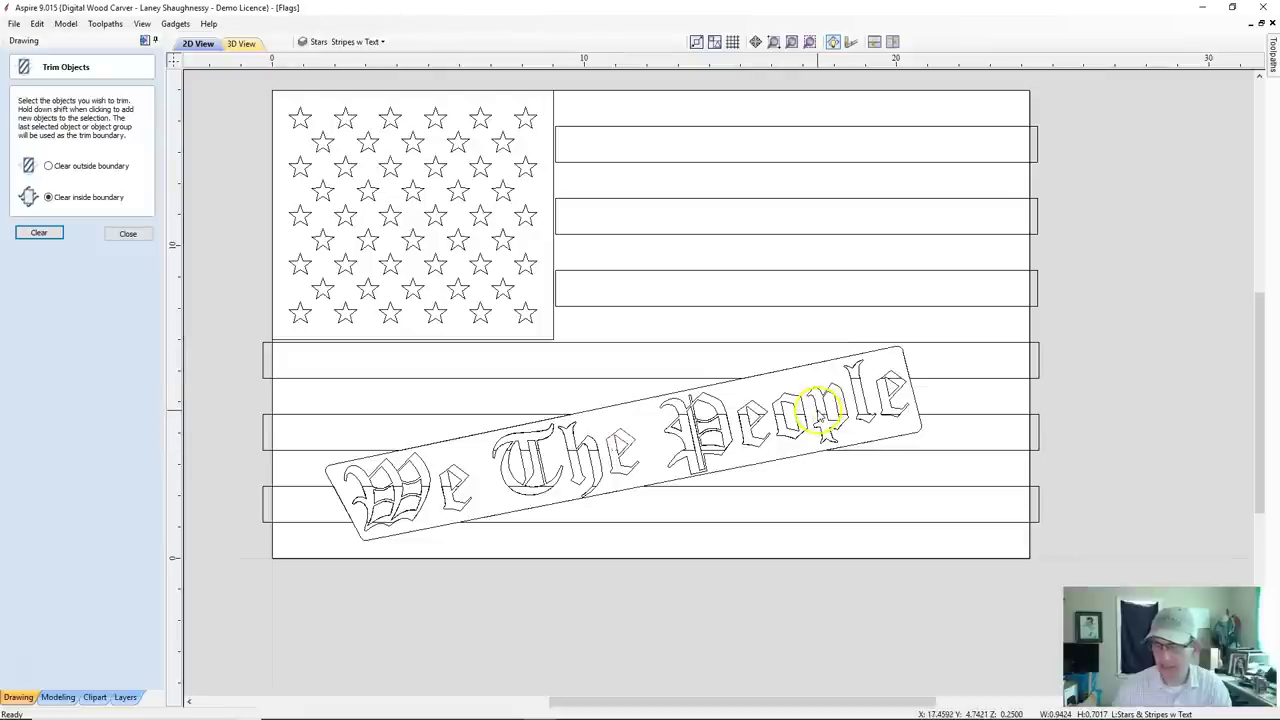
{"action": "left_click", "coordinate": [589, 411]}
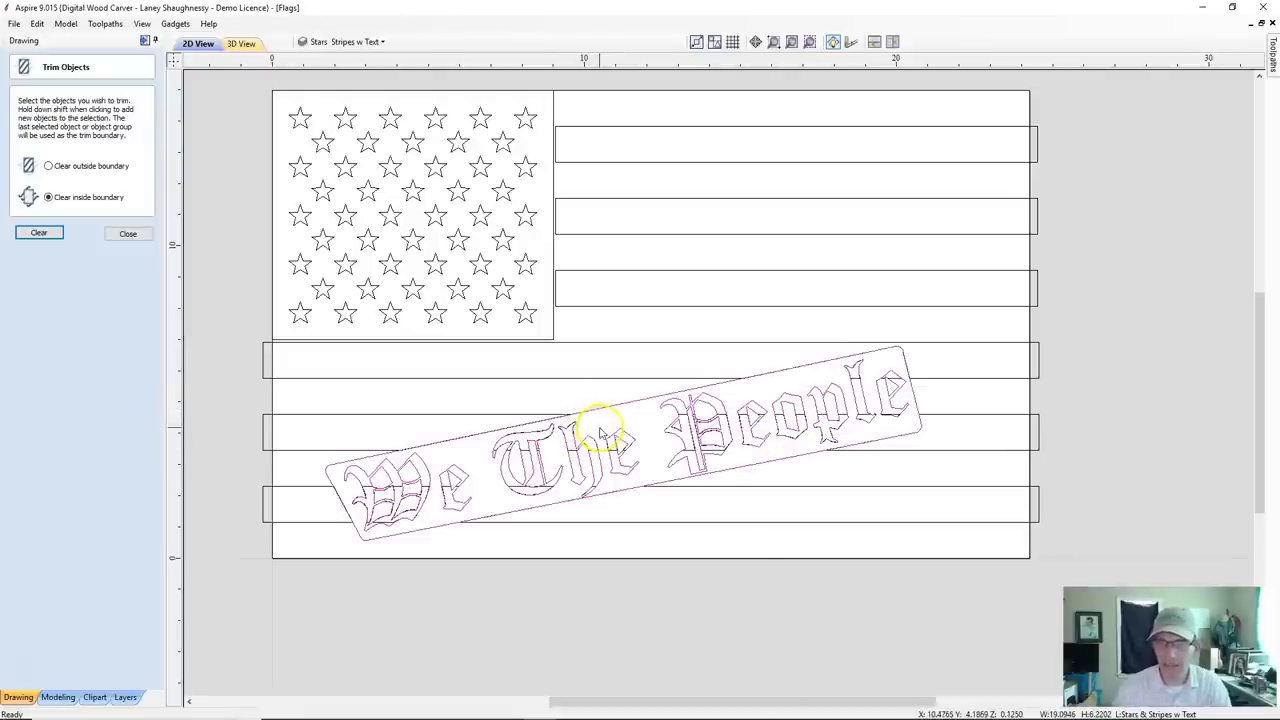
{"action": "left_click", "coordinate": [128, 234]}
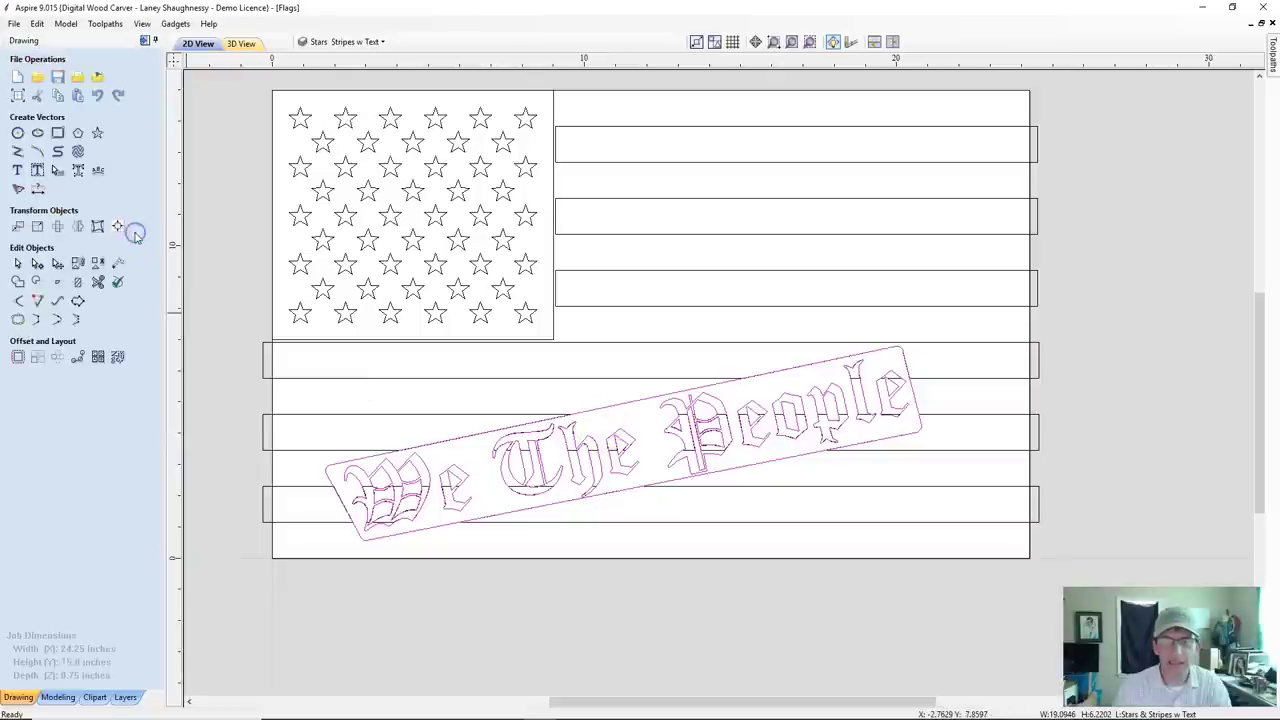
Offset the banner and lettering outlines inwards by 0.02 inches.
{"action": "left_click", "coordinate": [17, 359]}
{"action": "left_click", "coordinate": [18, 360]}
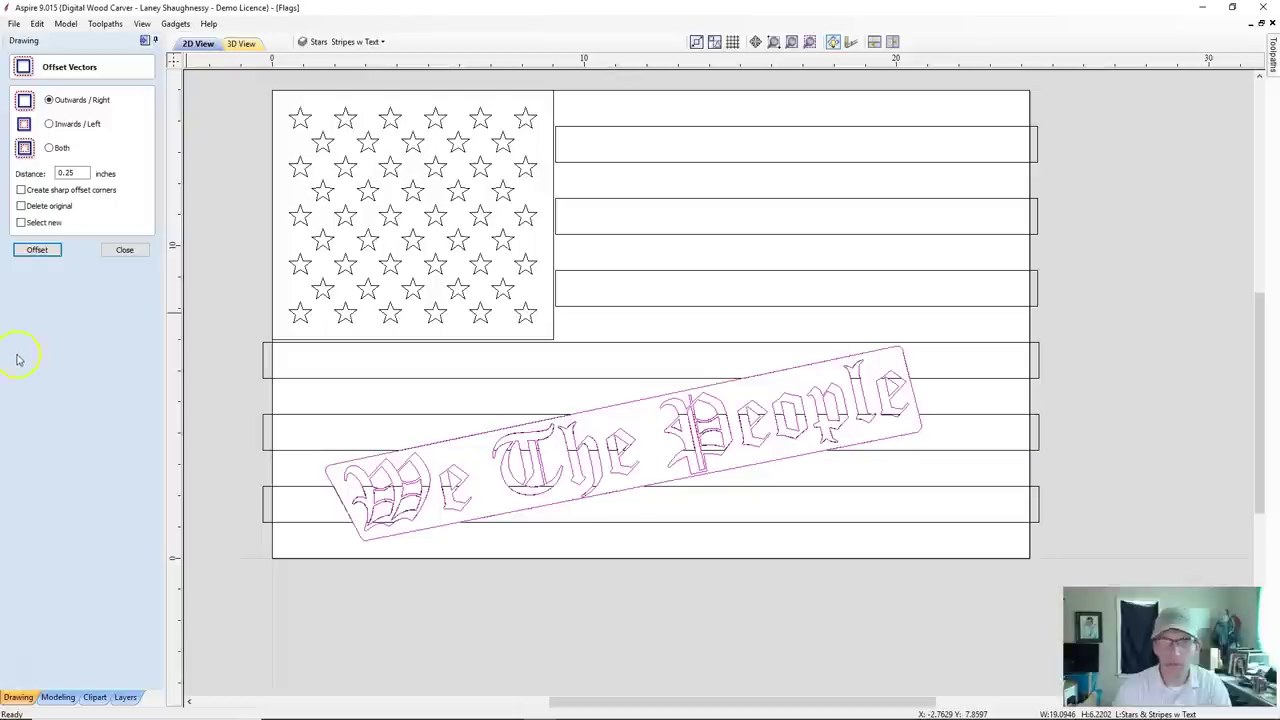
{"action": "double_click", "coordinate": [65, 172]}
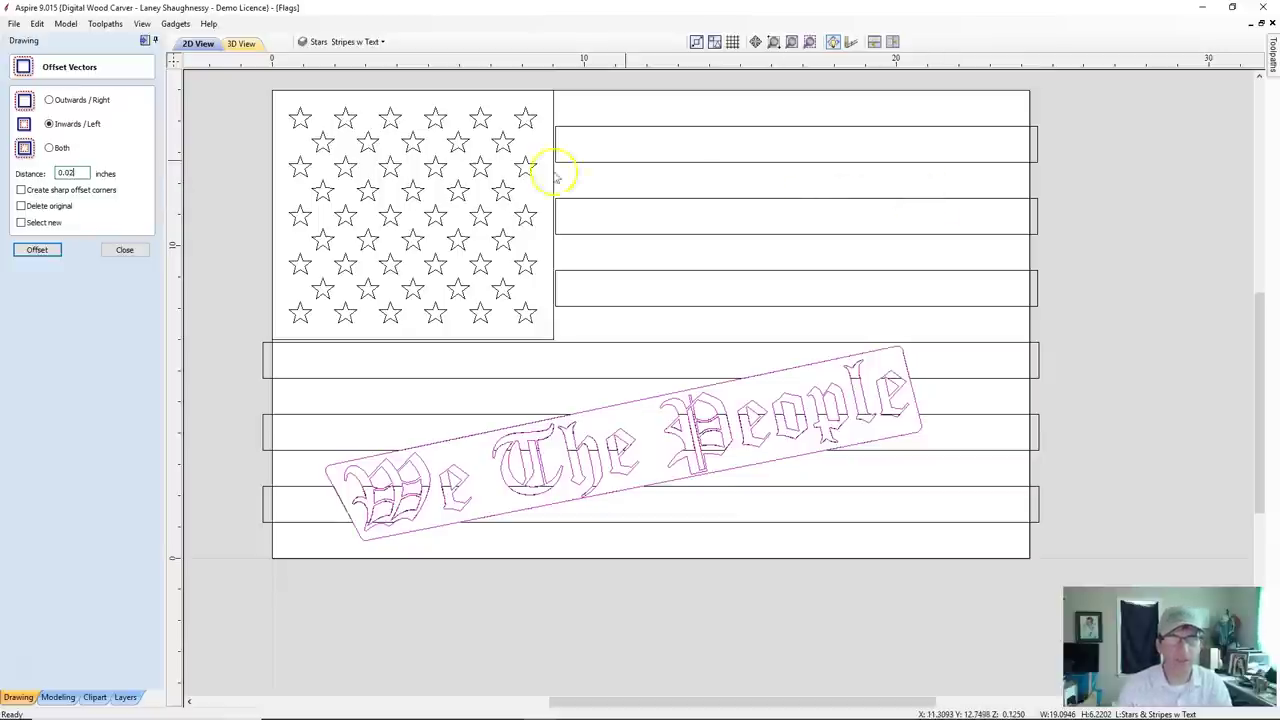
{"action": "left_click", "coordinate": [37, 250]}
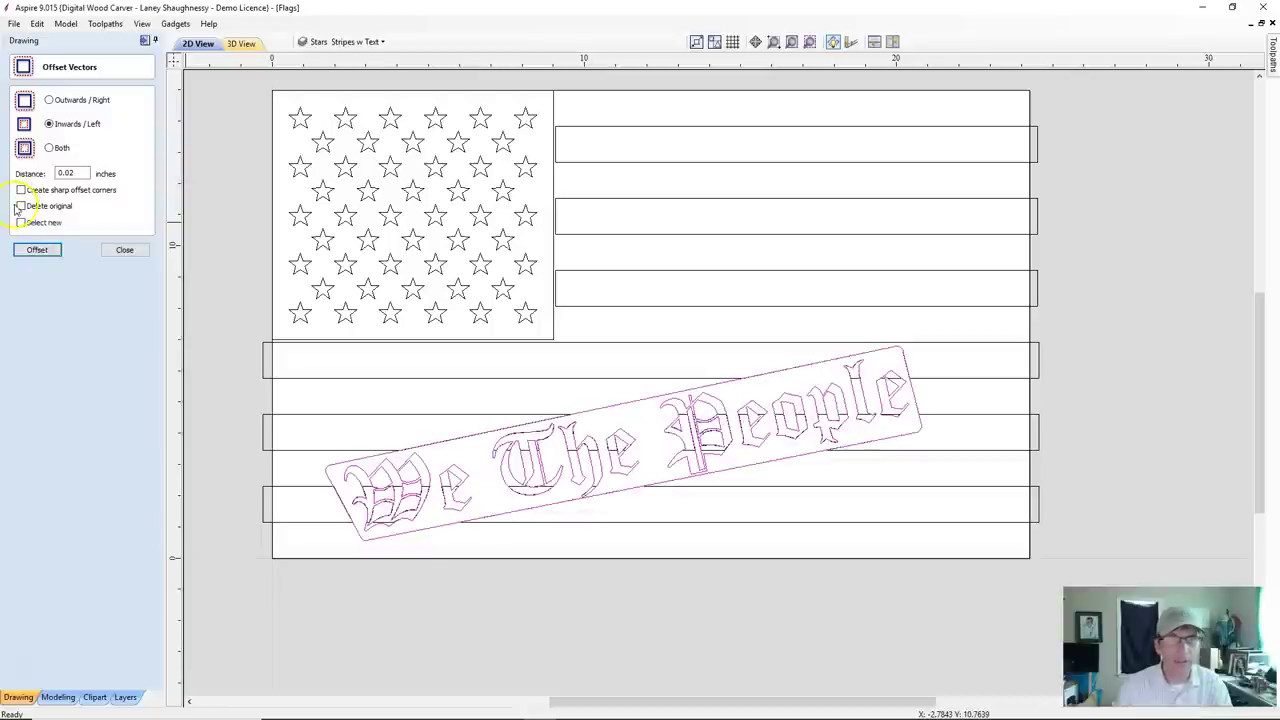
{"action": "left_click", "coordinate": [21, 206]}
{"action": "key", "text": "Escape"}
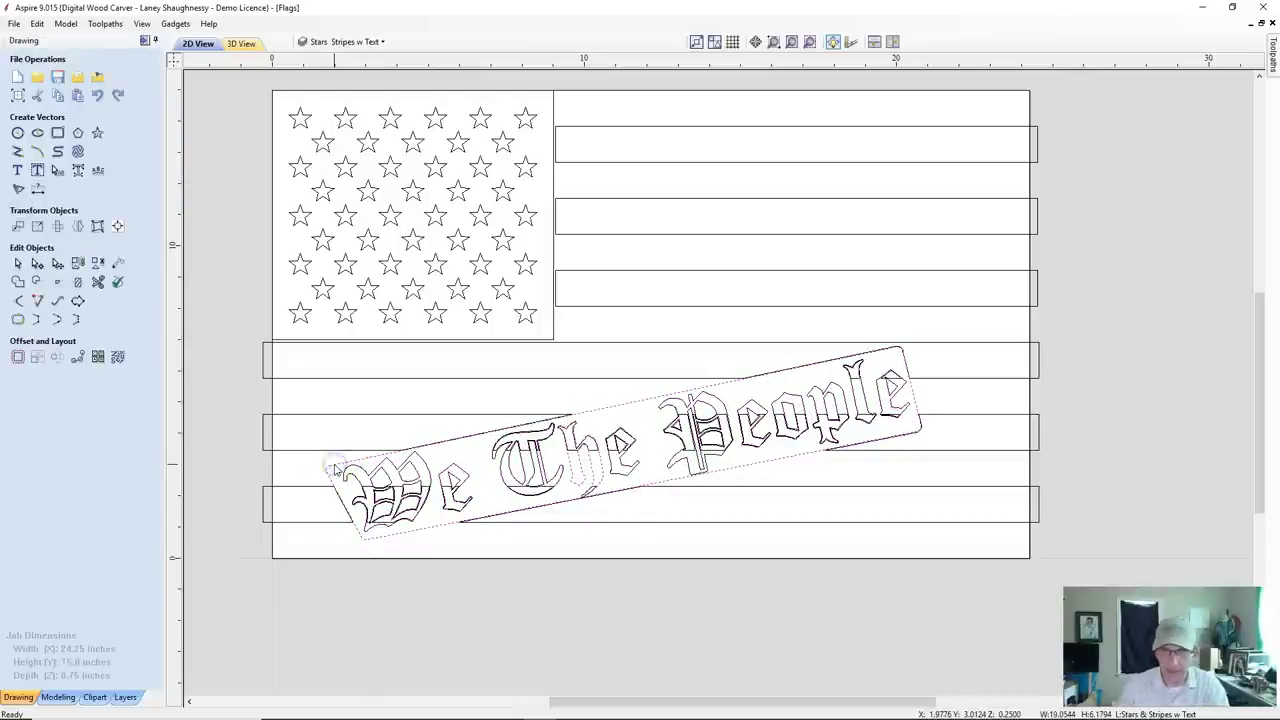
Select the new offset outlines of the W and a small shape in 'We' to check them.
{"action": "left_click", "coordinate": [369, 491]}
{"action": "key", "text": "Escape"}
{"action": "left_click", "coordinate": [421, 508]}
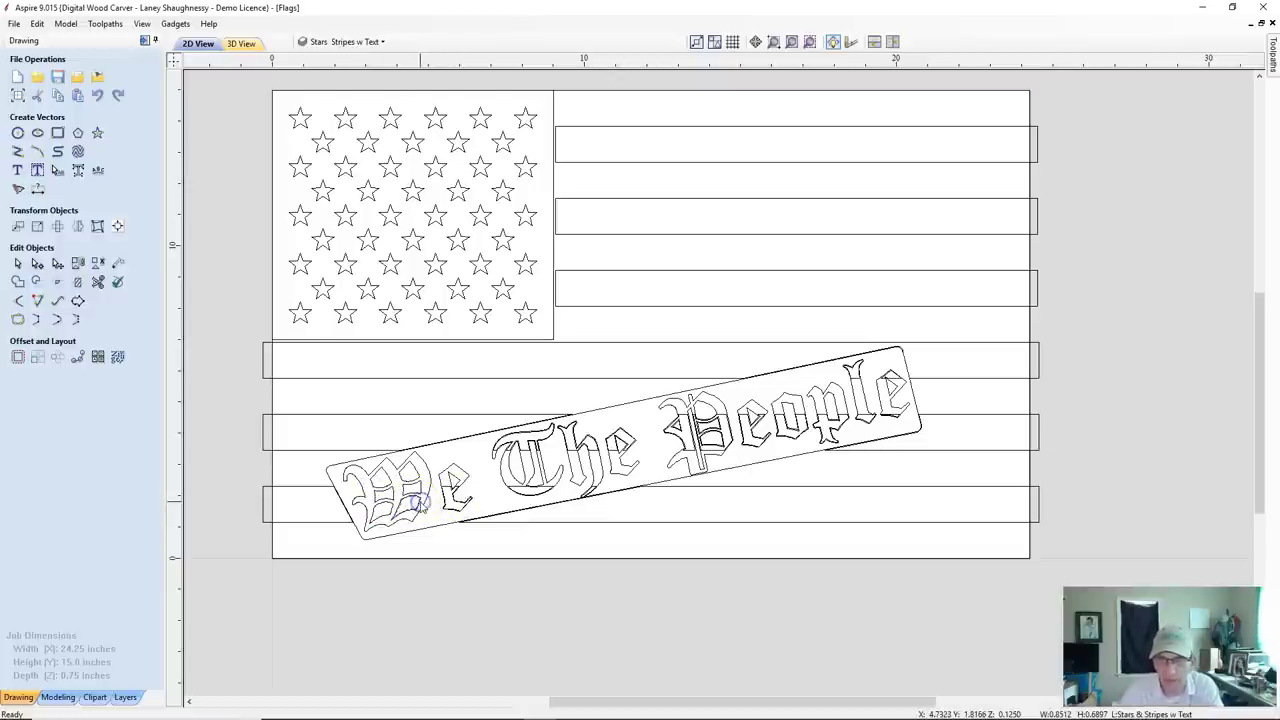
{"action": "left_click", "coordinate": [421, 507]}
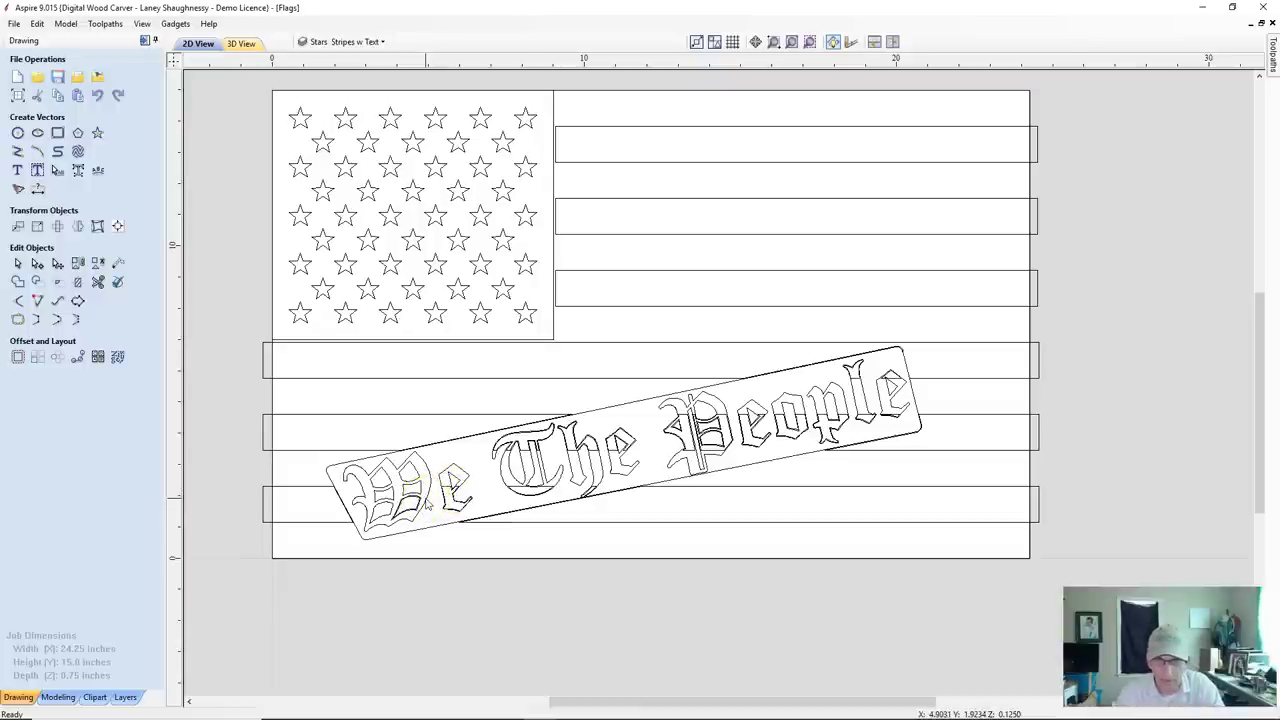
{"action": "scroll", "coordinate": [425, 505], "scroll_direction": "up", "scroll_amount": 5}
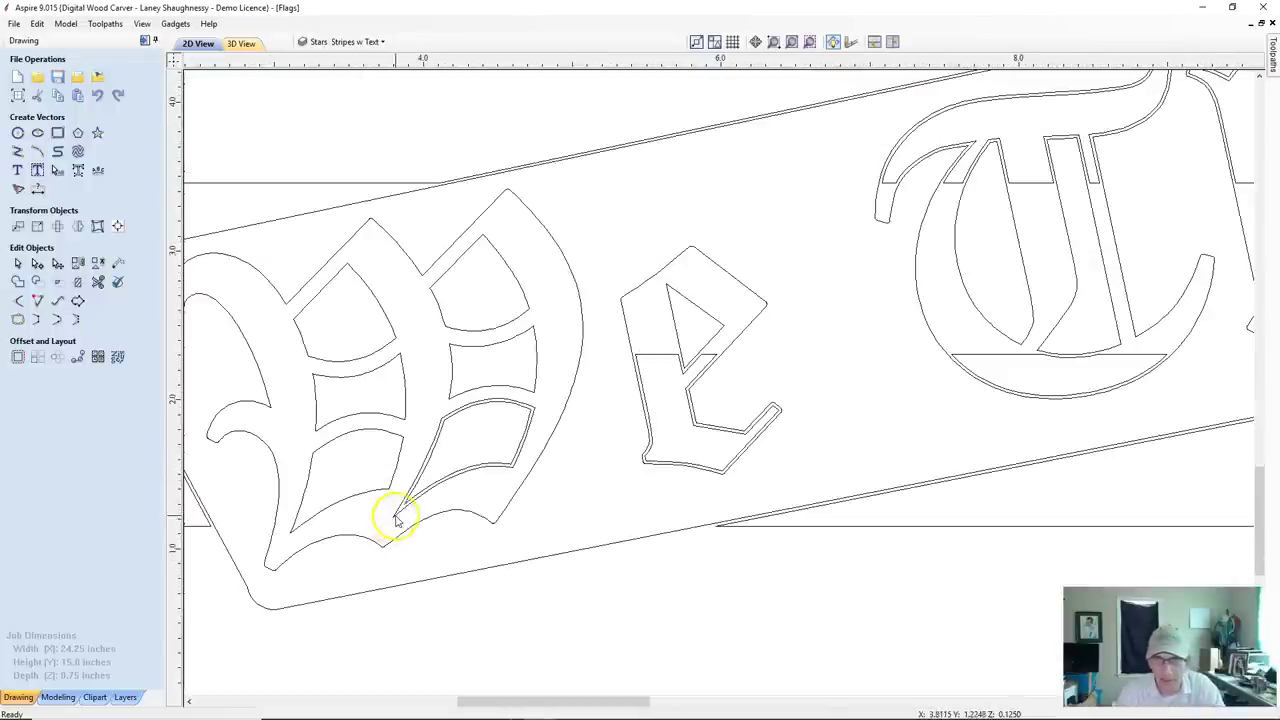
{"action": "left_click", "coordinate": [396, 518]}
{"action": "left_click", "coordinate": [667, 355]}
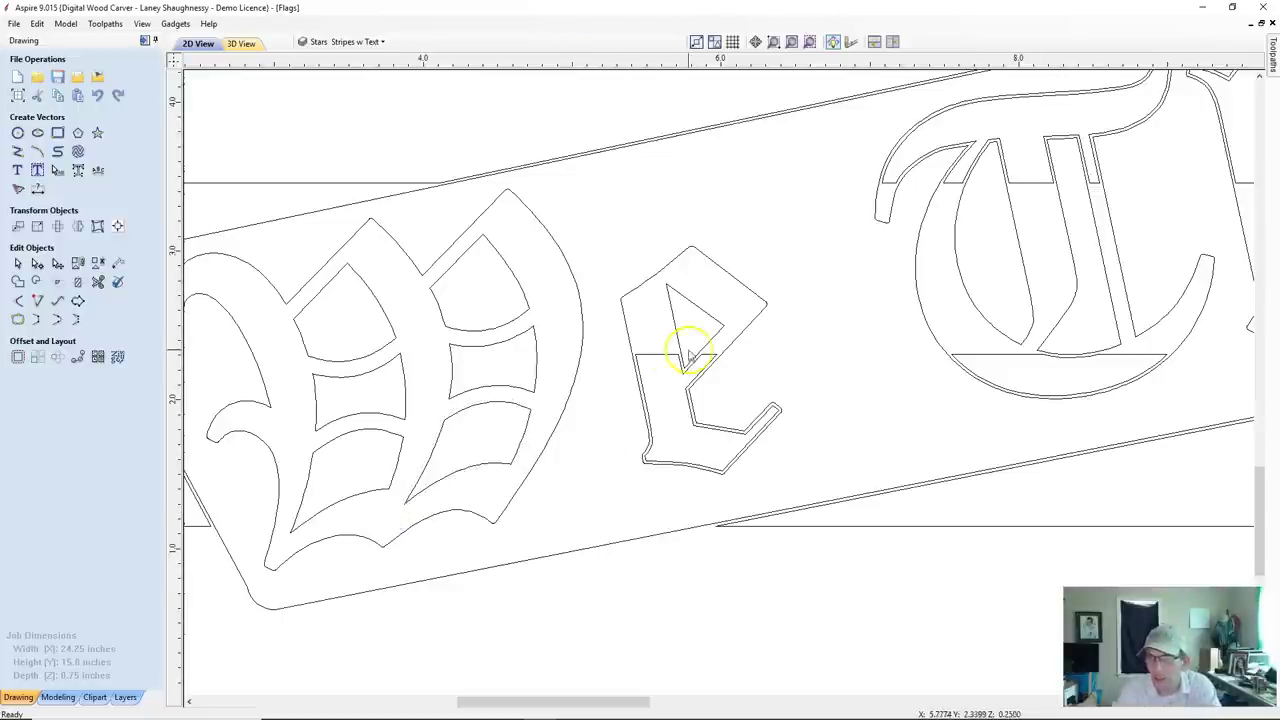
{"action": "left_click", "coordinate": [673, 416]}
{"action": "scroll", "coordinate": [673, 416], "scroll_direction": "down", "scroll_amount": 3}
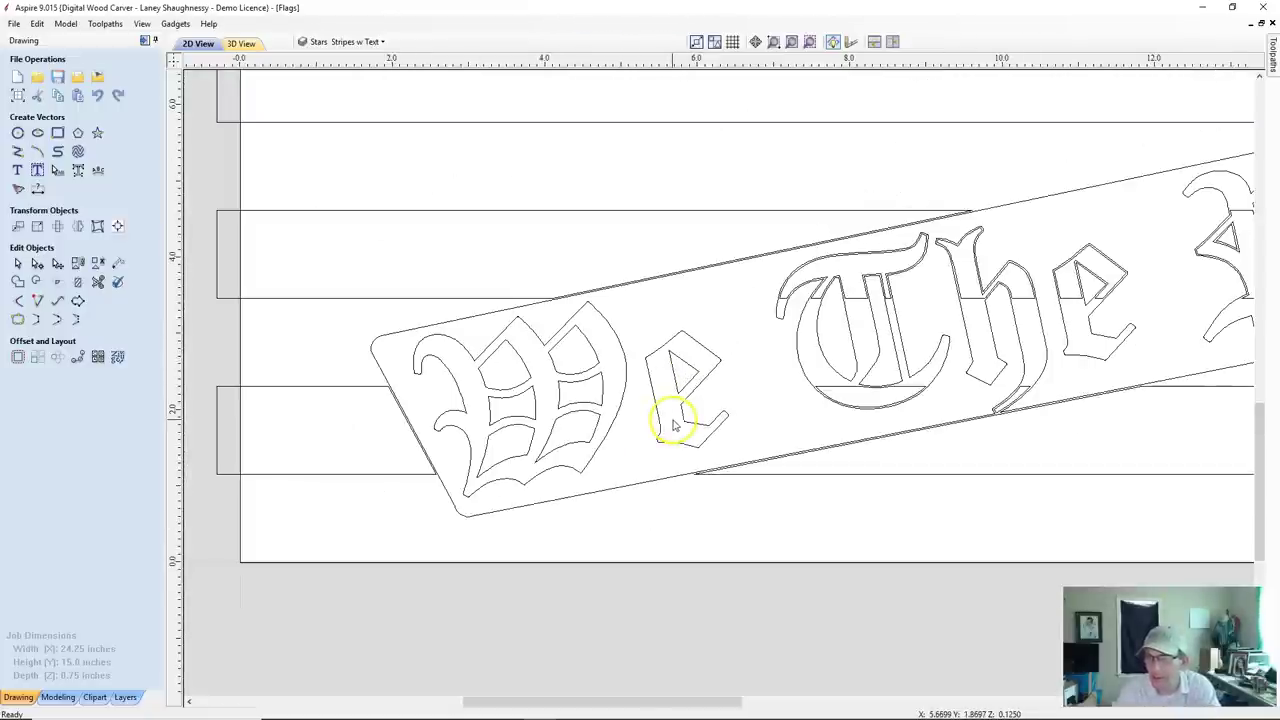
{"action": "left_click", "coordinate": [815, 302]}
{"action": "left_click", "coordinate": [829, 386]}
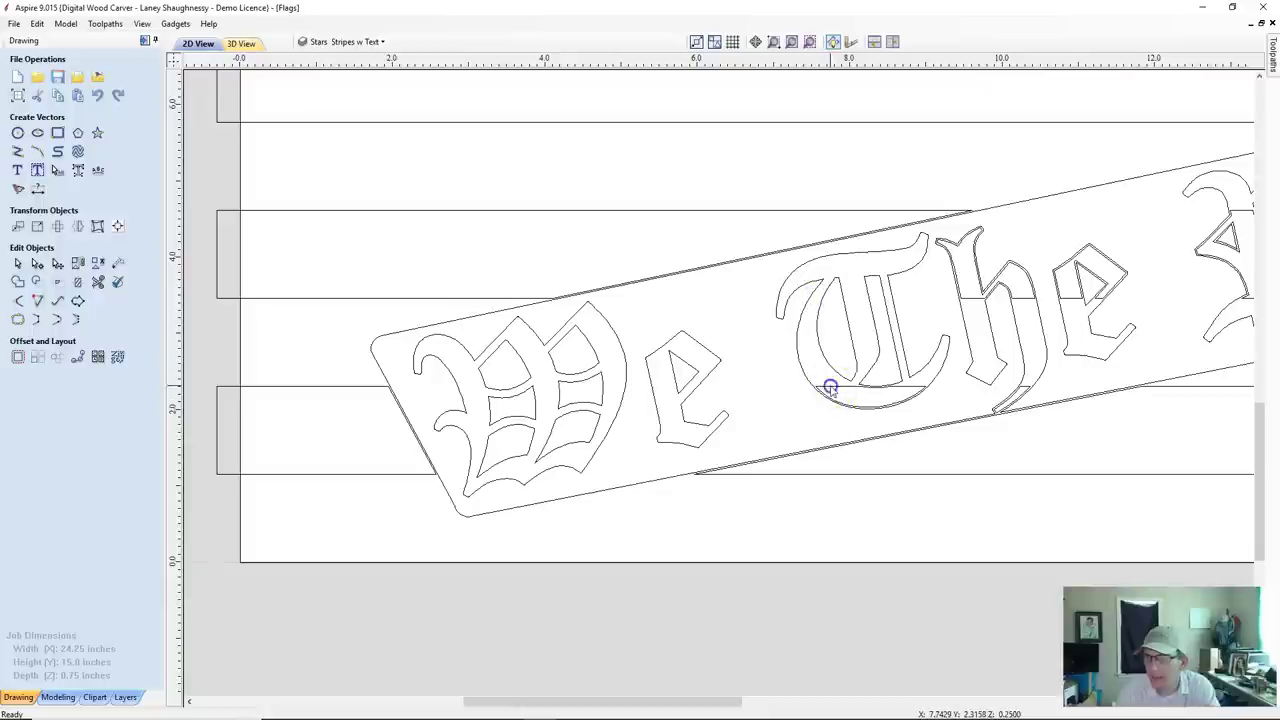
{"action": "scroll", "coordinate": [829, 386], "scroll_direction": "down", "scroll_amount": 2}
{"action": "left_click", "coordinate": [915, 397]}
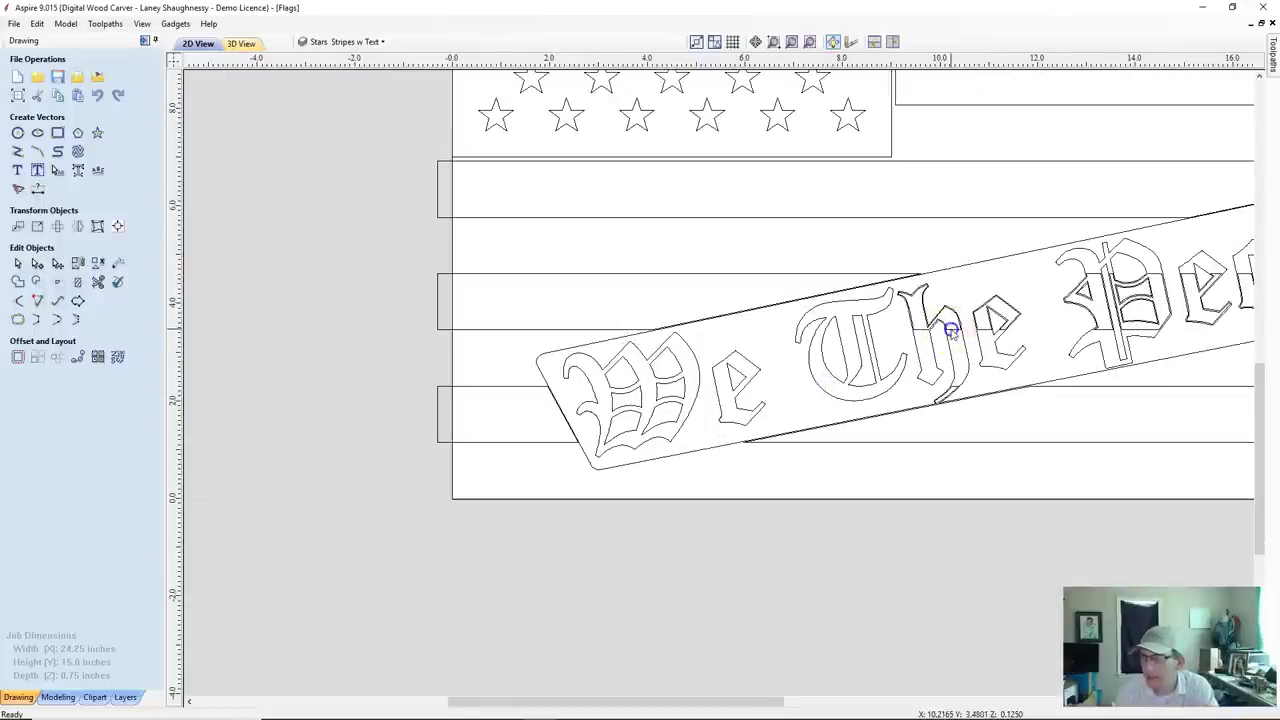
{"action": "left_click", "coordinate": [948, 387]}
{"action": "left_click", "coordinate": [988, 310]}
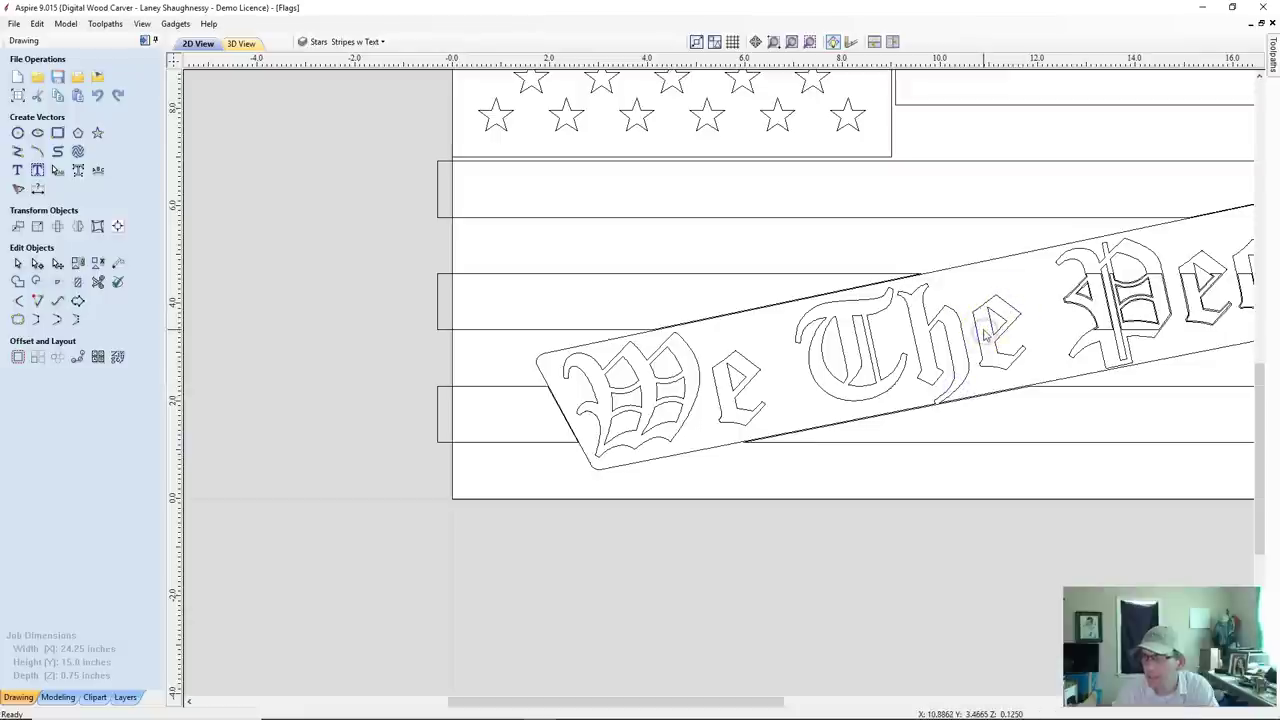
{"action": "scroll", "coordinate": [1058, 323], "scroll_direction": "down", "scroll_amount": 2}
{"action": "scroll", "coordinate": [1123, 329], "scroll_direction": "down", "scroll_amount": 1}
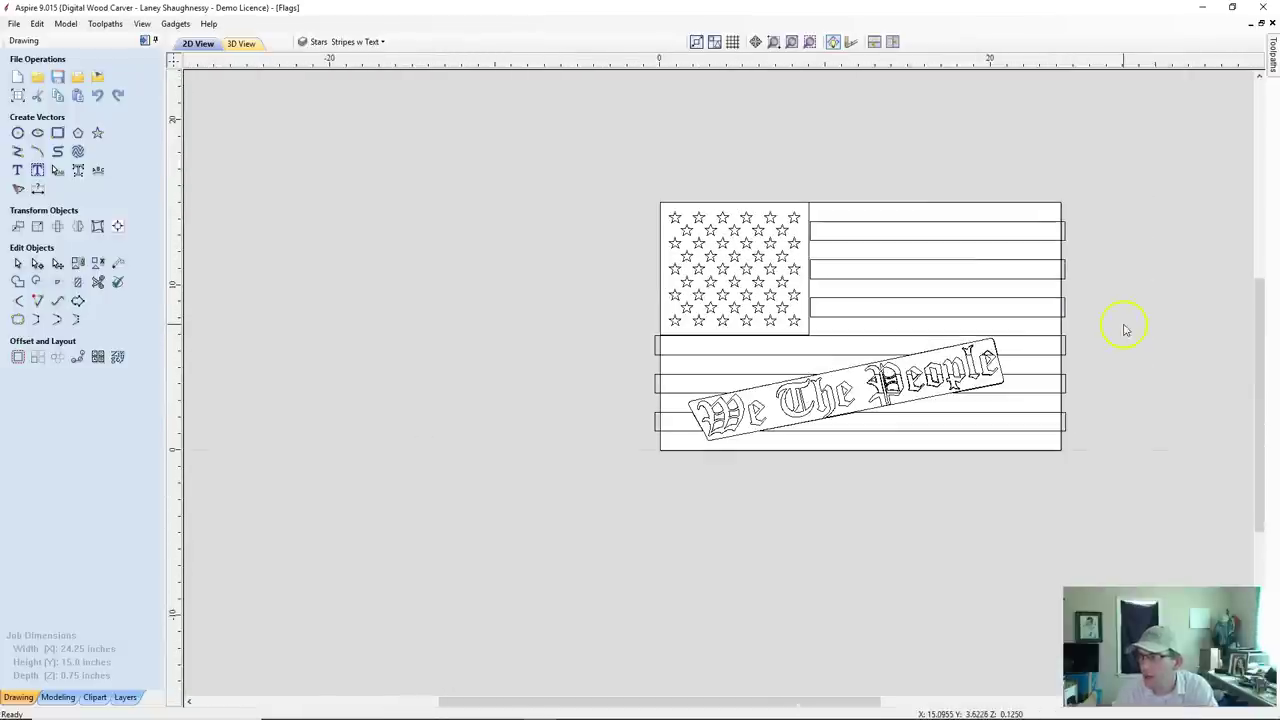
{"action": "scroll", "coordinate": [909, 380], "scroll_direction": "up", "scroll_amount": 1}
{"action": "scroll", "coordinate": [1086, 366], "scroll_direction": "up", "scroll_amount": 3}
{"action": "scroll", "coordinate": [818, 328], "scroll_direction": "up", "scroll_amount": 2}
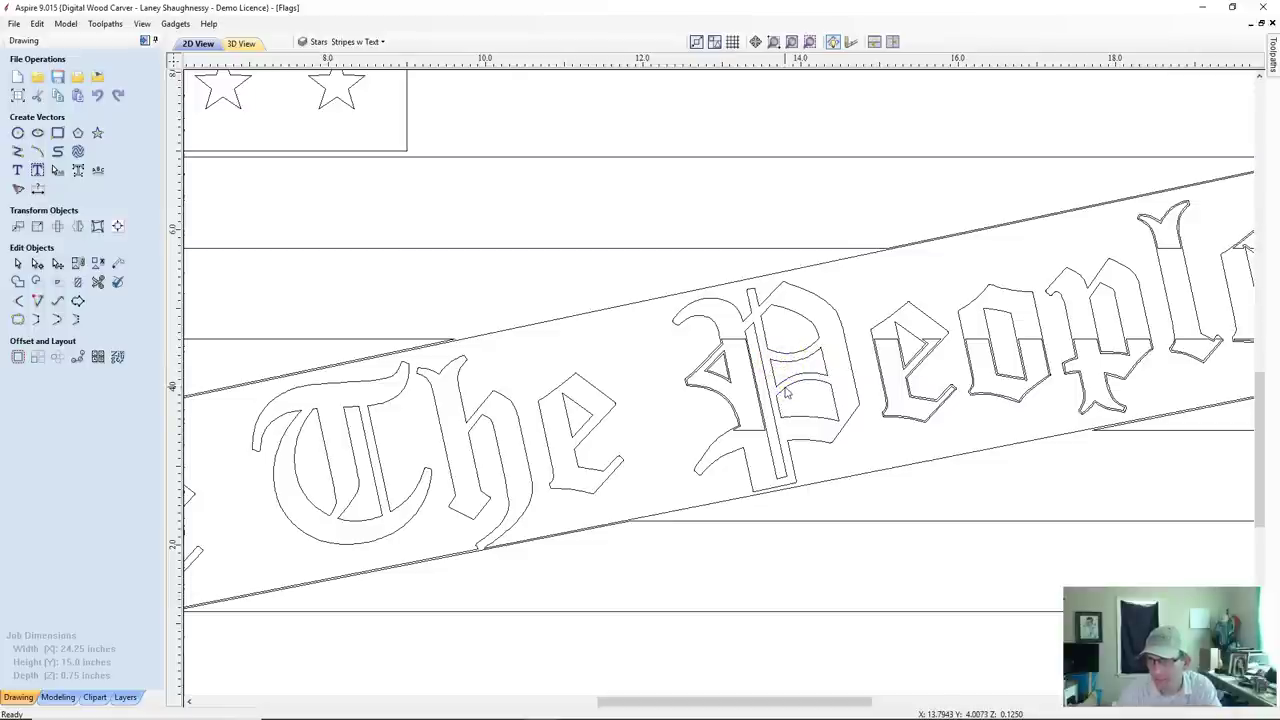
{"action": "left_click", "coordinate": [731, 344]}
{"action": "left_click", "coordinate": [730, 344]}
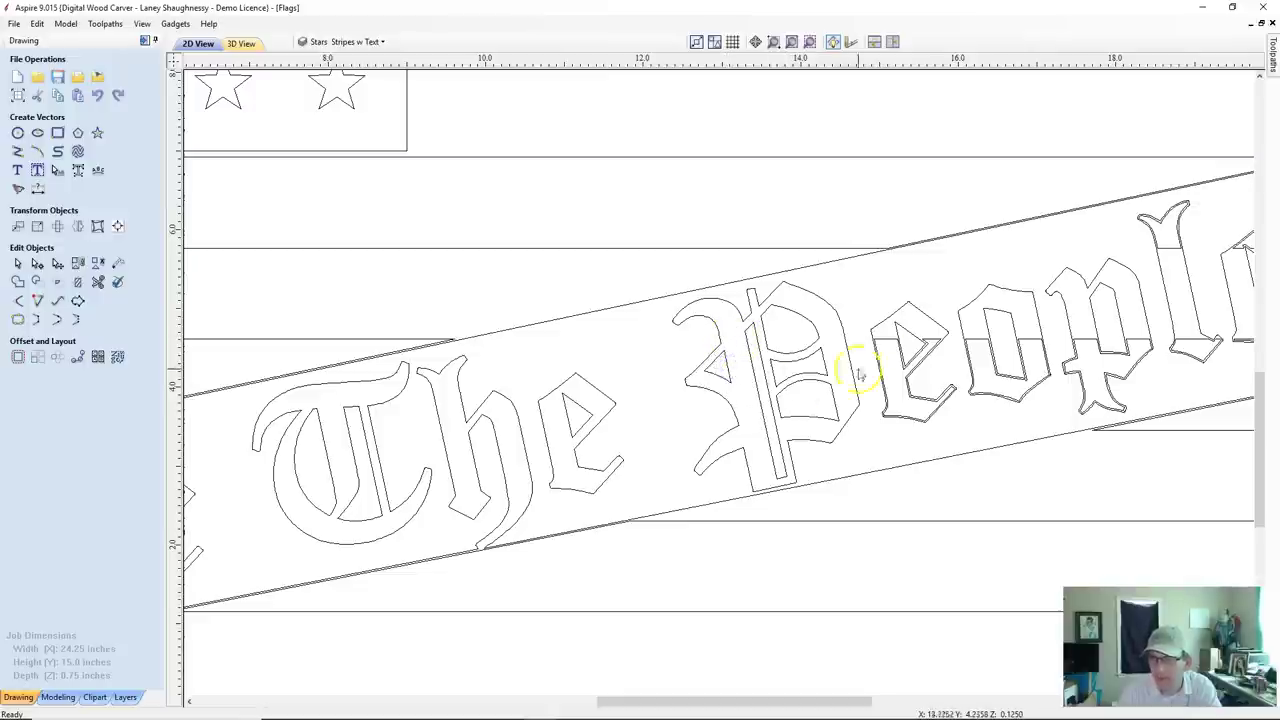
{"action": "left_click", "coordinate": [877, 336]}
{"action": "left_click", "coordinate": [974, 343]}
{"action": "left_click", "coordinate": [1086, 337]}
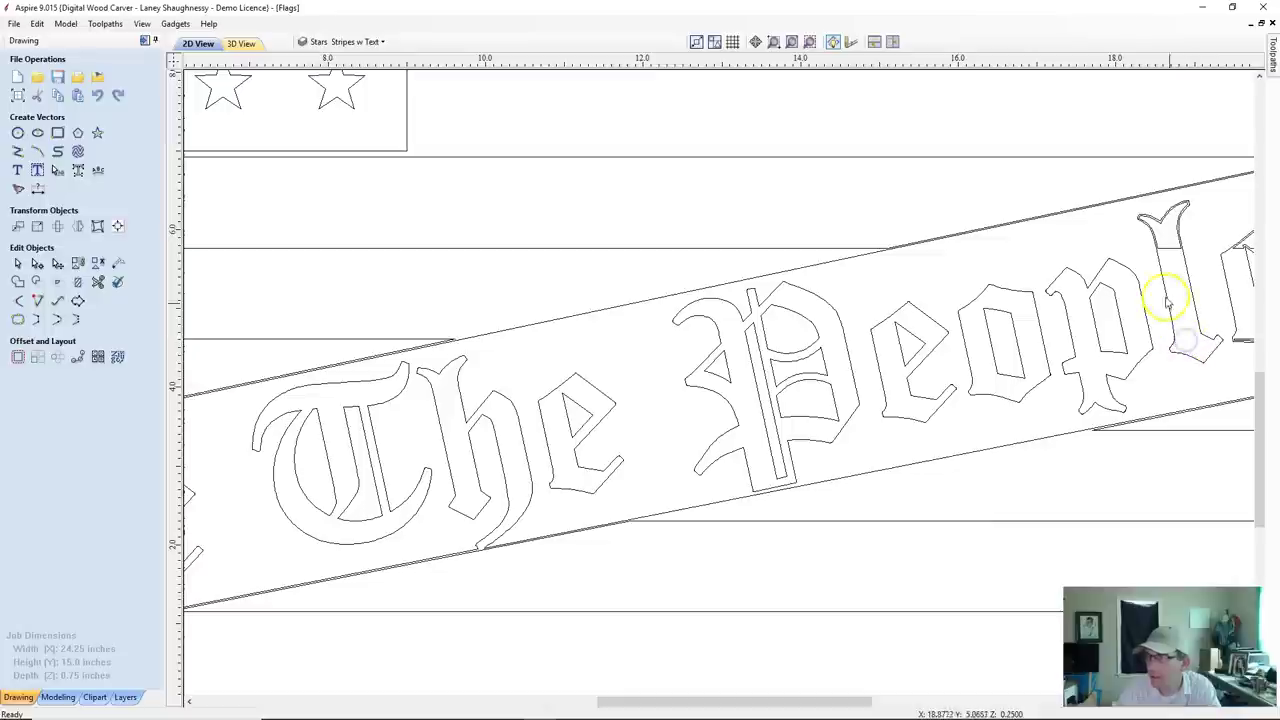
{"action": "left_click", "coordinate": [1172, 250]}
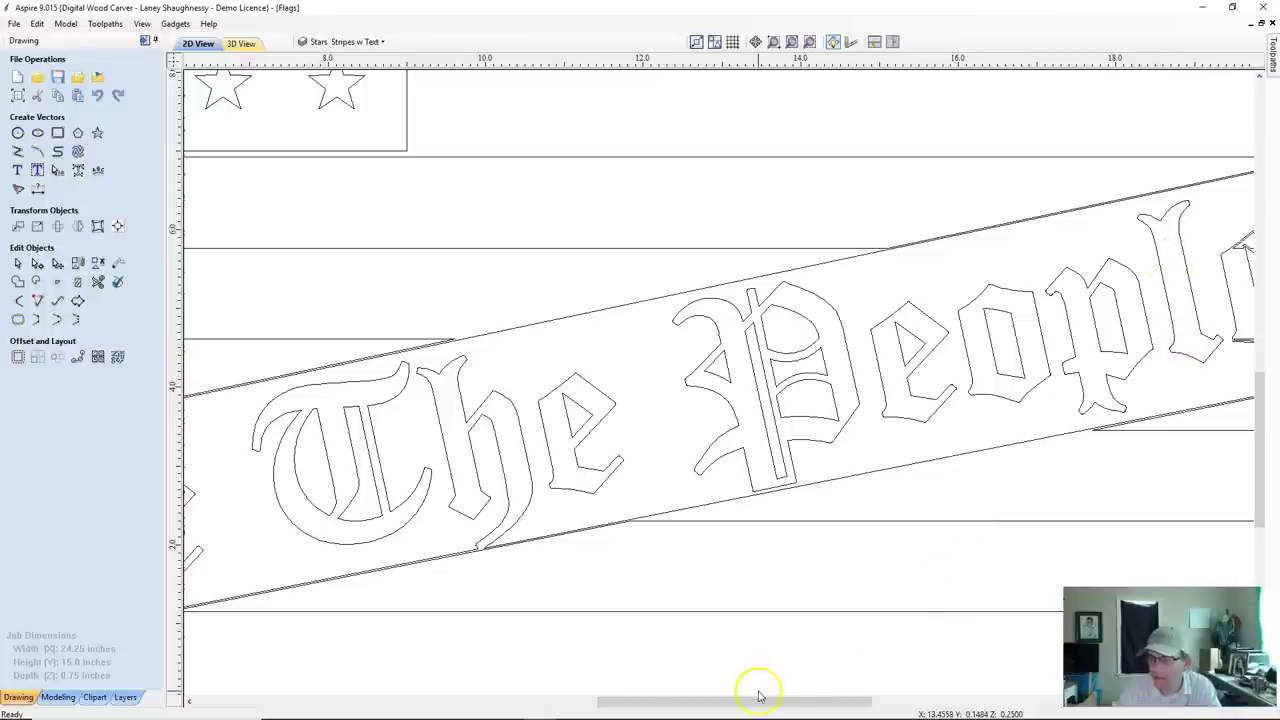
{"action": "left_click_drag", "start_coordinate": [757, 699], "coordinate": [795, 699]}
{"action": "scroll", "coordinate": [960, 240], "scroll_direction": "up", "scroll_amount": 5}
{"action": "scroll", "coordinate": [968, 246], "scroll_direction": "down", "scroll_amount": 8}
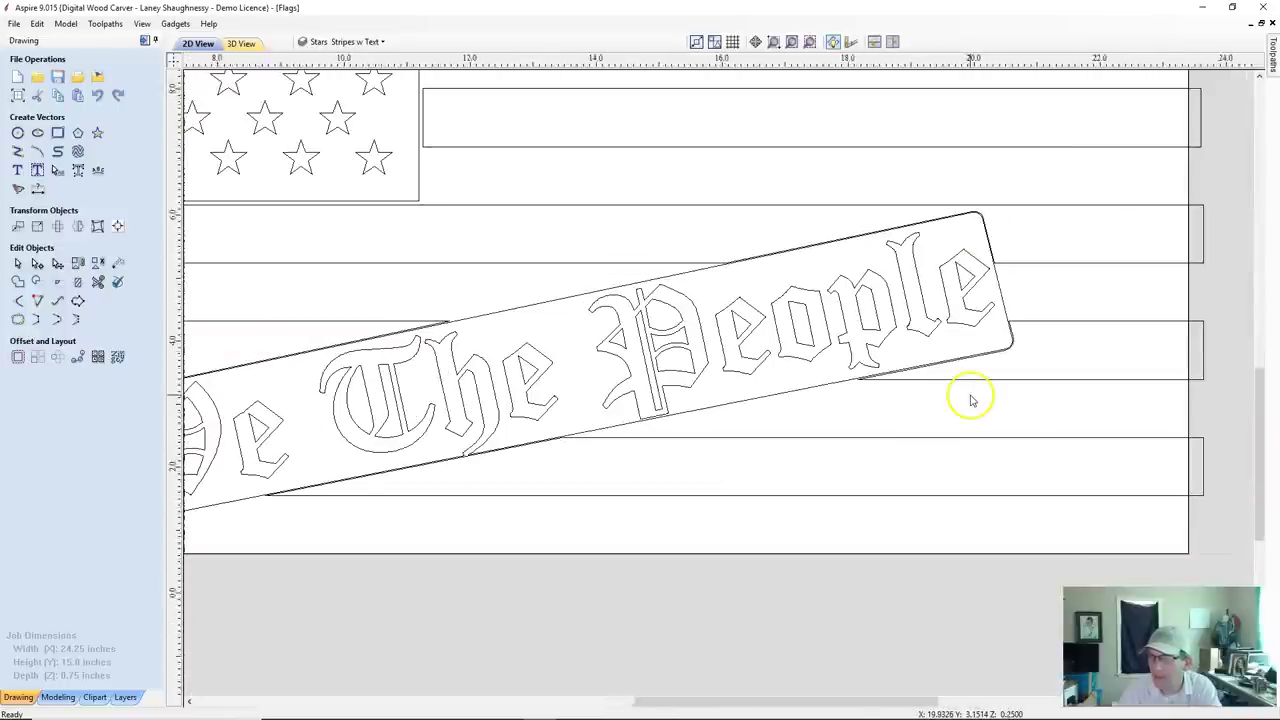
{"action": "scroll", "coordinate": [971, 366], "scroll_direction": "up", "scroll_amount": 5}
{"action": "scroll", "coordinate": [720, 330], "scroll_direction": "down", "scroll_amount": 10}
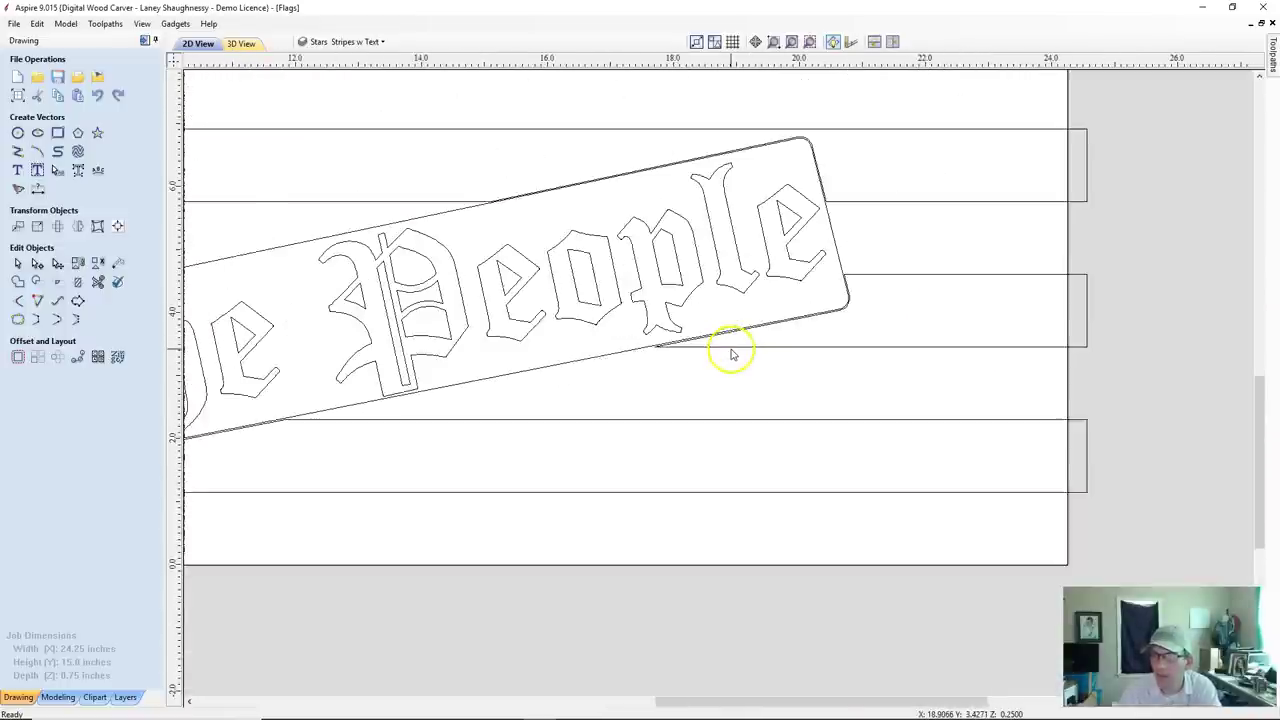
{"action": "scroll", "coordinate": [251, 440], "scroll_direction": "up", "scroll_amount": 2}
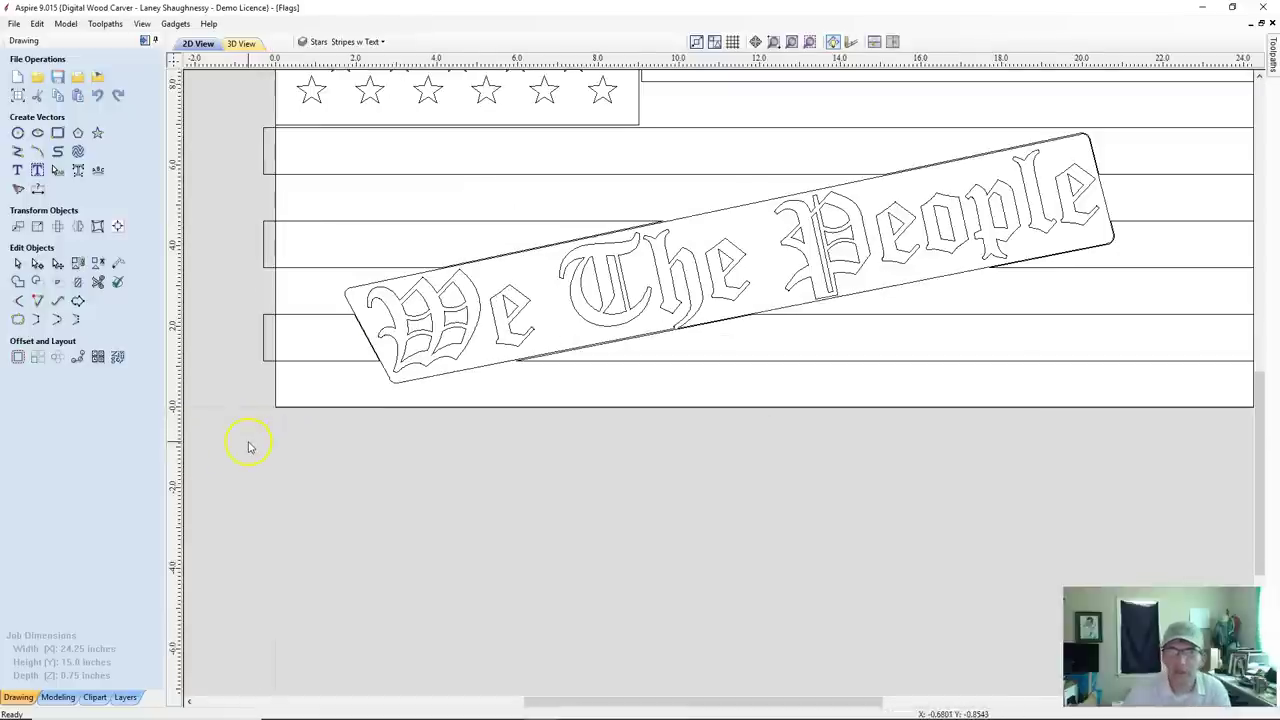
{"action": "scroll", "coordinate": [268, 420], "scroll_direction": "down", "scroll_amount": 1}
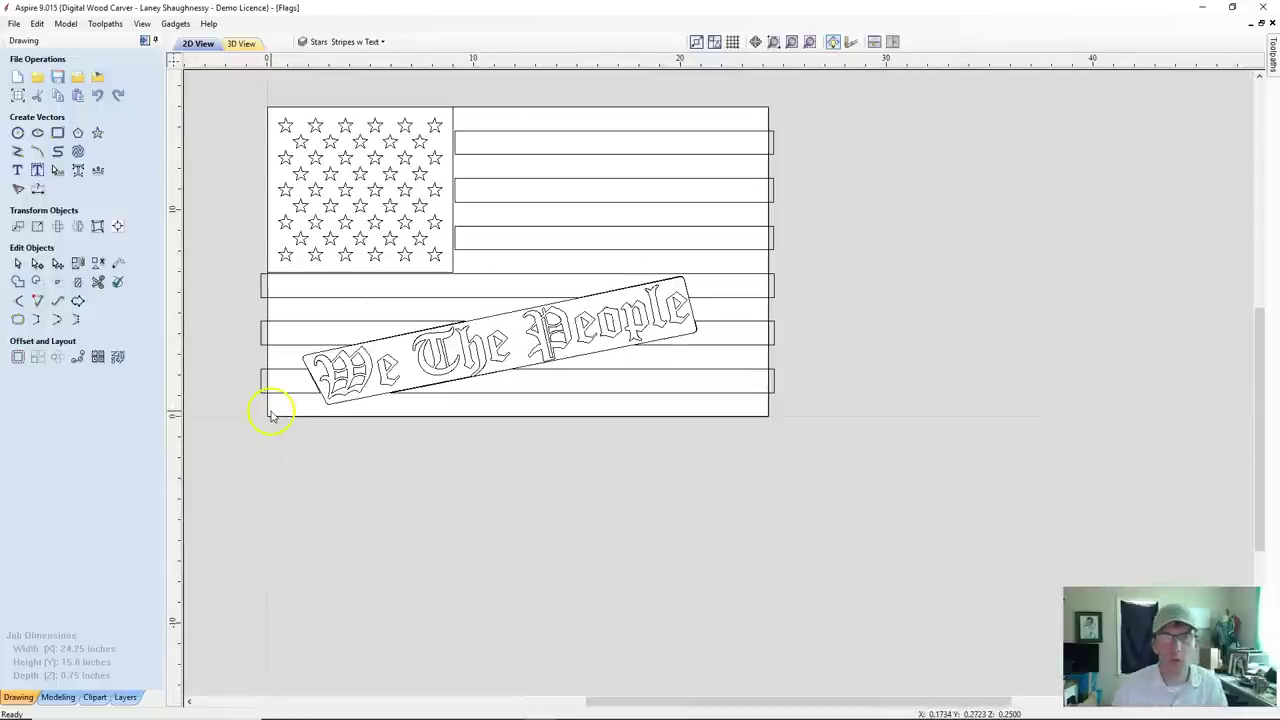
Start a Create Shape component and select the stripe pieces, including both left-hand pieces.
{"action": "left_click", "coordinate": [55, 698]}
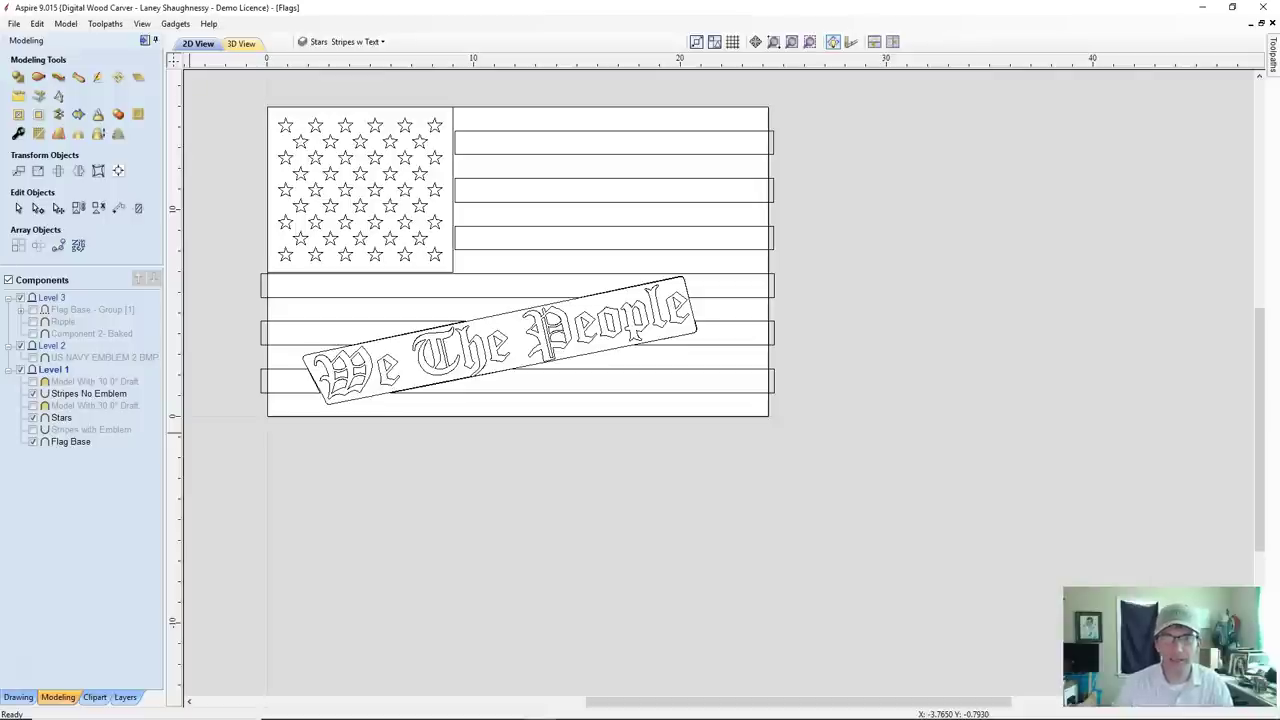
{"action": "left_click", "coordinate": [18, 77]}
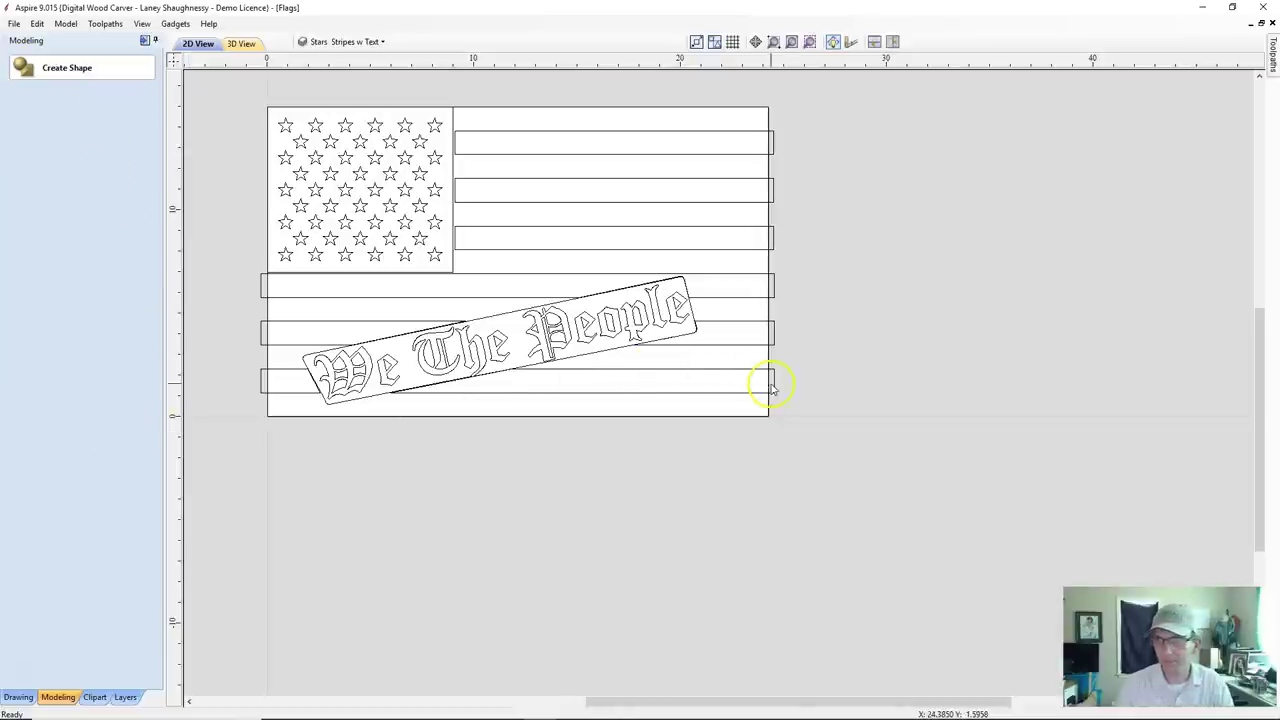
{"action": "left_click", "coordinate": [740, 133]}
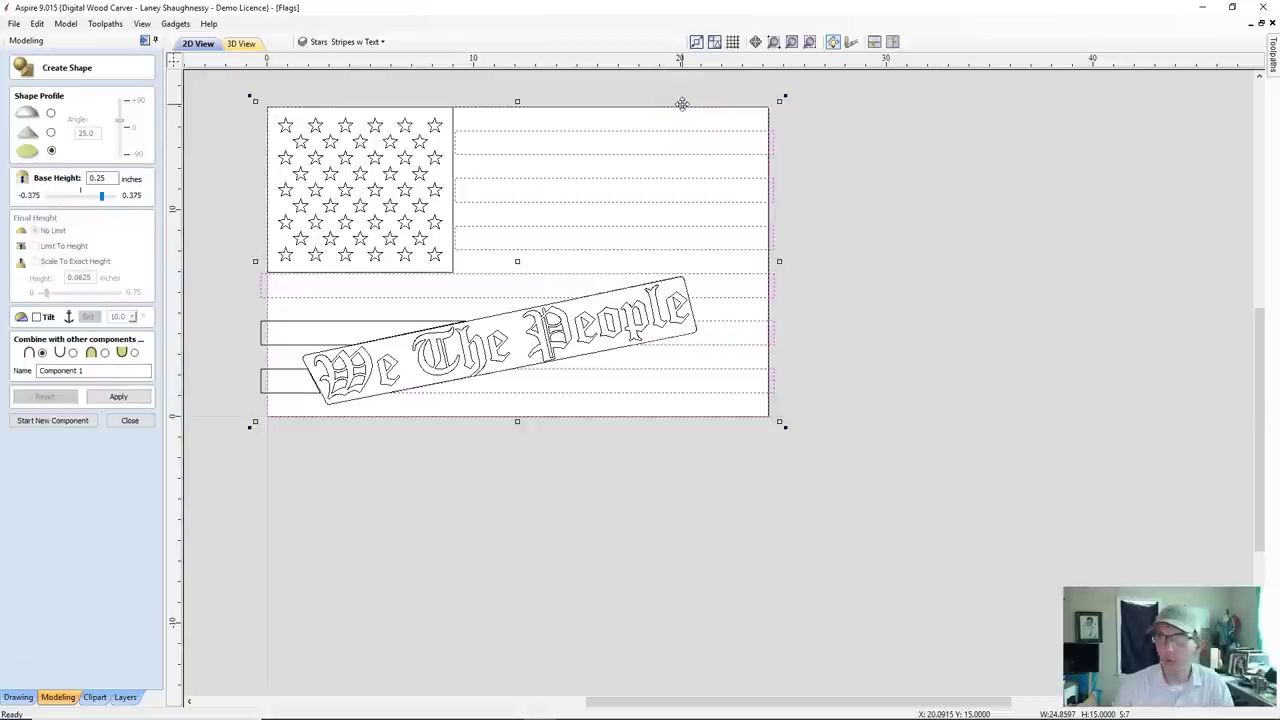
{"action": "left_click", "coordinate": [700, 452]}
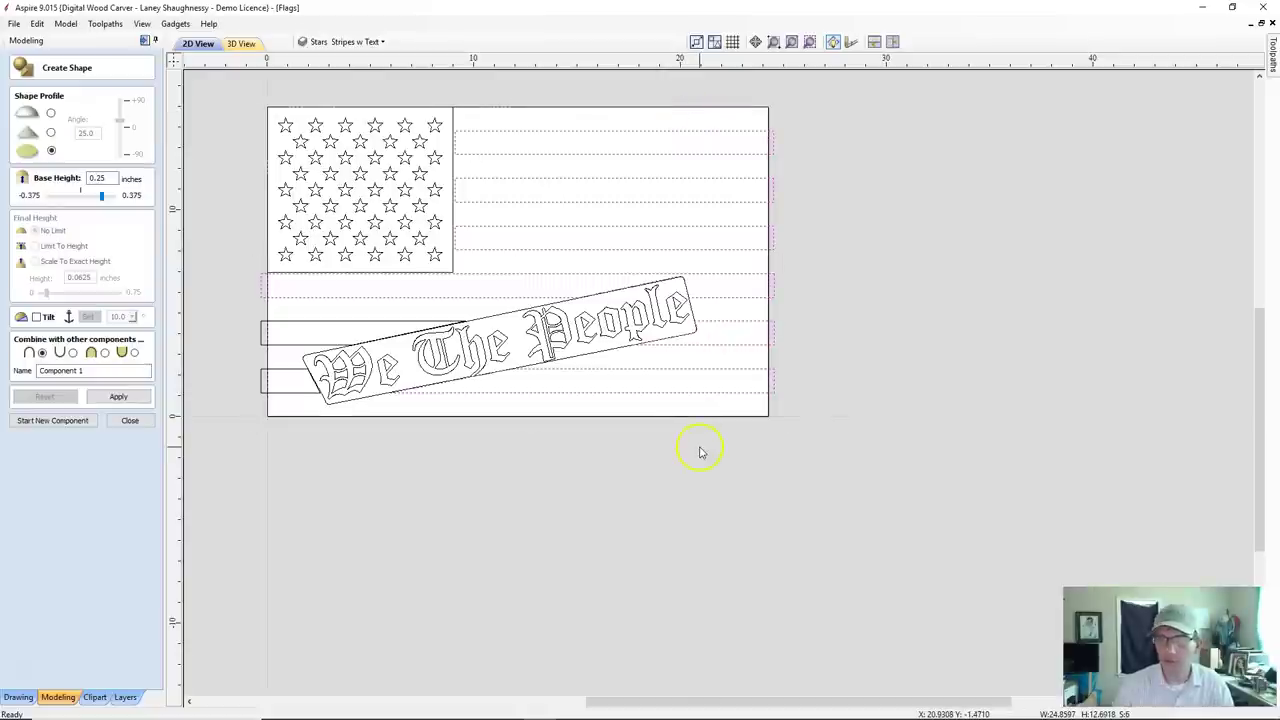
{"action": "left_click", "coordinate": [276, 321]}
{"action": "left_click", "coordinate": [278, 369], "text": "shift"}
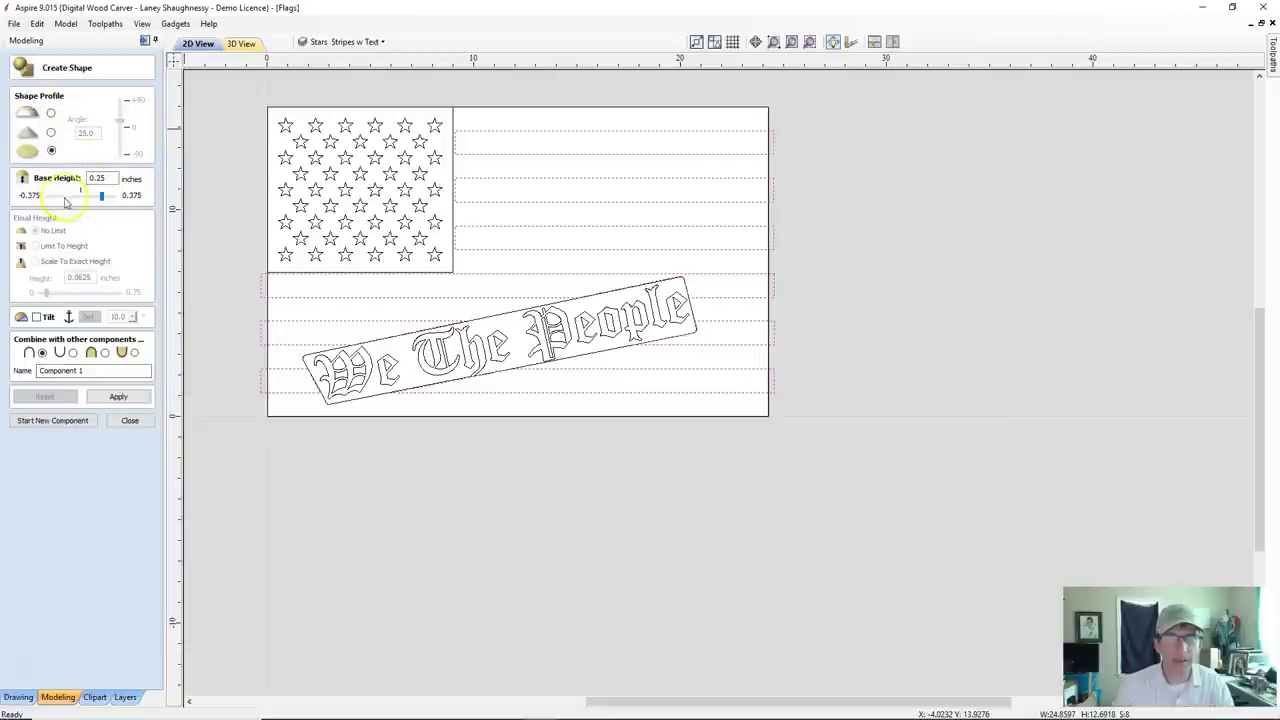
Give the shape a 0.125-inch base height, name it 'Stripe with Text', and build it.
{"action": "double_click", "coordinate": [96, 178]}
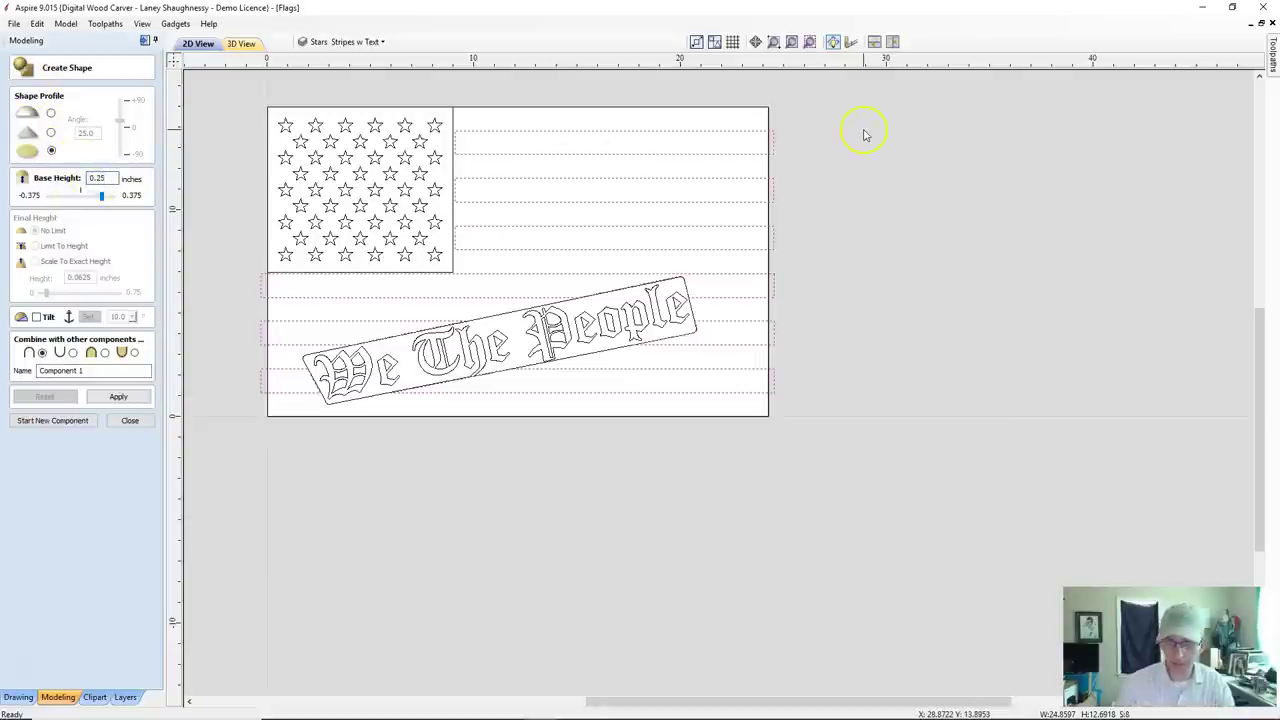
{"action": "type", "text": "0.125"}
{"action": "key", "text": "Return"}
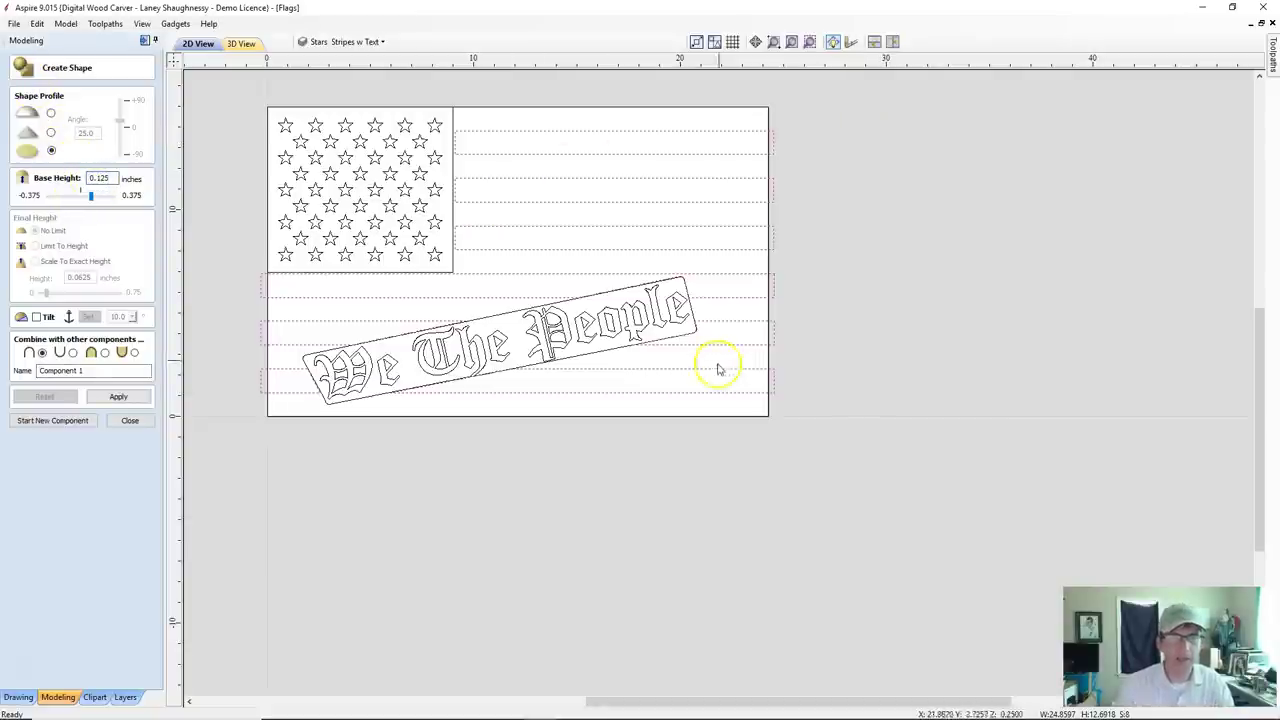
{"action": "left_click", "coordinate": [66, 352]}
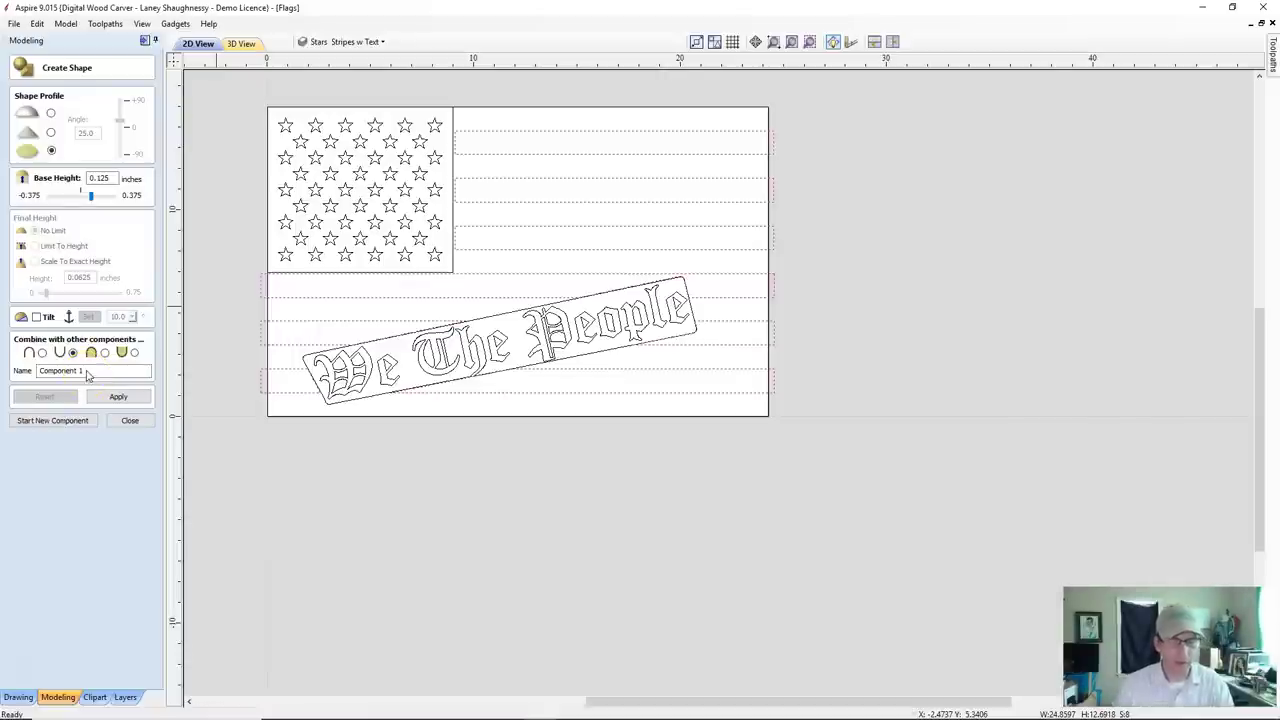
{"action": "left_click_drag", "start_coordinate": [87, 374], "coordinate": [40, 371]}
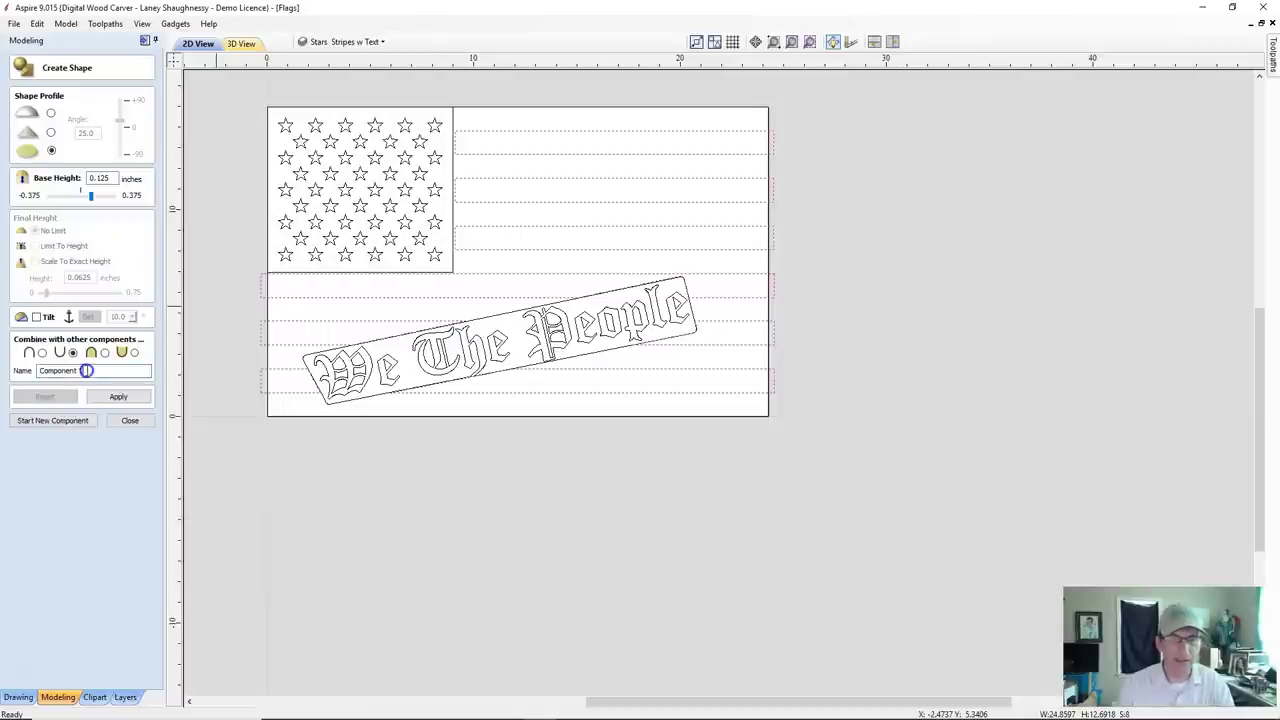
{"action": "type", "text": "S"}
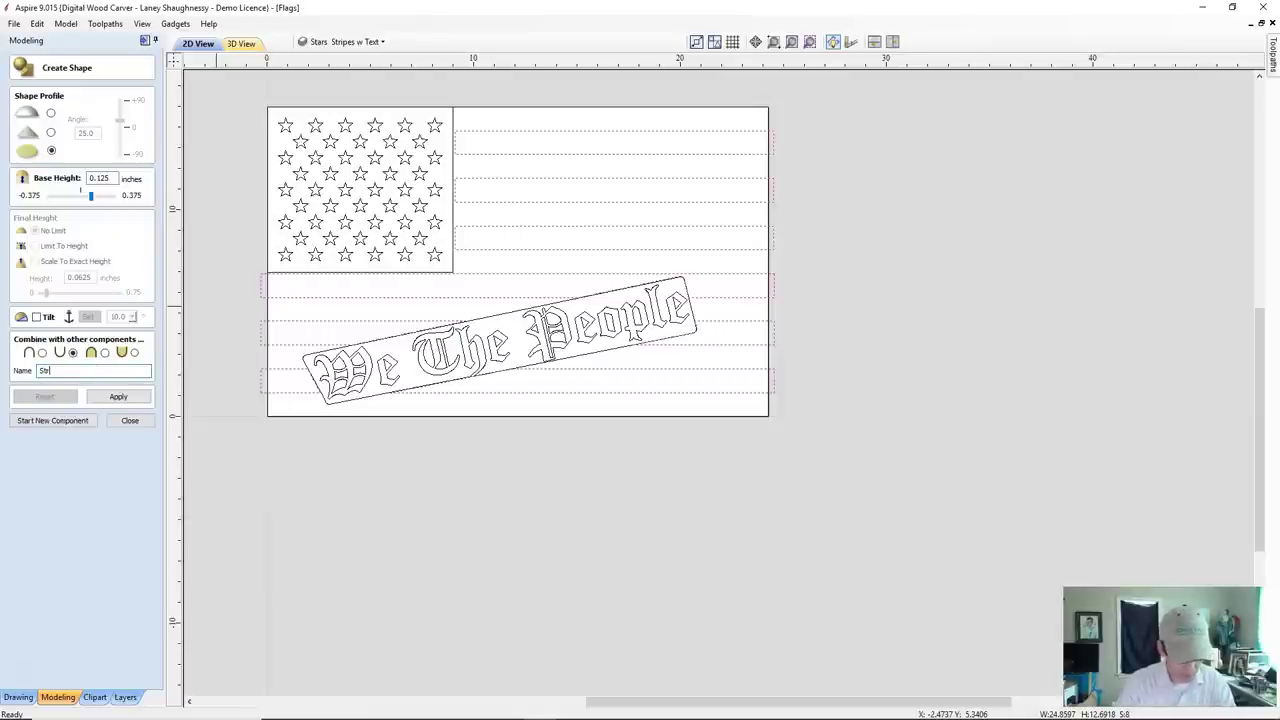
{"action": "type", "text": "tripe with Text"}
{"action": "left_click", "coordinate": [116, 398]}
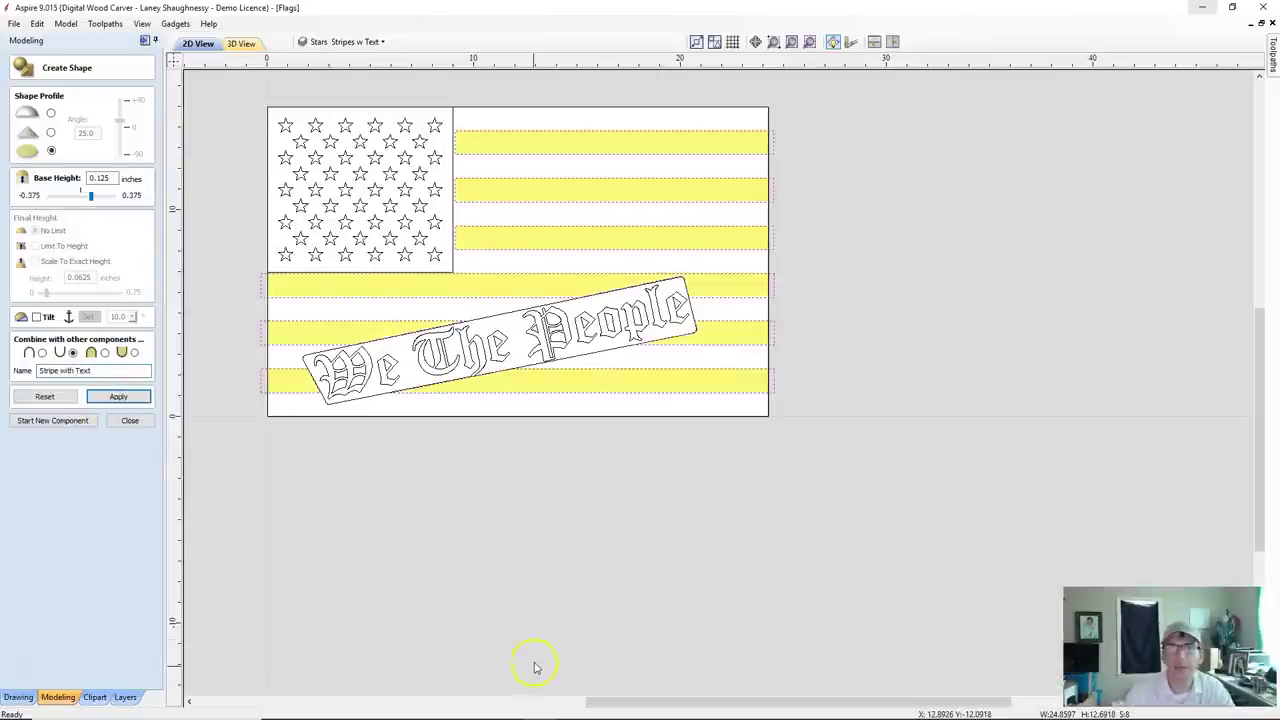
{"action": "left_click", "coordinate": [242, 45]}
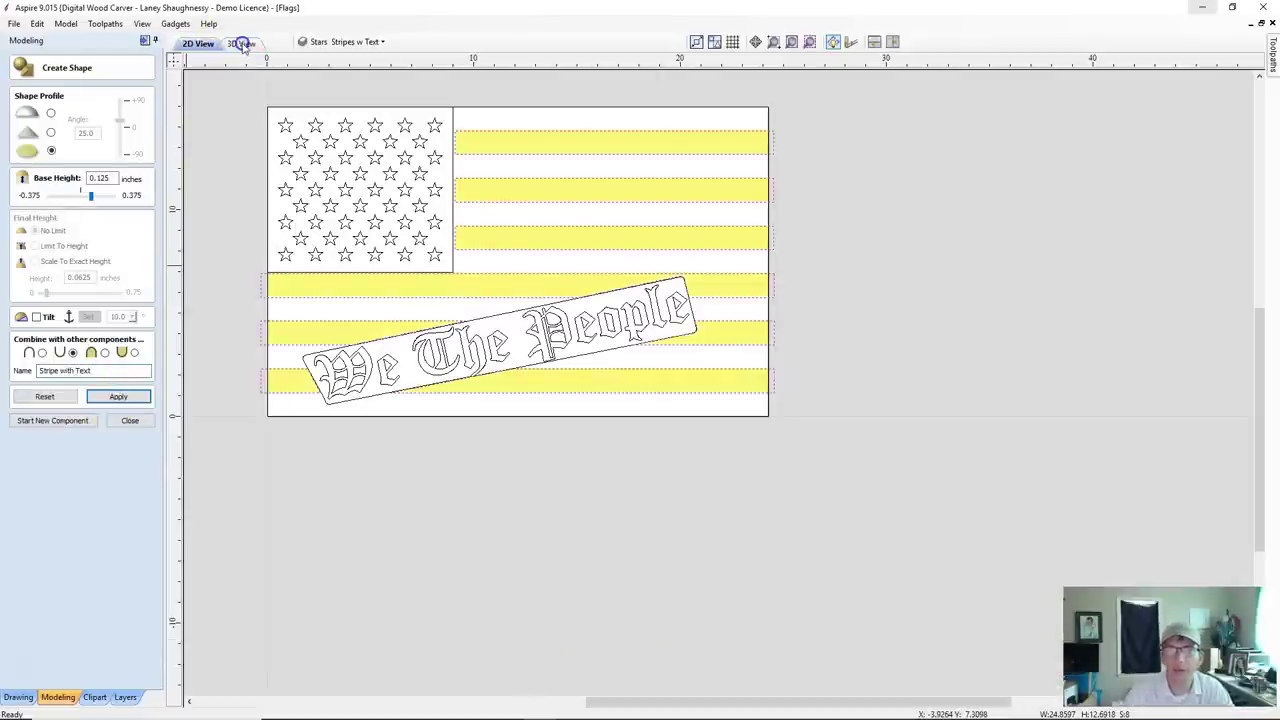
Show the flag in 3D with Stripes No Emblem hidden so Stripe with Text appears.
{"action": "left_click", "coordinate": [129, 428]}
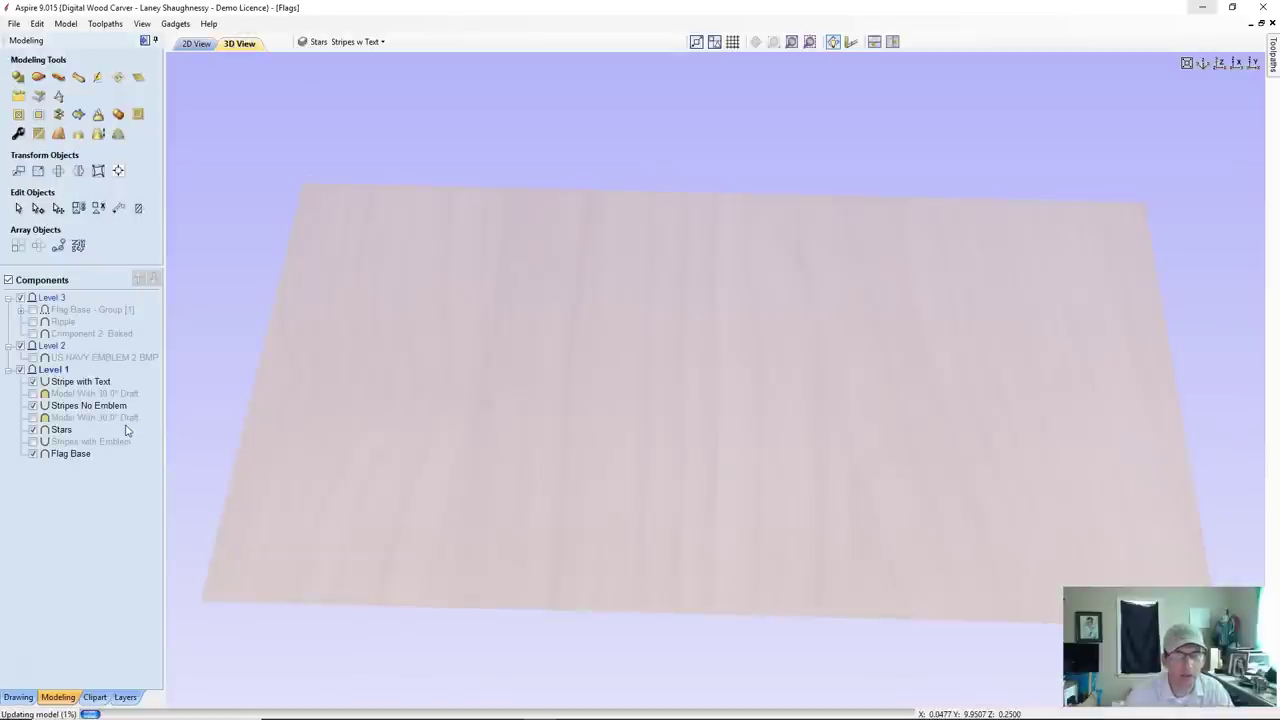
{"action": "left_click", "coordinate": [33, 429]}
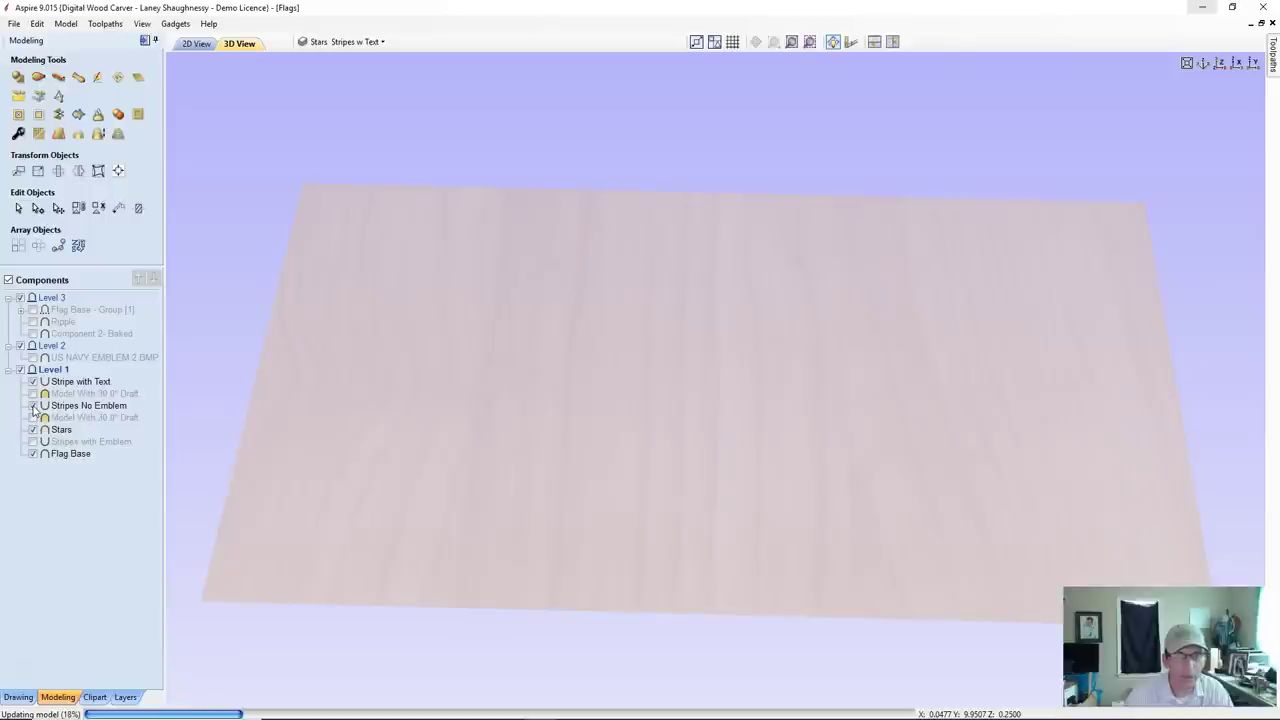
{"action": "left_click", "coordinate": [33, 409]}
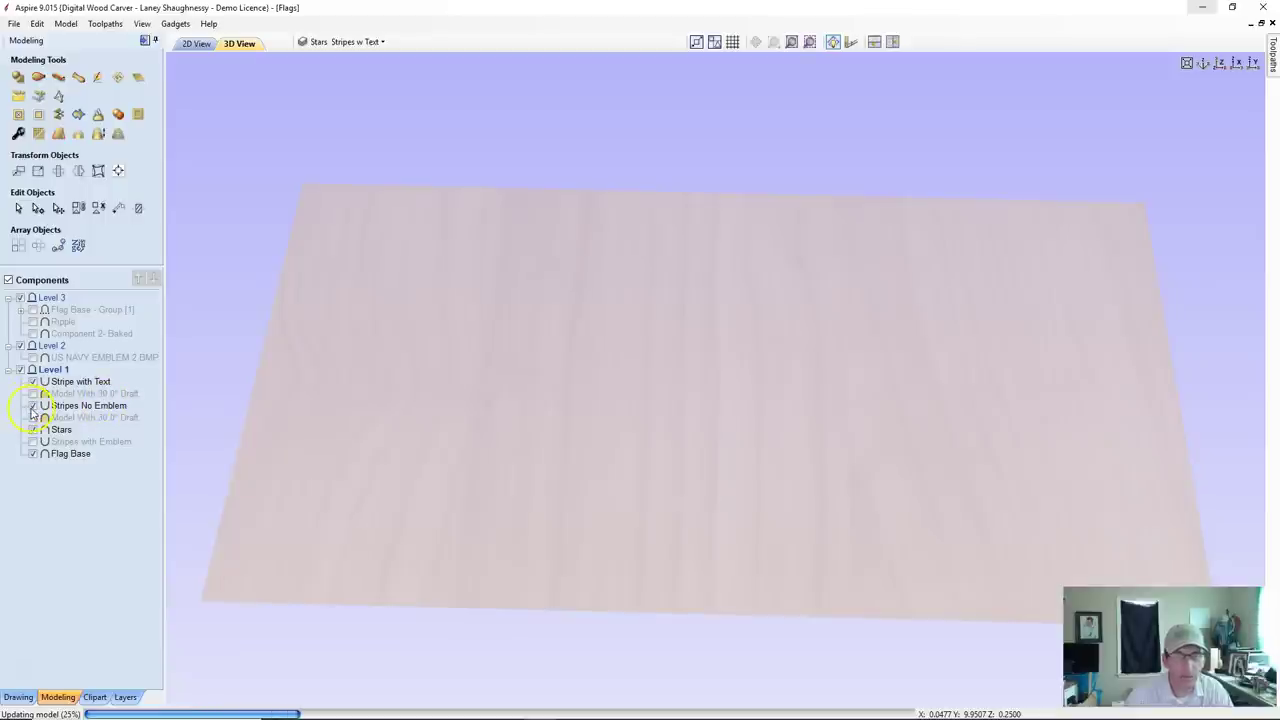
{"action": "left_click", "coordinate": [35, 429]}
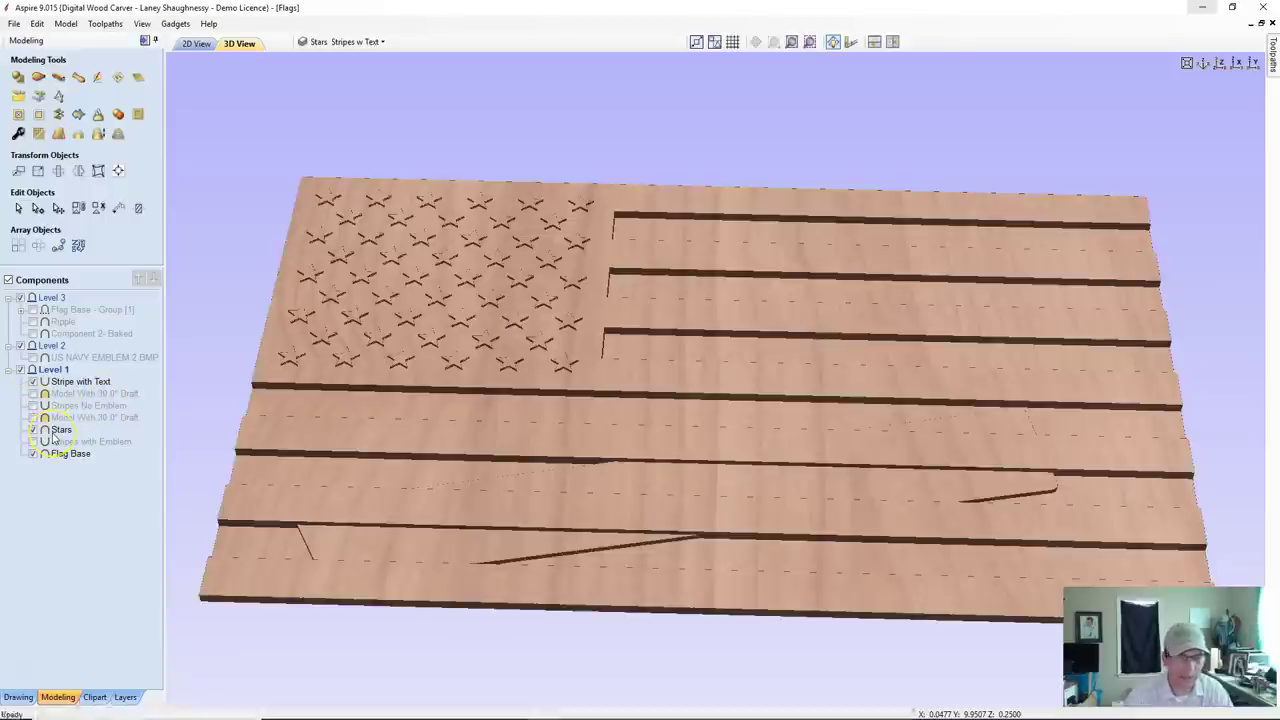
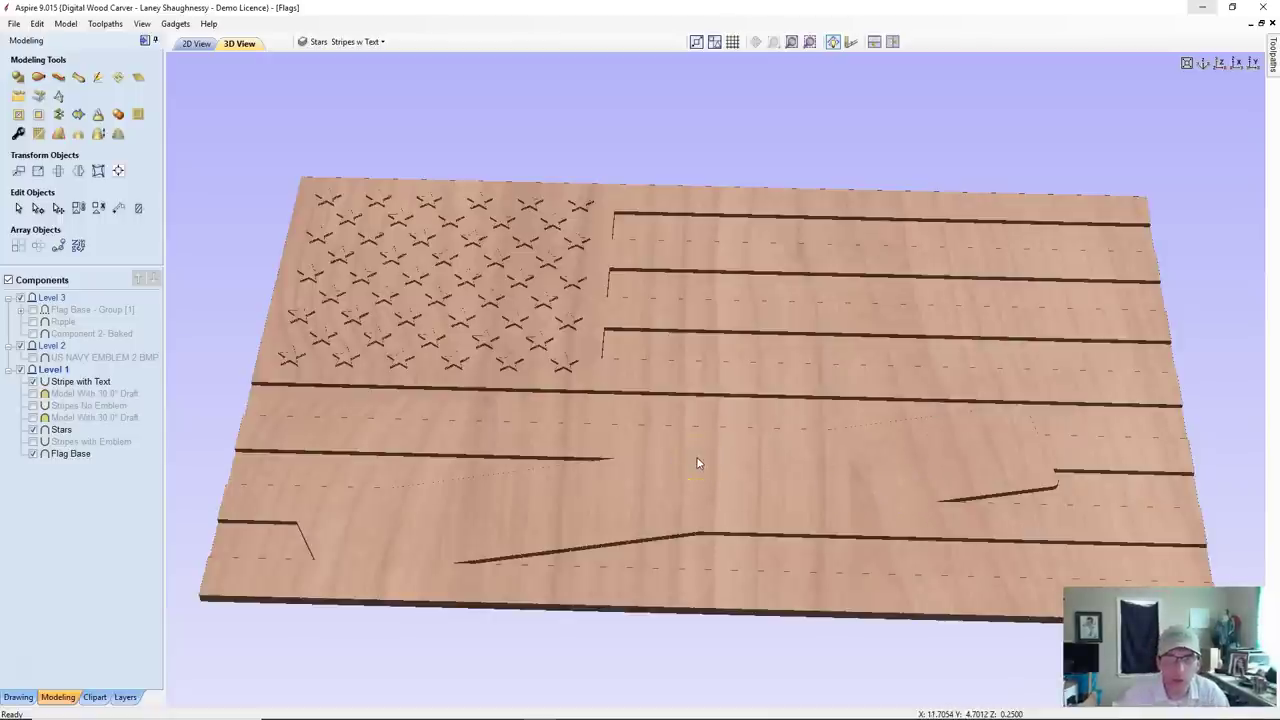
Select Flag Base through Stripe with Text, then deselect Stripes No Emblem, the 30° Draft model and Stripes with Emblem.
{"action": "left_click", "coordinate": [66, 458]}
{"action": "left_click", "coordinate": [66, 456]}
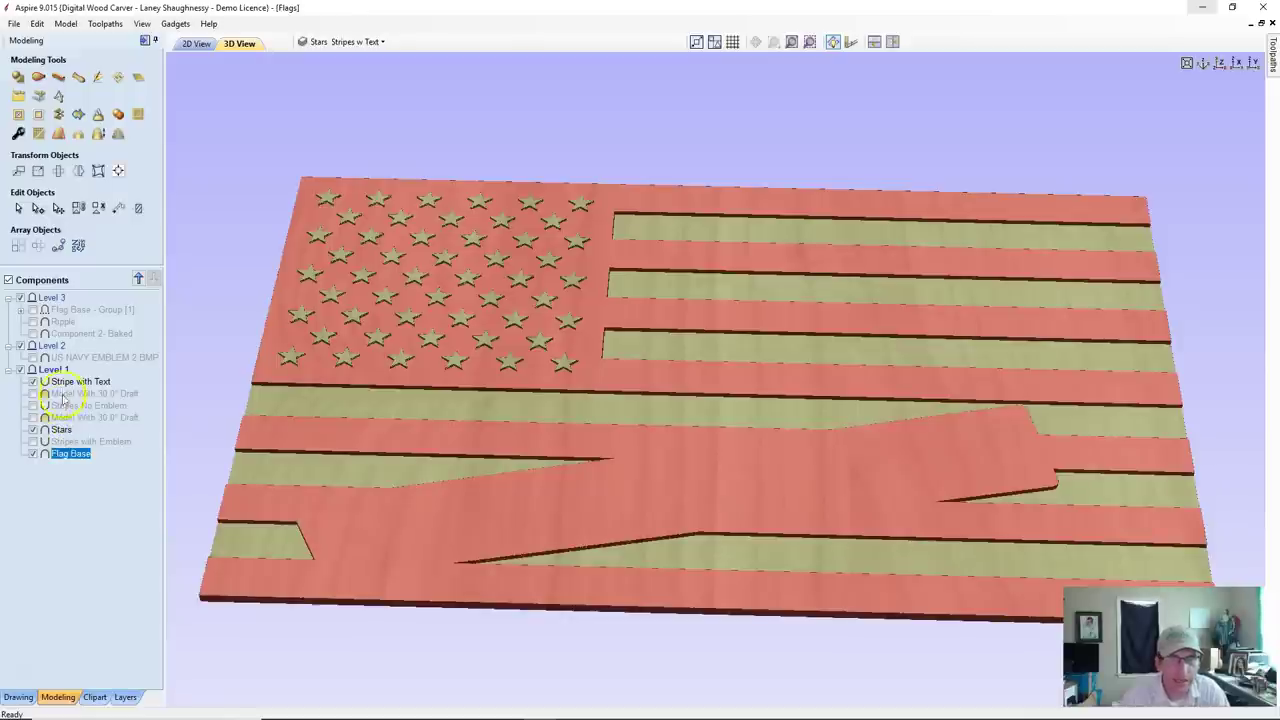
{"action": "key", "text": "shift+Up"}
{"action": "key", "text": "shift+Up"}
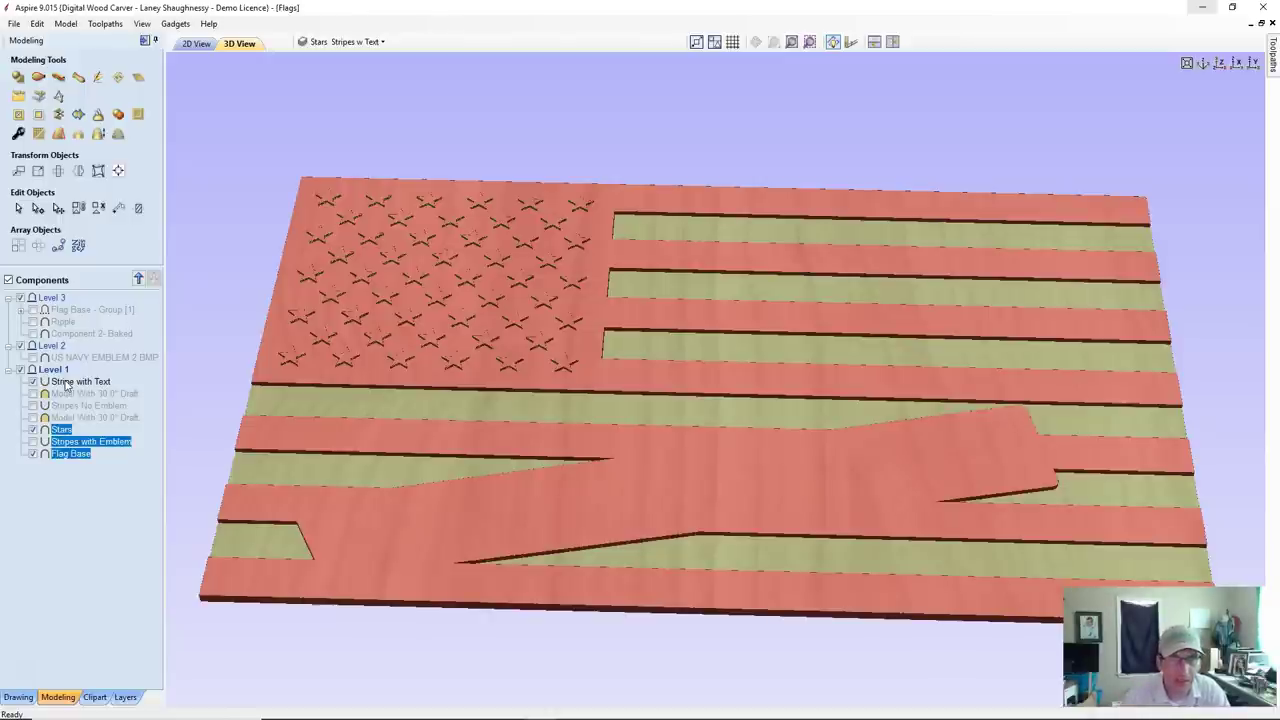
{"action": "left_click", "coordinate": [65, 382], "text": "shift"}
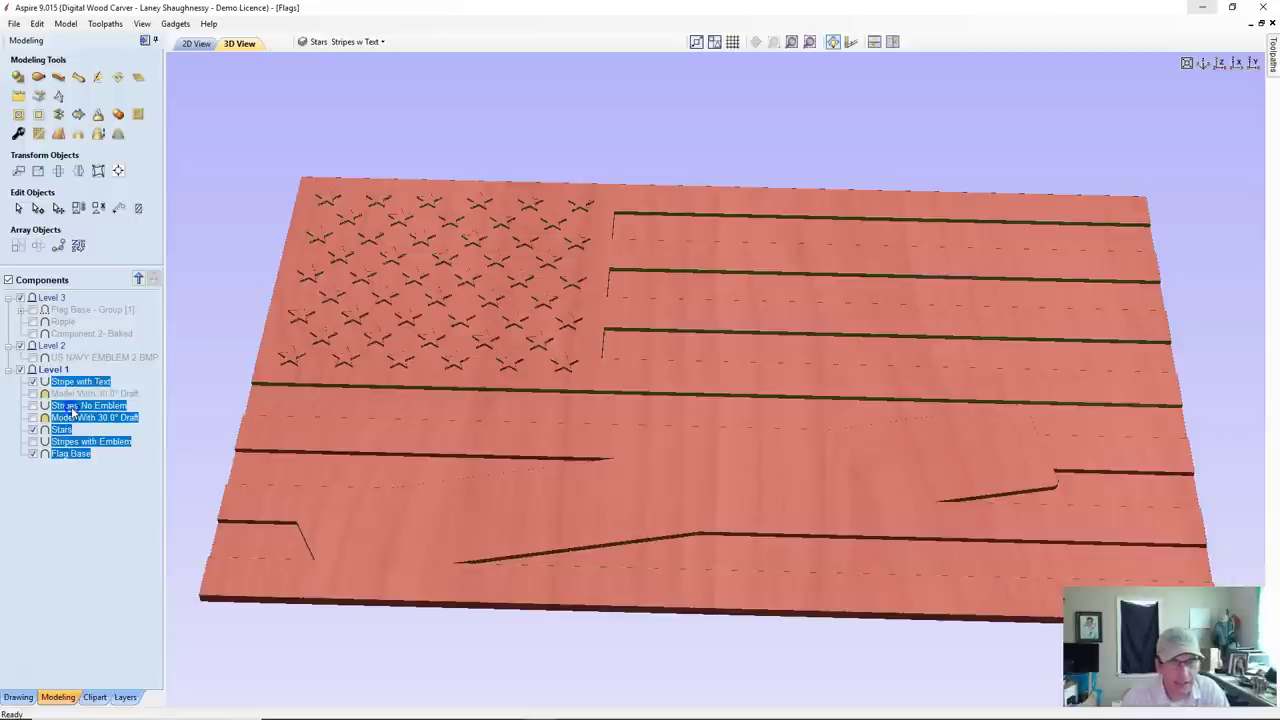
{"action": "left_click", "coordinate": [73, 420]}
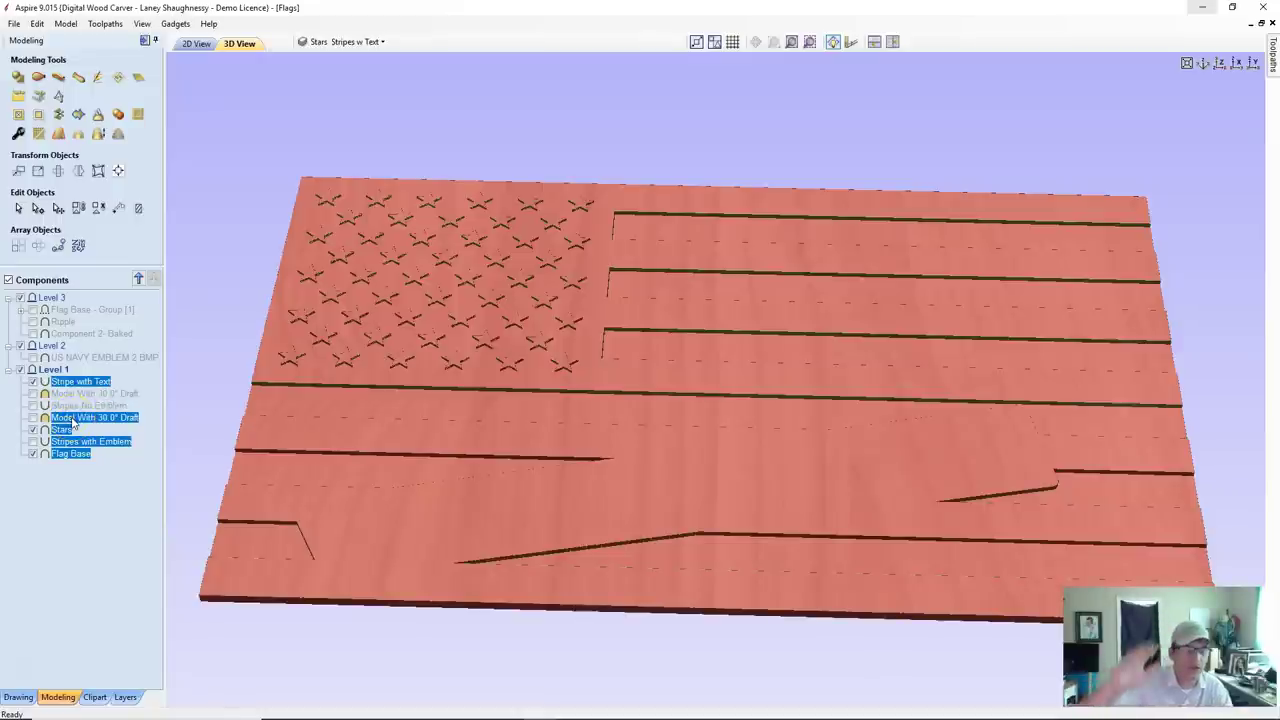
{"action": "left_click", "coordinate": [60, 421]}
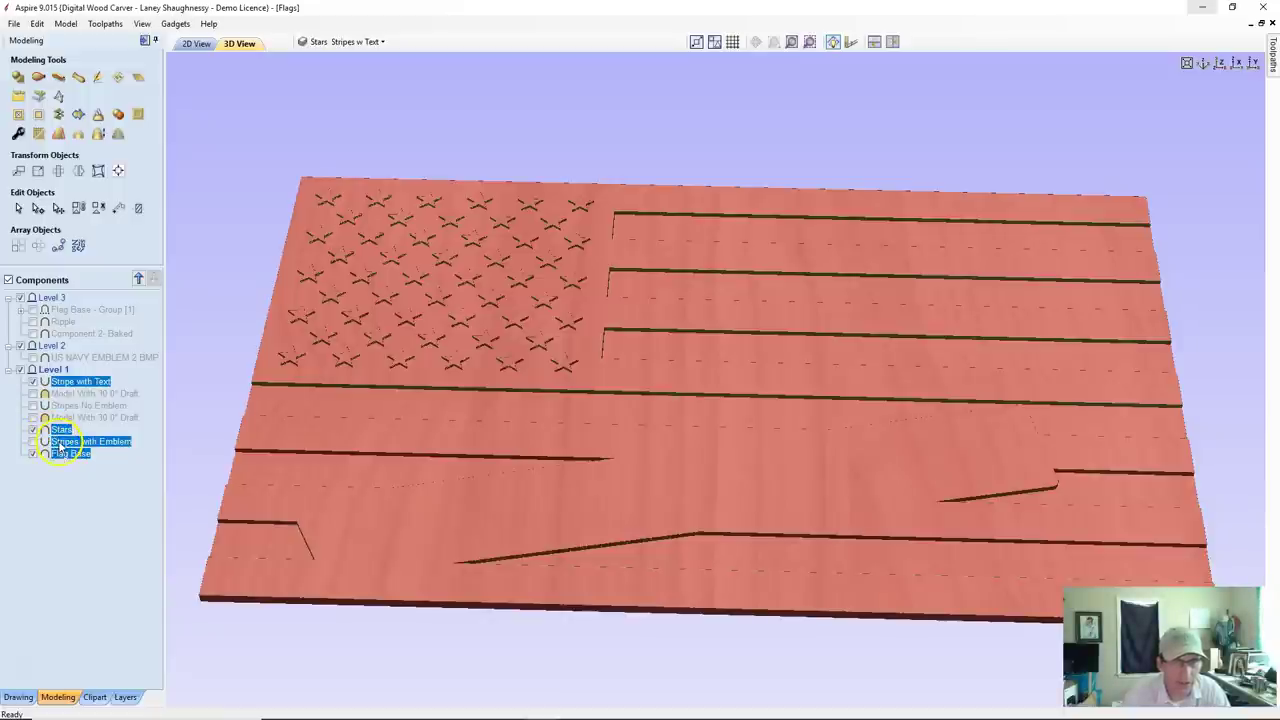
{"action": "left_click", "coordinate": [60, 442]}
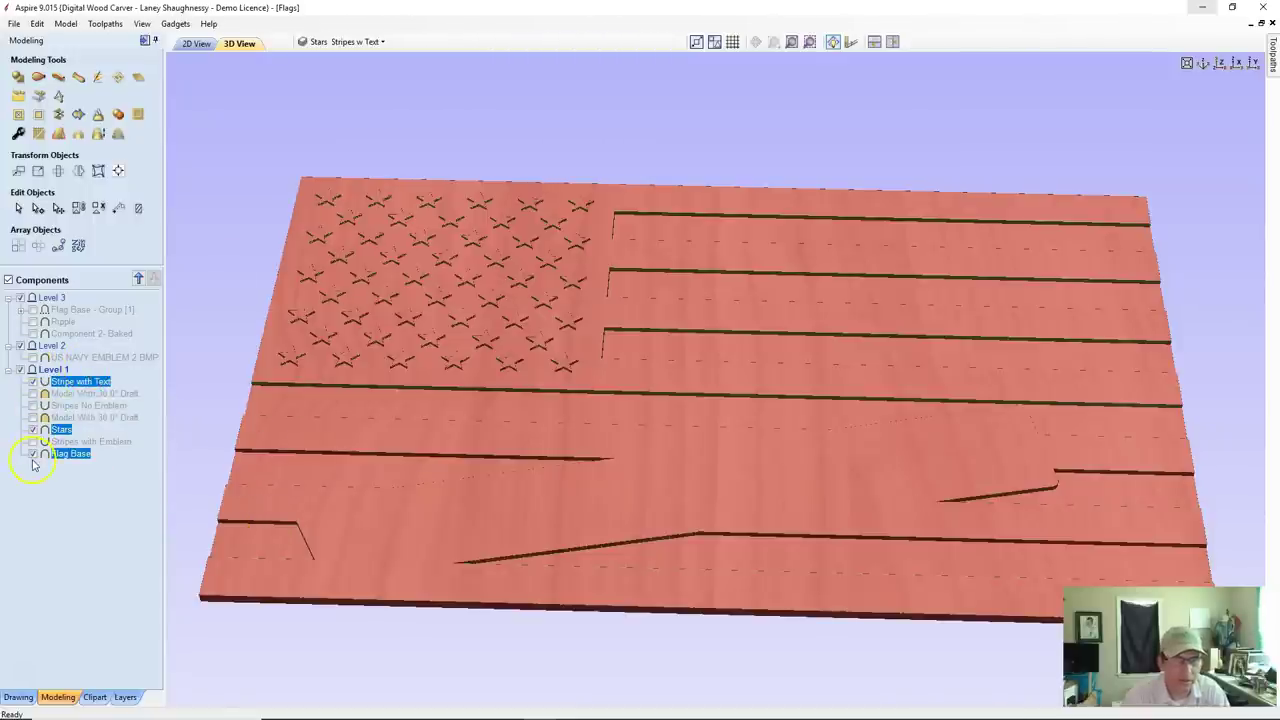
Add a 30° draft angle to the visible flag model as a new component.
{"action": "left_click", "coordinate": [58, 134]}
{"action": "double_click", "coordinate": [134, 155]}
{"action": "type", "text": "30"}
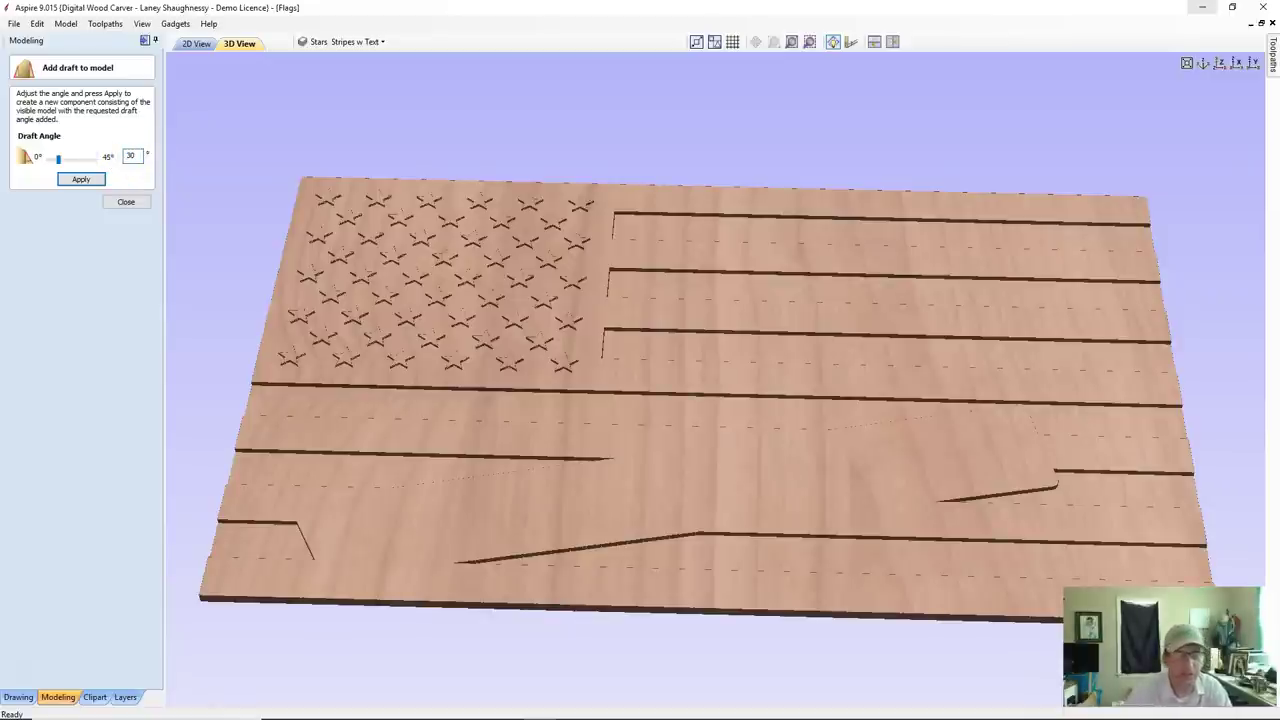
{"action": "left_click", "coordinate": [62, 183]}
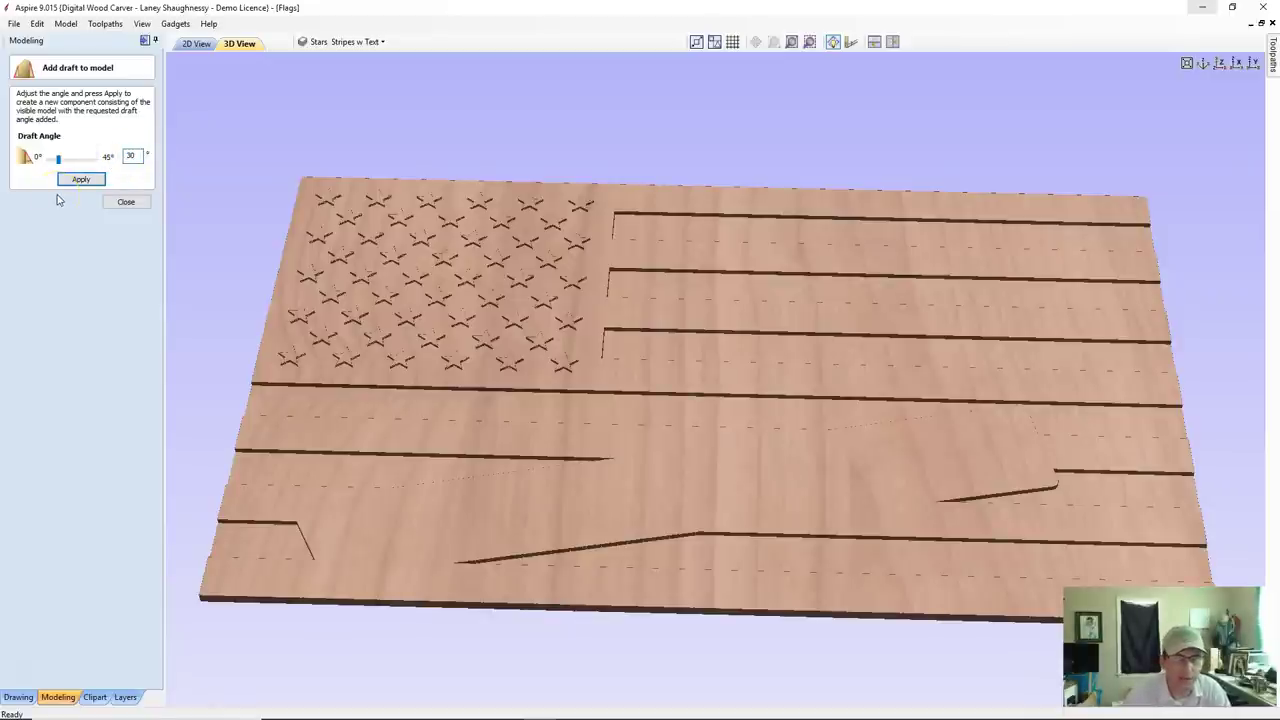
{"action": "left_click", "coordinate": [74, 188]}
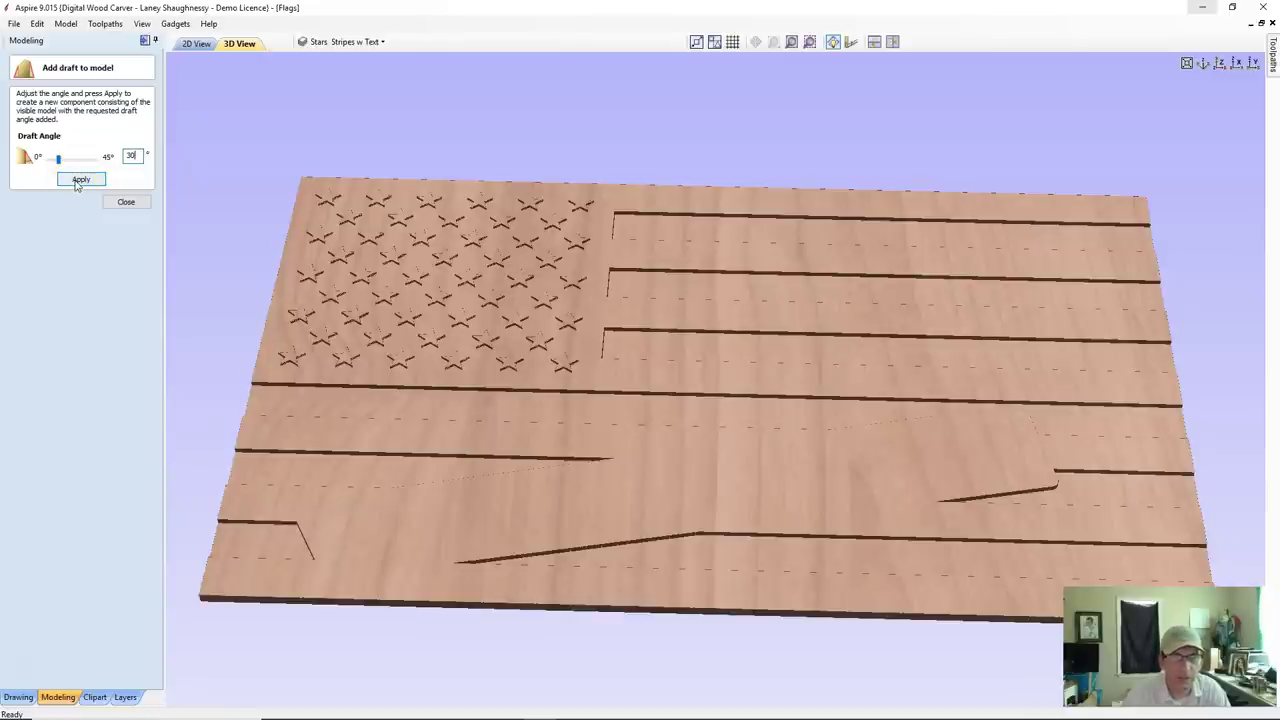
{"action": "left_click", "coordinate": [78, 181]}
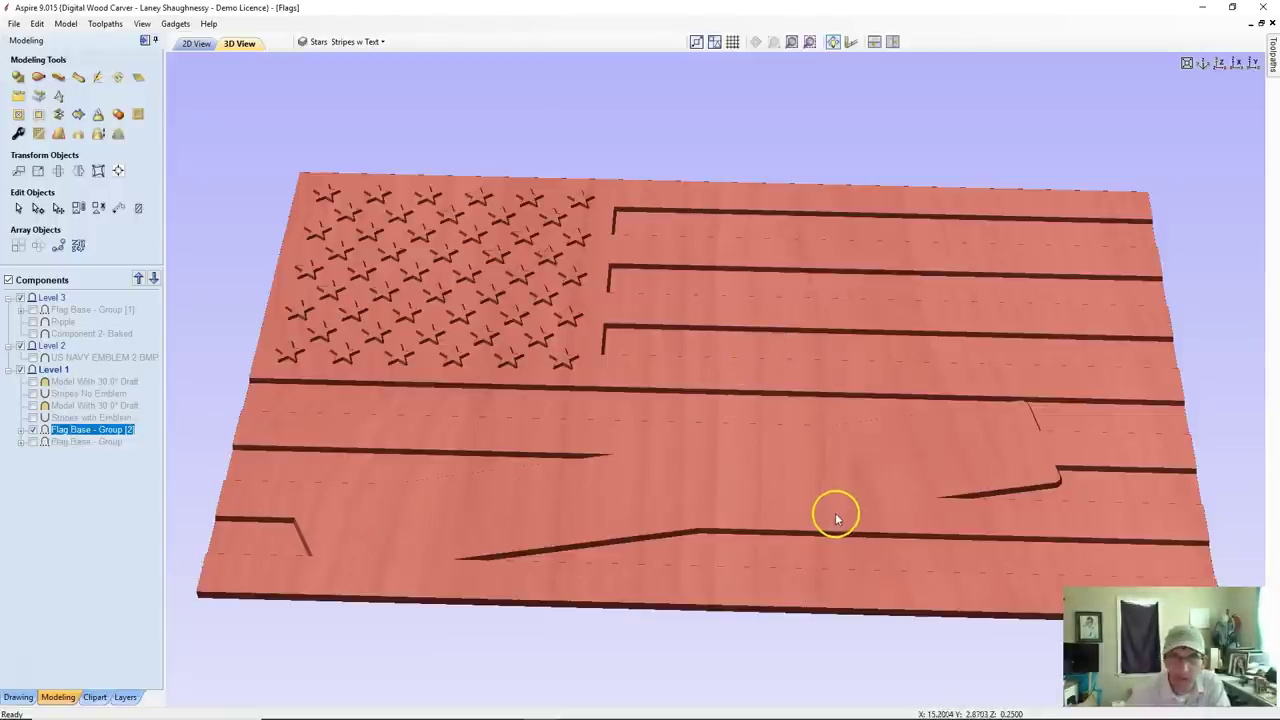
Move Flag Base - Group [2] into Level 3 and switch to the 2D view.
{"action": "mouse_move", "coordinate": [84, 436]}
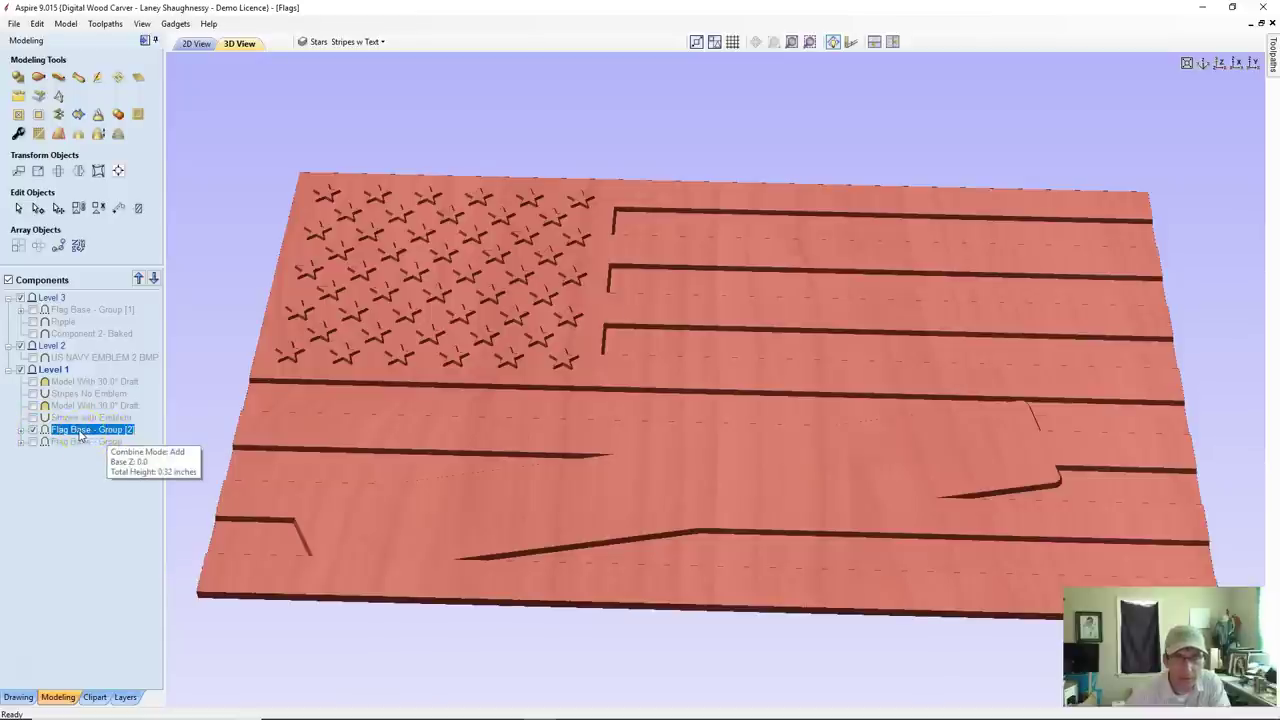
{"action": "left_click", "coordinate": [87, 426]}
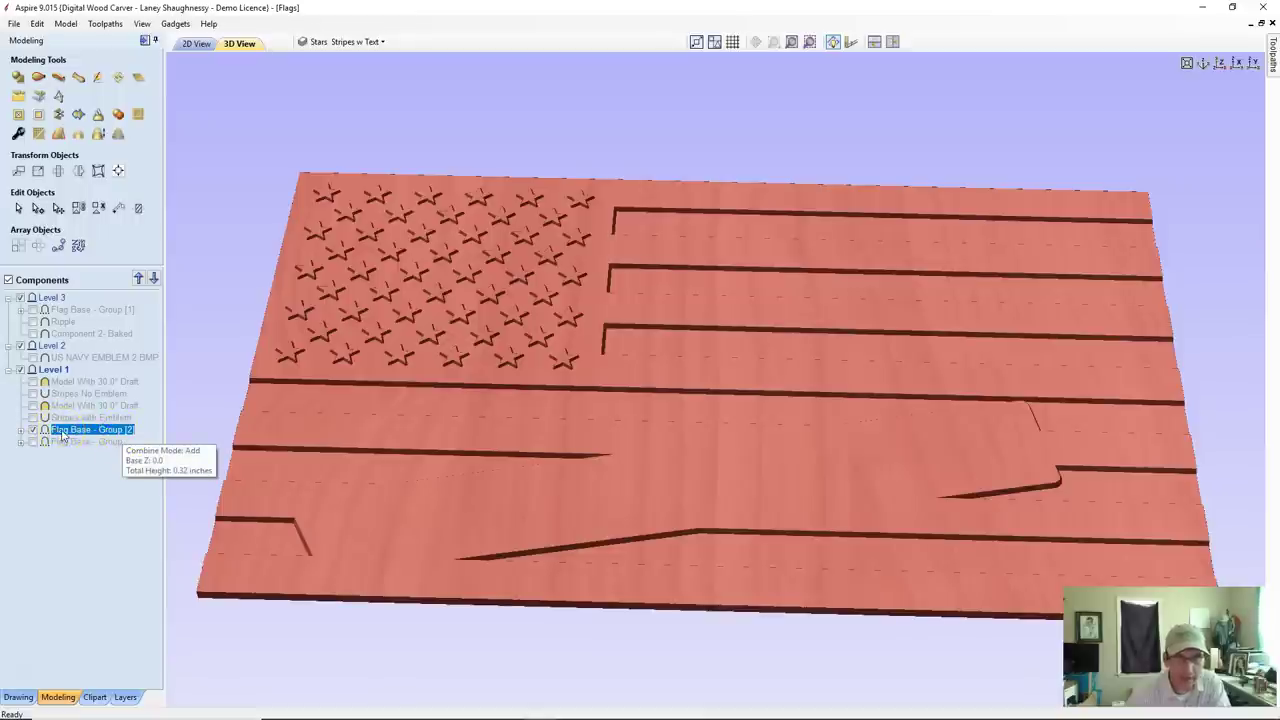
{"action": "left_click_drag", "start_coordinate": [62, 432], "coordinate": [49, 309]}
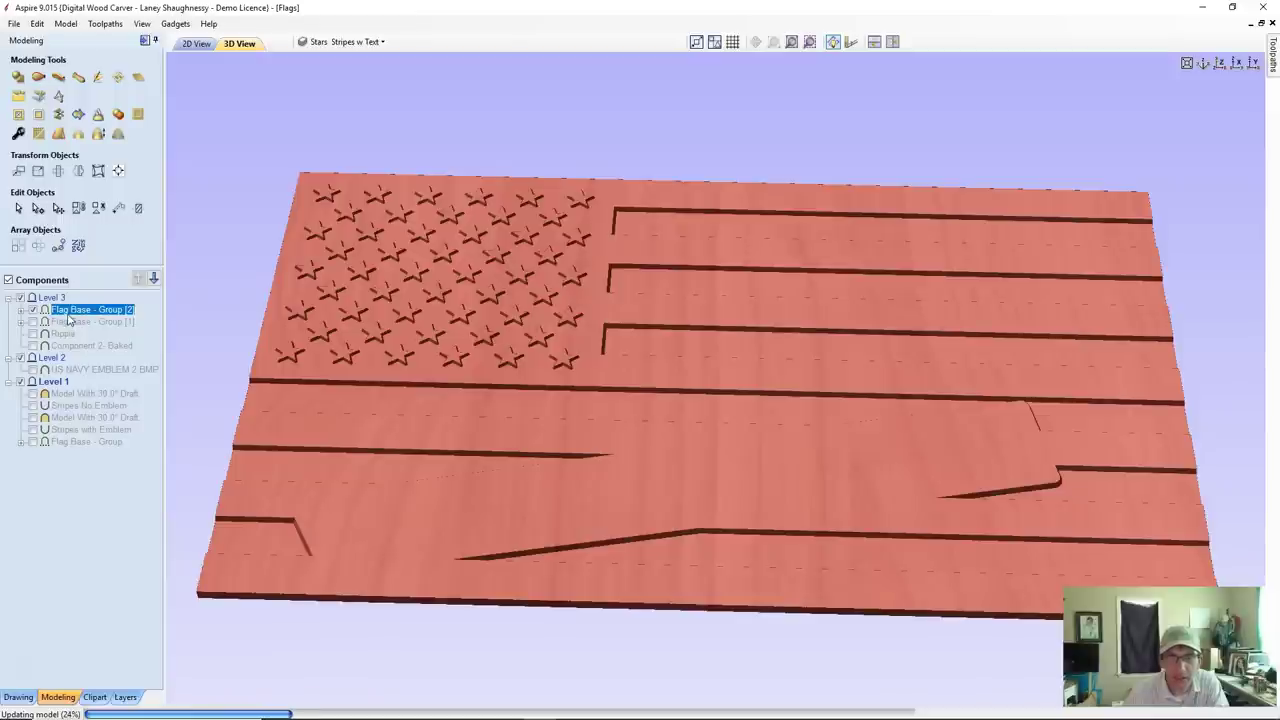
{"action": "left_click", "coordinate": [195, 44]}
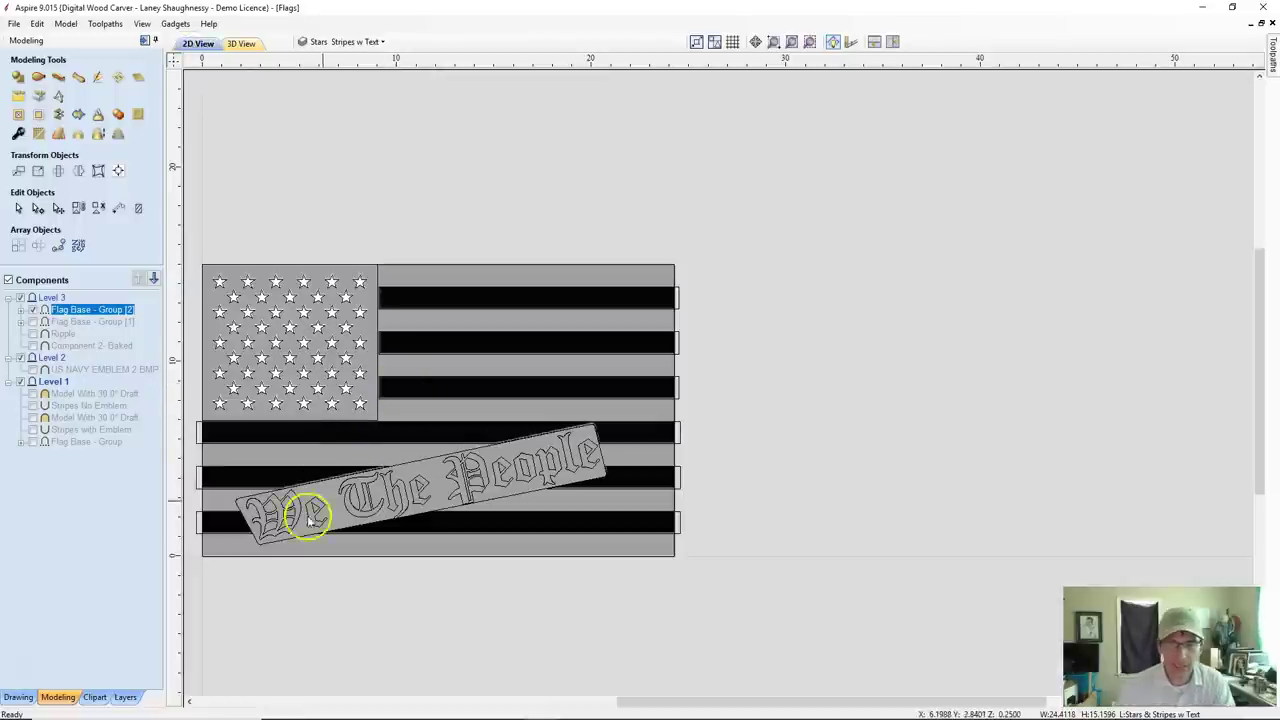
Fit the flag in the 2D view and show the Drawing tools panel.
{"action": "key", "text": "F4"}
{"action": "scroll", "coordinate": [718, 510], "scroll_direction": "up", "scroll_amount": 1}
{"action": "scroll", "coordinate": [718, 510], "scroll_direction": "up", "scroll_amount": 1}
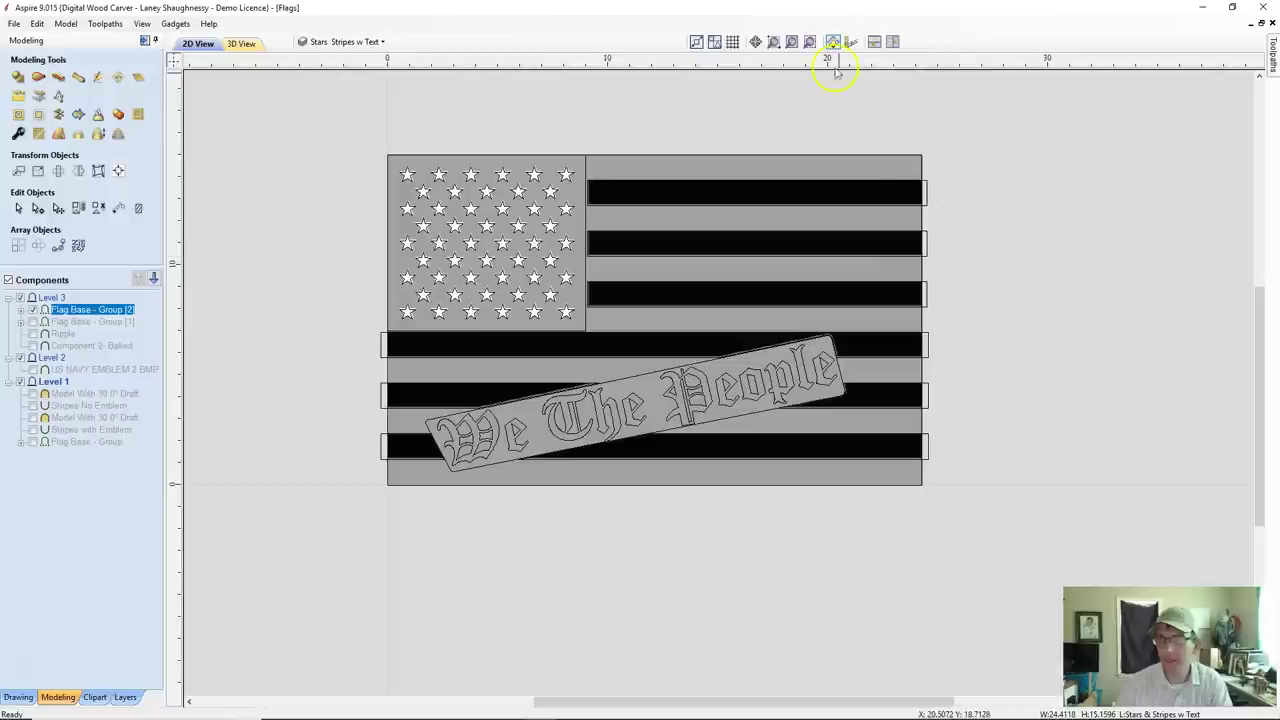
{"action": "scroll", "coordinate": [335, 534], "scroll_direction": "down", "scroll_amount": 1}
{"action": "scroll", "coordinate": [260, 525], "scroll_direction": "down", "scroll_amount": 1}
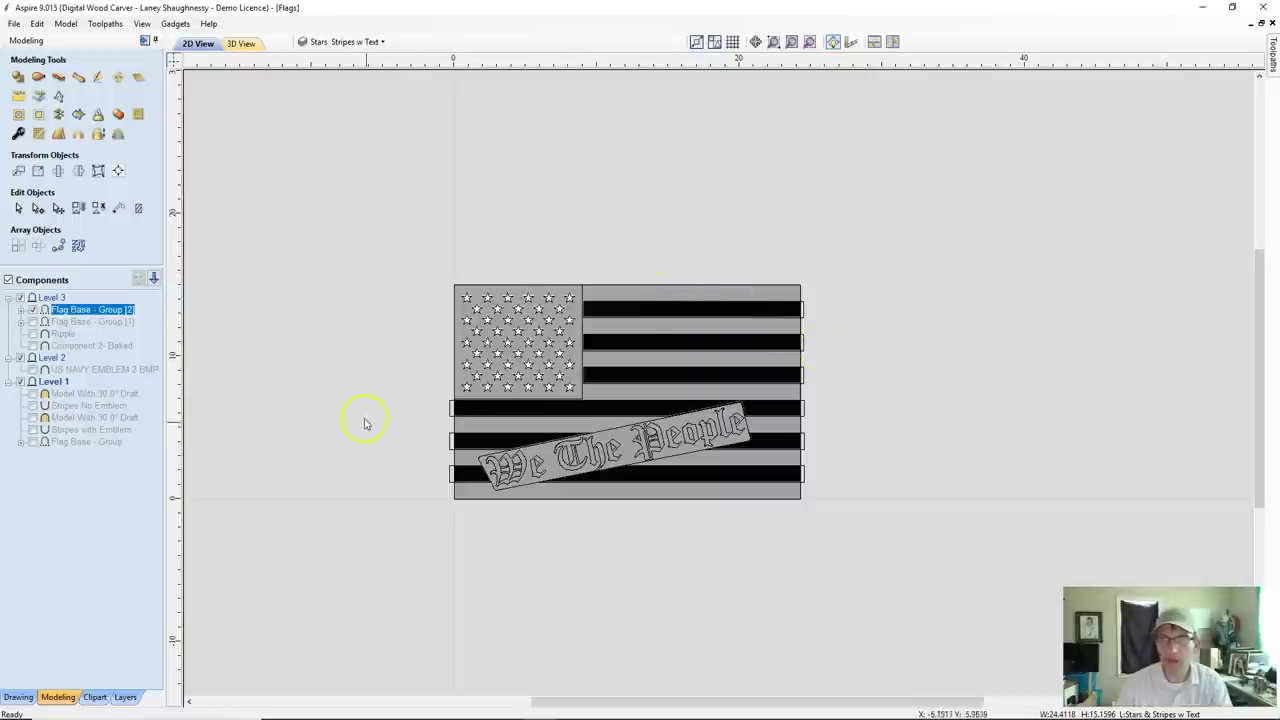
{"action": "left_click", "coordinate": [323, 434]}
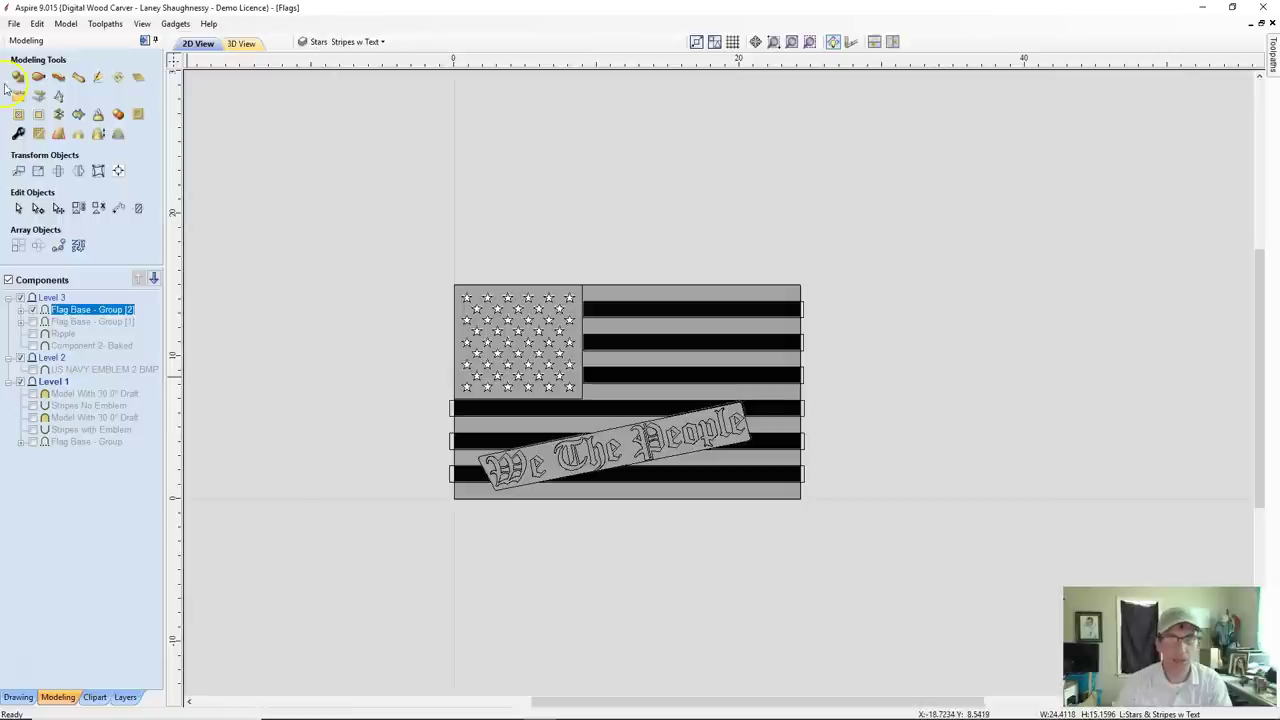
{"action": "left_click", "coordinate": [17, 698]}
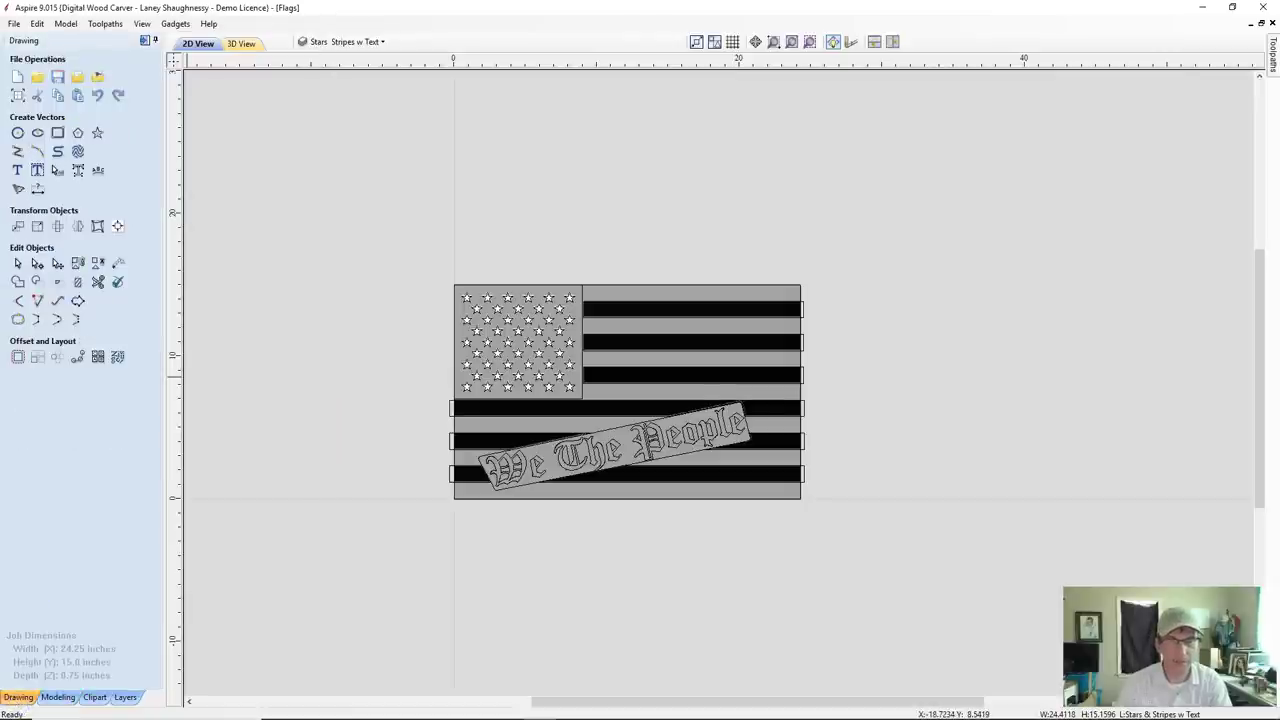
Draw two diagonal lines, one at the flag's lower left and one at its upper right.
{"action": "left_click", "coordinate": [17, 151]}
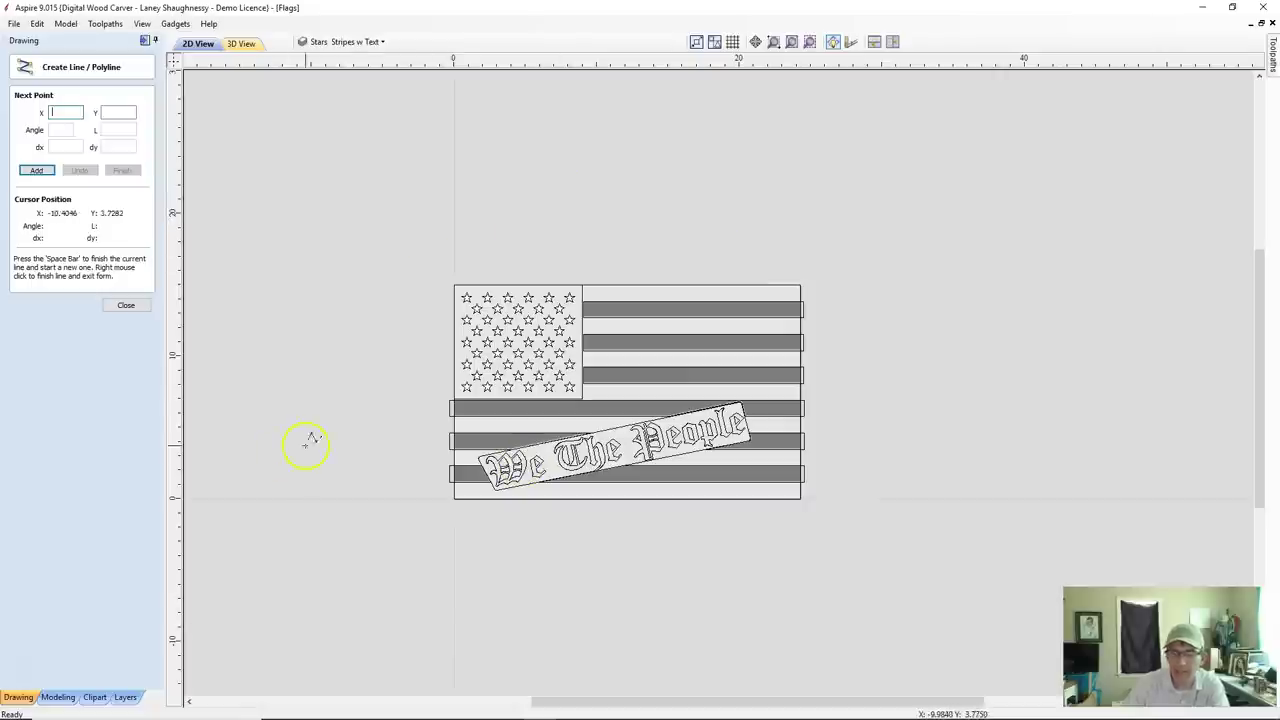
{"action": "left_click", "coordinate": [269, 388]}
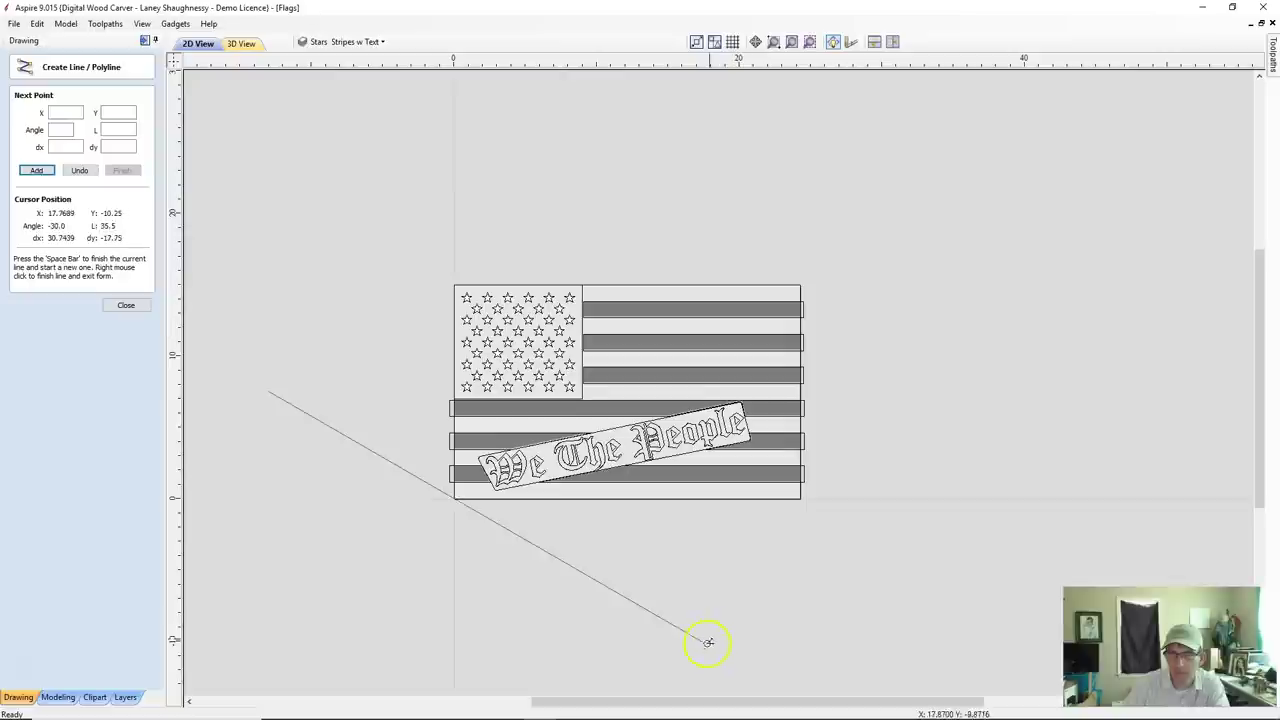
{"action": "left_click", "coordinate": [676, 682]}
{"action": "key", "text": "space"}
{"action": "left_click", "coordinate": [626, 116]}
{"action": "left_click", "coordinate": [986, 391]}
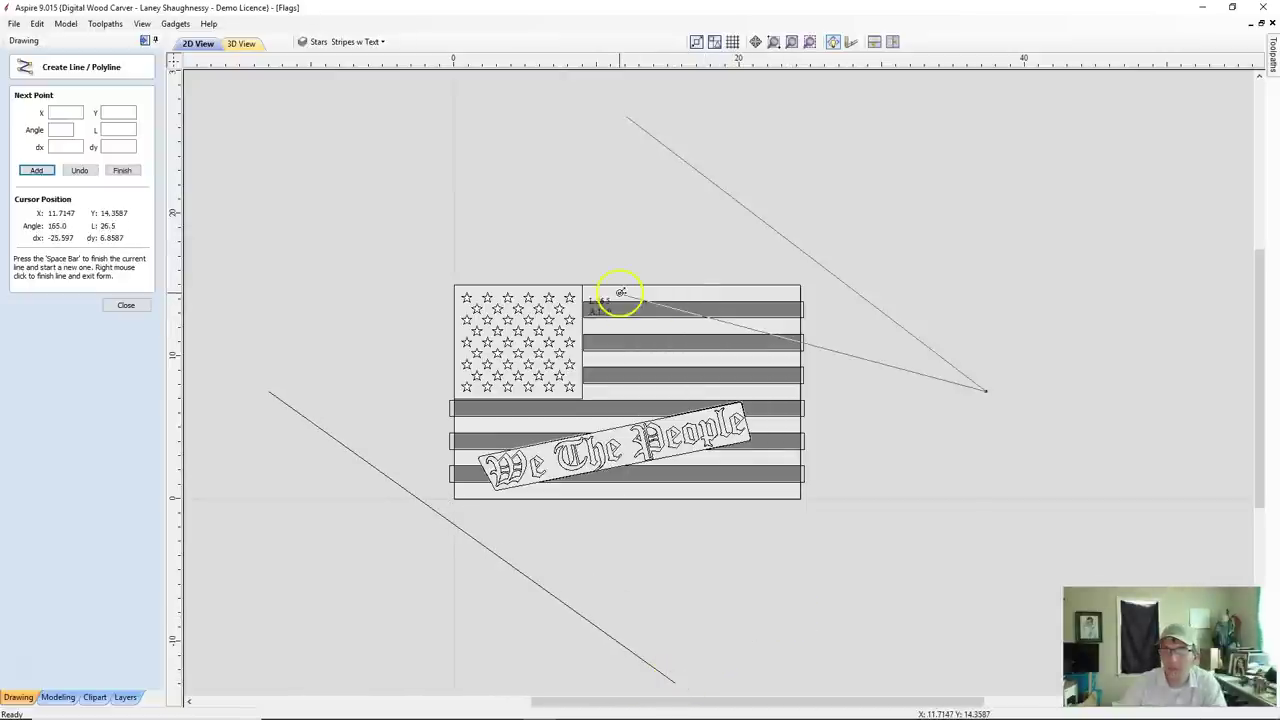
{"action": "key", "text": "space"}
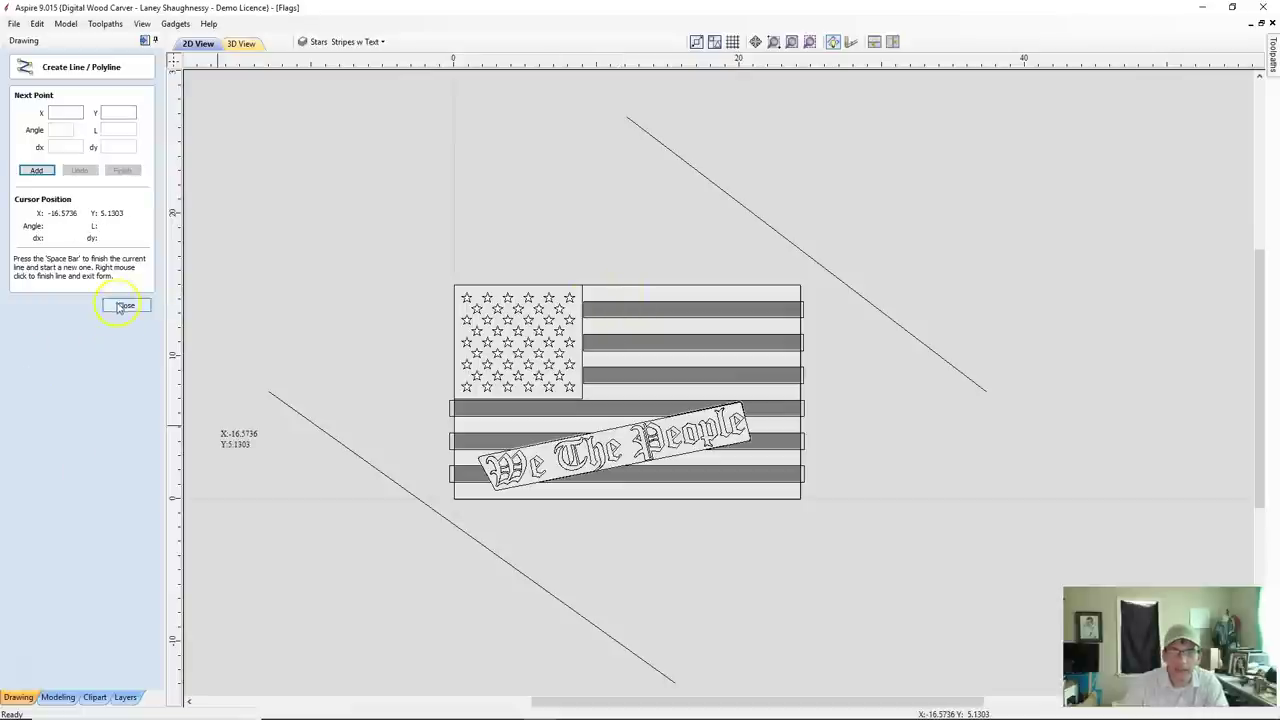
{"action": "left_click", "coordinate": [125, 305]}
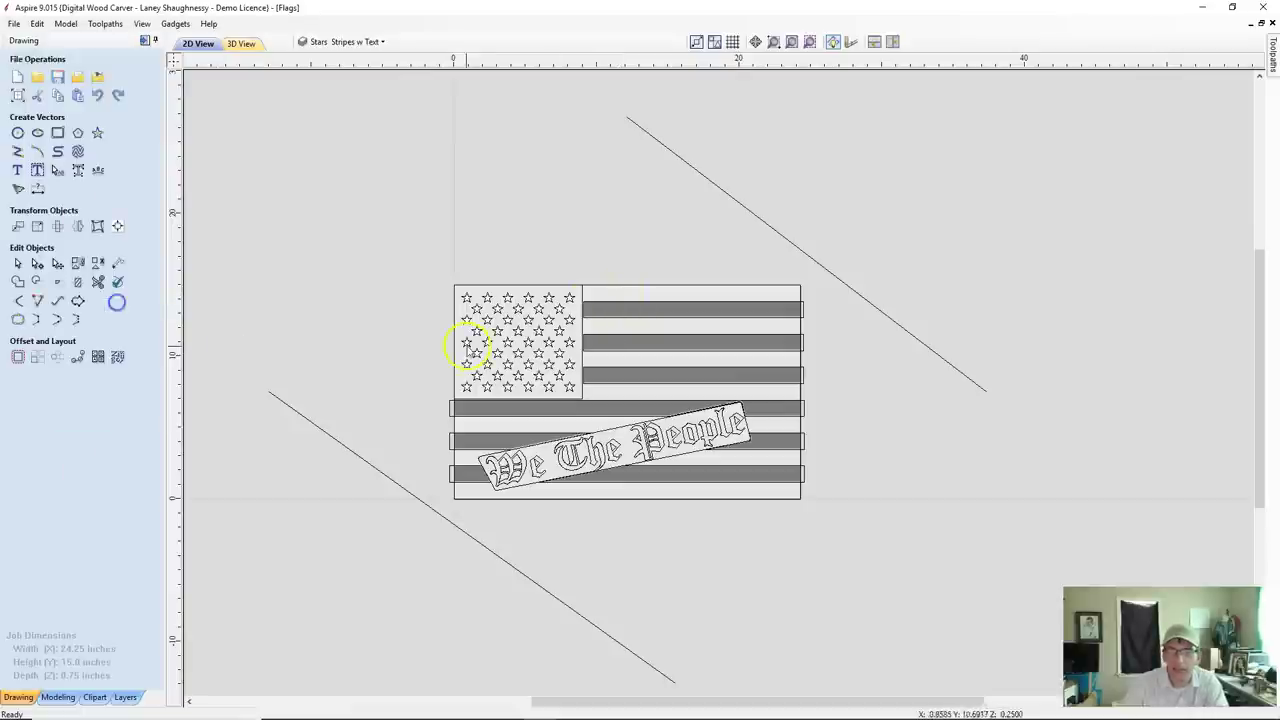
Stretch the upper-right line's top end further up and zoom out to see both lines.
{"action": "left_click", "coordinate": [634, 122]}
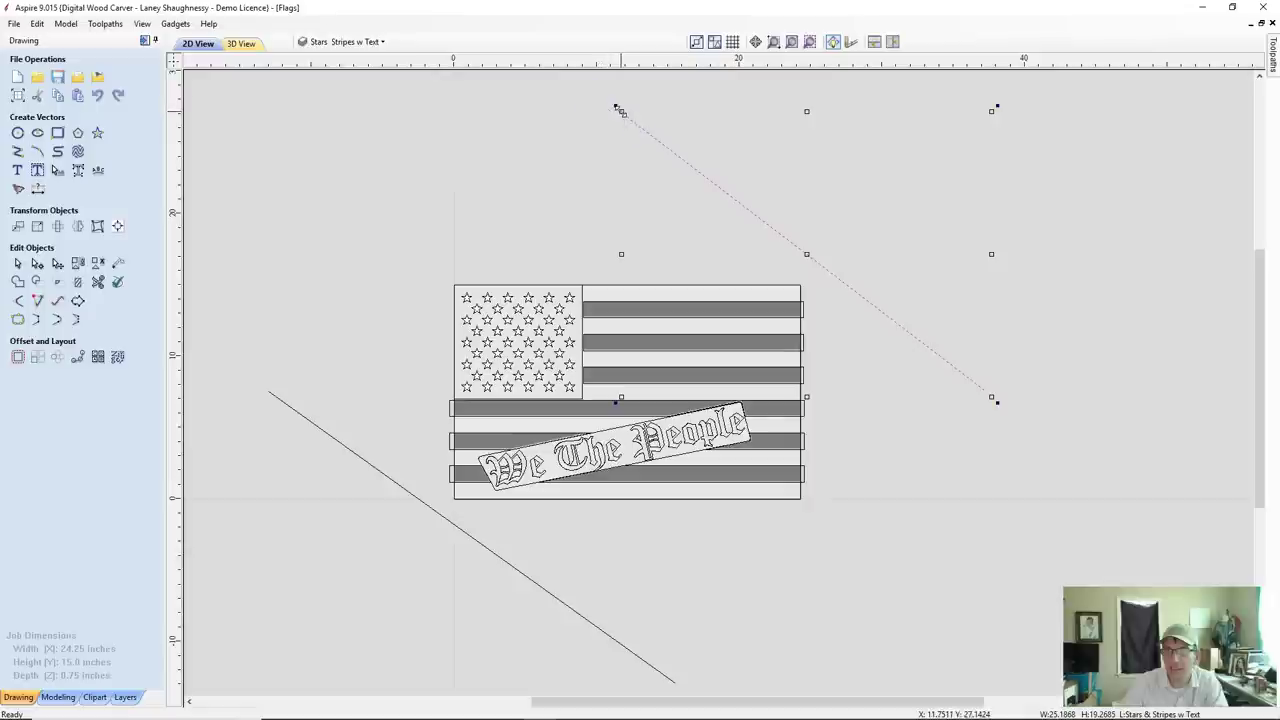
{"action": "left_click_drag", "start_coordinate": [580, 93], "coordinate": [574, 80]}
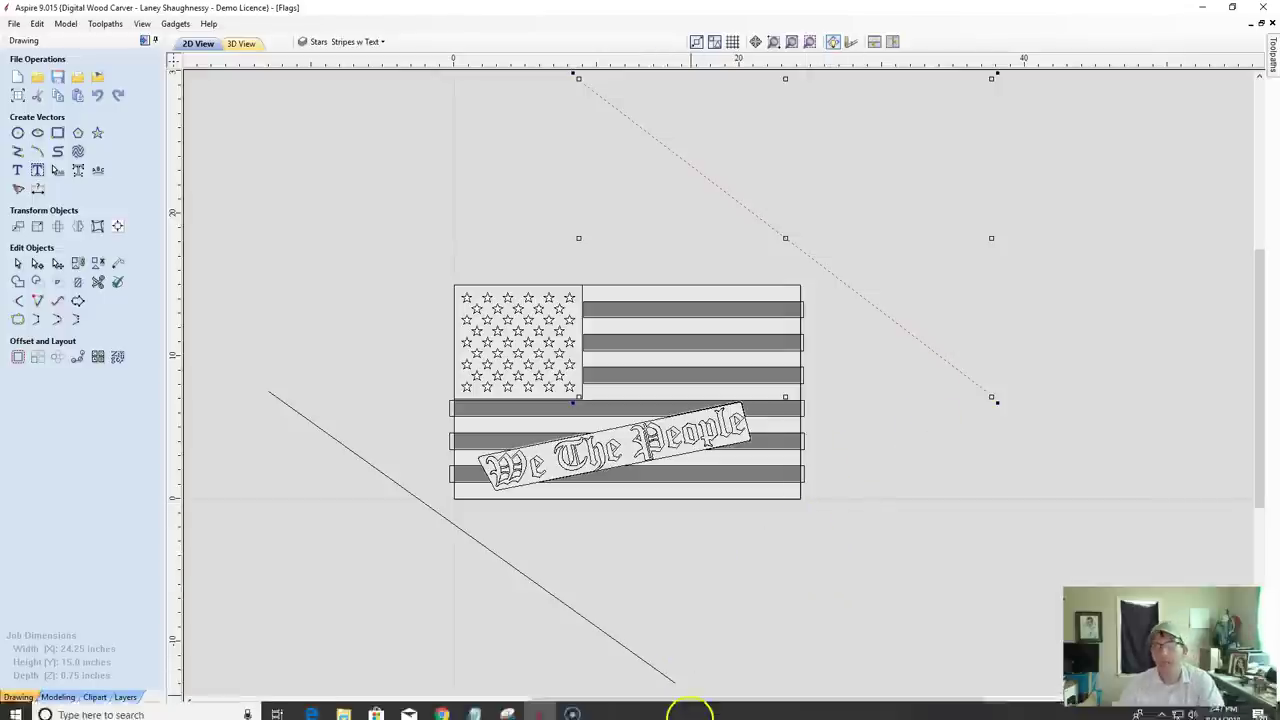
{"action": "scroll", "coordinate": [680, 550], "scroll_direction": "down", "scroll_amount": 2}
{"action": "scroll", "coordinate": [900, 700], "scroll_direction": "up", "scroll_amount": 3}
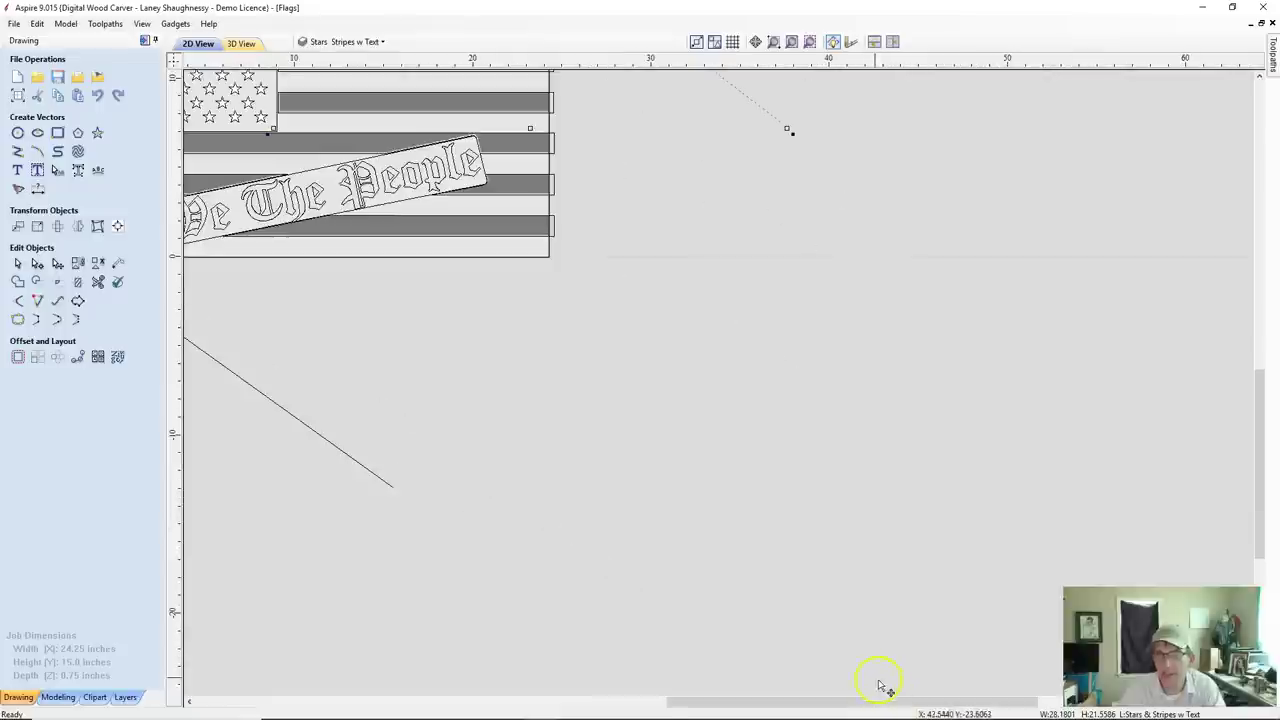
{"action": "scroll", "coordinate": [860, 685], "scroll_direction": "down", "scroll_amount": 1}
{"action": "scroll", "coordinate": [447, 410], "scroll_direction": "up", "scroll_amount": 2}
{"action": "scroll", "coordinate": [446, 418], "scroll_direction": "down", "scroll_amount": 3}
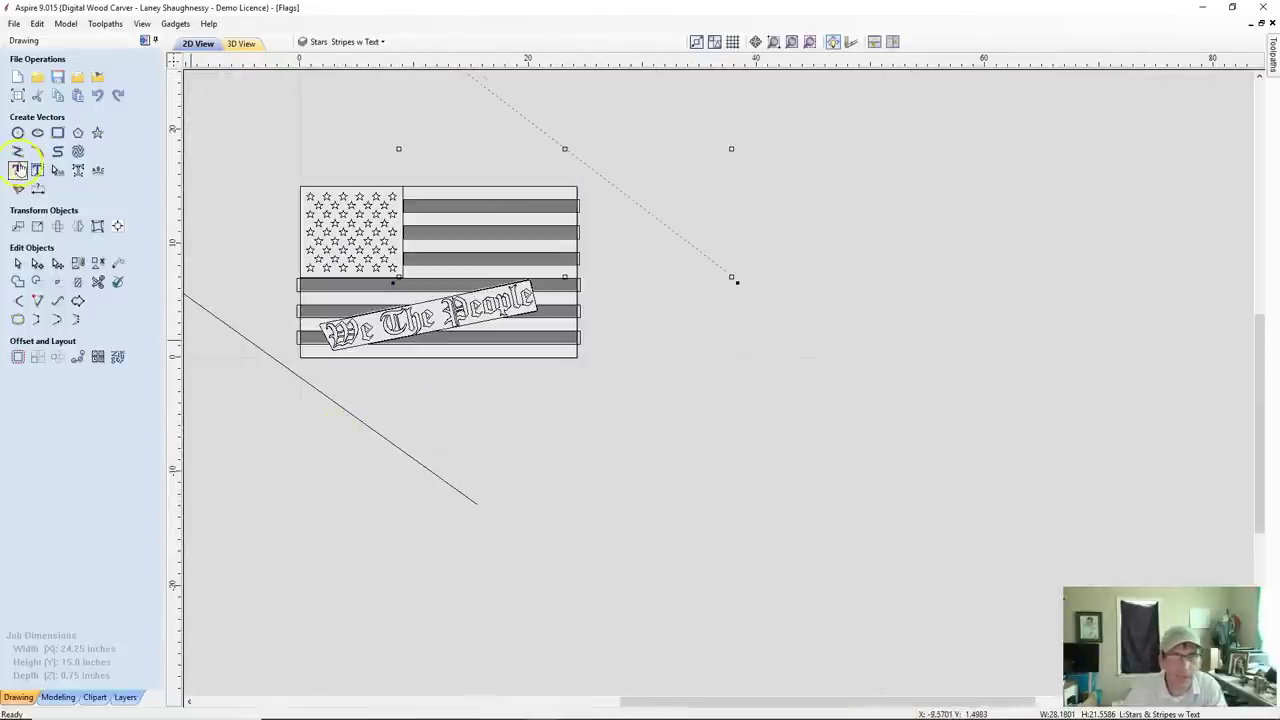
Draw a six-point wavy polyline curve from the lower diagonal line rightwards beneath the flag.
{"action": "left_click", "coordinate": [62, 153]}
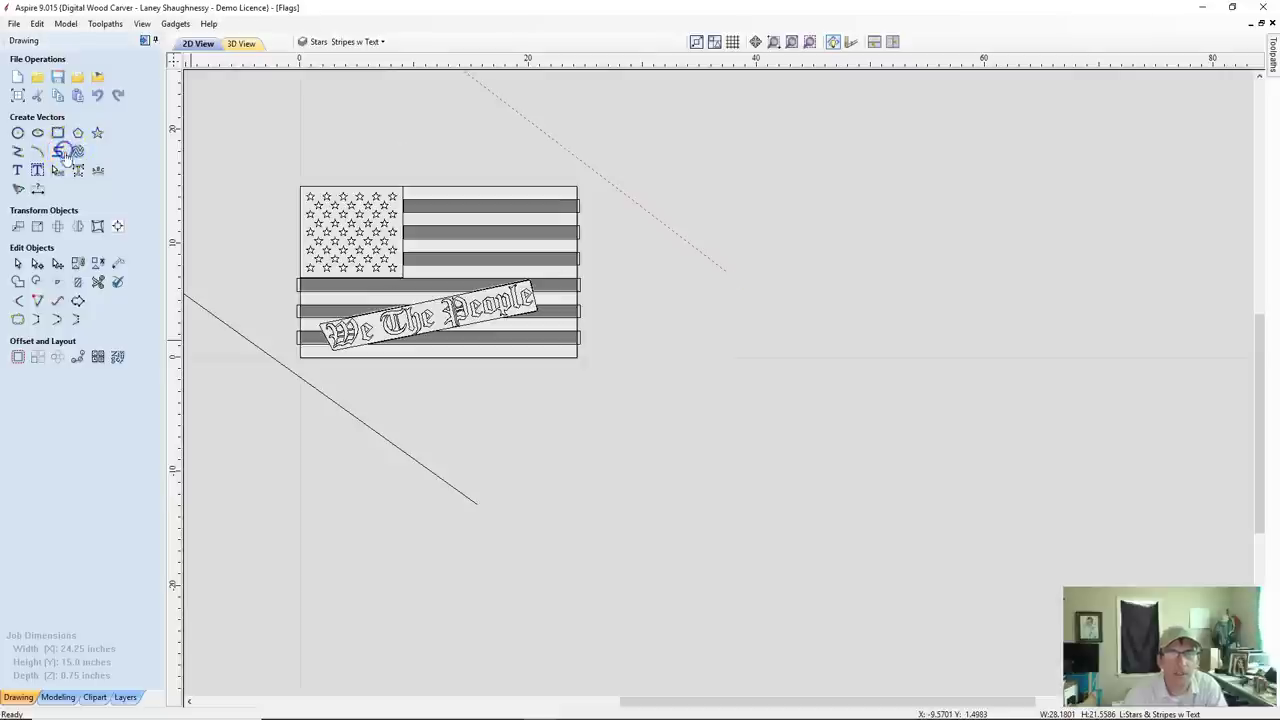
{"action": "left_click", "coordinate": [316, 380]}
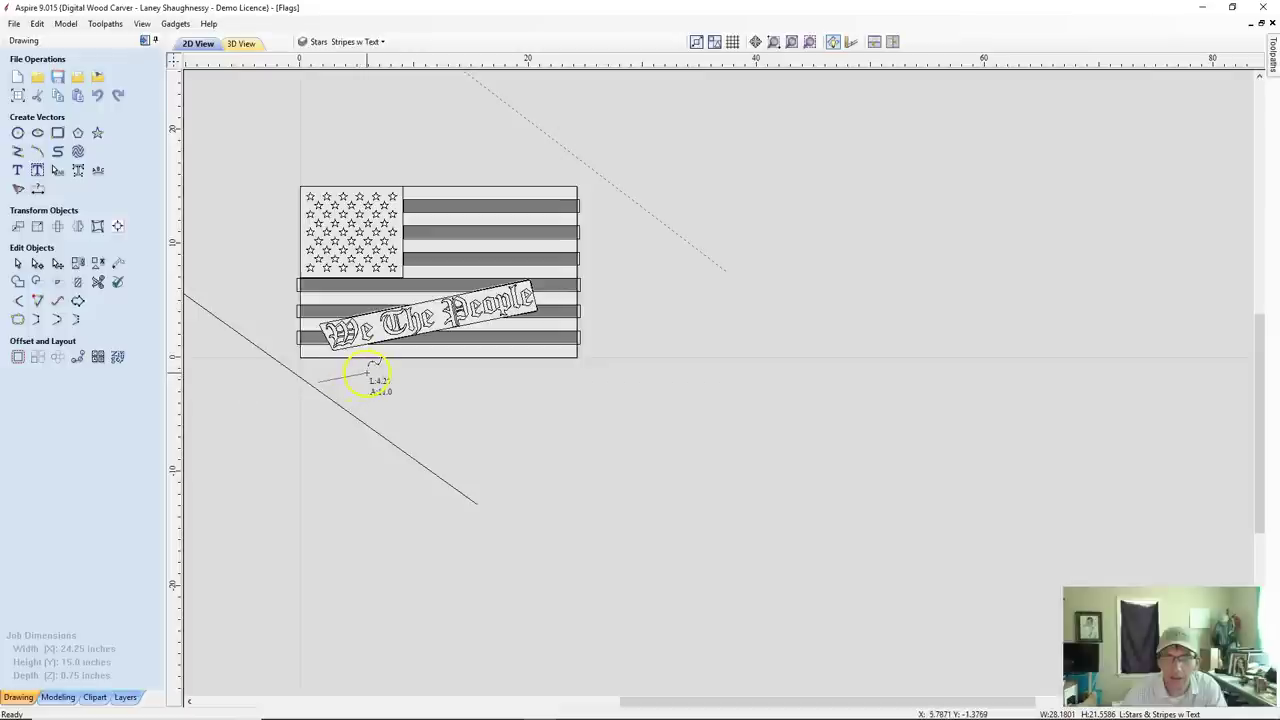
{"action": "left_click", "coordinate": [367, 372]}
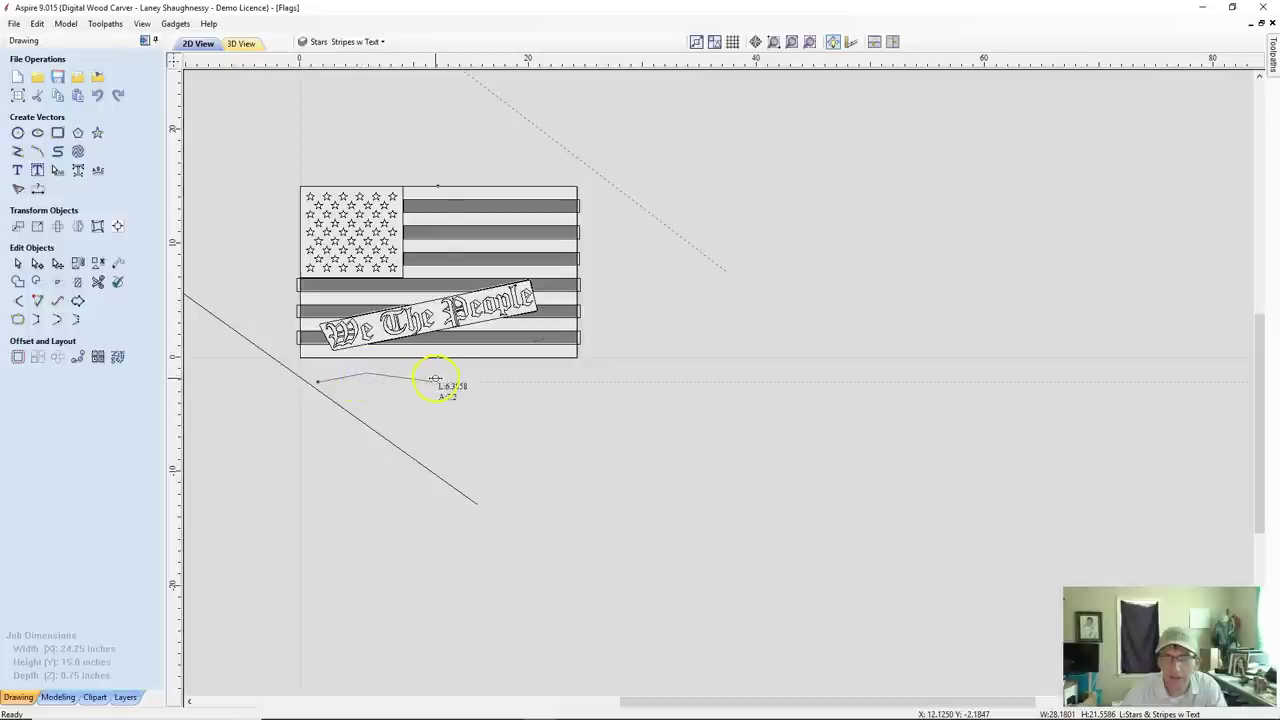
{"action": "left_click", "coordinate": [483, 367]}
{"action": "left_click", "coordinate": [565, 372]}
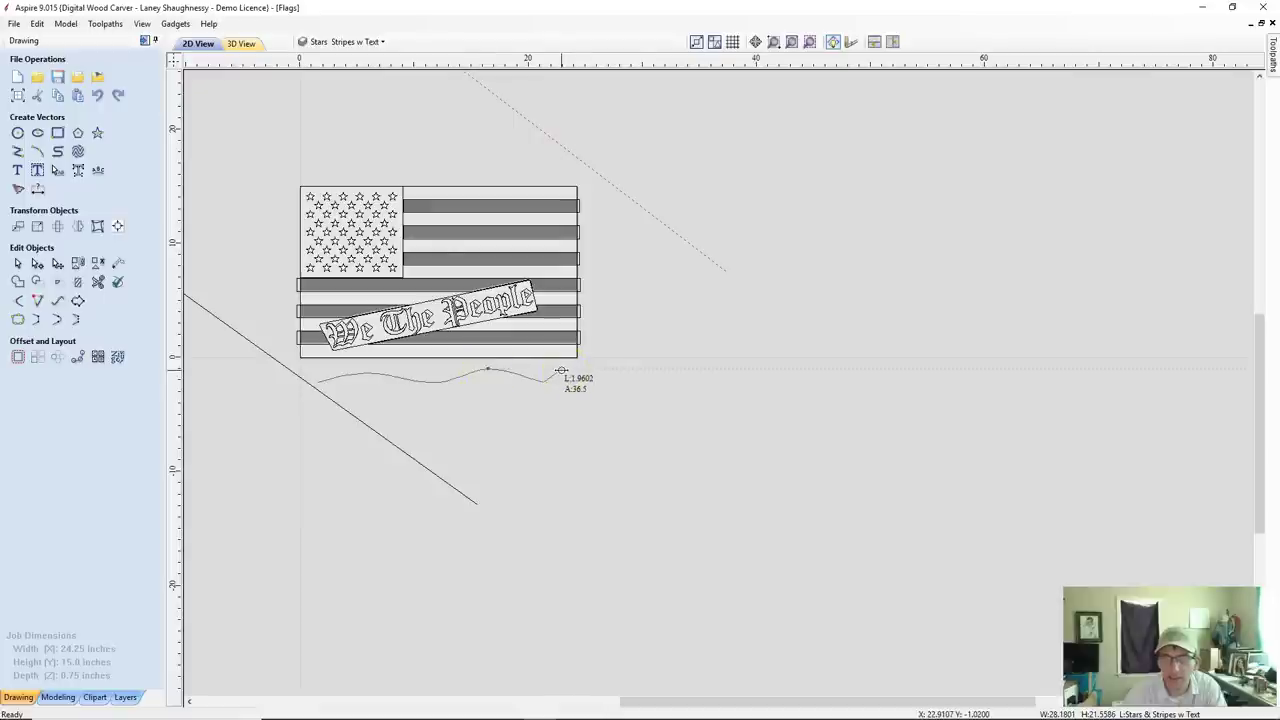
{"action": "left_click", "coordinate": [561, 372]}
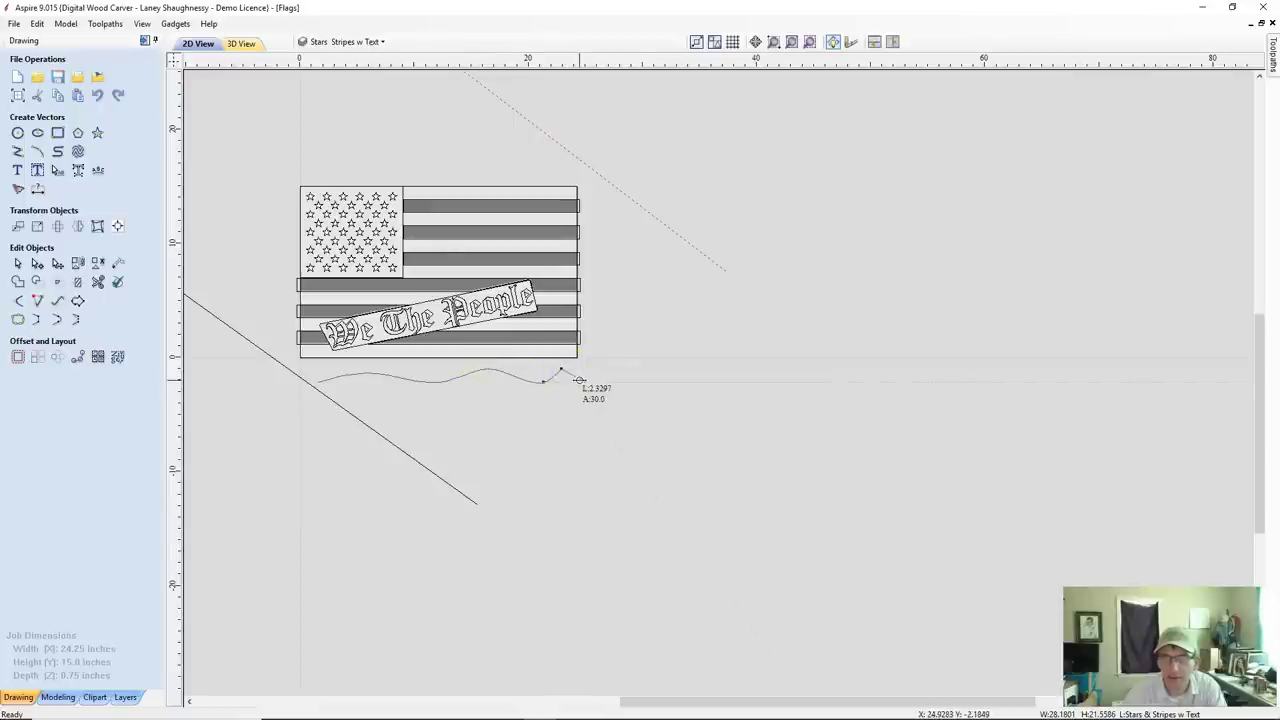
{"action": "left_click", "coordinate": [579, 380]}
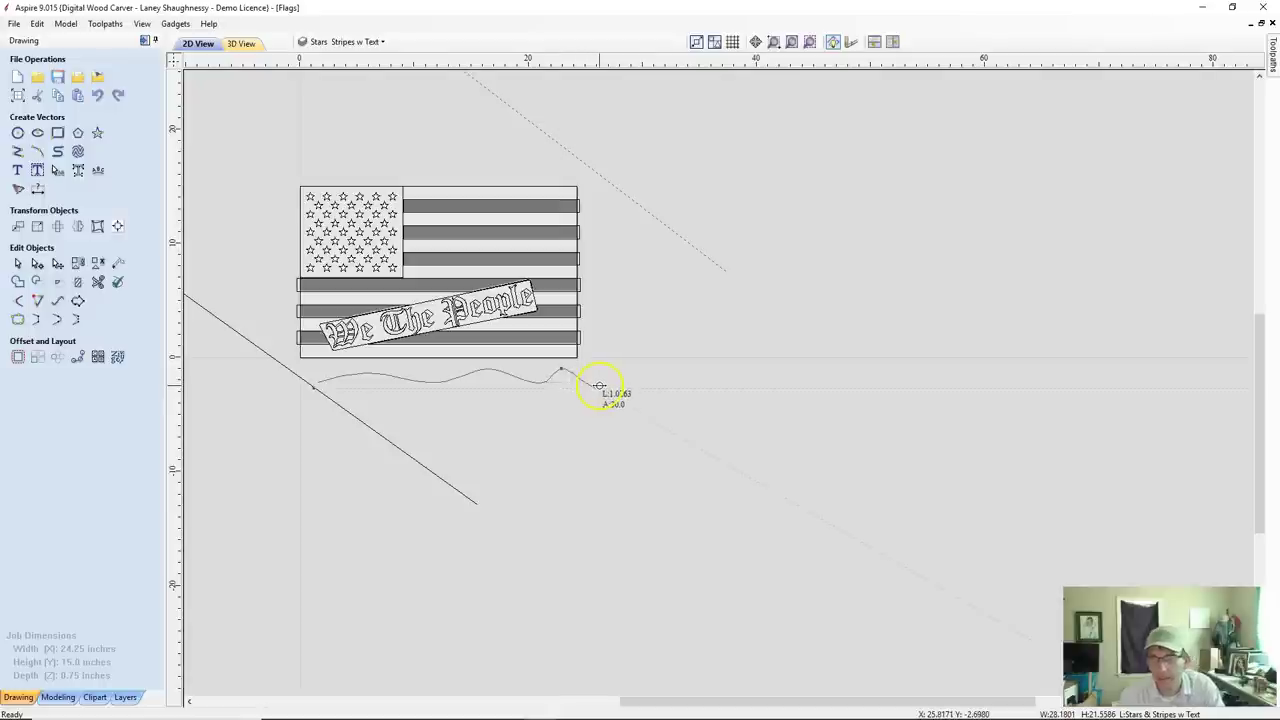
{"action": "right_click", "coordinate": [599, 386]}
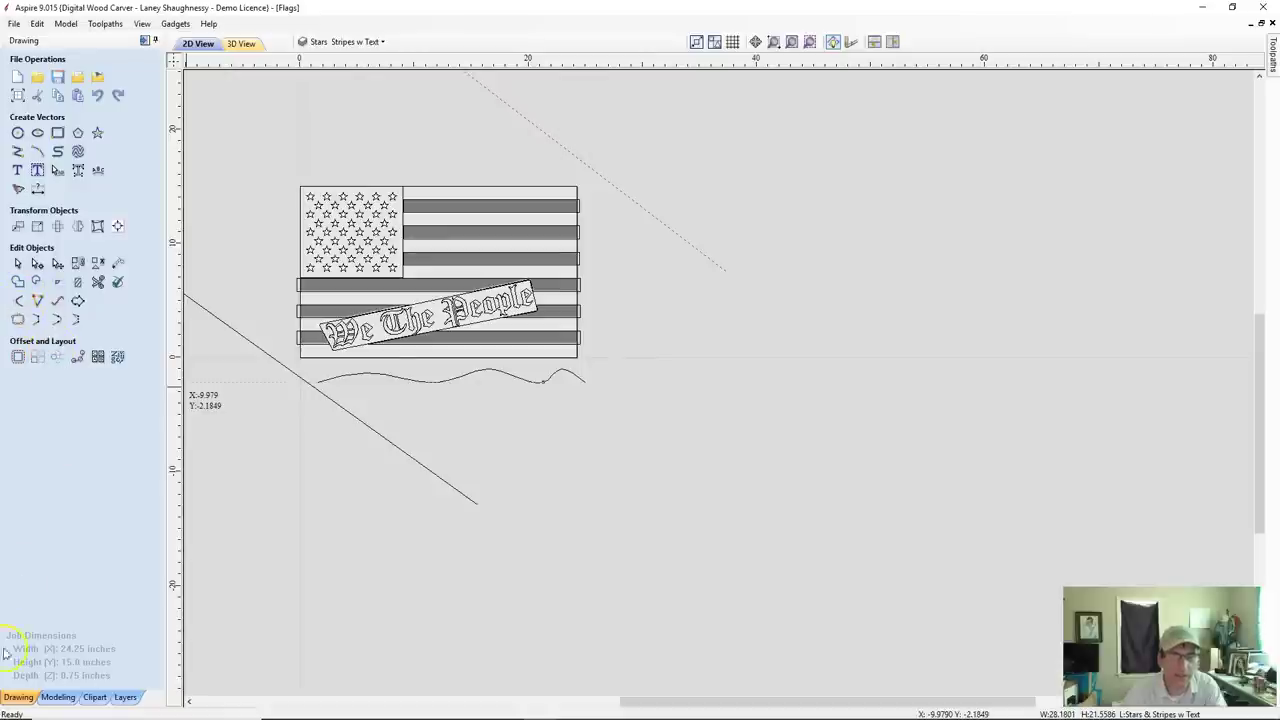
Start a Two Rail Sweep on Level 3 using both diagonal lines as rails.
{"action": "left_click", "coordinate": [52, 697]}
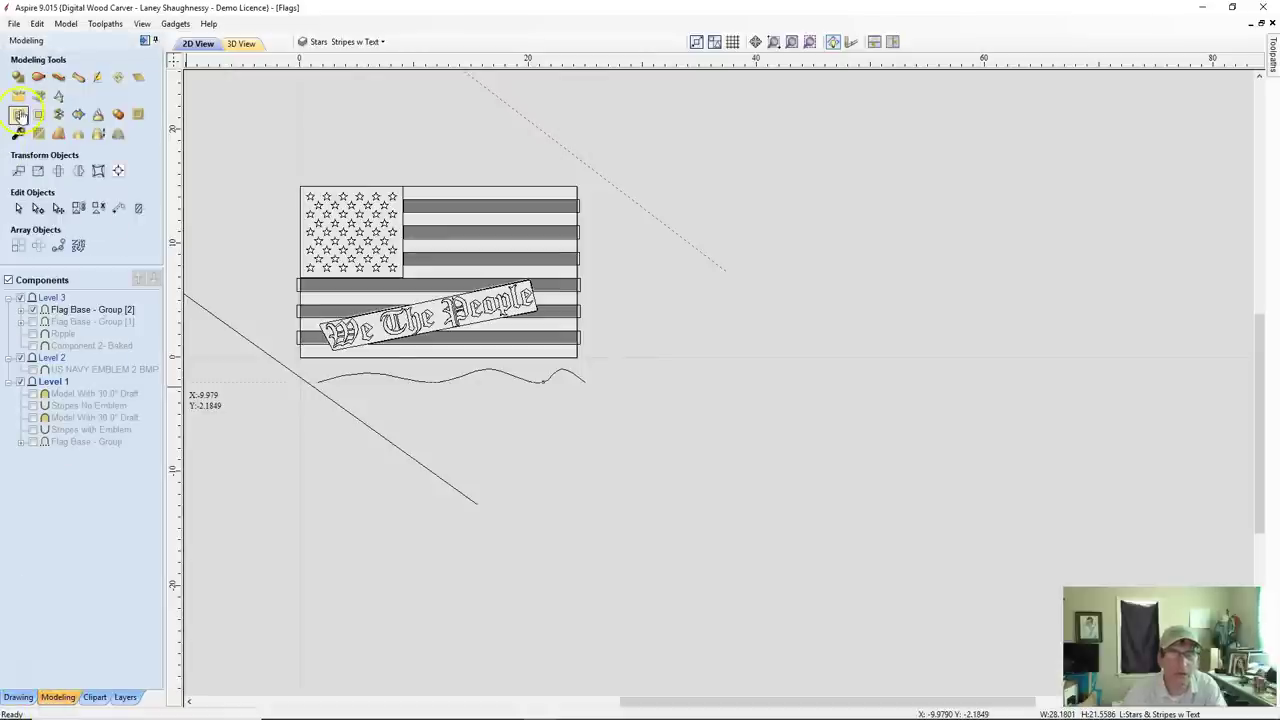
{"action": "left_click", "coordinate": [50, 298]}
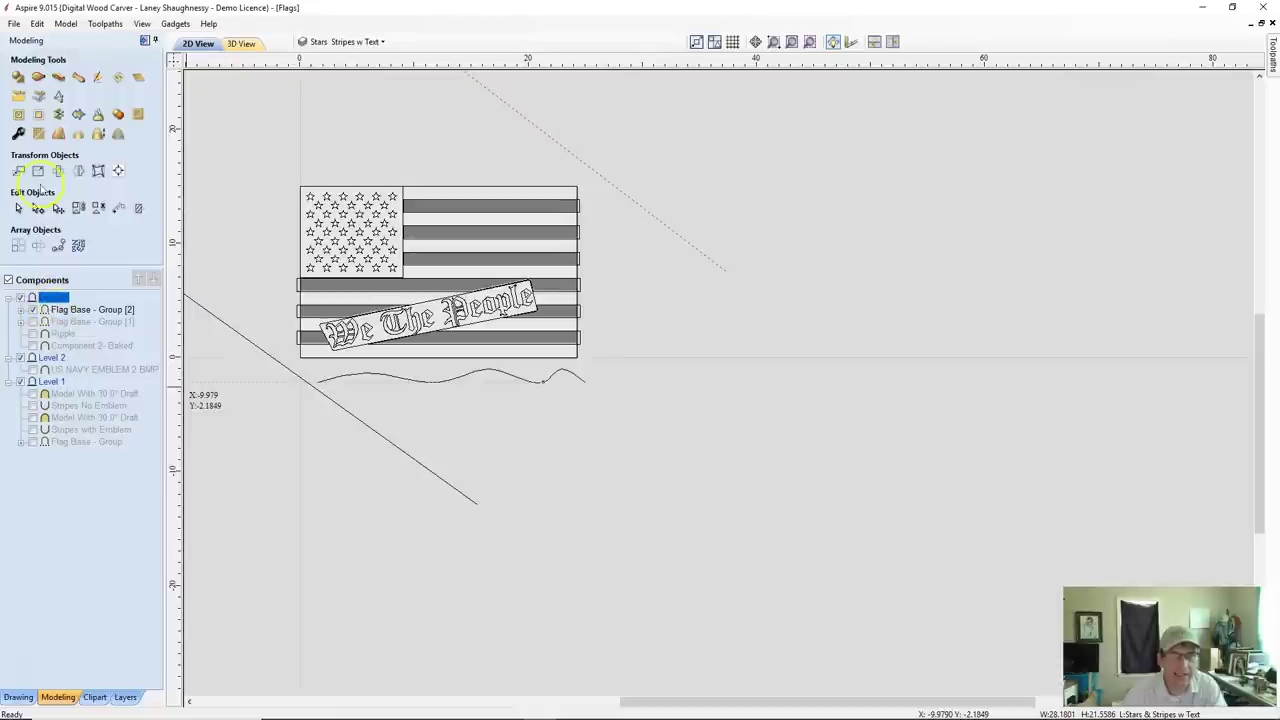
{"action": "left_click", "coordinate": [38, 76]}
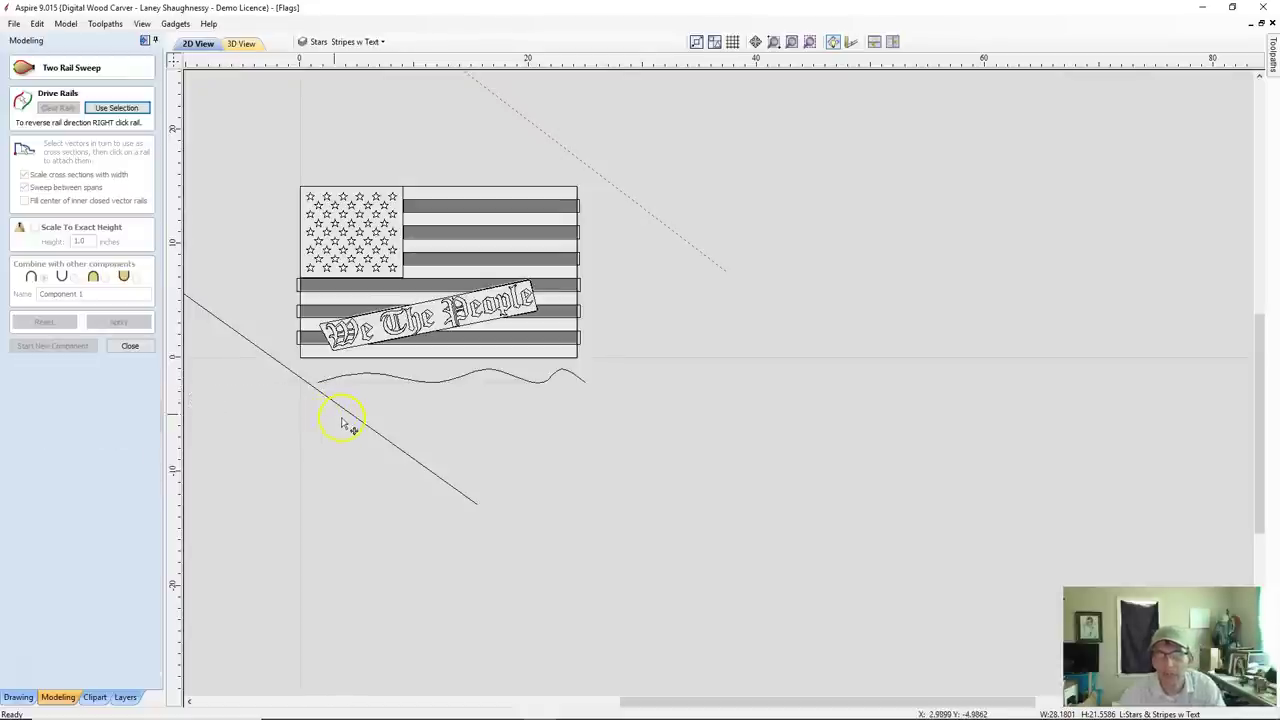
{"action": "left_click", "coordinate": [477, 505]}
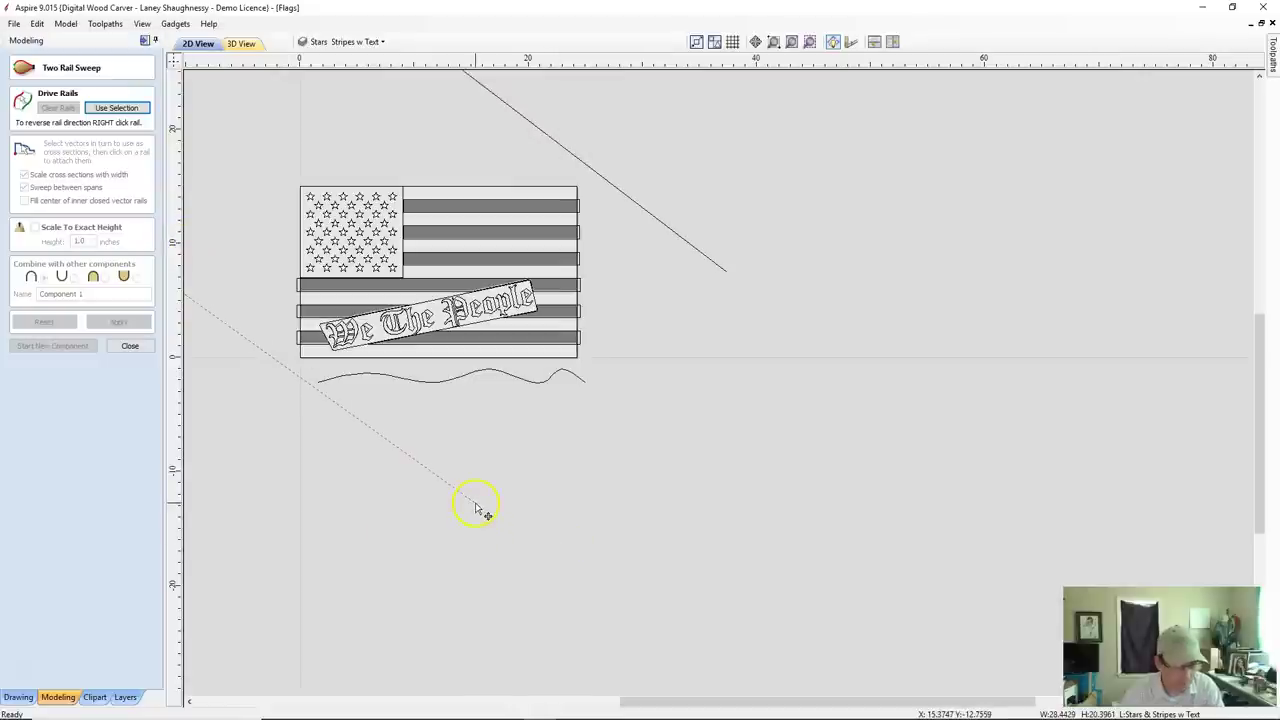
{"action": "left_click", "coordinate": [704, 254], "text": "shift"}
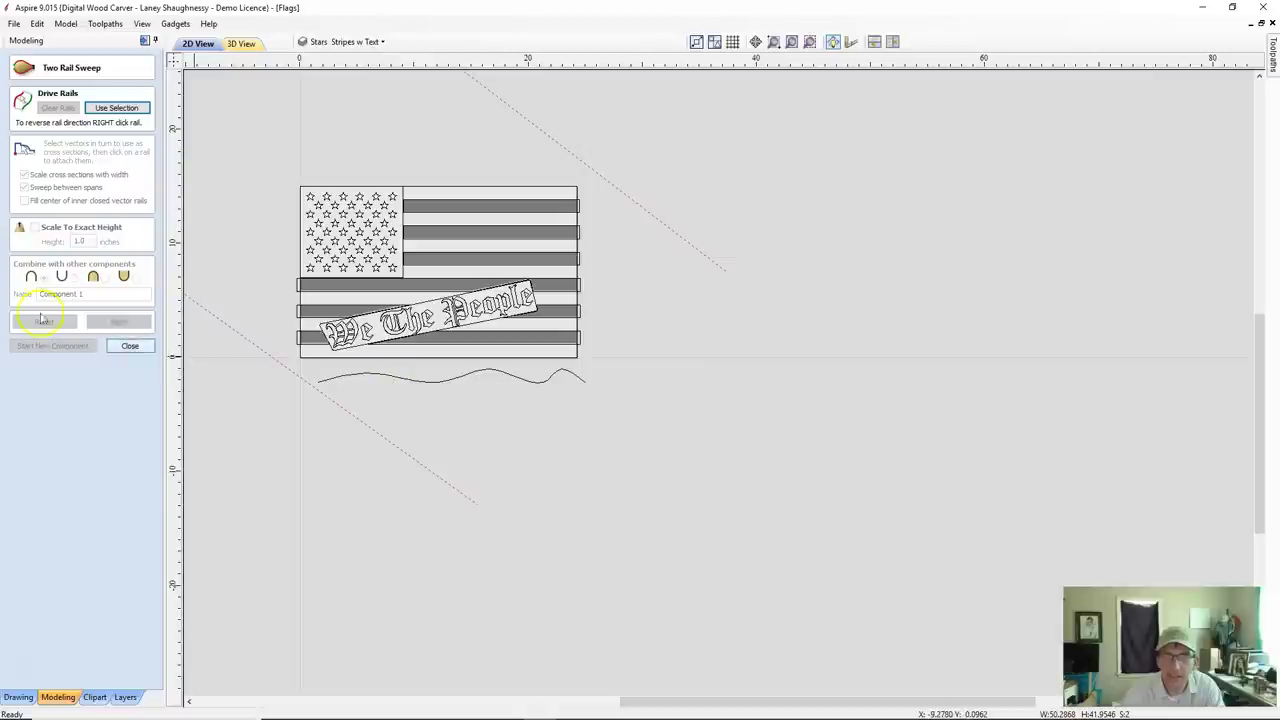
{"action": "left_click", "coordinate": [117, 107]}
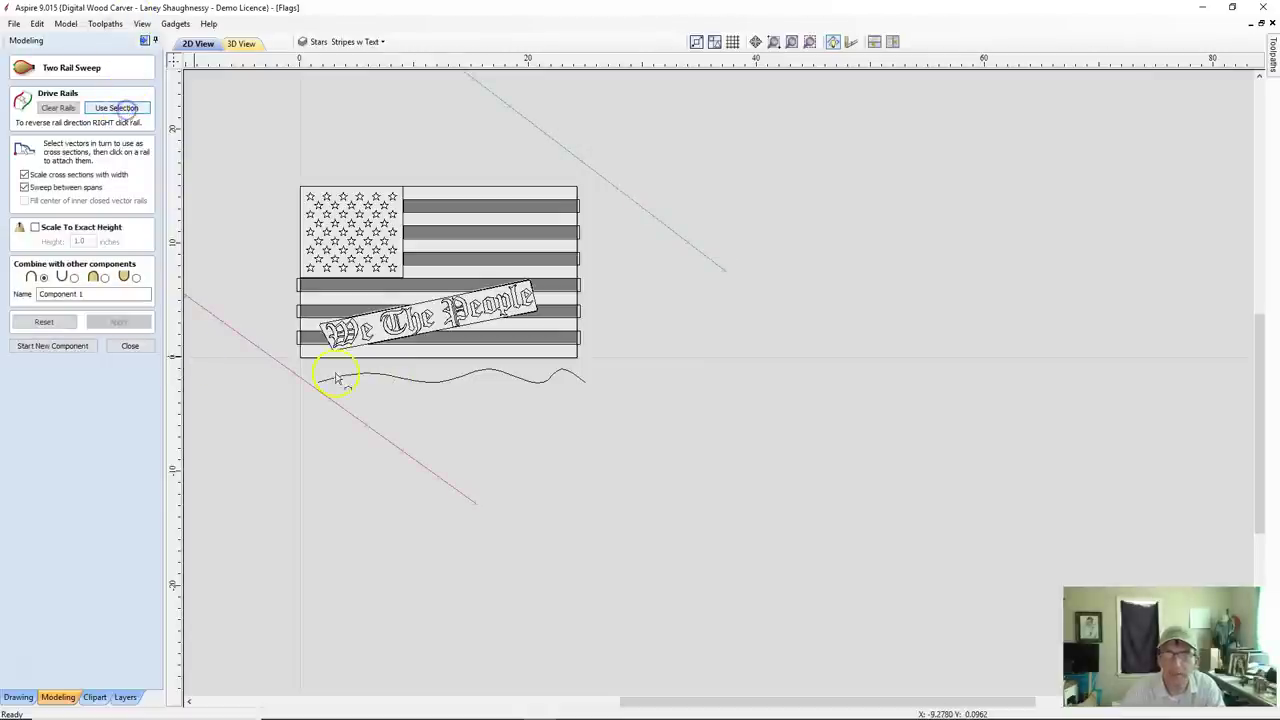
Use the wavy curve as cross section, untick Scale cross sections, and apply the sweep.
{"action": "scroll", "coordinate": [520, 460], "scroll_direction": "down", "scroll_amount": 3}
{"action": "scroll", "coordinate": [522, 462], "scroll_direction": "up", "scroll_amount": 2}
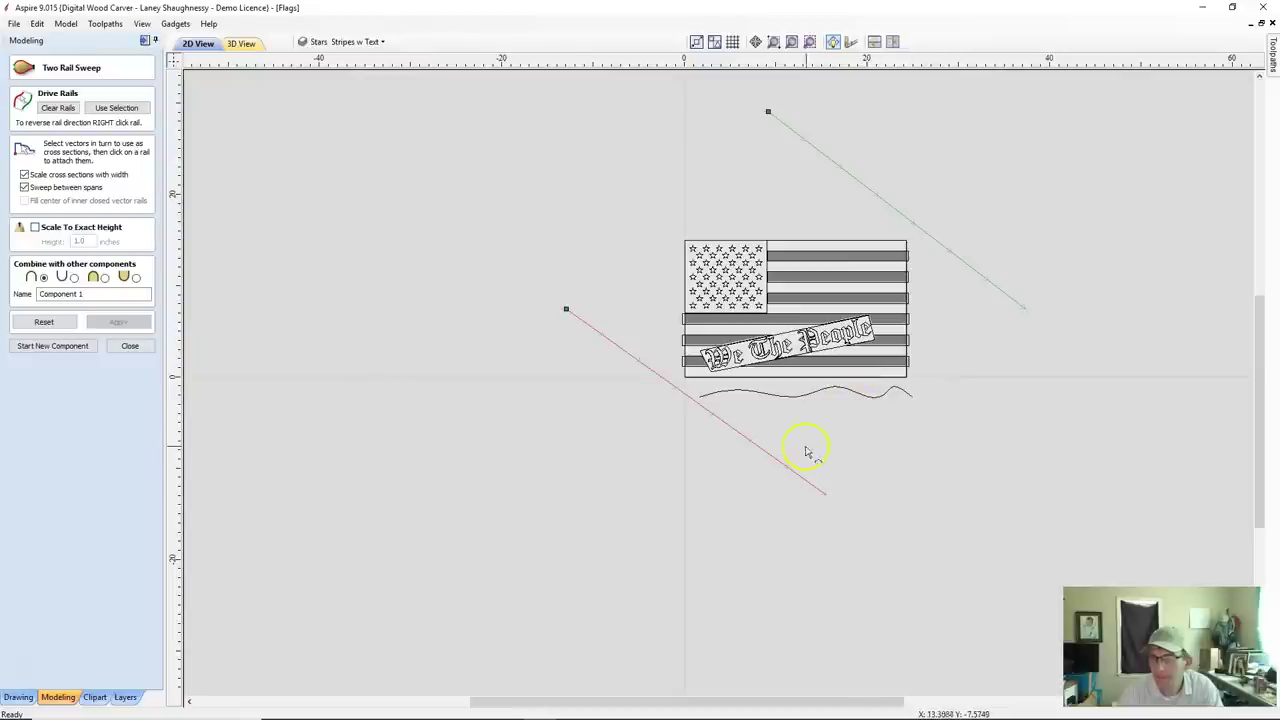
{"action": "scroll", "coordinate": [848, 457], "scroll_direction": "up", "scroll_amount": 1}
{"action": "scroll", "coordinate": [875, 437], "scroll_direction": "down", "scroll_amount": 1}
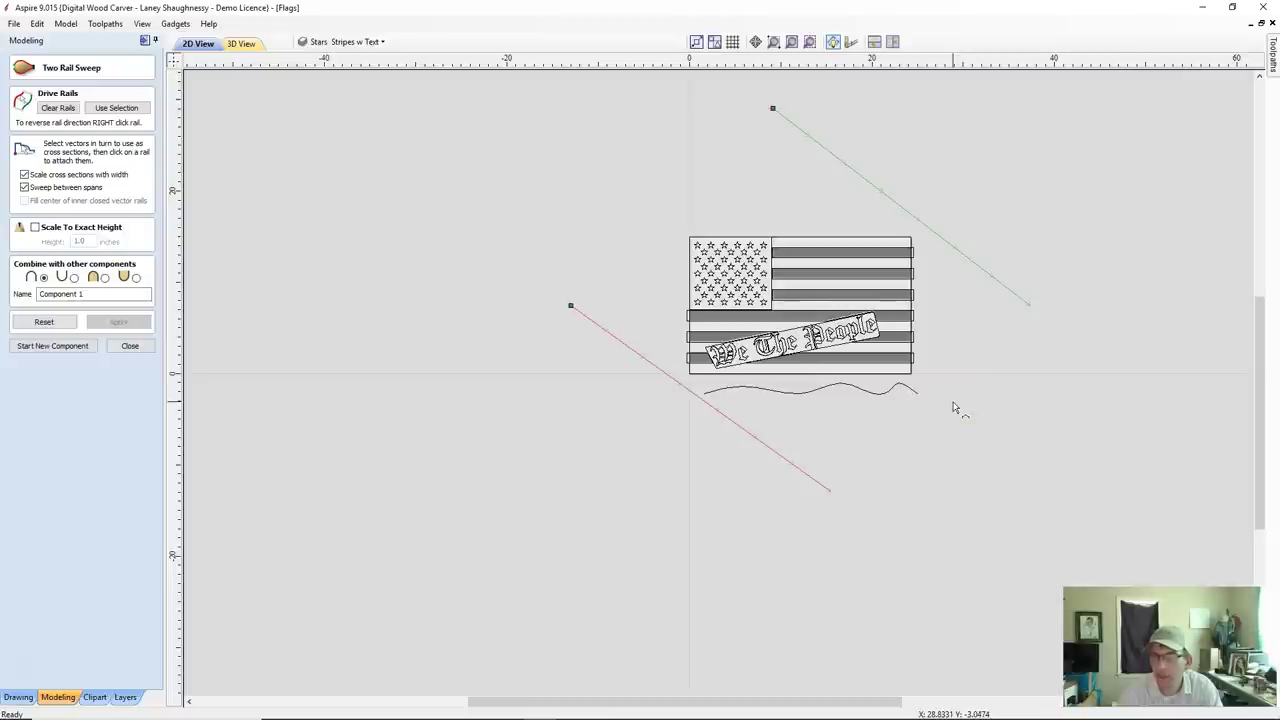
{"action": "left_click", "coordinate": [914, 321]}
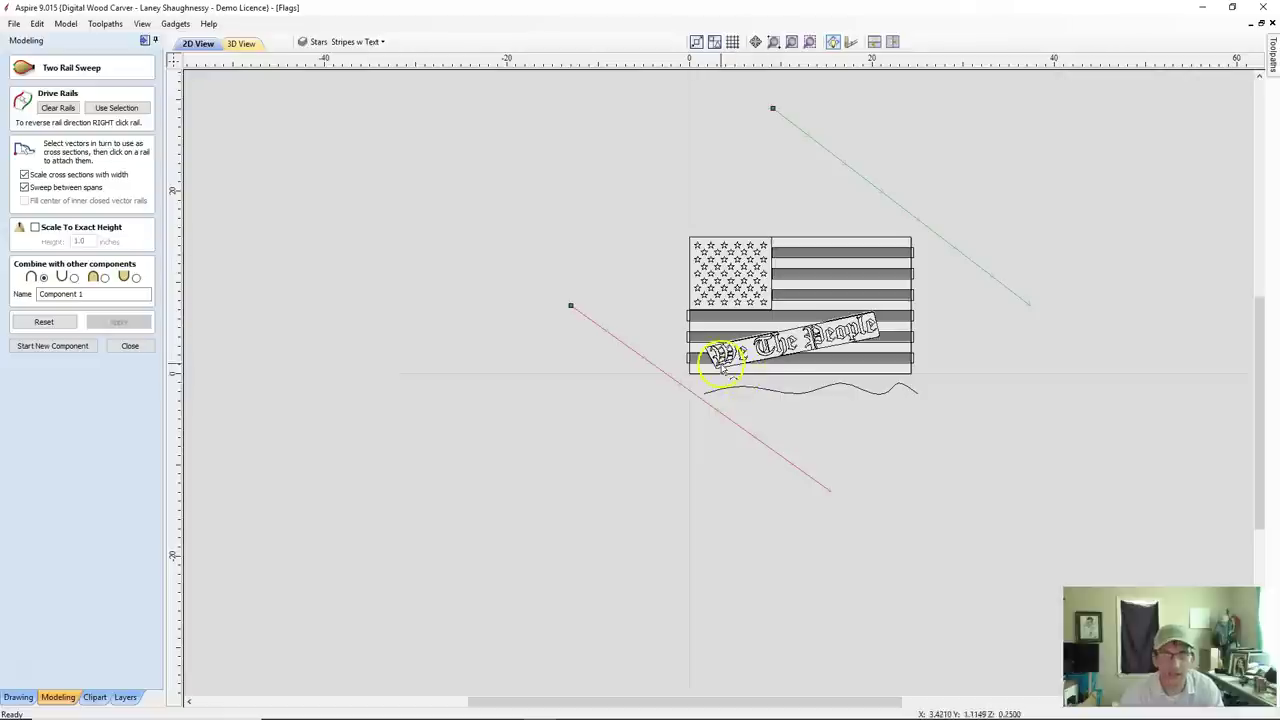
{"action": "left_click", "coordinate": [757, 390]}
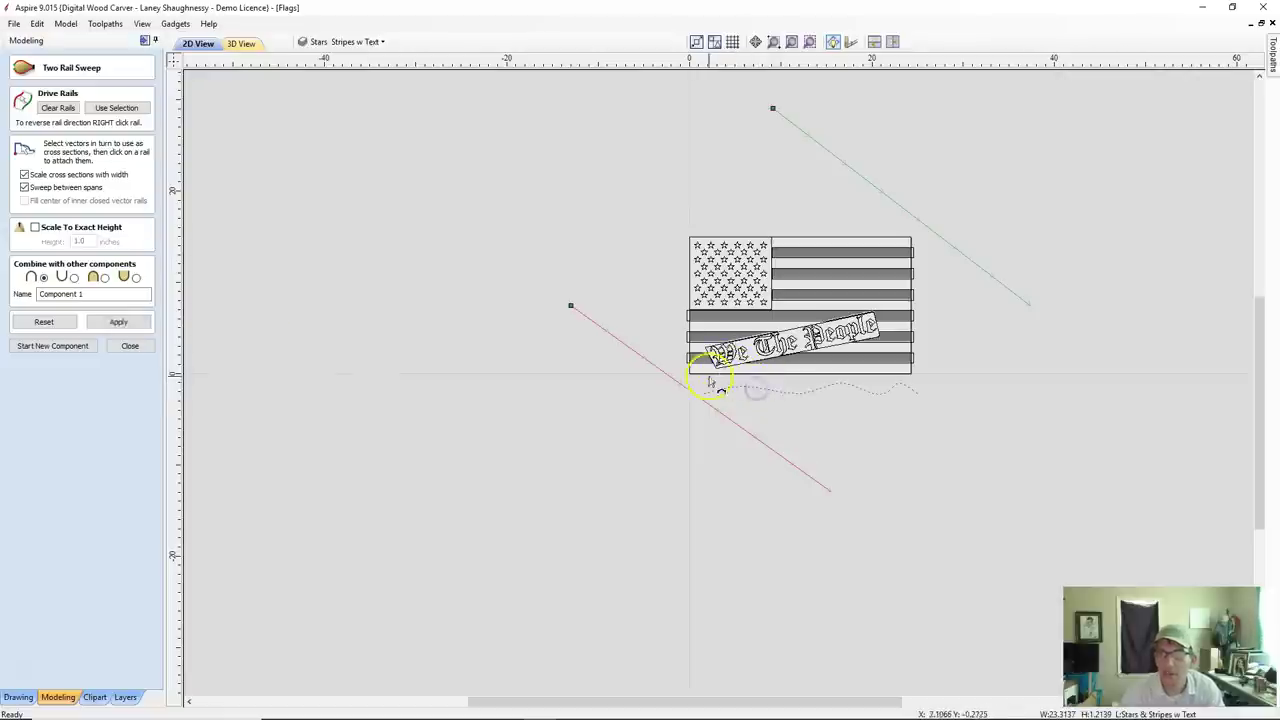
{"action": "left_click", "coordinate": [137, 323]}
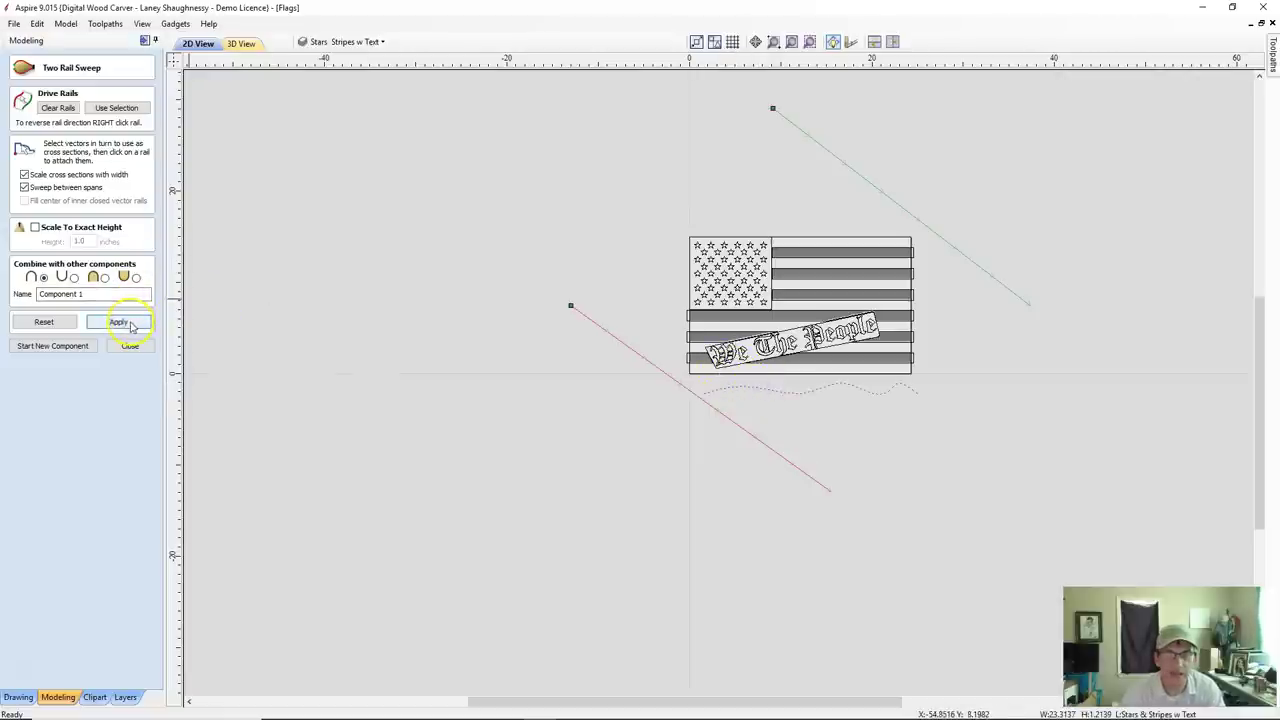
{"action": "left_click", "coordinate": [24, 174]}
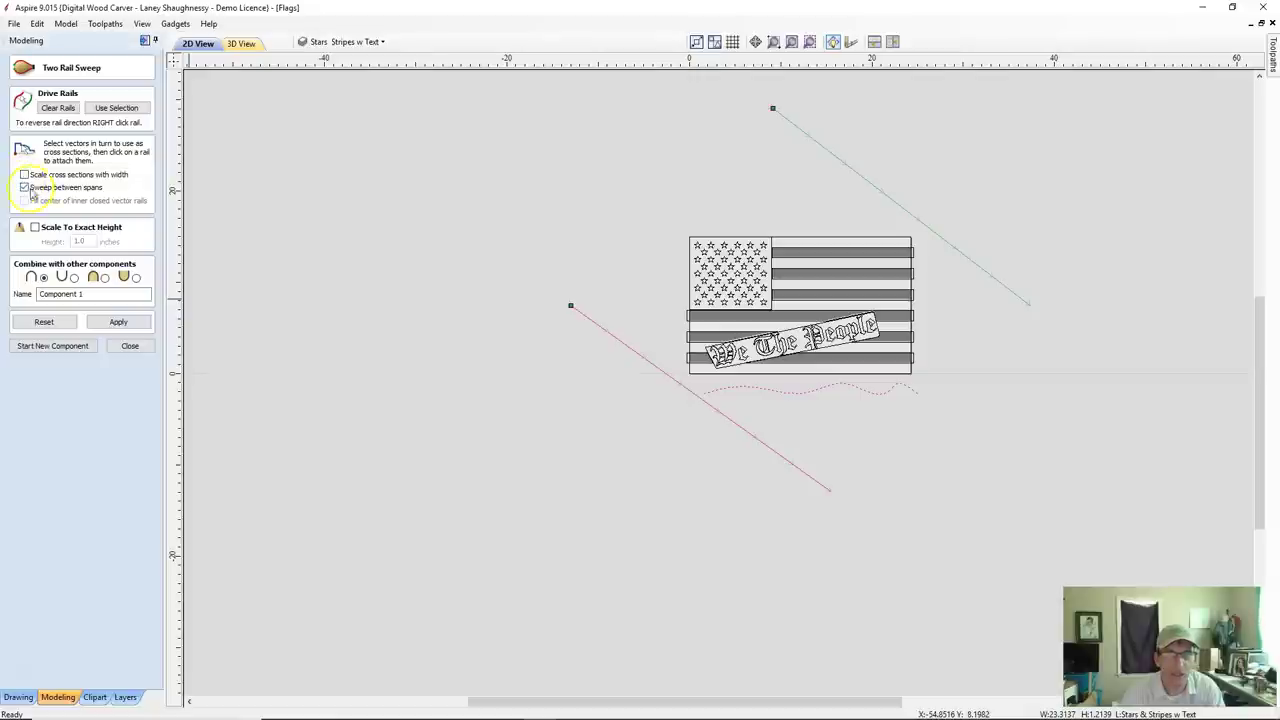
{"action": "left_click", "coordinate": [116, 323]}
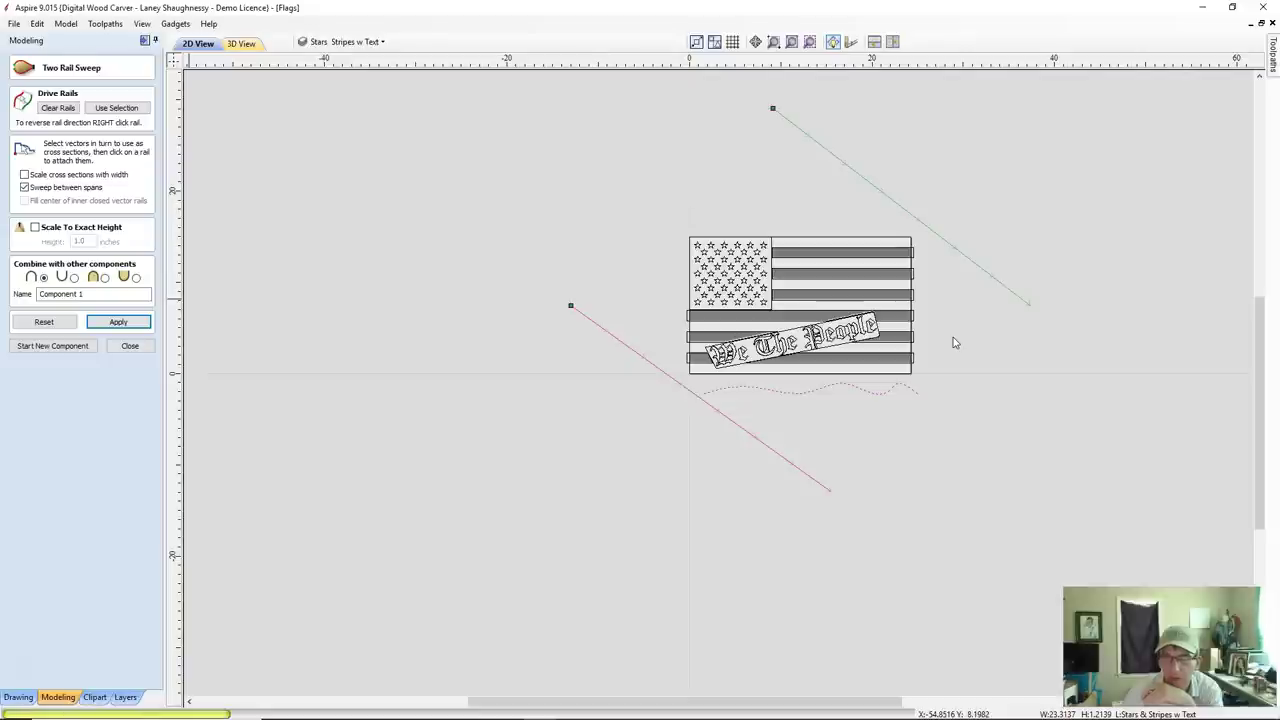
Let the sweep finish and zoom in on the rippled flag relief.
{"action": "left_click", "coordinate": [958, 342]}
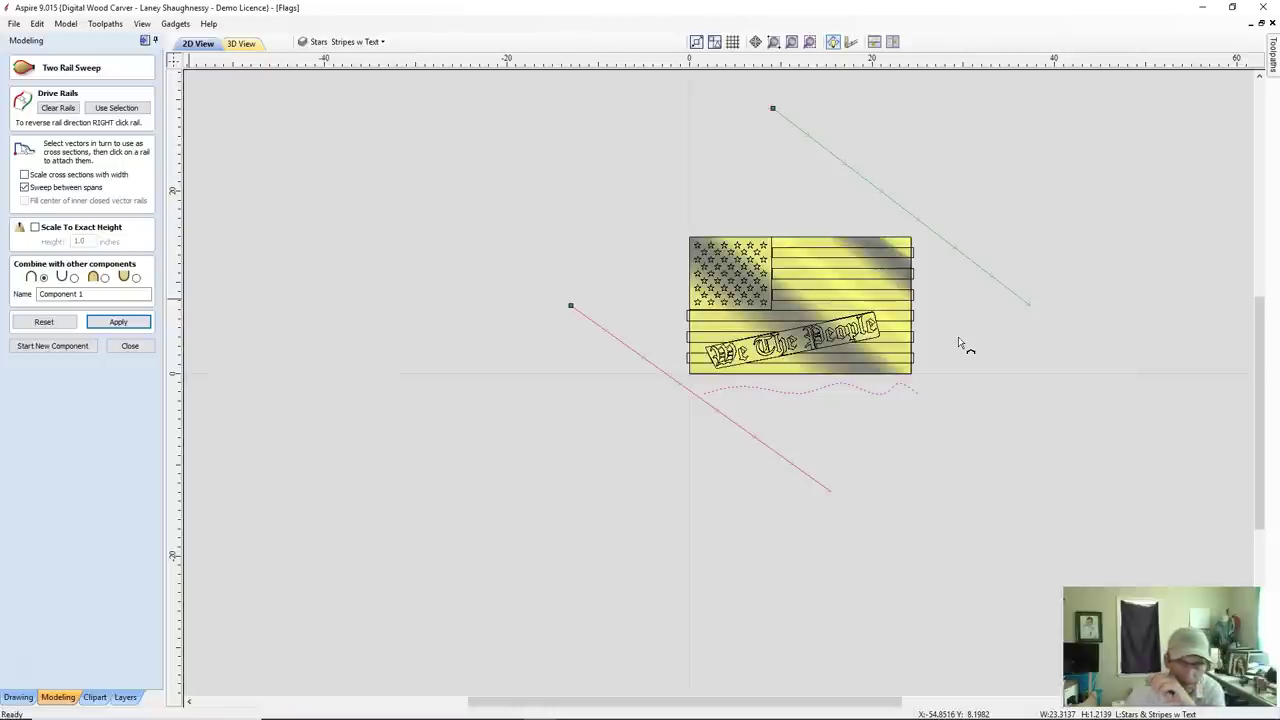
{"action": "scroll", "coordinate": [1057, 143], "scroll_direction": "up", "scroll_amount": 1}
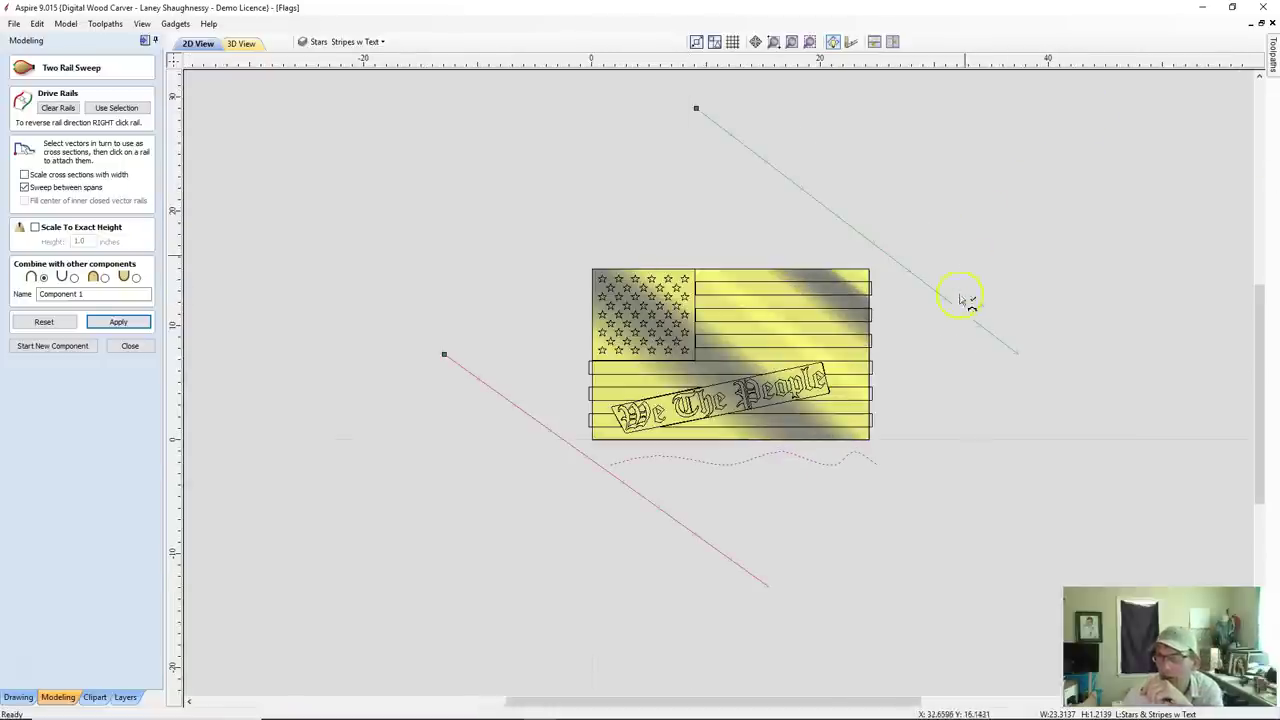
{"action": "scroll", "coordinate": [958, 330], "scroll_direction": "up", "scroll_amount": 1}
{"action": "scroll", "coordinate": [951, 354], "scroll_direction": "up", "scroll_amount": 1}
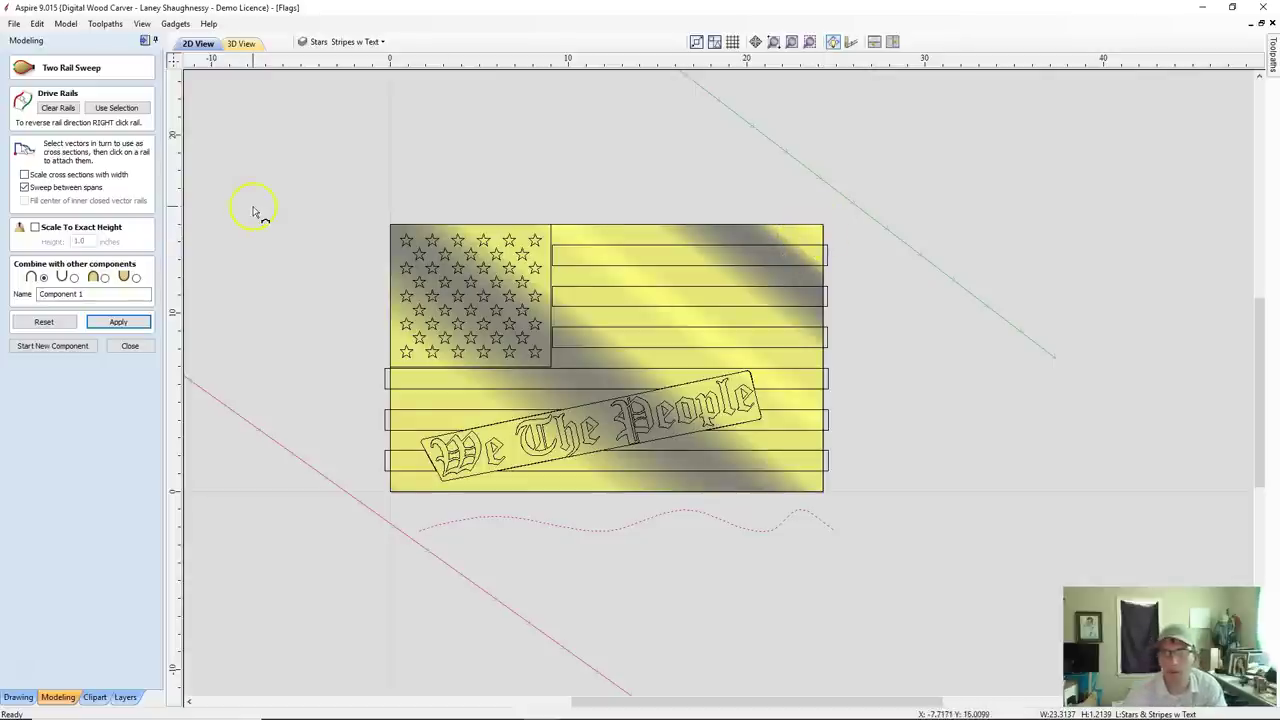
{"action": "left_click", "coordinate": [197, 45]}
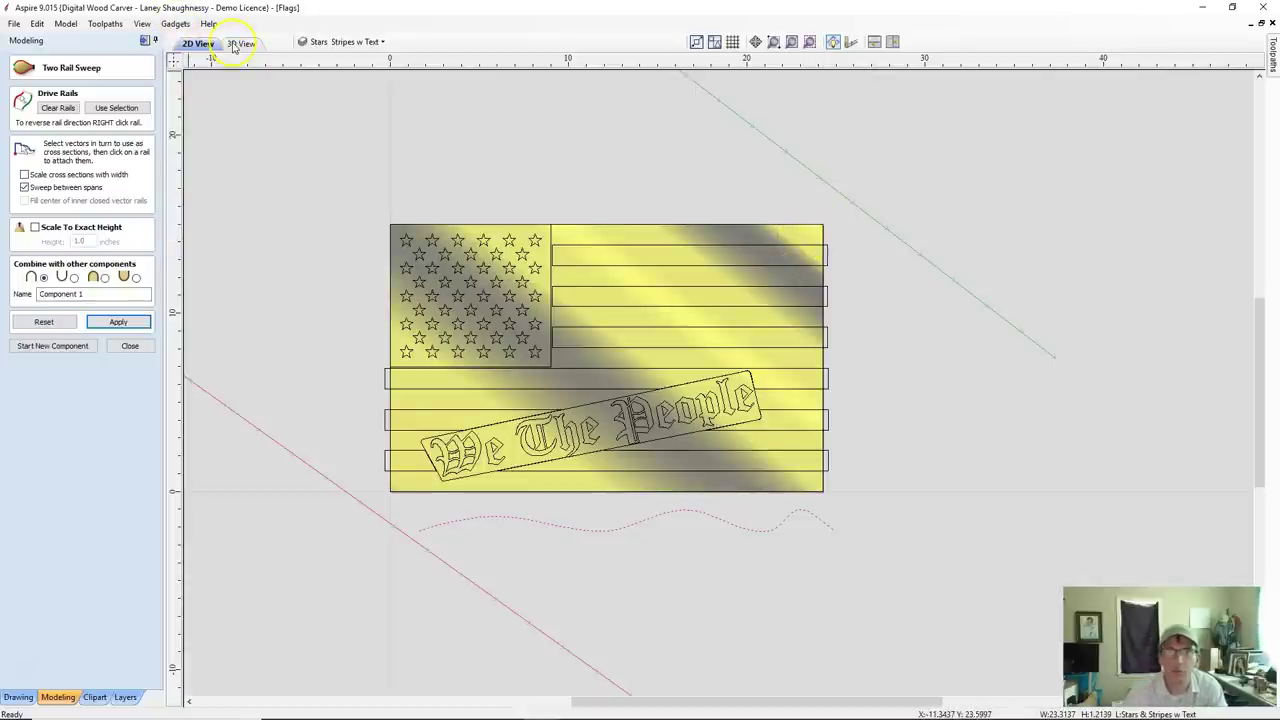
{"action": "key", "text": "F3"}
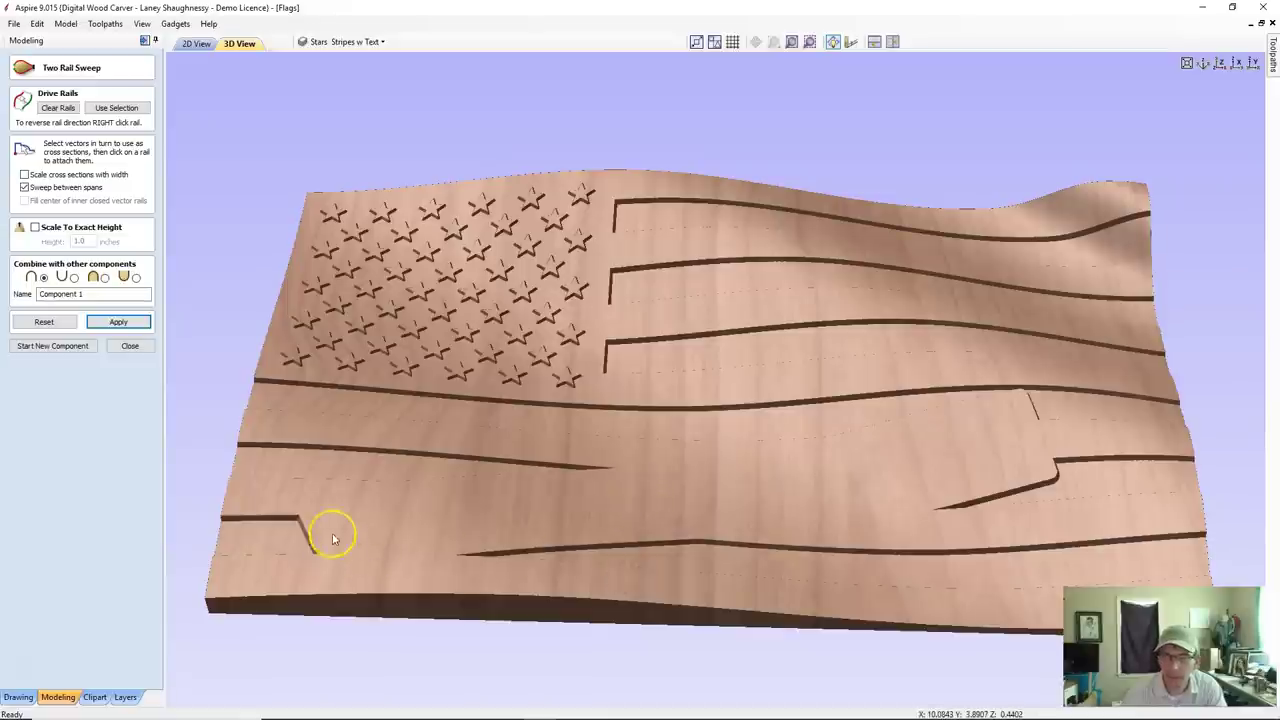
{"action": "scroll", "coordinate": [389, 520], "scroll_direction": "down", "scroll_amount": 1}
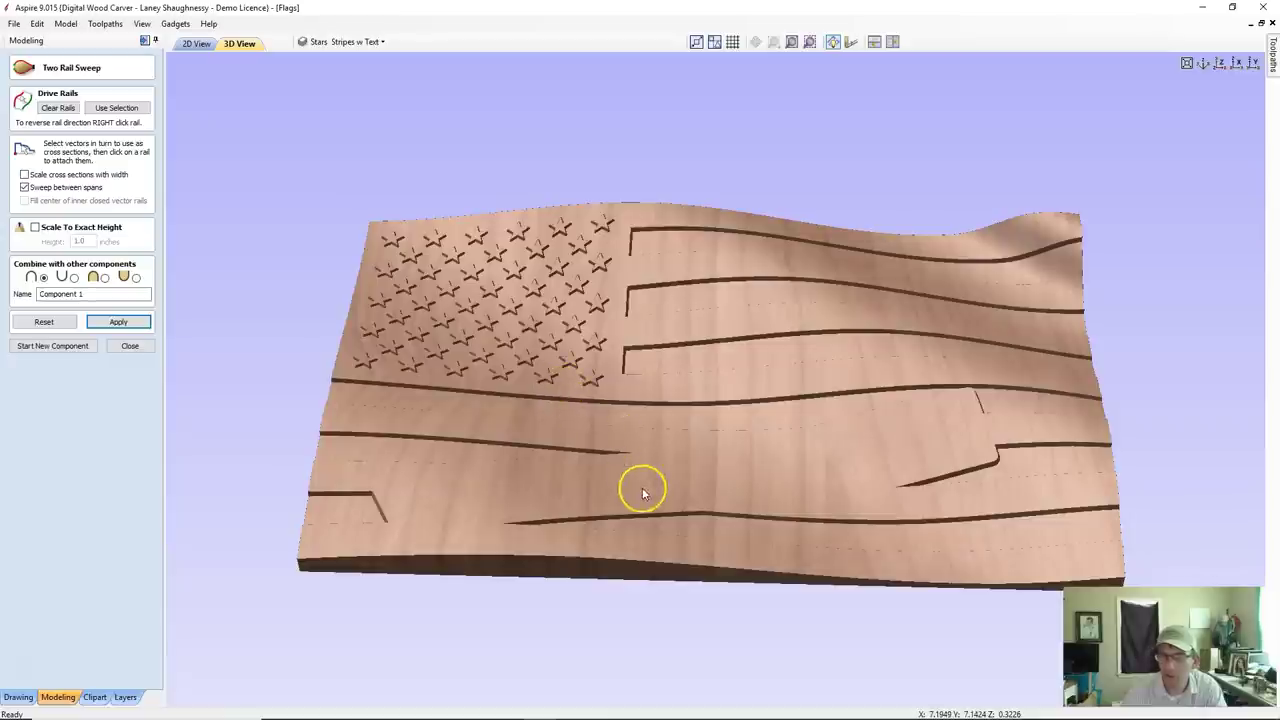
{"action": "scroll", "coordinate": [640, 495], "scroll_direction": "down", "scroll_amount": 1}
{"action": "left_click_drag", "start_coordinate": [631, 452], "coordinate": [449, 366]}
{"action": "left_click_drag", "start_coordinate": [722, 415], "coordinate": [668, 493]}
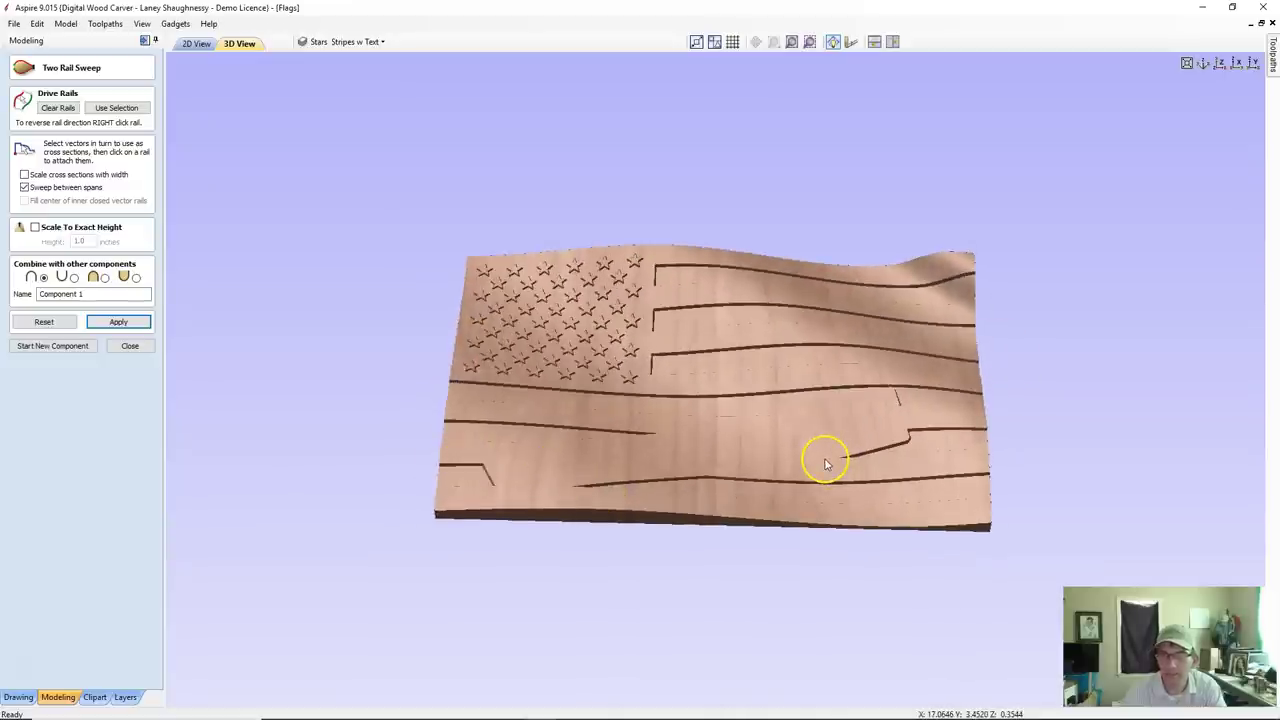
{"action": "scroll", "coordinate": [393, 424], "scroll_direction": "up", "scroll_amount": 2}
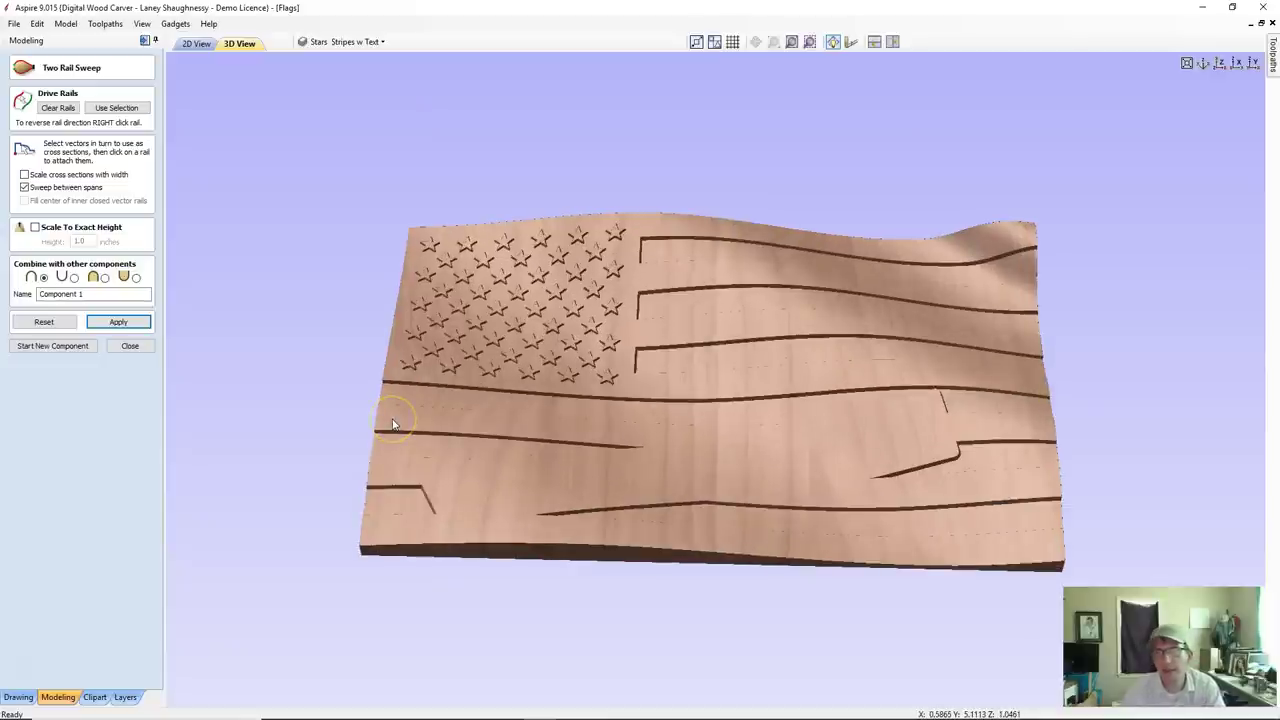
{"action": "left_click", "coordinate": [290, 450]}
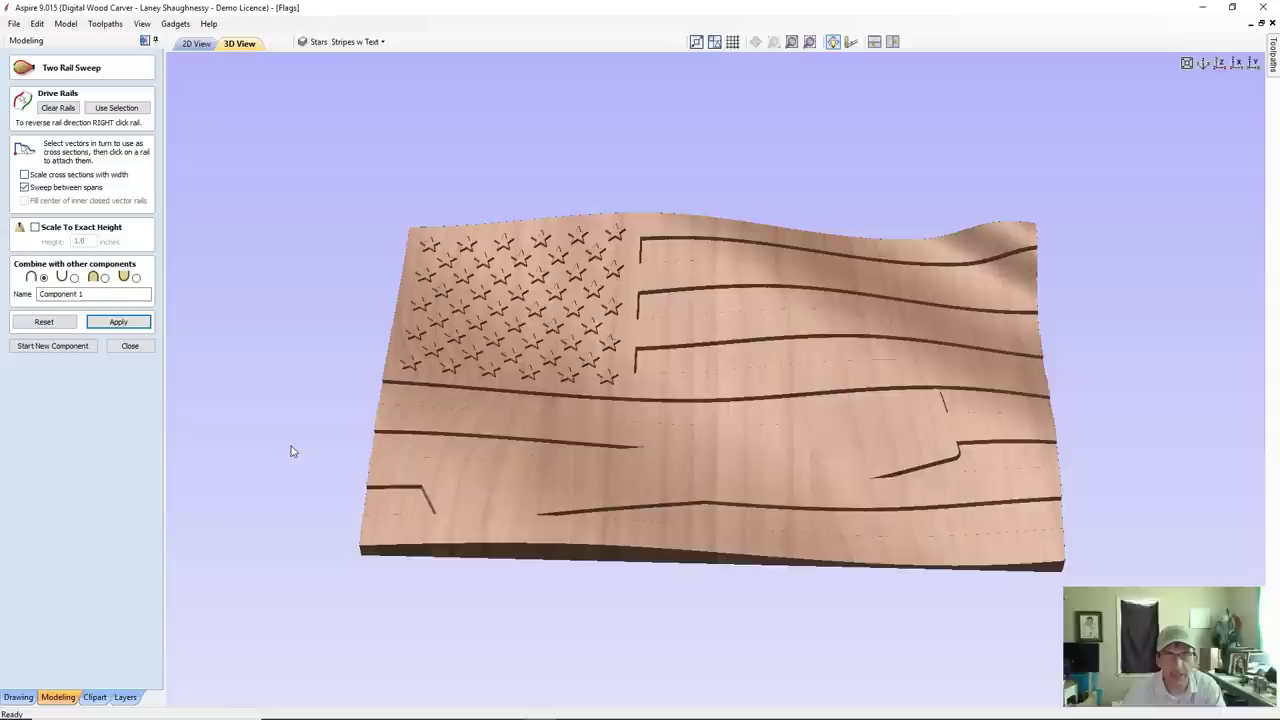
{"action": "left_click", "coordinate": [130, 347]}
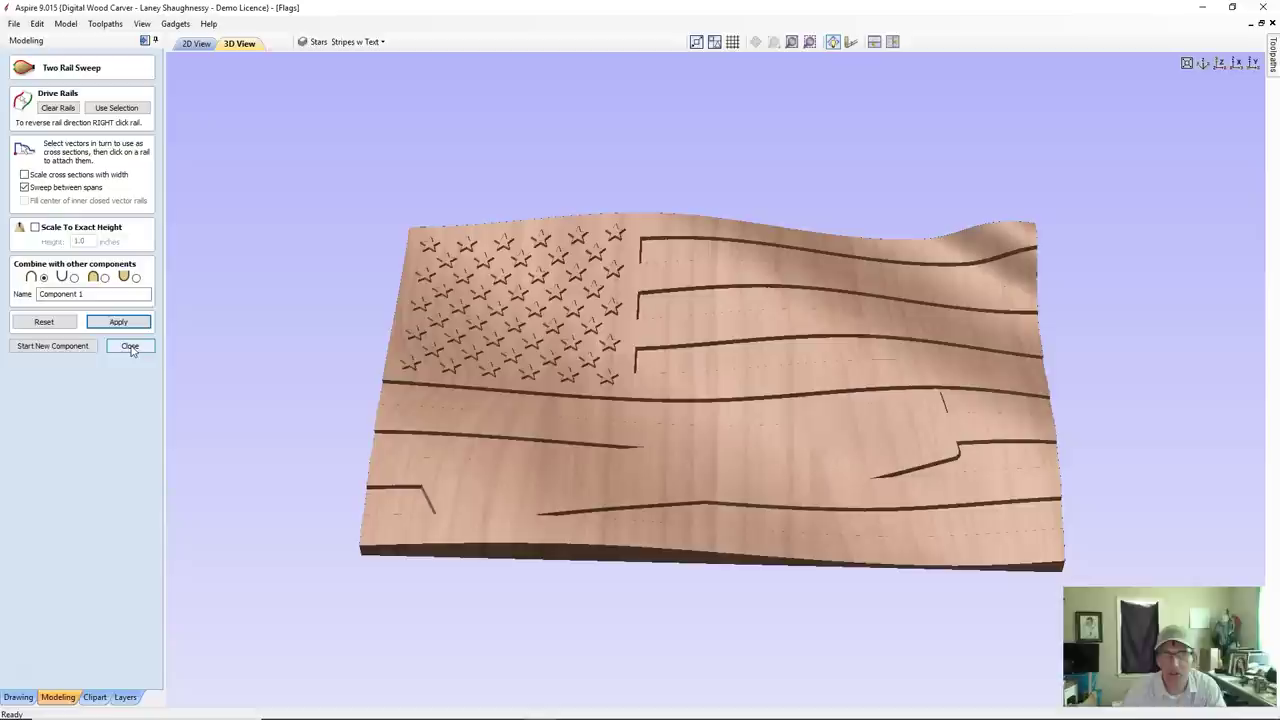
Close the Two Rail Sweep form.
{"action": "left_click", "coordinate": [130, 347]}
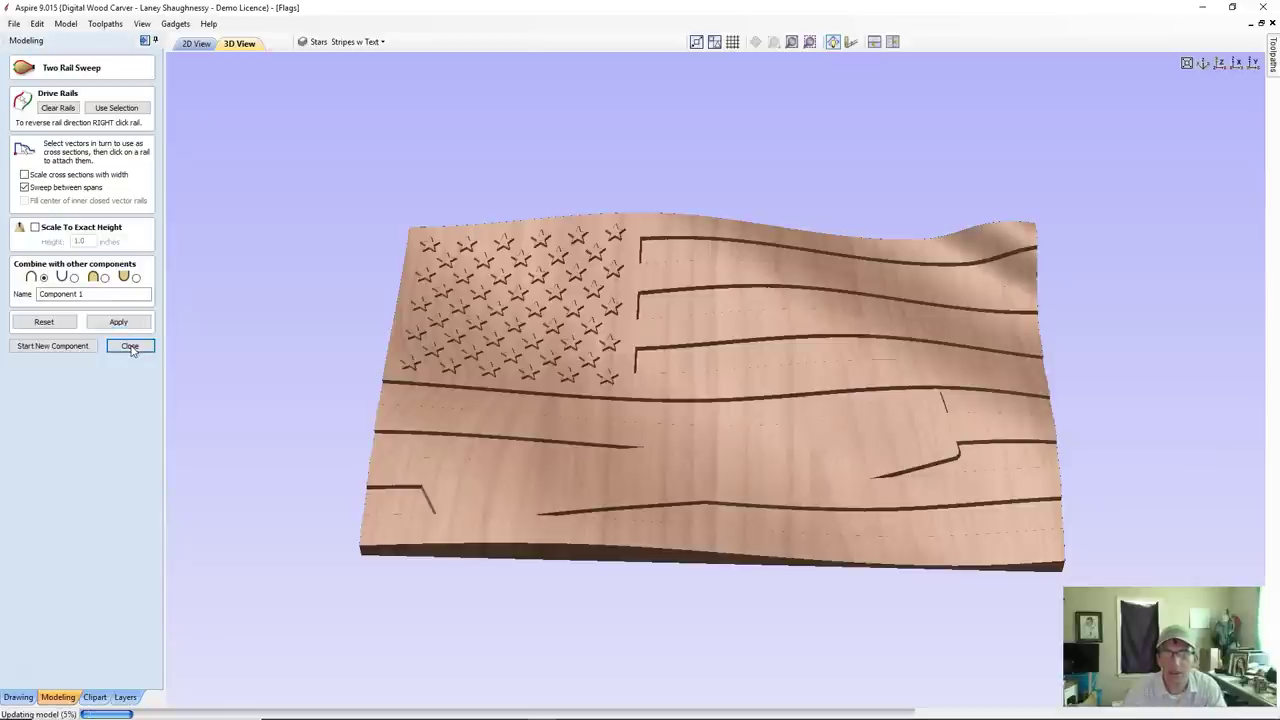
{"action": "left_click", "coordinate": [132, 347]}
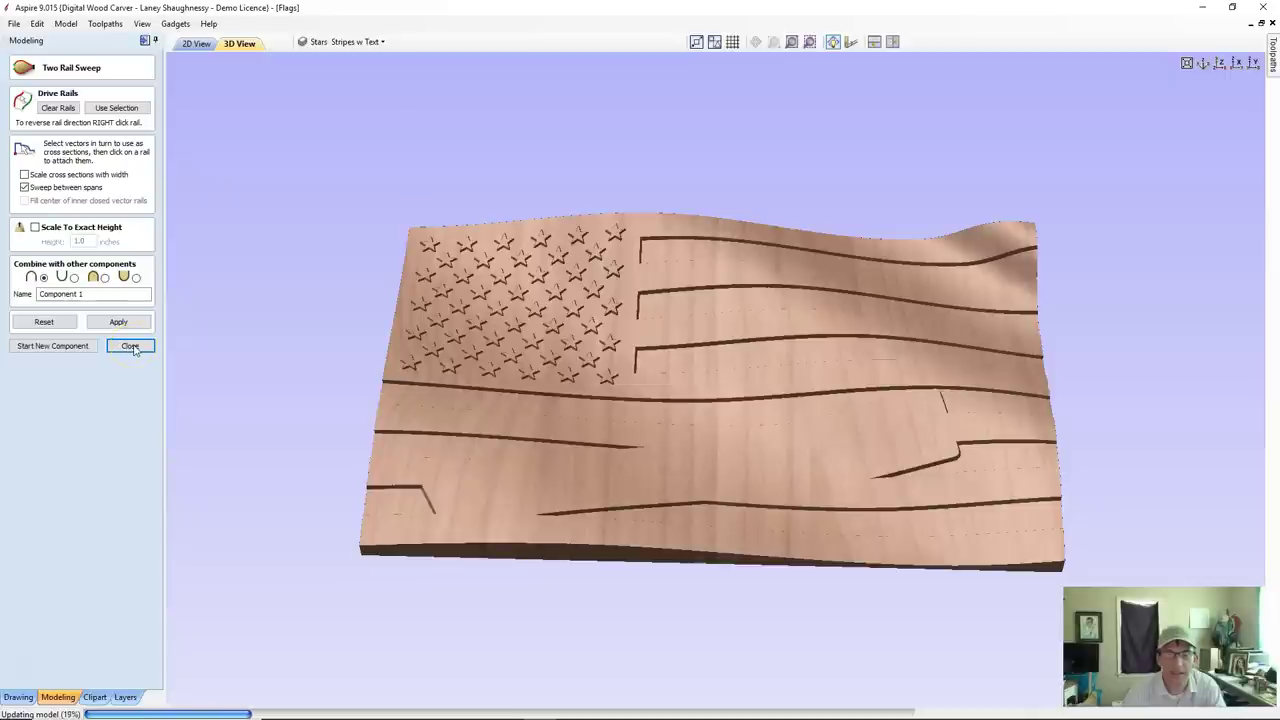
{"action": "left_click", "coordinate": [236, 292]}
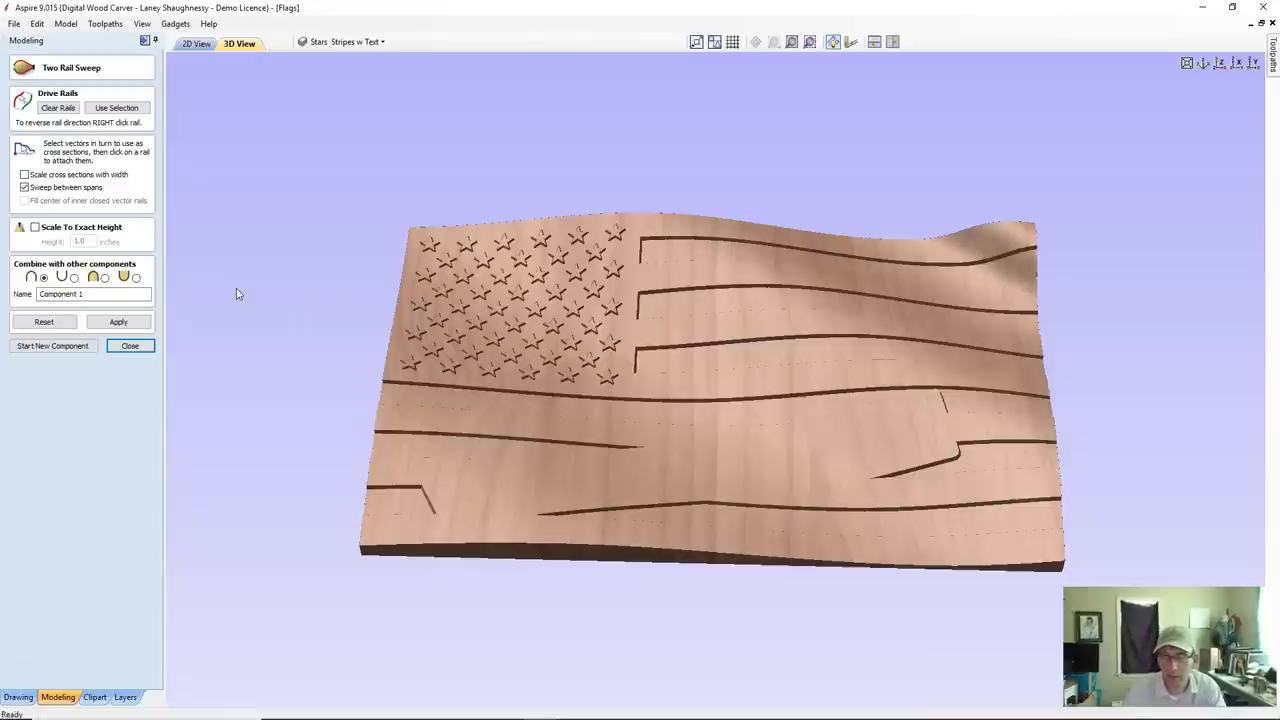
{"action": "key", "text": "Escape"}
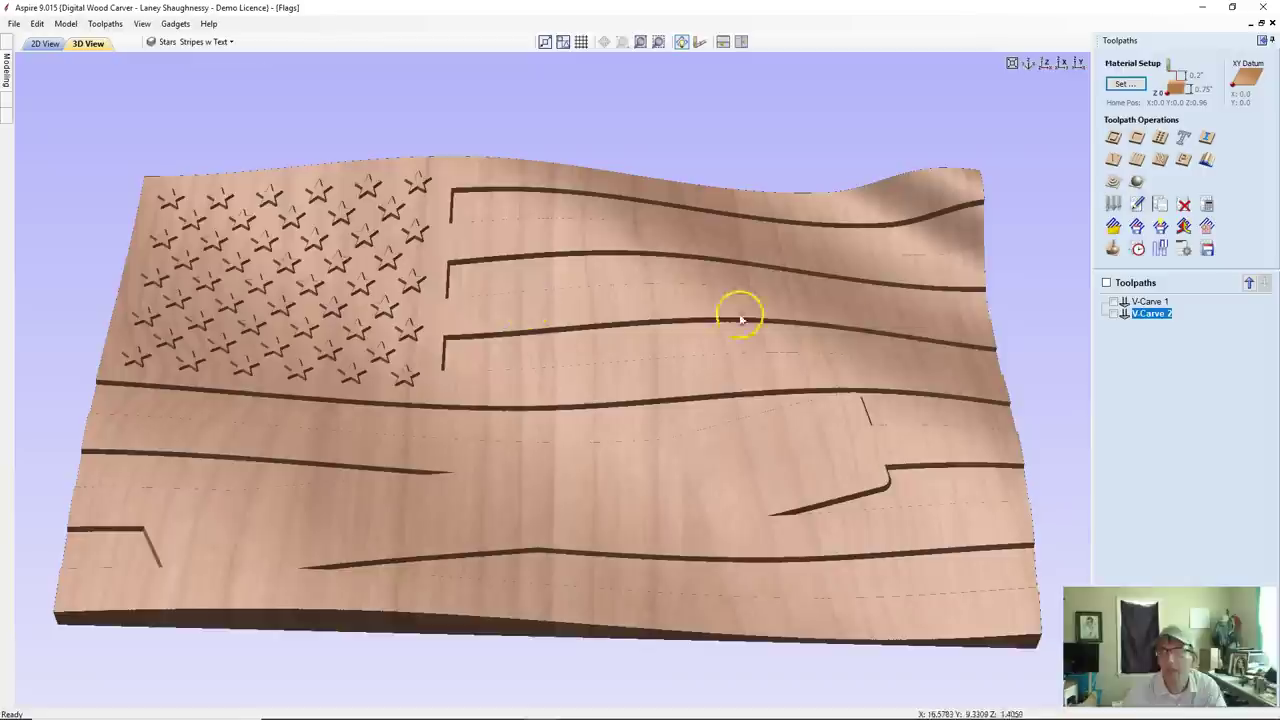
Delete the V-Carve 2 and V-Carve 1 toolpaths.
{"action": "right_click", "coordinate": [1140, 314]}
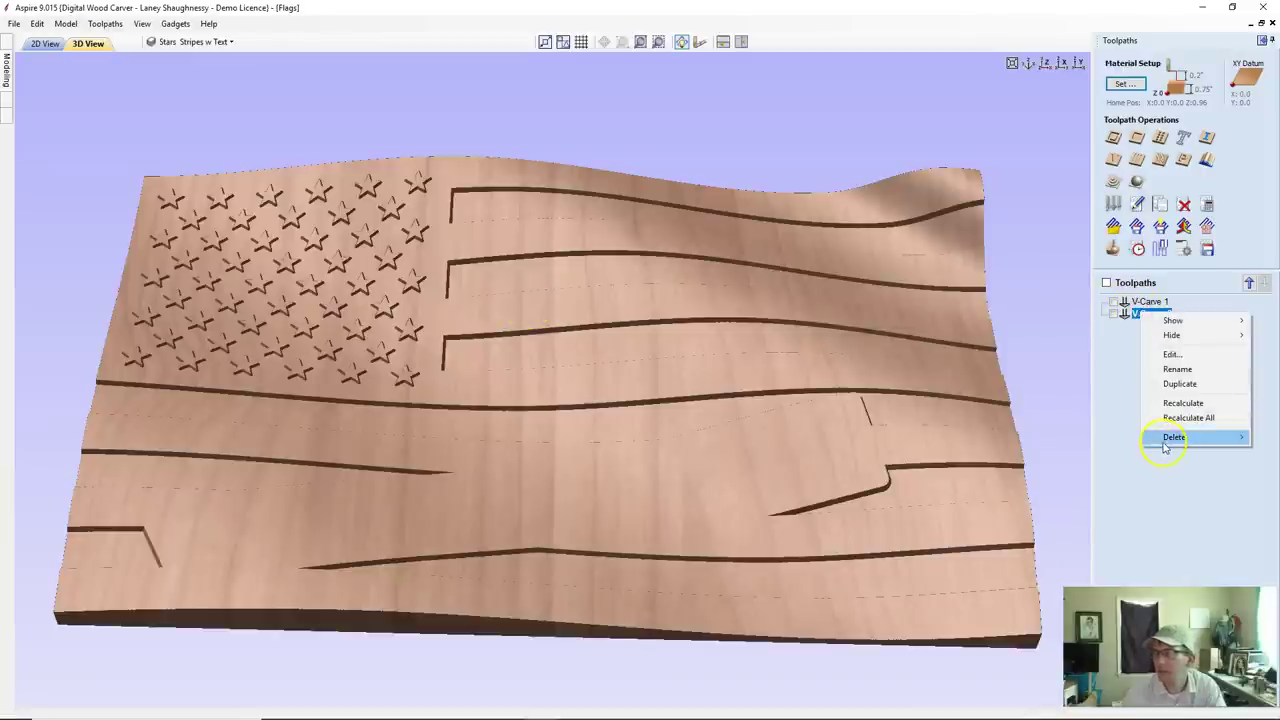
{"action": "mouse_move", "coordinate": [1166, 437]}
{"action": "left_click", "coordinate": [1075, 431]}
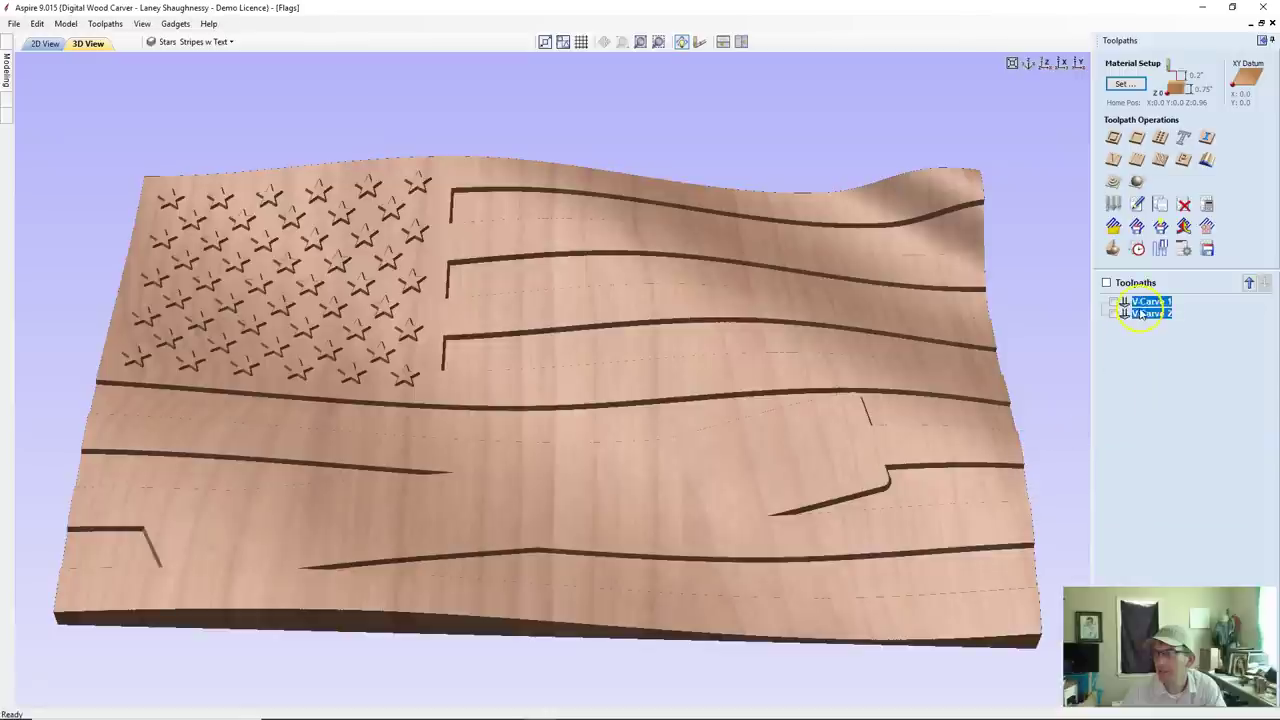
{"action": "right_click", "coordinate": [1141, 307]}
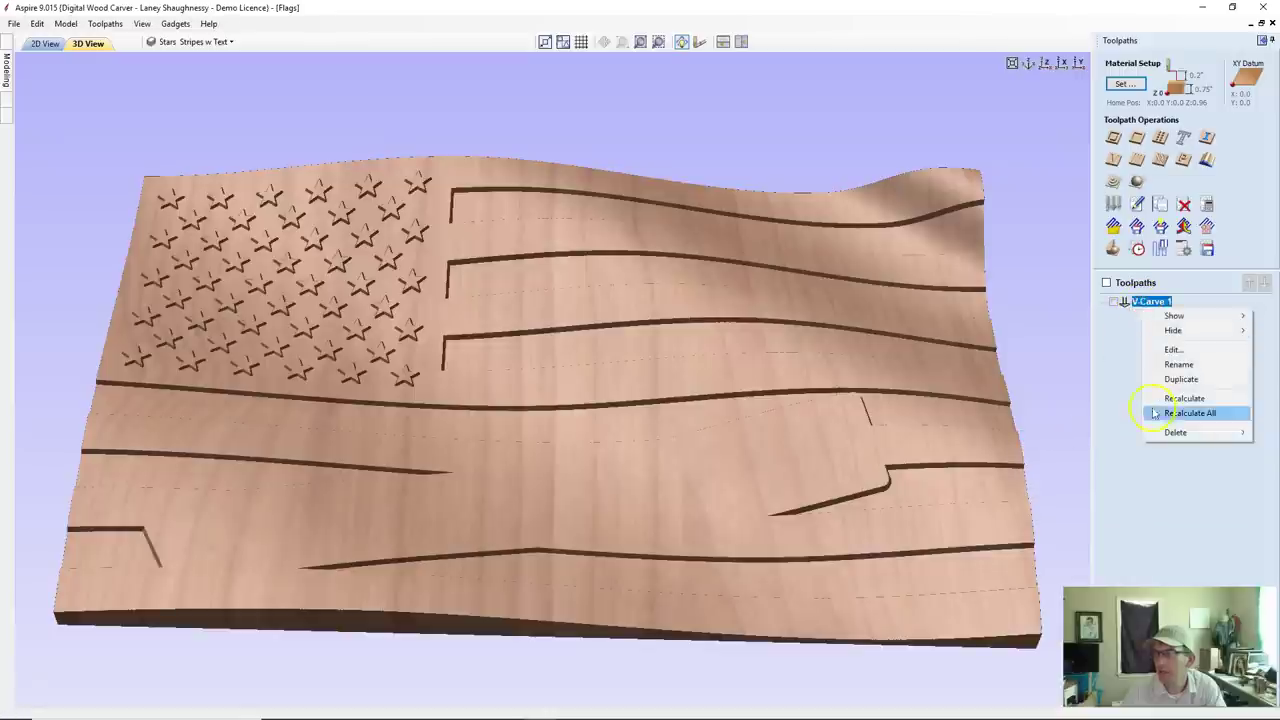
{"action": "mouse_move", "coordinate": [1156, 434]}
{"action": "left_click", "coordinate": [1103, 432]}
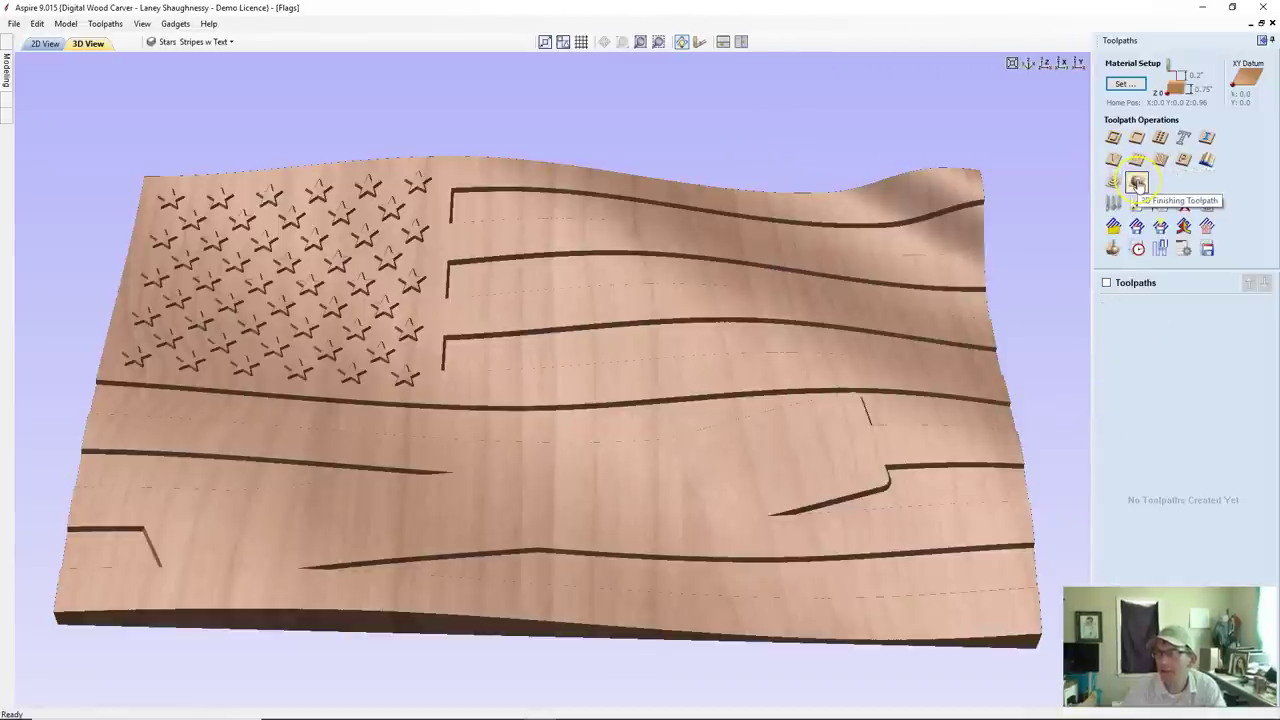
Launch the 3D Finishing Toolpath, triggering Material Setup's 1.4164-inch model thickness warning.
{"action": "left_click", "coordinate": [1137, 183]}
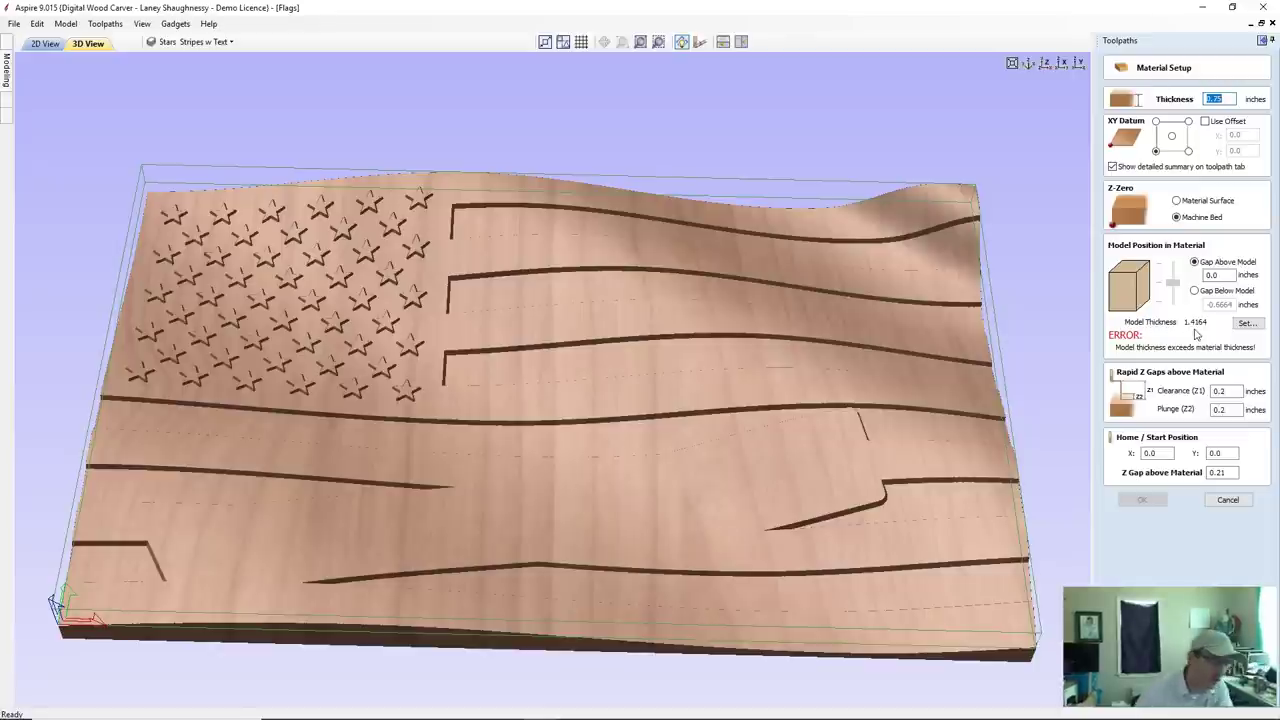
Scale the flag model's height to 0.75 inches to match the 0.75-inch material thickness.
{"action": "left_click", "coordinate": [1246, 324]}
{"action": "left_click", "coordinate": [659, 398]}
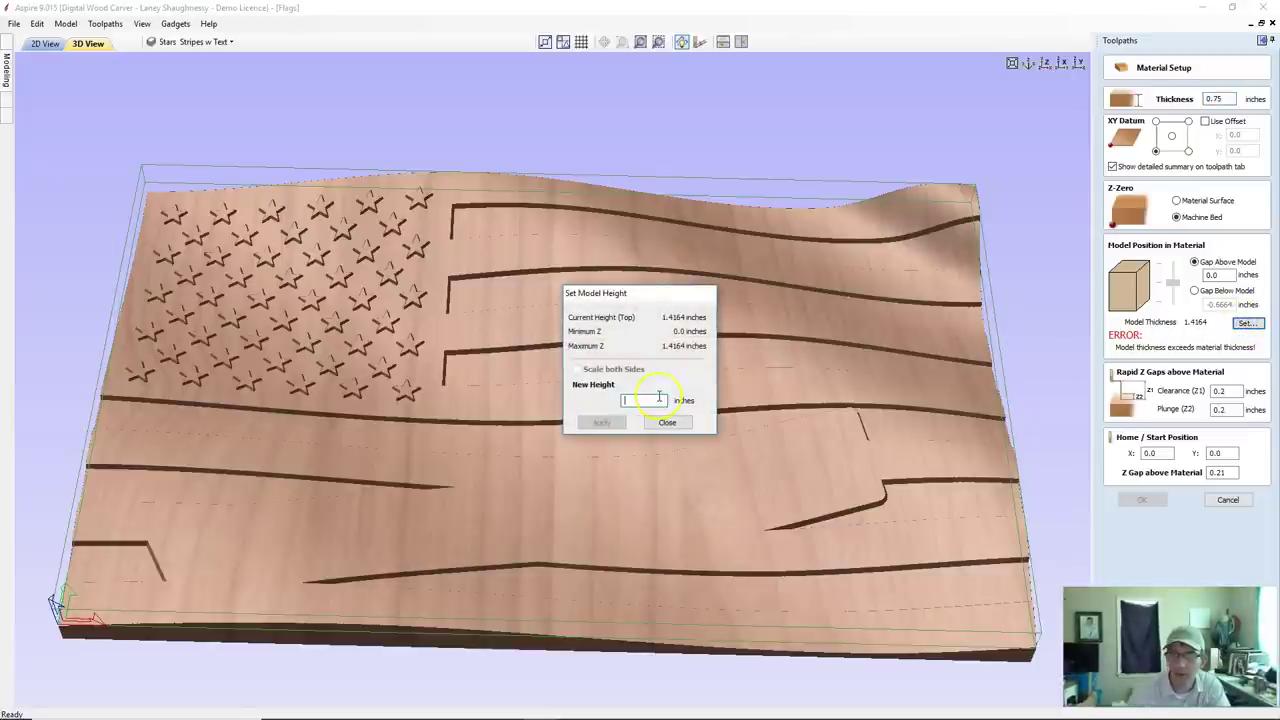
{"action": "type", "text": ".75"}
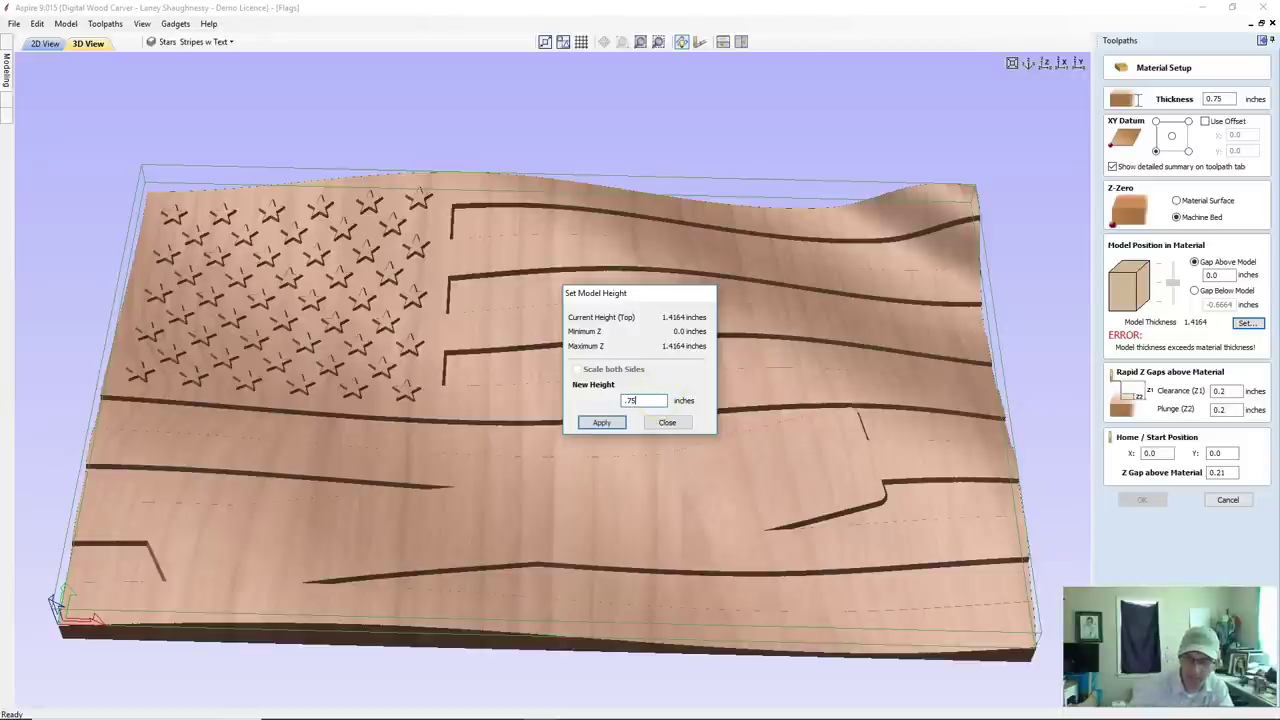
{"action": "left_click", "coordinate": [603, 423]}
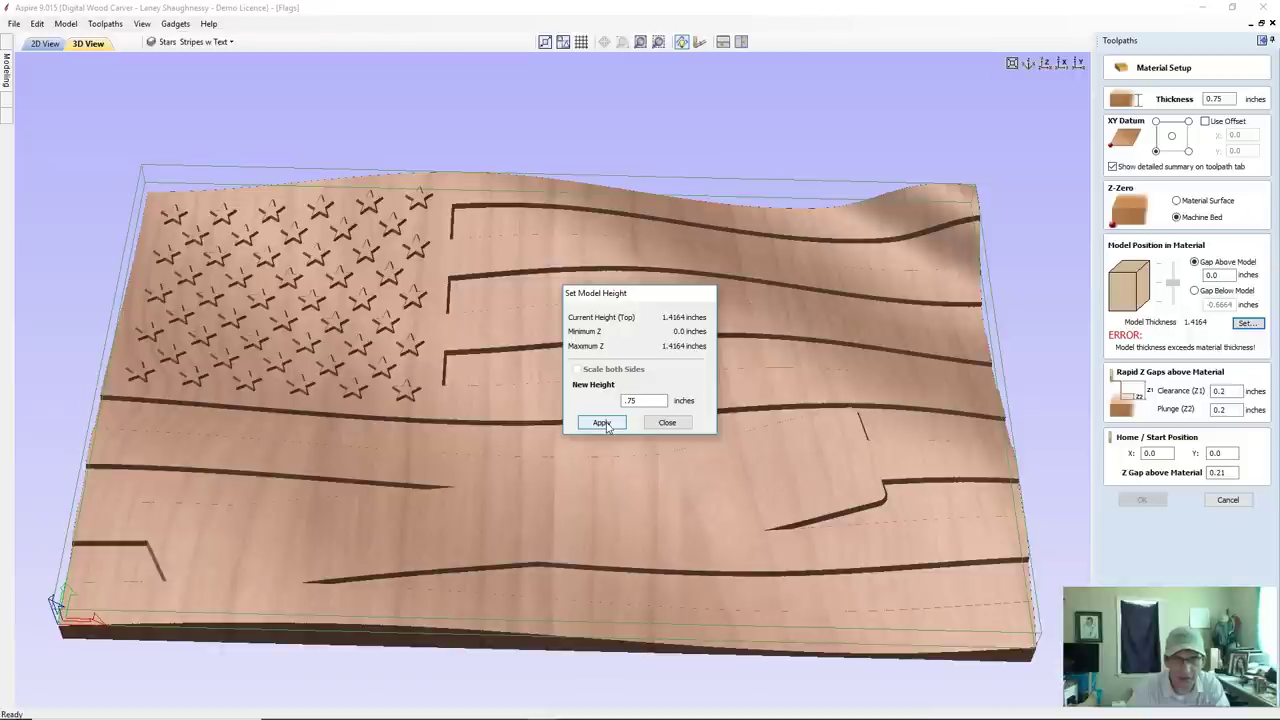
{"action": "left_click", "coordinate": [604, 423]}
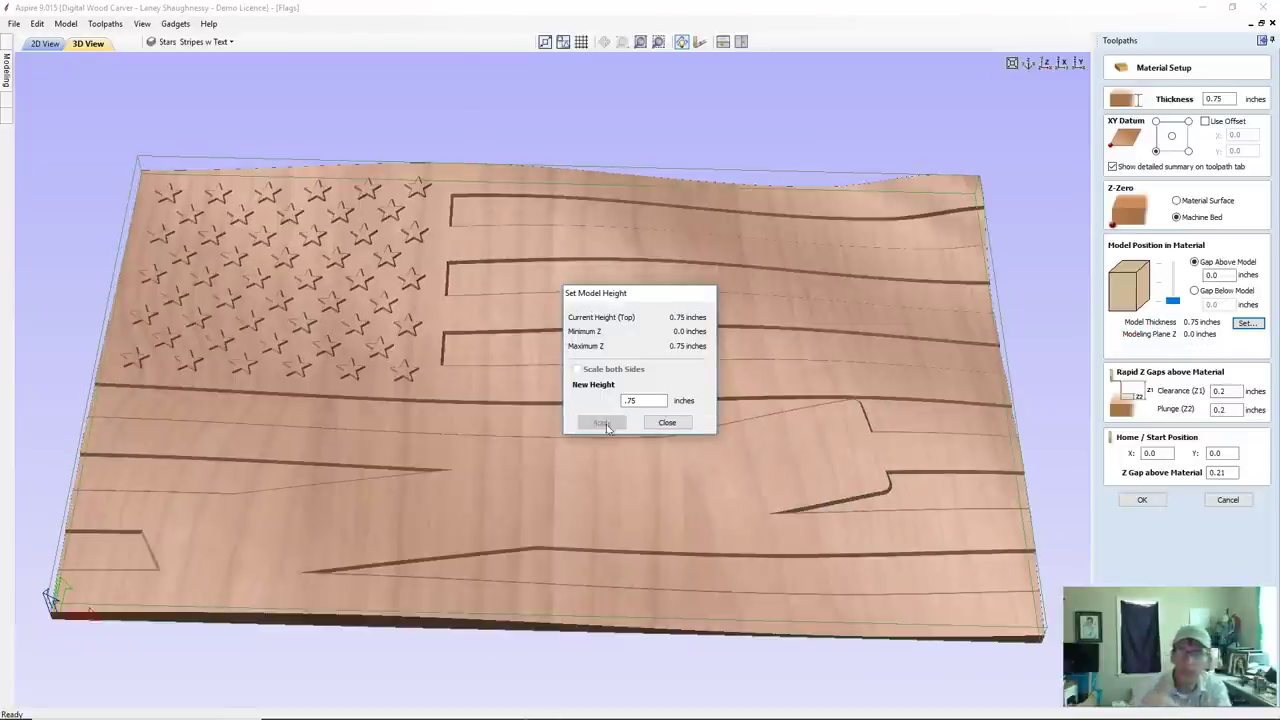
{"action": "left_click", "coordinate": [666, 422]}
{"action": "left_click", "coordinate": [490, 612]}
{"action": "left_click_drag", "start_coordinate": [490, 612], "coordinate": [507, 555]}
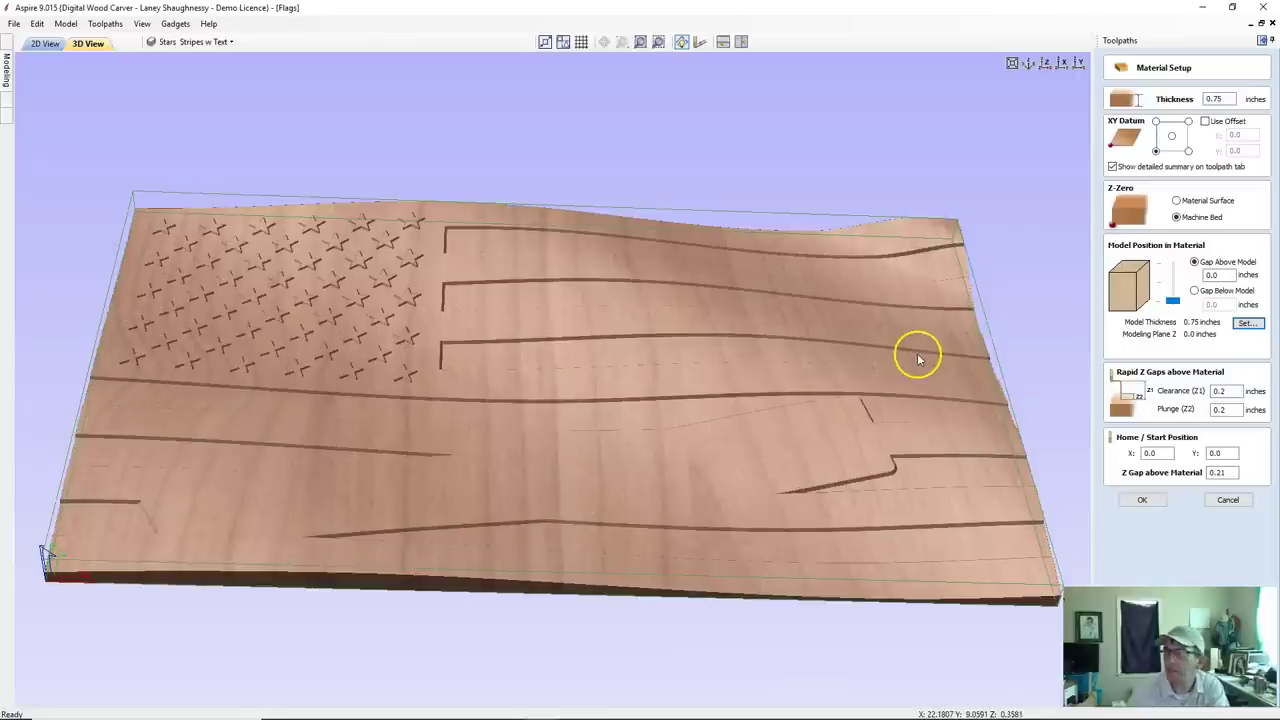
Accept the material setup and give 3D Finish 1 a Material Boundary limit, 0.125-inch offset and Raster strategy.
{"action": "left_click", "coordinate": [1143, 500]}
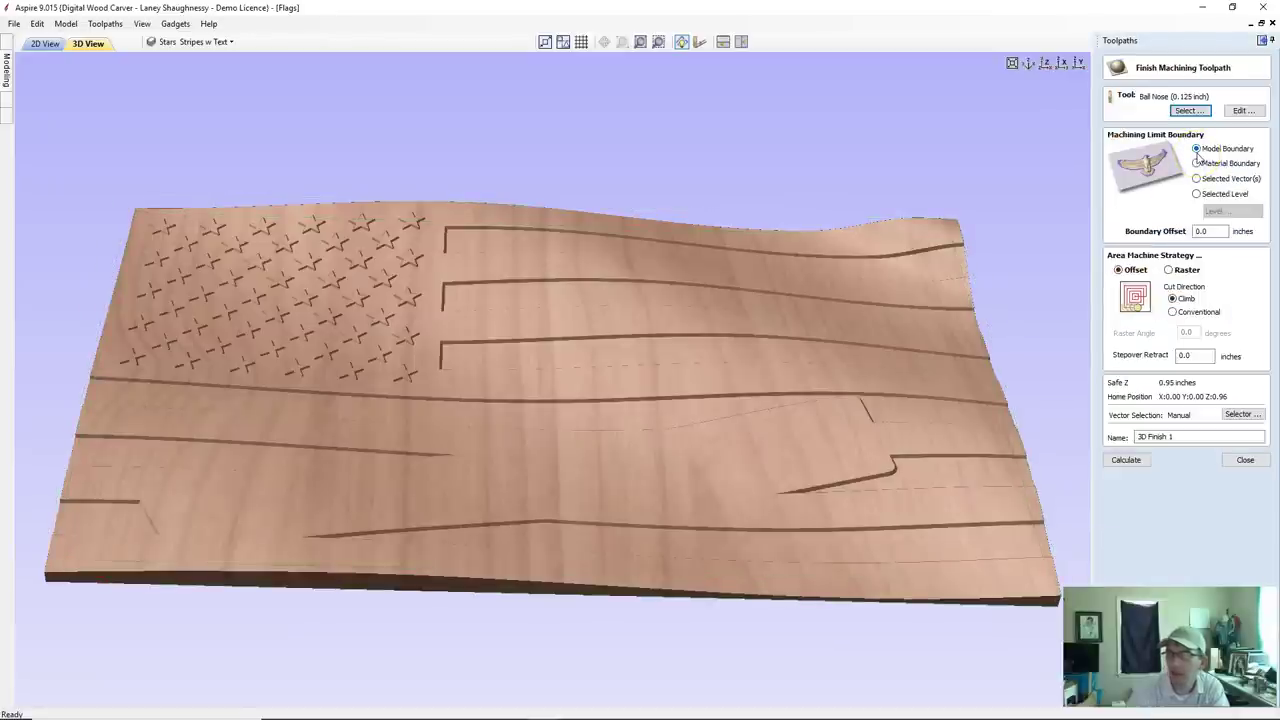
{"action": "left_click", "coordinate": [1197, 163]}
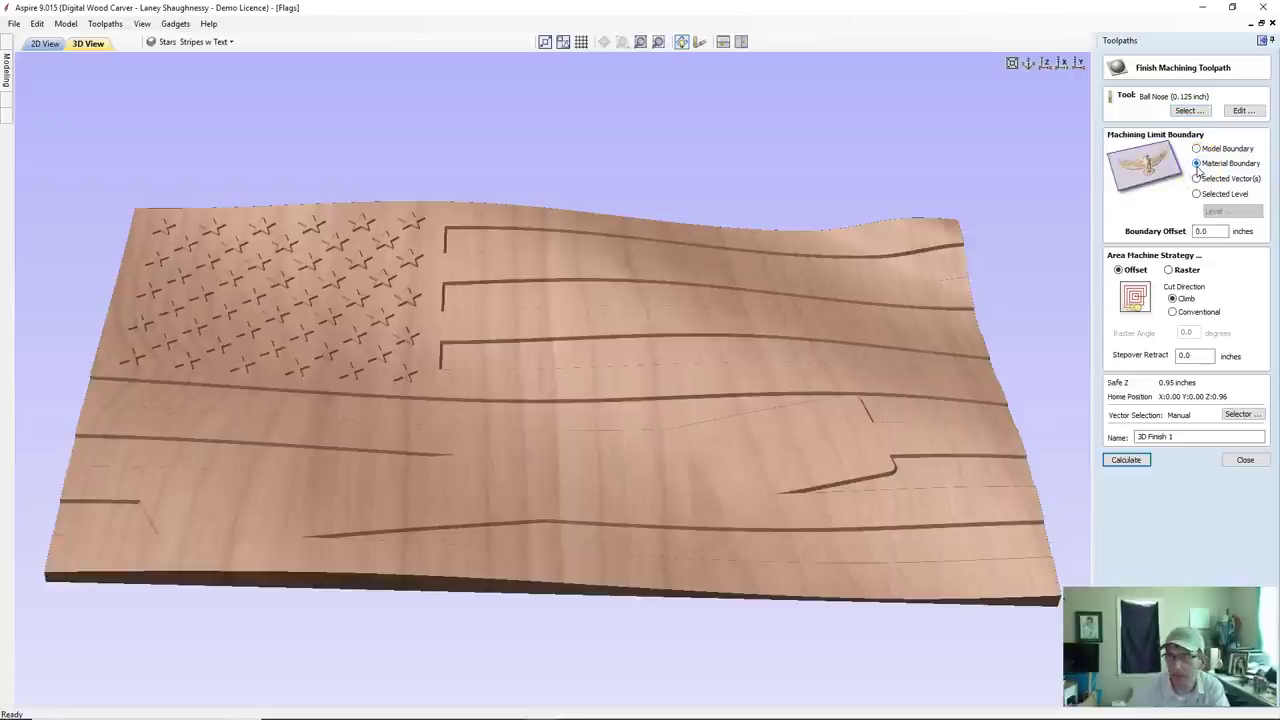
{"action": "left_click", "coordinate": [283, 235]}
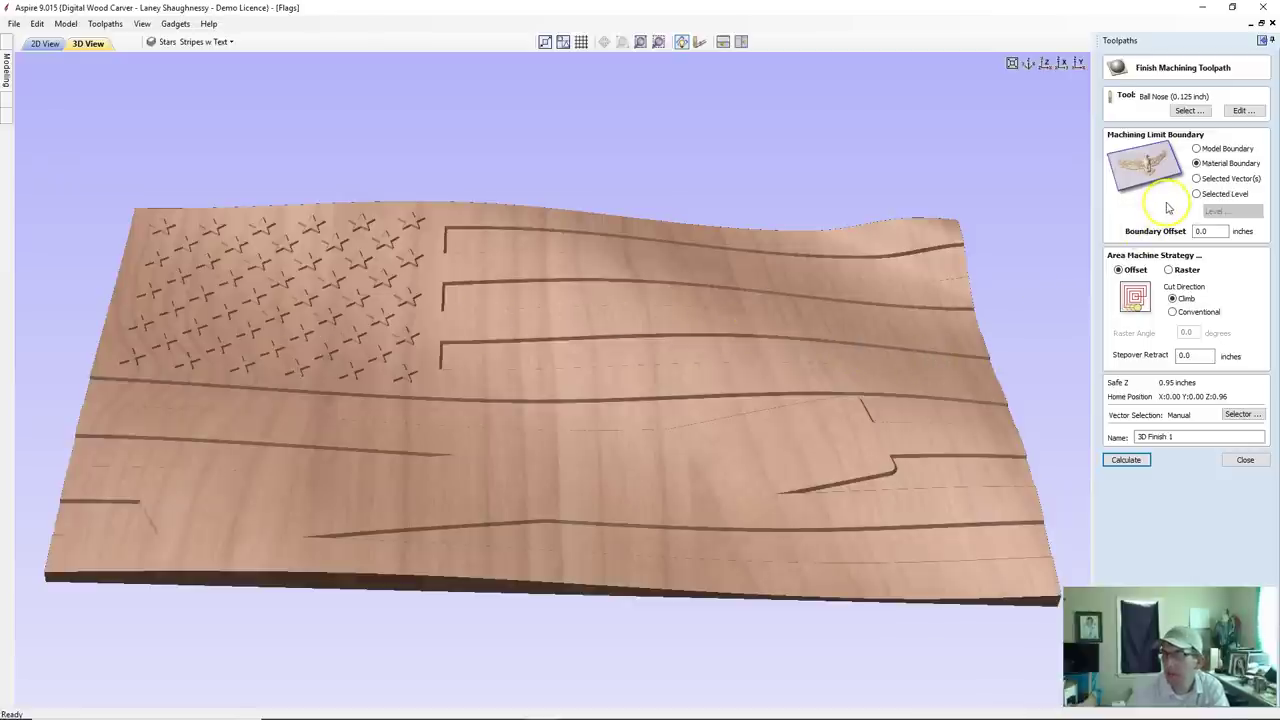
{"action": "left_click", "coordinate": [1203, 231]}
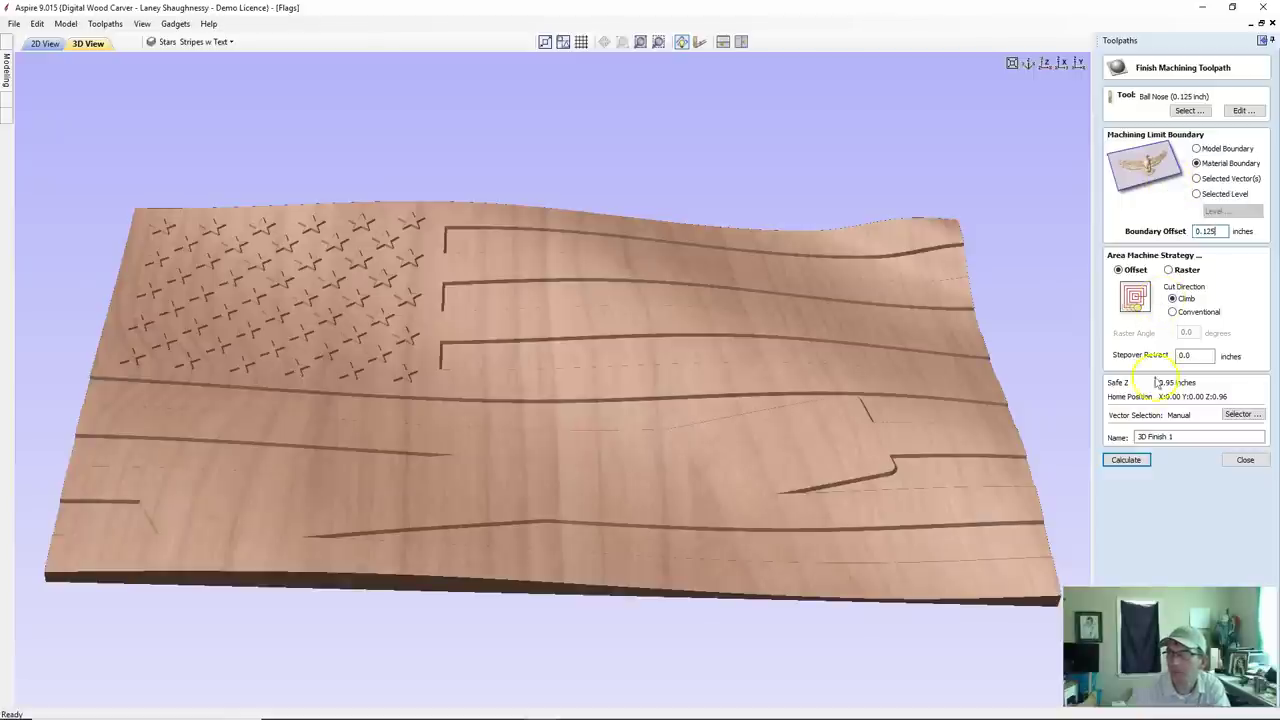
{"action": "left_click", "coordinate": [1168, 270]}
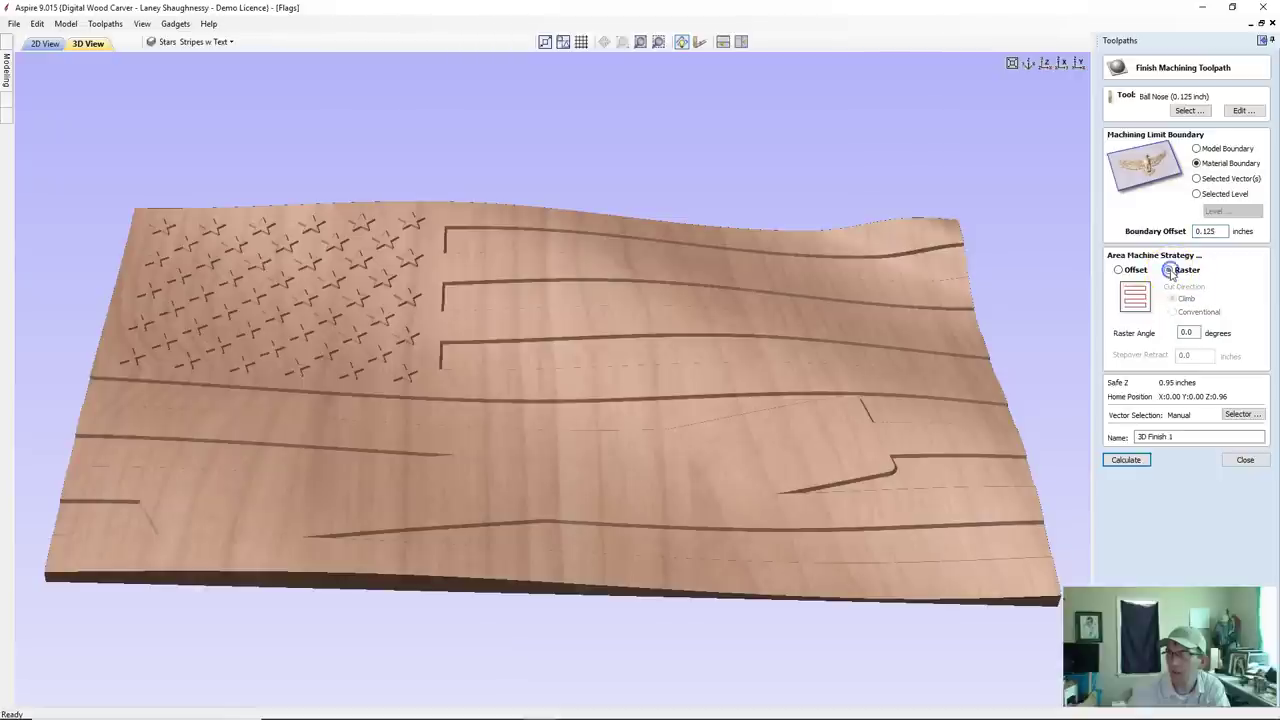
Calculate and simulate 3D Finish 1 in Beech Dark material colour, then return to the 2D view.
{"action": "left_click", "coordinate": [1128, 461]}
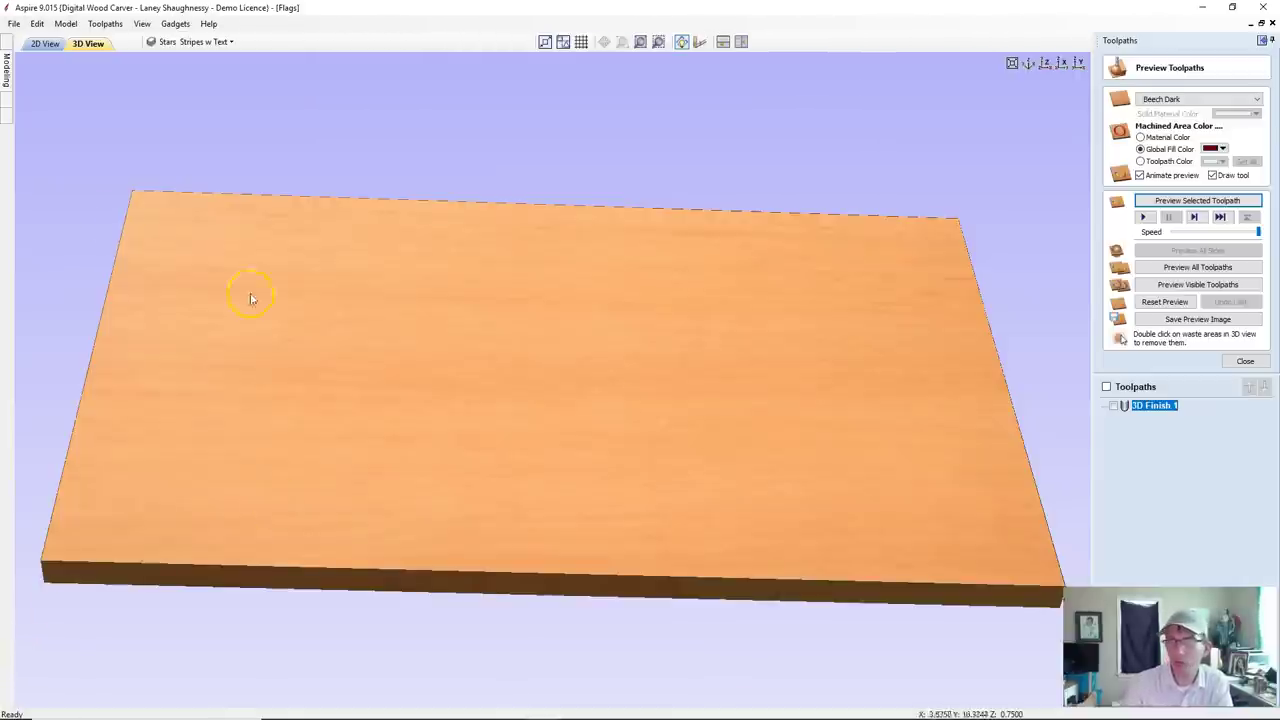
{"action": "left_click", "coordinate": [1157, 202]}
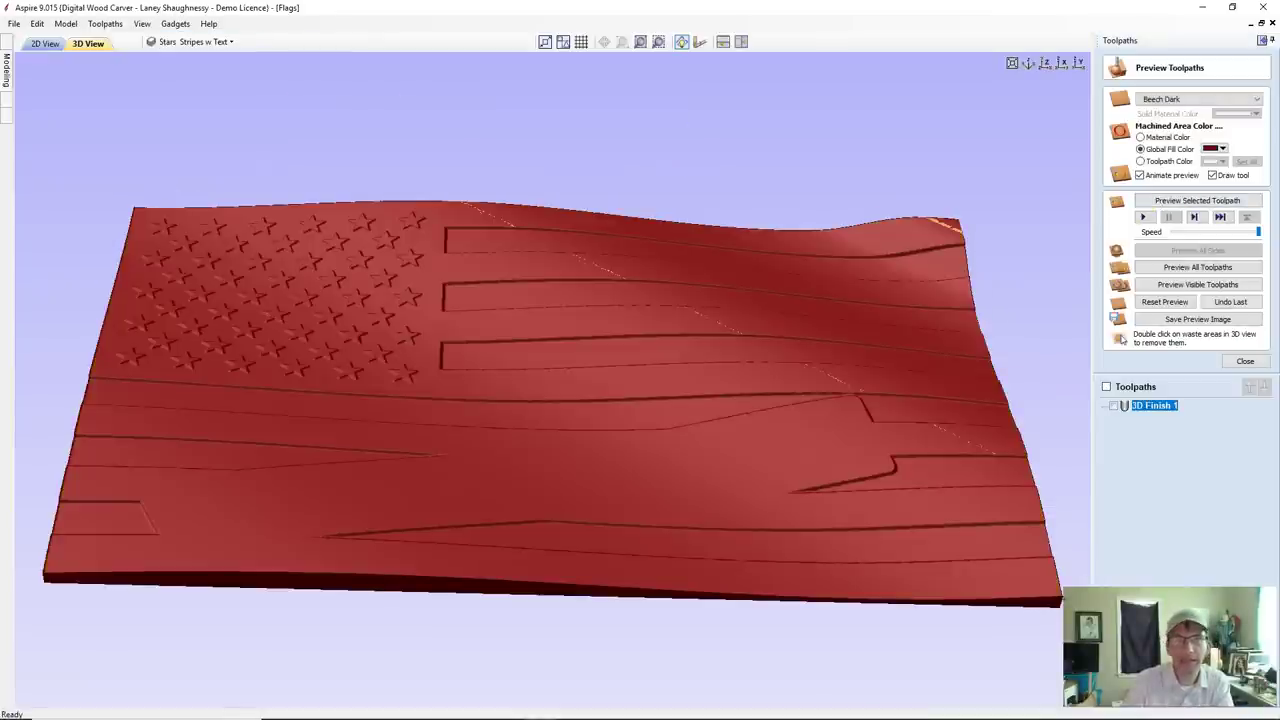
{"action": "left_click", "coordinate": [1140, 137]}
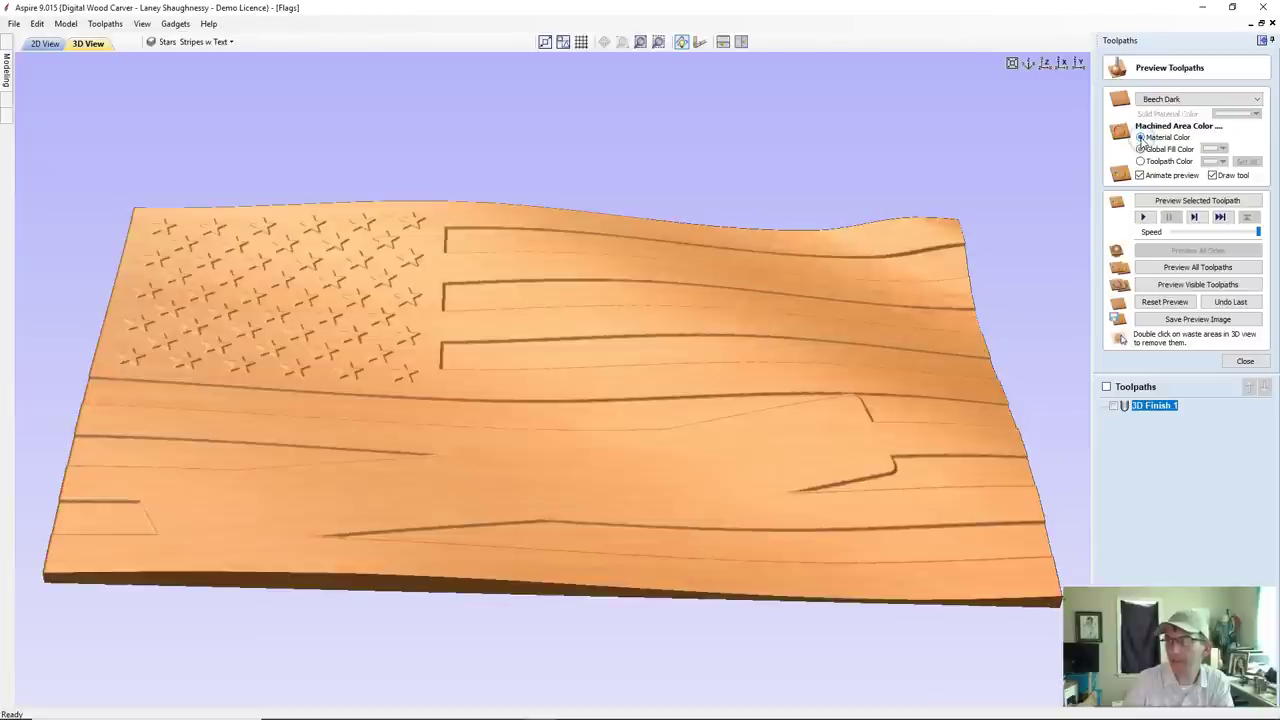
{"action": "left_click", "coordinate": [45, 43]}
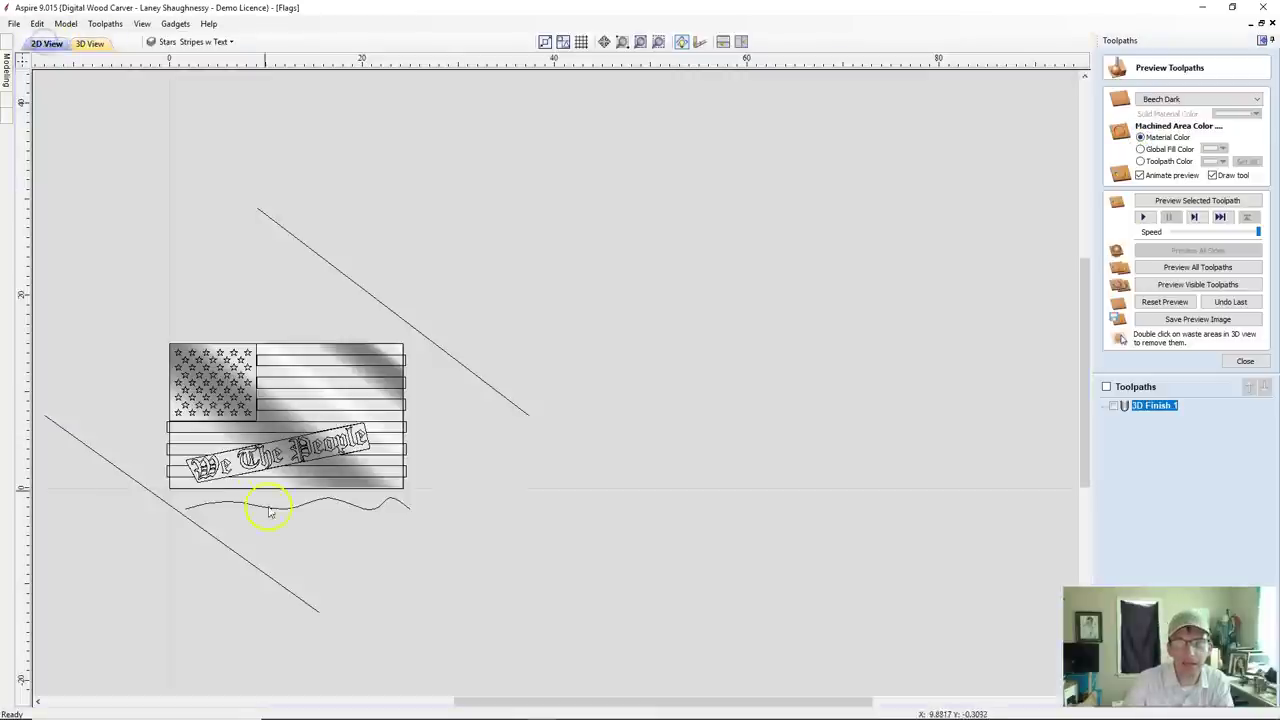
Zoom into the banner and box-select all the 'We The People' letter vectors.
{"action": "scroll", "coordinate": [197, 488], "scroll_direction": "up", "scroll_amount": 5}
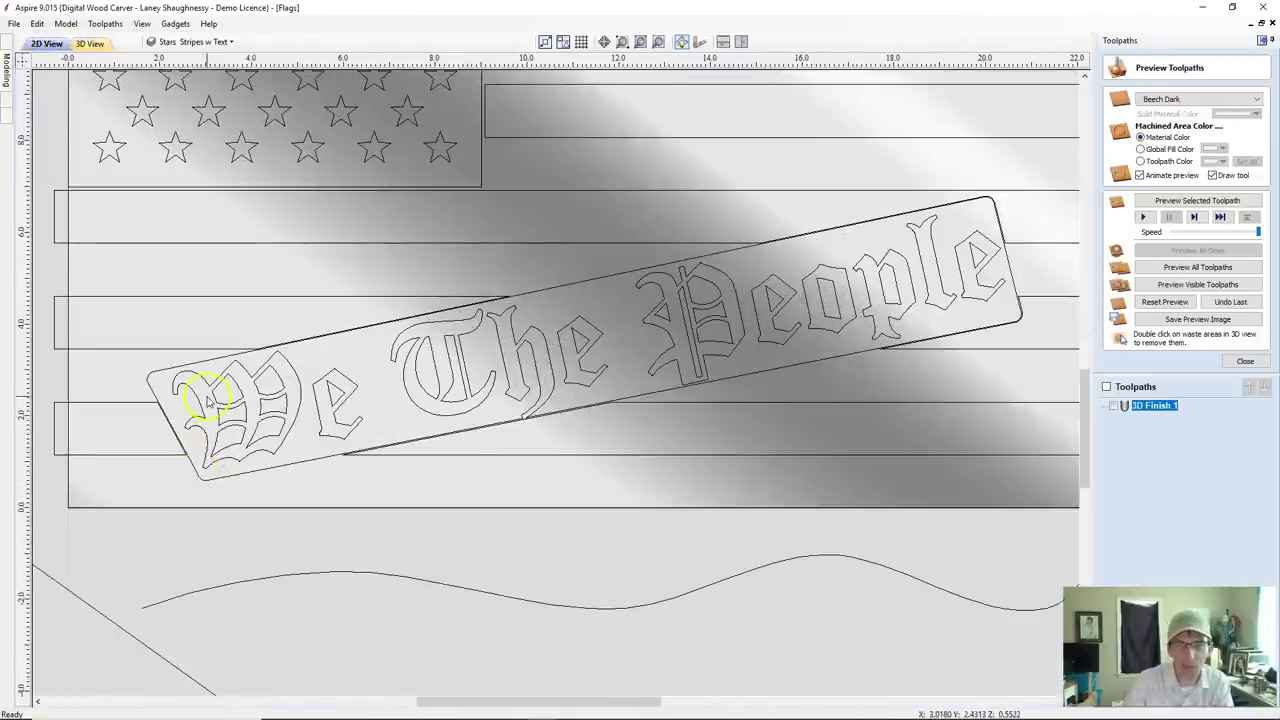
{"action": "left_click", "coordinate": [214, 400]}
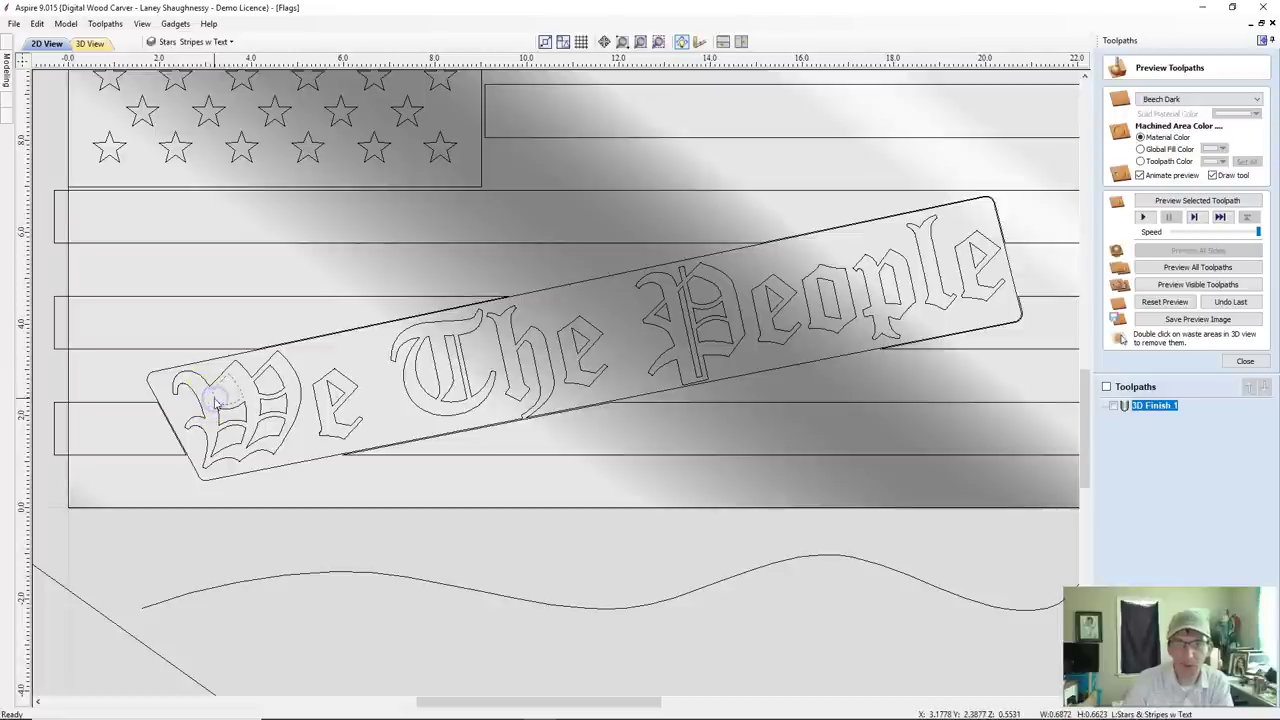
{"action": "left_click_drag", "start_coordinate": [137, 349], "coordinate": [1047, 235]}
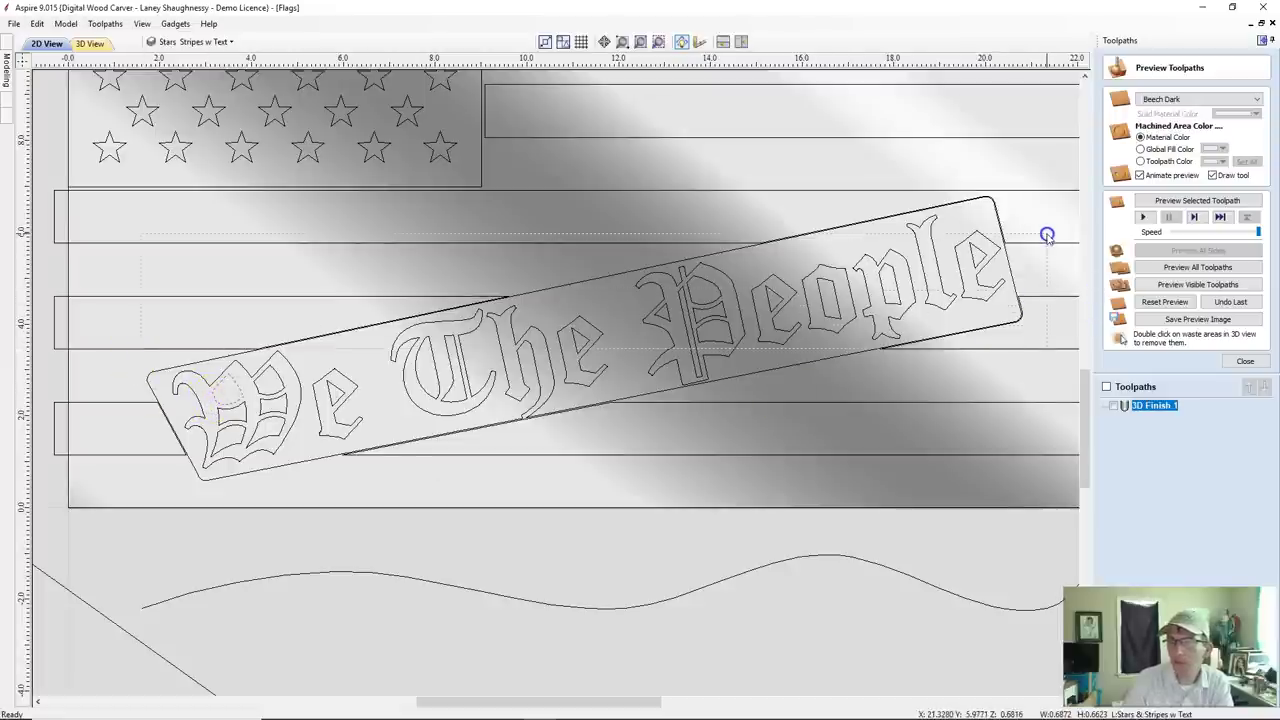
{"action": "left_click", "coordinate": [180, 340]}
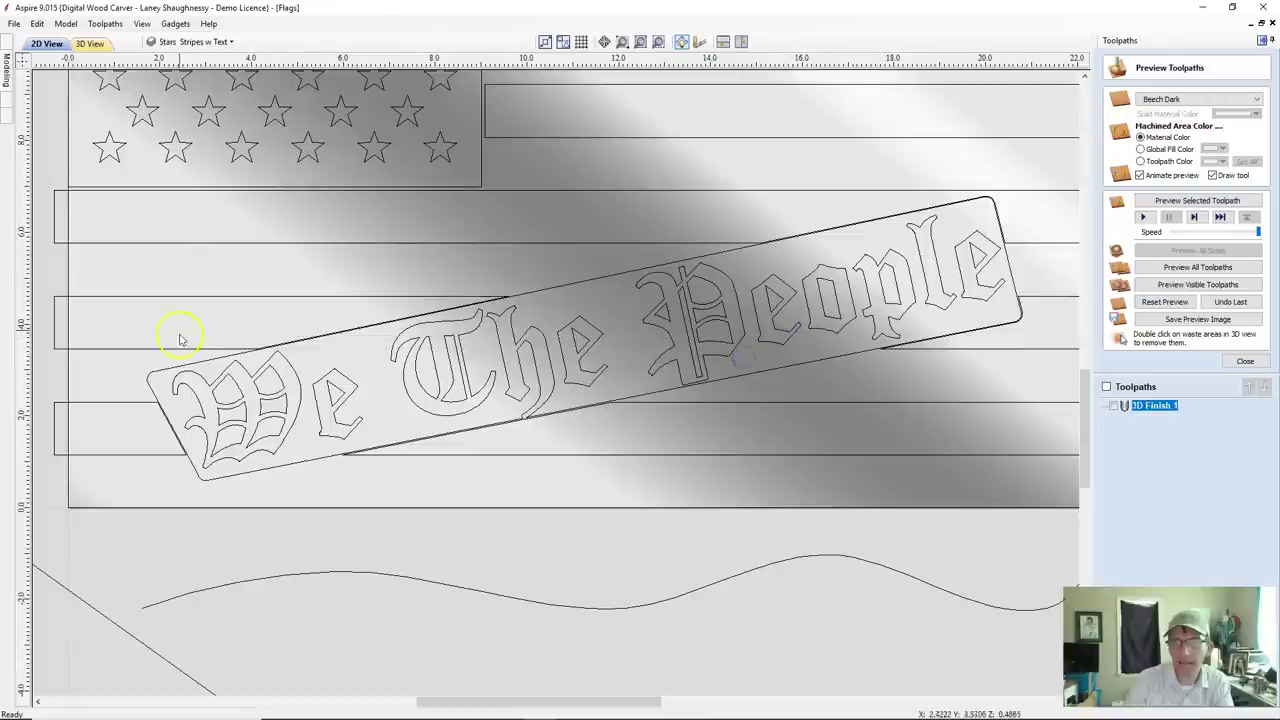
{"action": "left_click", "coordinate": [718, 211]}
{"action": "left_click_drag", "start_coordinate": [119, 199], "coordinate": [1059, 503]}
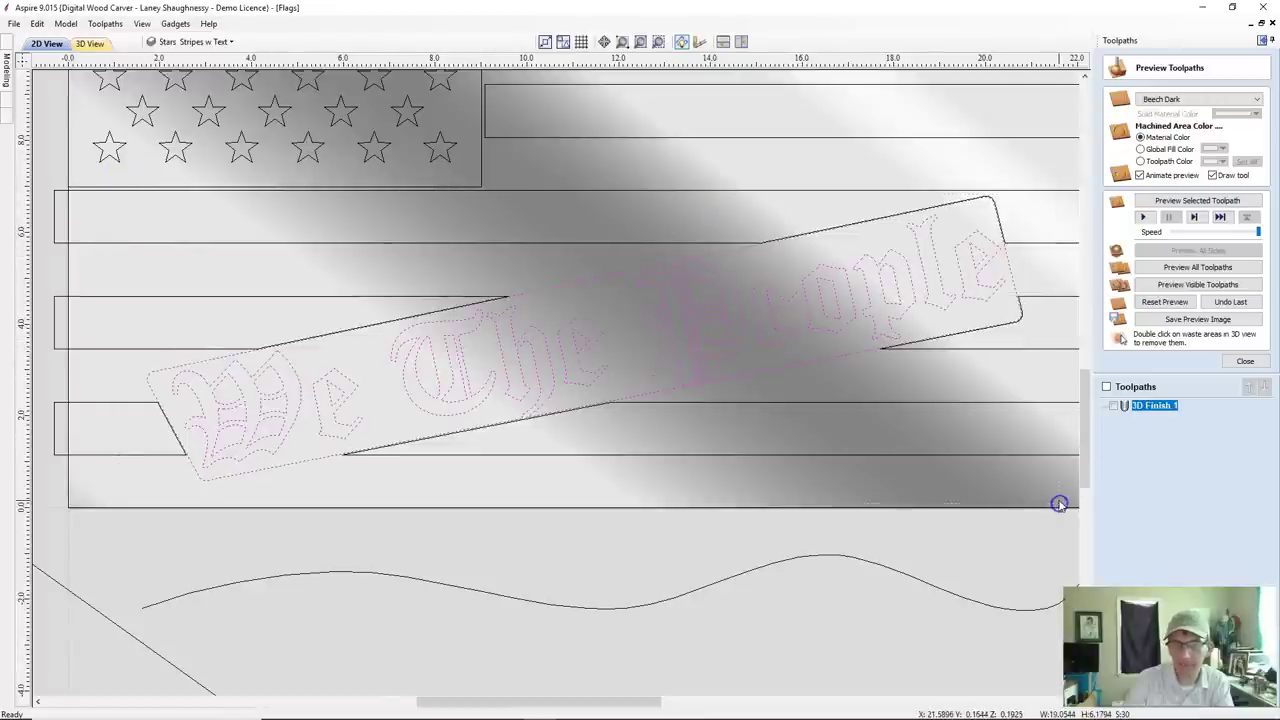
{"action": "scroll", "coordinate": [641, 338], "scroll_direction": "up", "scroll_amount": 2}
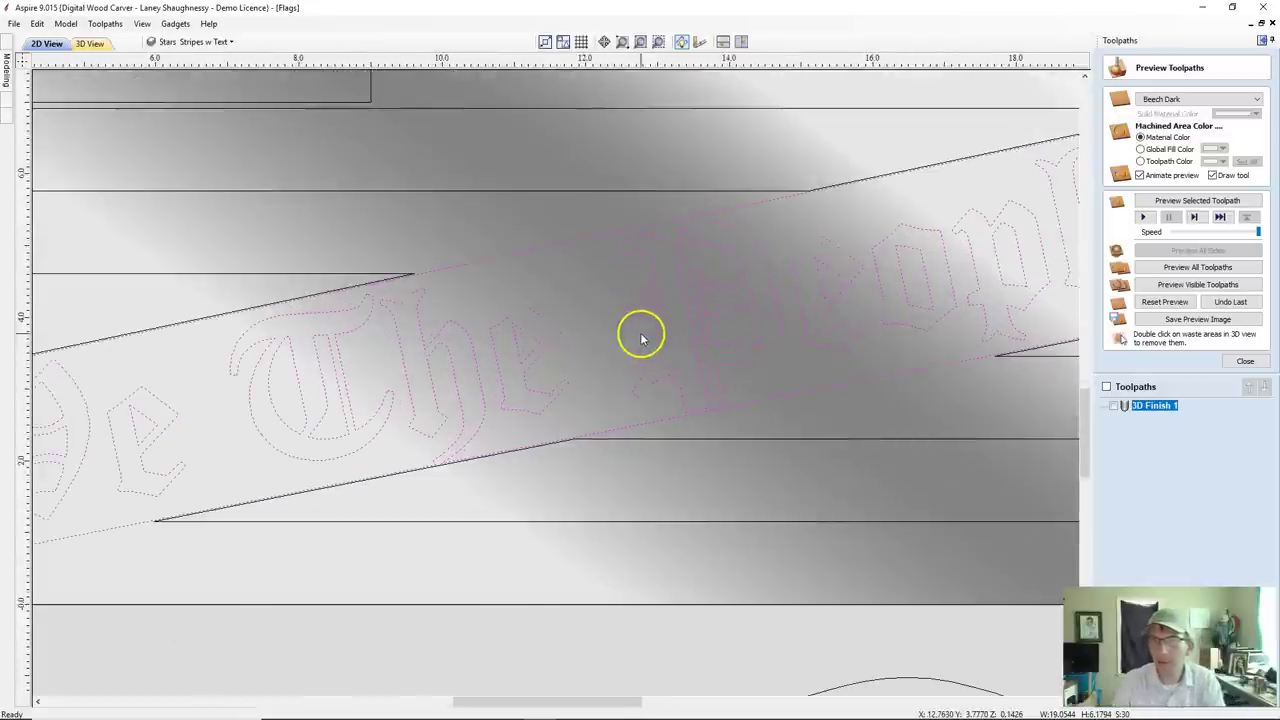
{"action": "scroll", "coordinate": [641, 338], "scroll_direction": "down", "scroll_amount": 2}
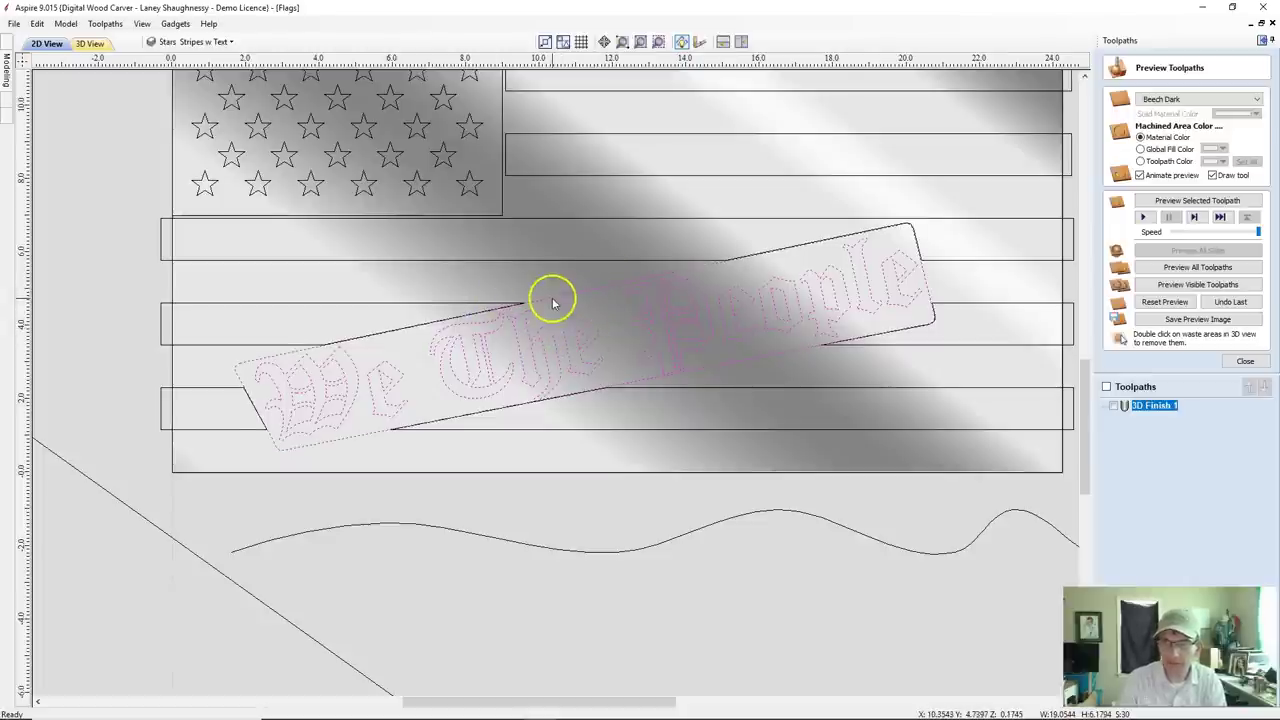
Cut the letter outline open at the node touching the banner edge.
{"action": "scroll", "coordinate": [530, 388], "scroll_direction": "up", "scroll_amount": 6}
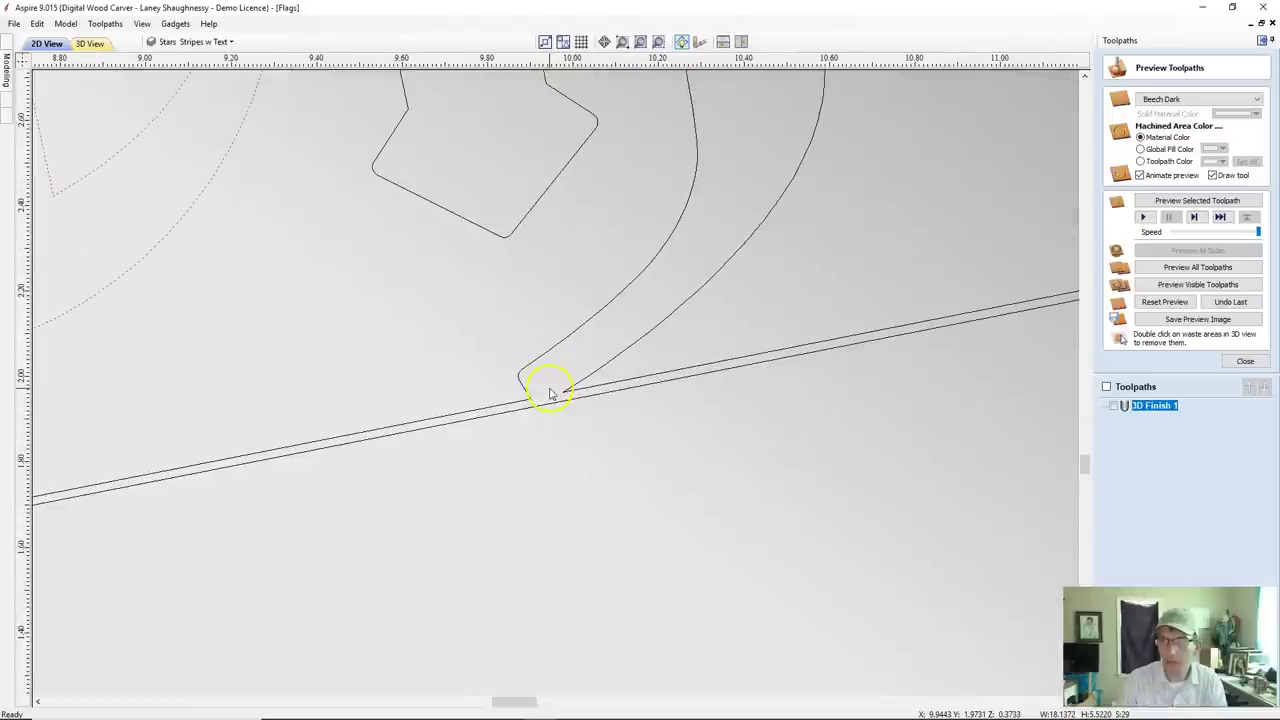
{"action": "scroll", "coordinate": [550, 400], "scroll_direction": "up", "scroll_amount": 1}
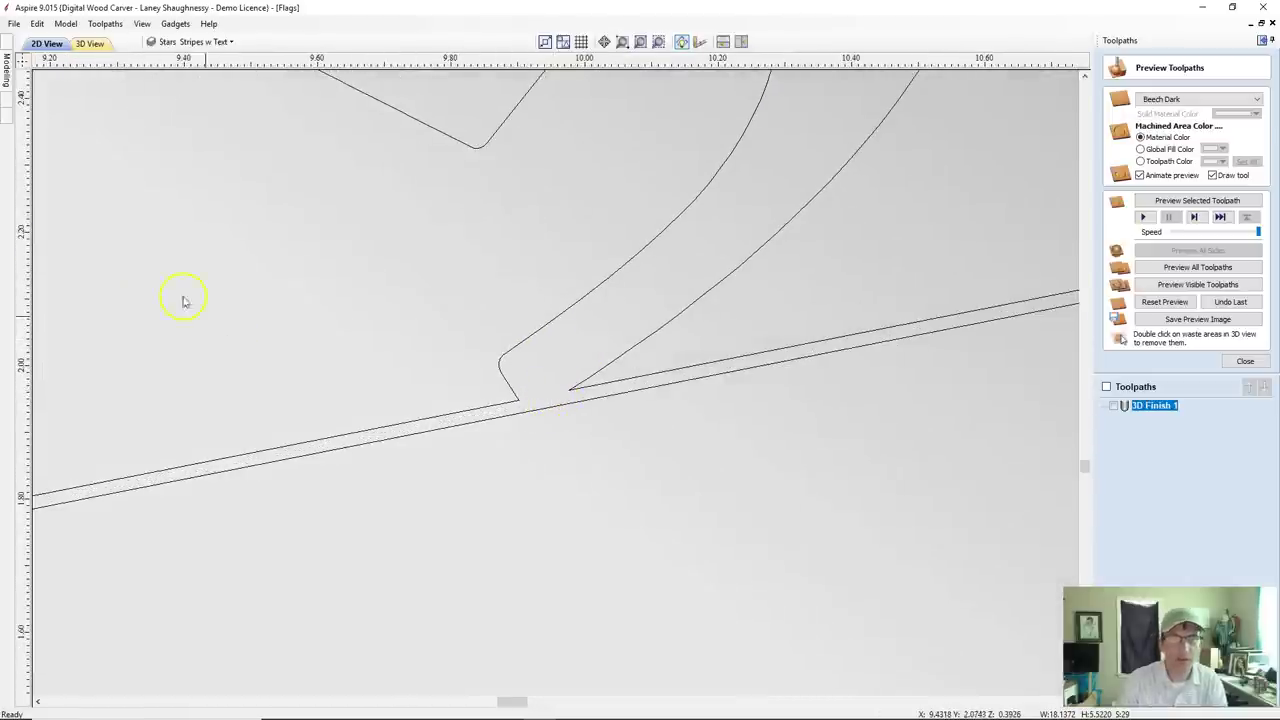
{"action": "left_click", "coordinate": [6, 52]}
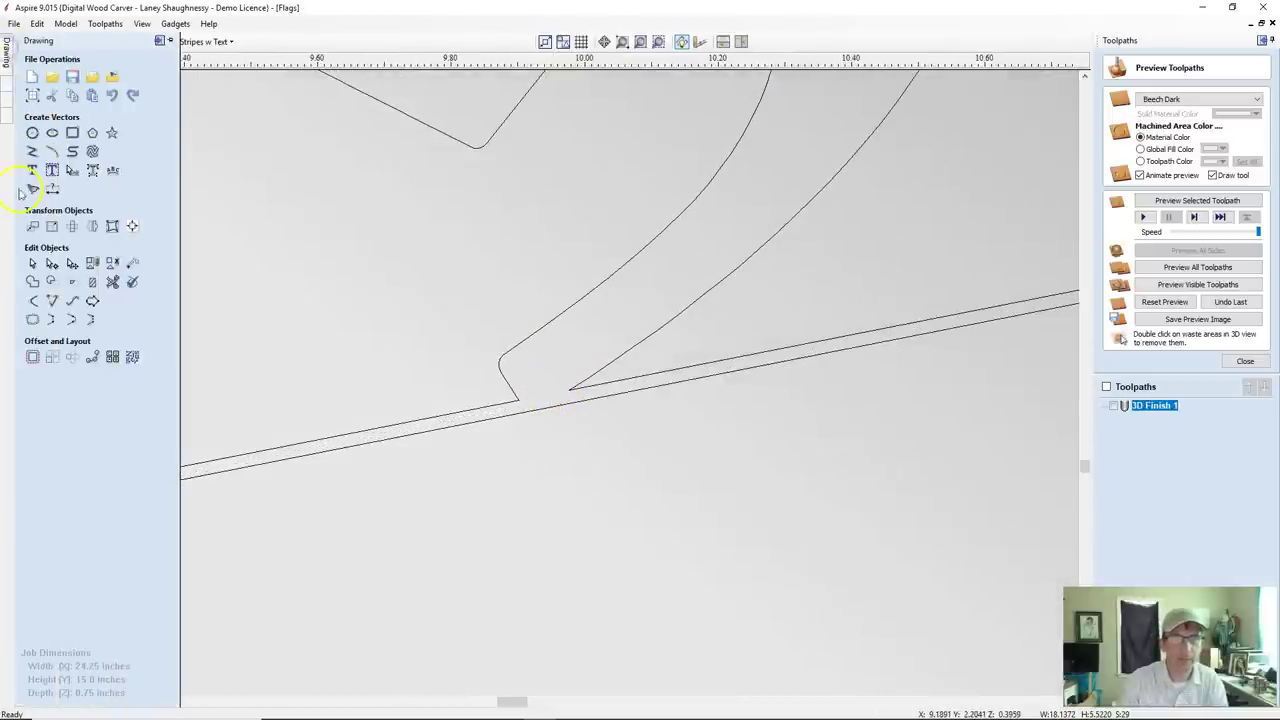
{"action": "left_click", "coordinate": [52, 265]}
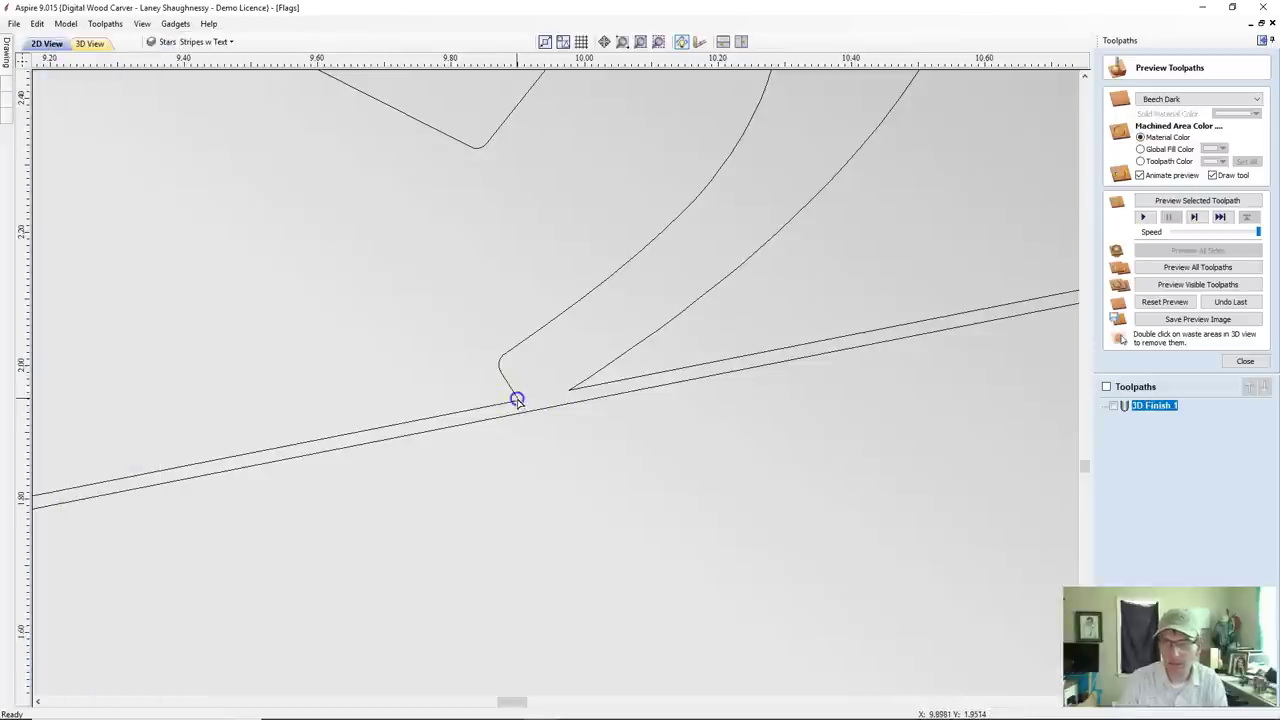
{"action": "right_click", "coordinate": [568, 390]}
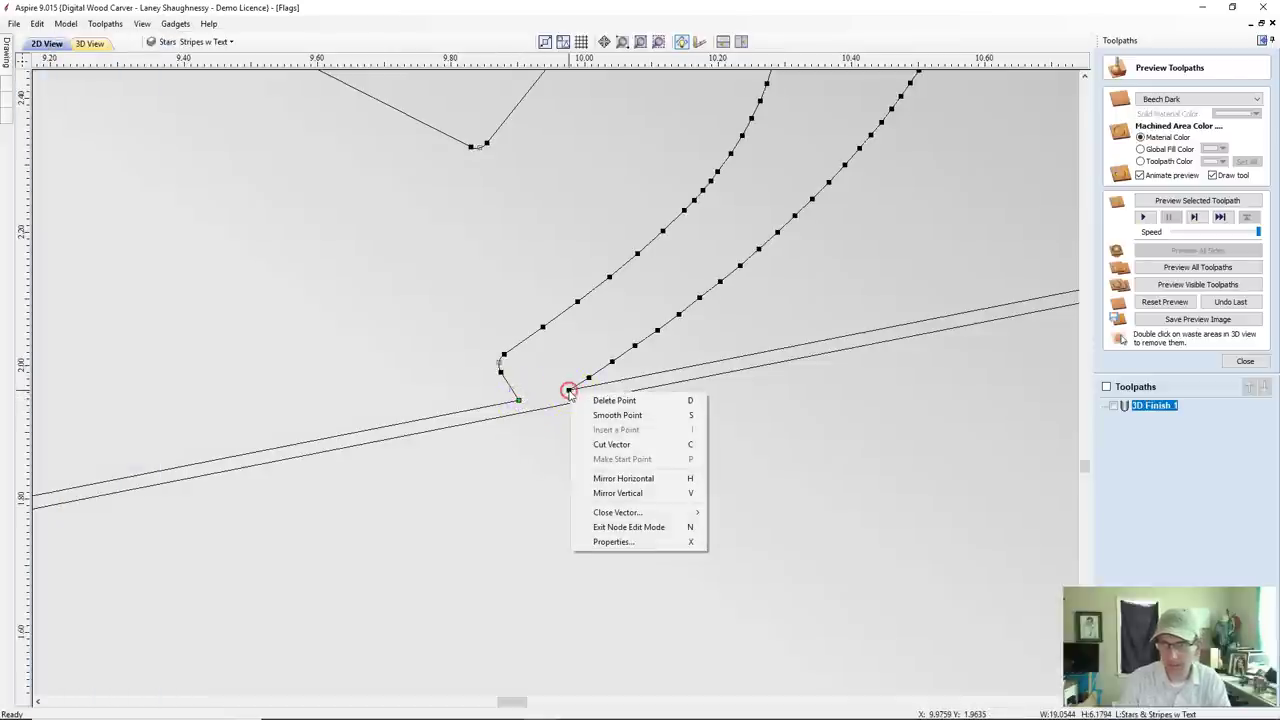
{"action": "left_click", "coordinate": [585, 437]}
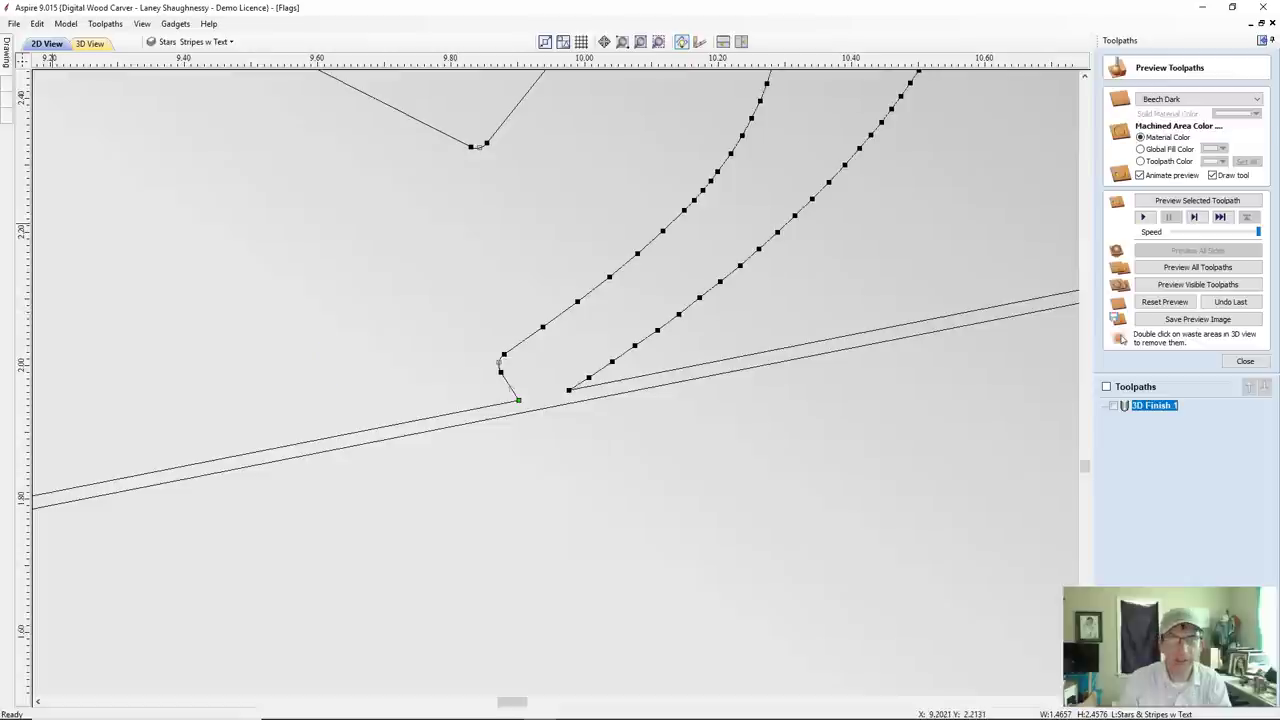
Rejoin the outline's two open ends with a smooth curve and deselect it.
{"action": "key", "text": "Escape"}
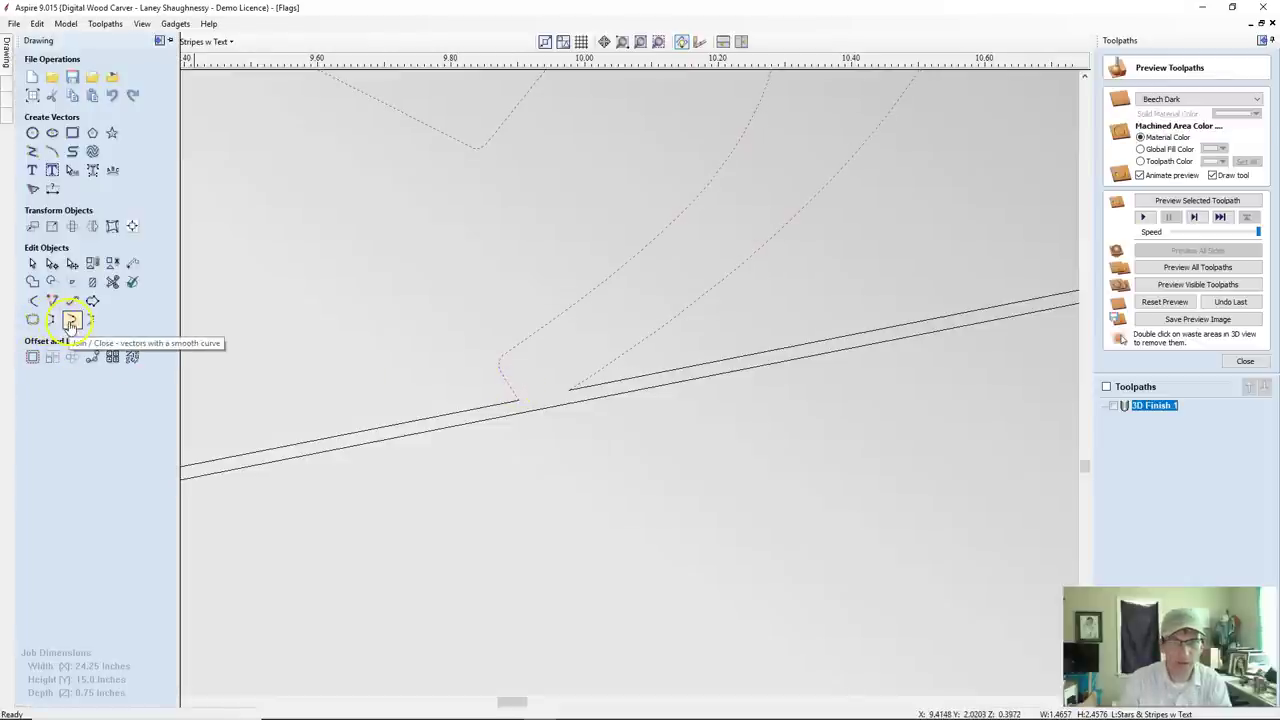
{"action": "left_click", "coordinate": [70, 320]}
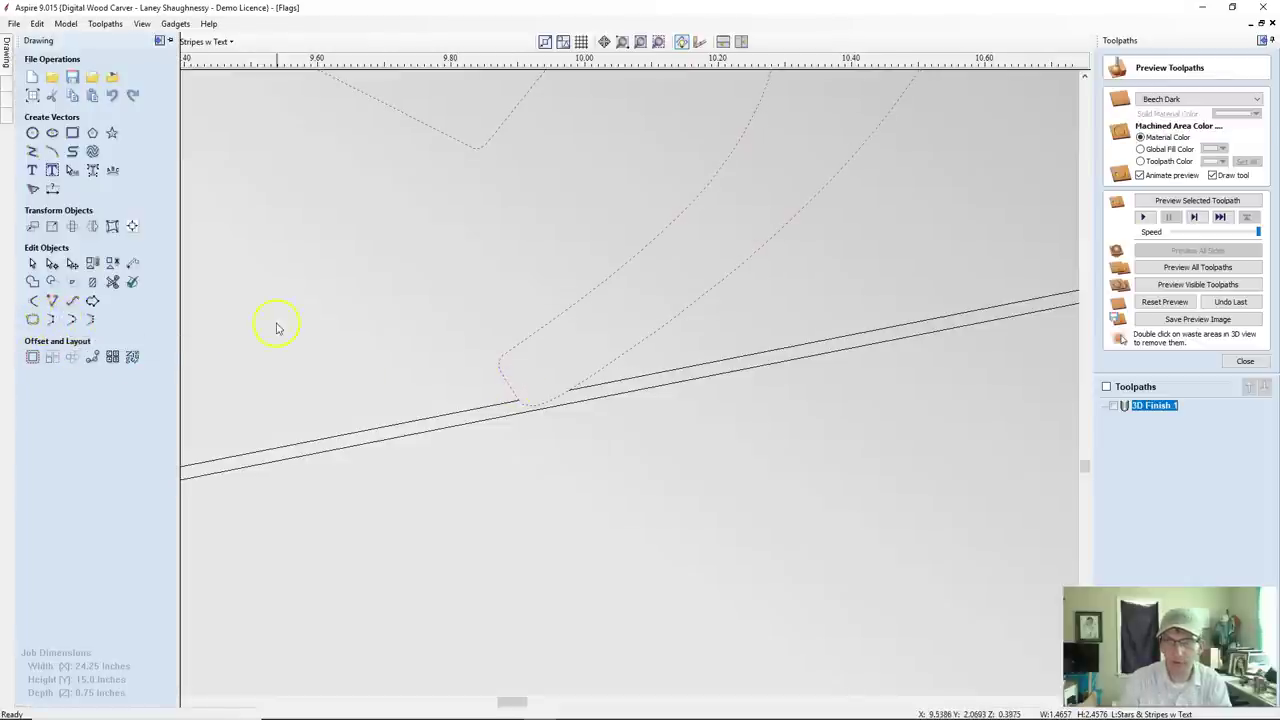
{"action": "key", "text": "F3"}
Select the whole 'We The People' lettering on the banner.
{"action": "scroll", "coordinate": [370, 366], "scroll_direction": "down", "scroll_amount": 6}
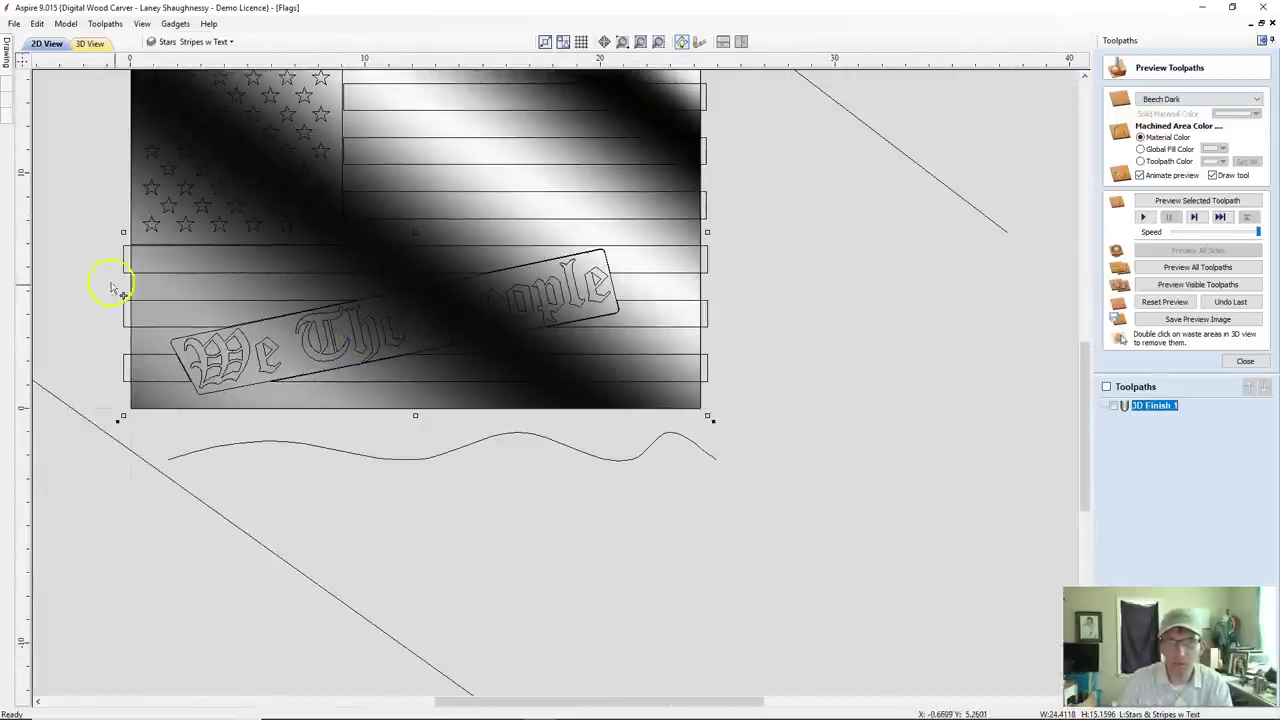
{"action": "left_click_drag", "start_coordinate": [88, 254], "coordinate": [637, 405]}
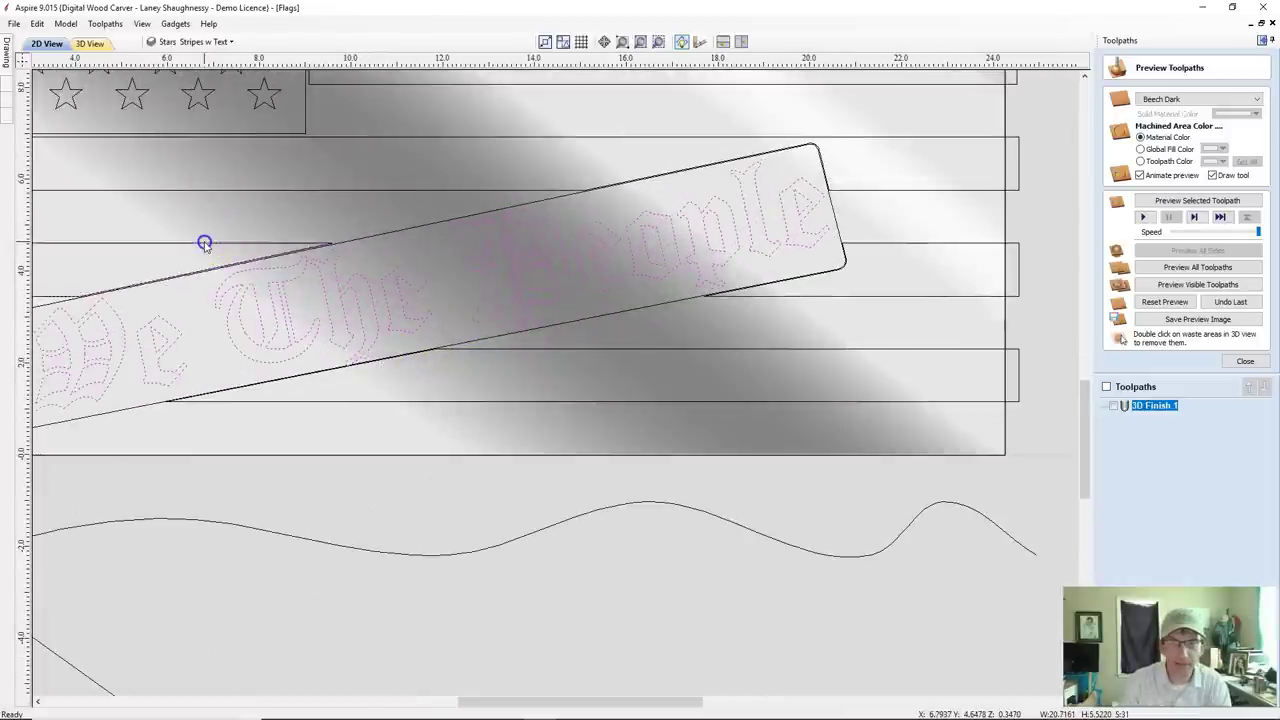
{"action": "scroll", "coordinate": [210, 246], "scroll_direction": "down", "scroll_amount": 2}
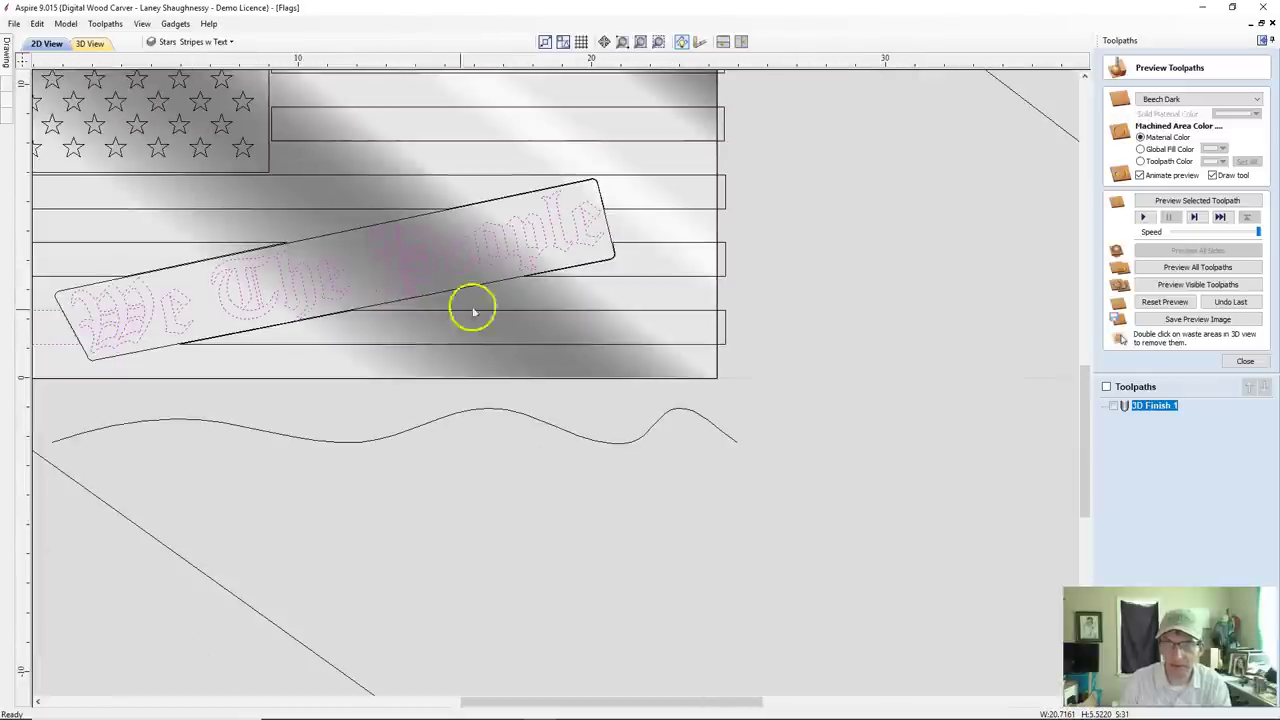
{"action": "scroll", "coordinate": [490, 283], "scroll_direction": "up", "scroll_amount": 2}
{"action": "scroll", "coordinate": [490, 283], "scroll_direction": "down", "scroll_amount": 2}
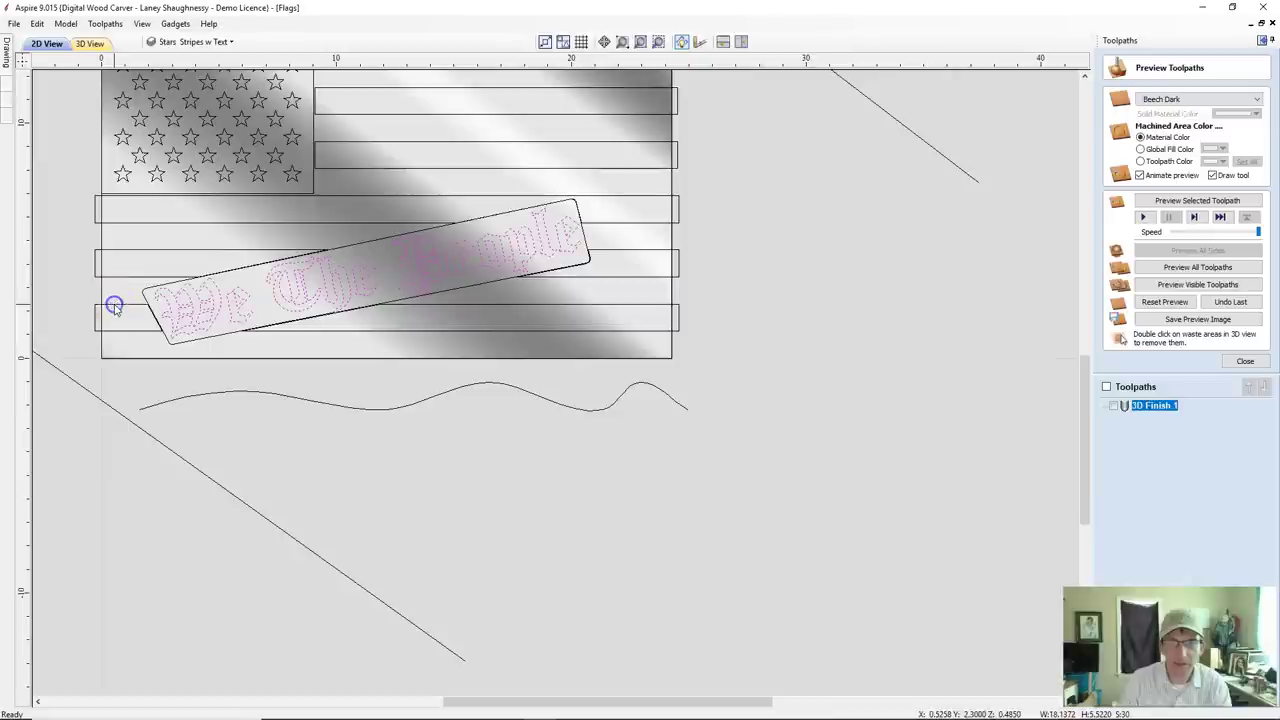
Calculate a V-Carve toolpath for the lettering, projected onto the 3D flag relief.
{"action": "left_click", "coordinate": [1243, 361]}
{"action": "left_click", "coordinate": [1113, 162]}
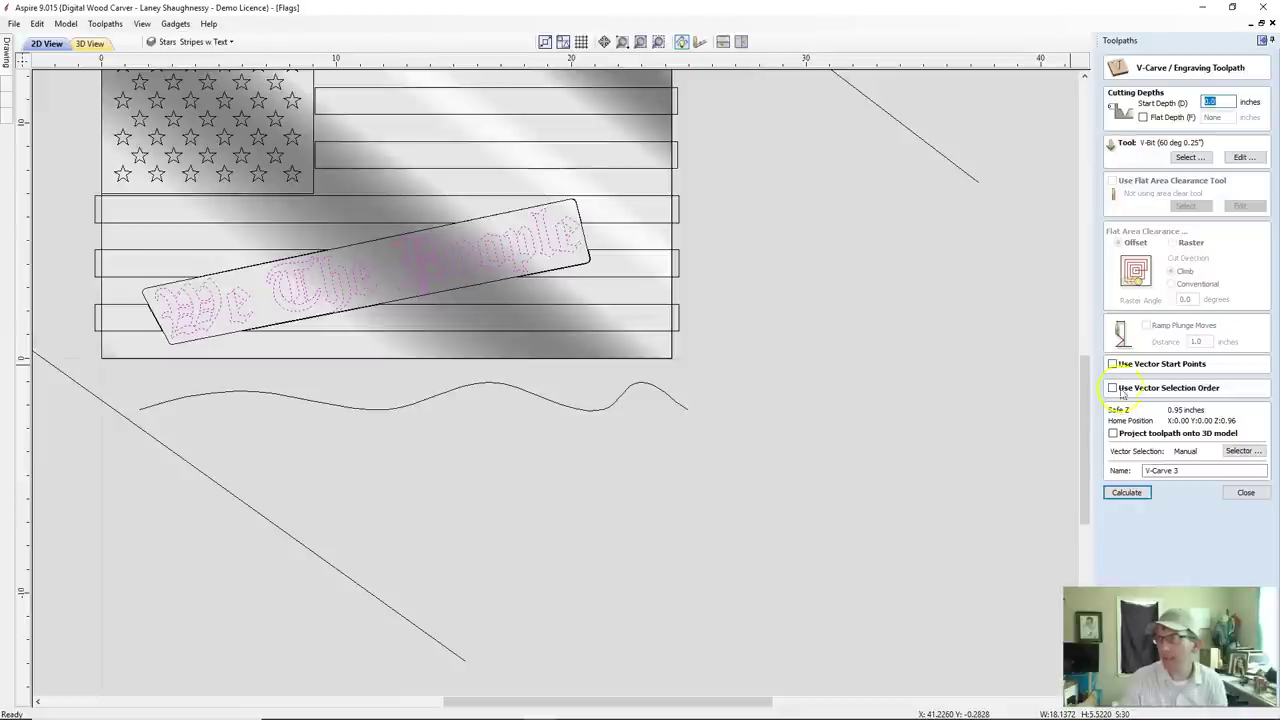
{"action": "left_click", "coordinate": [1112, 434]}
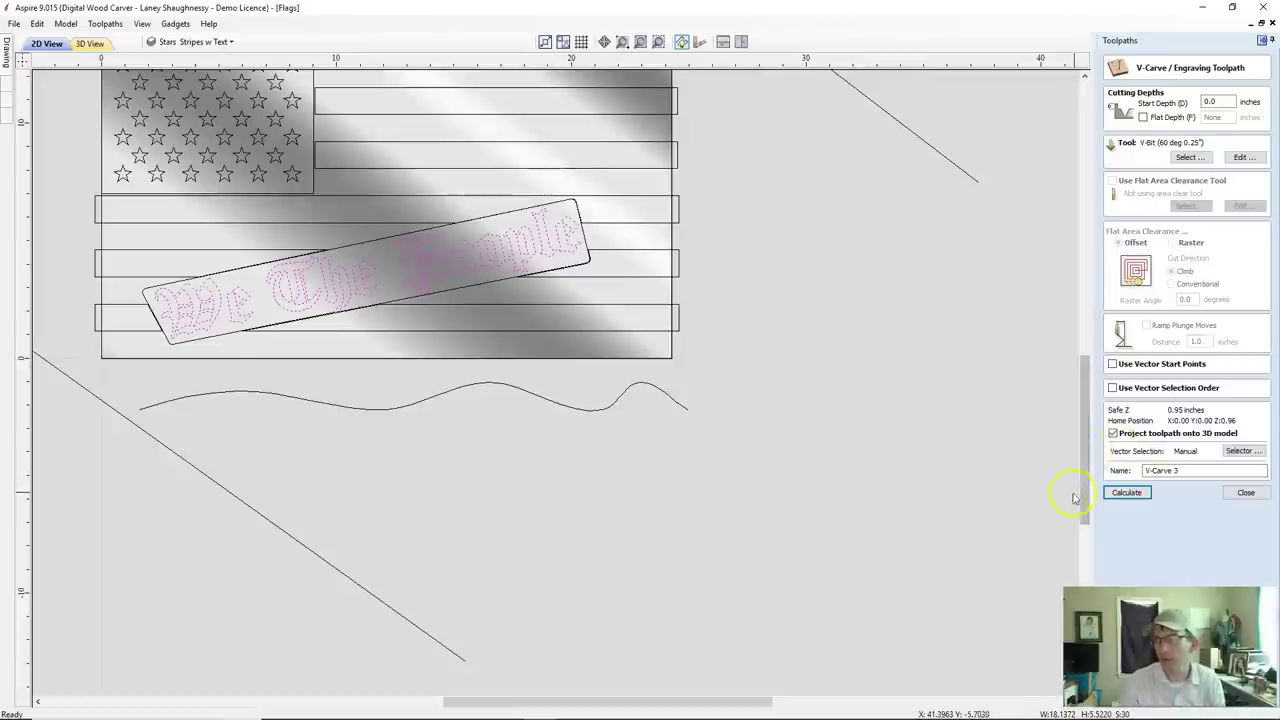
{"action": "left_click", "coordinate": [1133, 494]}
{"action": "left_click", "coordinate": [1133, 493]}
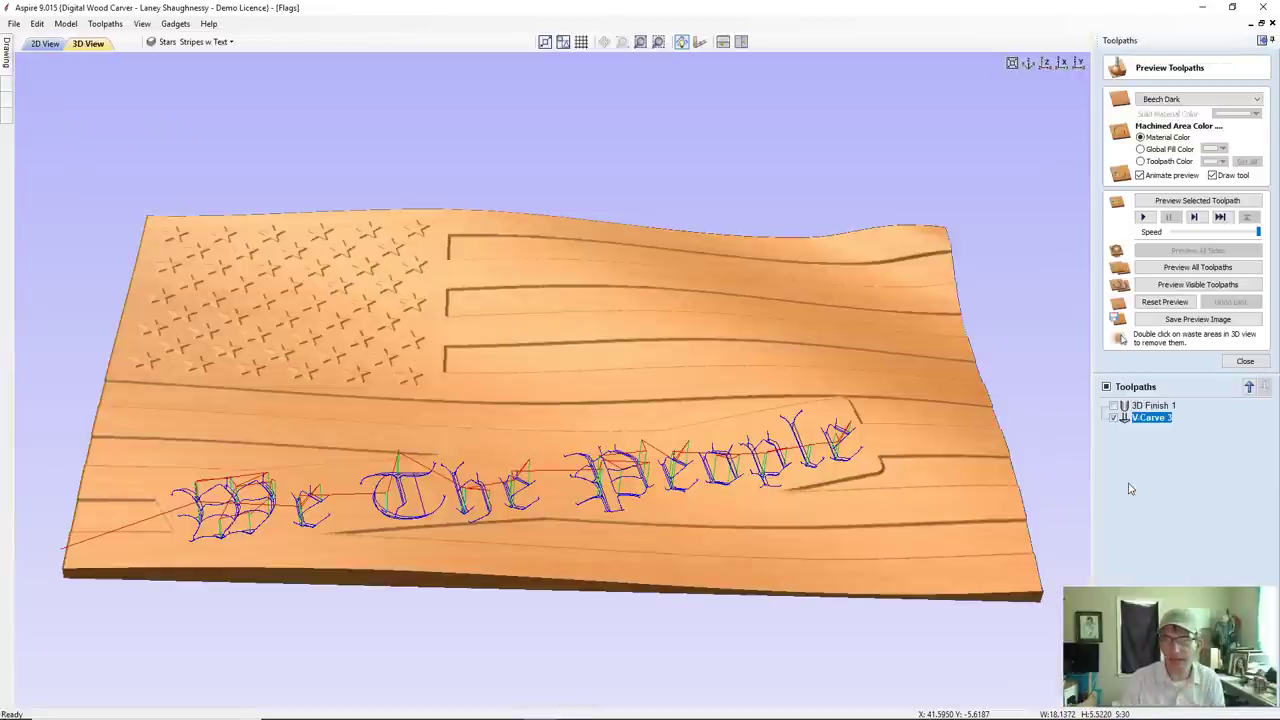
Simulate V-Carve 3, inspect the carved flag from top, front and perspective views, and reopen its settings.
{"action": "left_click", "coordinate": [1160, 201]}
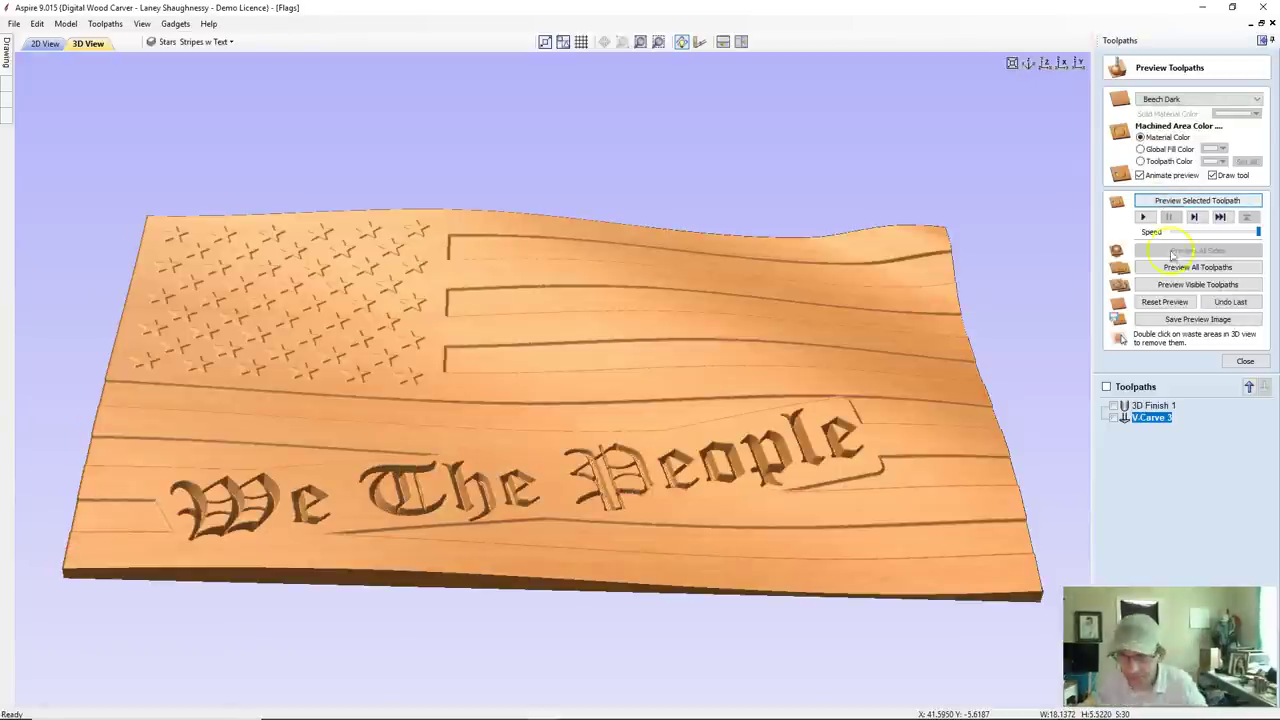
{"action": "left_click_drag", "start_coordinate": [592, 508], "coordinate": [531, 618]}
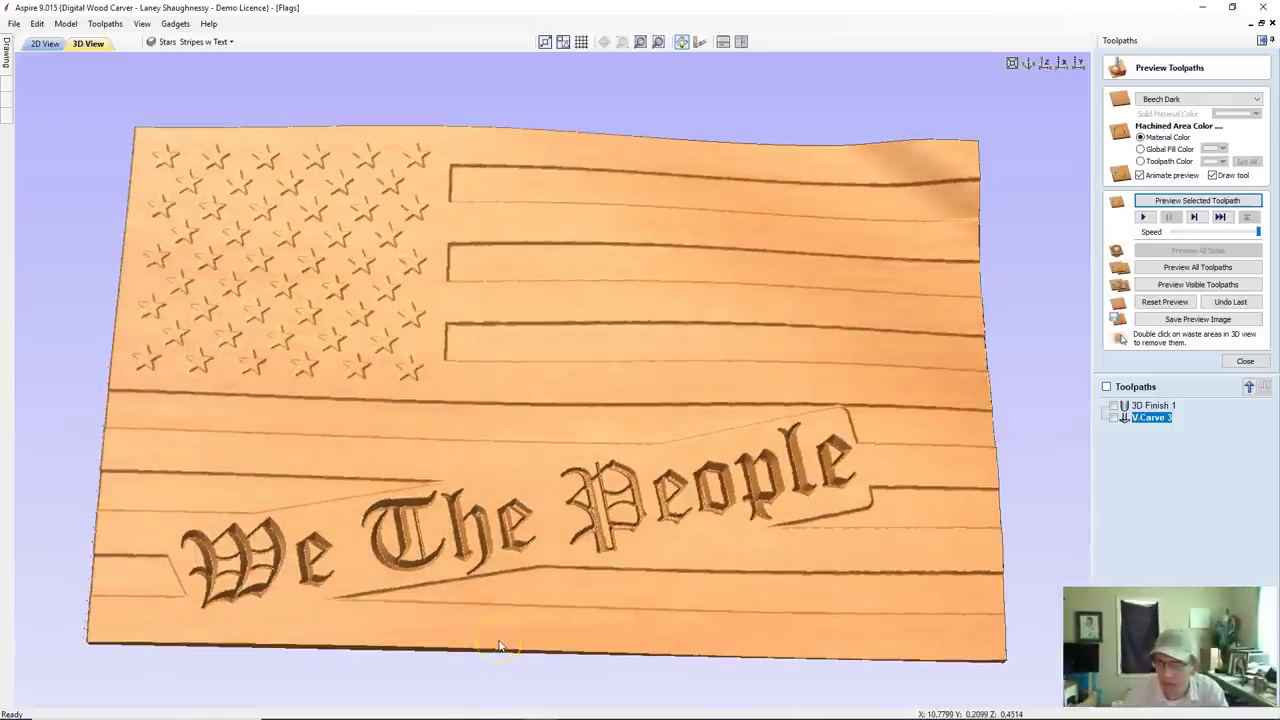
{"action": "scroll", "coordinate": [560, 605], "scroll_direction": "down", "scroll_amount": 2}
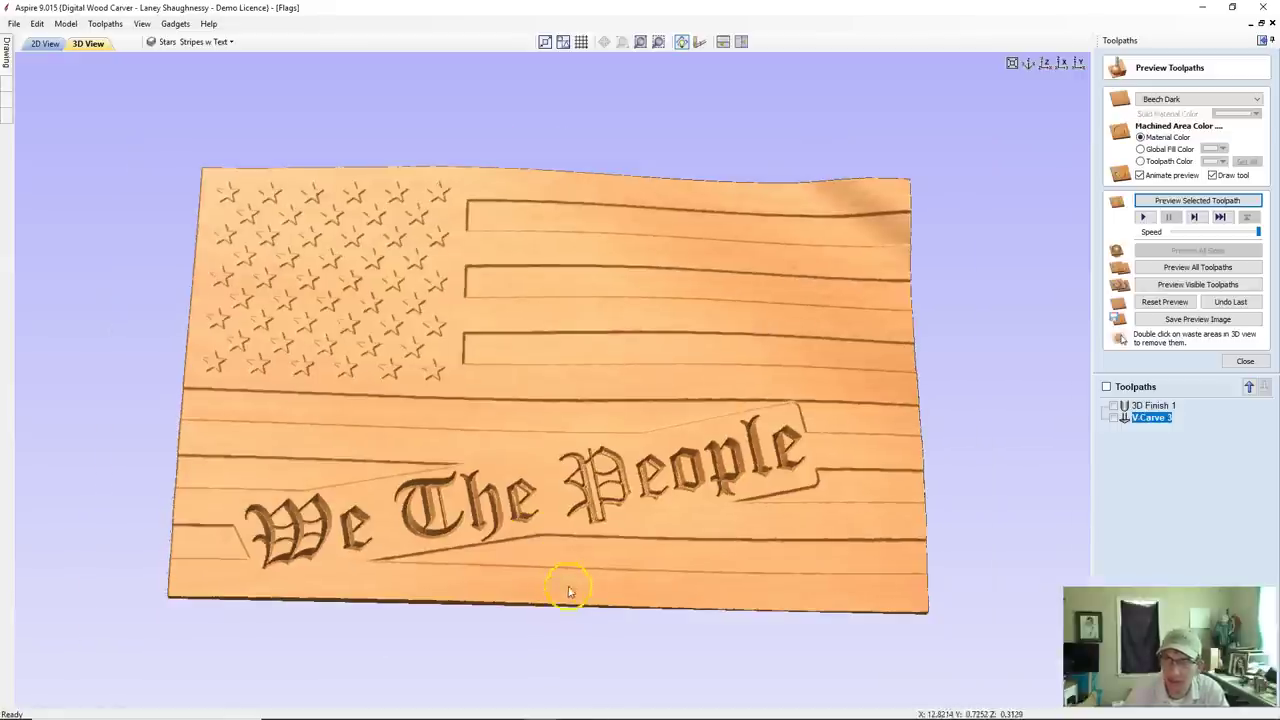
{"action": "left_click", "coordinate": [1046, 63]}
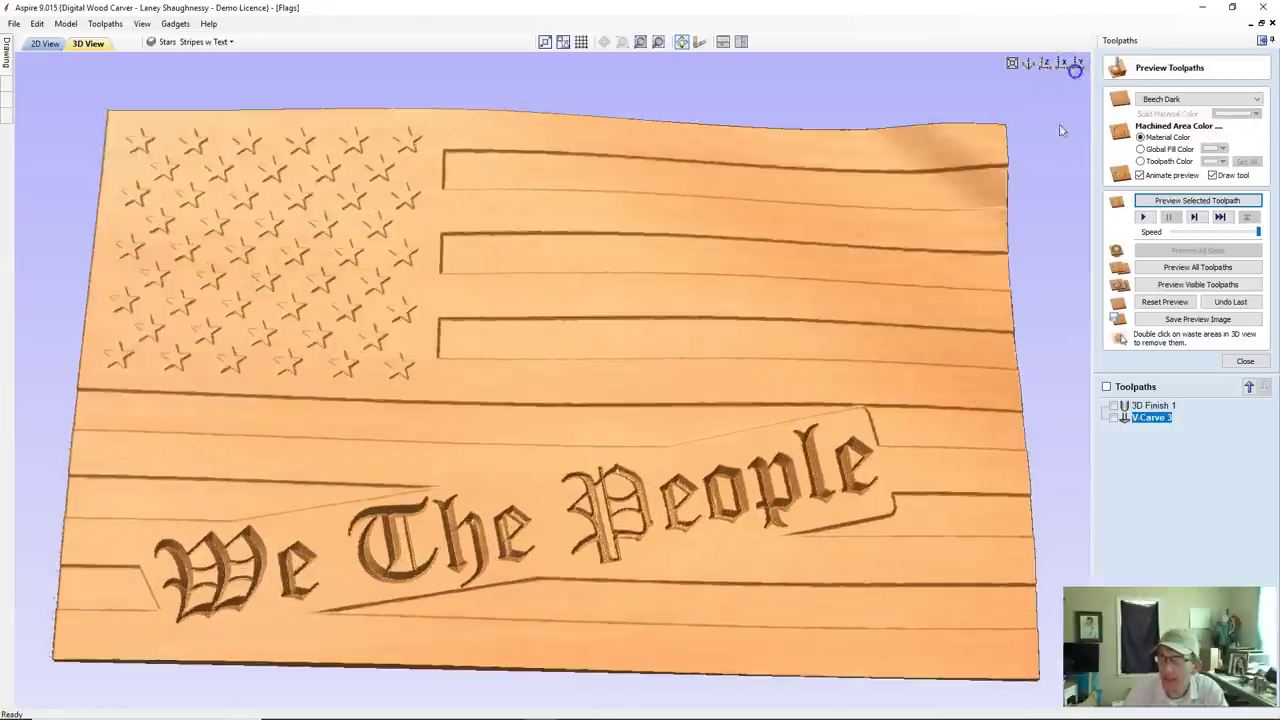
{"action": "left_click", "coordinate": [1079, 63]}
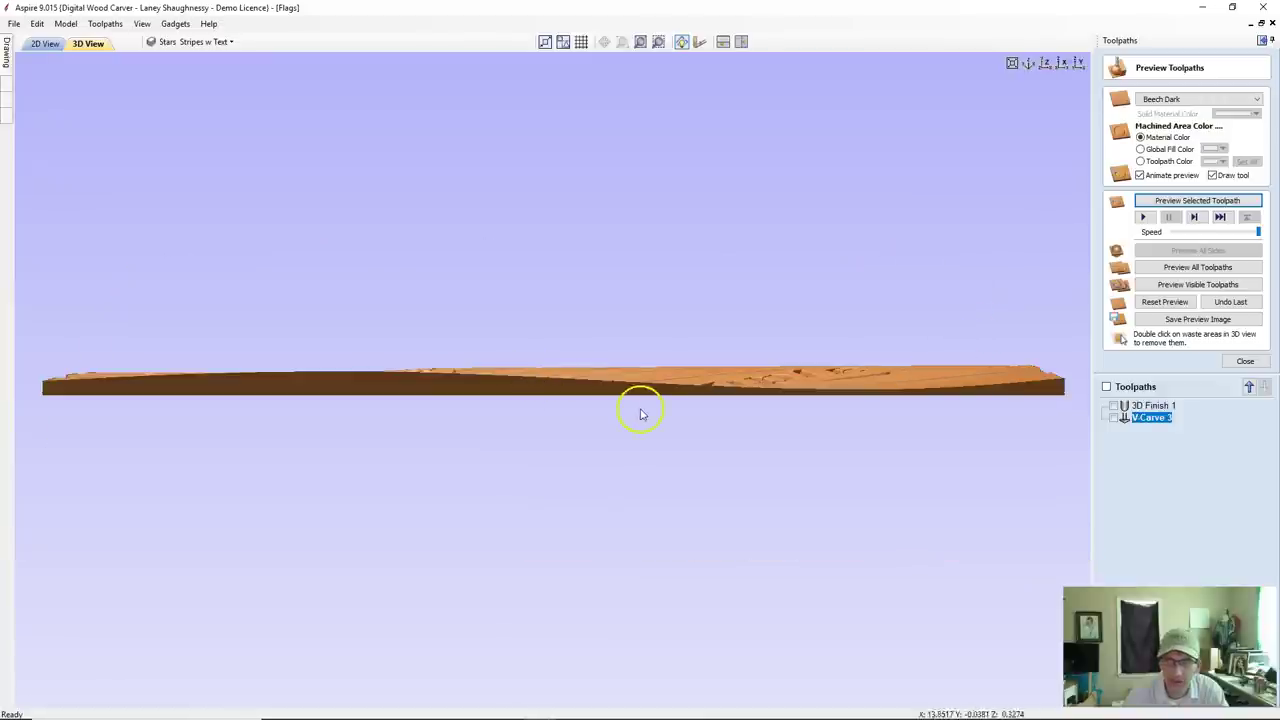
{"action": "left_click_drag", "start_coordinate": [271, 366], "coordinate": [809, 477]}
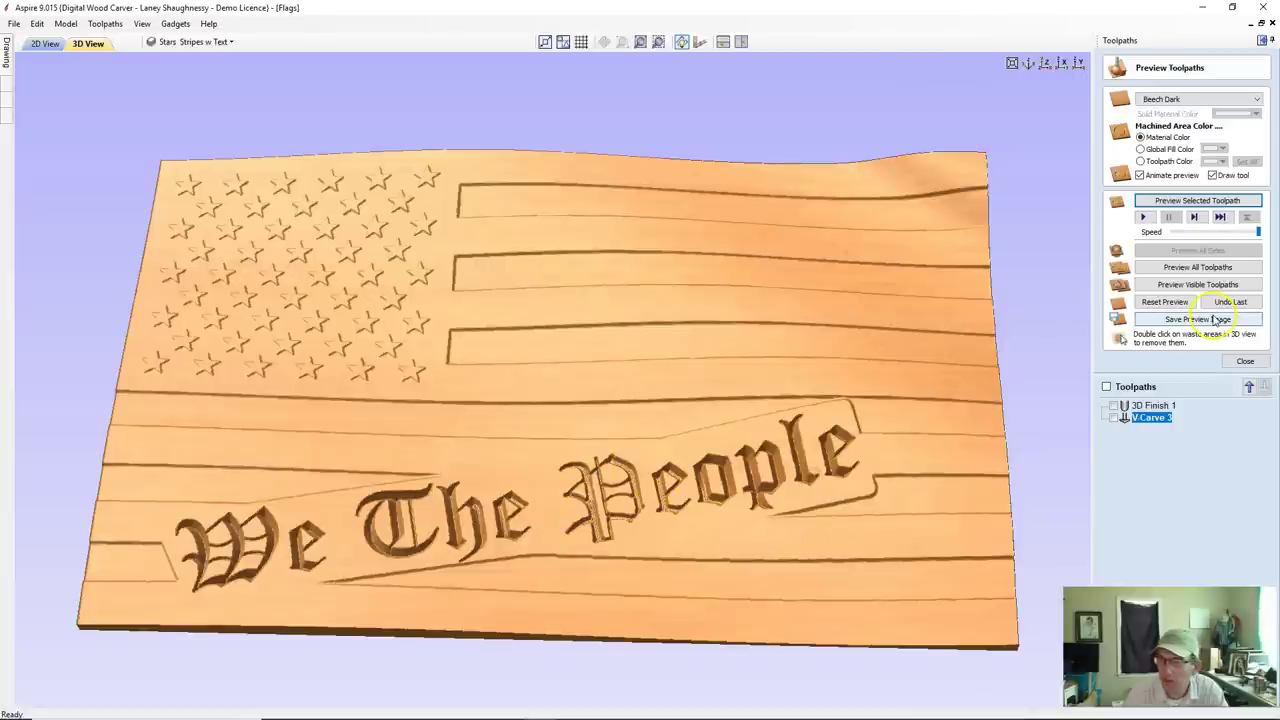
{"action": "double_click", "coordinate": [1168, 420]}
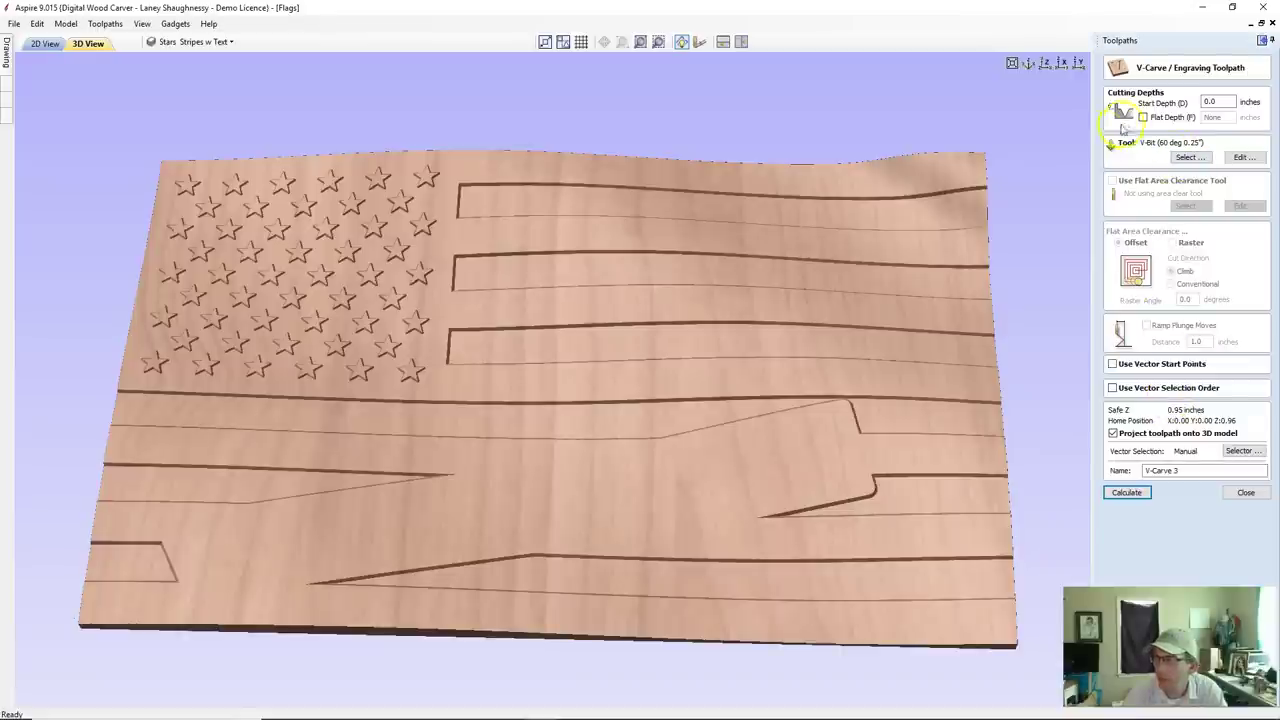
Give V-Carve 3 a flat depth with a 0.125-inch end mill clearing flat areas, and recalculate.
{"action": "left_click", "coordinate": [1143, 117]}
{"action": "type", "text": ".3"}
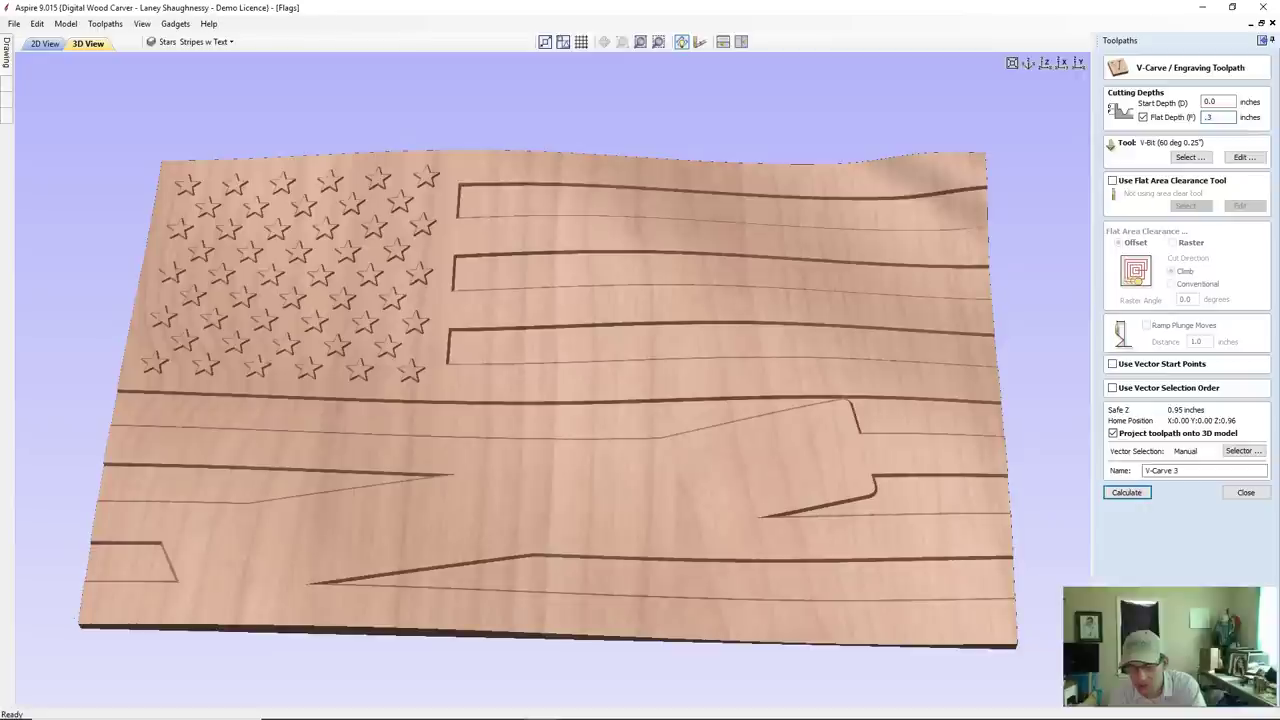
{"action": "left_click", "coordinate": [1112, 181]}
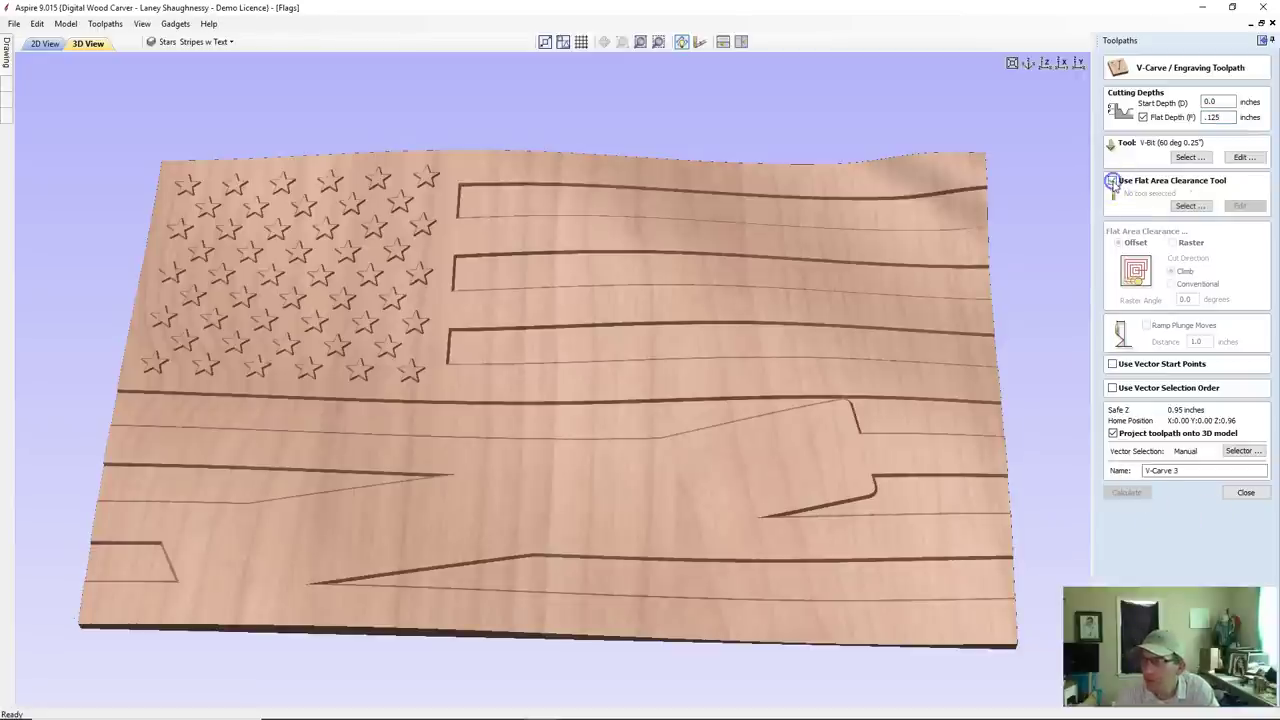
{"action": "left_click", "coordinate": [1182, 206]}
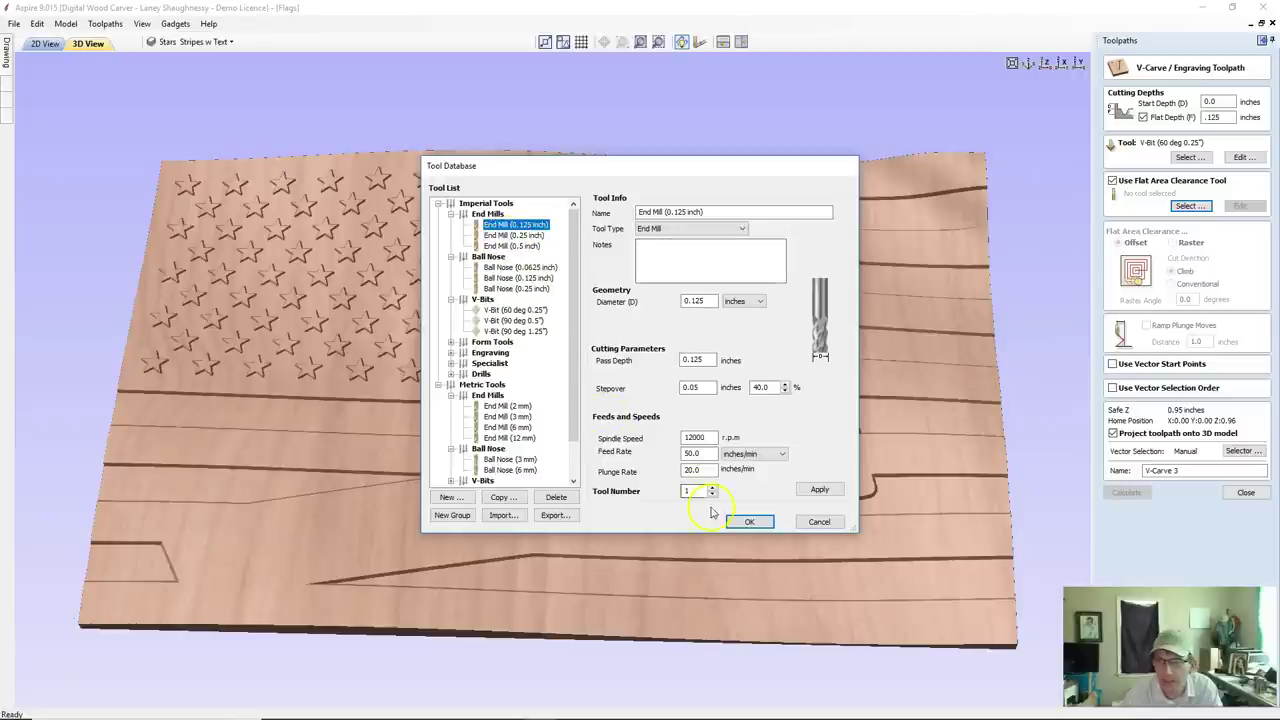
{"action": "left_click", "coordinate": [749, 521]}
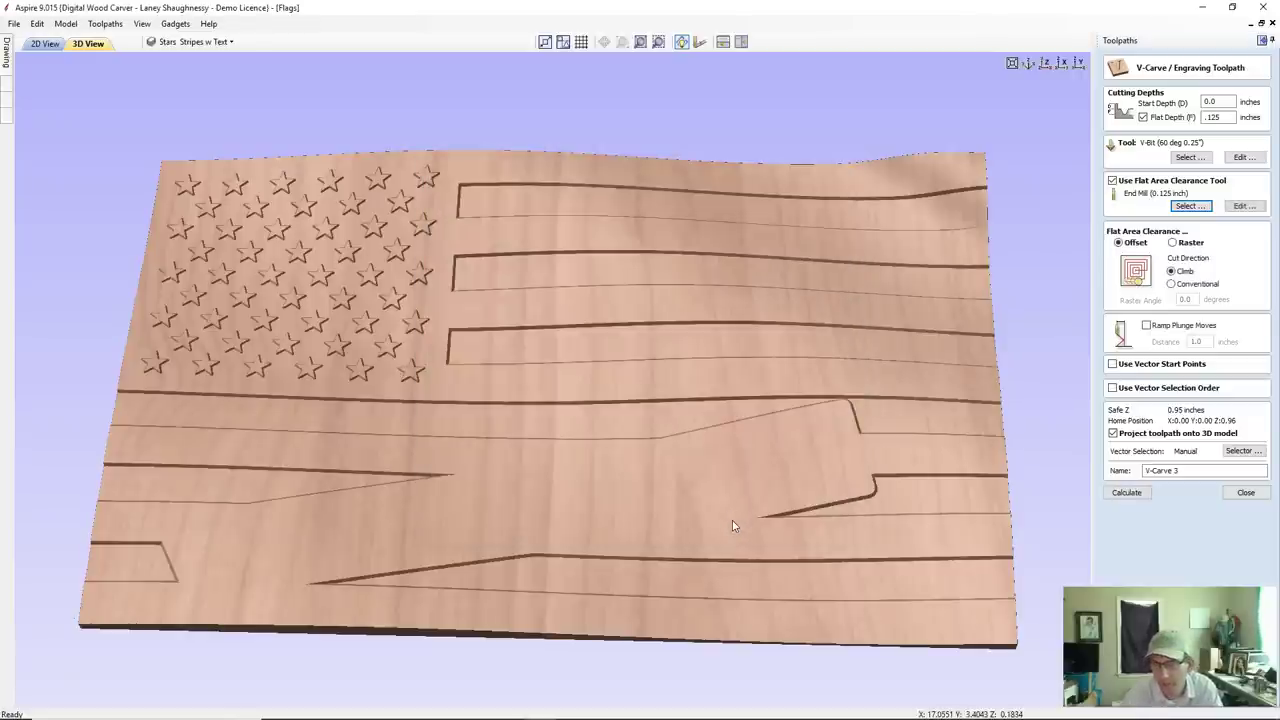
{"action": "left_click", "coordinate": [1127, 495]}
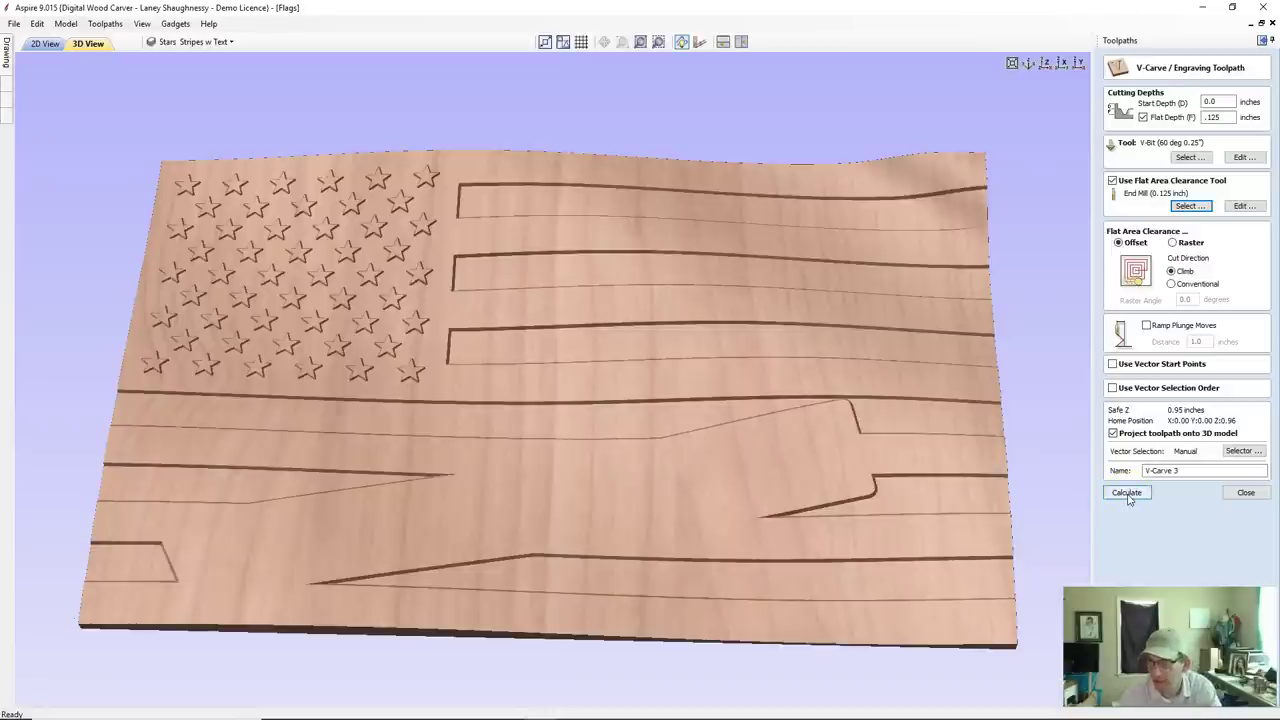
{"action": "left_click", "coordinate": [1127, 493]}
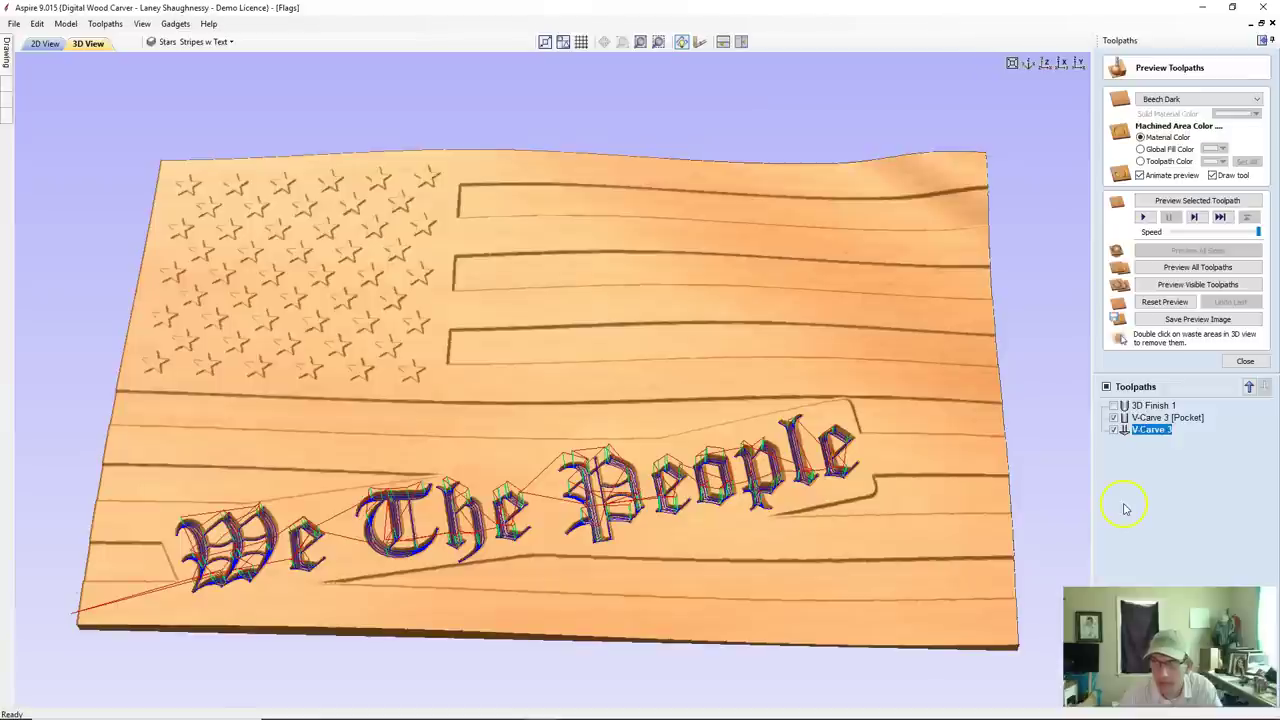
Reset the preview and simulate all toolpaths, showing 'We The People' carved into the wooden flag.
{"action": "left_click", "coordinate": [1163, 301]}
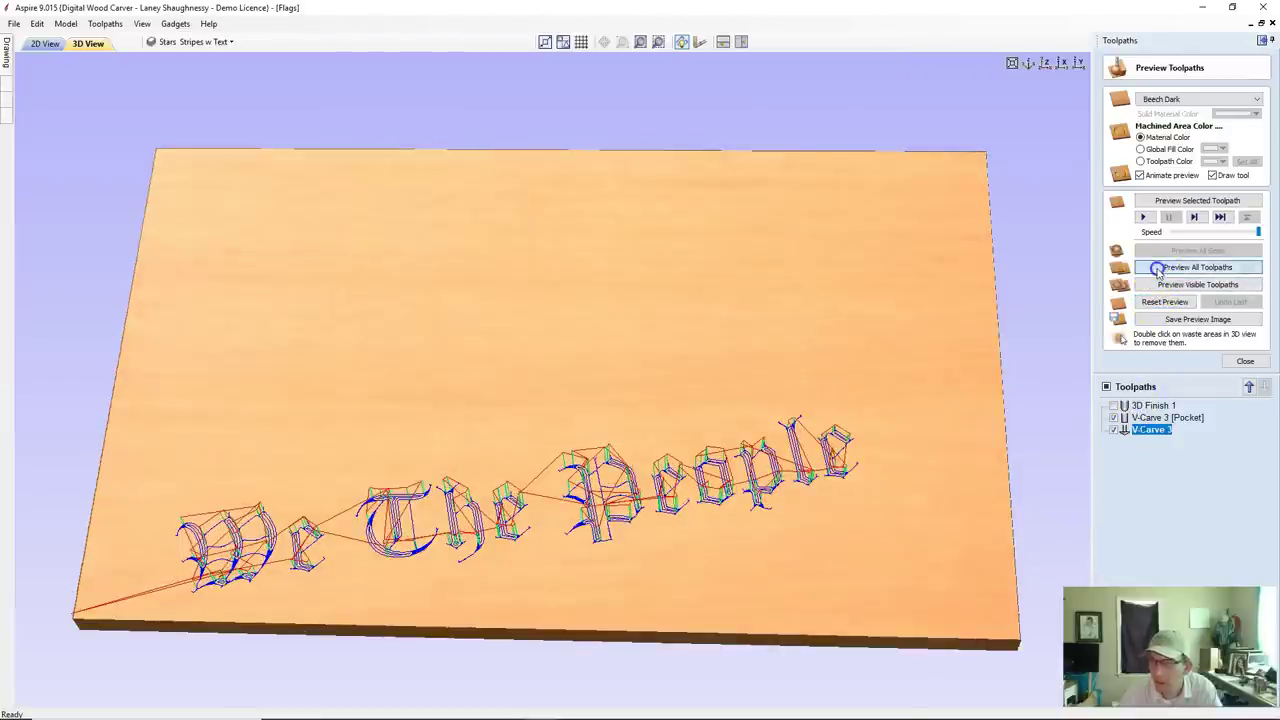
{"action": "left_click", "coordinate": [1158, 268]}
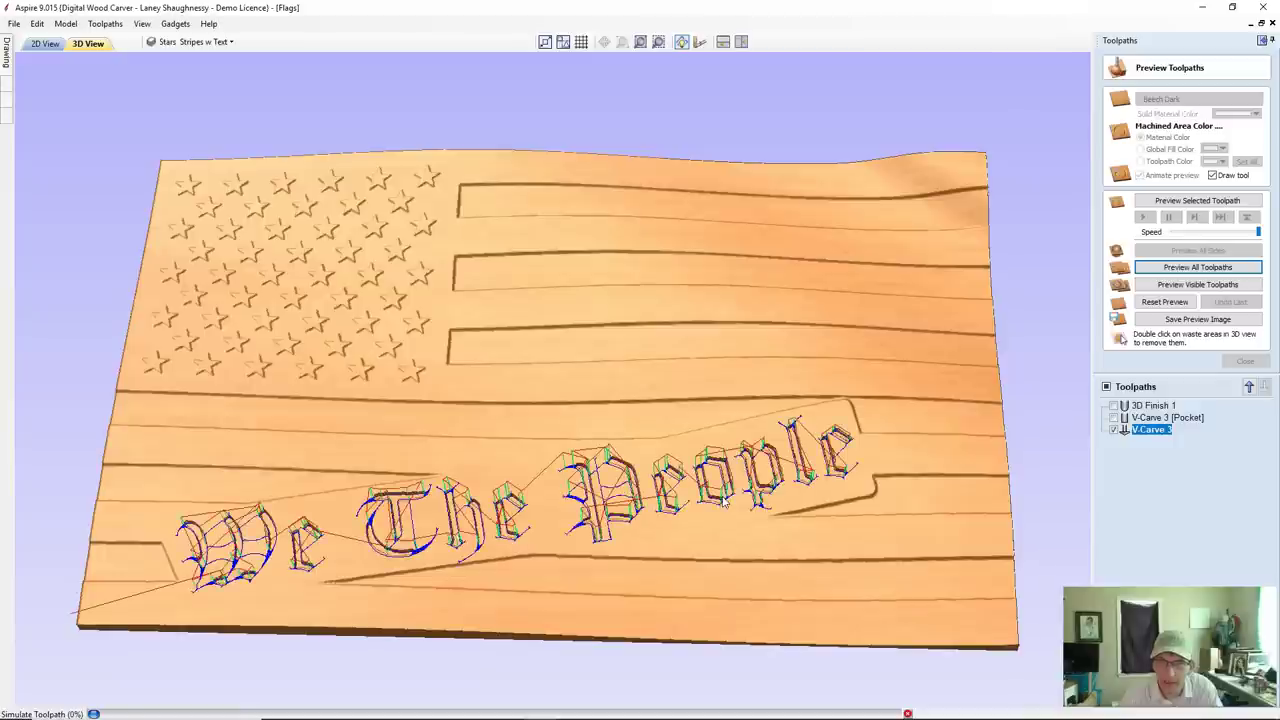
{"action": "left_click_drag", "start_coordinate": [396, 542], "coordinate": [400, 509]}
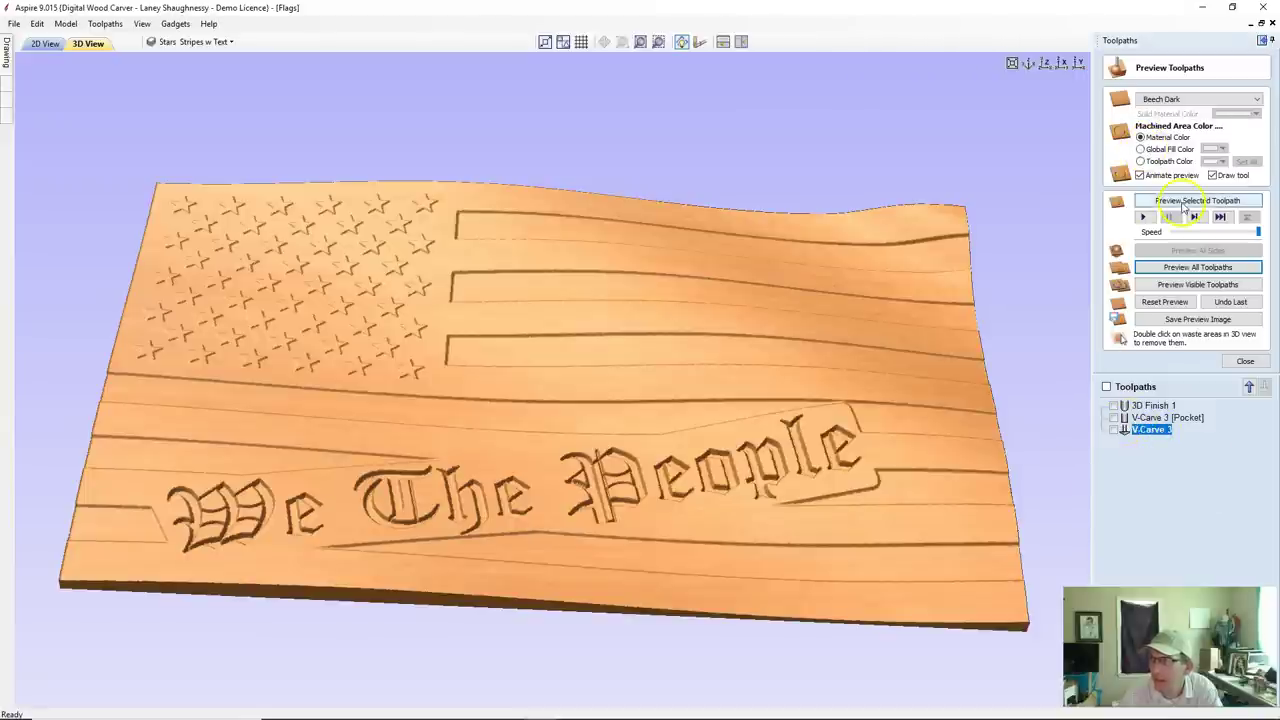
Colour the preview by toolpath, making V-Carve 3 and its Pocket toolpath dark red.
{"action": "left_click", "coordinate": [1140, 161]}
{"action": "left_click", "coordinate": [1222, 161]}
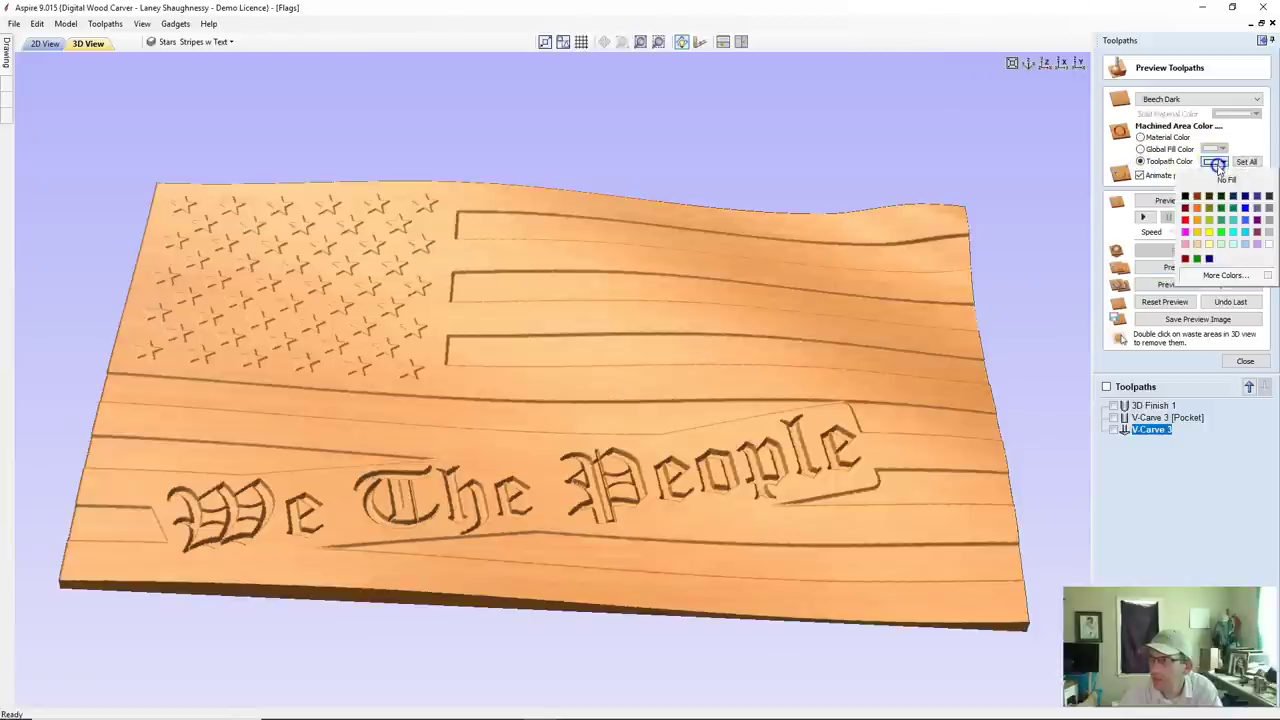
{"action": "left_click", "coordinate": [1185, 208]}
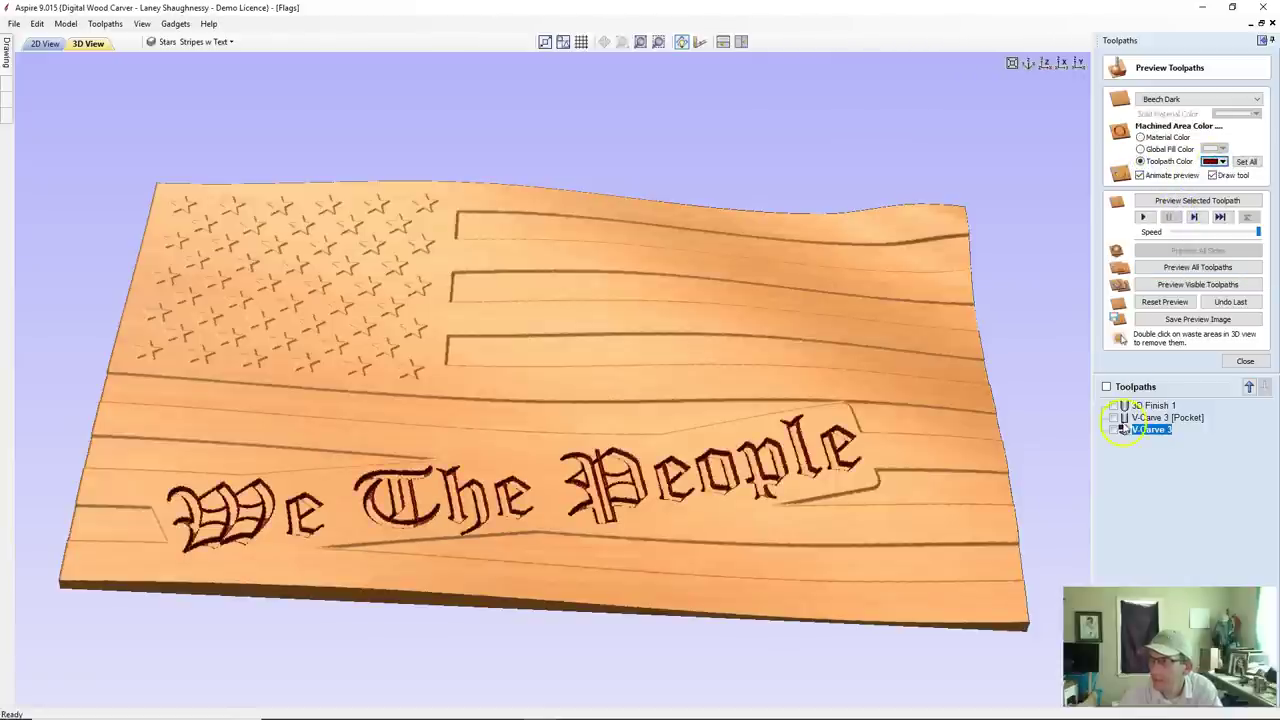
{"action": "left_click", "coordinate": [1113, 418]}
{"action": "left_click", "coordinate": [1135, 418]}
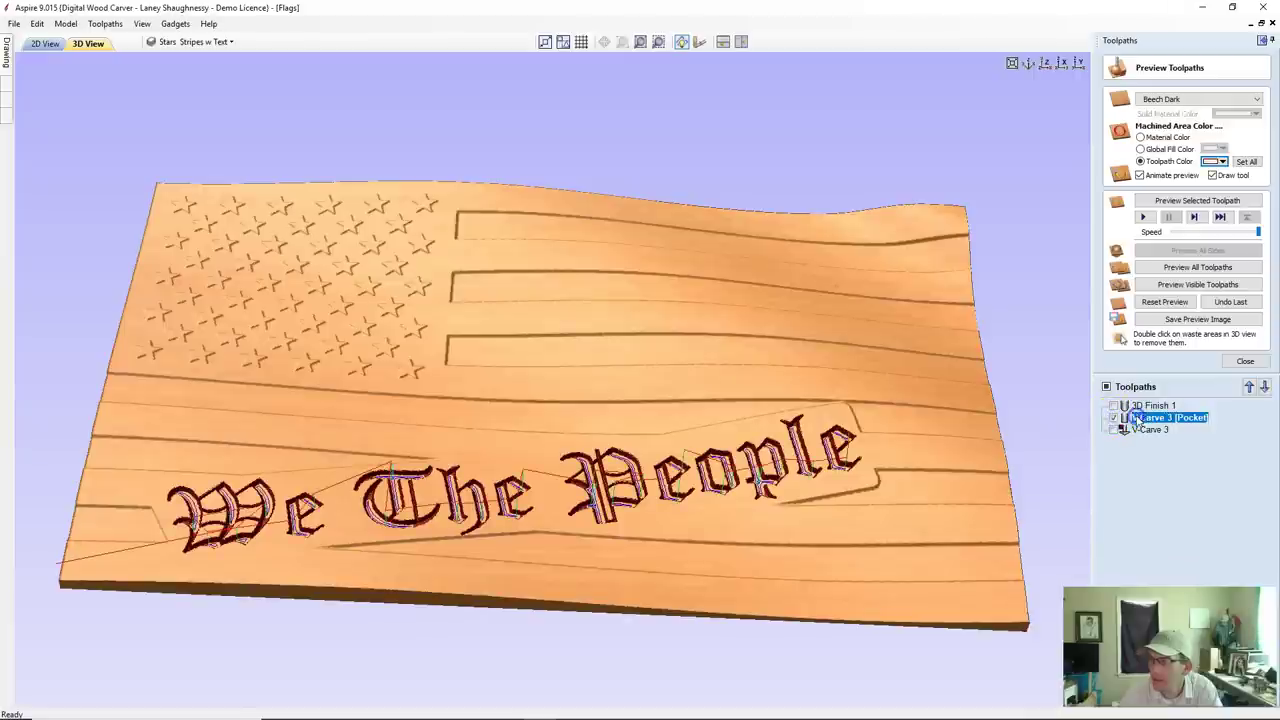
{"action": "left_click", "coordinate": [1113, 418]}
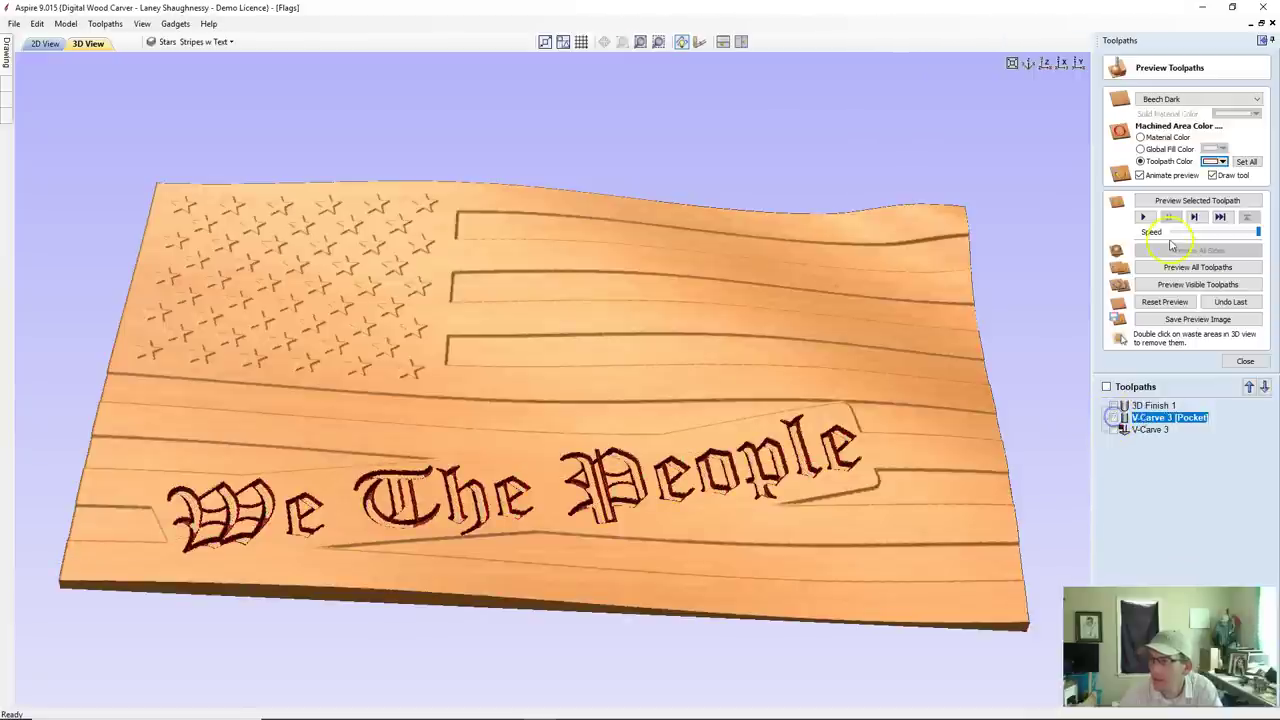
{"action": "left_click", "coordinate": [1222, 161]}
{"action": "left_click", "coordinate": [1186, 210]}
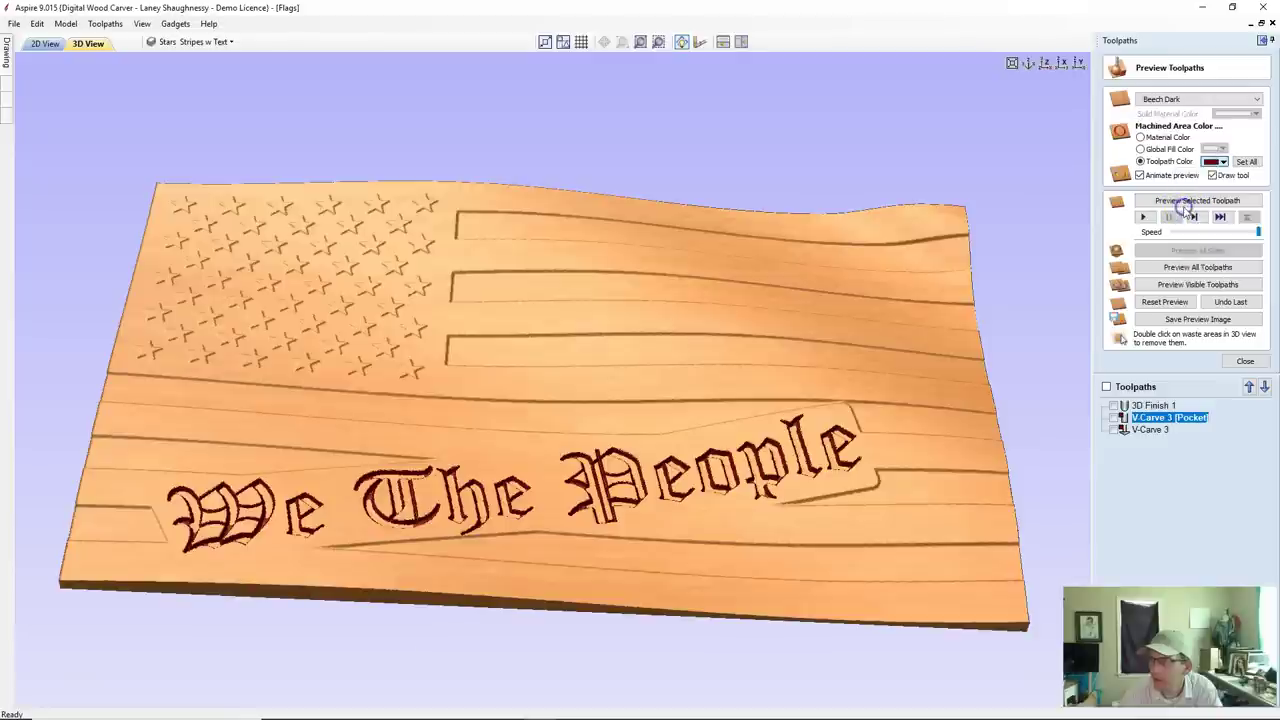
{"action": "left_click_drag", "start_coordinate": [571, 514], "coordinate": [637, 563]}
{"action": "left_click", "coordinate": [580, 586]}
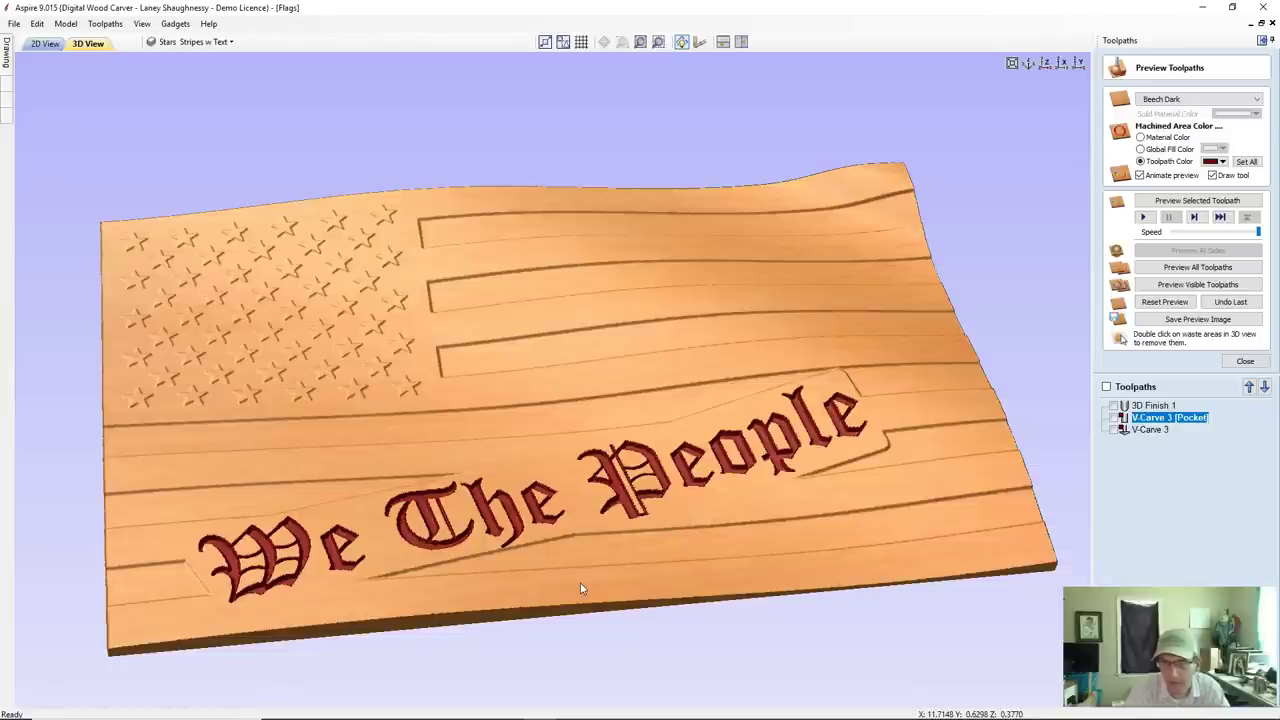
{"action": "left_click", "coordinate": [660, 413]}
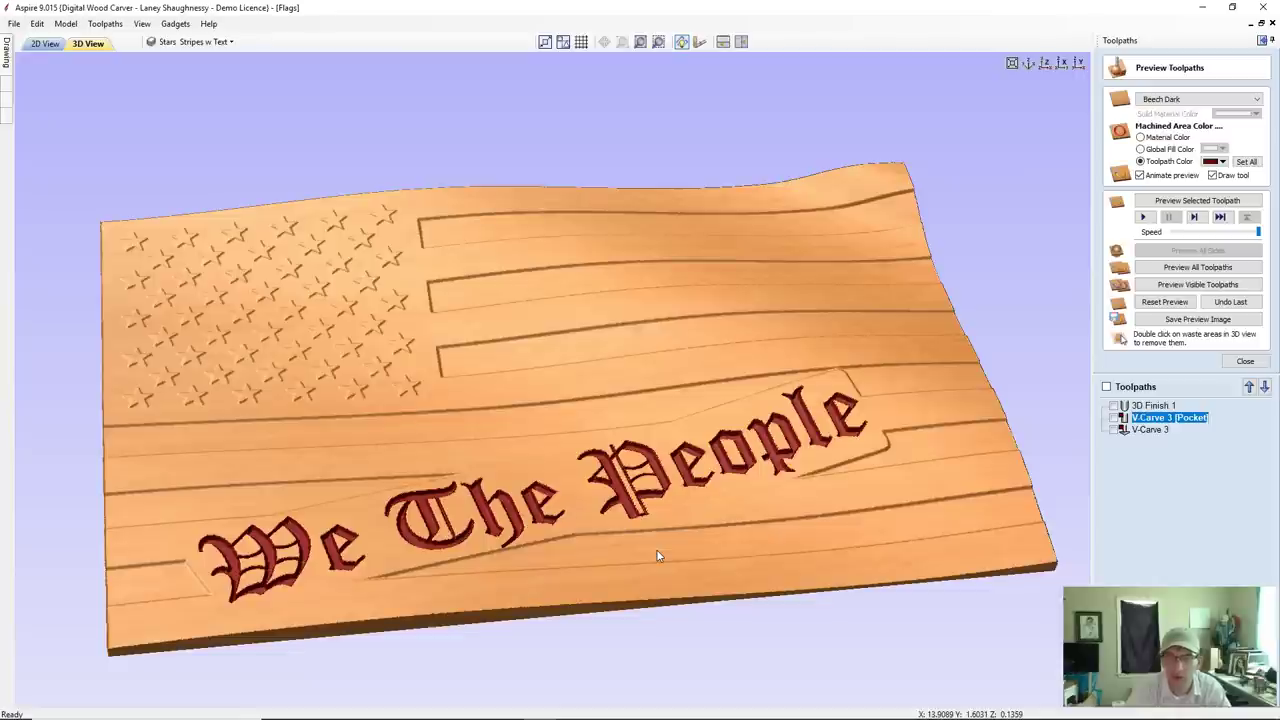
{"action": "left_click_drag", "start_coordinate": [586, 543], "coordinate": [290, 475]}
{"action": "left_click", "coordinate": [410, 516]}
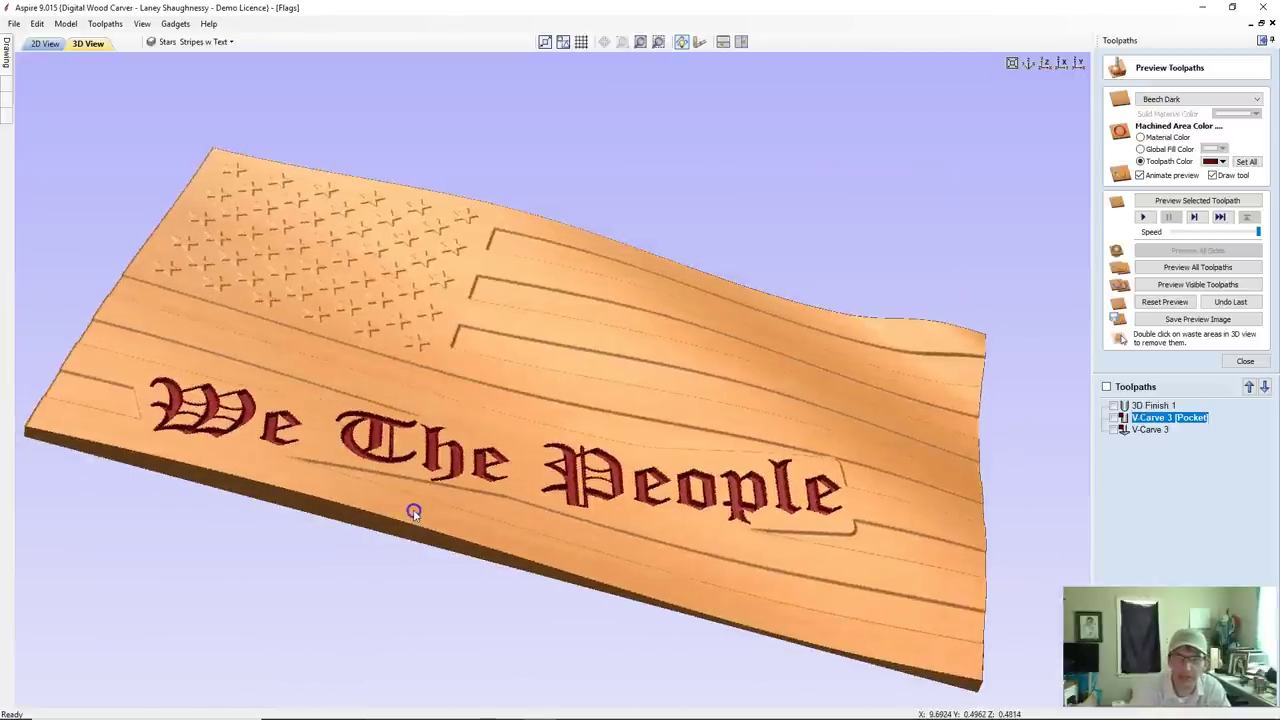
{"action": "left_click_drag", "start_coordinate": [856, 545], "coordinate": [871, 543]}
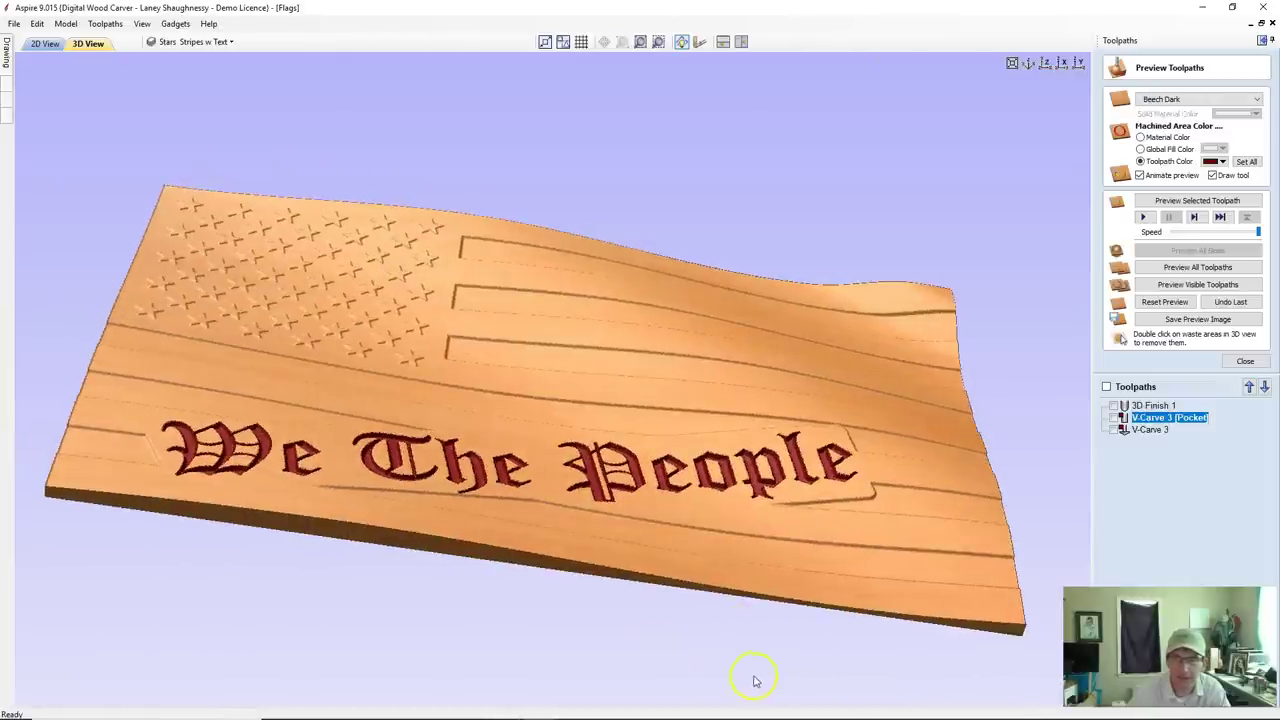
{"action": "left_click_drag", "start_coordinate": [289, 487], "coordinate": [626, 566]}
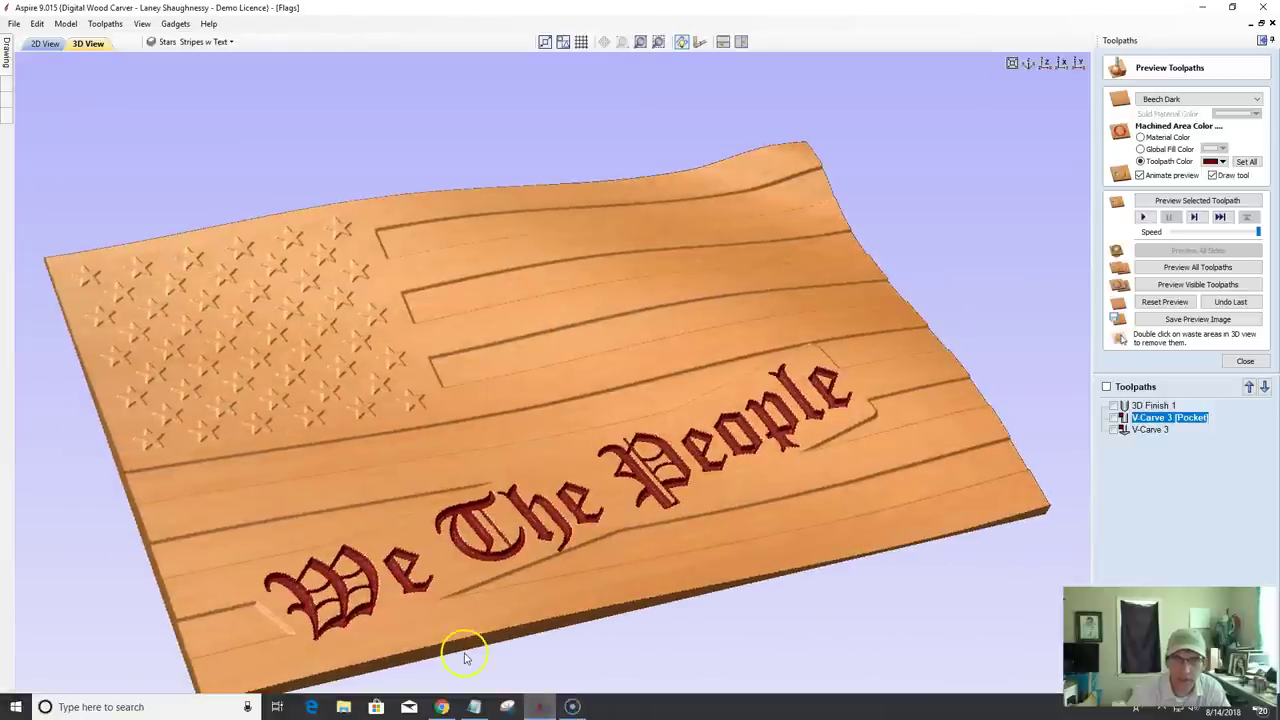